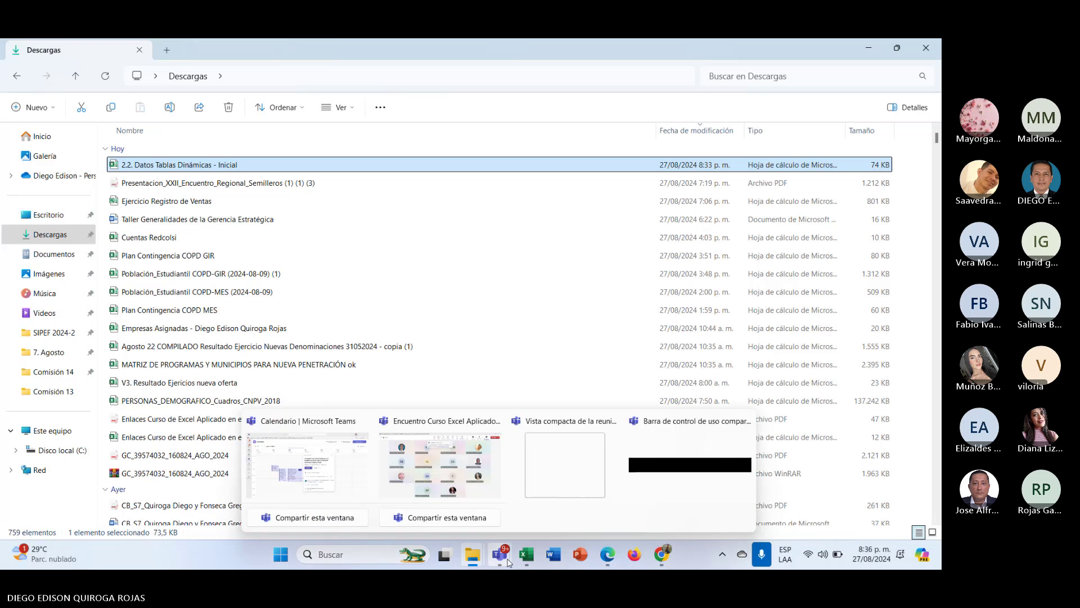
Switch to the Teams meeting window and stop sharing the screen.
left_click(439, 466)
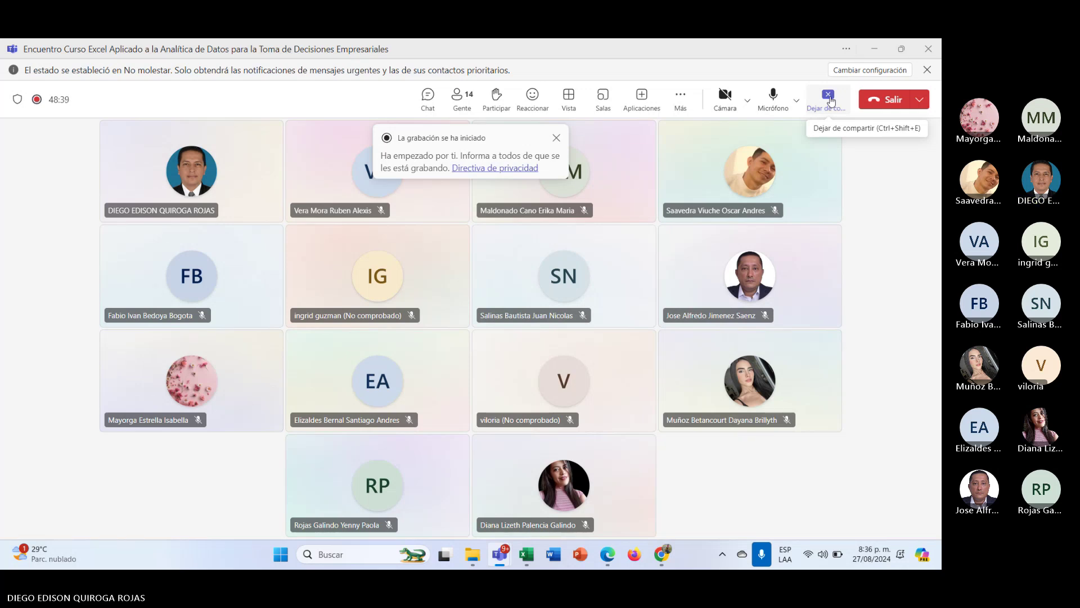
left_click(831, 101)
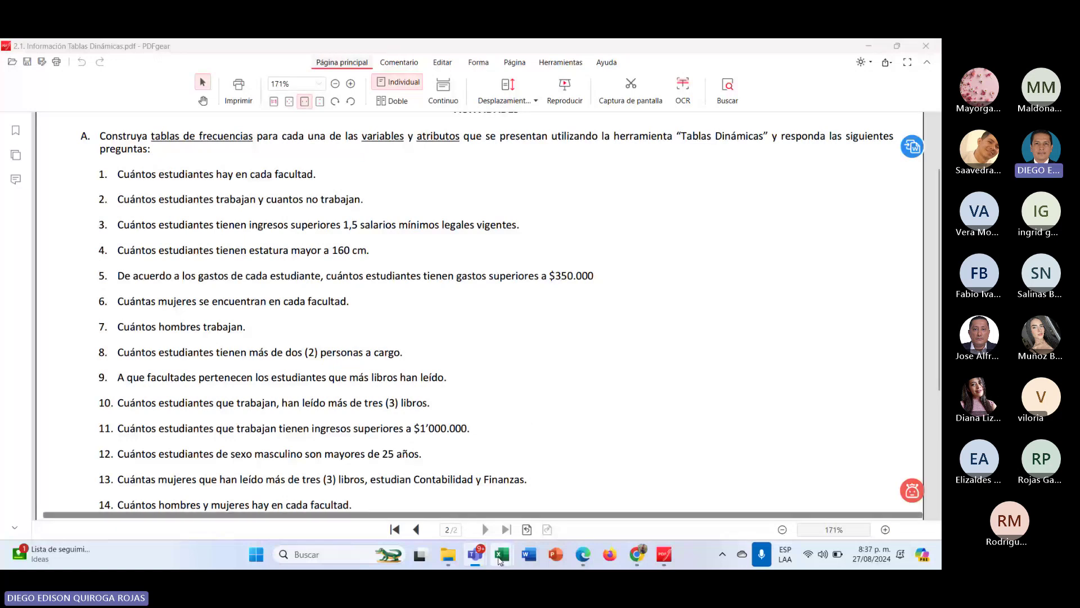
Switch to the Excel workbook 2.2. Datos Tablas Dinámicas - Inicial.
mouse_move(496, 558)
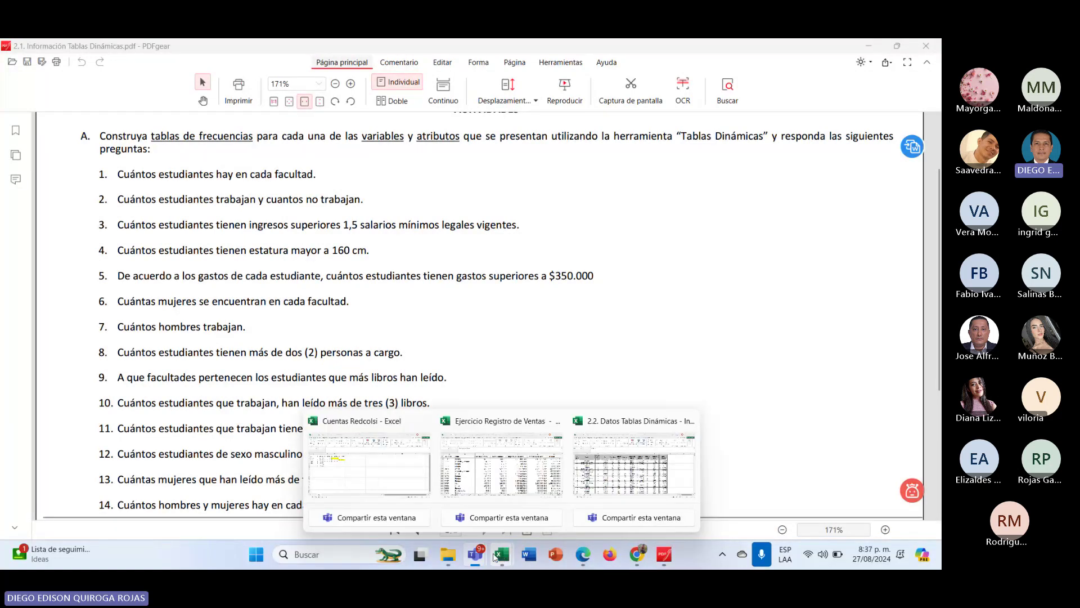
left_click(589, 488)
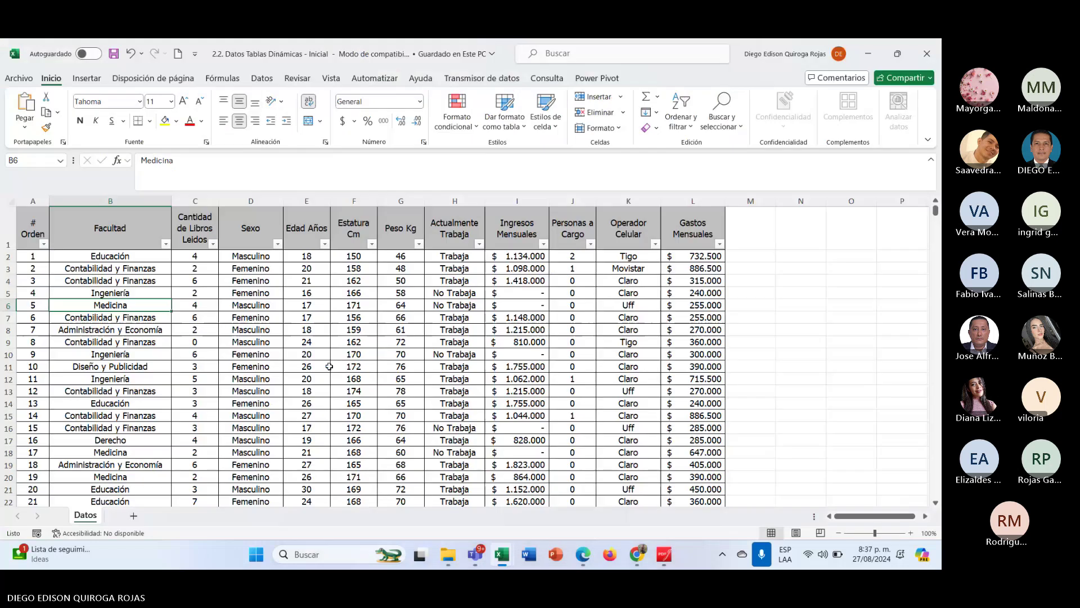
key("Up")
key("Up")
key("Up")
key("Right")
key("Right")
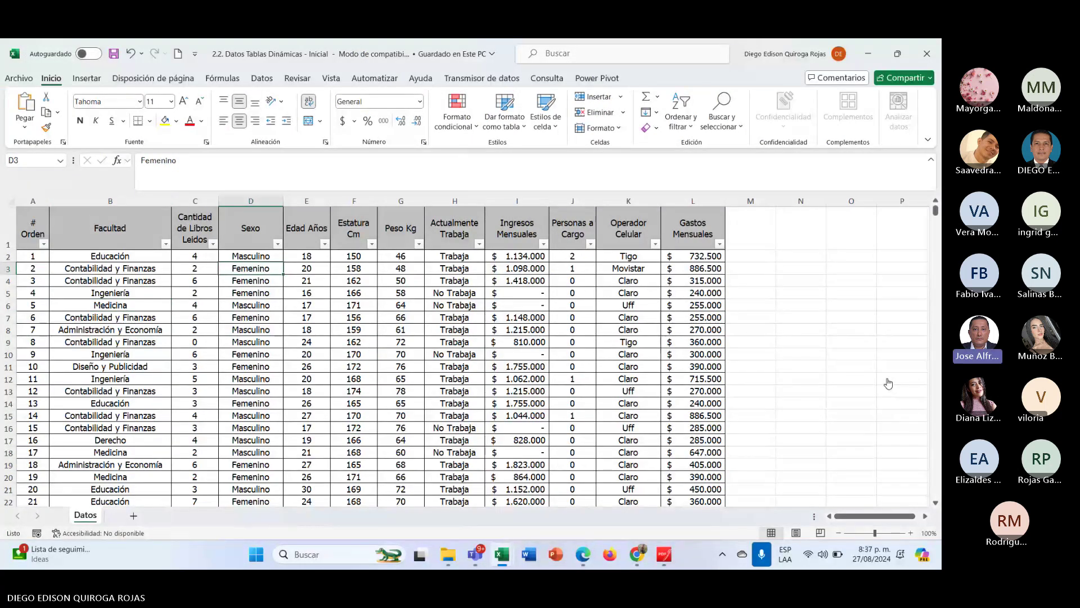
left_click_drag(306, 318, 306, 305)
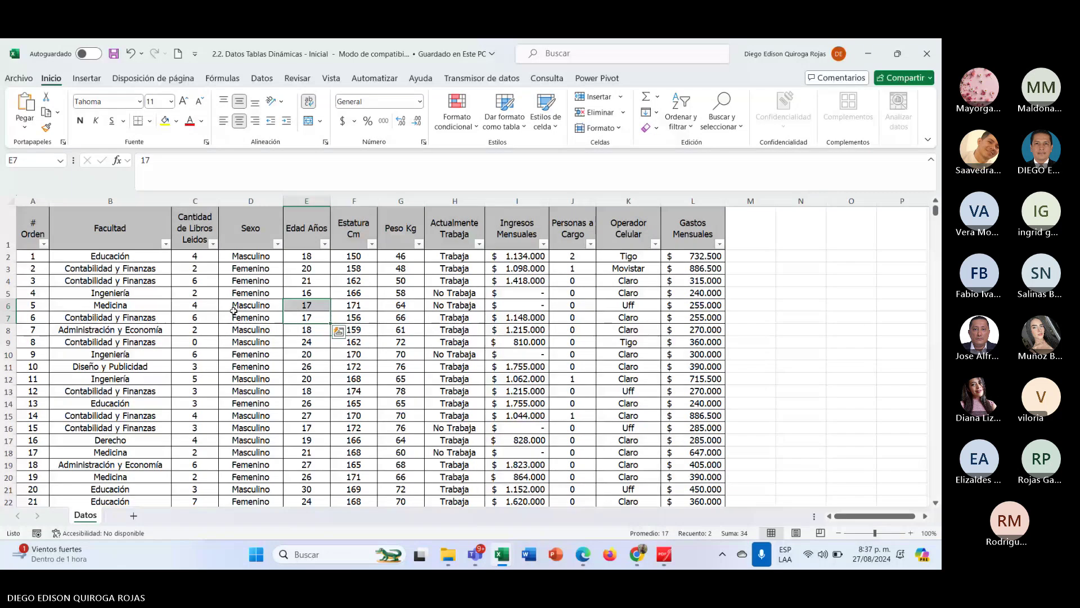
left_click(242, 292)
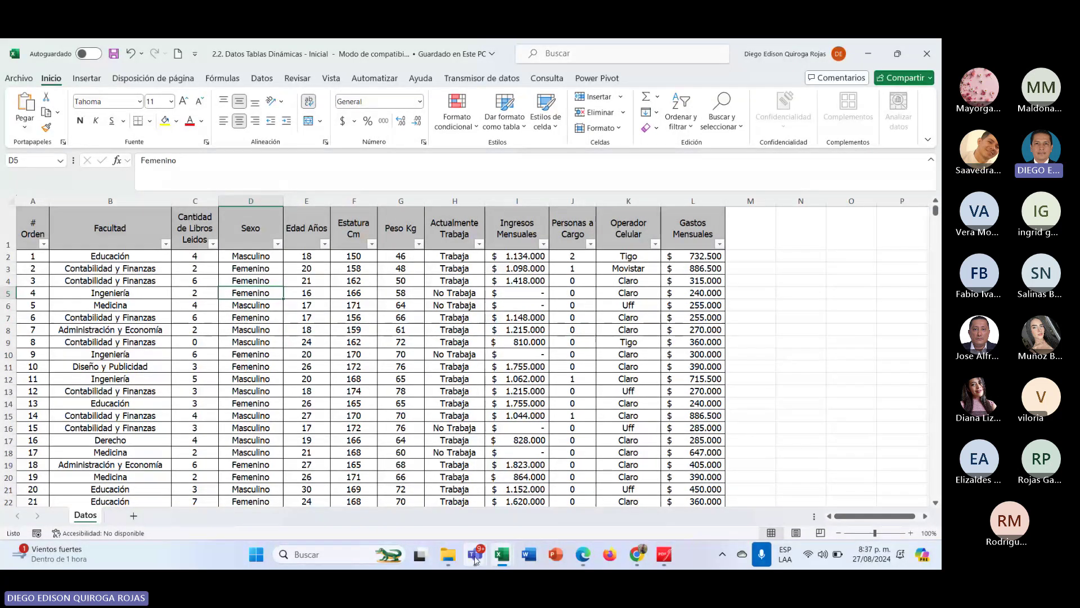
mouse_move(475, 554)
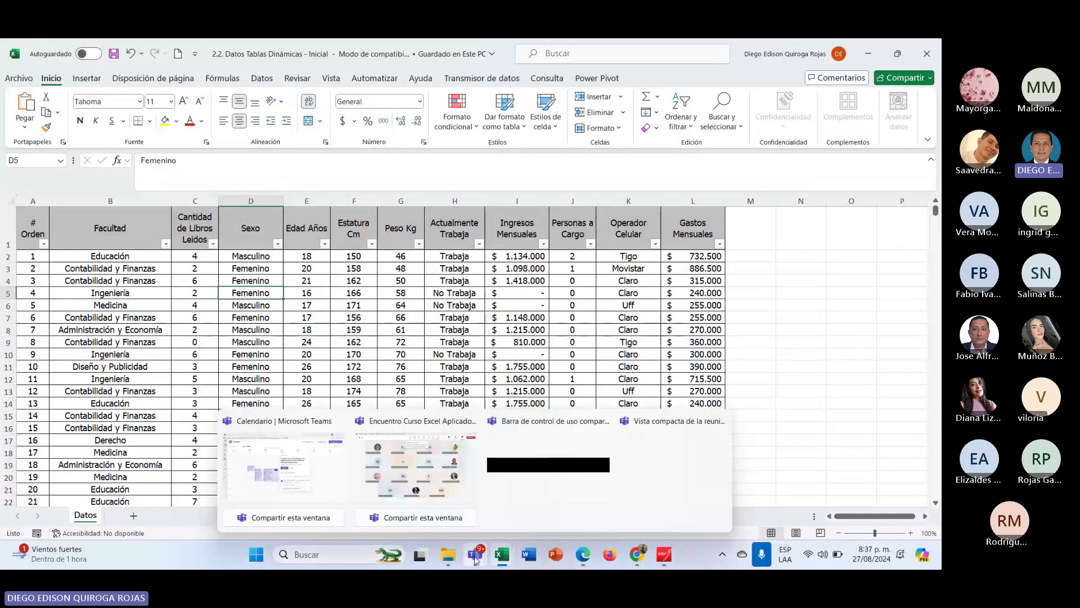
left_click(389, 283)
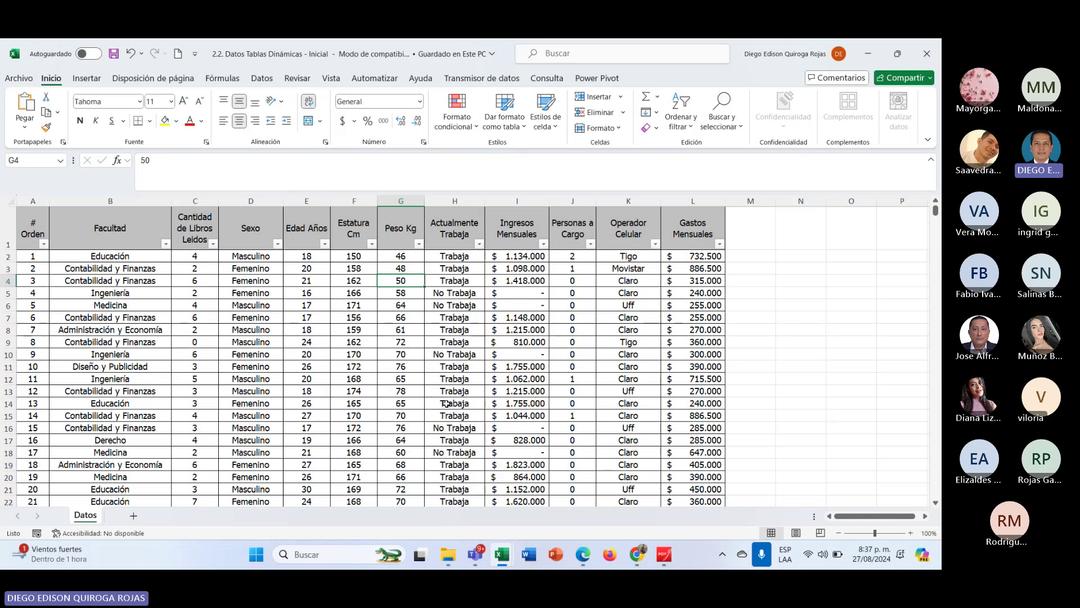
Switch to the File Explorer window with the Curso Excel Aplicado Análisis de Datos folder.
mouse_move(510, 558)
mouse_move(452, 560)
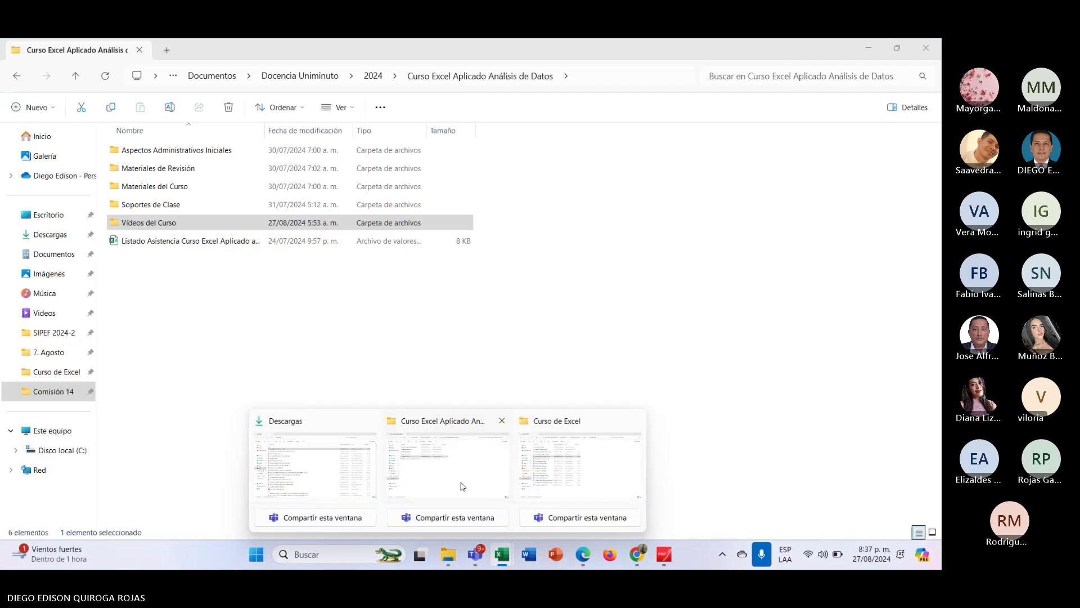
left_click(455, 484)
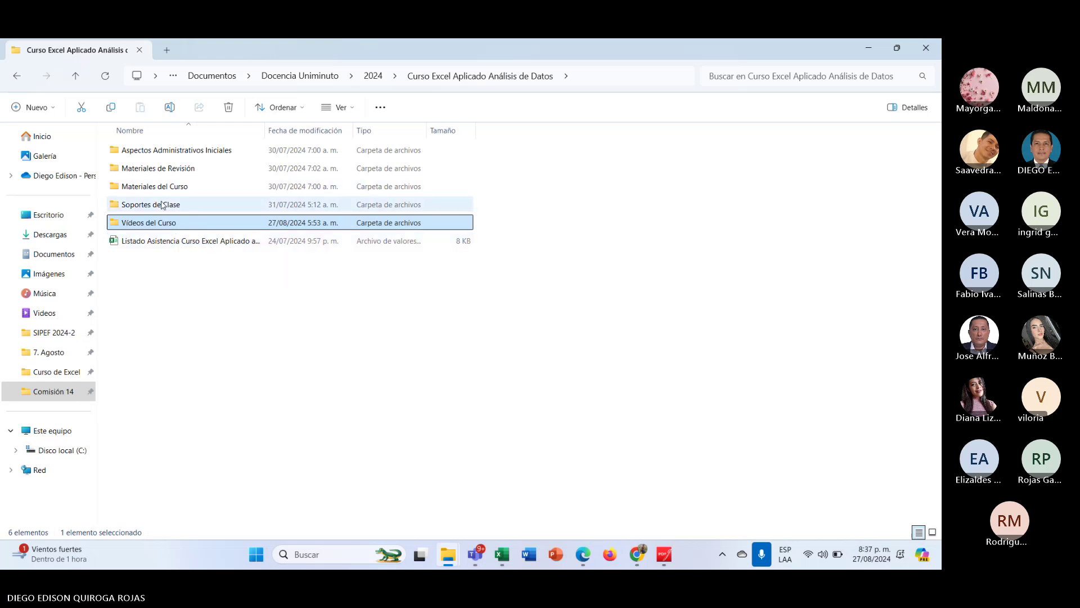
mouse_move(452, 562)
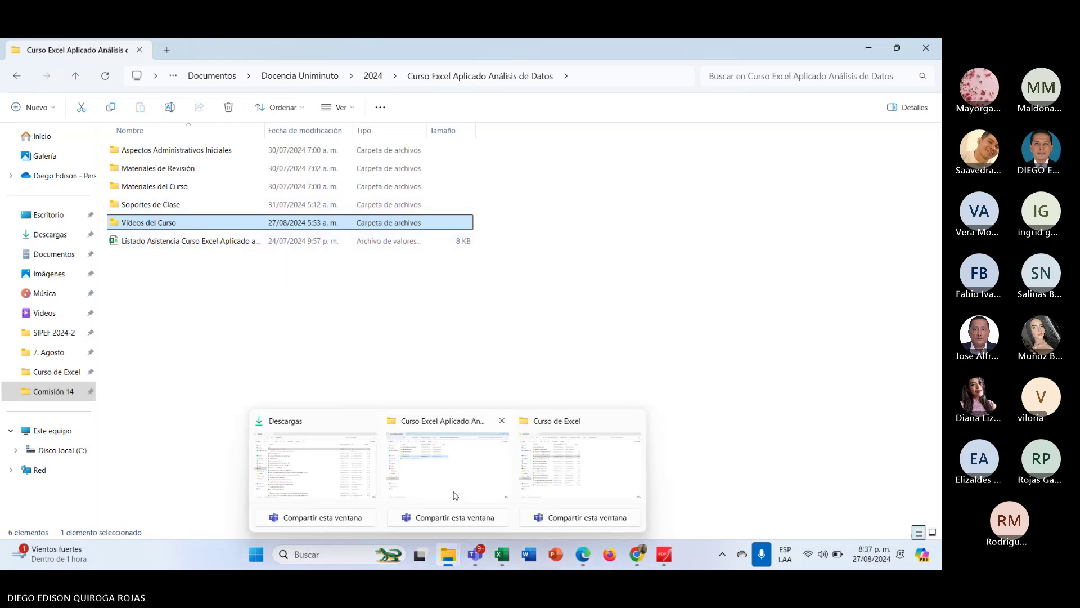
left_click(453, 472)
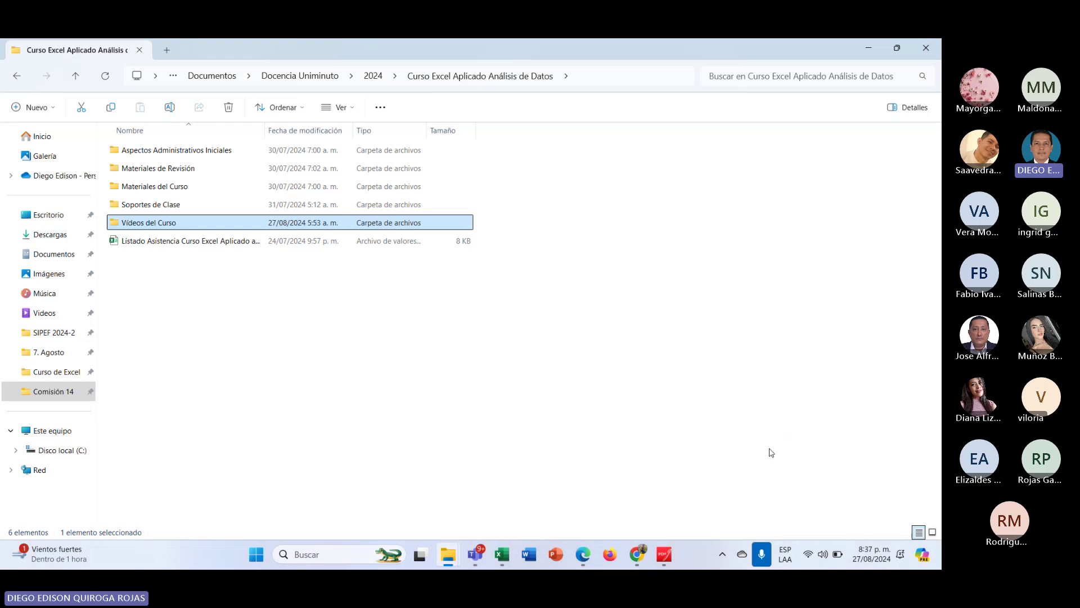
left_click(890, 384)
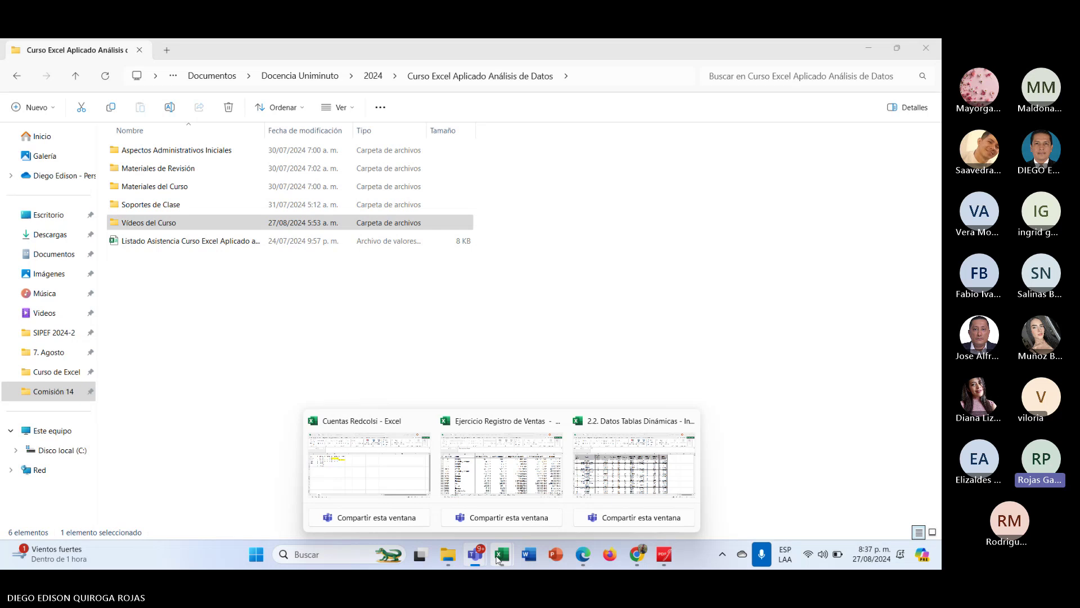
Switch to the Teams meeting window and dismiss the notification about the started recording.
left_click(621, 483)
mouse_move(475, 556)
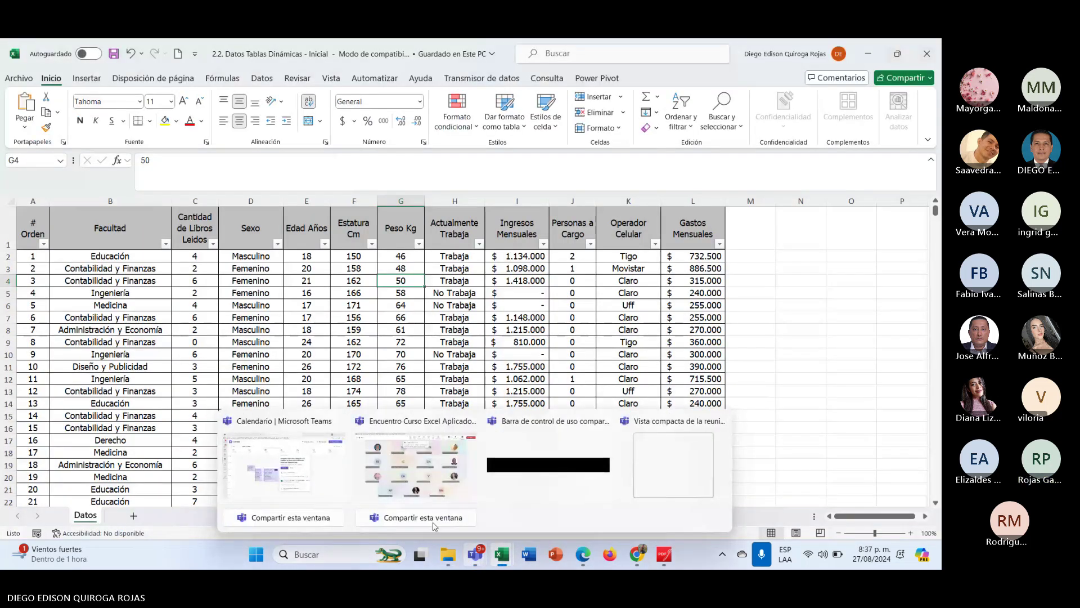
left_click(432, 473)
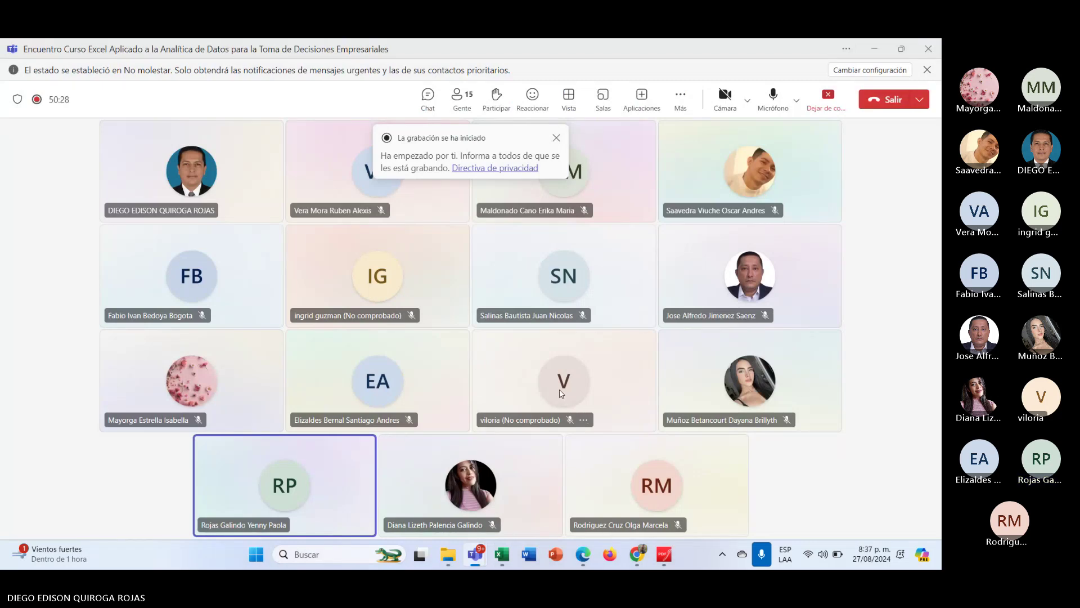
left_click(556, 138)
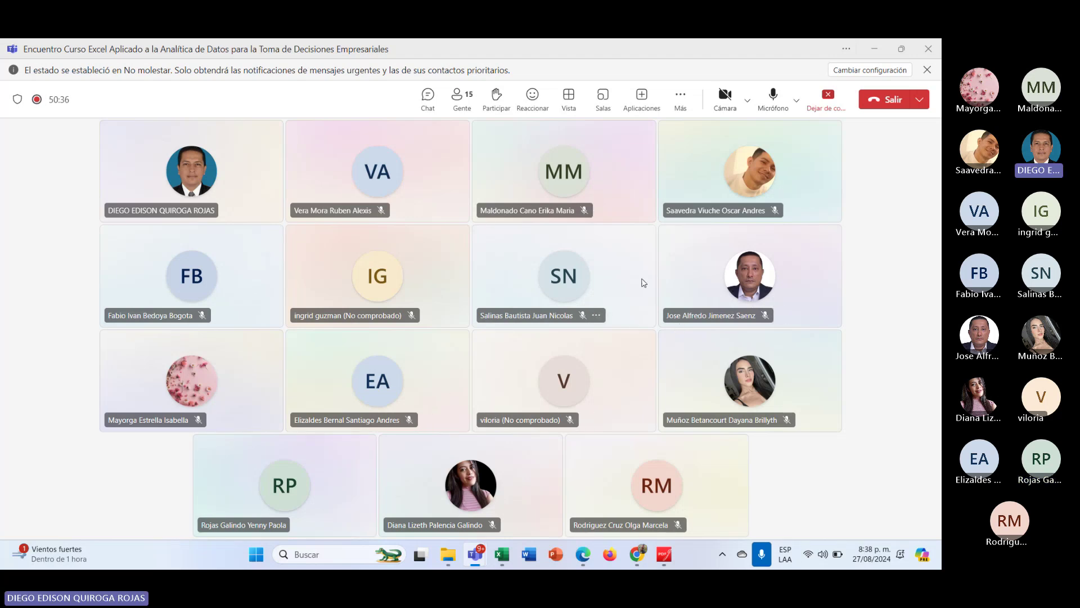
Open the PDF Enlaces Curso de Excel Aplicado en el Análisis de Datos from the Descargas folder and review its table of class video links.
mouse_move(678, 315)
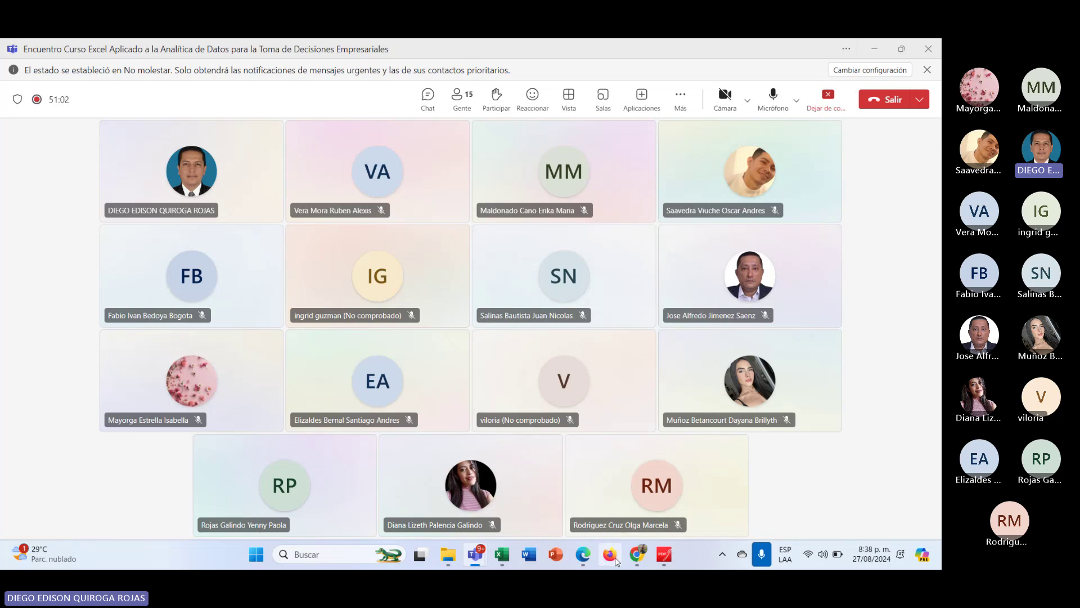
mouse_move(447, 556)
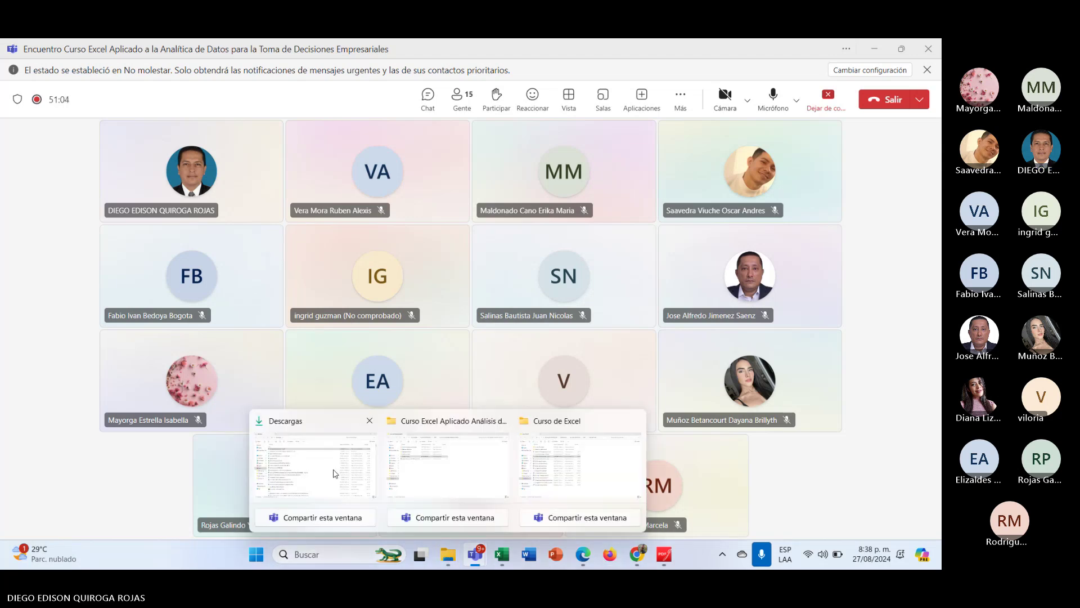
left_click(334, 473)
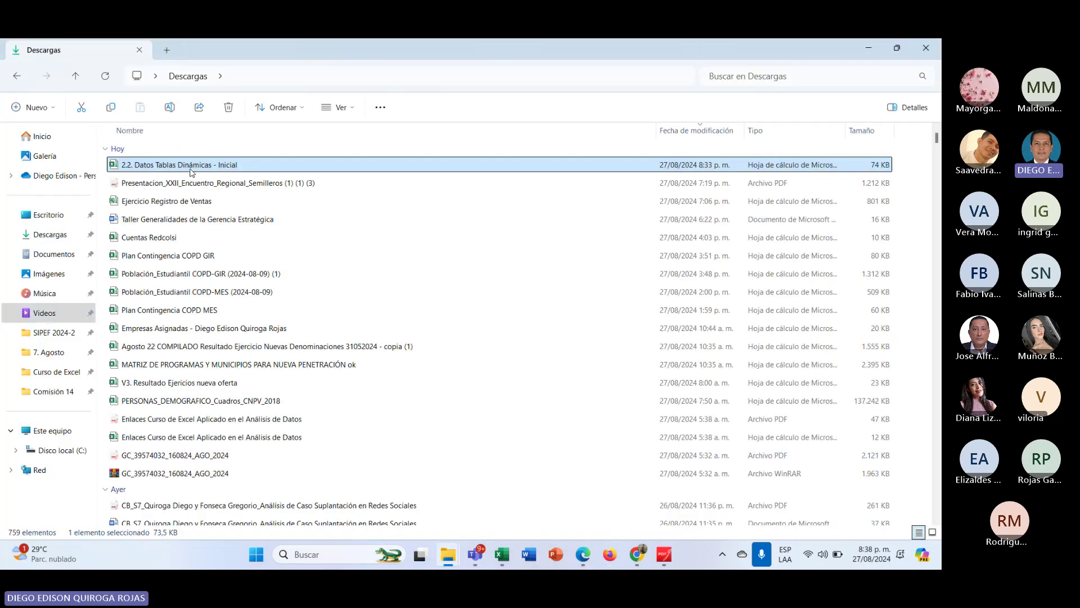
left_click(204, 418)
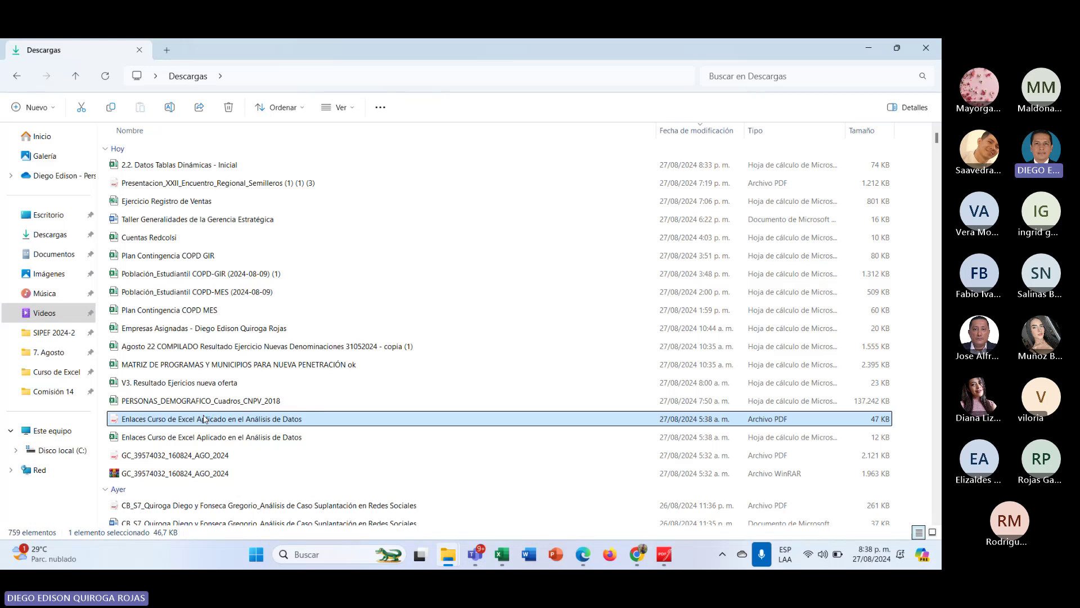
double_click(204, 419)
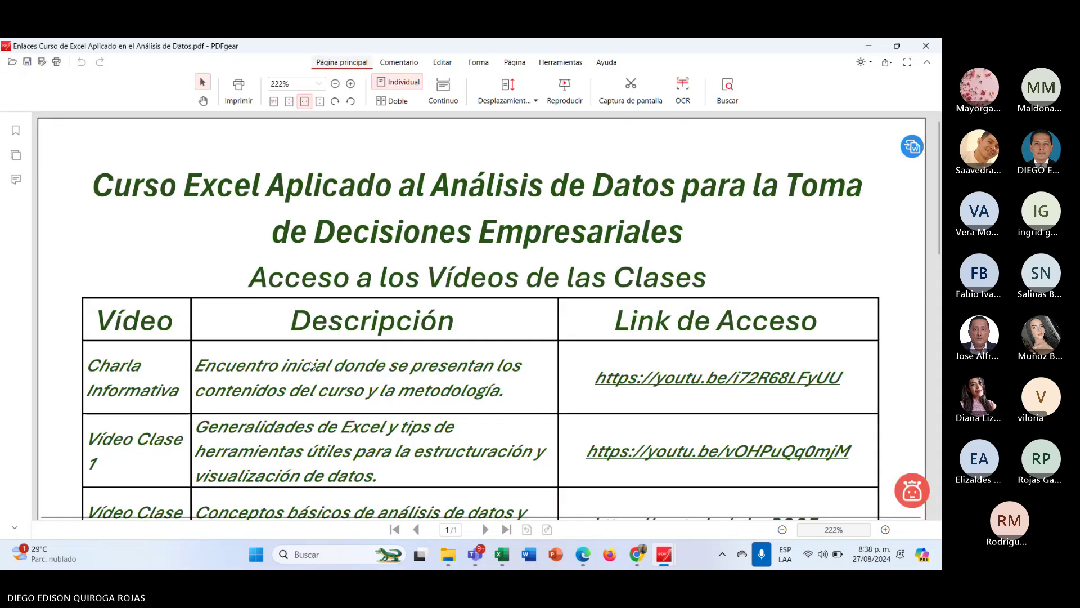
scroll(685, 340, "down", 3)
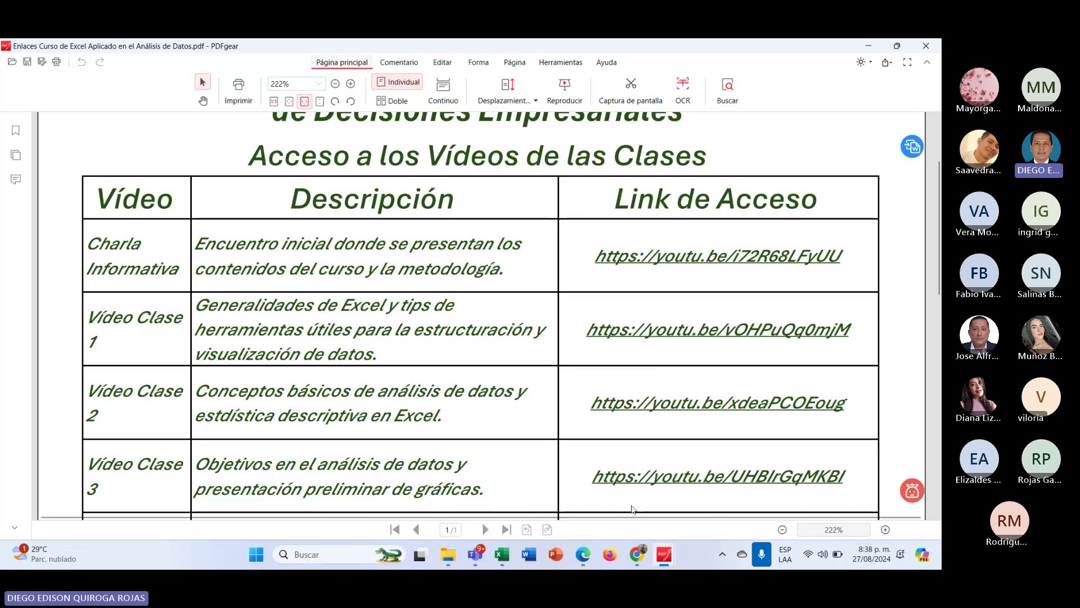
scroll(114, 382, "down", 1)
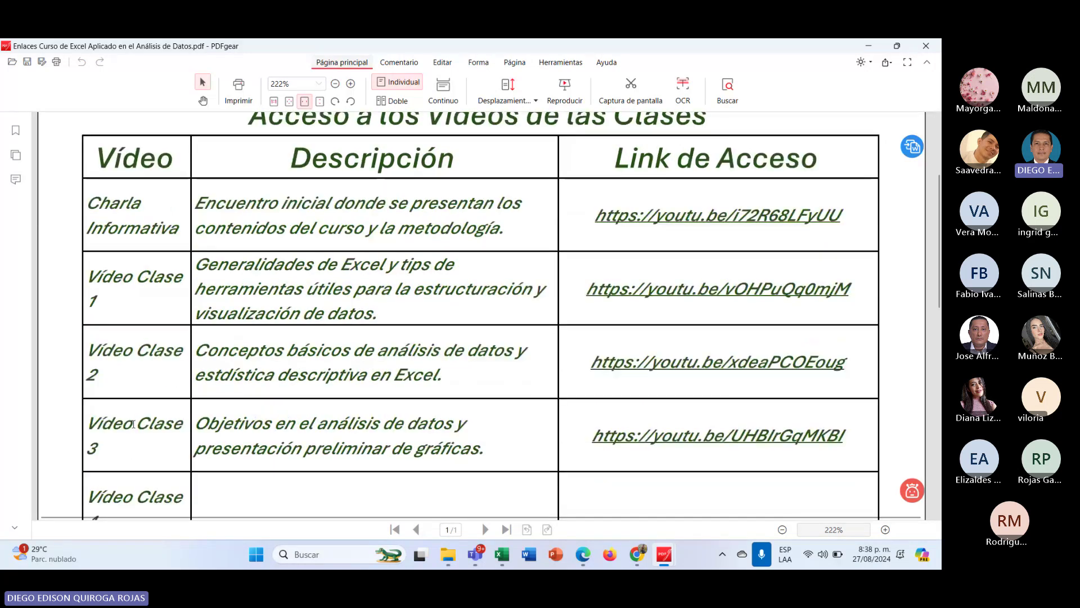
scroll(242, 490, "down", 1)
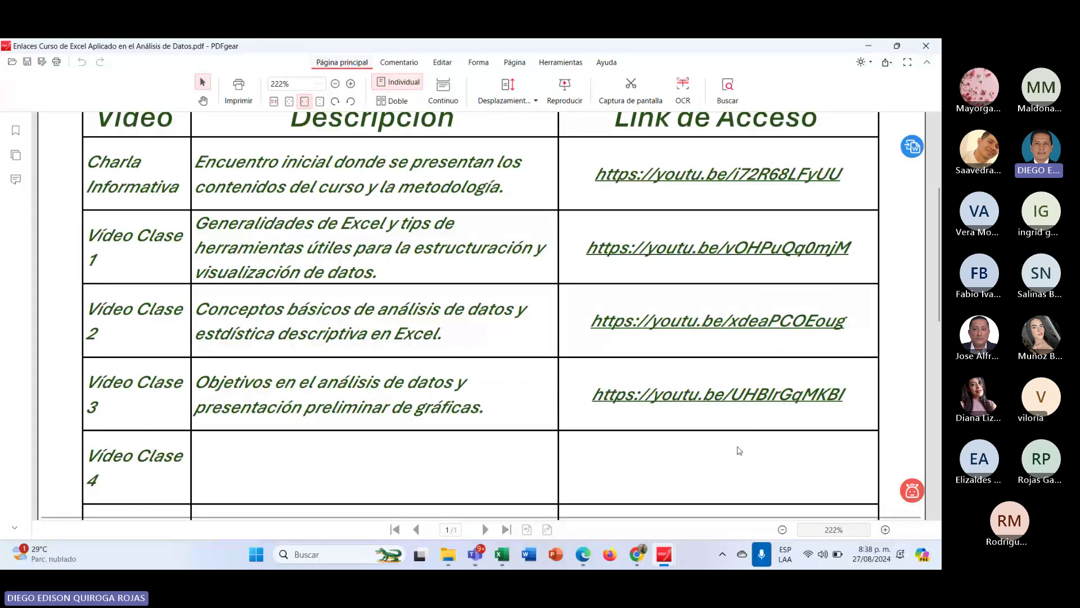
Return to the Excel workbook 2.2. Datos Tablas Dinámicas - Inicial and its Datos sheet.
mouse_move(505, 558)
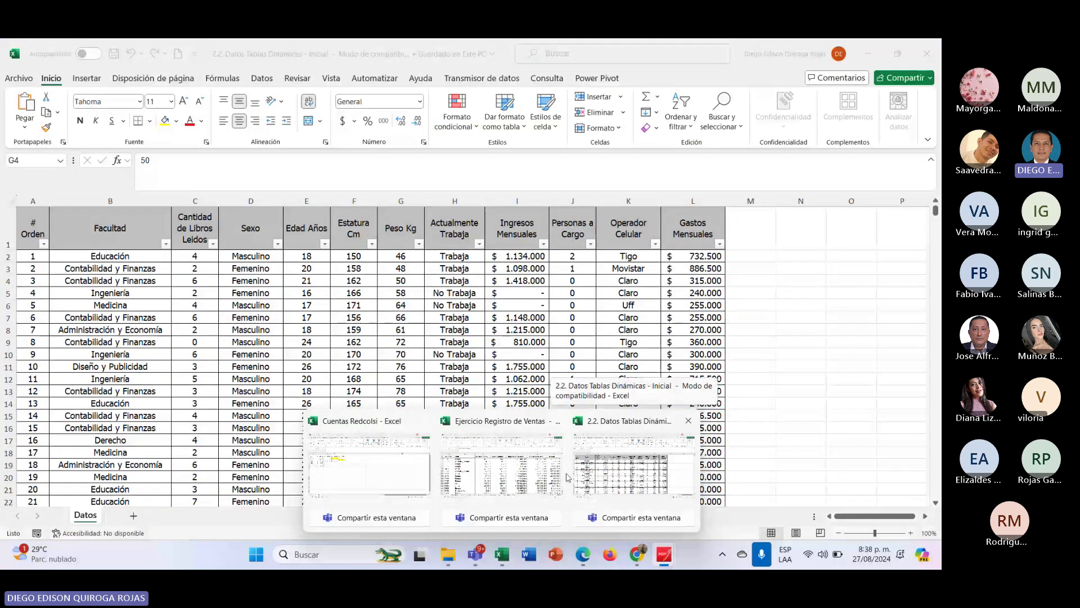
mouse_move(535, 471)
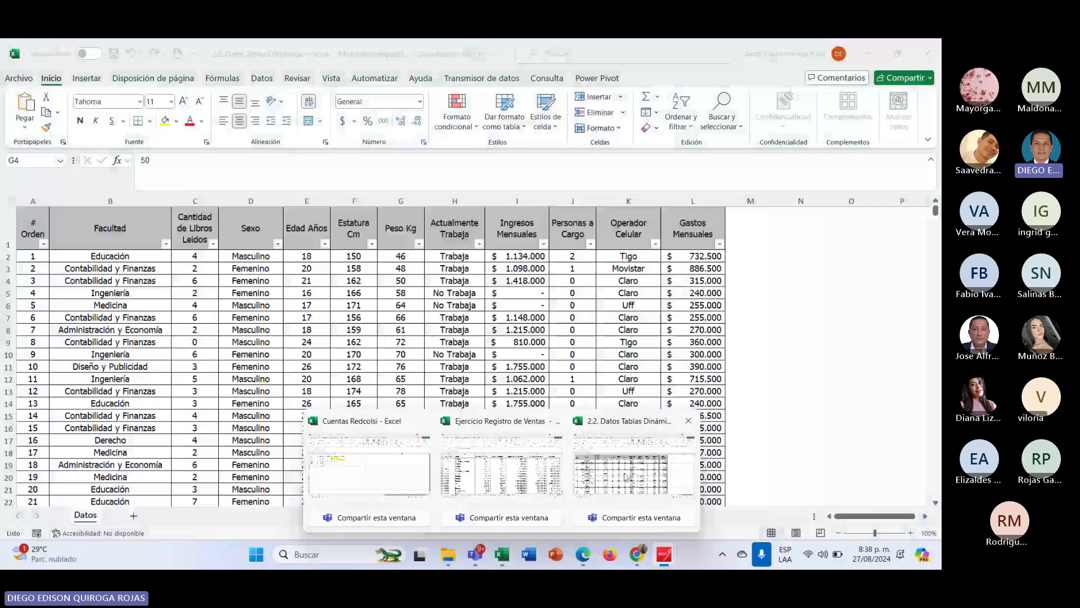
left_click(627, 476)
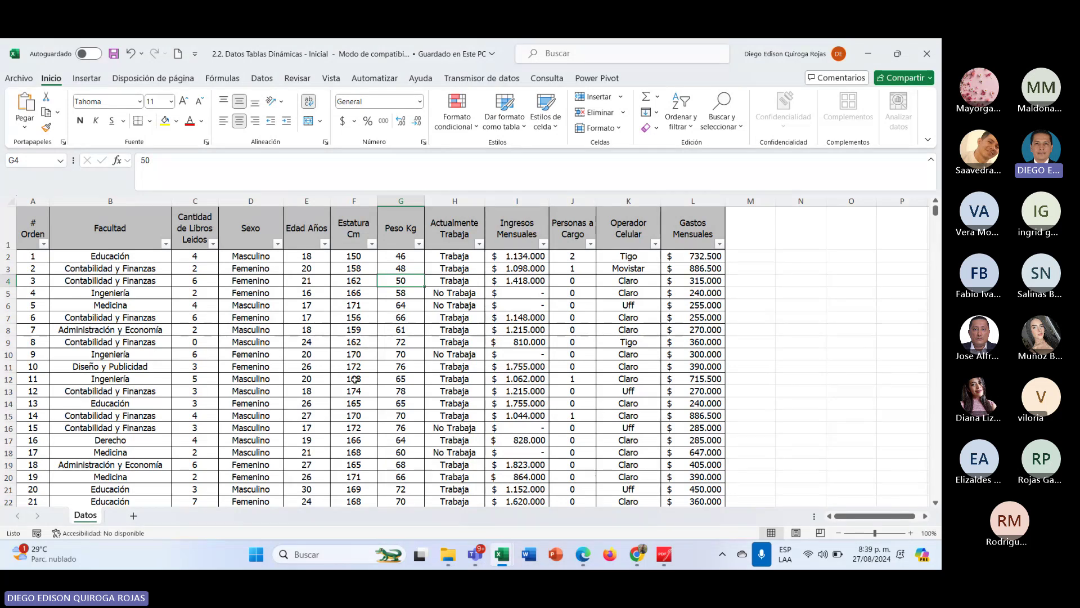
left_click(304, 318)
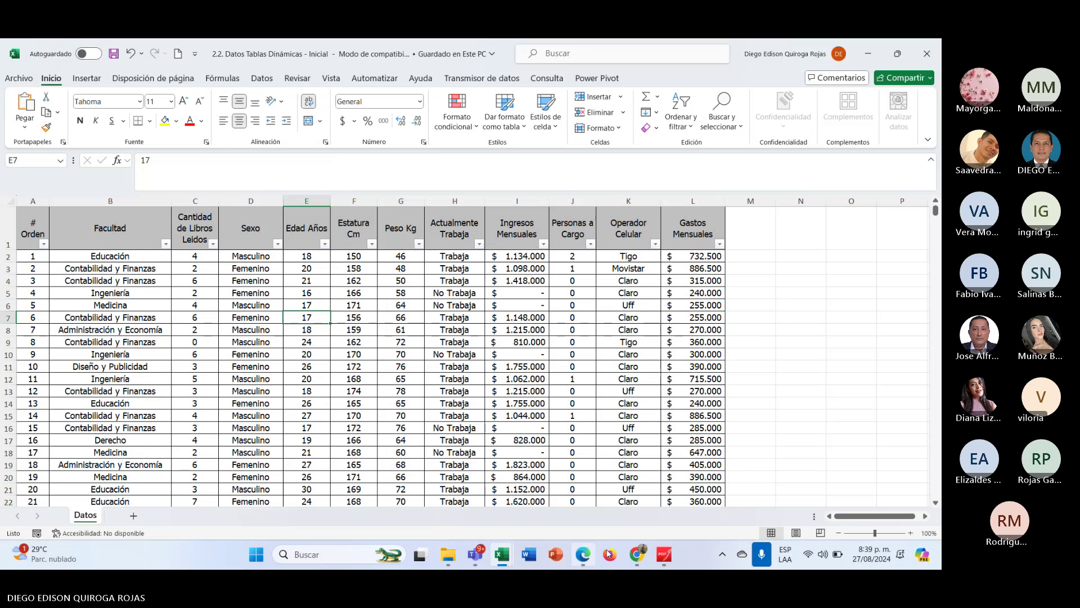
mouse_move(476, 554)
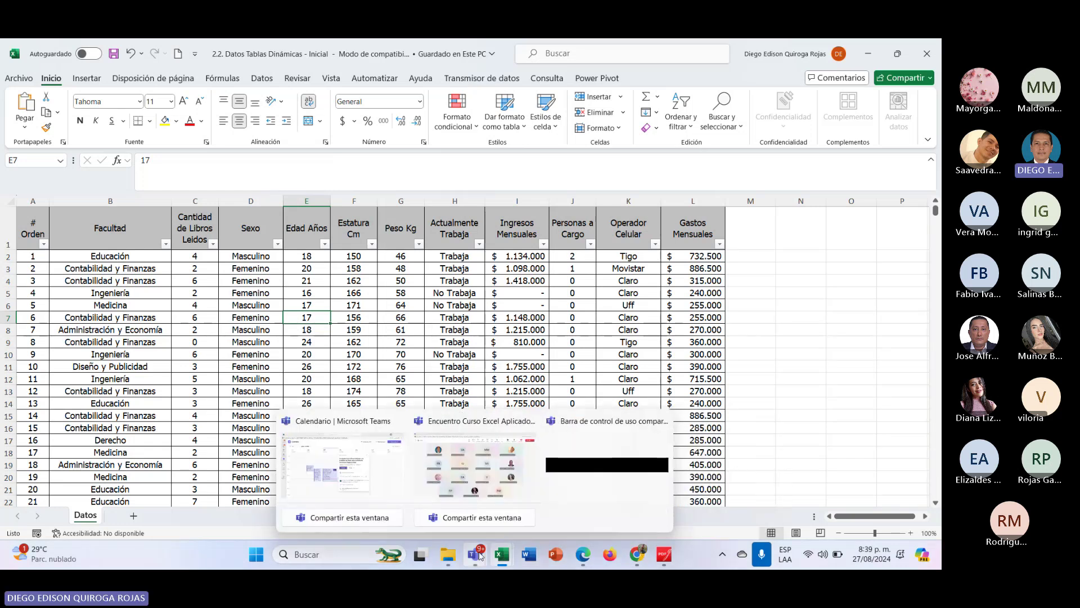
left_click(196, 296)
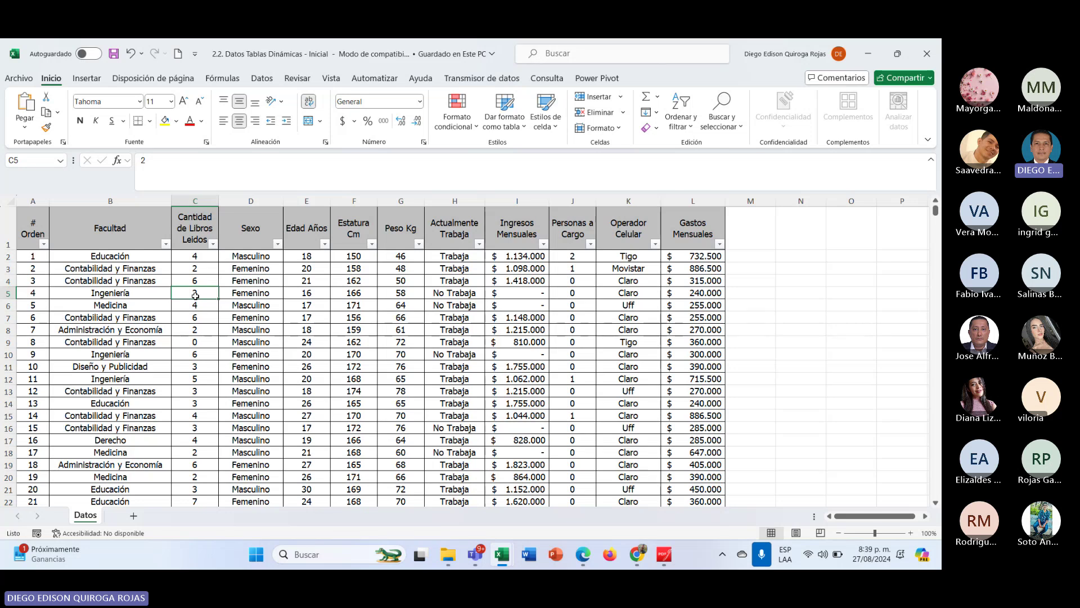
Examine how far the student data extends in the # Orden column, from the last record back to the first.
left_click(106, 256)
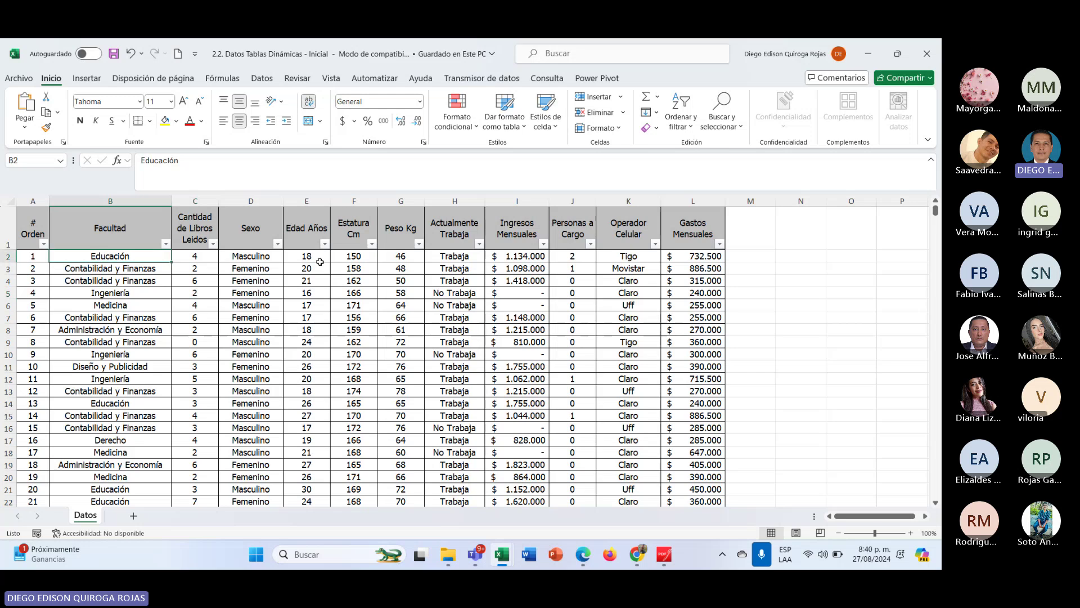
key("Left")
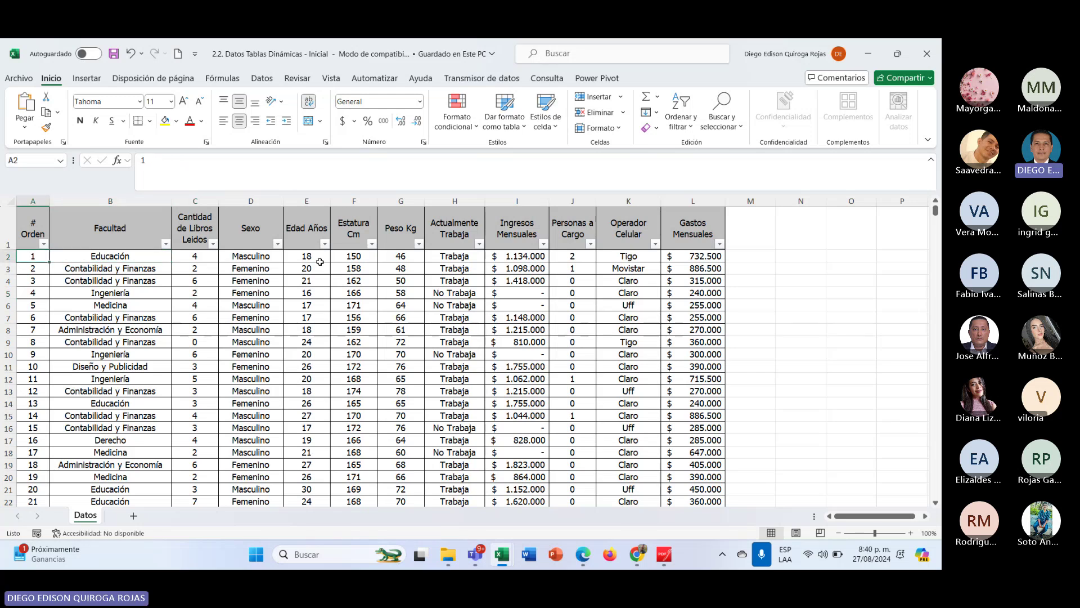
key("ctrl+Down")
key("Up")
key("Up")
key("Up")
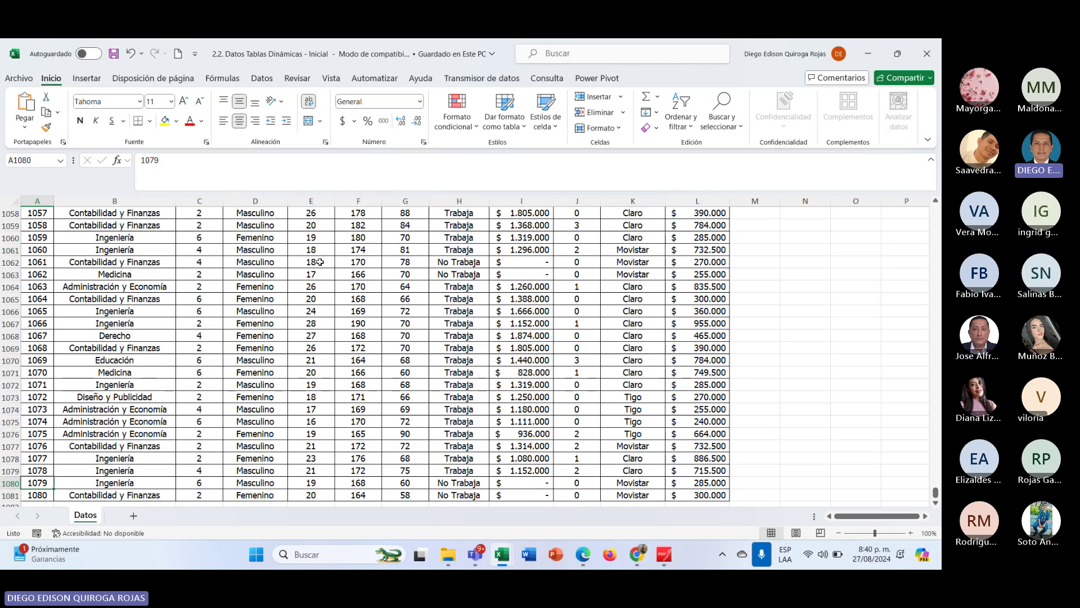
key("Down")
key("Down")
key("Down")
key("ctrl+Up")
key("Down")
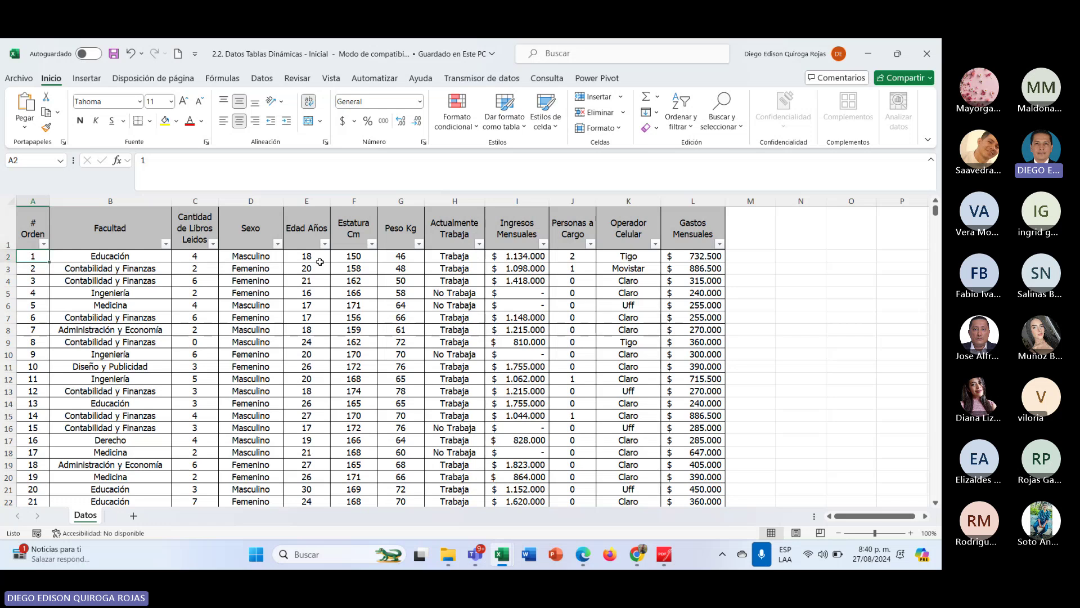
Examine the column headers of the student data from Facultad through Operador Celular.
key("Right")
key("Up")
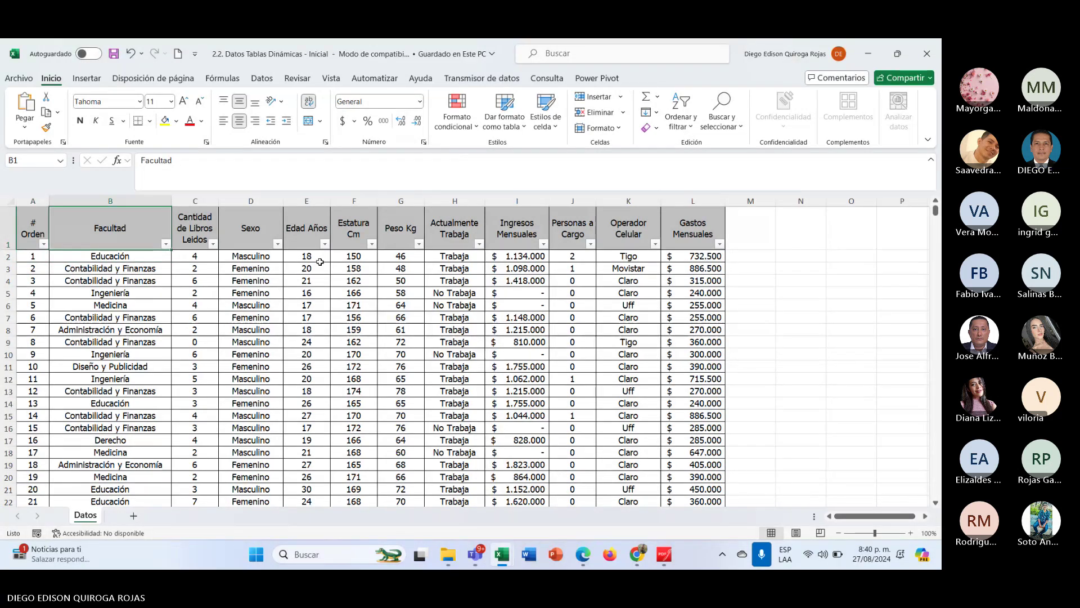
key("Right")
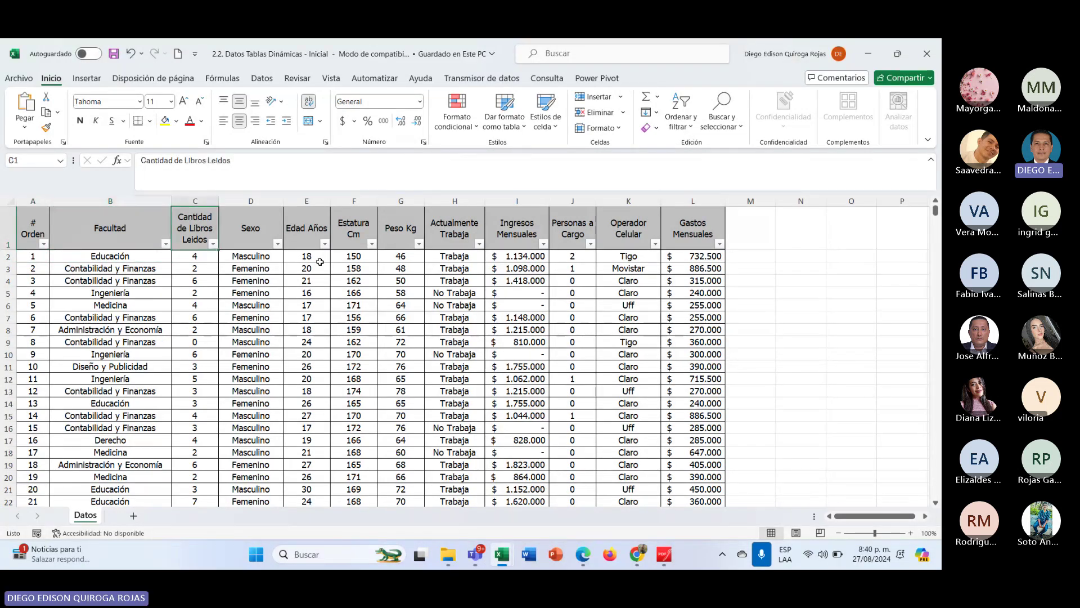
key("Left")
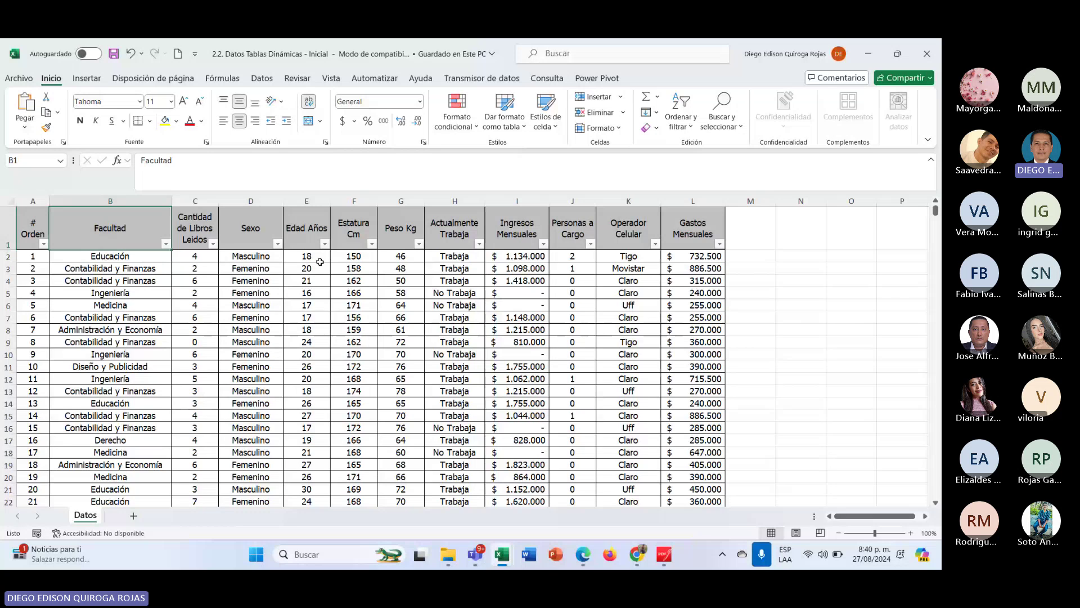
key("Right")
key("Right")
key("Right")
key("Right")
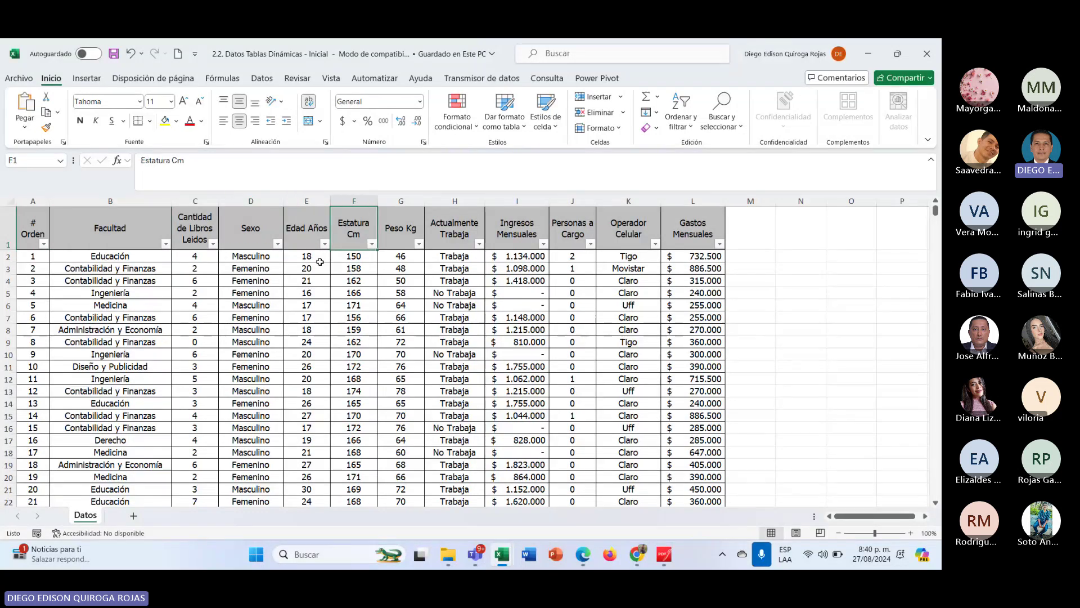
key("Right")
key("Right")
key("Right")
key("Right")
key("Right")
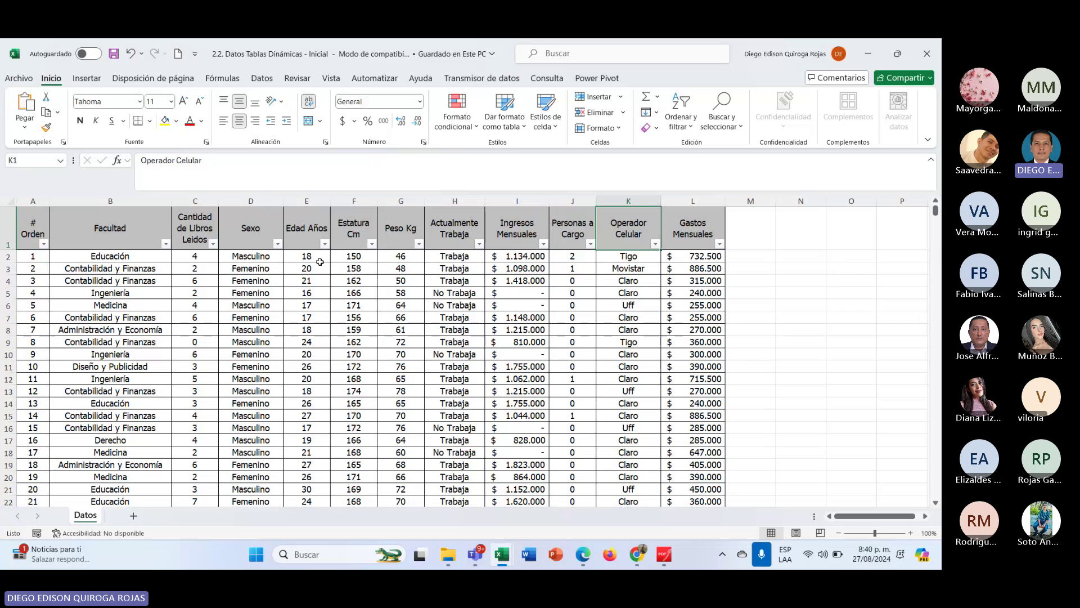
Review the first ten record numbers in the # Orden column and return to its header.
key("Left")
key("Left")
key("Left")
key("Left")
key("Left")
key("Left")
key("Left")
key("Left")
key("Left")
key("Left")
key("Down")
key("Down")
key("Down")
key("Down")
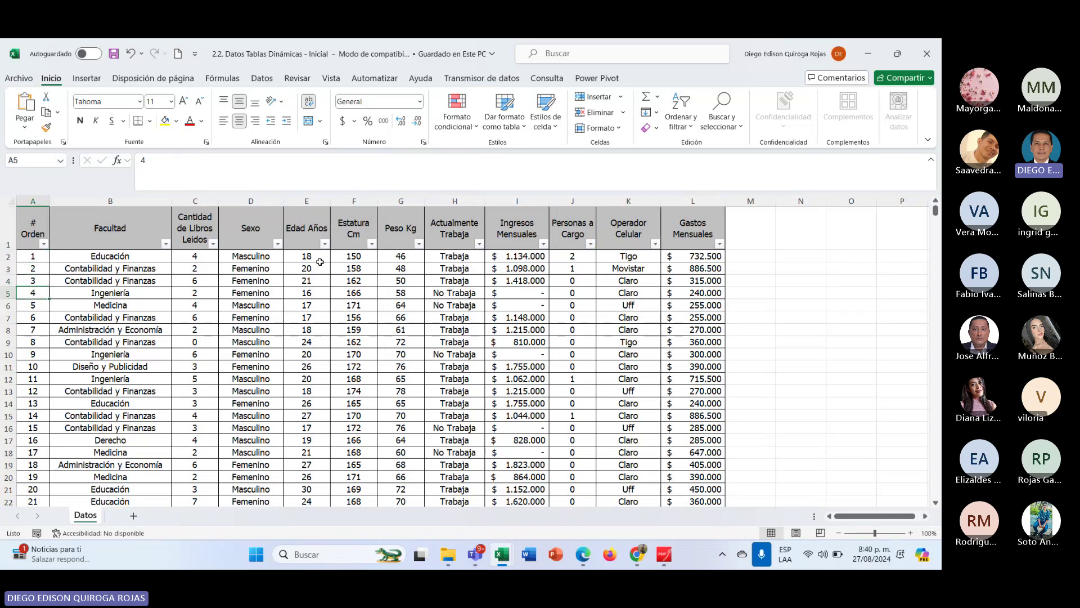
key("Down")
key("Down")
key("Down")
key("Down")
key("Down")
key("Down")
key("Up")
key("Up")
key("Up")
key("Up")
key("Up")
key("Up")
key("Up")
key("Up")
key("Up")
key("Up")
Rename the Sexo column header in cell D1 as Genero.
key("Right")
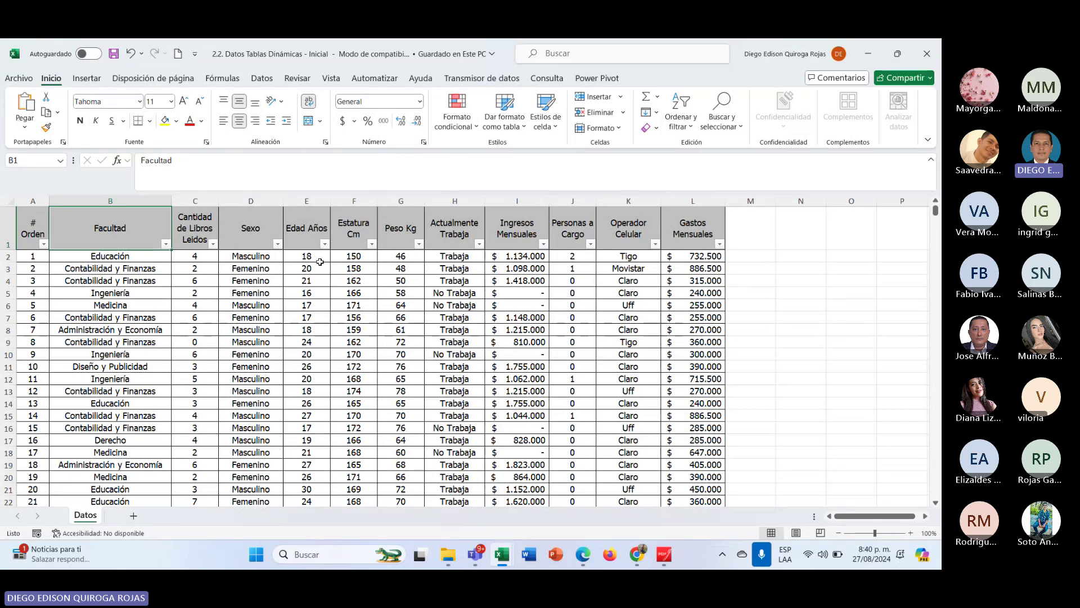
key("Right")
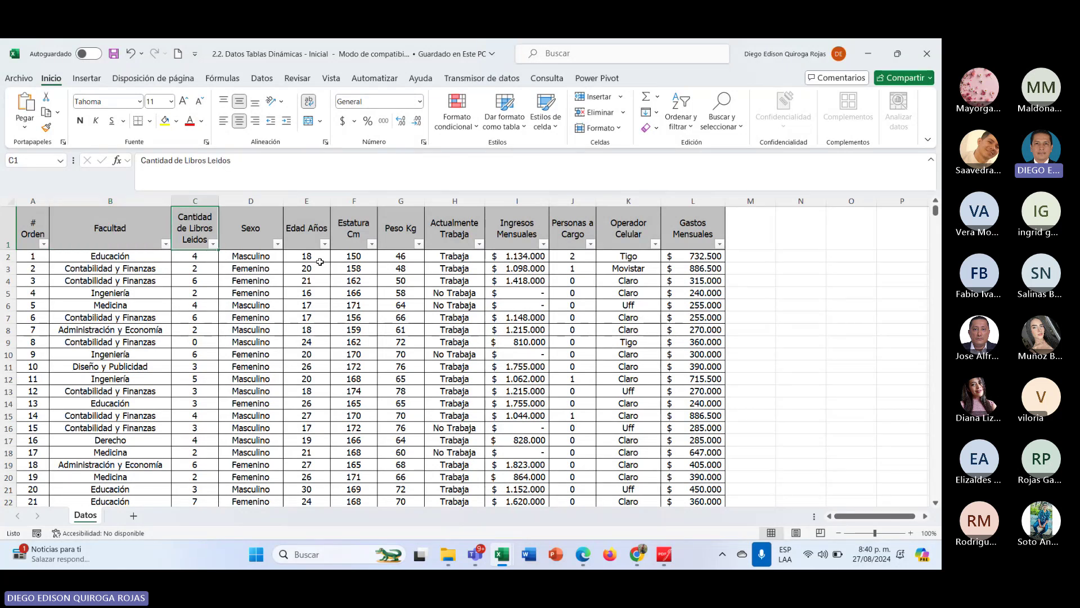
key("Right")
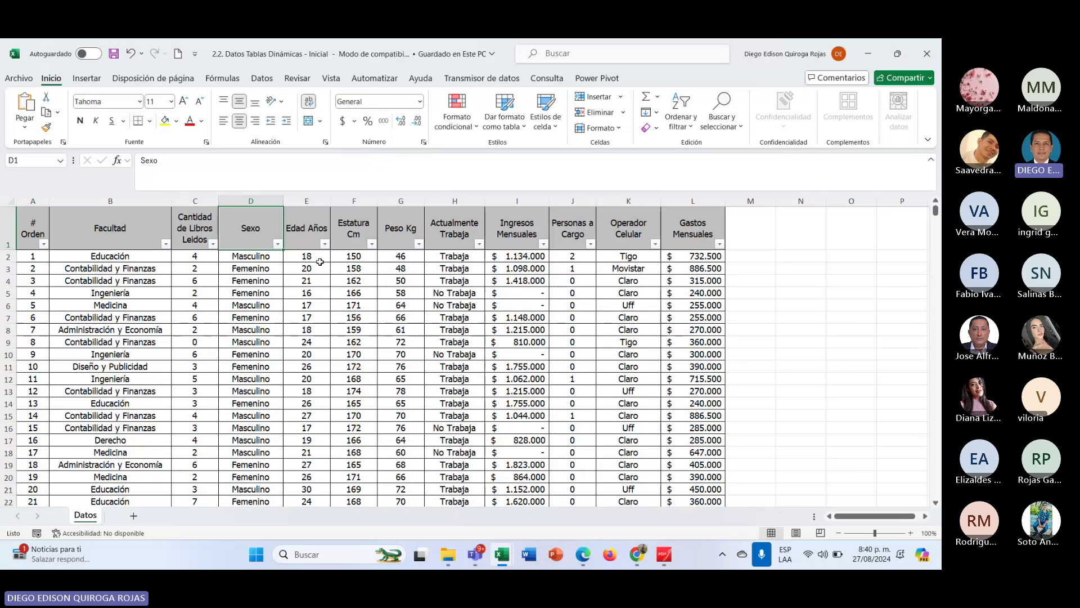
key("Right")
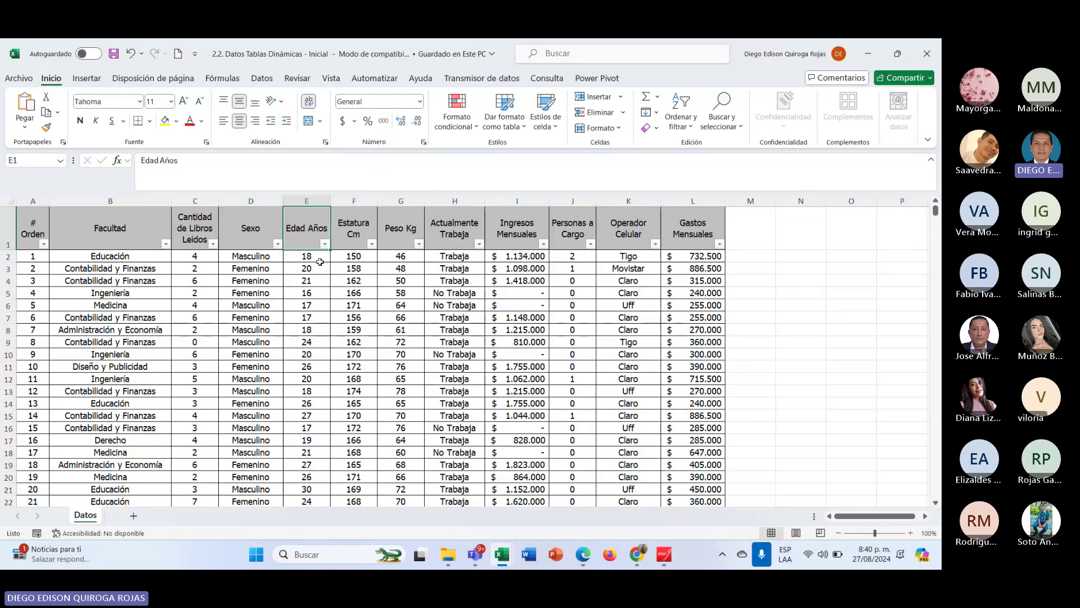
key("Left")
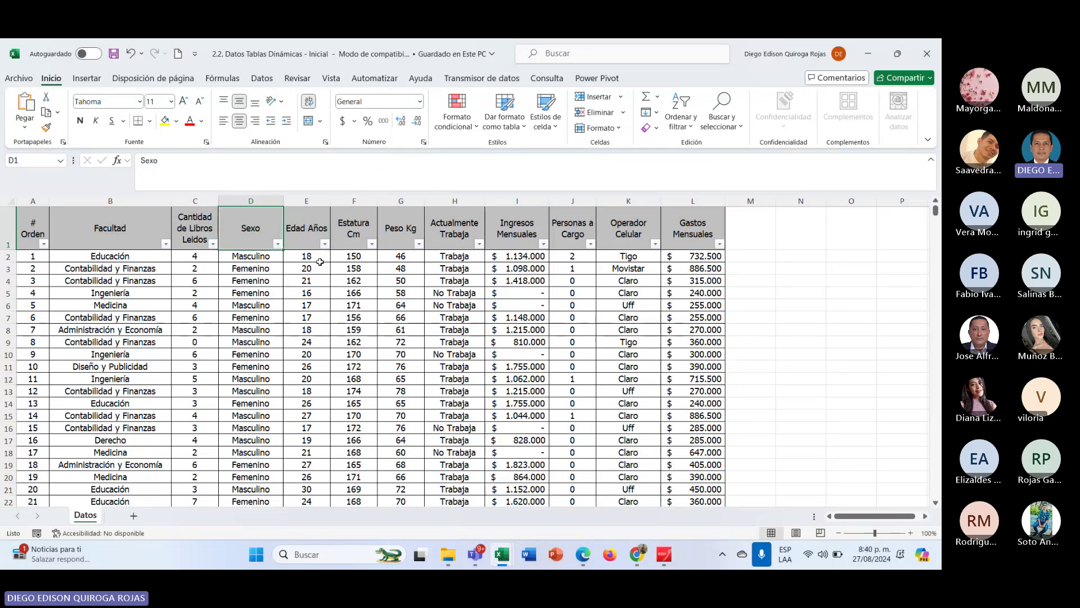
type("Genero")
key("Return")
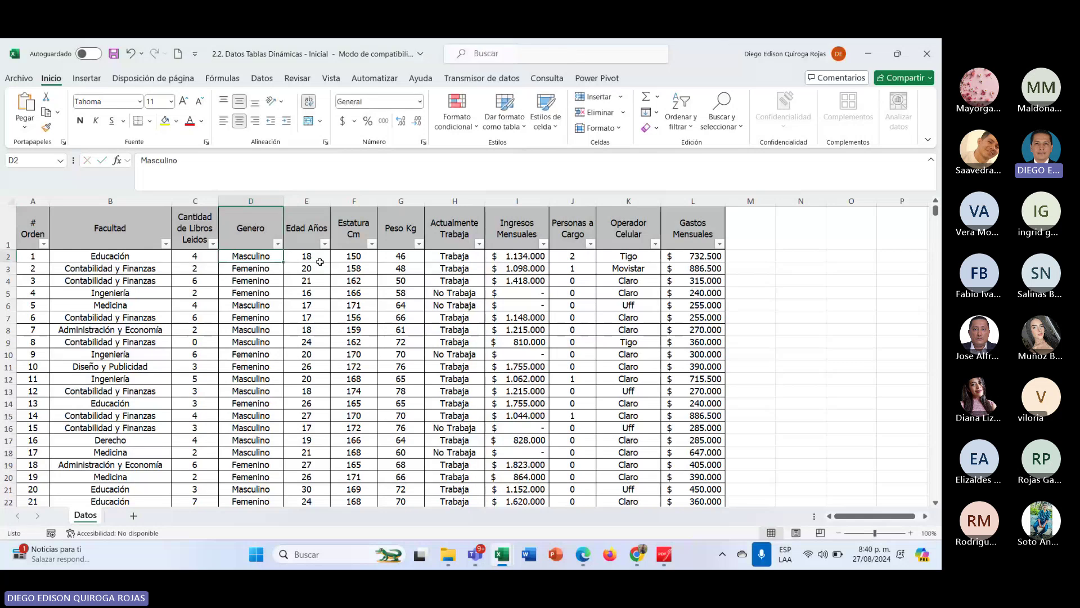
key("Up")
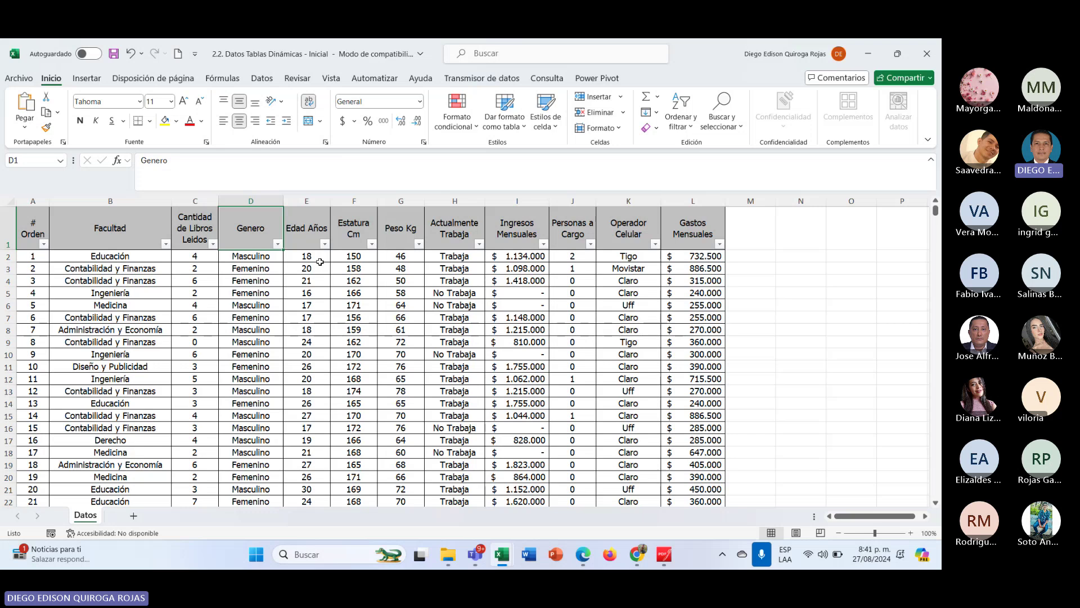
Examine the remaining column headers from Edad Años through Gastos Mensuales.
key("Right")
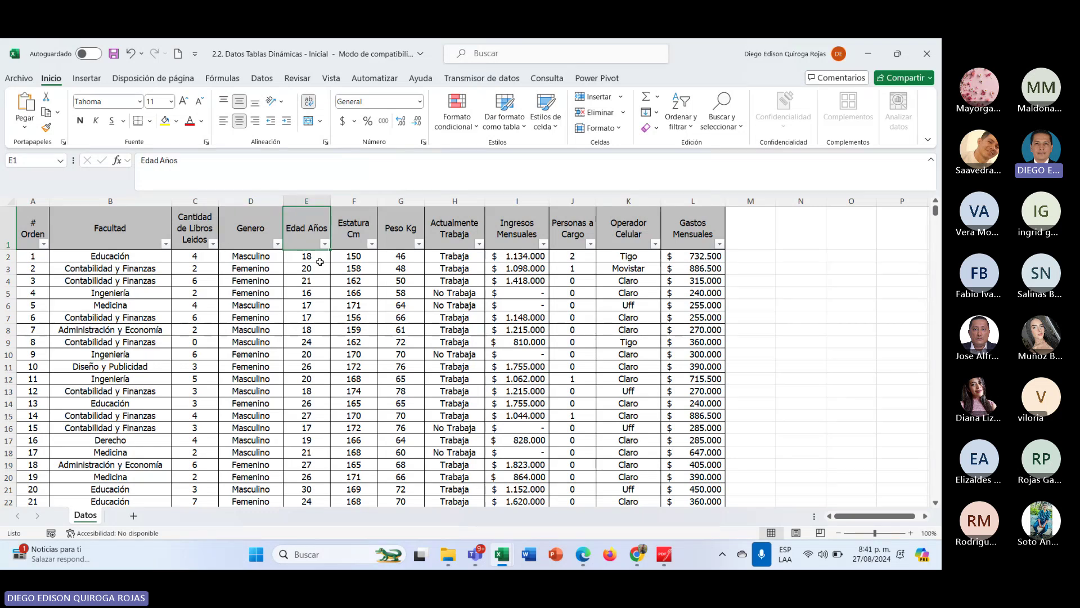
key("Right")
key("Right")
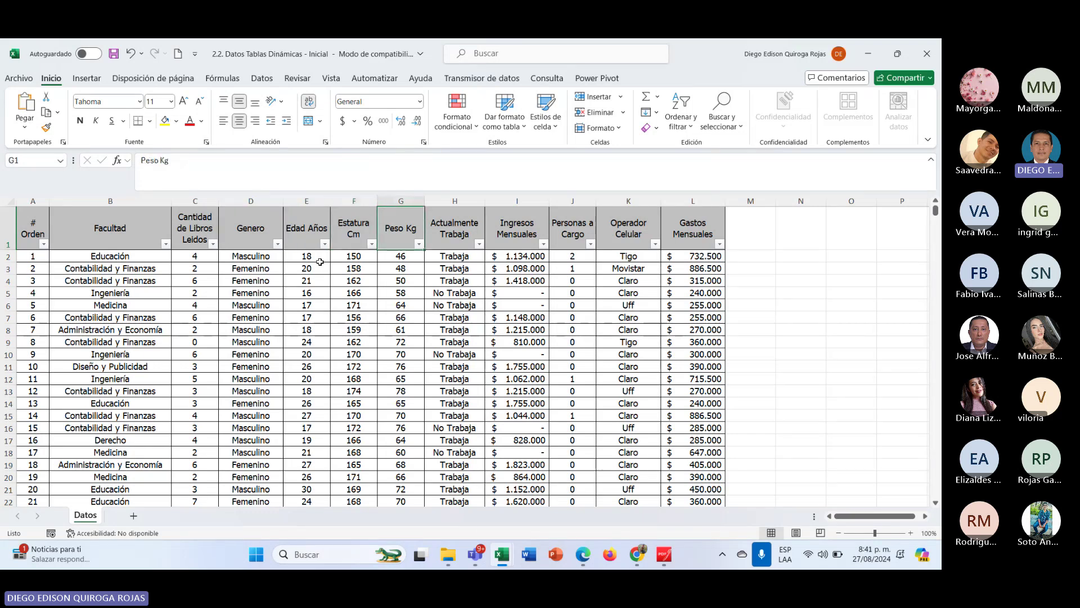
key("Right")
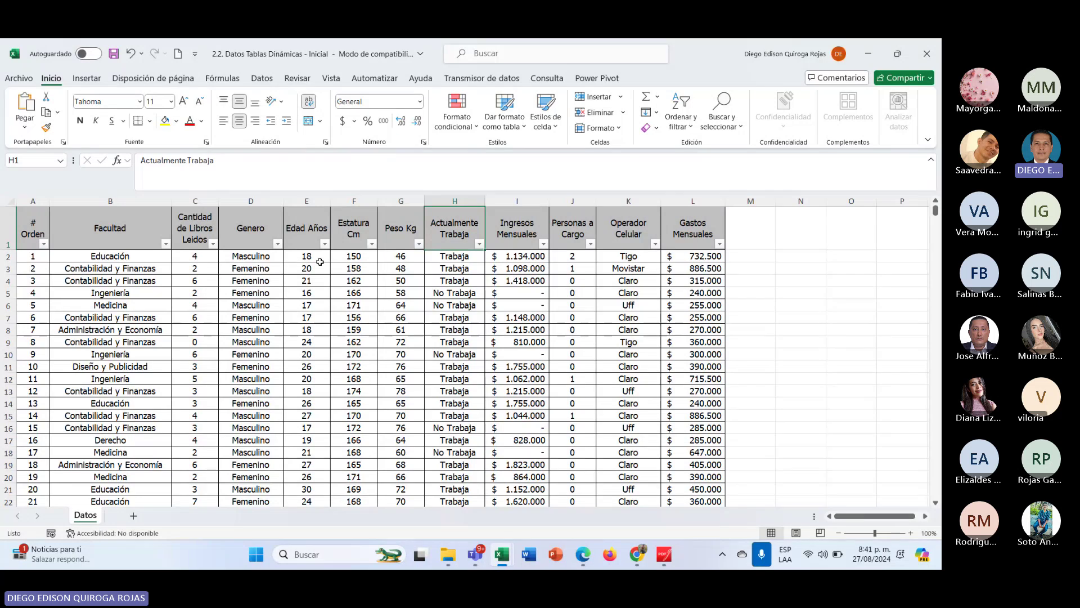
key("Right")
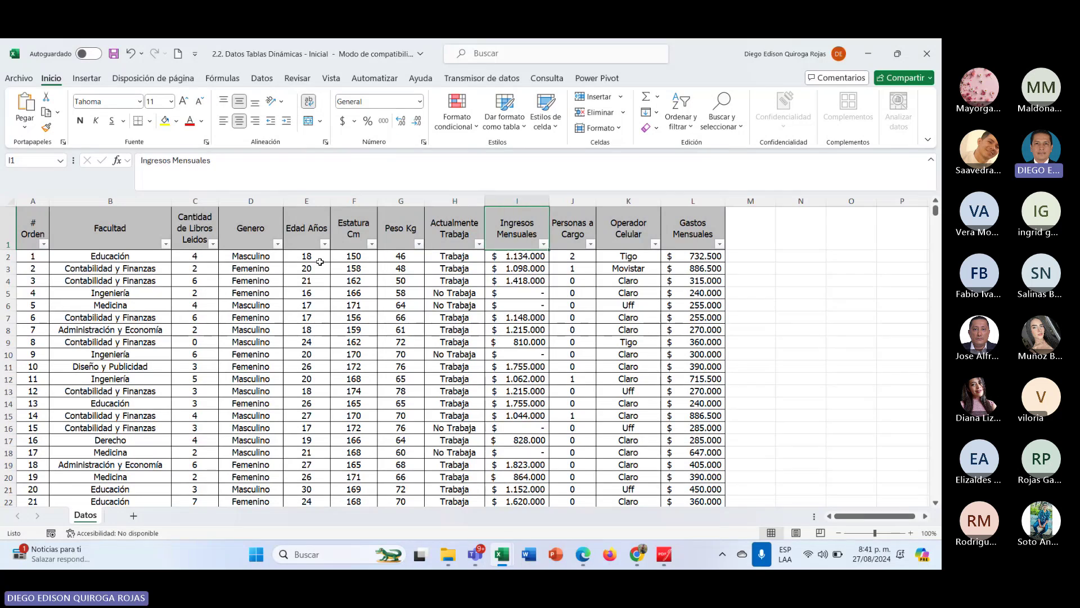
key("Right")
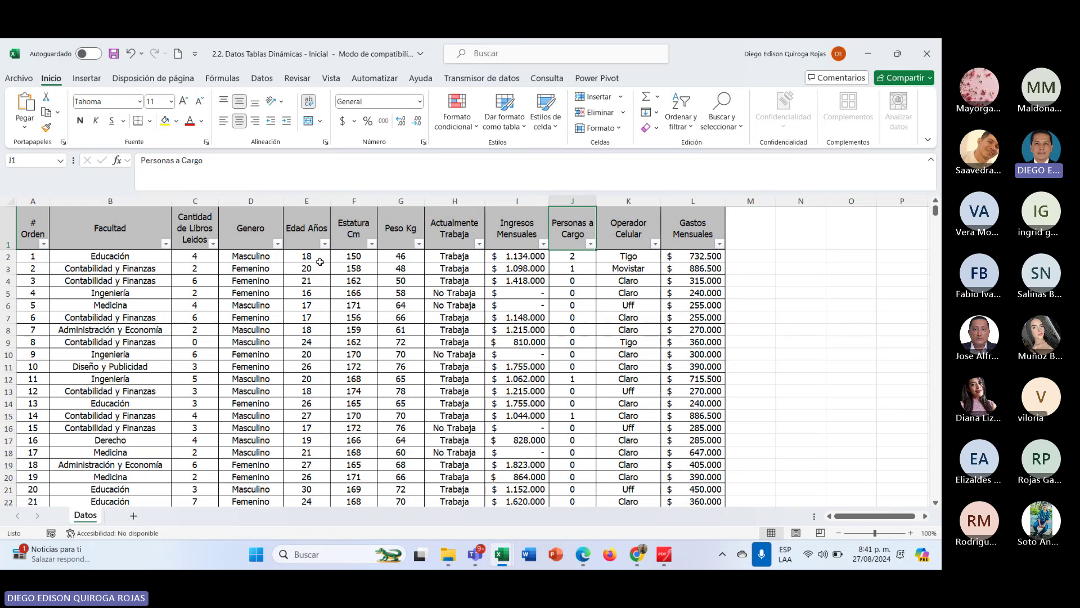
key("Right")
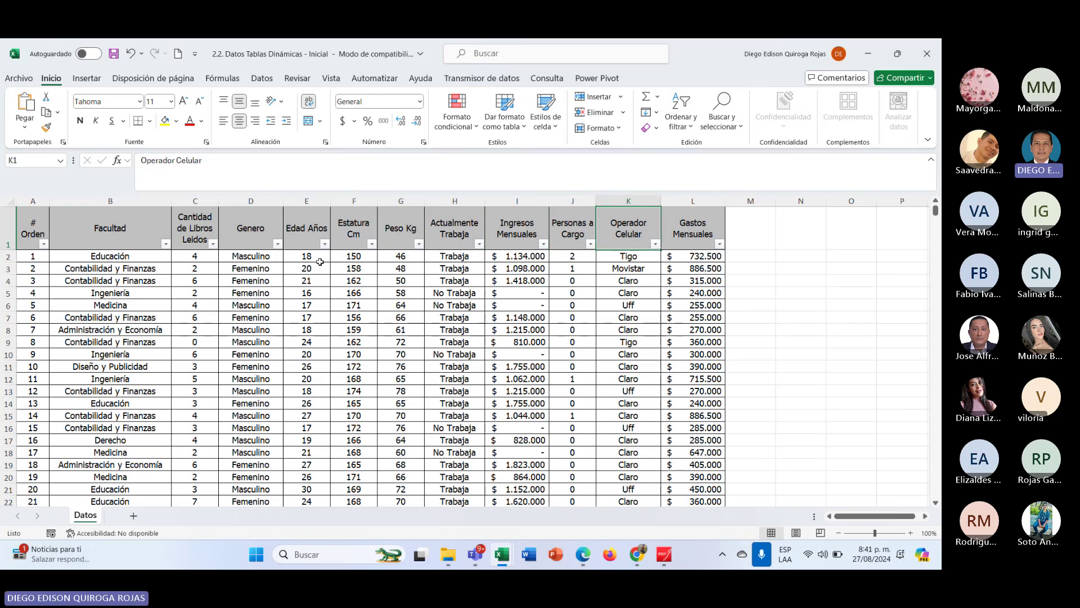
key("Right")
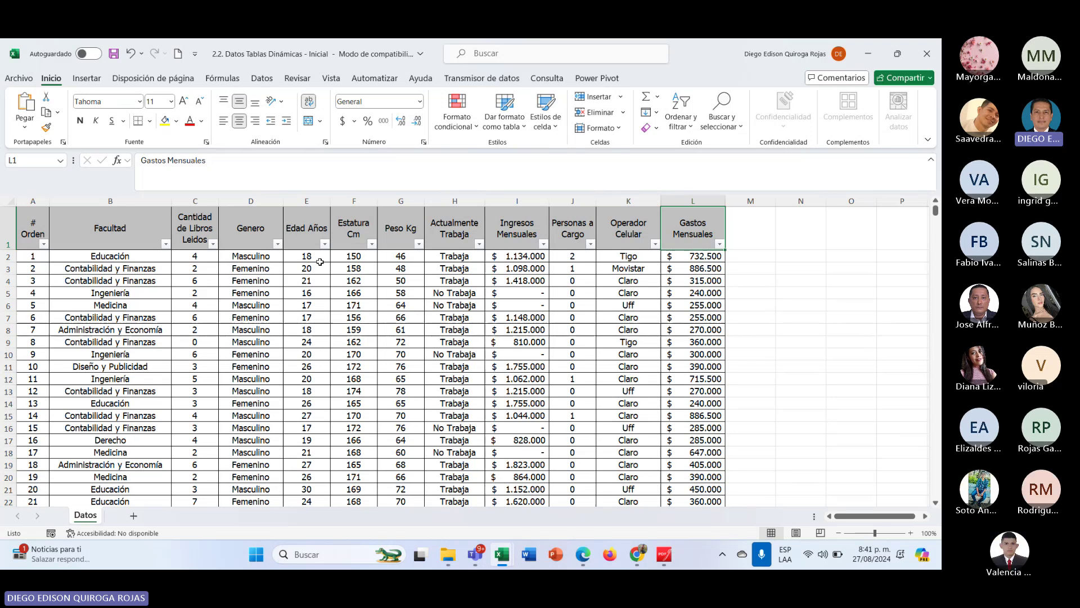
Select all student records from cell B2 in the Facultad column through the last Gastos Mensuales entry in L1081.
key("Left")
key("Left")
key("Left")
key("Left")
key("Left")
key("Left")
key("Left")
key("Left")
key("Left")
key("Left")
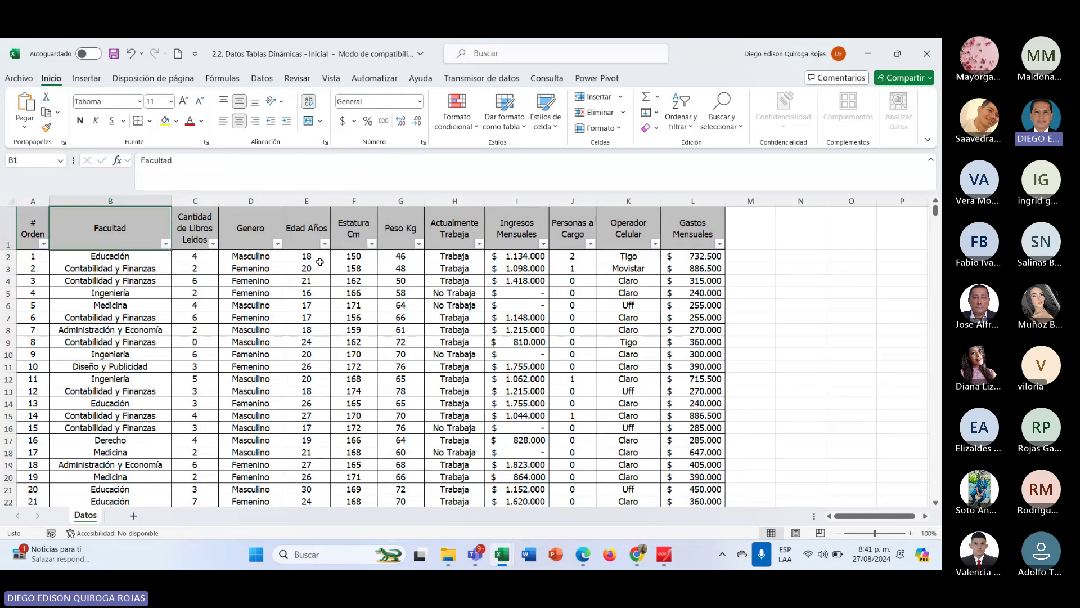
key("Down")
key("Down")
key("Up")
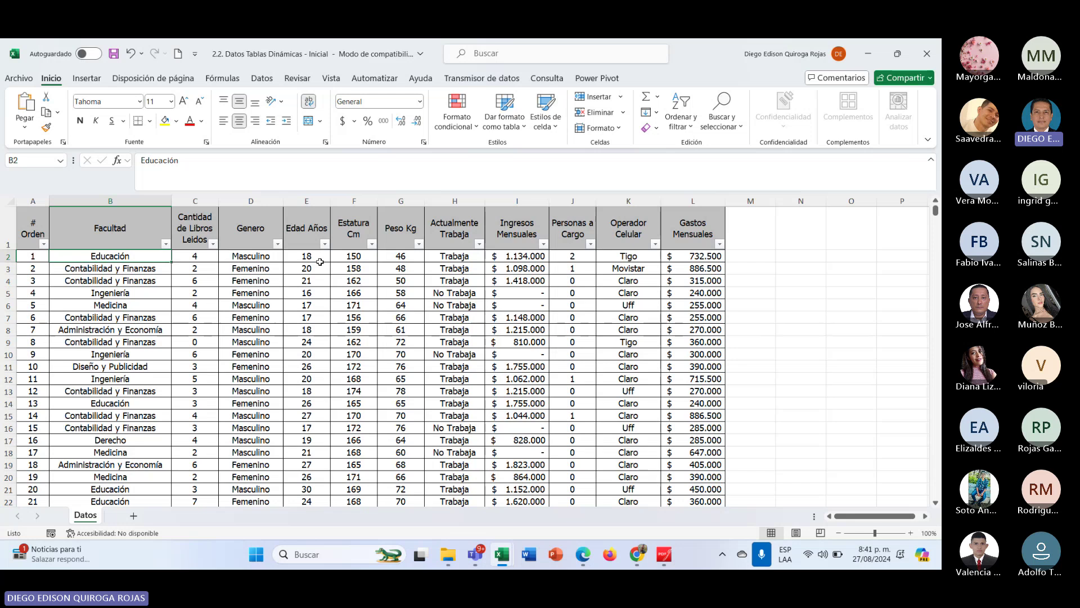
key("shift+Right")
key("shift+Right")
key("shift+Right")
key("shift+Right")
key("shift+Right")
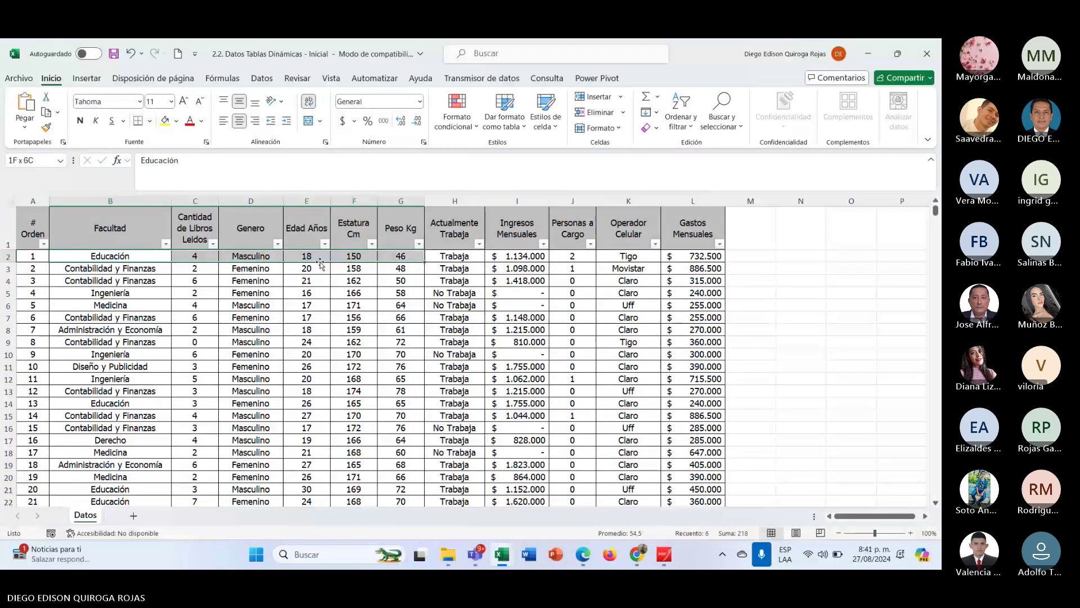
key("ctrl+shift+Right")
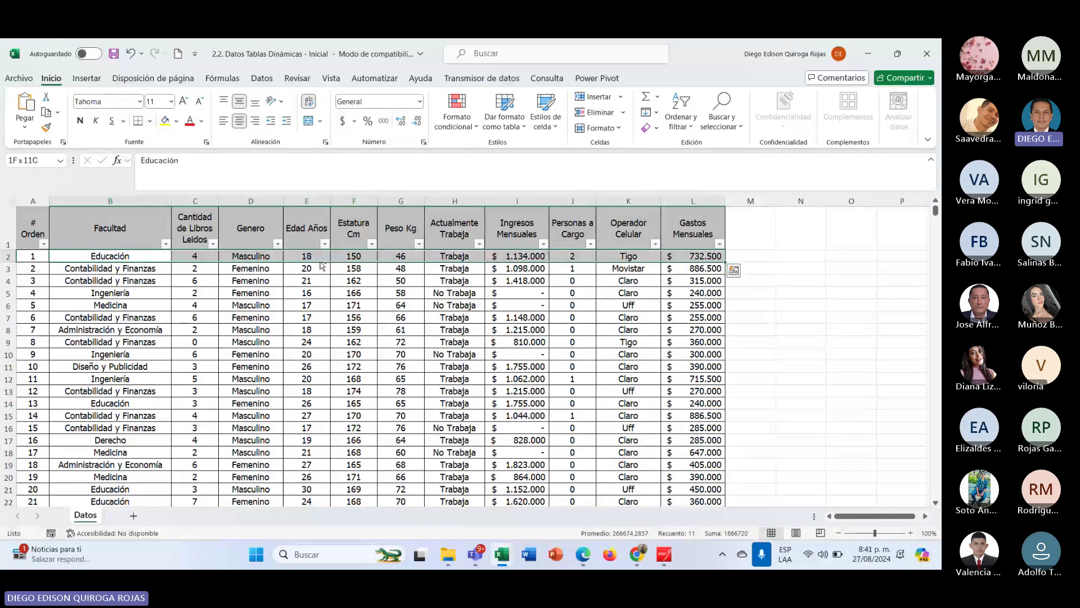
key("ctrl+shift+Down")
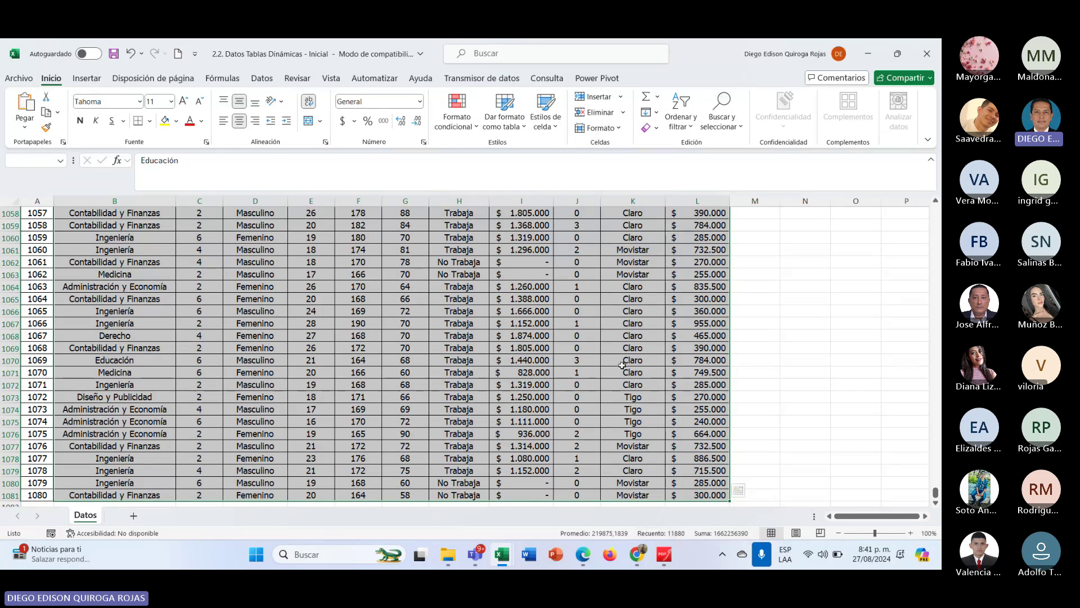
Clear the data selection, return to the start of the sheet and select the first Facultad entry in B2.
left_click(458, 336)
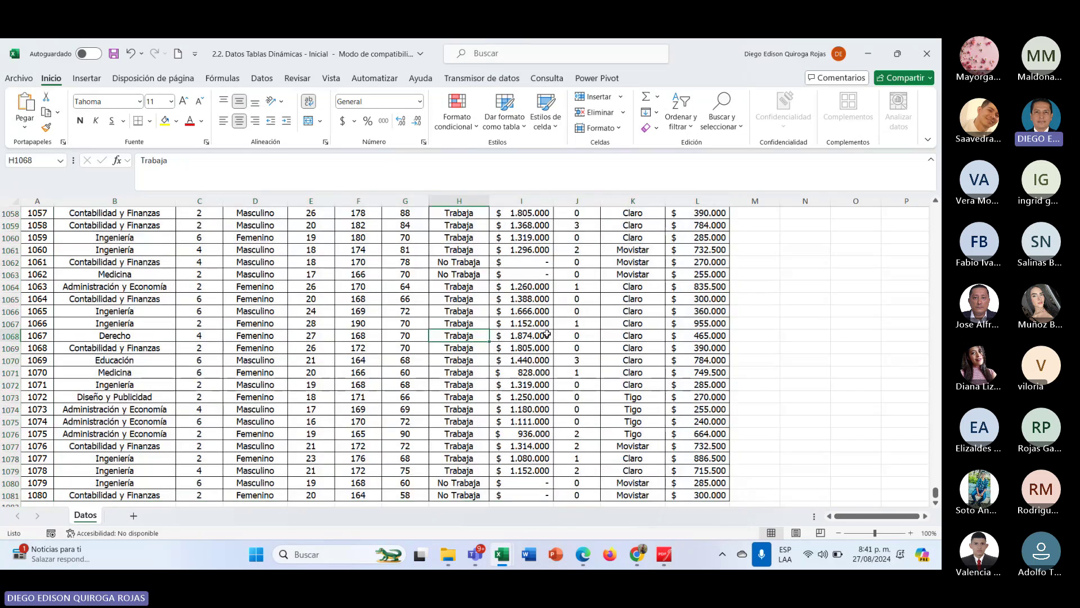
key("ctrl+Home")
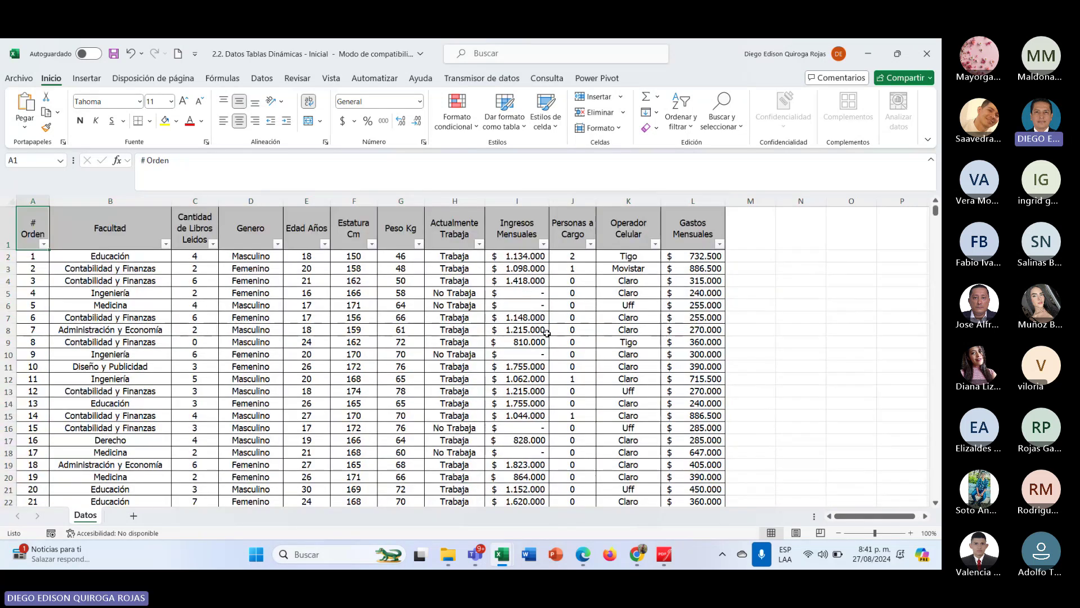
left_click(209, 266)
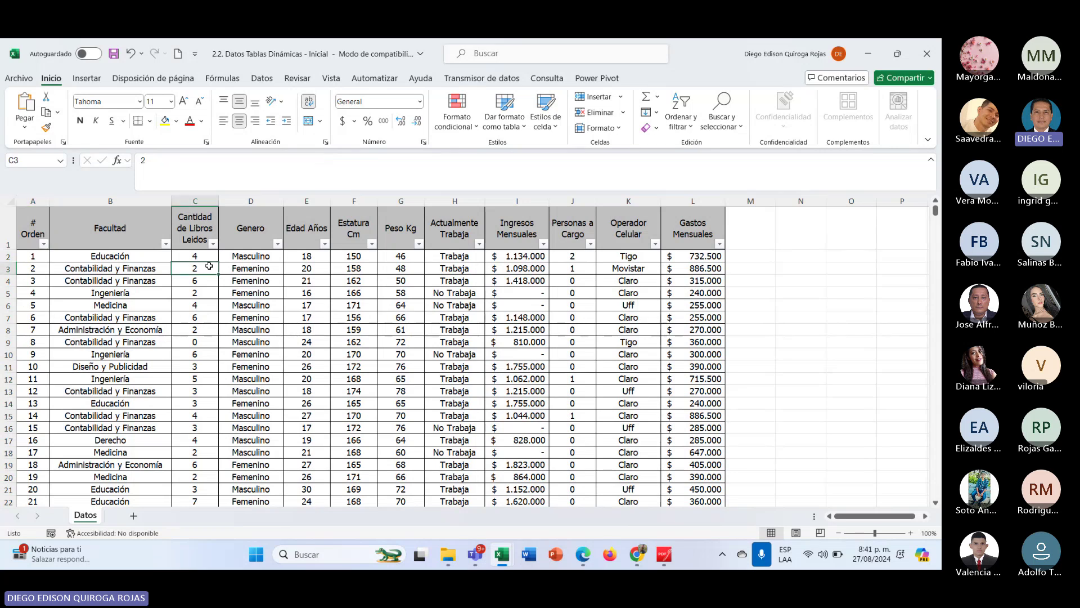
left_click(127, 266)
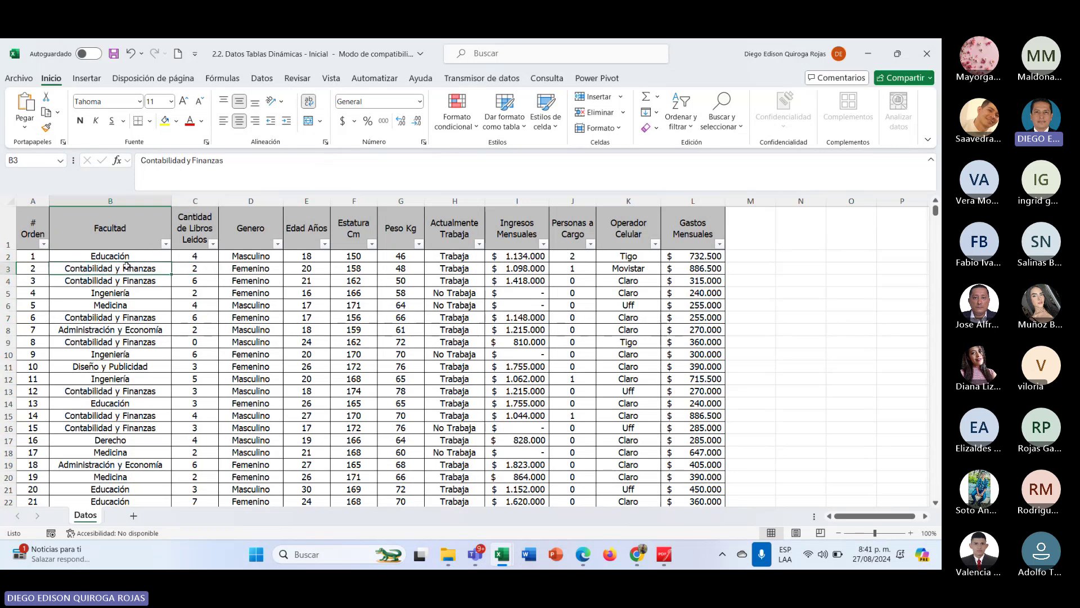
left_click(126, 255)
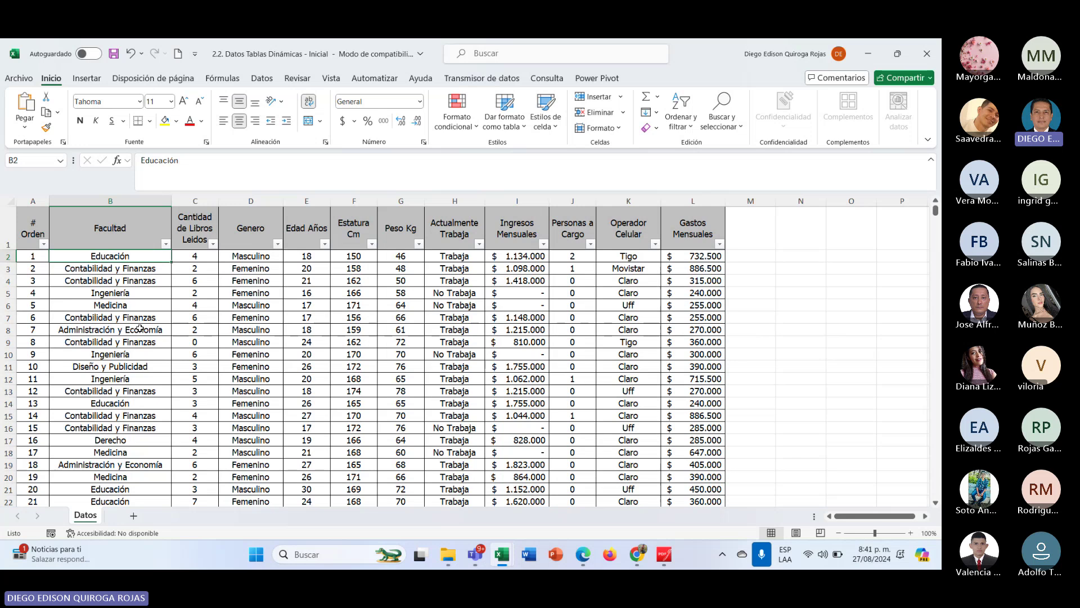
Switch to the PDF 2.1. Información Tablas Dinámicas in PDFgear and read its activity questions about the students.
key("alt+Tab")
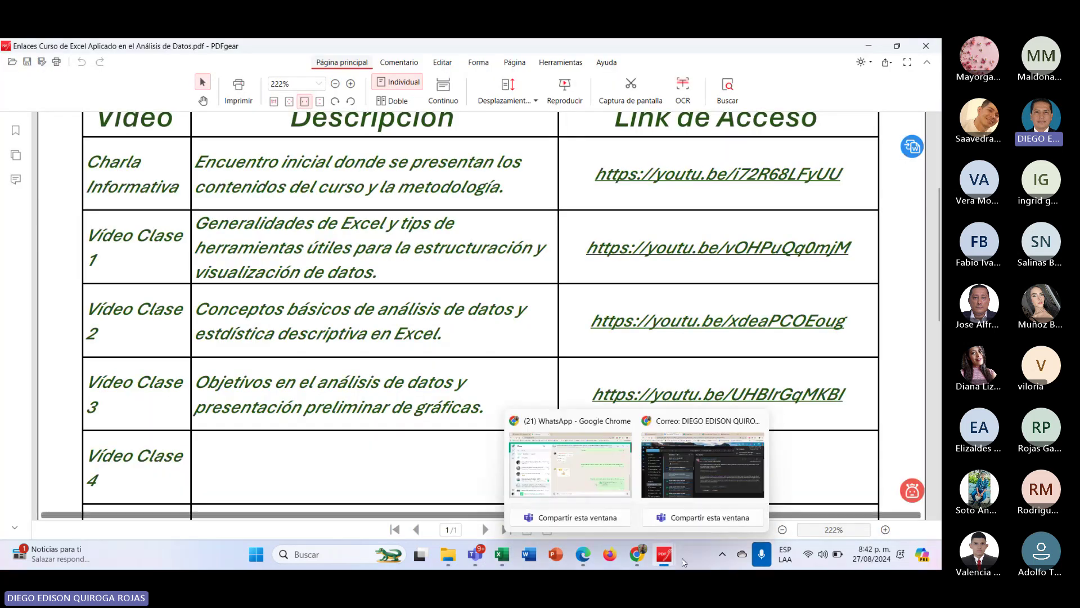
mouse_move(664, 554)
left_click(601, 495)
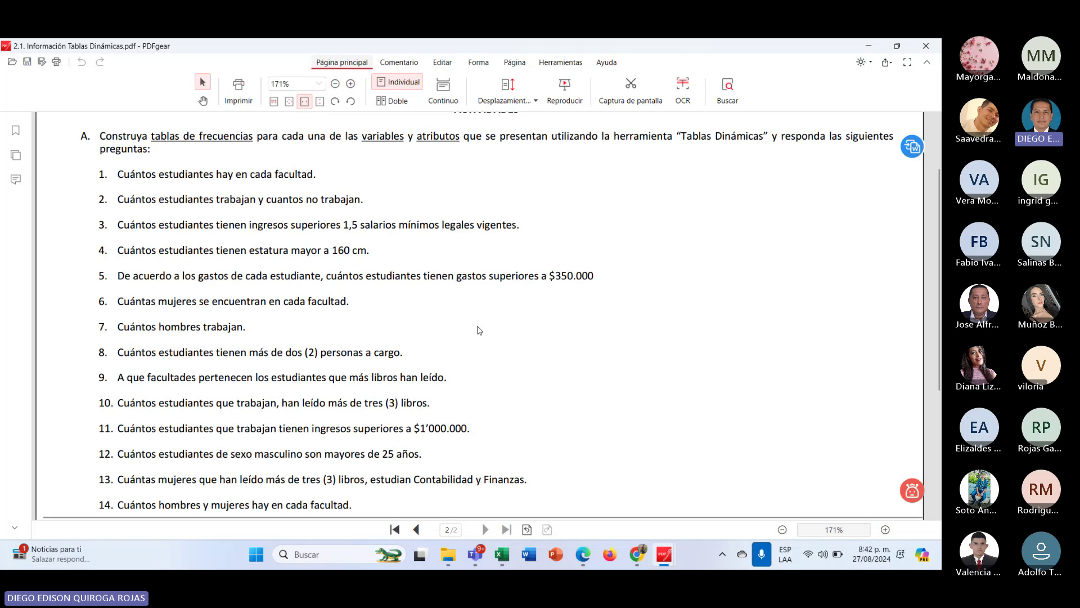
key("alt+Tab")
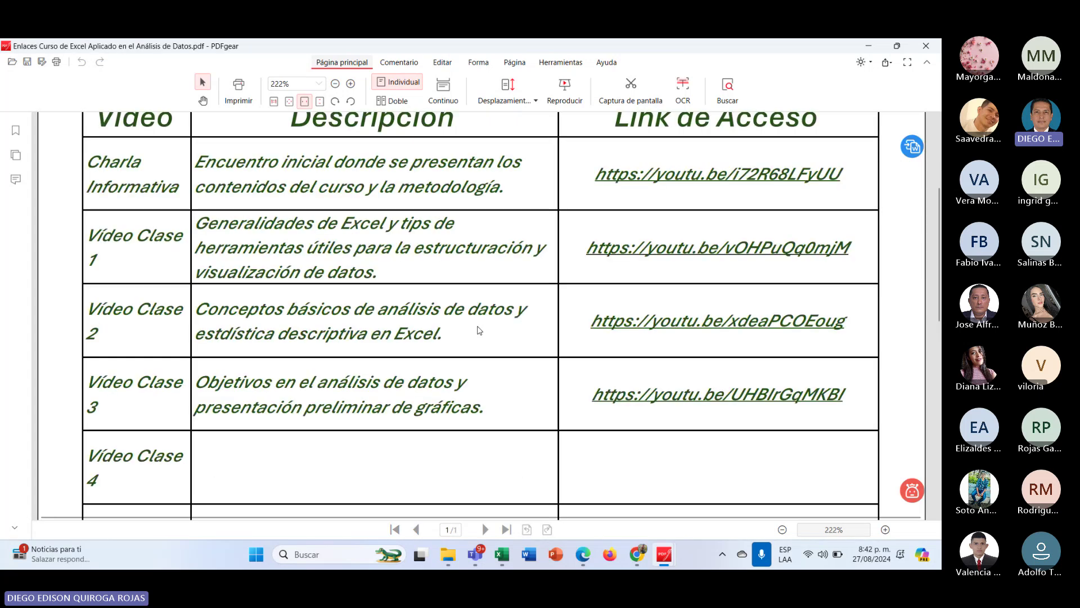
key("alt+Tab")
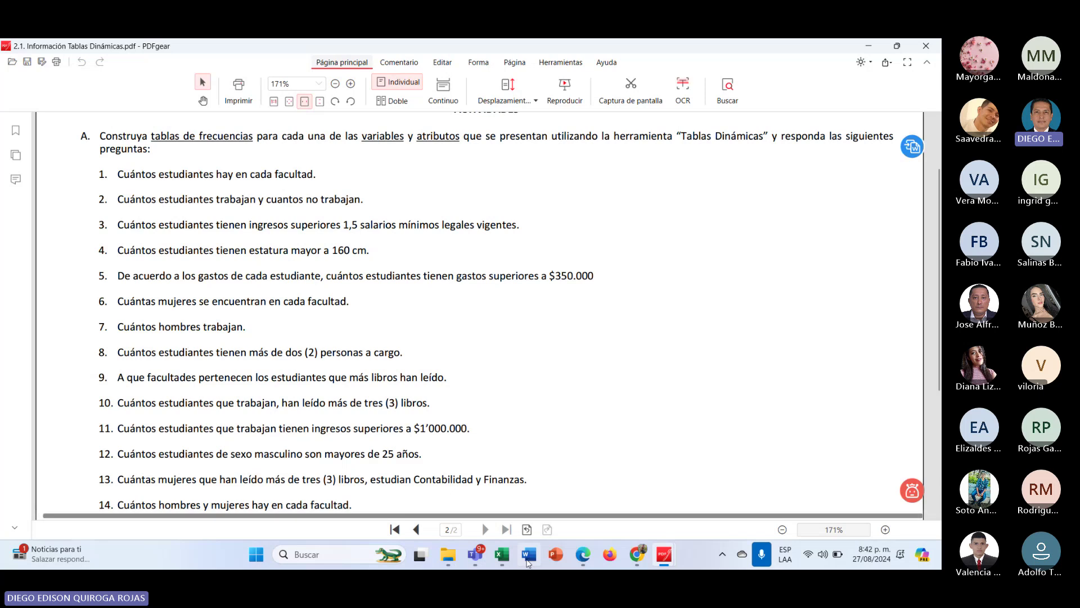
Switch back to the Excel workbook 2.2. Datos Tablas Dinámicas - Inicial.
mouse_move(502, 557)
left_click(645, 467)
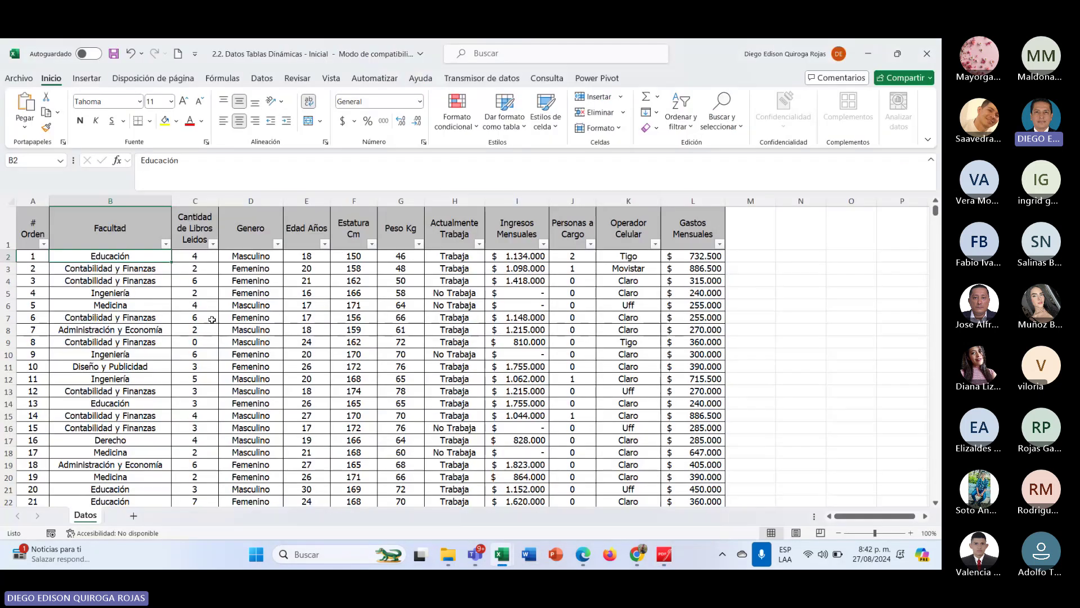
Examine the Facultad entries and view the list of distinct faculties in the column's filter, closing it without filtering.
left_click(137, 291)
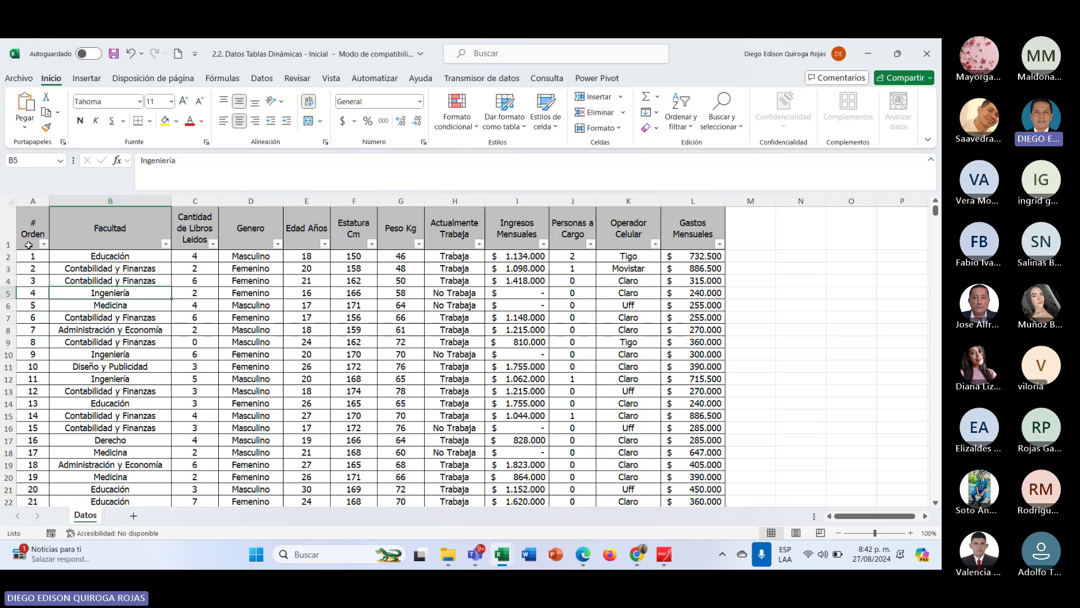
left_click(141, 256)
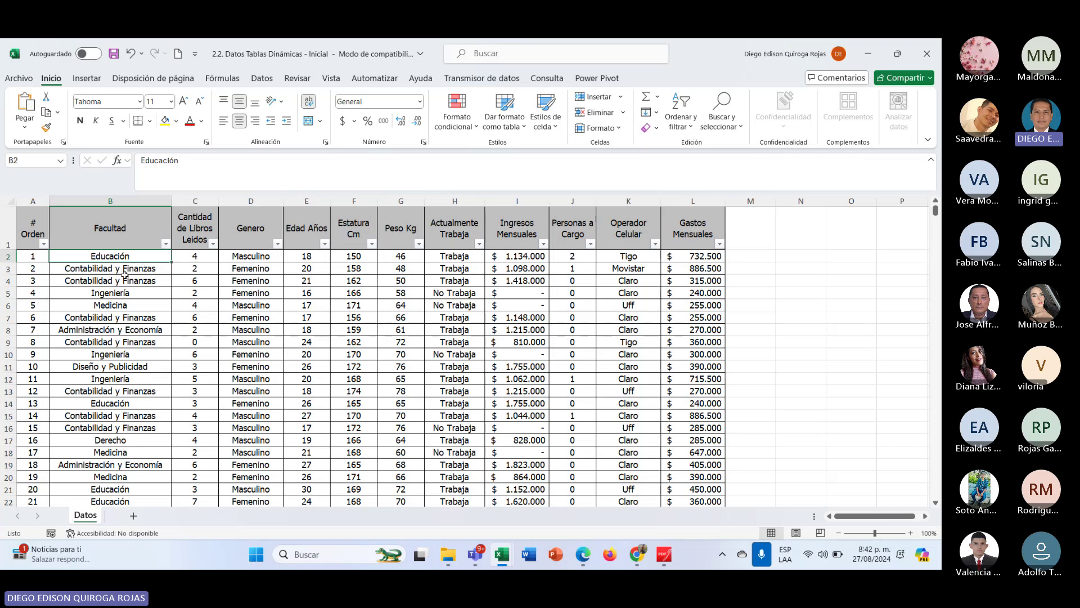
left_click_drag(138, 258, 124, 354)
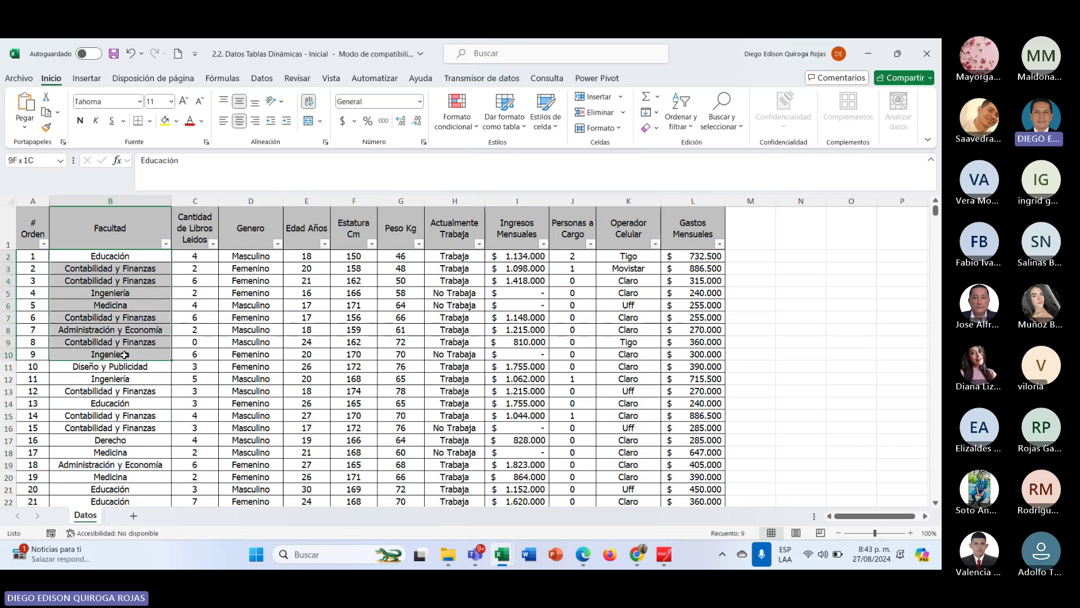
left_click(124, 318)
left_click(122, 331)
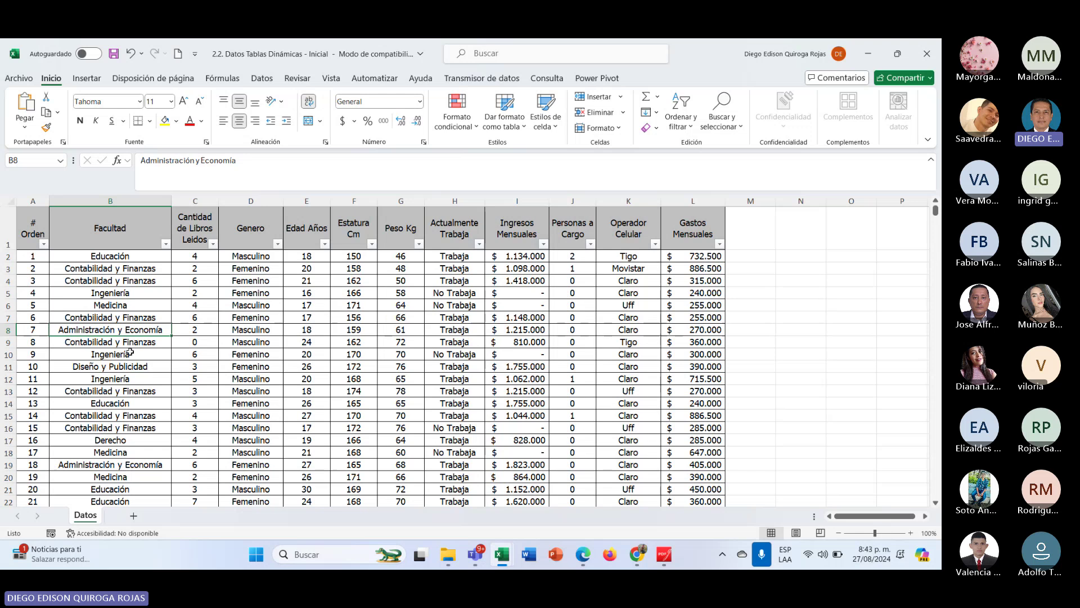
left_click(125, 318)
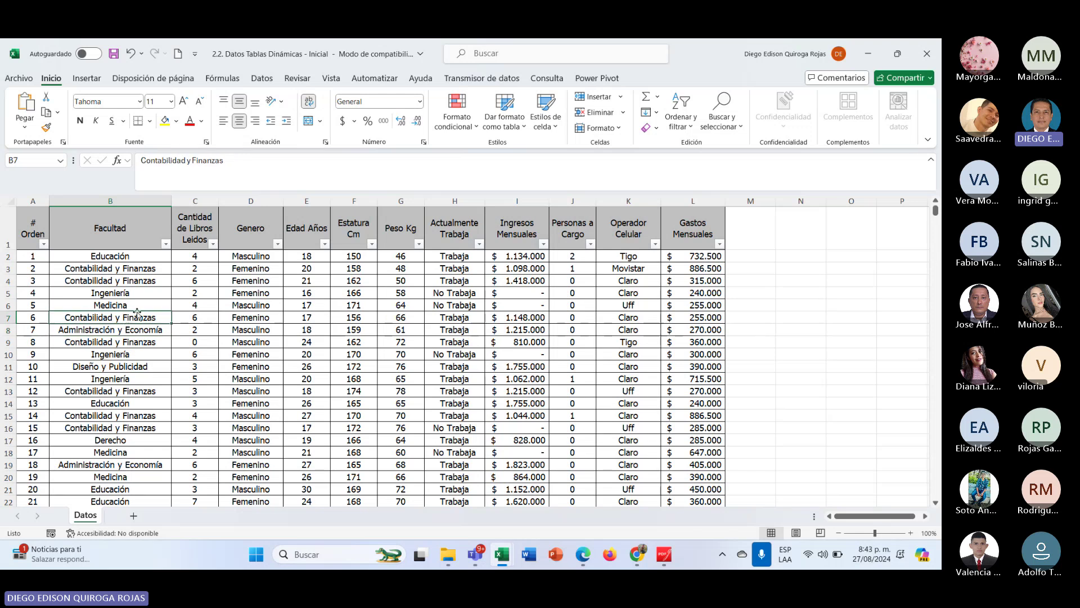
left_click(165, 245)
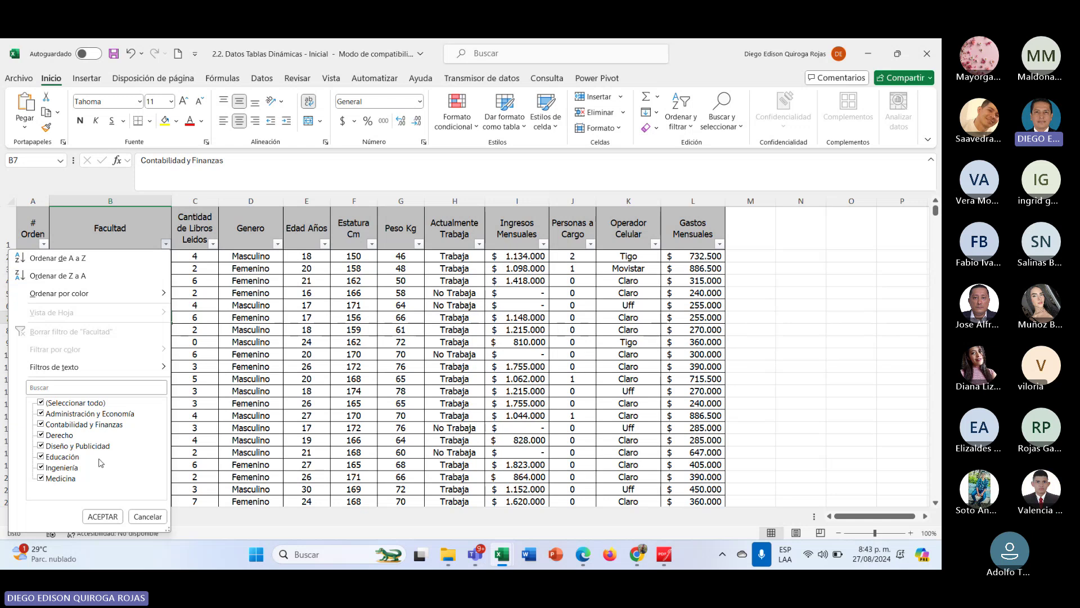
left_click(157, 516)
Examine the text entries in the Genero, Actualmente Trabaja and Facultad columns in the first student records.
left_click(258, 269)
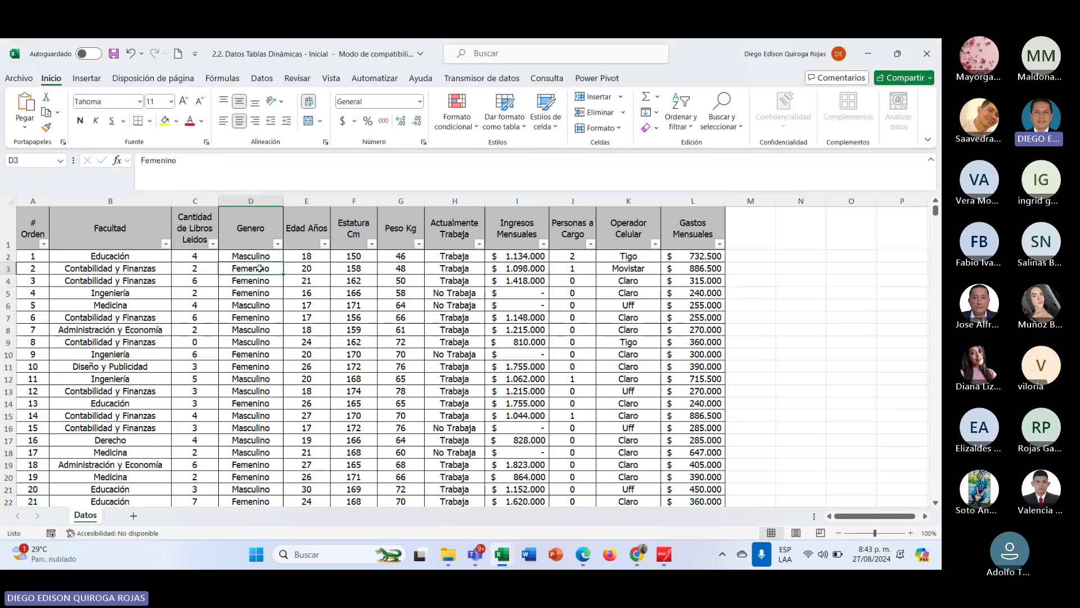
left_click(454, 273)
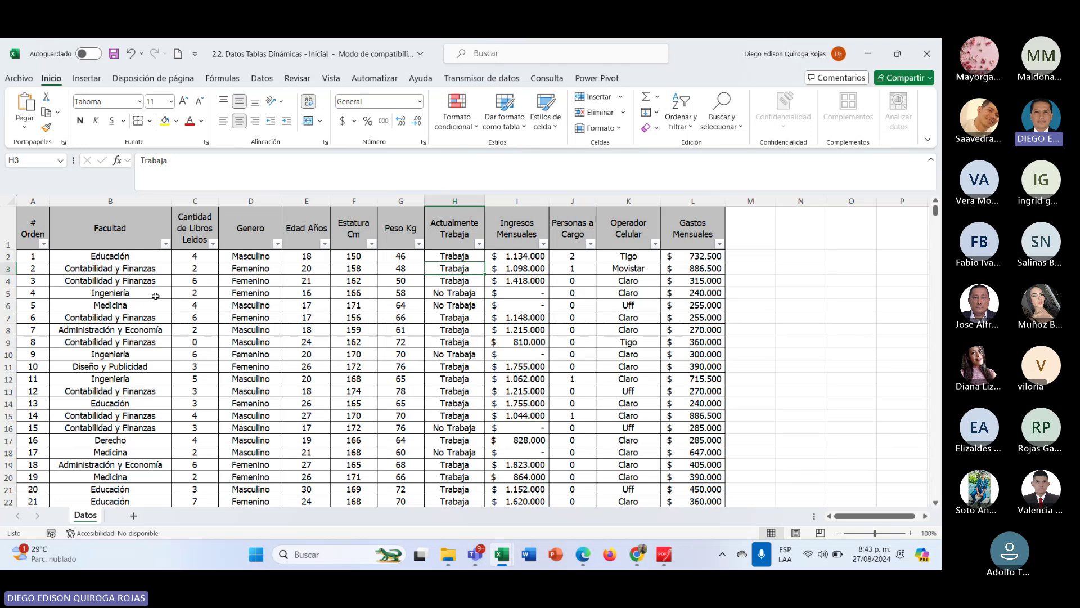
left_click(116, 269)
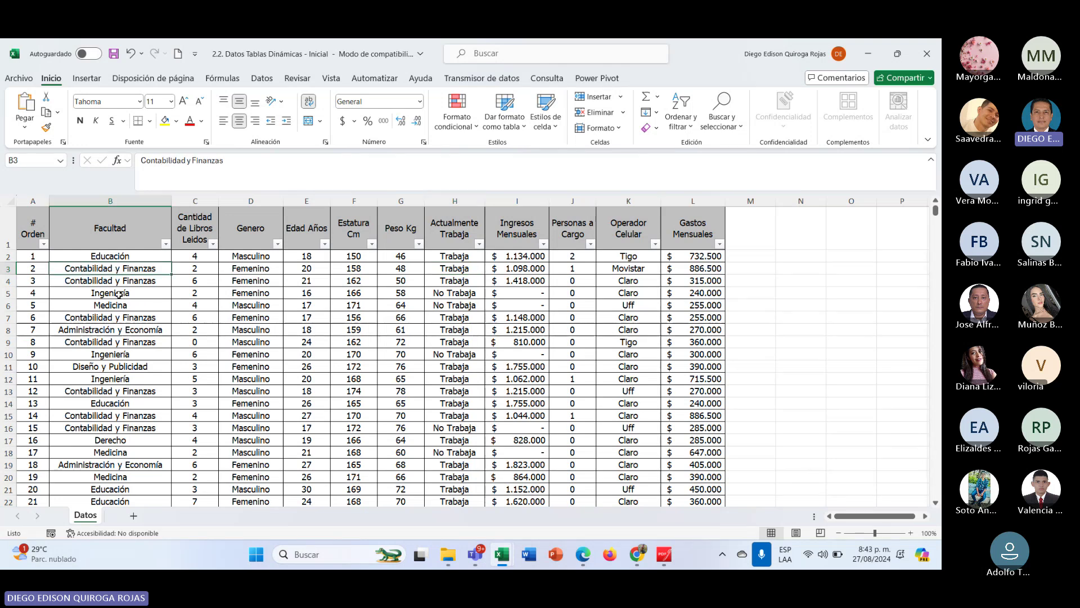
left_click(107, 256)
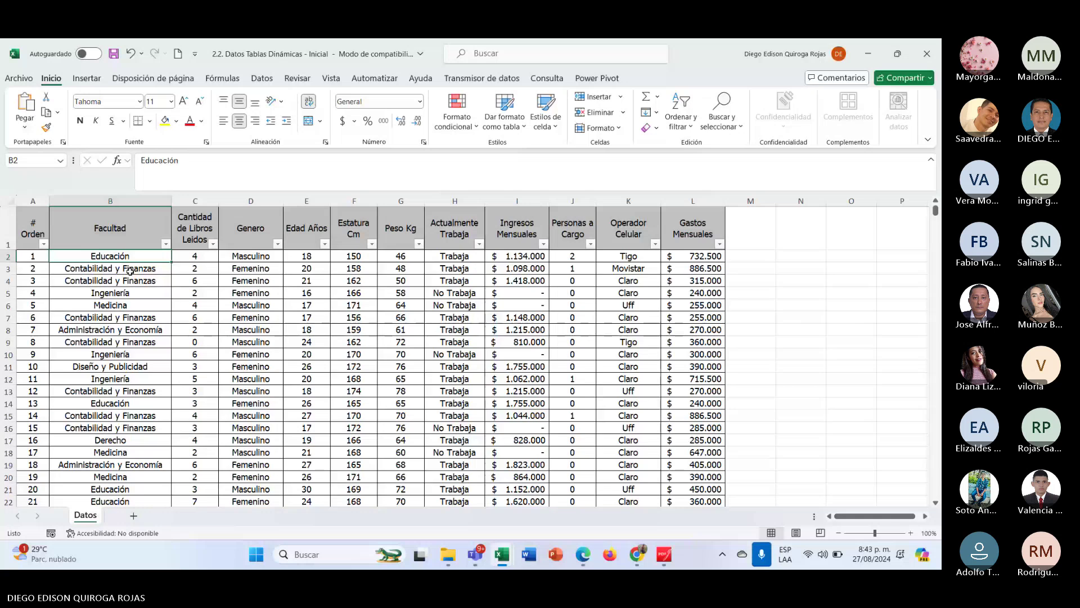
left_click(129, 271)
left_click(129, 279)
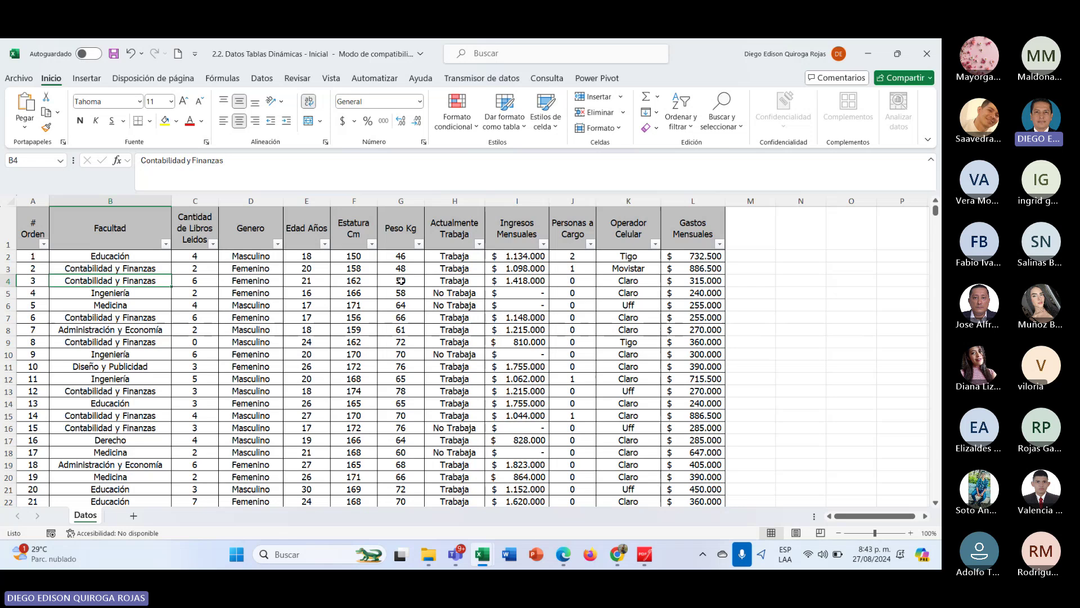
Highlight the first entries of the categorical columns Operador Celular, Actualmente Trabaja, Facultad and Genero to review them.
left_click_drag(633, 260, 628, 364)
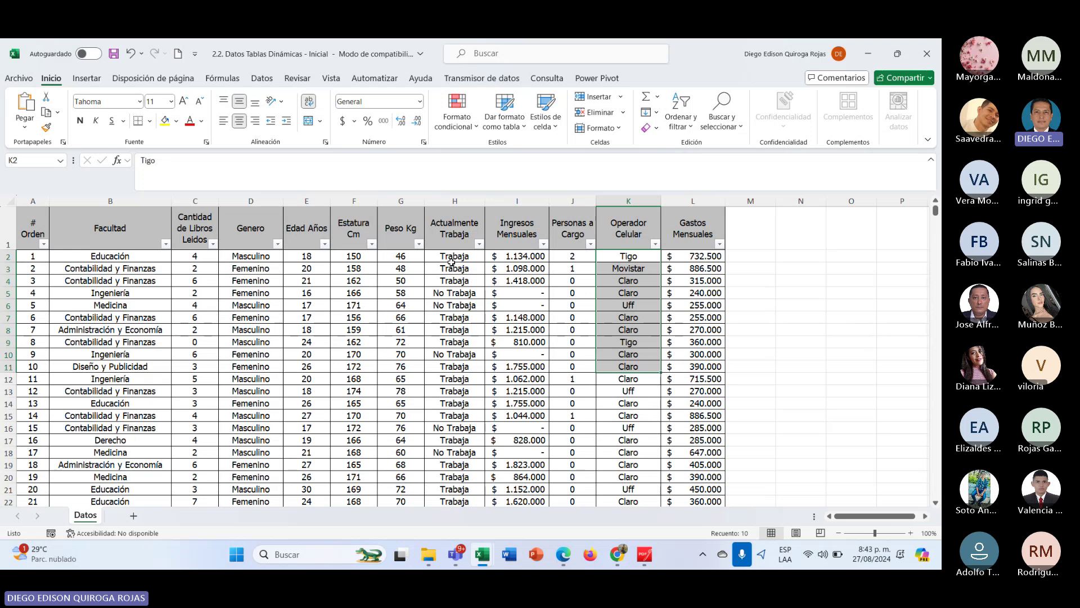
left_click_drag(454, 256, 454, 403)
left_click(243, 257)
left_click_drag(110, 317, 110, 305)
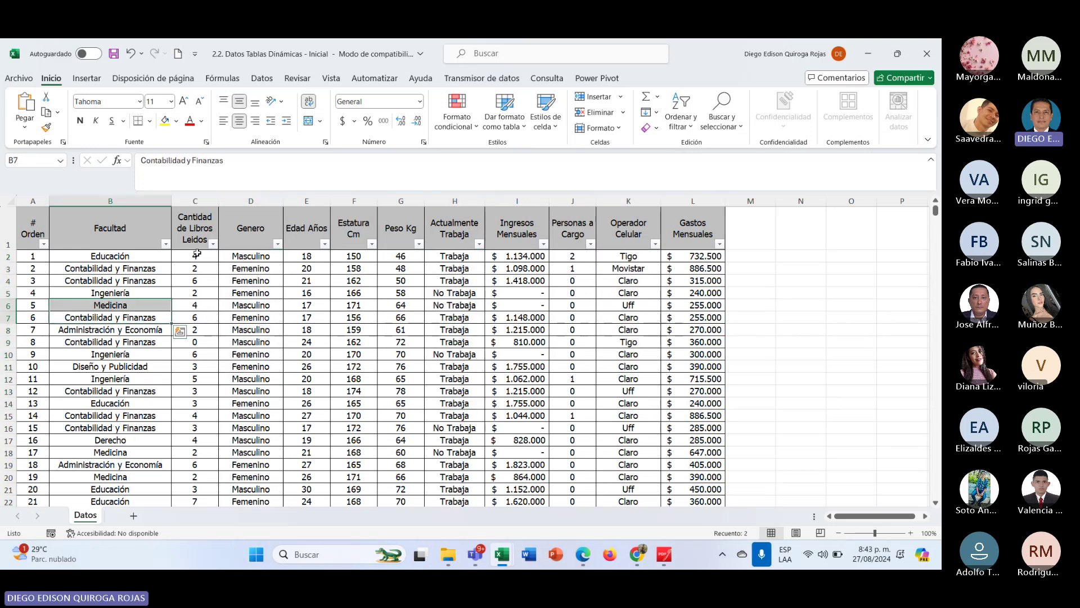
left_click_drag(111, 256, 111, 317)
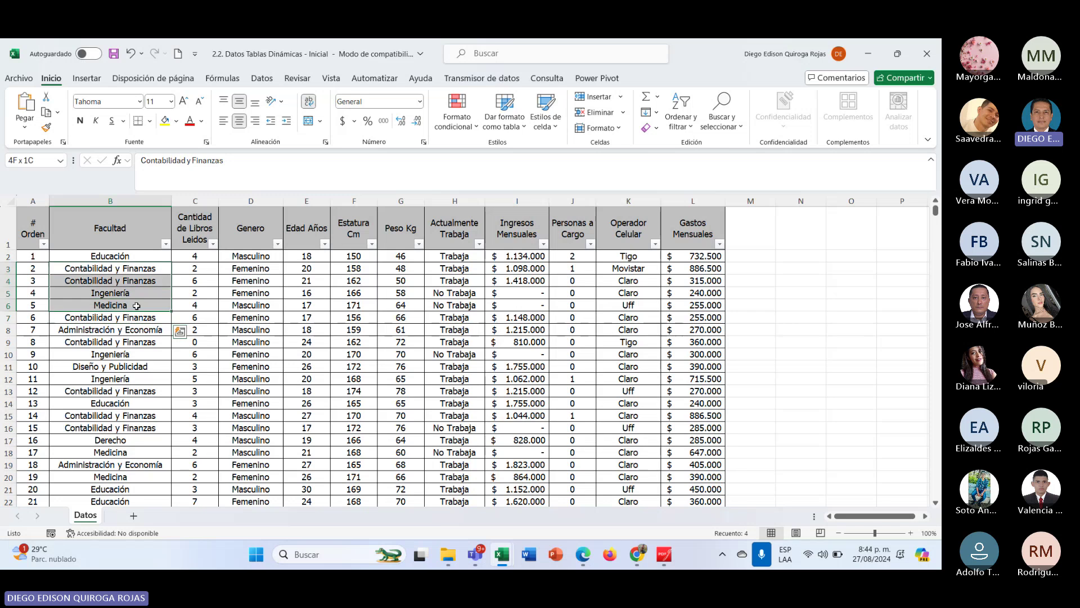
left_click_drag(251, 256, 253, 367)
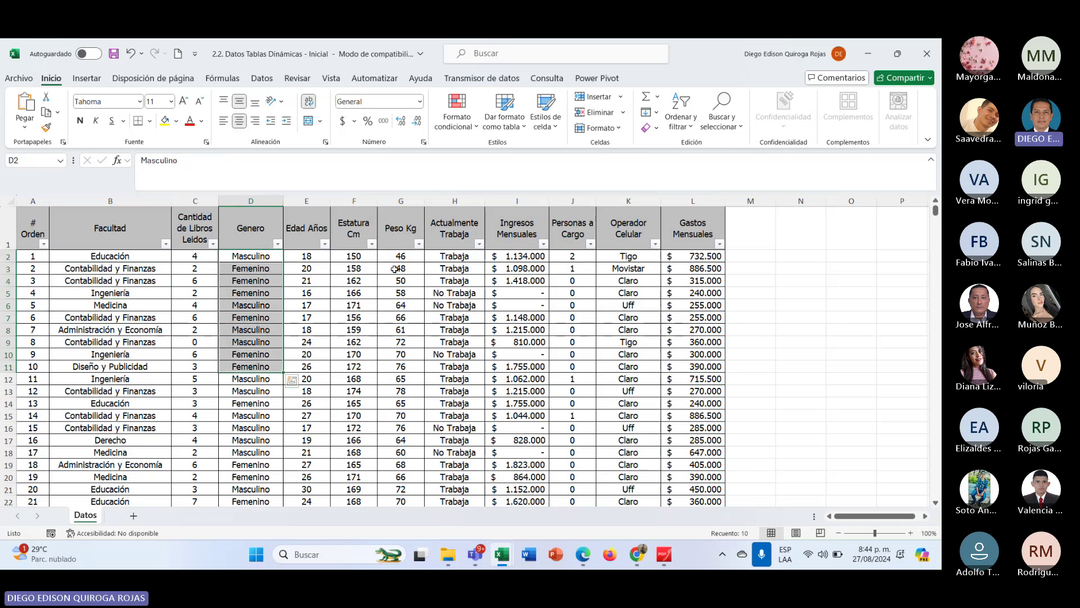
Highlight the first values of the numeric columns, from Cantidad de Libros Leidos and Edad Años across to Gastos Mensuales.
left_click_drag(198, 256, 195, 394)
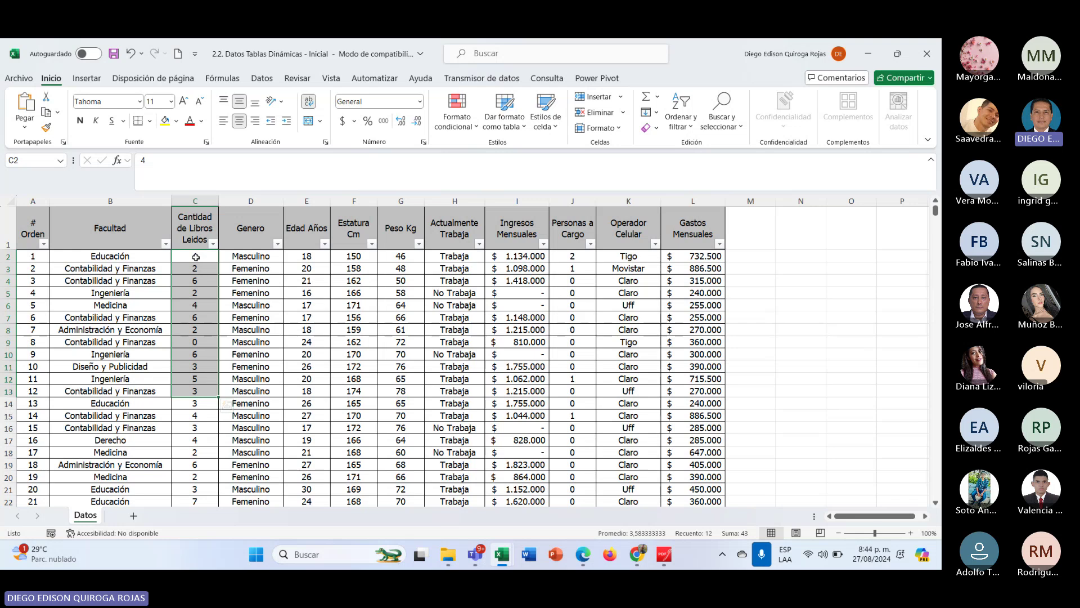
left_click_drag(195, 257, 185, 417)
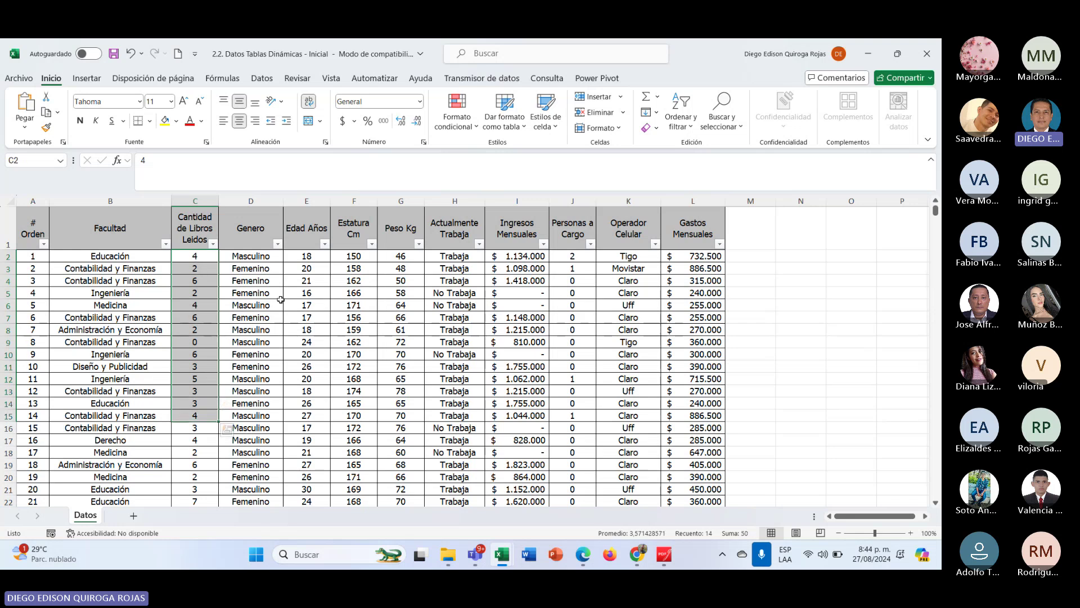
left_click_drag(310, 256, 302, 373)
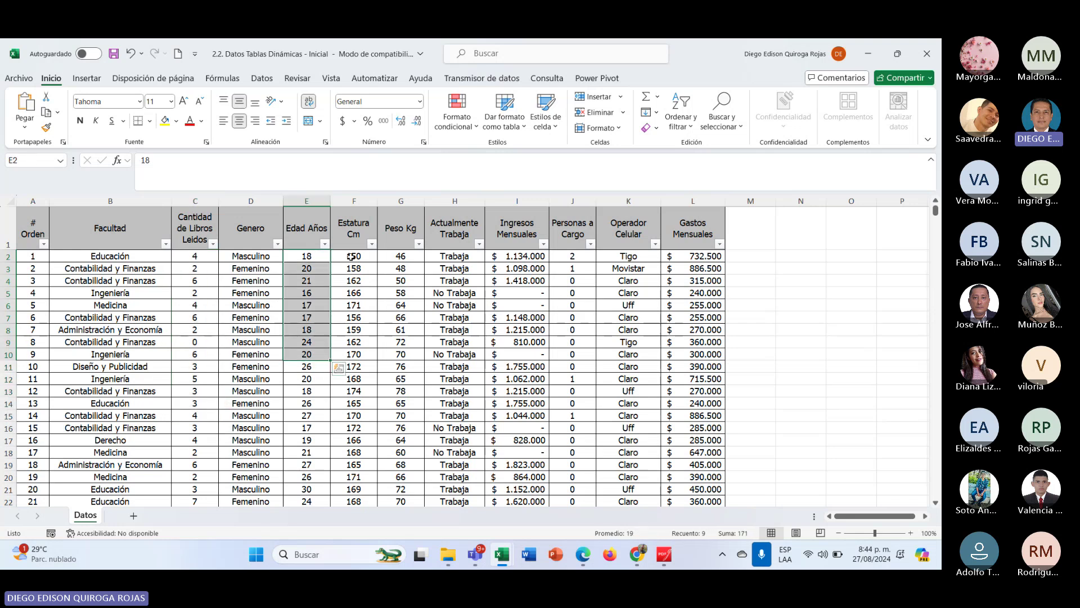
left_click(416, 267)
left_click_drag(419, 264, 462, 329)
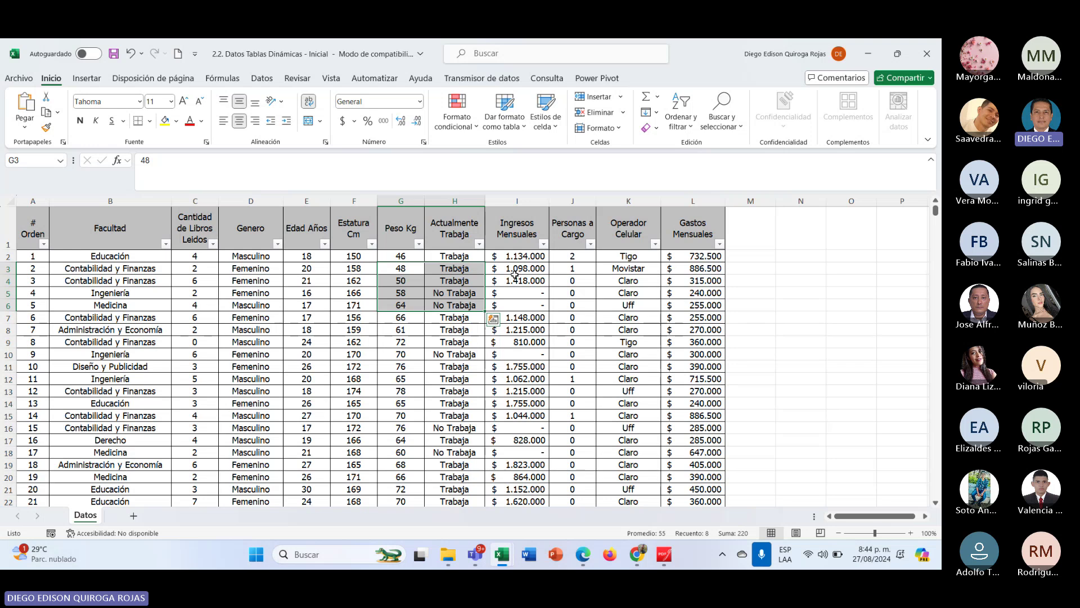
left_click_drag(517, 256, 518, 331)
left_click_drag(573, 280, 596, 359)
left_click_drag(693, 268, 692, 318)
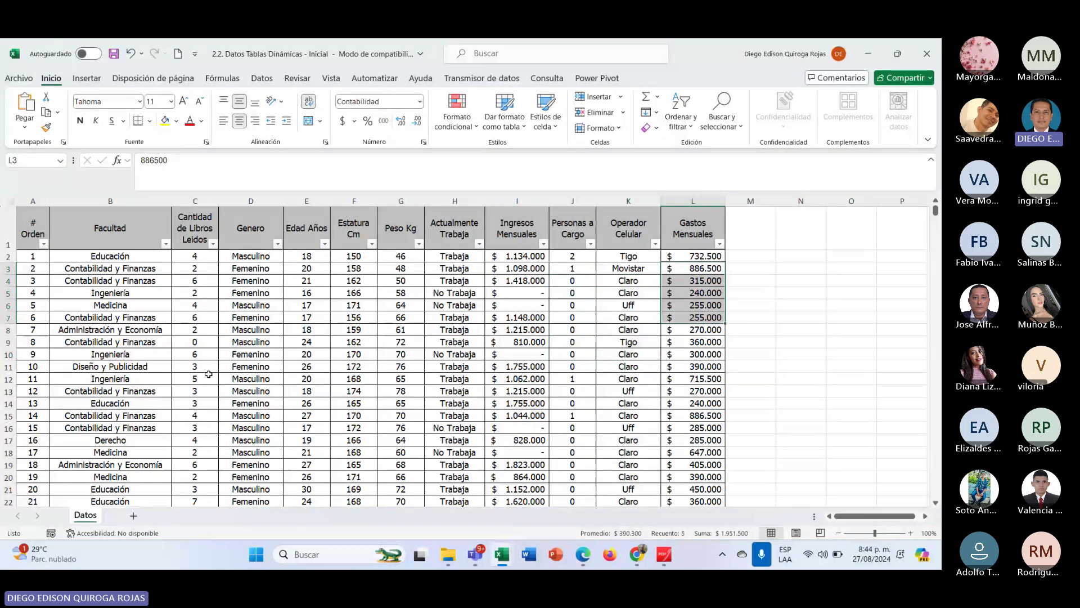
Examine the whole-number values in the Cantidad de Libros Leidos and Personas a Cargo columns.
left_click(187, 256)
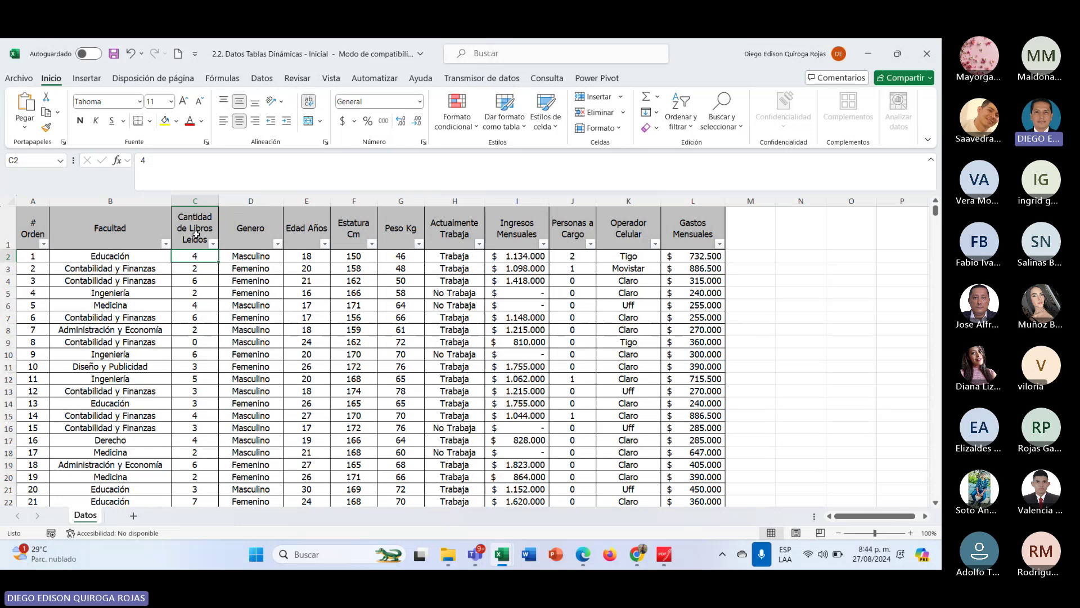
key("Down")
key("Down")
left_click(189, 257)
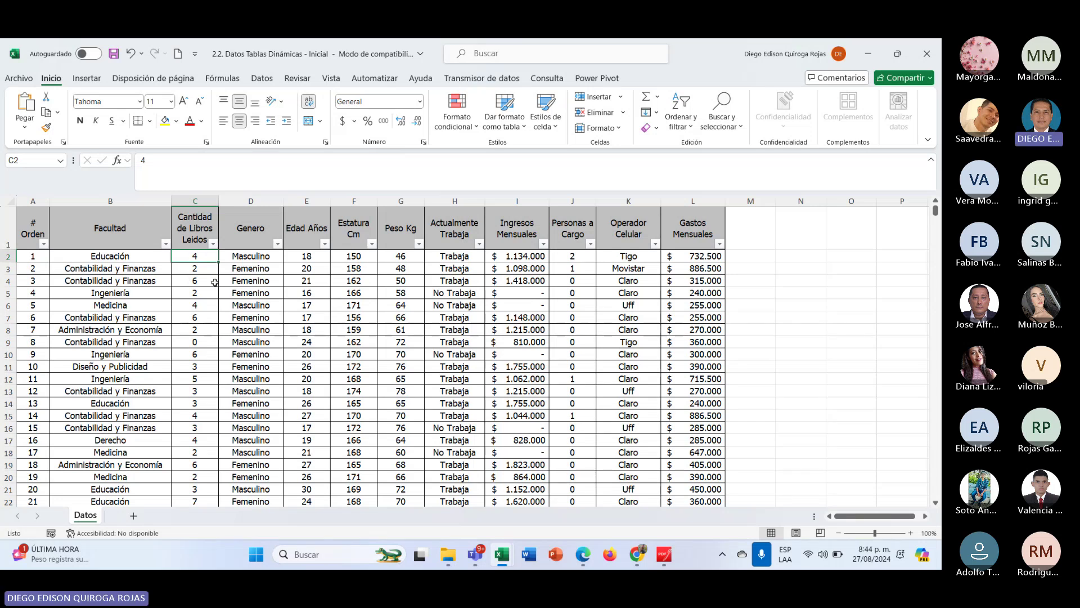
left_click(577, 256)
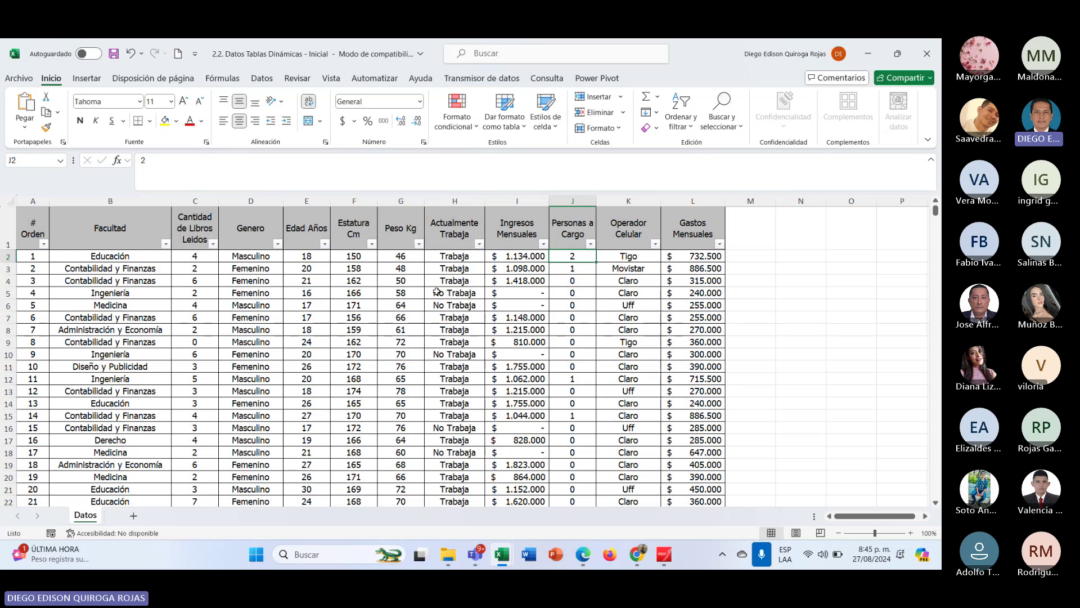
left_click(572, 280)
left_click(573, 330)
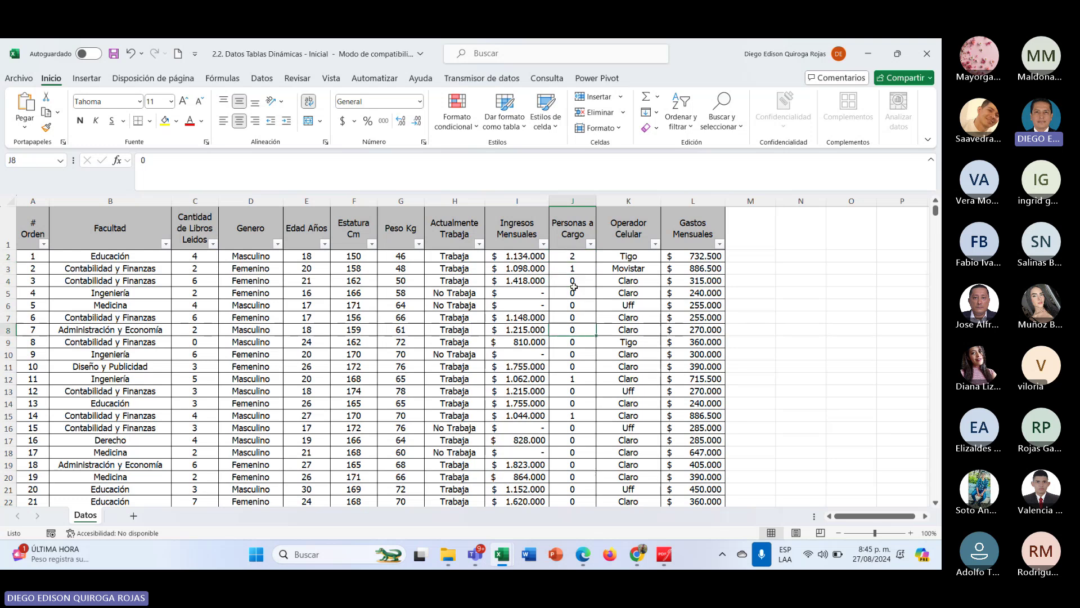
left_click(572, 280)
left_click(573, 257)
Examine the Ingresos Mensuales, Edad Años, Estatura Cm and Peso Kg values, then highlight E2:G13 across the age, height and weight columns.
left_click(524, 270)
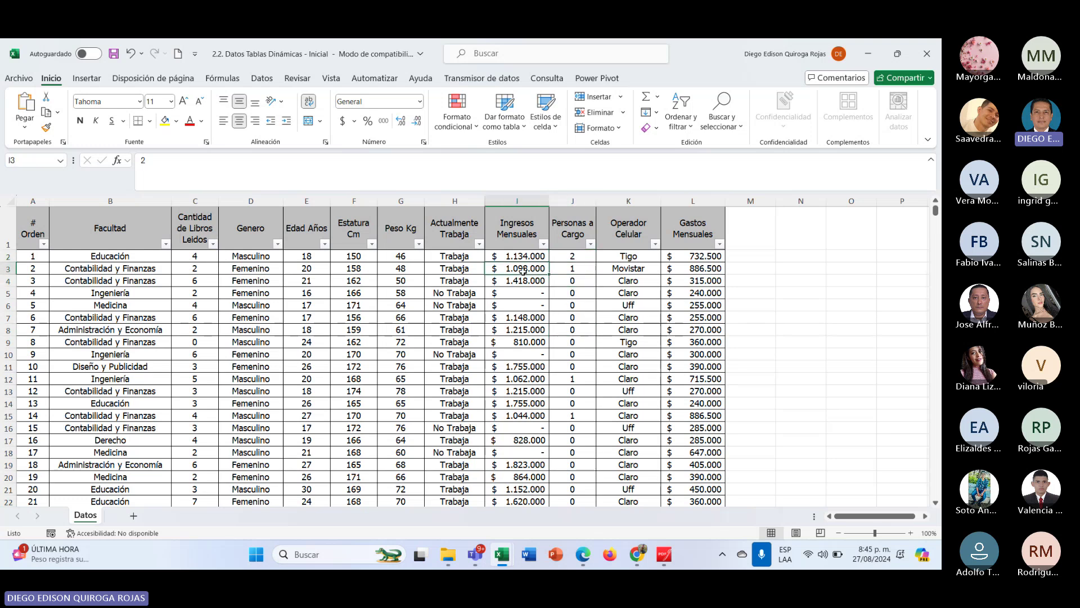
left_click_drag(306, 256, 399, 307)
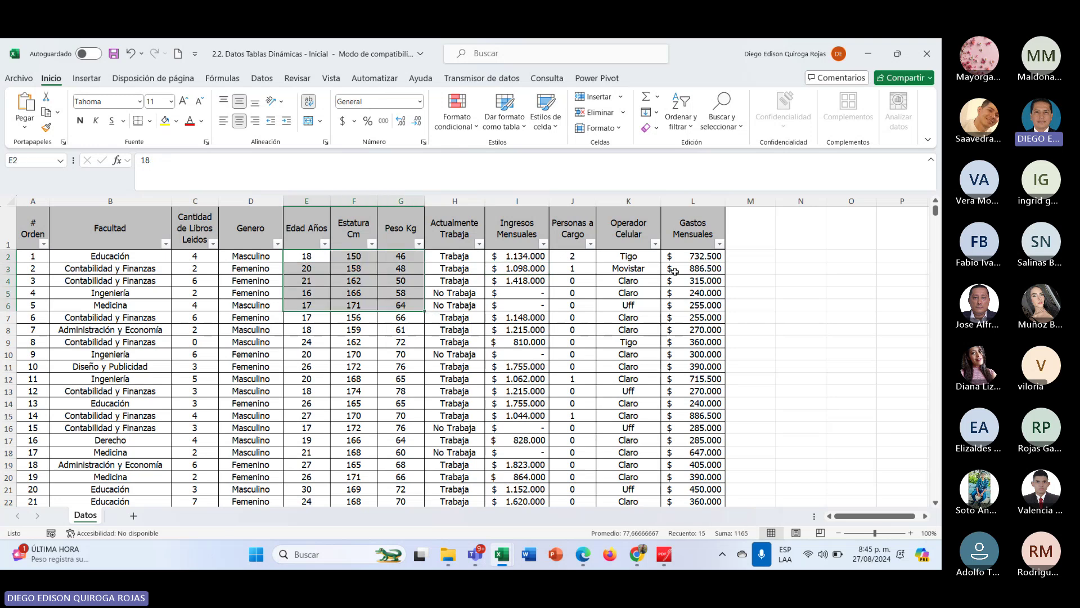
left_click(300, 269)
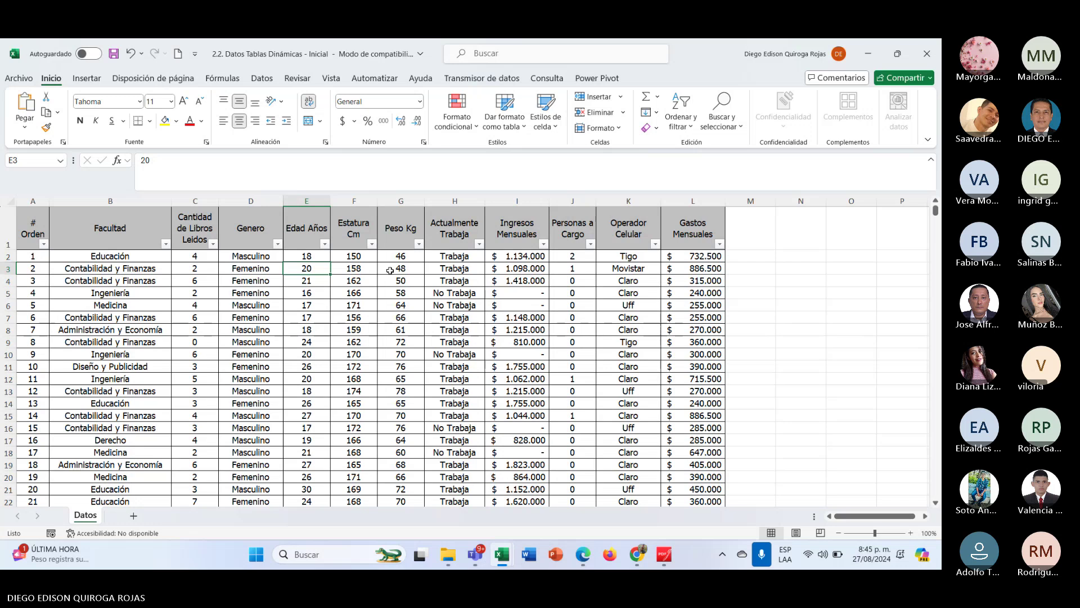
left_click(311, 280)
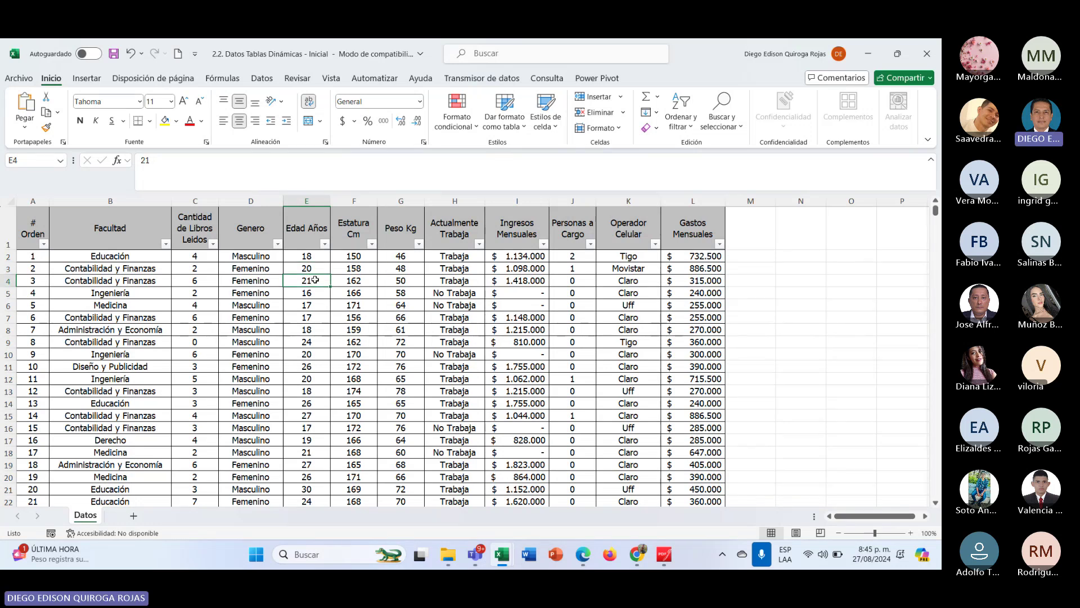
left_click(356, 307)
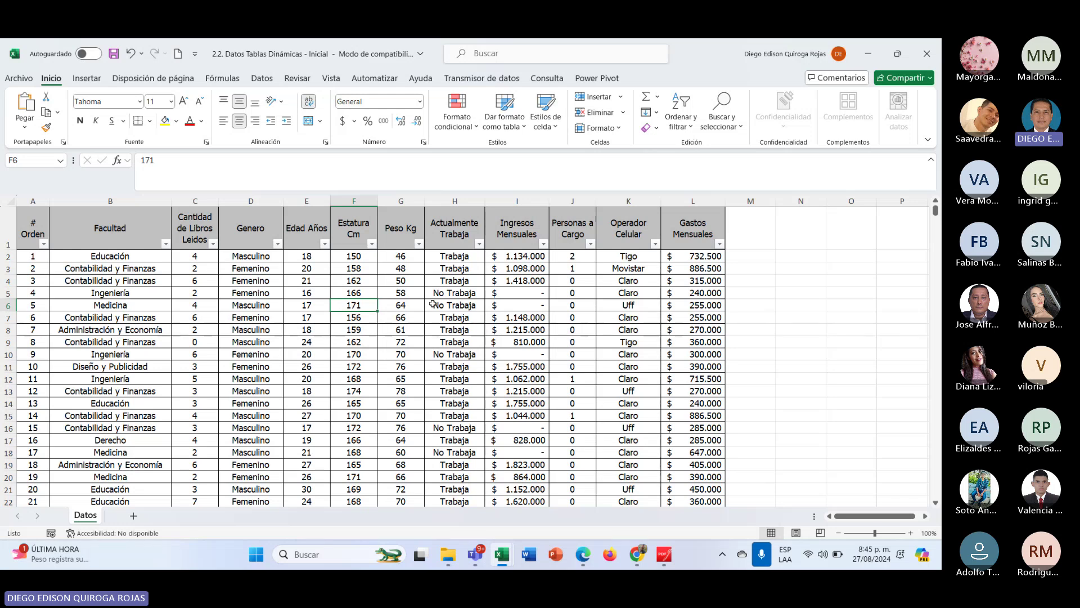
left_click(402, 304)
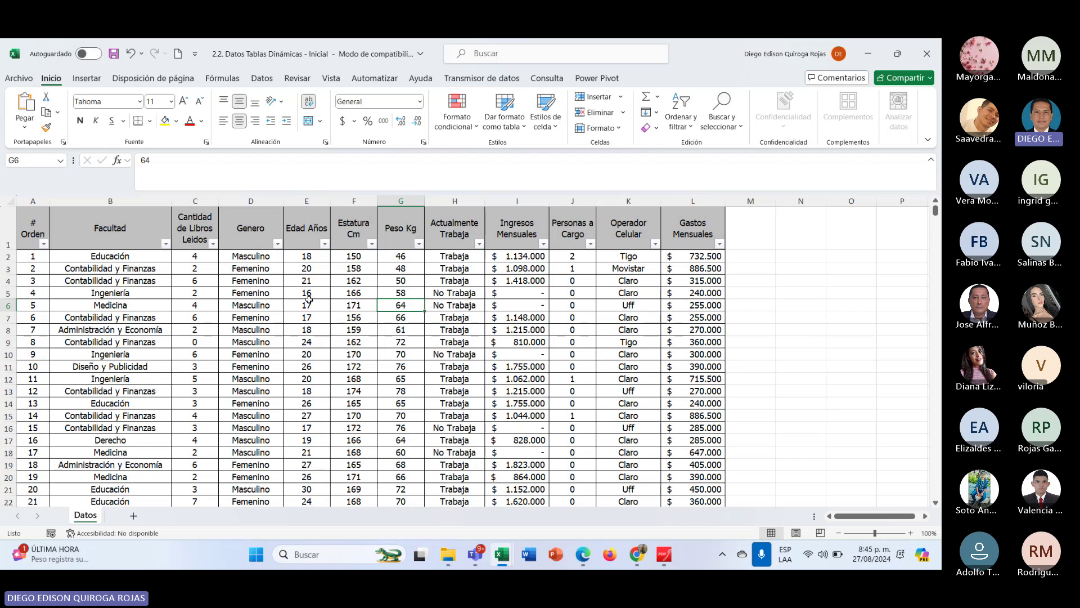
left_click_drag(306, 257, 392, 393)
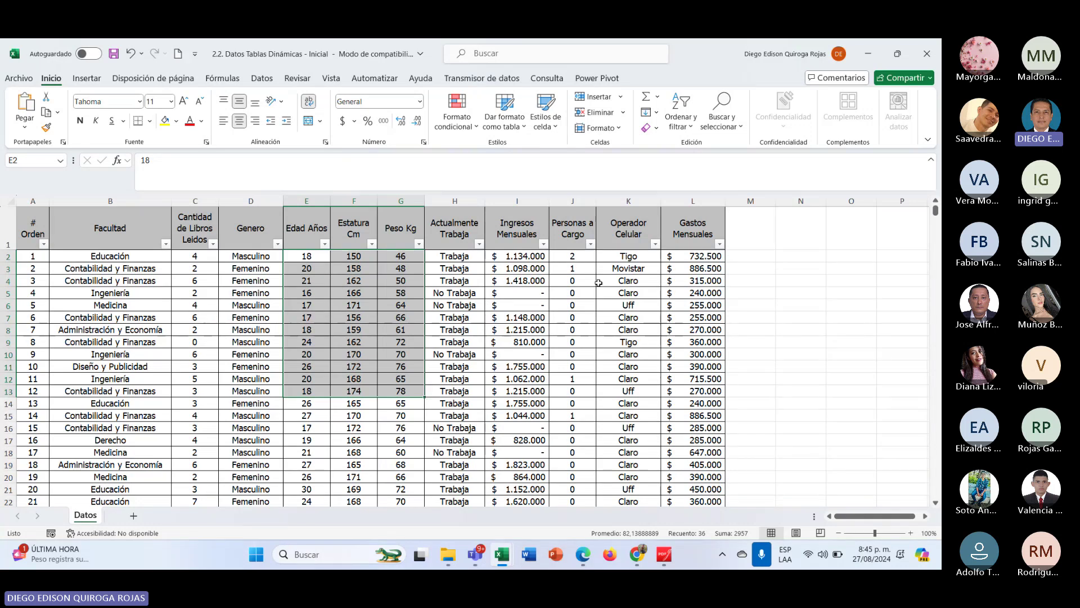
Compare the first Ingresos Mensuales and Gastos Mensuales values, and Personas a Cargo with Cantidad de Libros Leidos, finishing on the first Edad Años entry.
left_click_drag(526, 256, 523, 450)
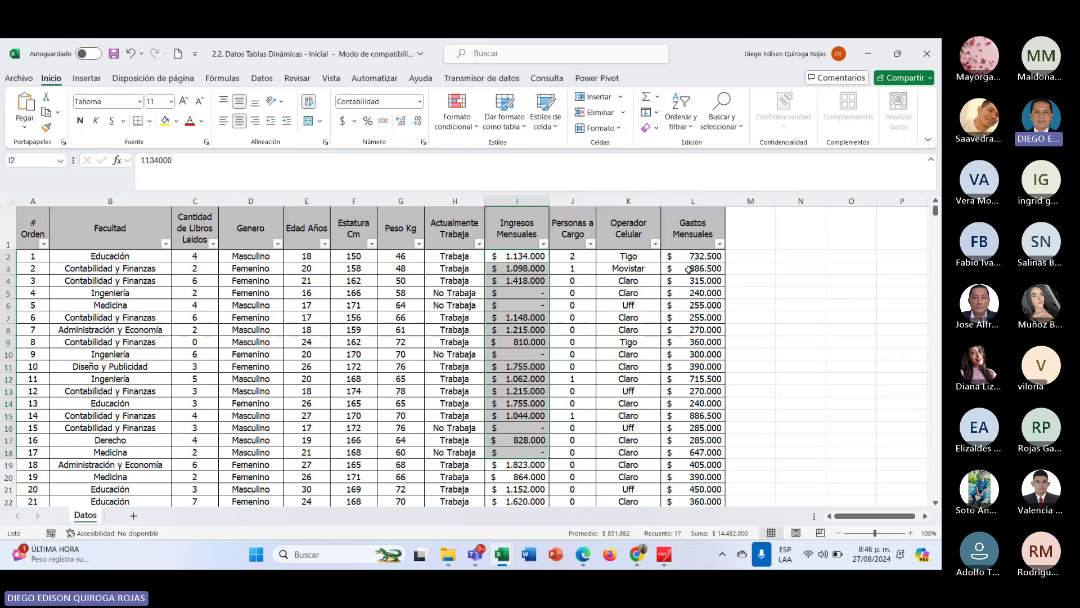
left_click_drag(697, 254, 705, 410, "ctrl")
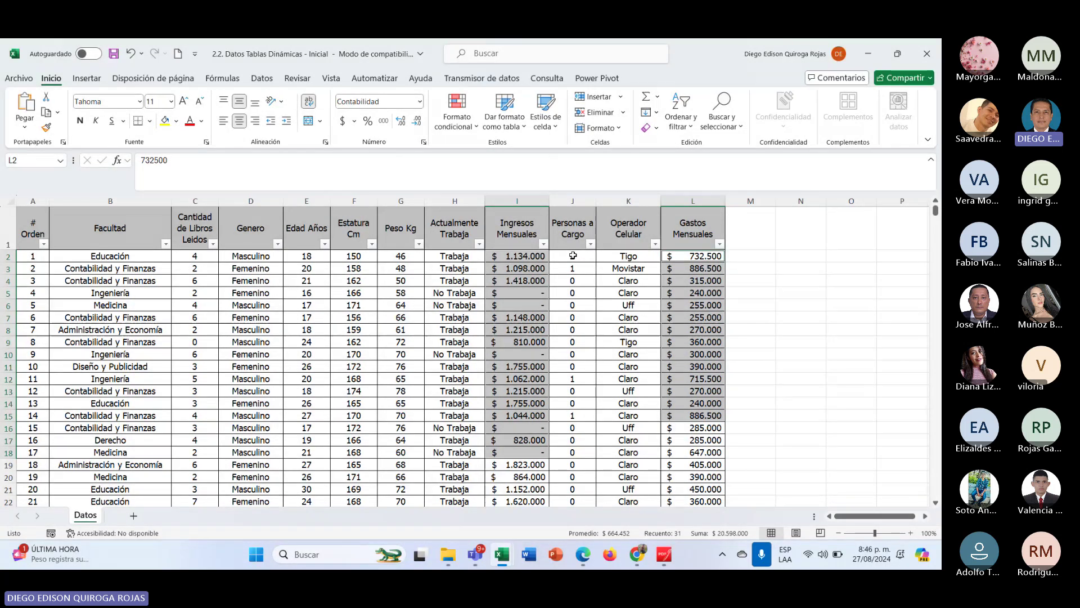
left_click_drag(573, 255, 573, 342)
left_click_drag(196, 256, 204, 369)
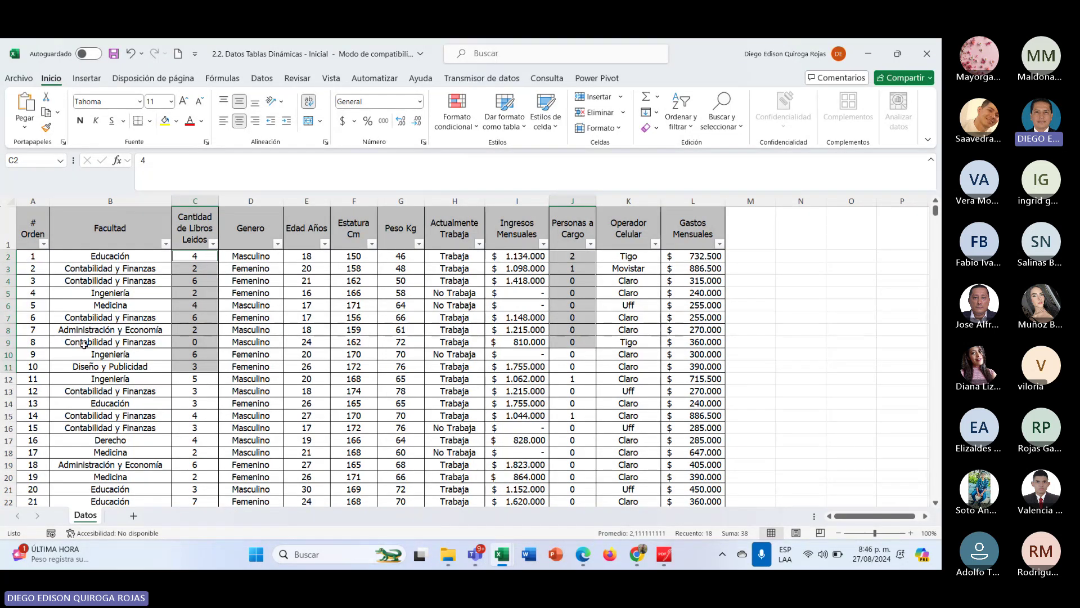
left_click(316, 255)
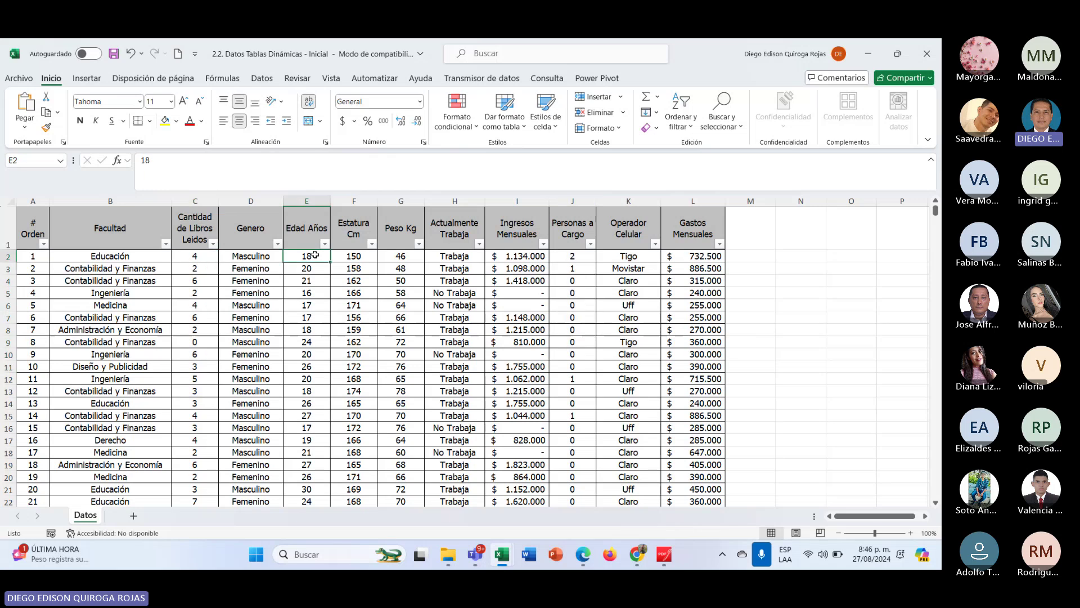
Review sample values in the numeric columns Edad Años, Peso Kg, Ingresos Mensuales and Gastos Mensuales, and in the categorical columns Genero and Facultad.
left_click_drag(316, 255, 319, 327)
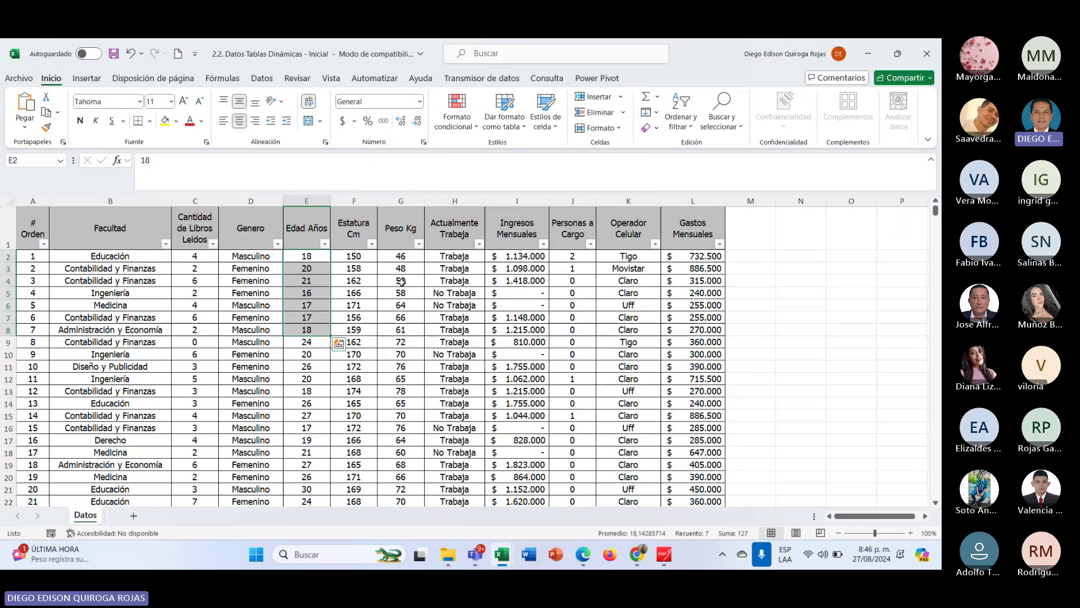
left_click(325, 280)
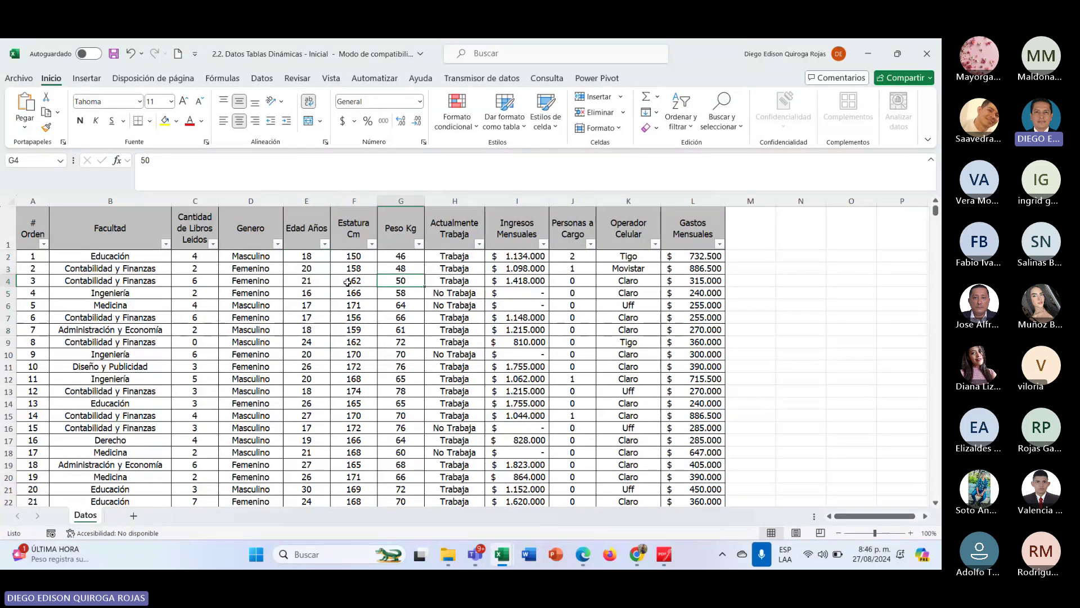
left_click(526, 268)
left_click(709, 257)
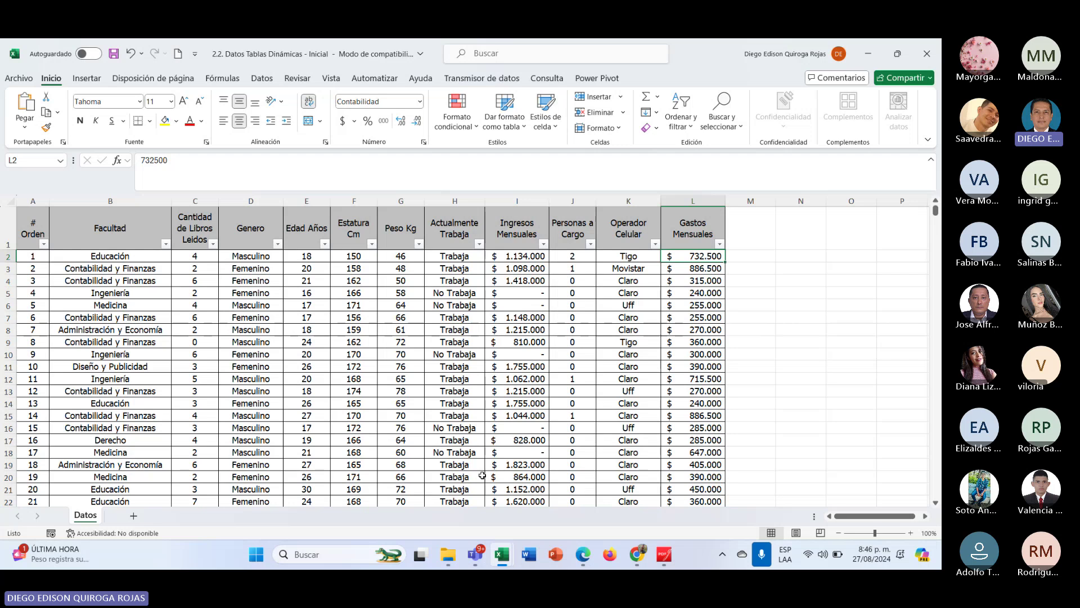
left_click(240, 329)
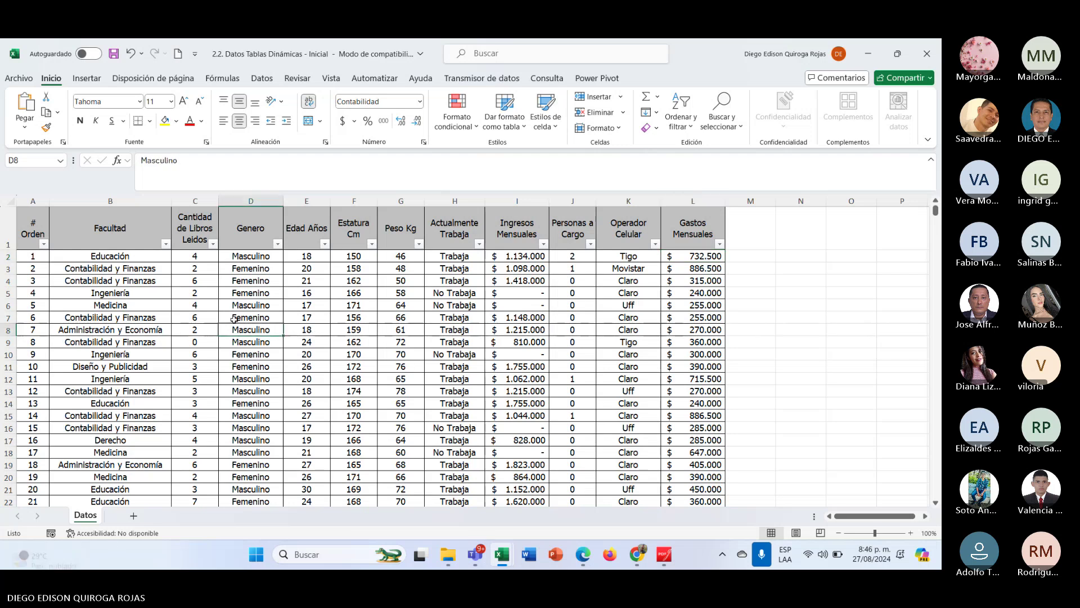
left_click(113, 317)
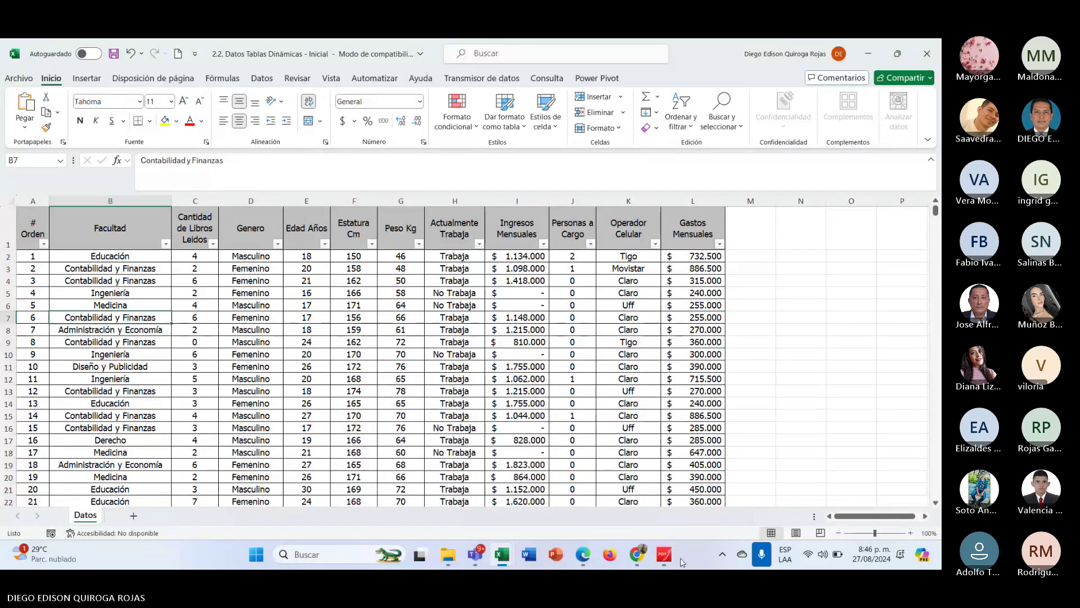
Read the exercise questions in the PDF 2.1. Información Tablas Dinámicas and compare the students-per-faculty question with the Facultad column in the Excel workbook.
mouse_move(667, 556)
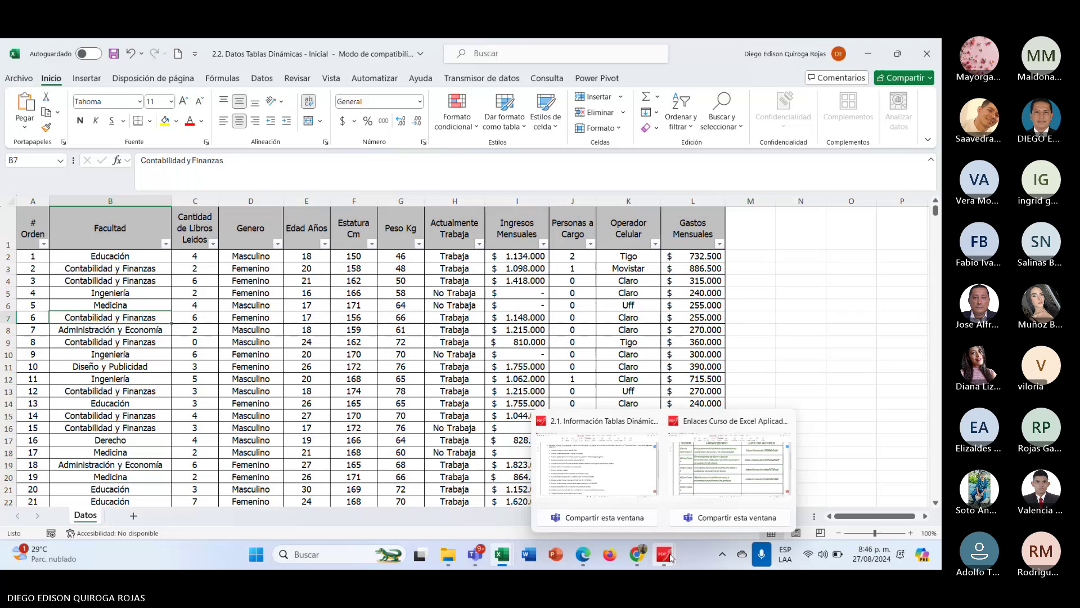
left_click(628, 483)
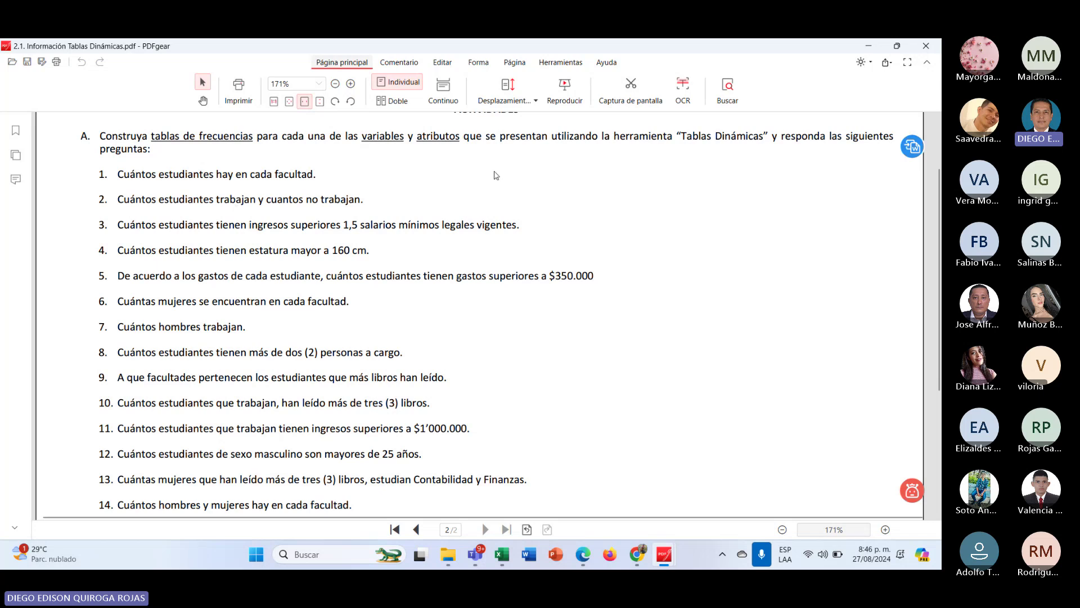
key("alt+Tab")
left_click(159, 277)
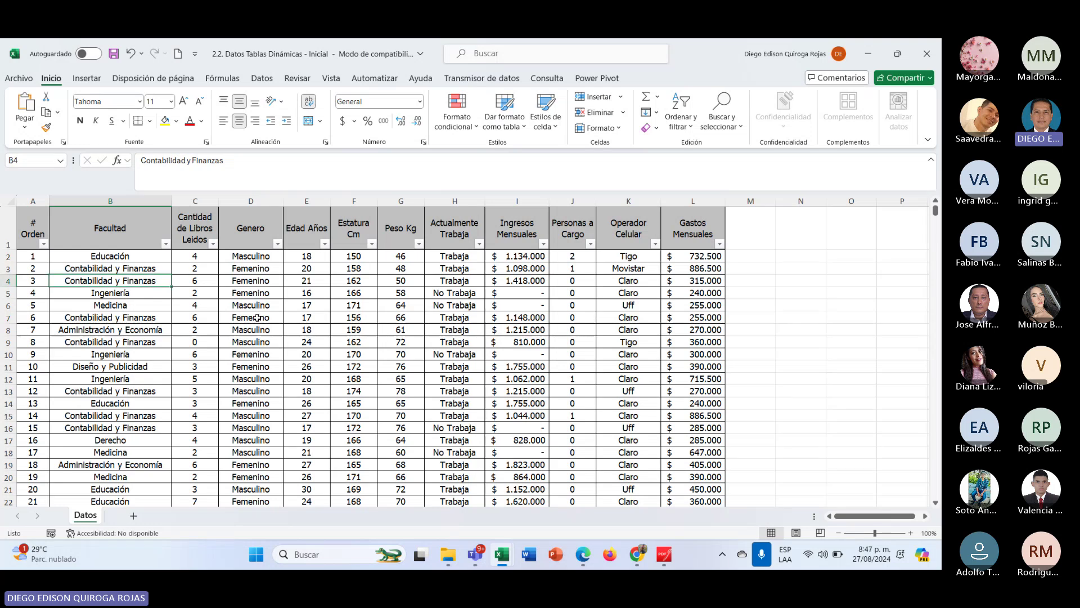
key("alt+Tab")
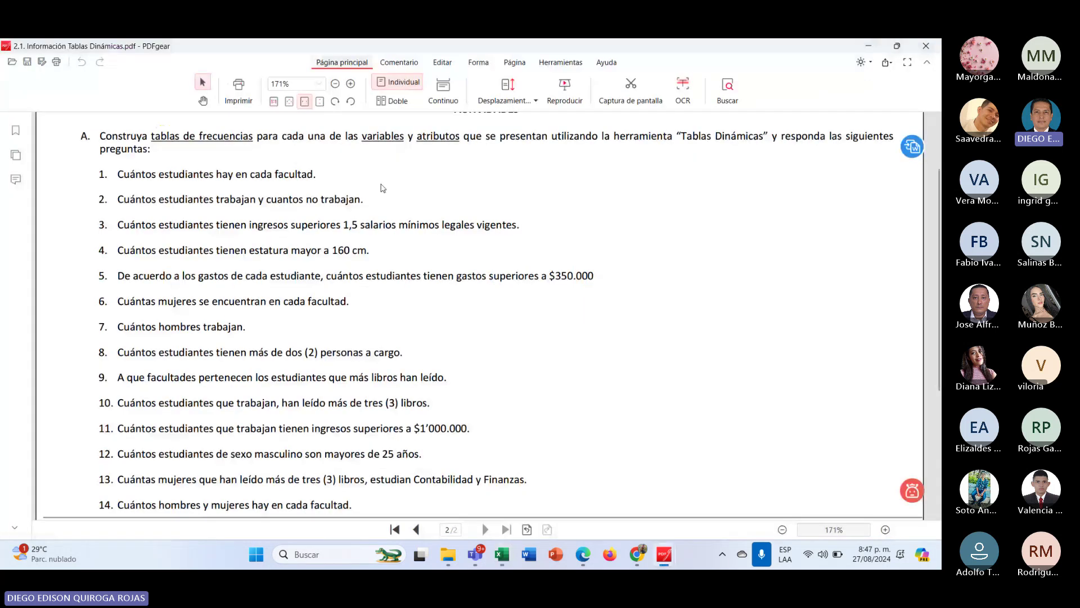
key("alt+Tab")
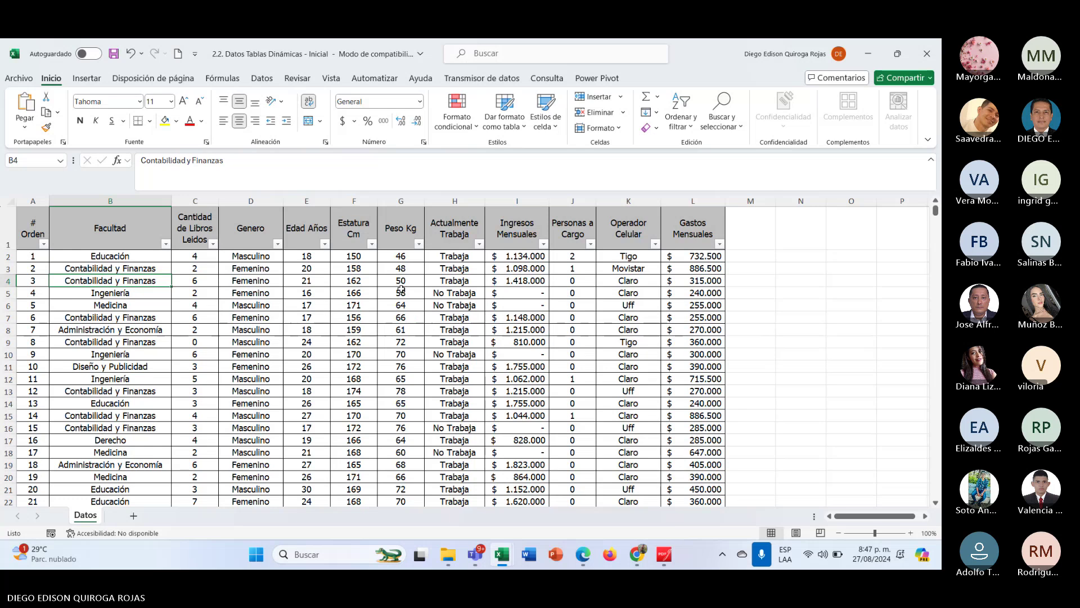
left_click(162, 254)
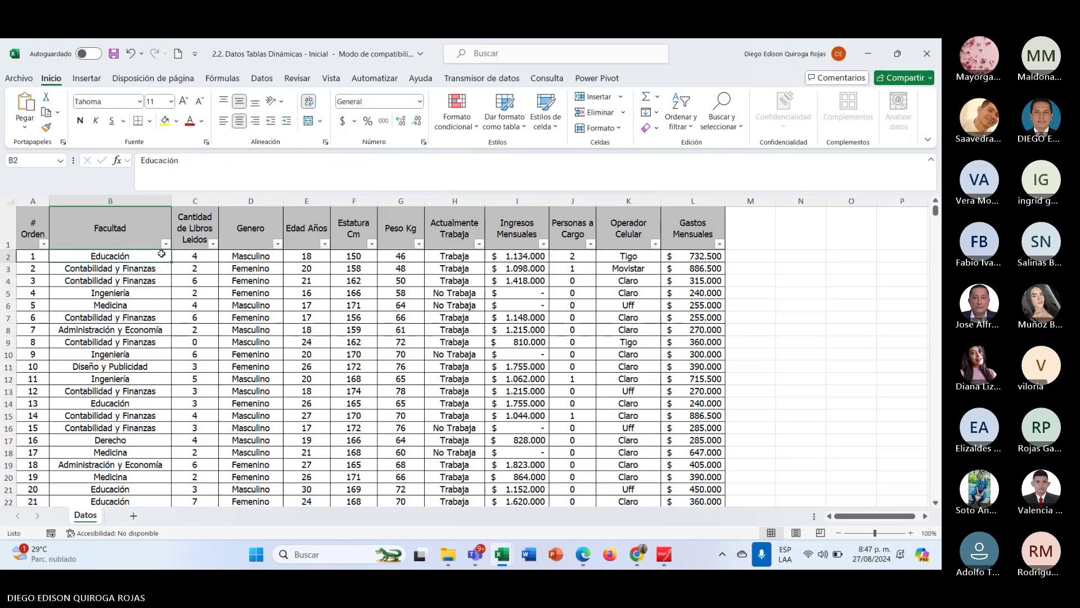
left_click(78, 367)
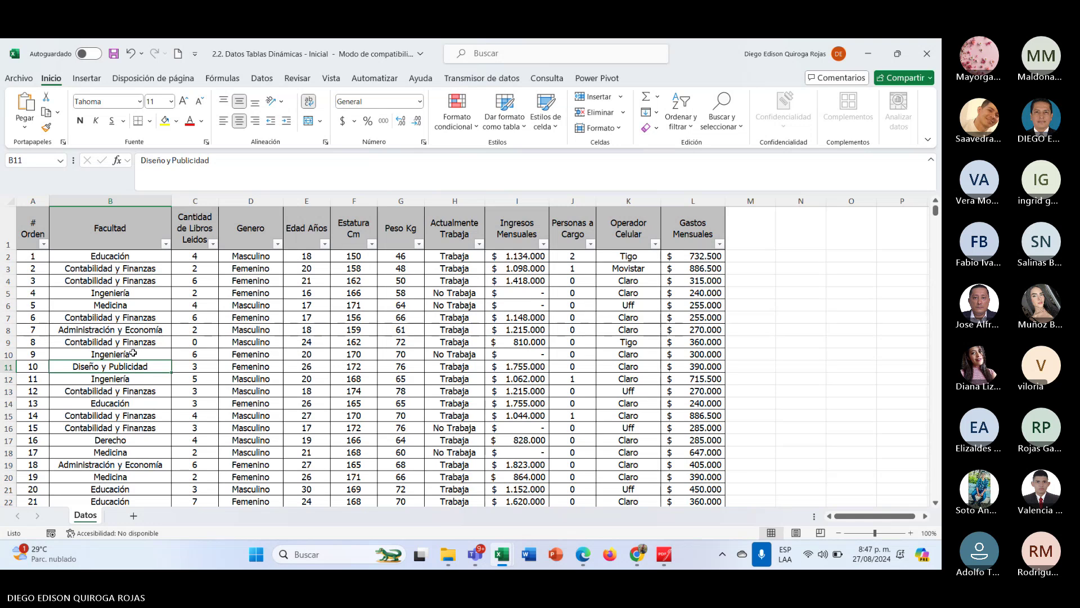
left_click(139, 272)
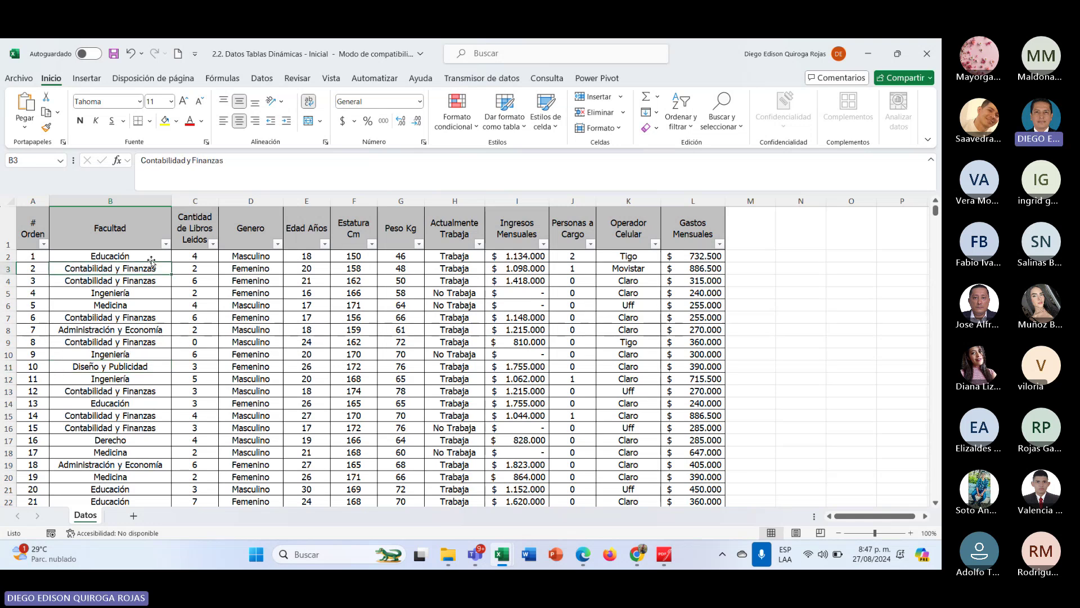
Filter the Facultad column to only Administración y Economía and select all its filtered entries to count them.
left_click(152, 258)
left_click(166, 243)
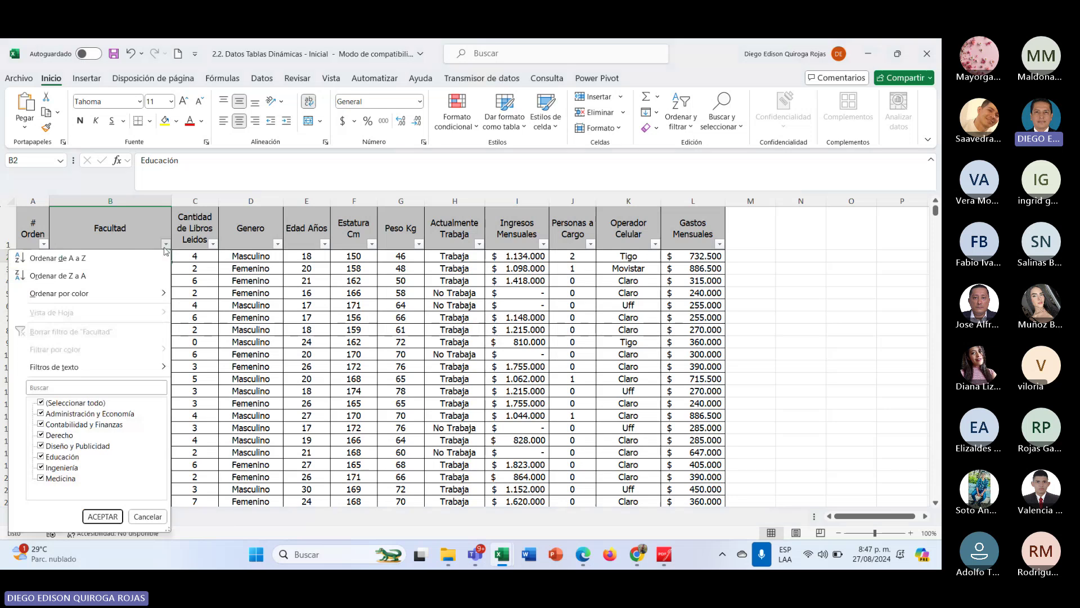
left_click(87, 403)
left_click(87, 414)
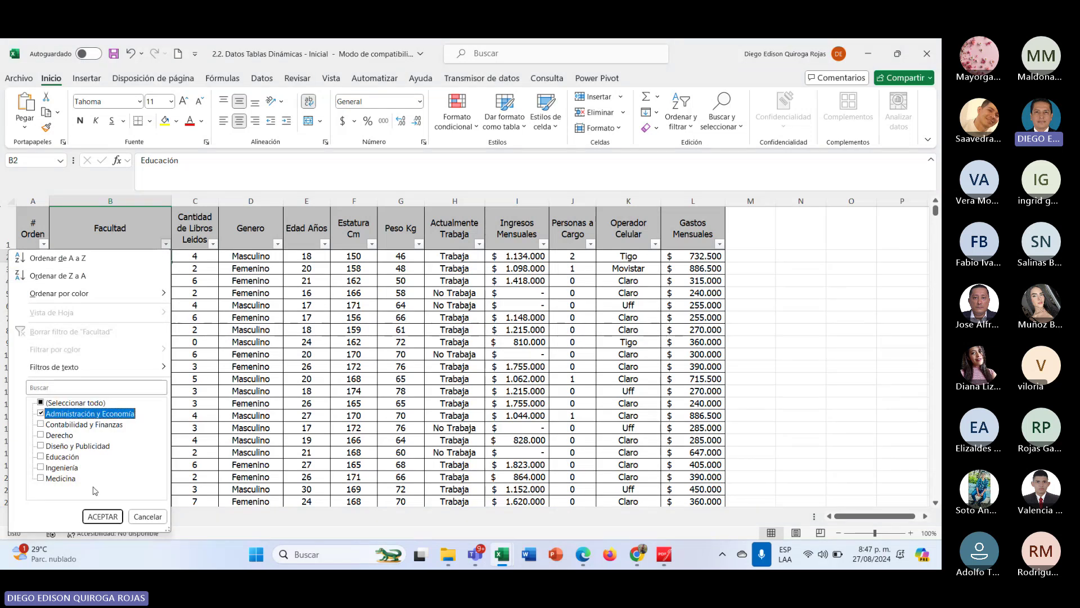
left_click(102, 517)
left_click(112, 257)
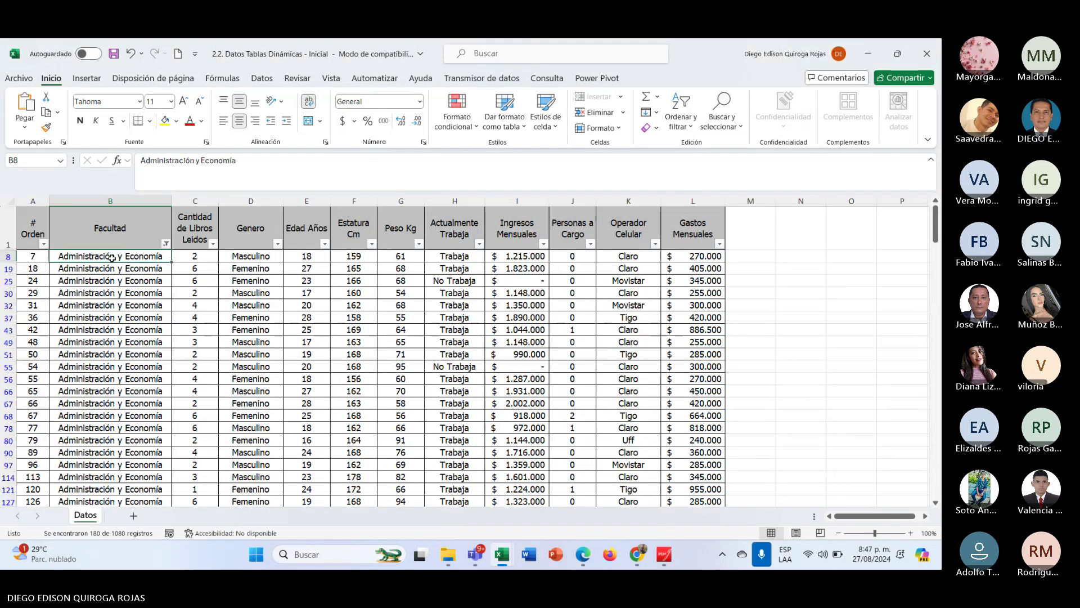
key("ctrl+shift+Down")
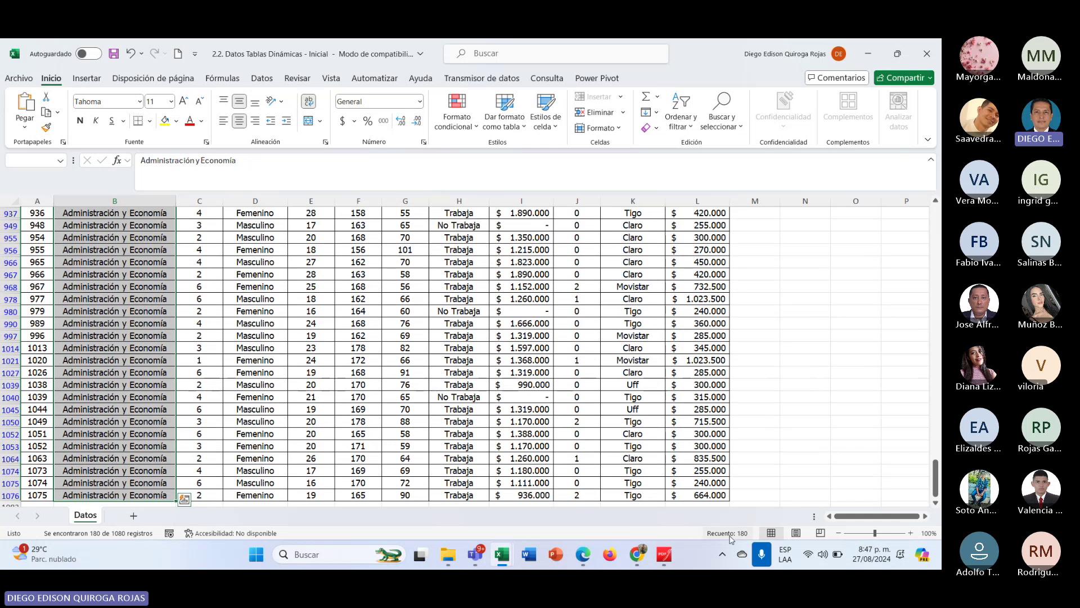
left_click(141, 349)
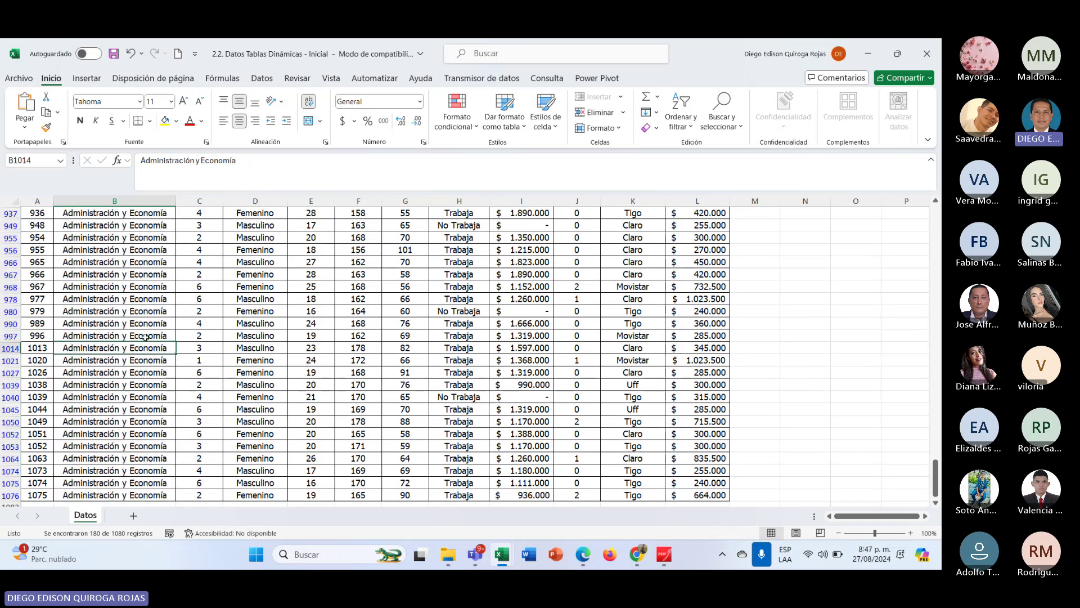
key("ctrl+Up")
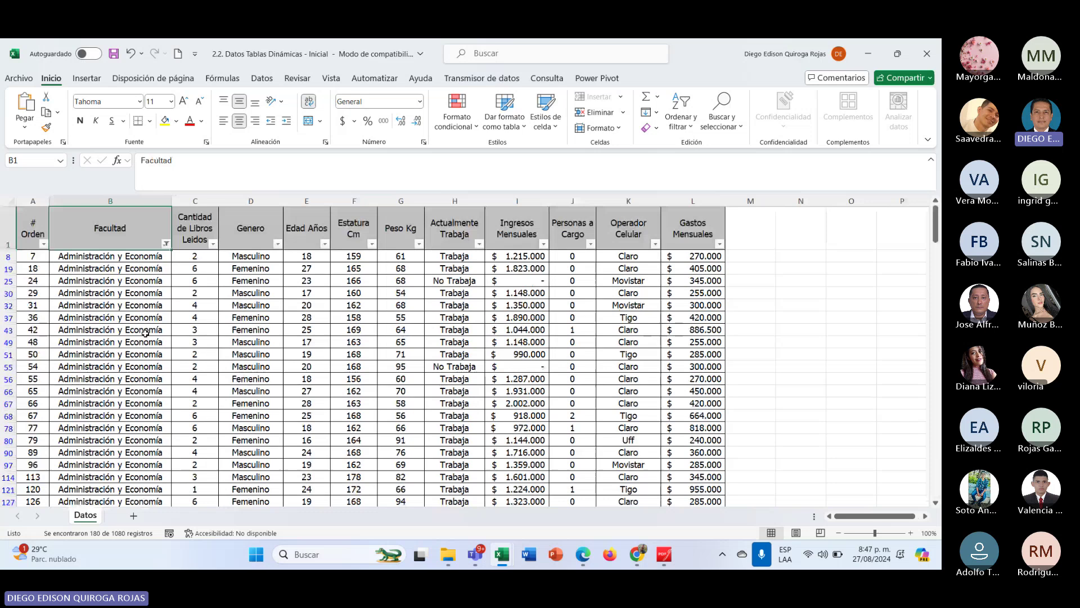
Change the Facultad filter to only Contabilidad y Finanzas and select all its filtered entries to count them.
left_click(166, 244)
left_click(54, 425)
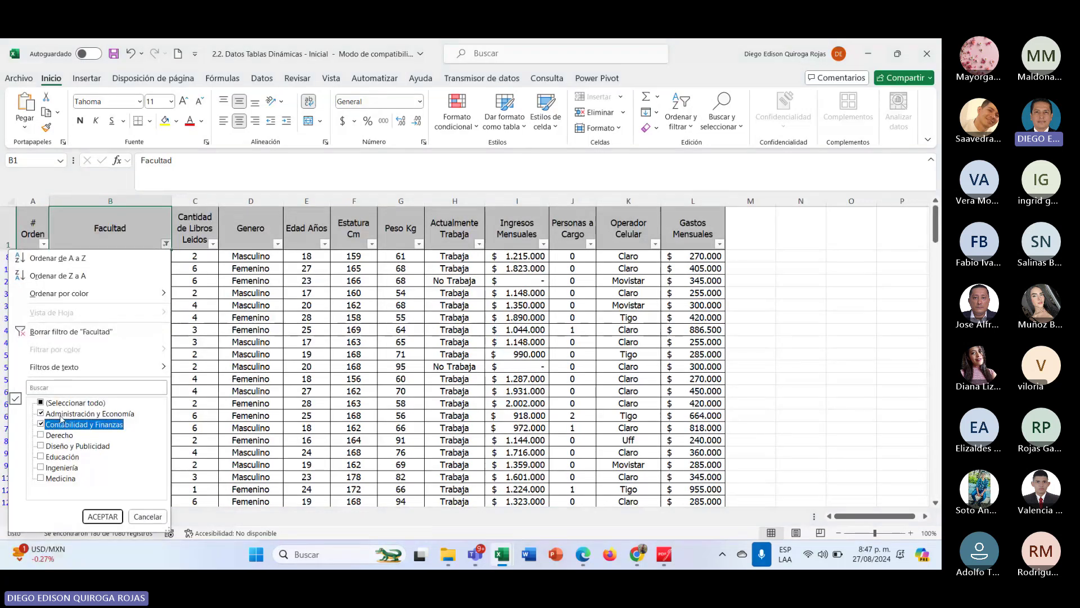
left_click(61, 414)
left_click(103, 516)
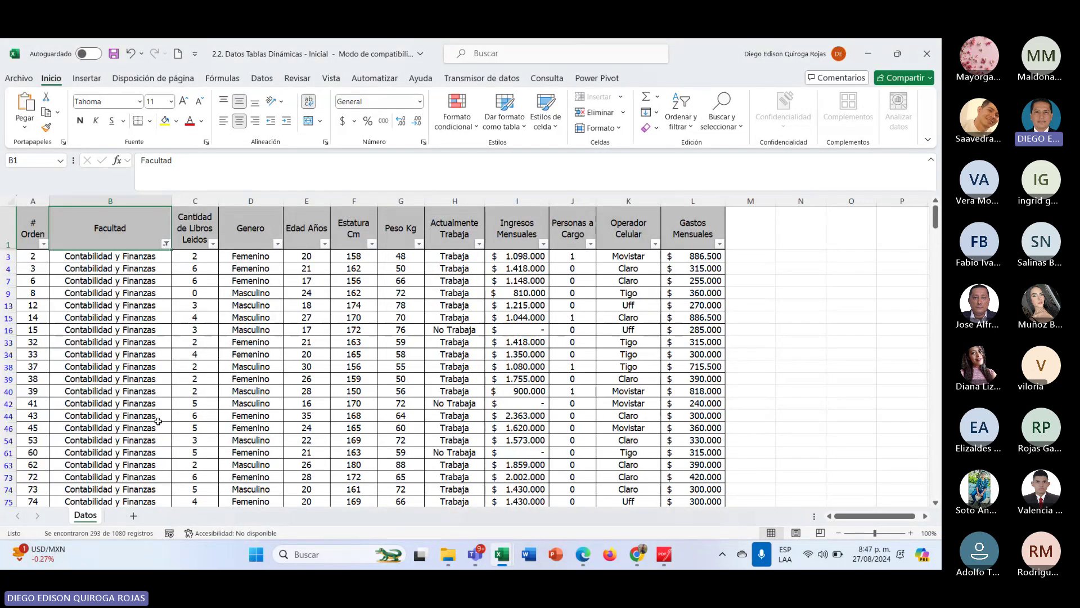
left_click(154, 257)
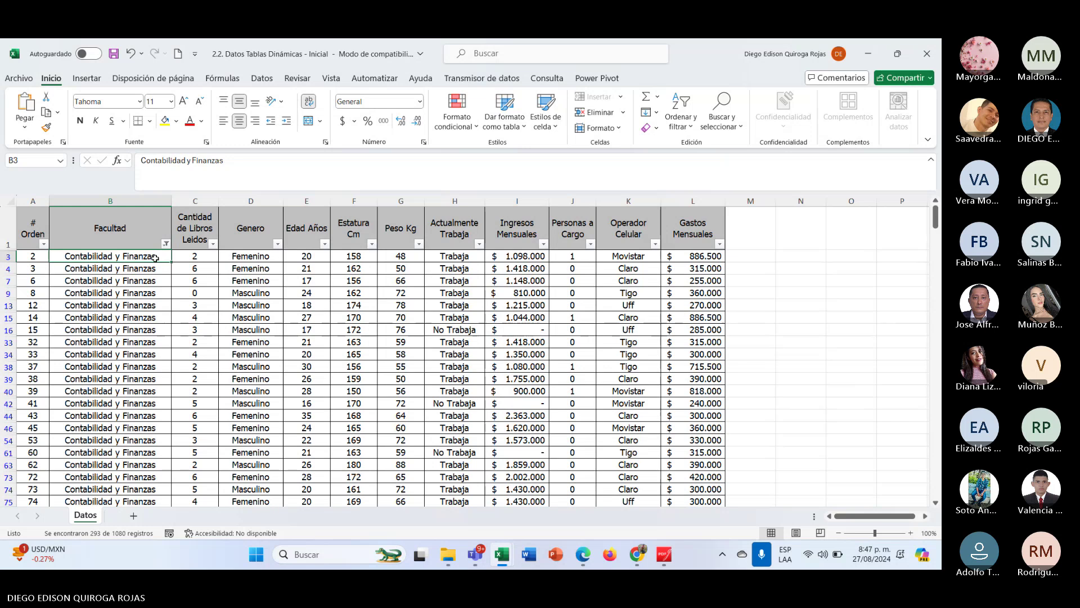
key("ctrl+shift+Down")
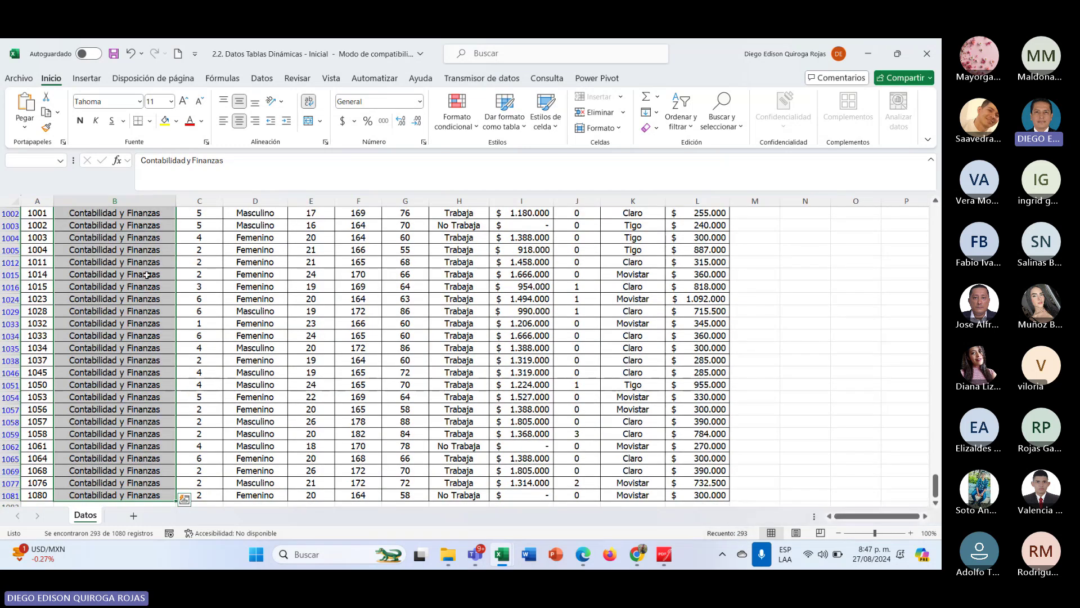
key("ctrl+Up")
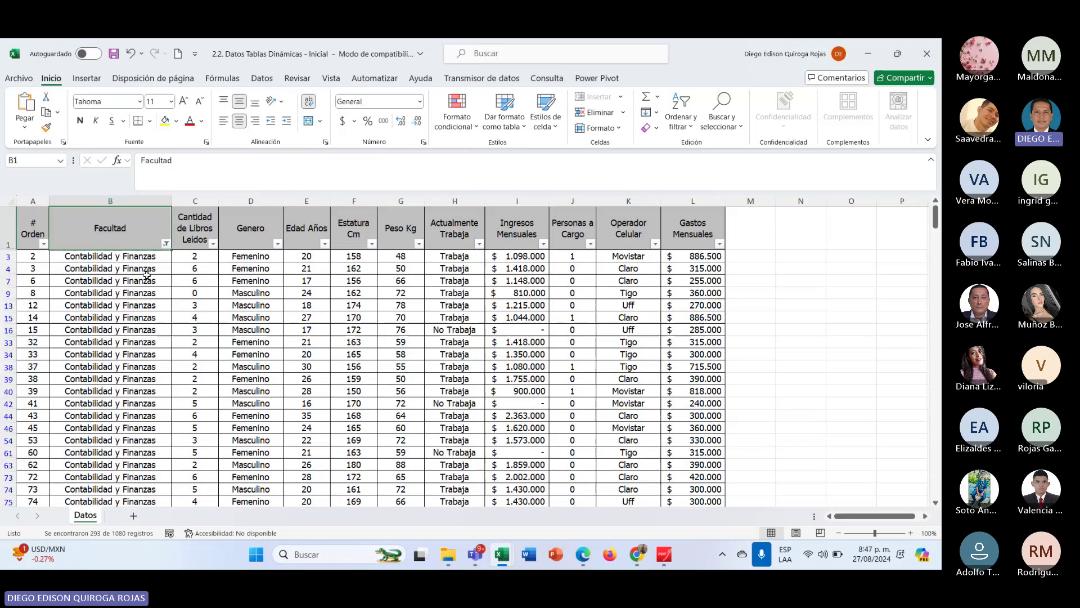
left_click(166, 244)
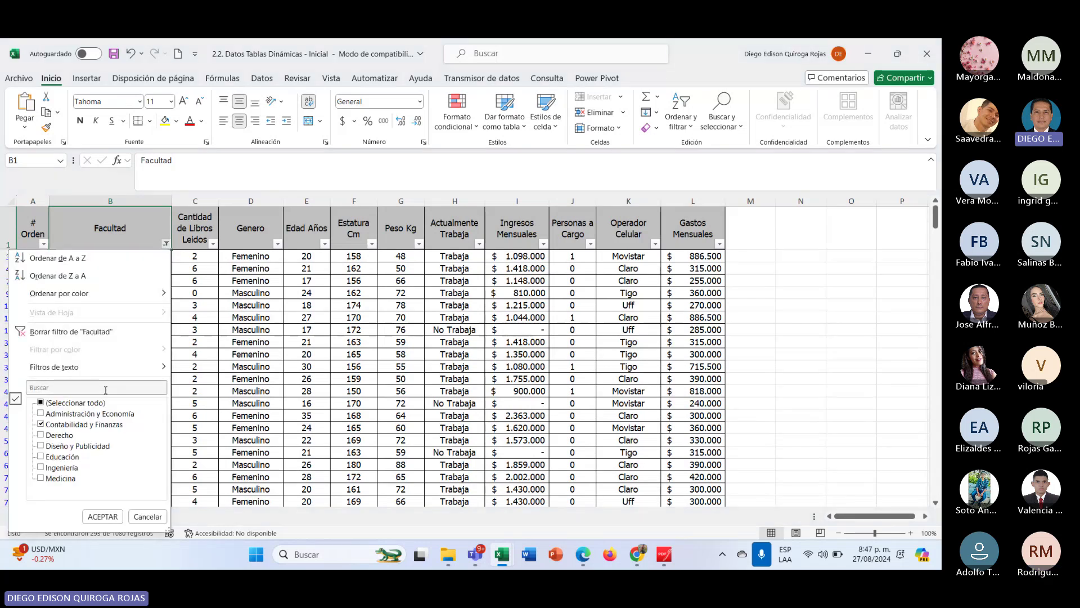
left_click(66, 403)
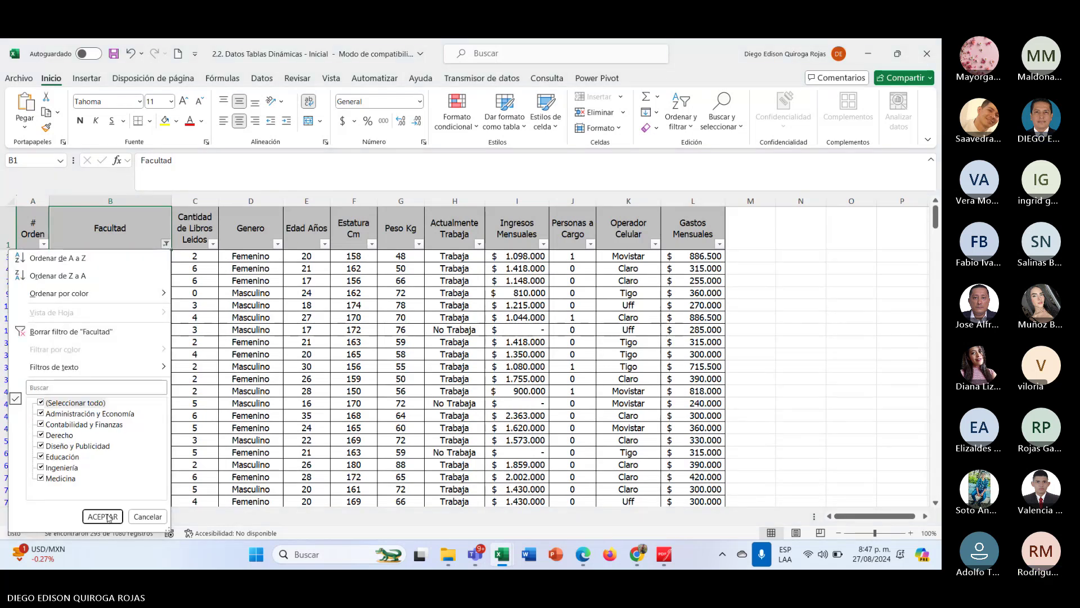
mouse_move(475, 555)
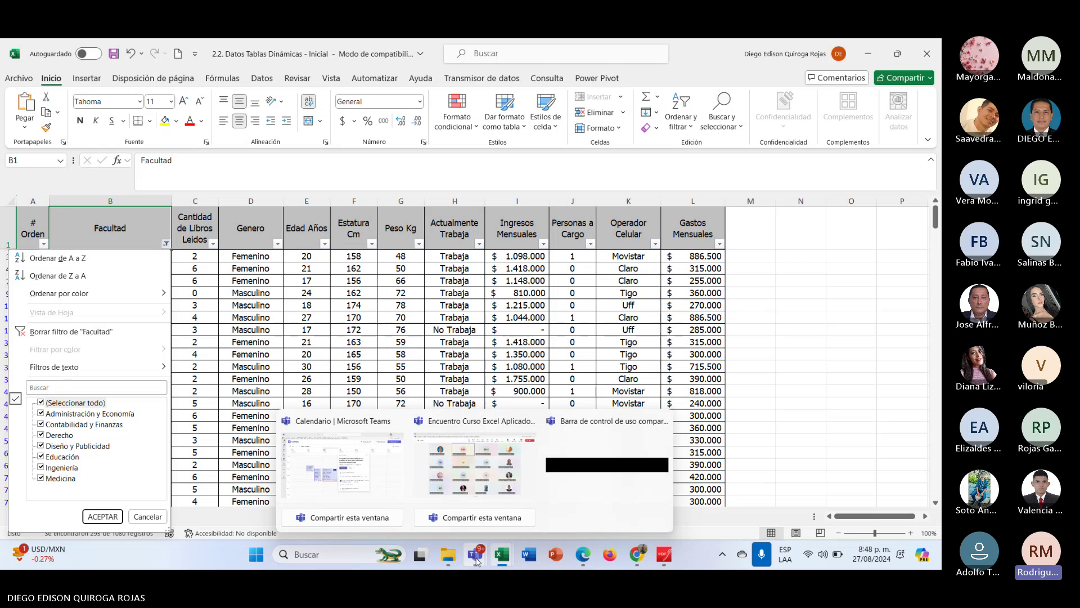
left_click(260, 326)
left_click(260, 319)
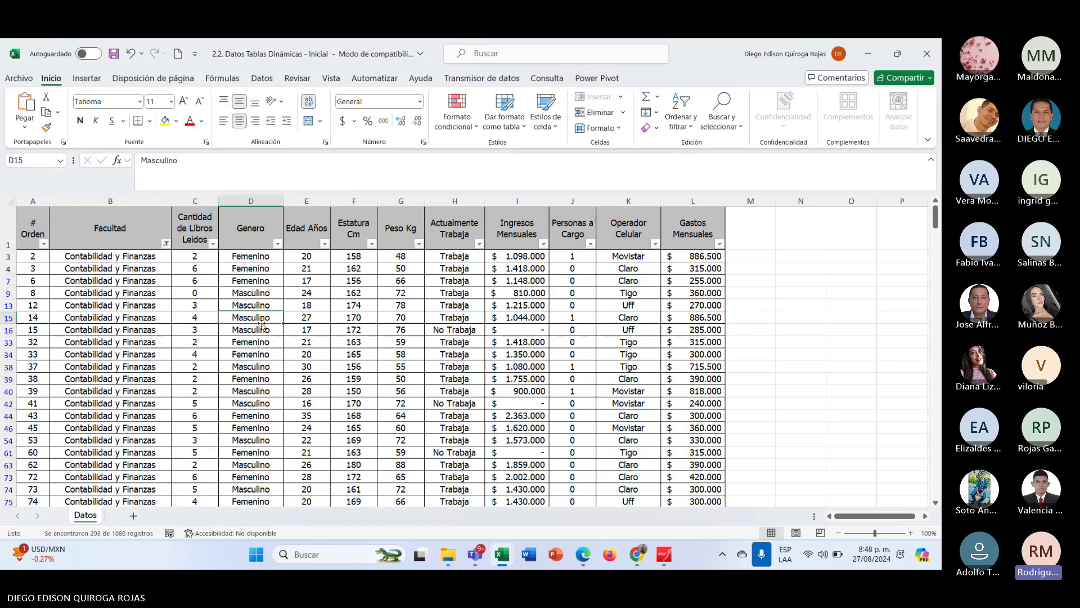
Reset the Facultad filter to show every faculty and review the first entries of the Facultad column.
left_click(166, 243)
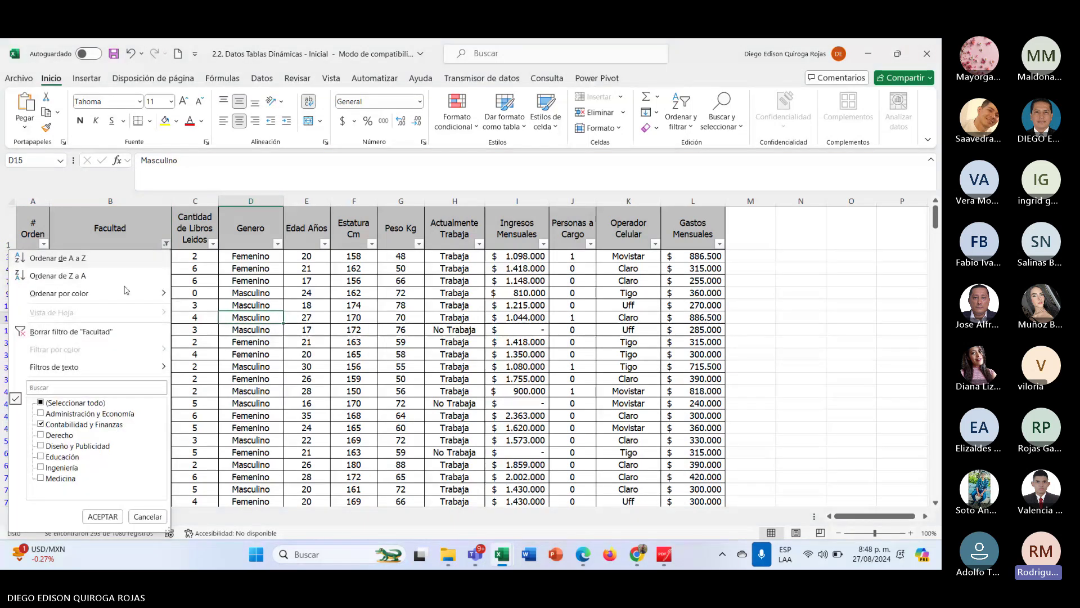
left_click(102, 517)
left_click_drag(112, 367, 119, 321)
left_click(119, 317)
left_click(121, 280)
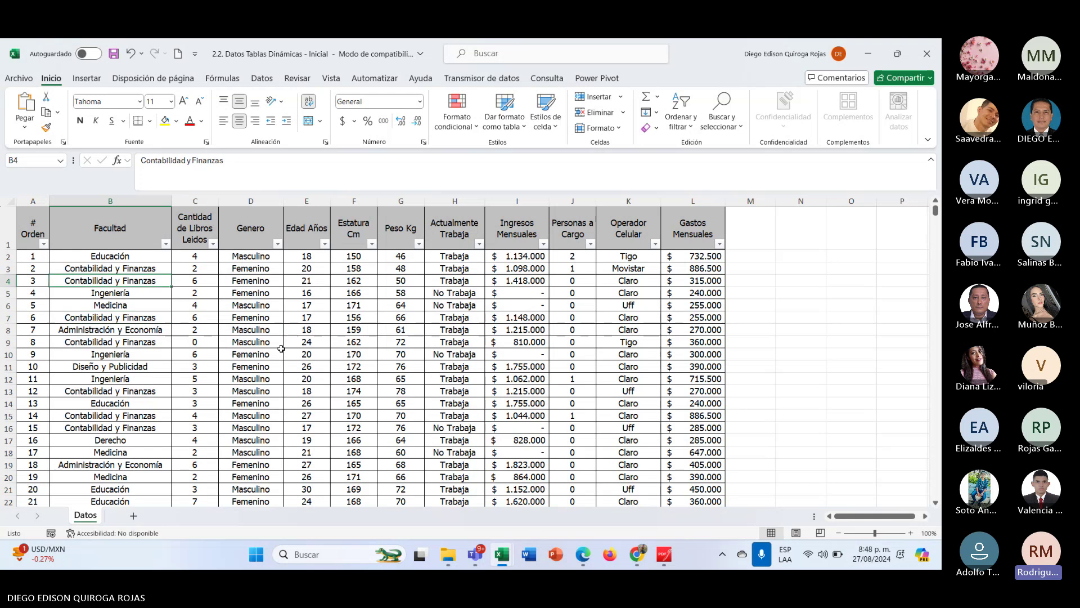
left_click(122, 258)
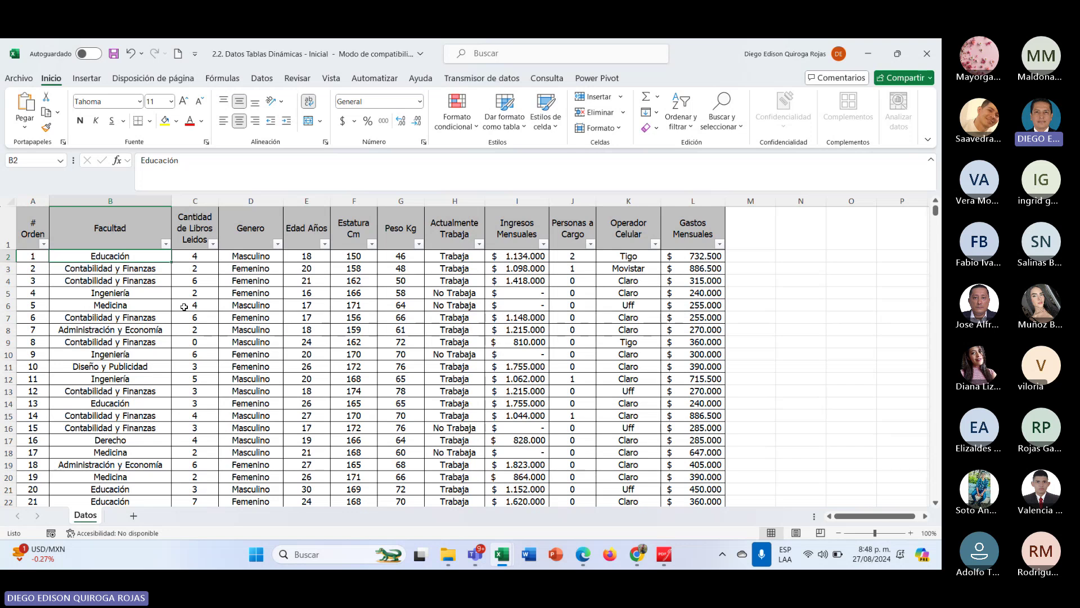
left_click(148, 304)
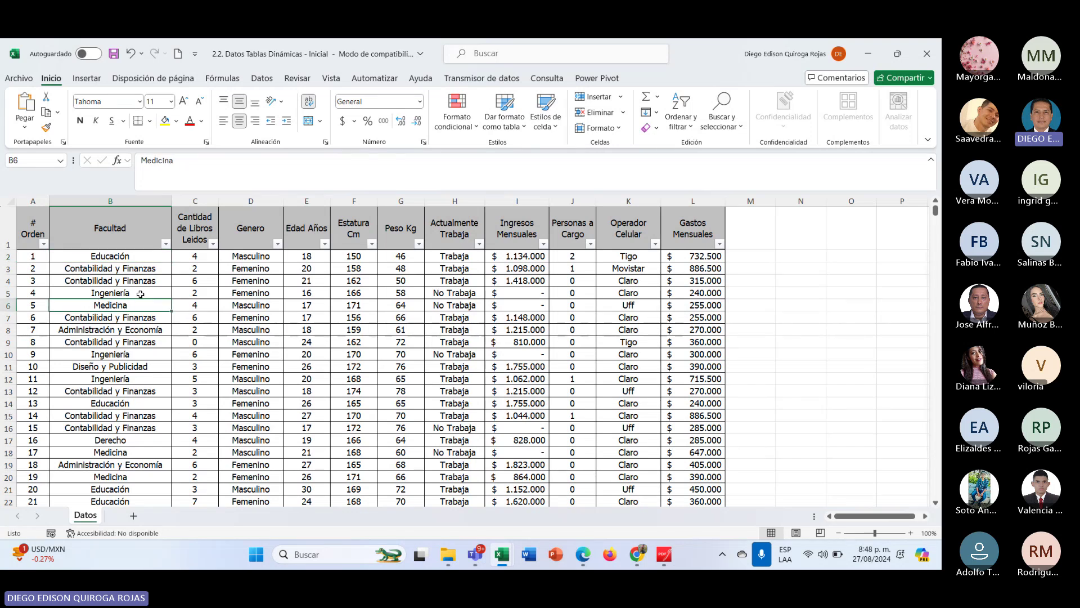
Copy an Administración y Economía entry from the Facultad column into cell B1083, below the end of the data.
key("ctrl+Down")
key("Down")
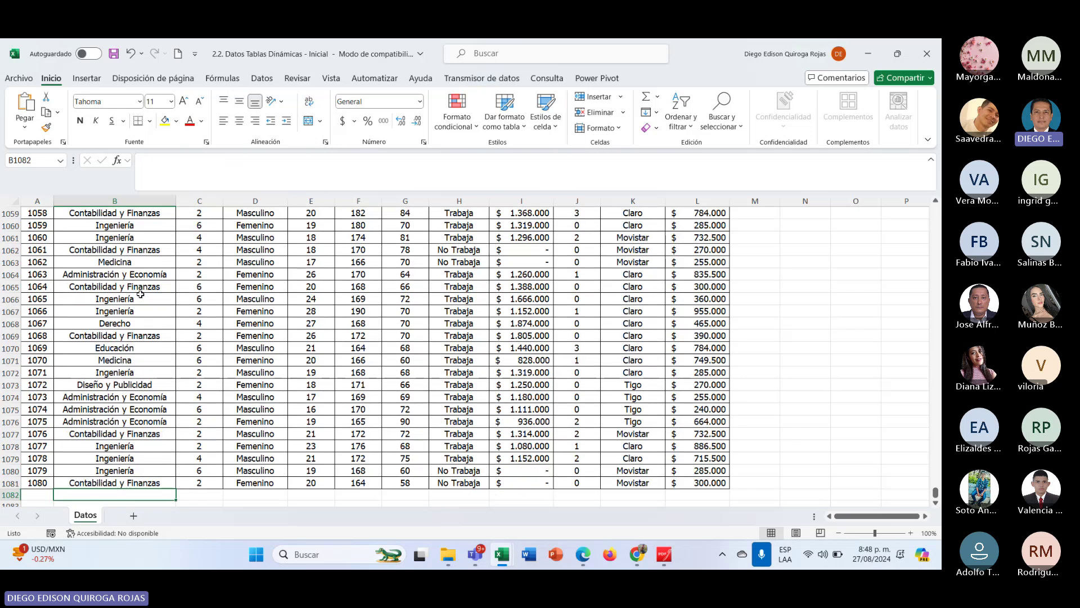
scroll(140, 294, "down", 1)
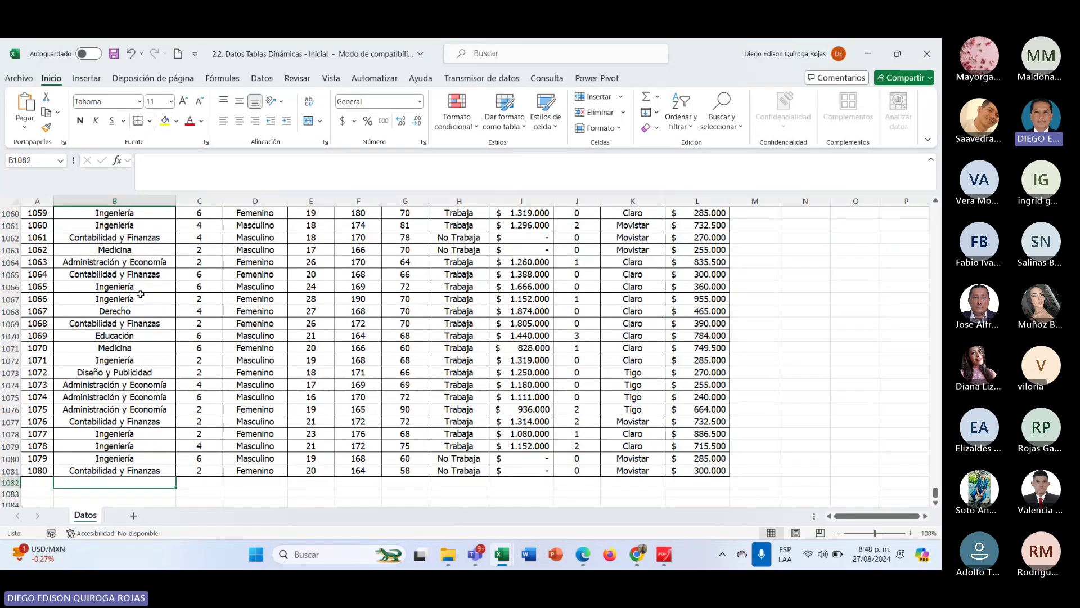
key("Down")
key("Down")
key("Down")
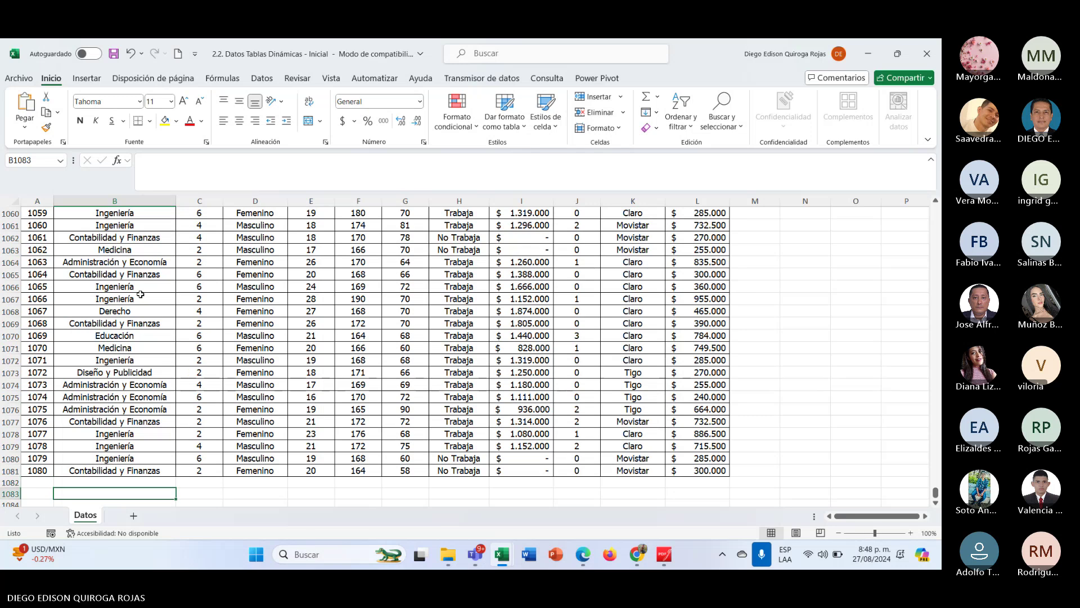
key("Up")
key("Up")
key("Up")
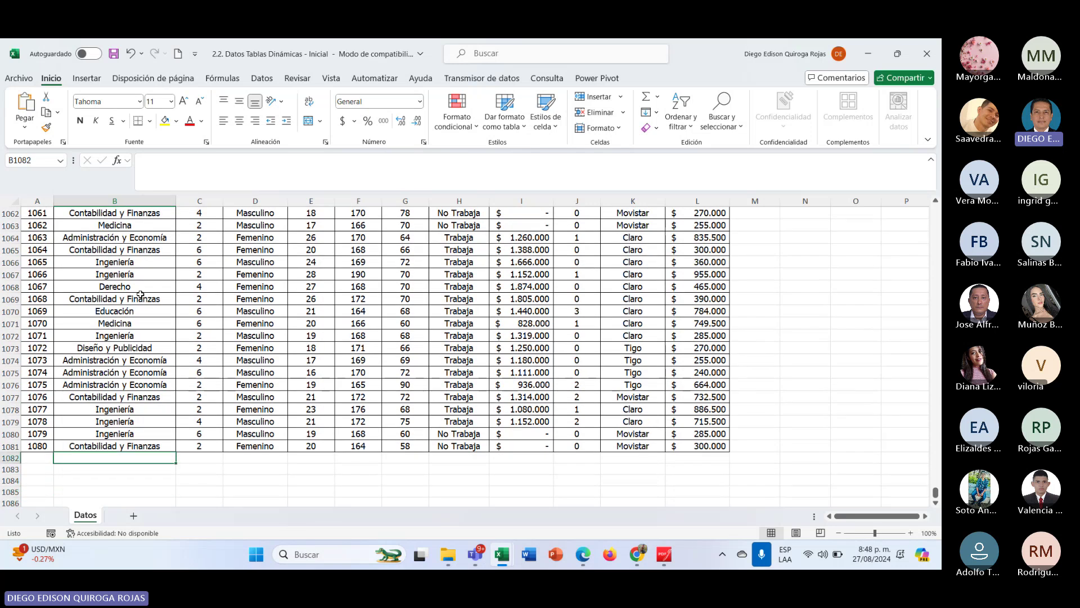
key("Down")
key("Up")
key("Down")
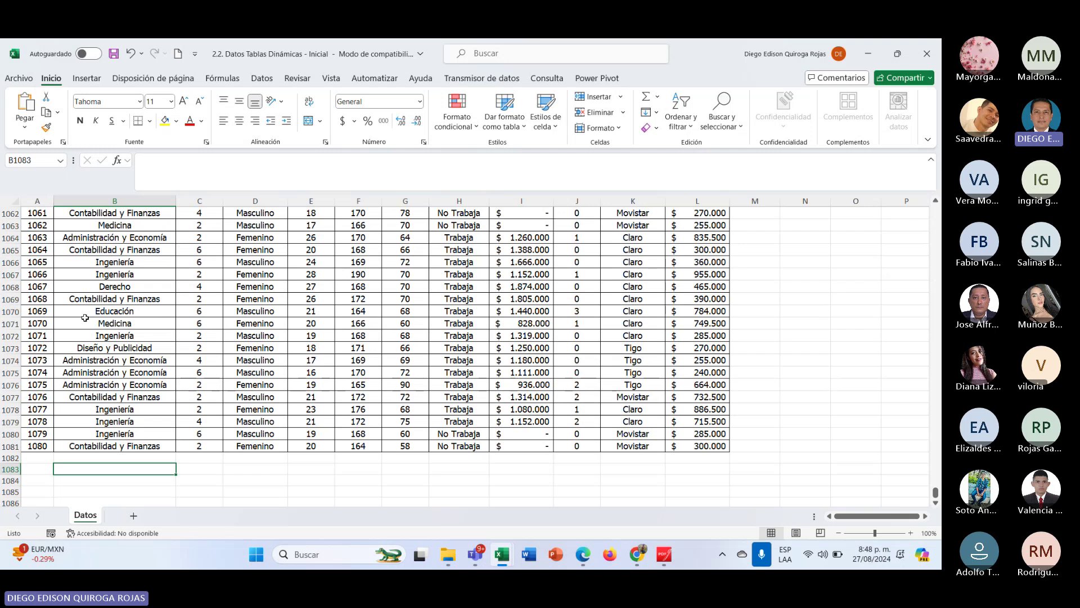
left_click(116, 361)
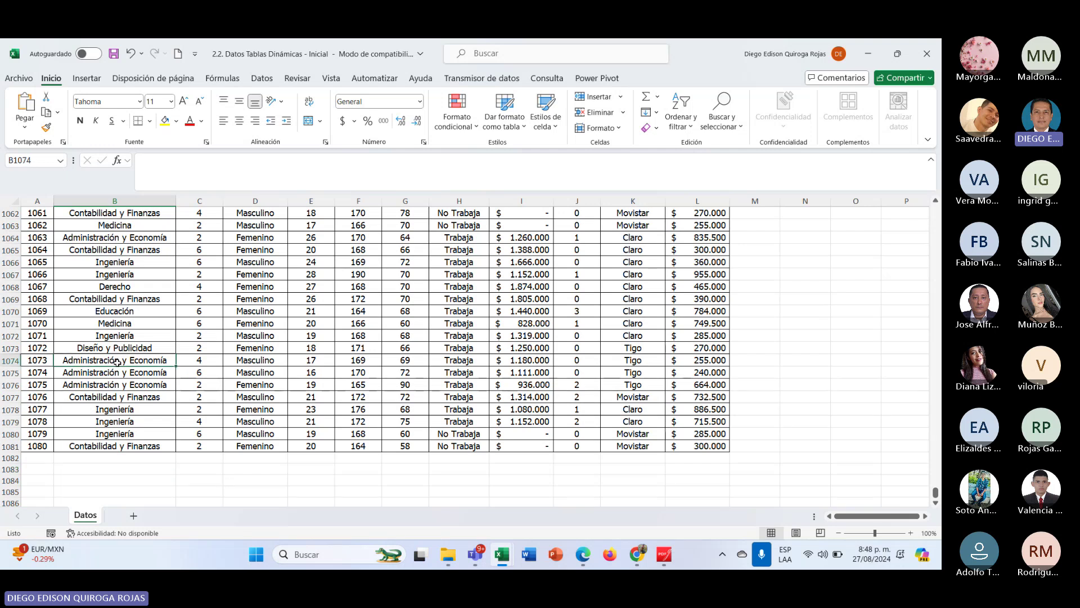
key("ctrl+c")
left_click(130, 472)
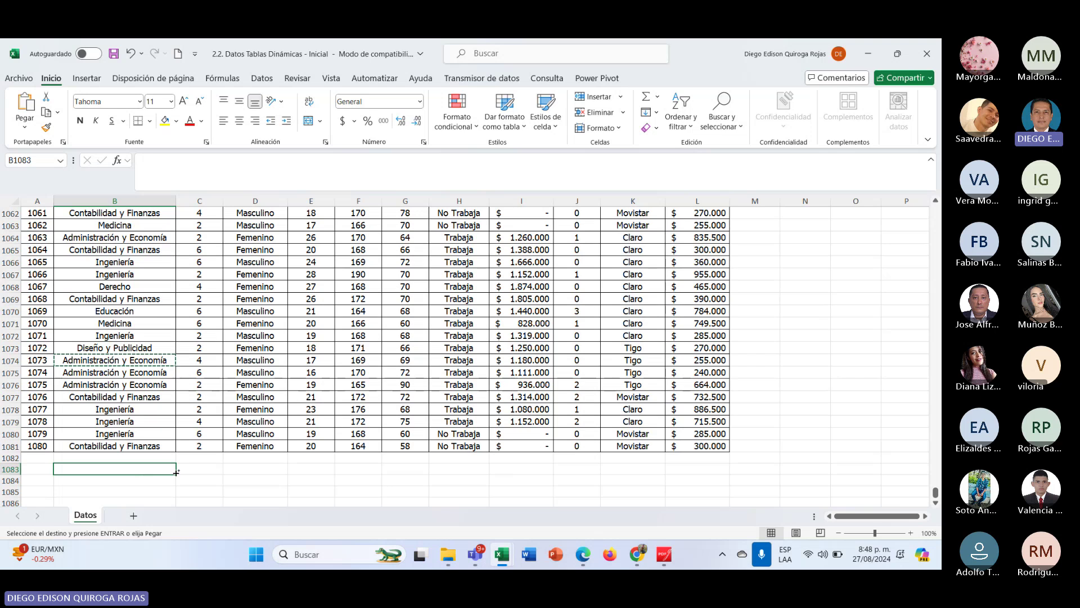
key("ctrl+v")
Insert the CONTAR.SI function from the Estadísticas category into cell C1083.
left_click(214, 472)
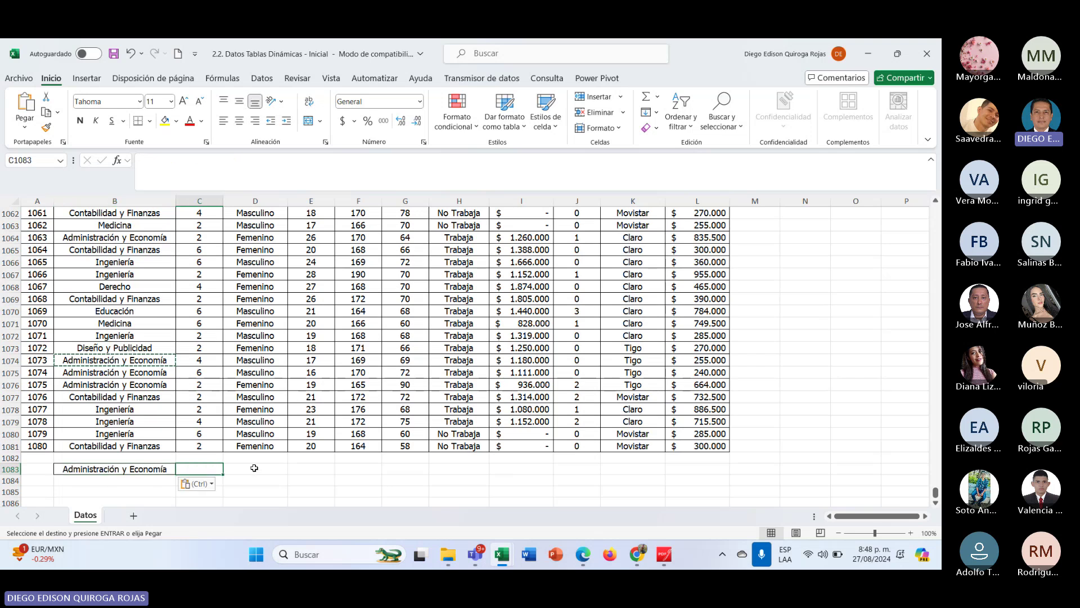
type("=")
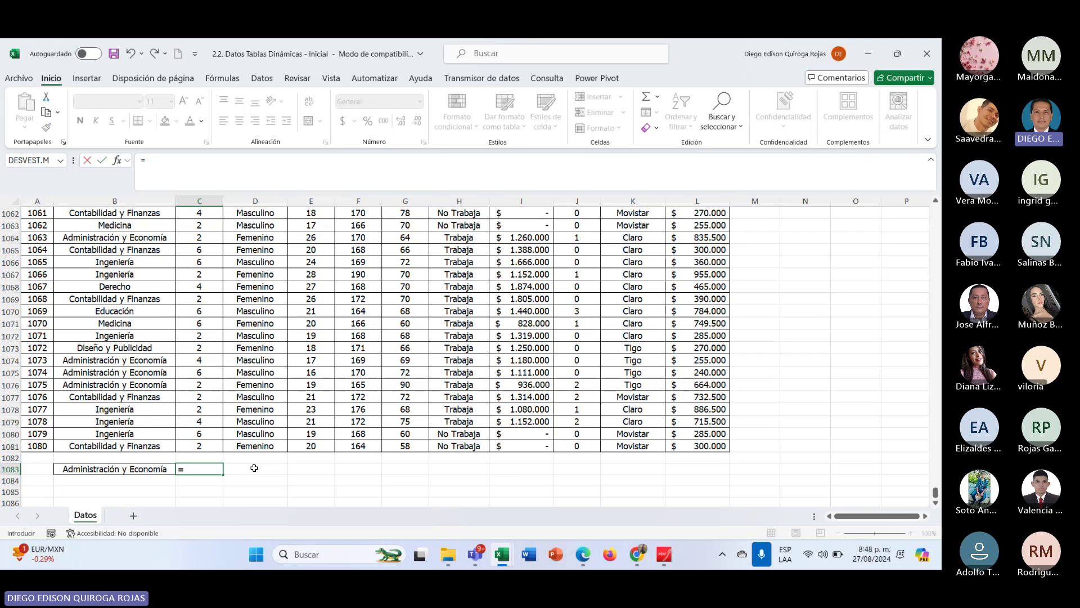
key("Escape")
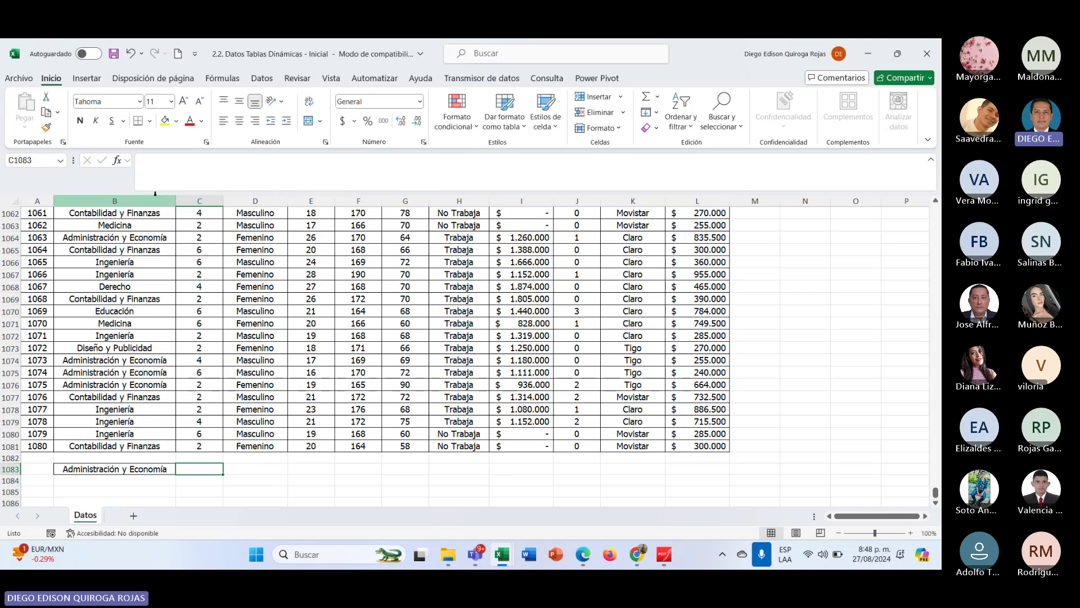
left_click(119, 162)
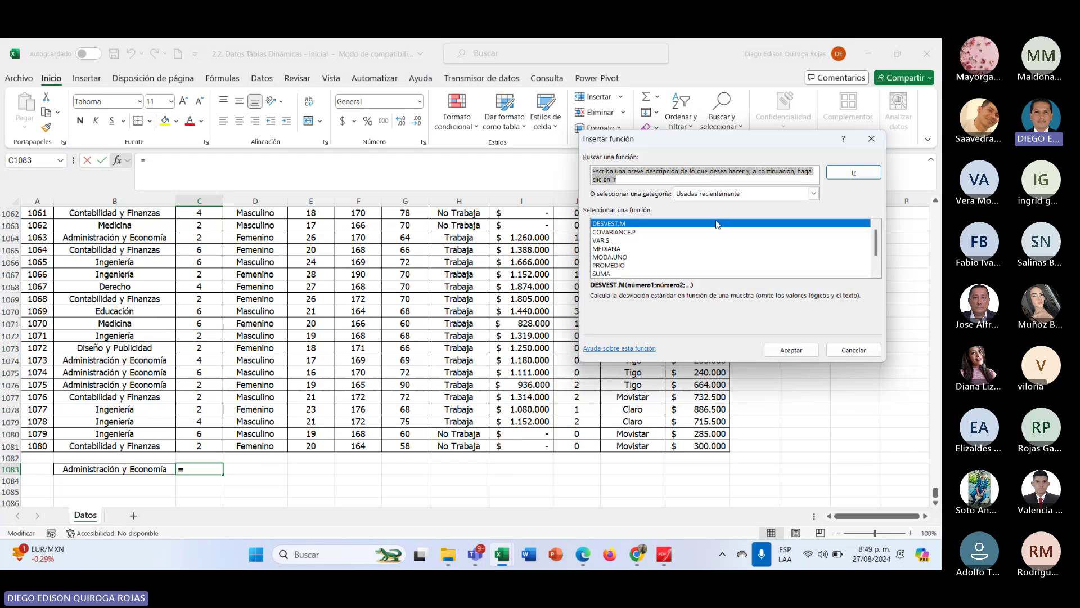
left_click(713, 194)
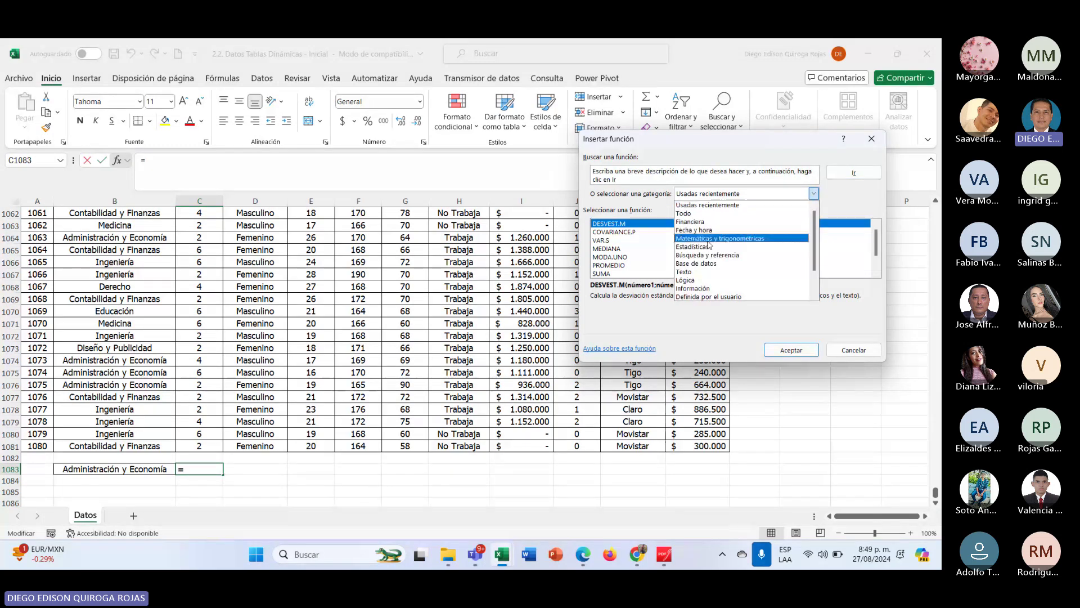
key("Up")
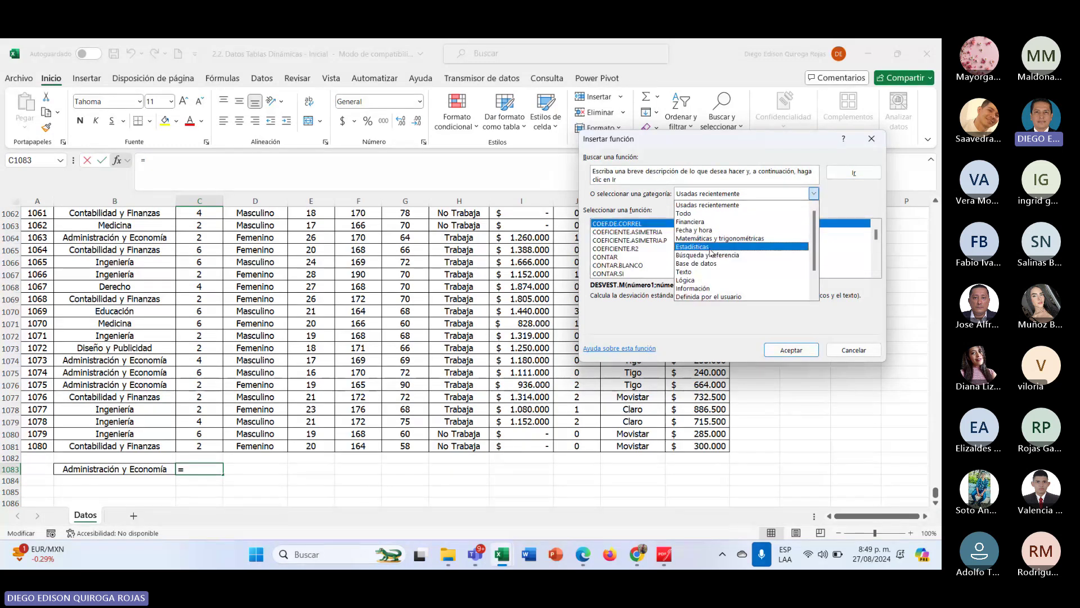
left_click(687, 248)
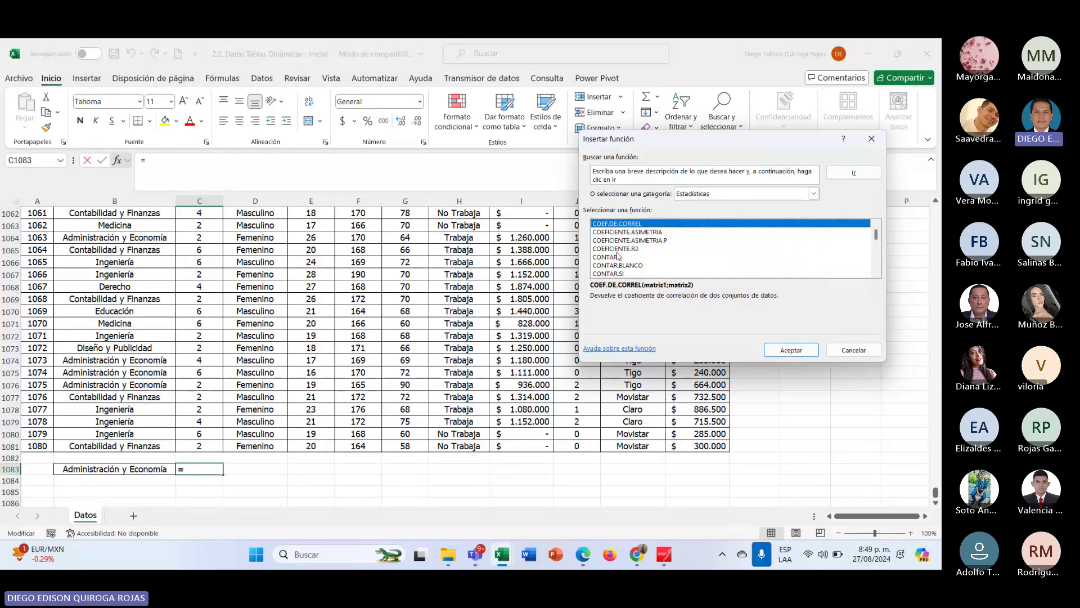
left_click(614, 274)
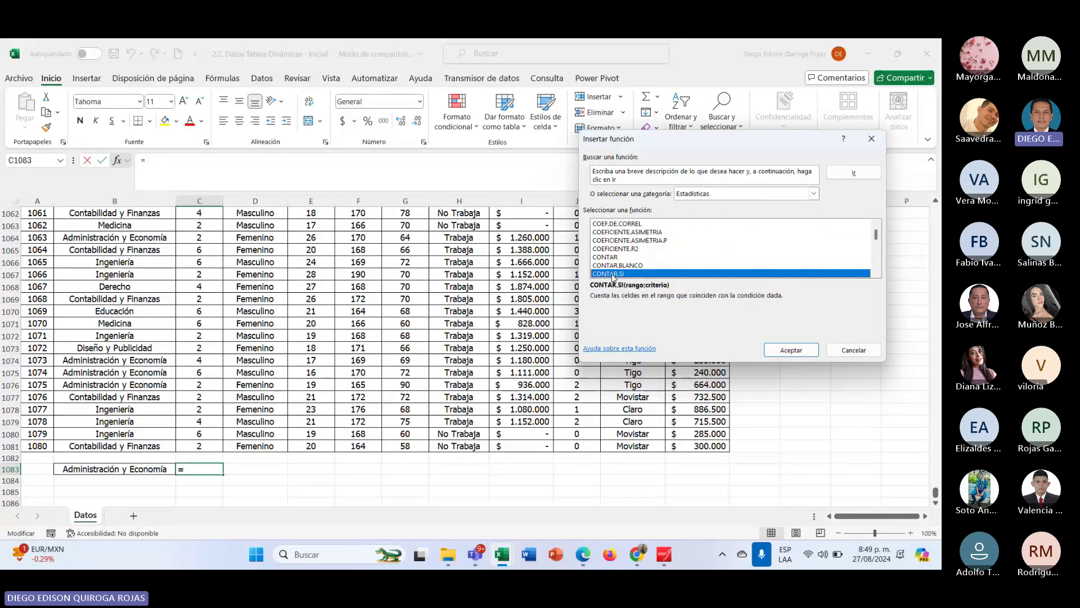
left_click(791, 350)
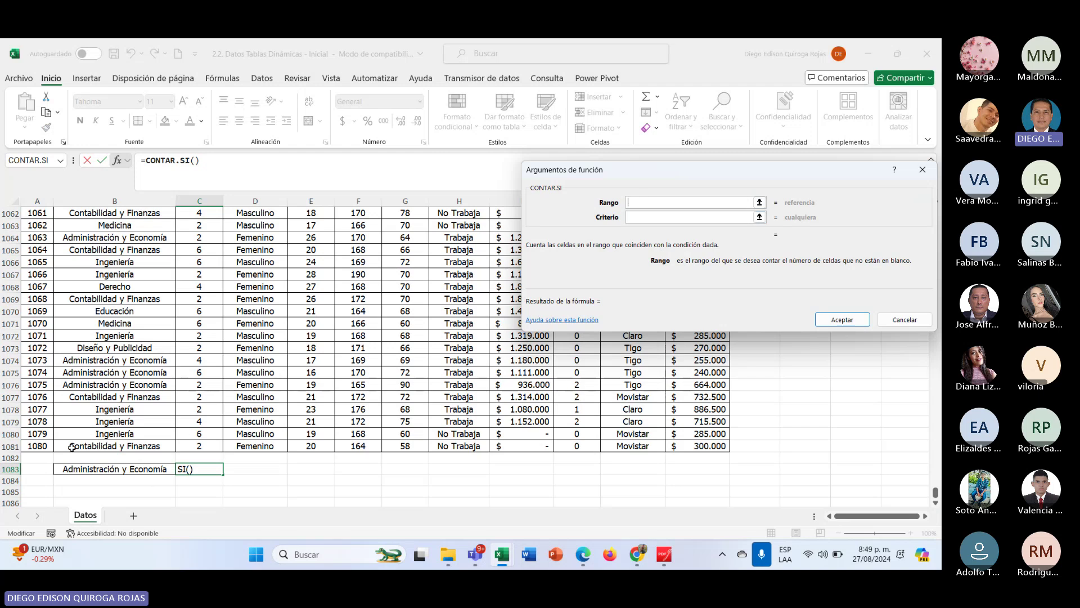
Set the CONTAR.SI range to the Facultad entries B2:B1081, leaving out the header.
left_click_drag(71, 448, 141, 152)
left_click_drag(140, 145, 122, 250)
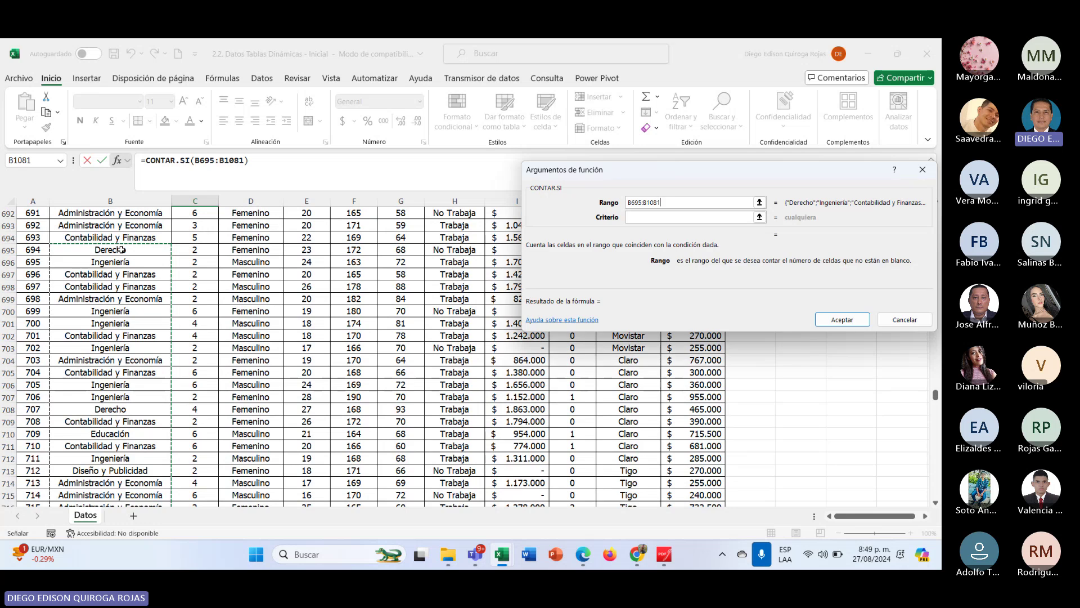
key("ctrl+shift+Up")
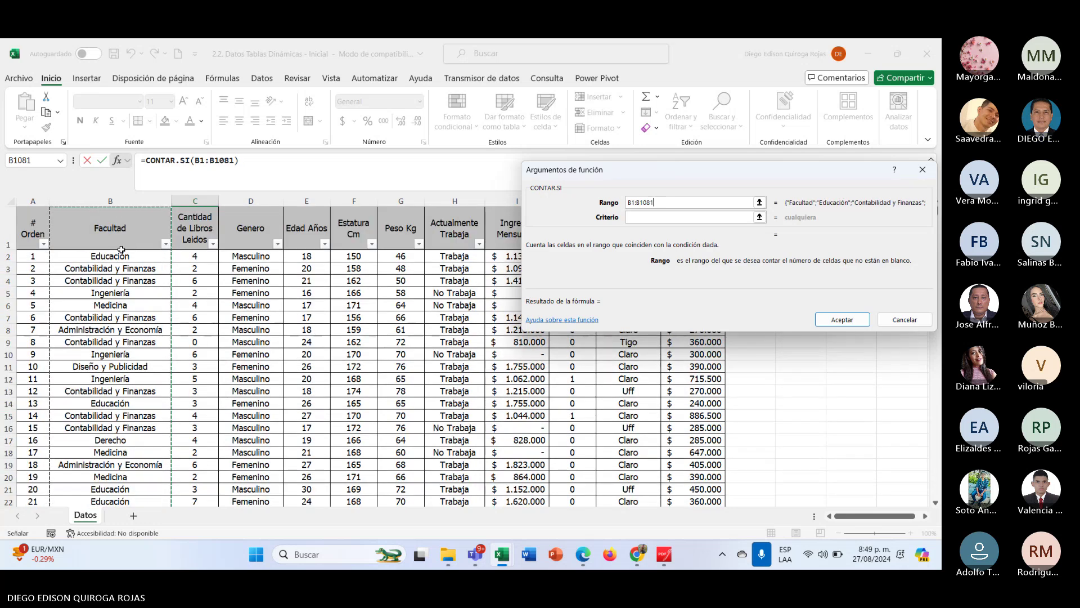
key("shift+Down")
key("shift+Down")
key("shift+Up")
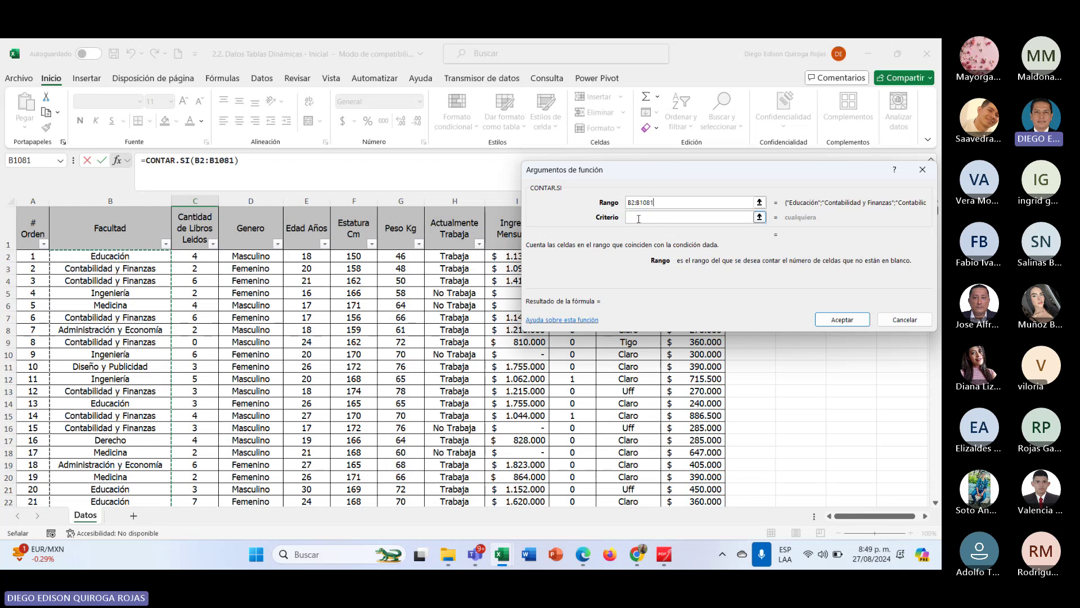
key("Tab")
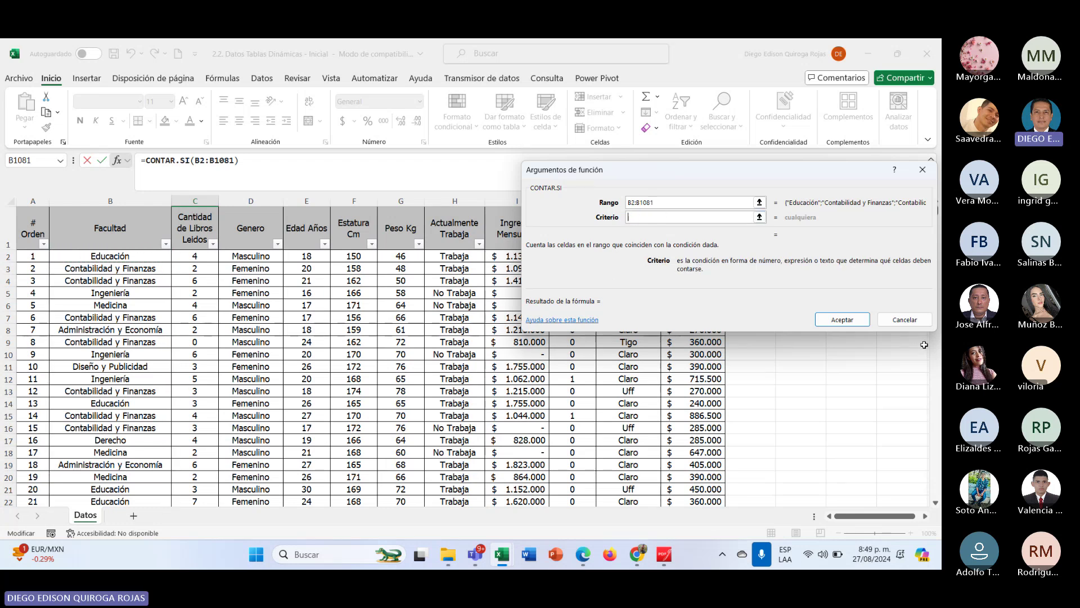
Set the CONTAR.SI criterion to cell B1083 and complete the formula.
left_click(130, 453)
key("ctrl+Down")
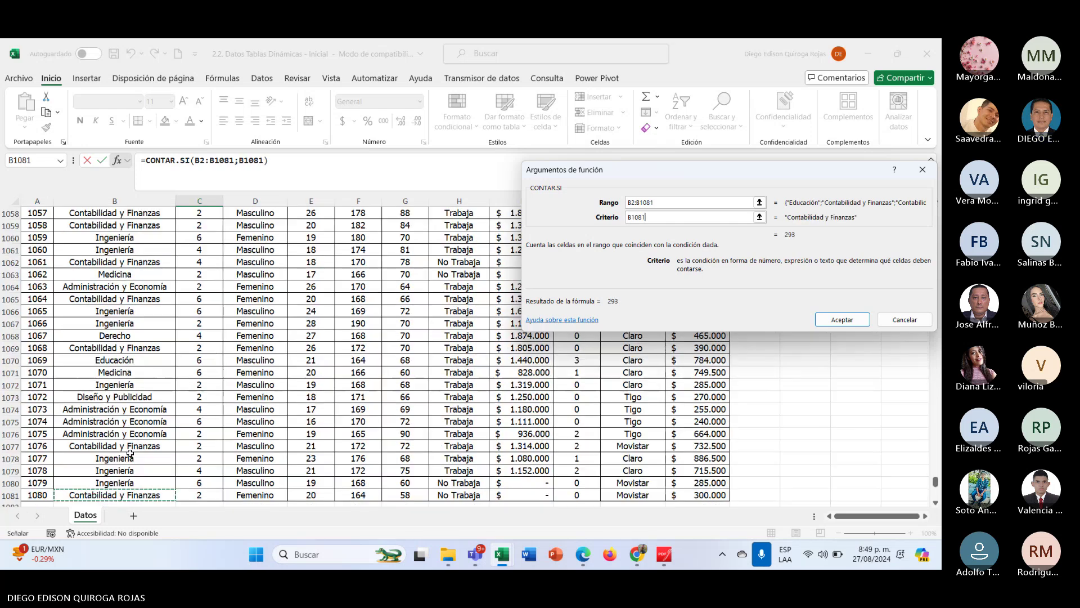
scroll(115, 474, "down", 1)
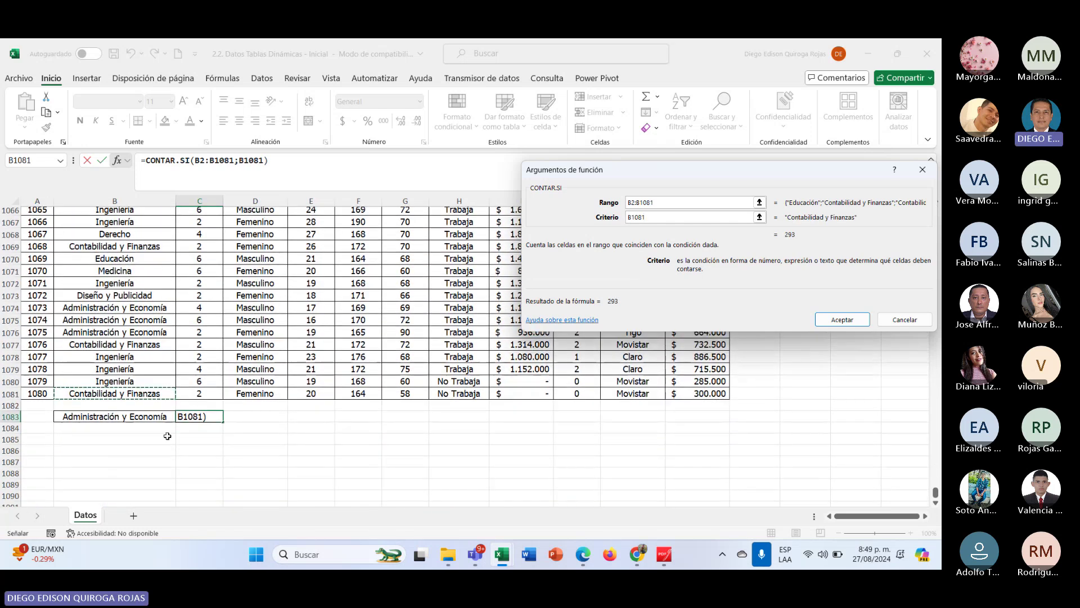
left_click(119, 416)
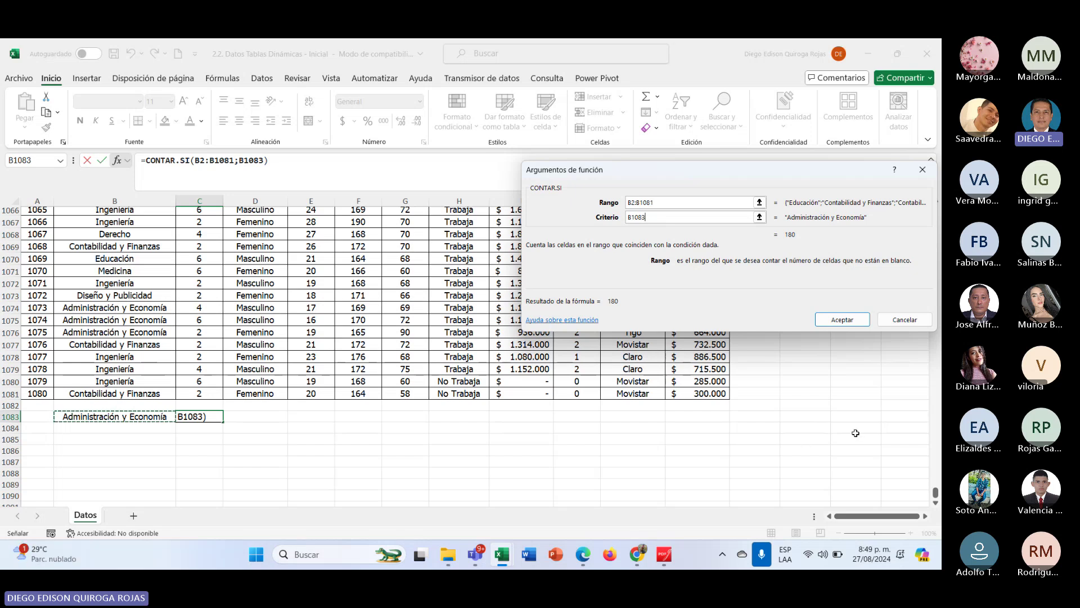
key("Return")
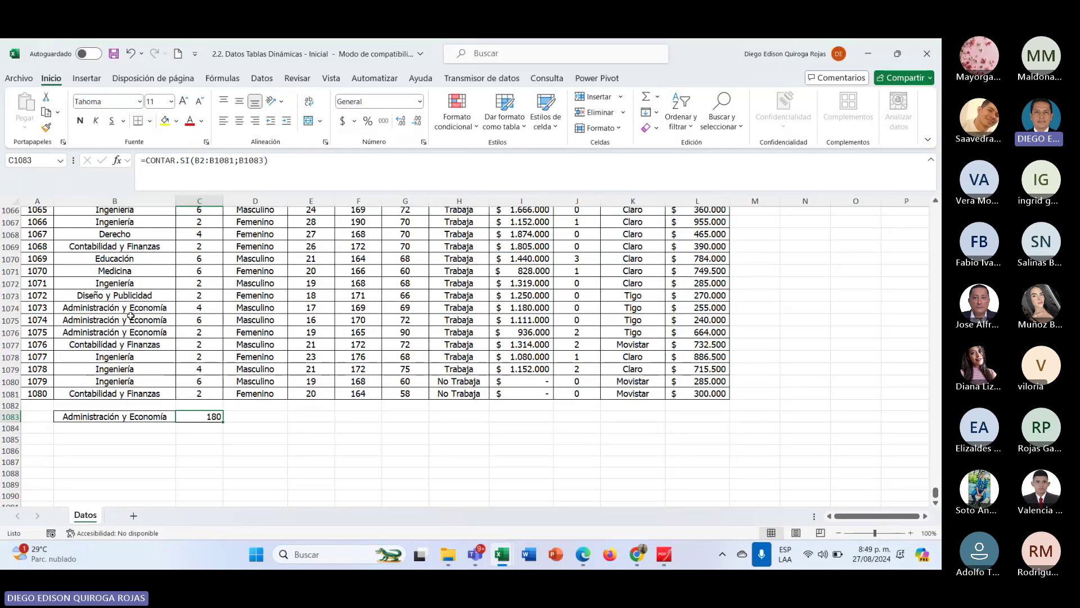
Review the formula in C1083, and remove the contents of row 1083 below the data.
left_click(138, 431)
left_click(138, 447)
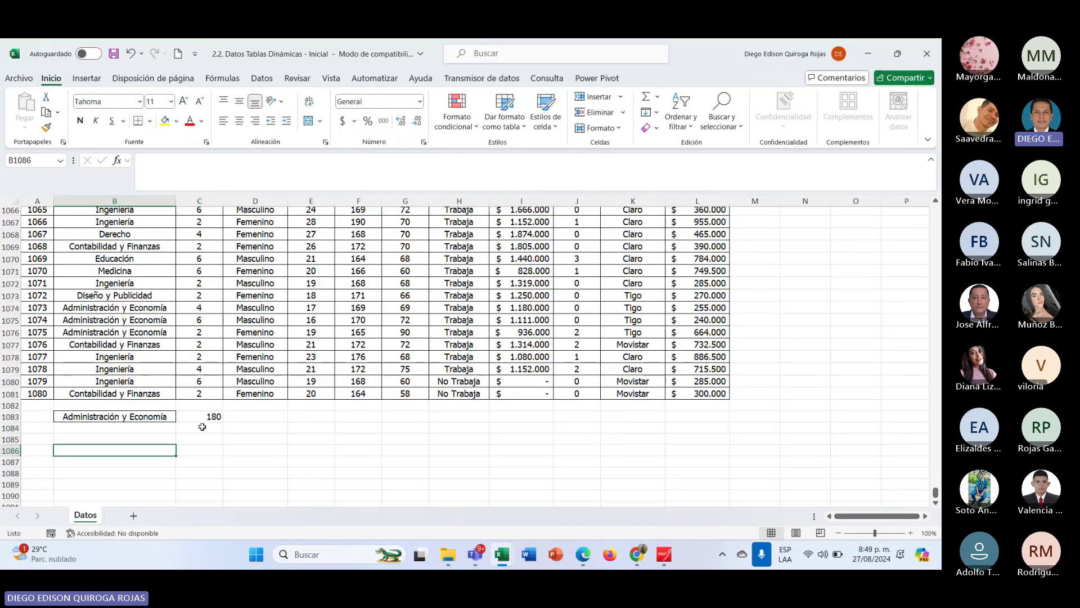
left_click(202, 426)
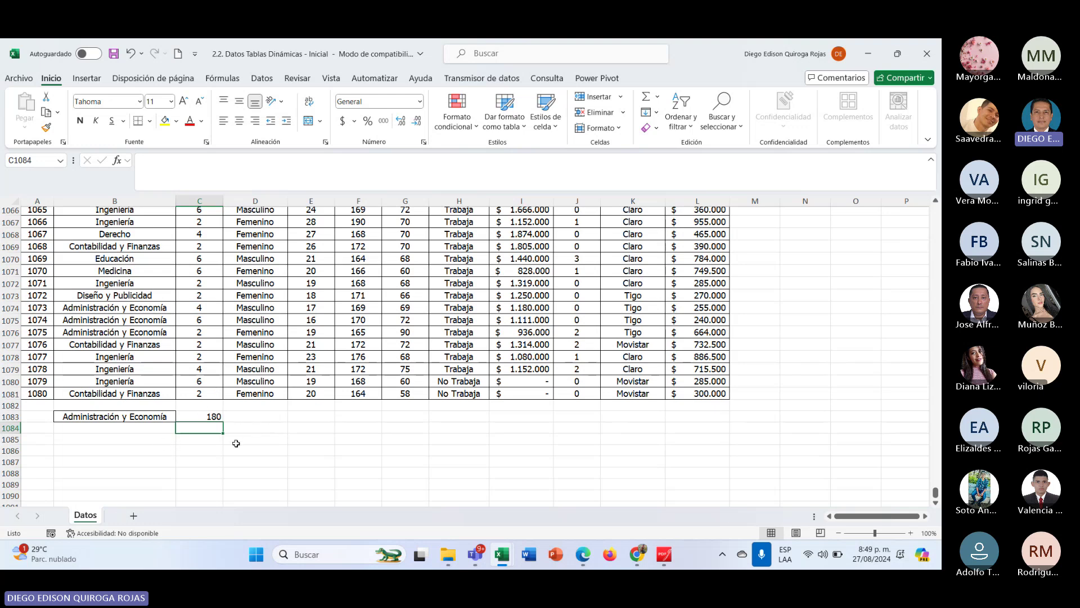
left_click(203, 417)
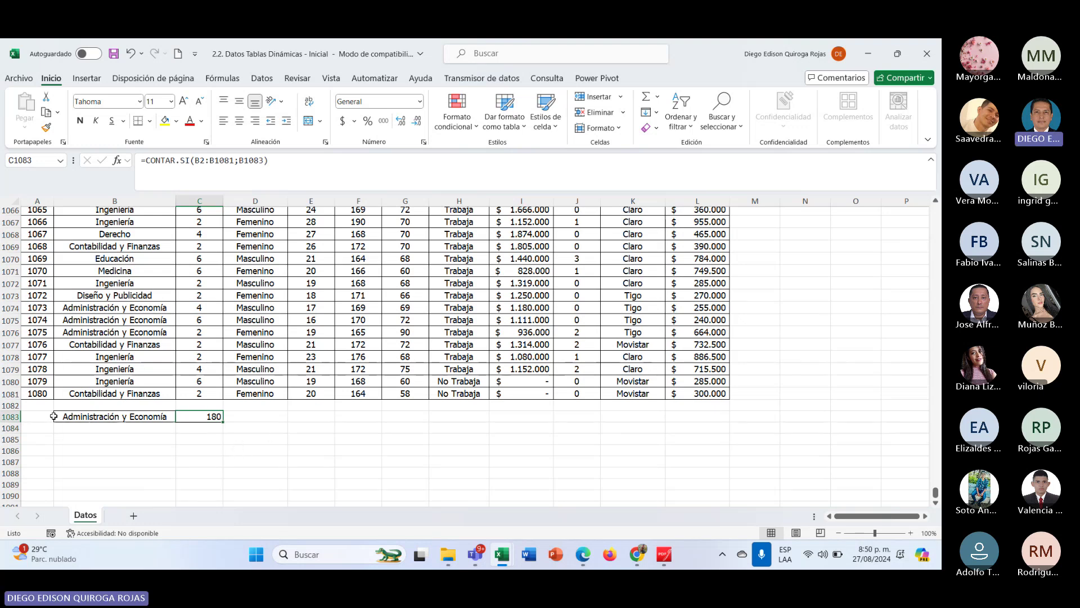
left_click(5, 417)
right_click(6, 417)
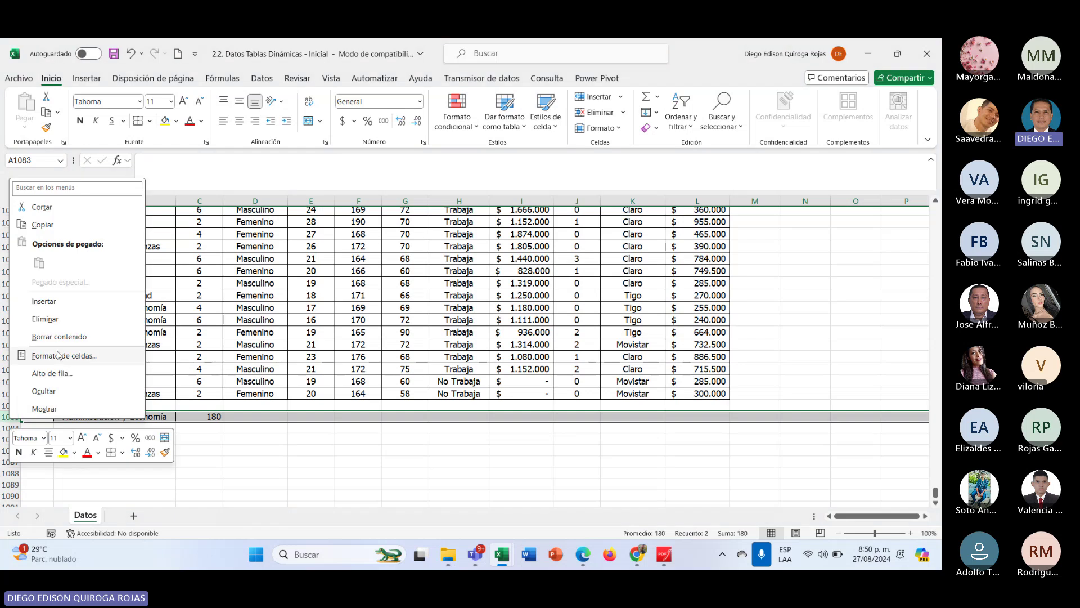
key("Escape")
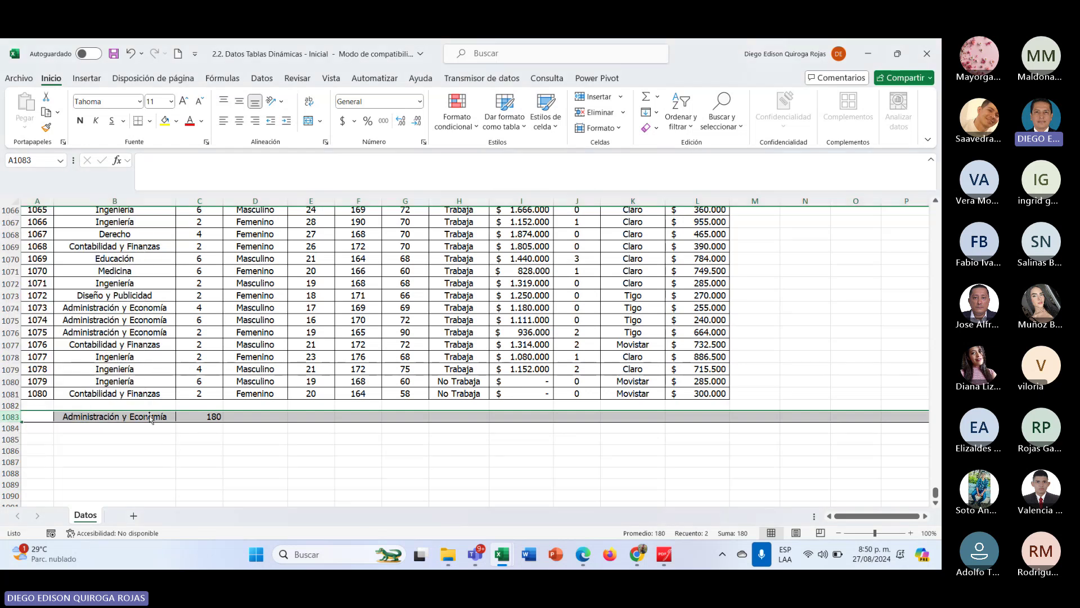
key("Delete")
Return to the start of the sheet and review the first entries of the Facultad column.
left_click(110, 439)
scroll(181, 429, "up", 2)
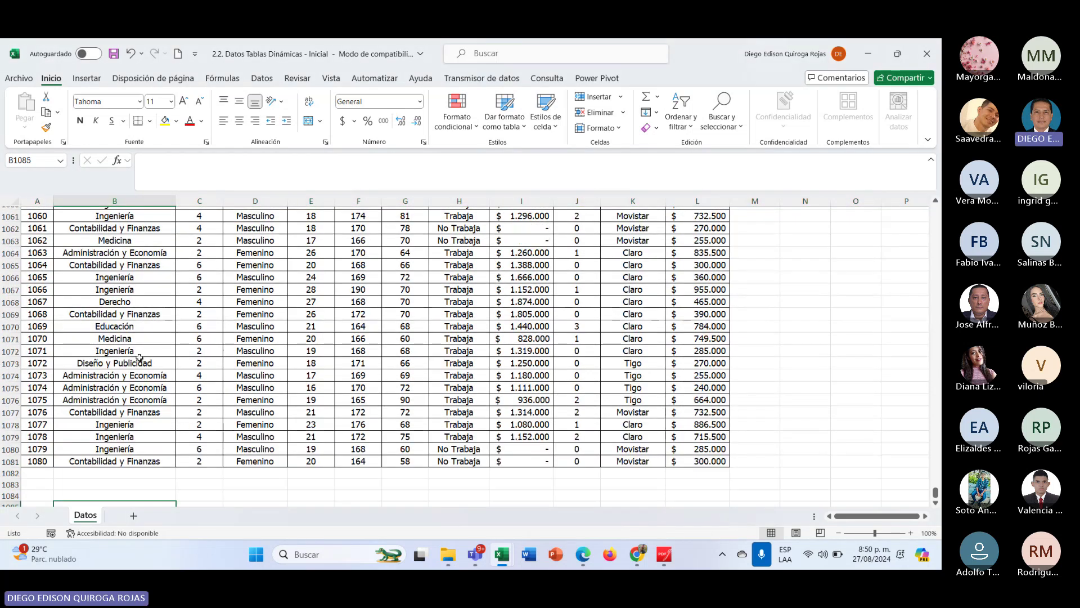
scroll(181, 429, "up", 6)
scroll(169, 372, "up", 8)
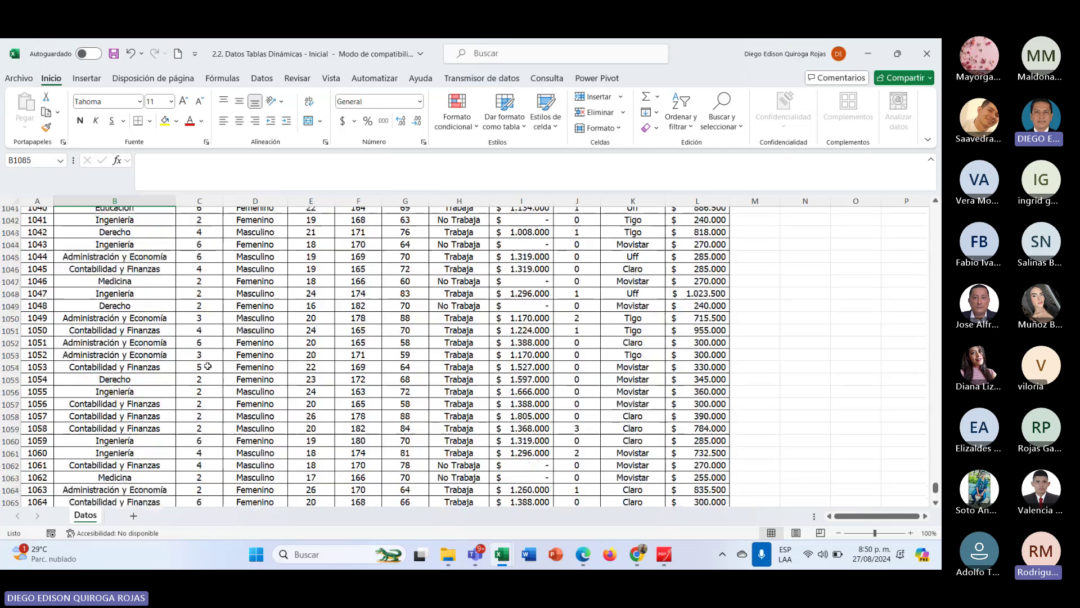
left_click(136, 384)
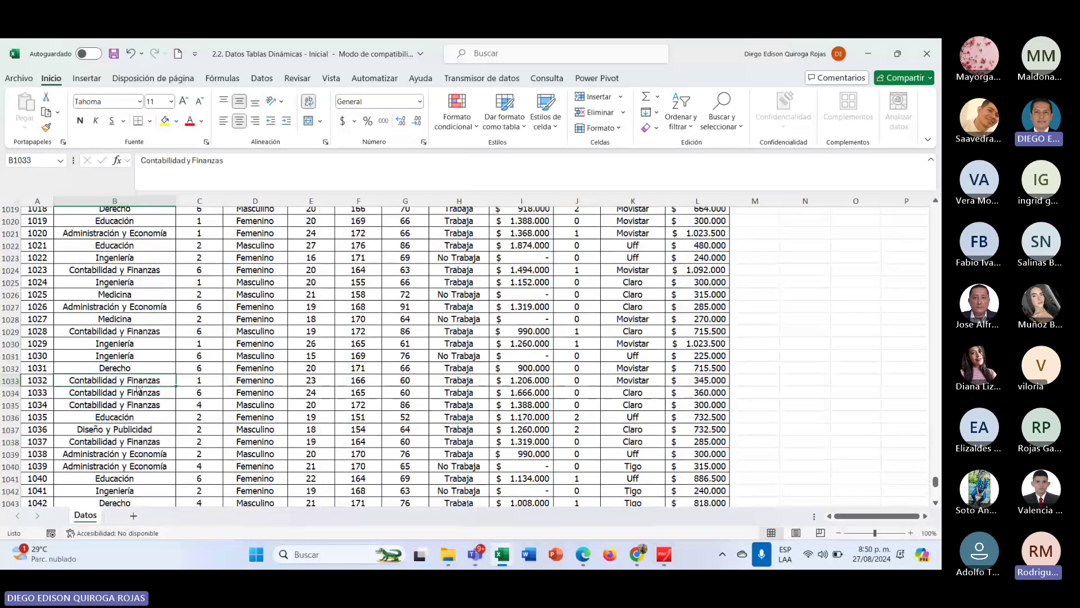
key("ctrl+Home")
left_click(93, 318)
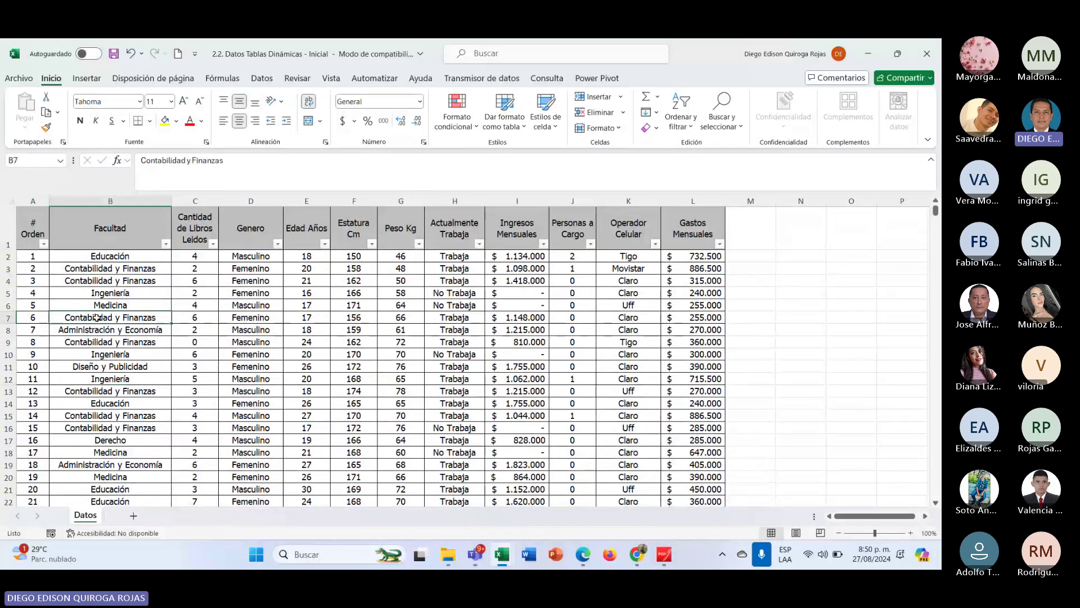
left_click(133, 257)
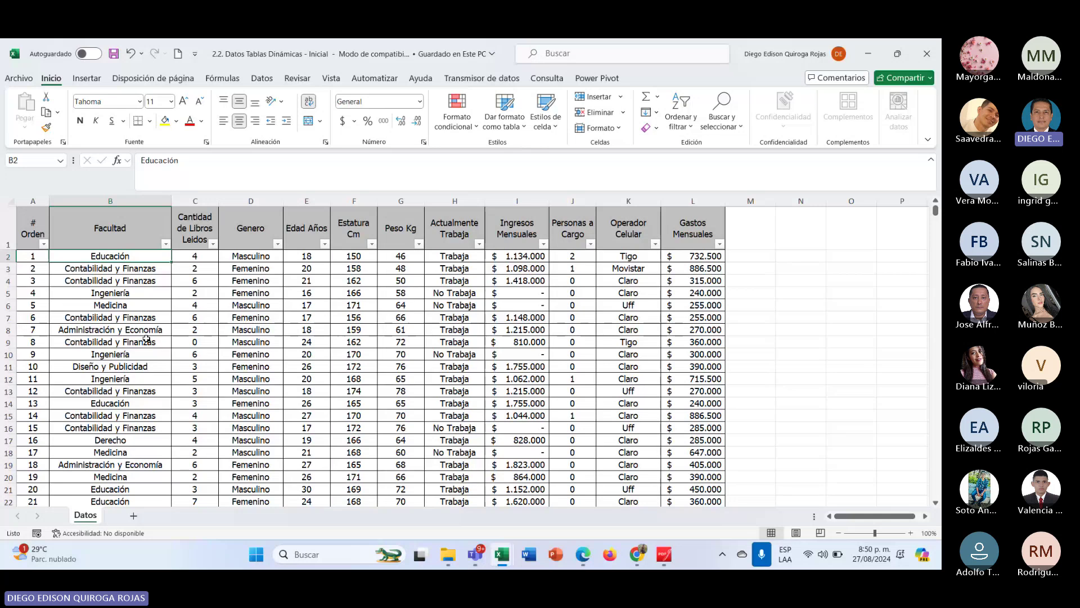
left_click(135, 289)
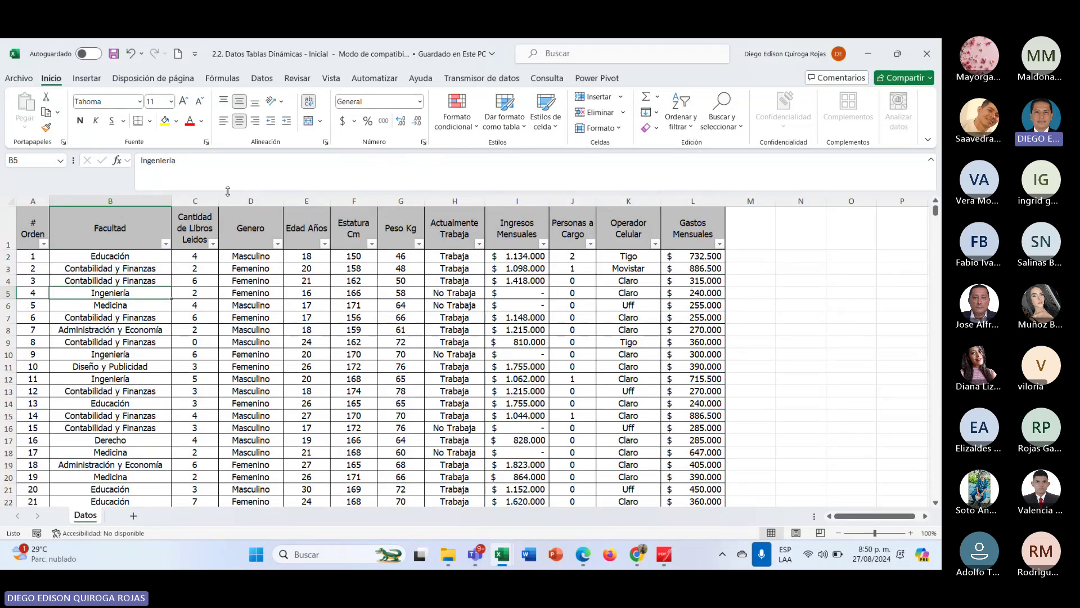
Insert a pivot table on a new worksheet, based on the student data range A1:L1081 of the Datos sheet.
left_click(87, 78)
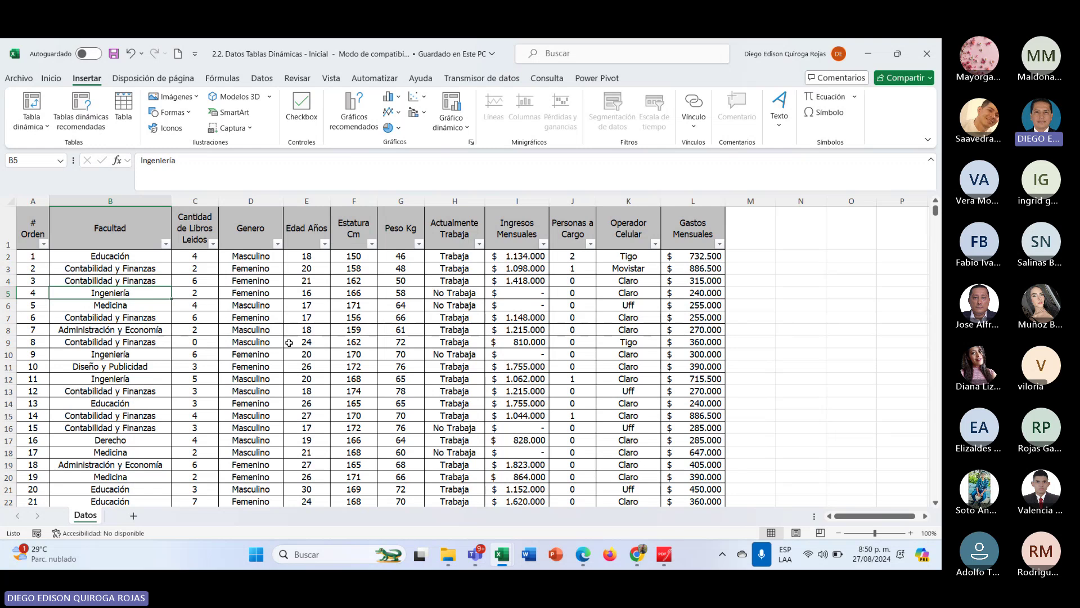
left_click_drag(251, 378, 254, 368)
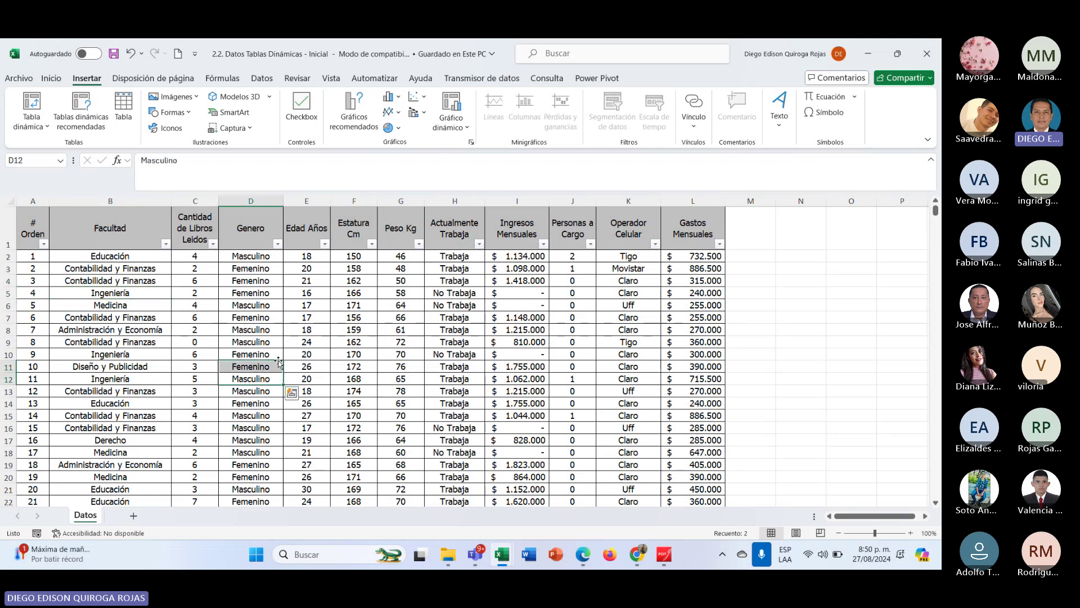
left_click(134, 345)
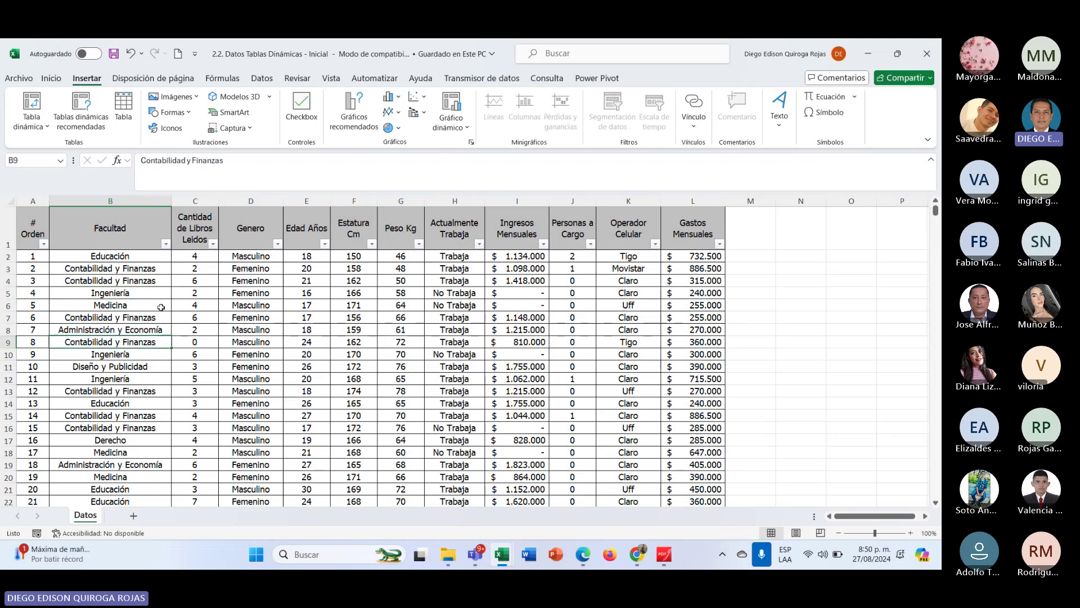
left_click(319, 292)
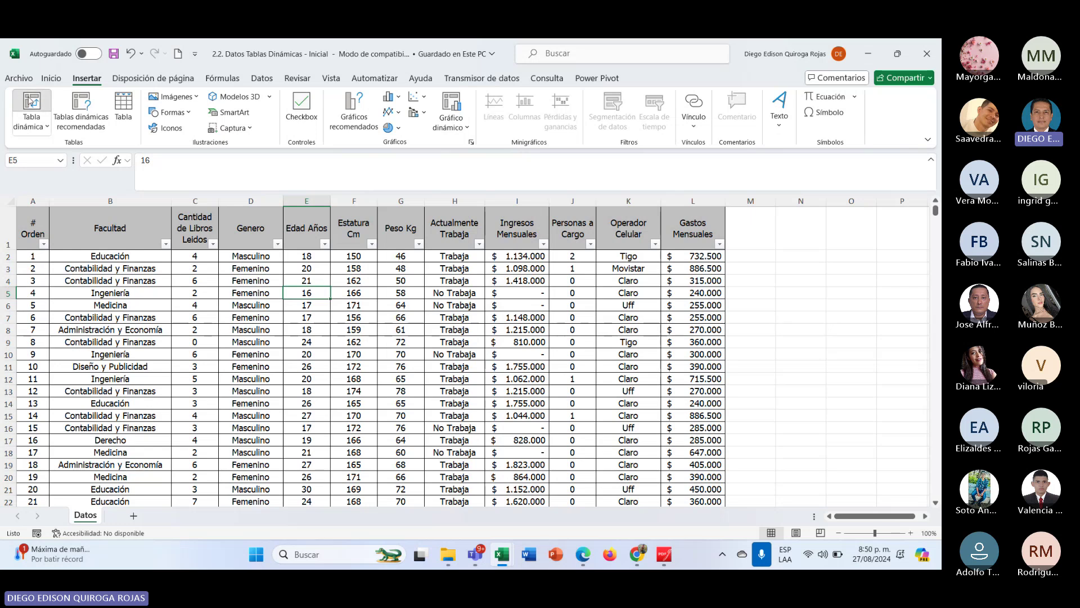
left_click(32, 101)
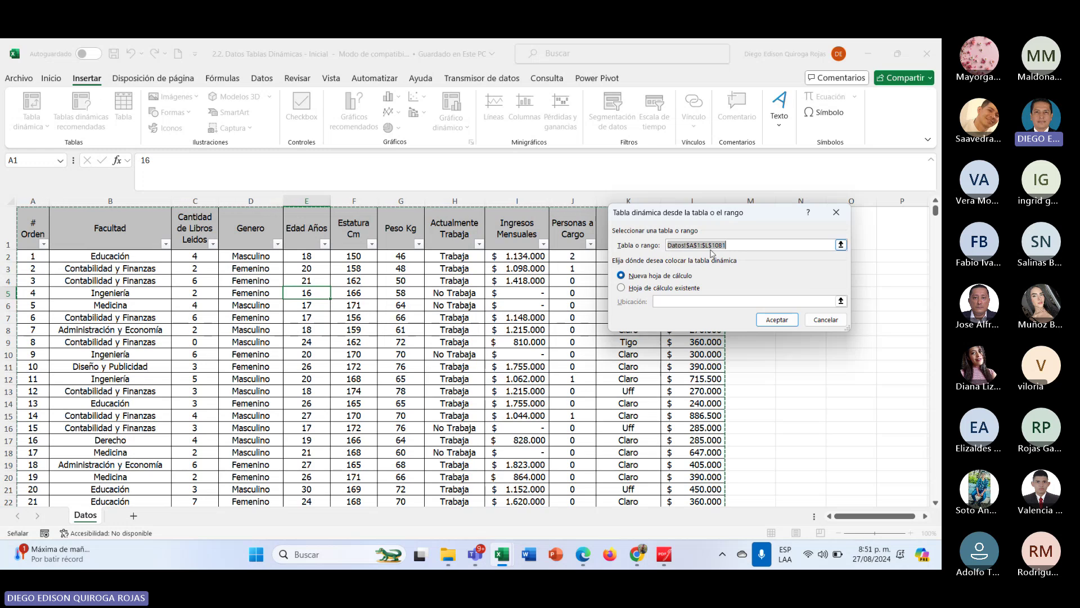
left_click(786, 321)
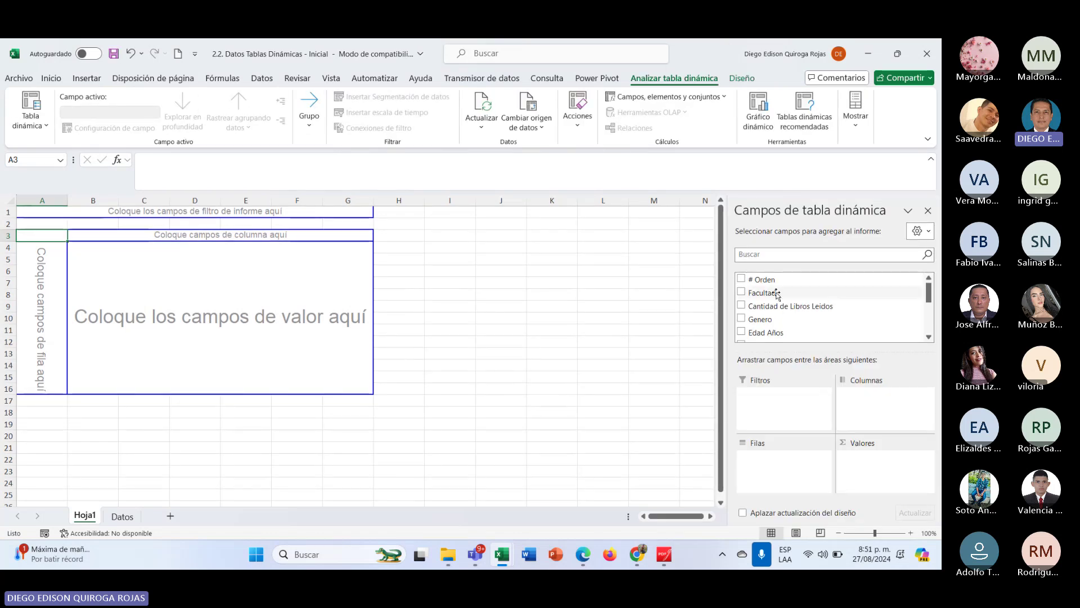
Place Facultad in the pivot table's rows and as a count in its values, and review the counts.
left_click_drag(770, 293, 776, 463)
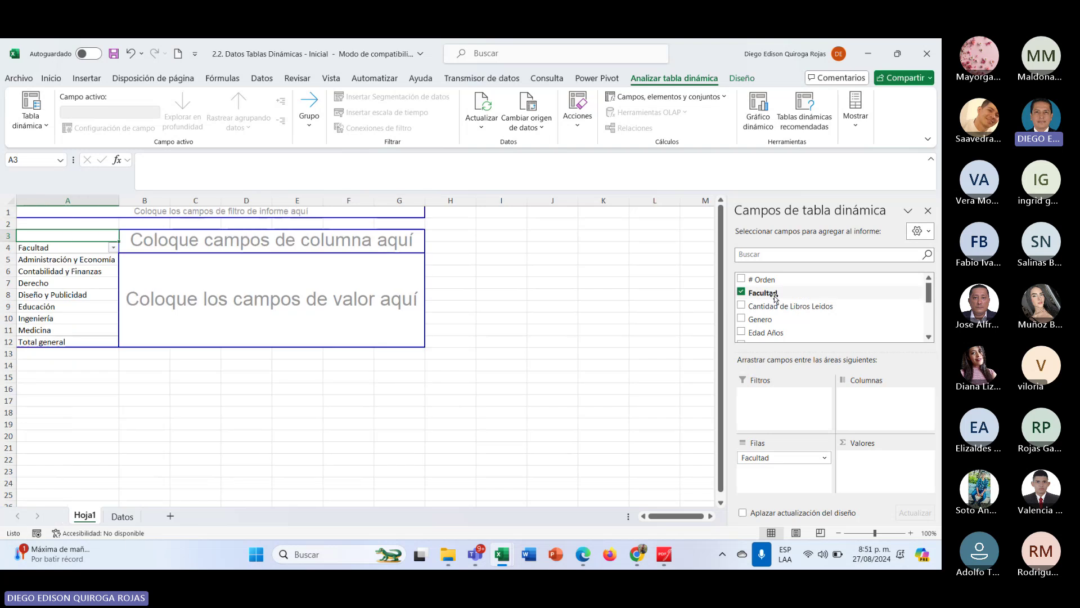
left_click_drag(768, 294, 869, 467)
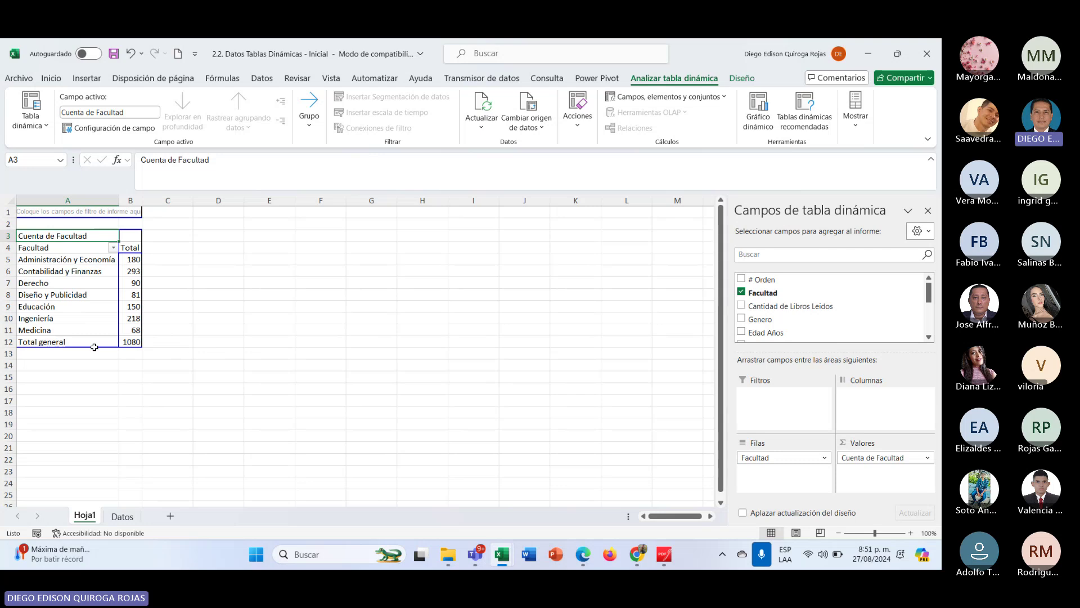
left_click(131, 342)
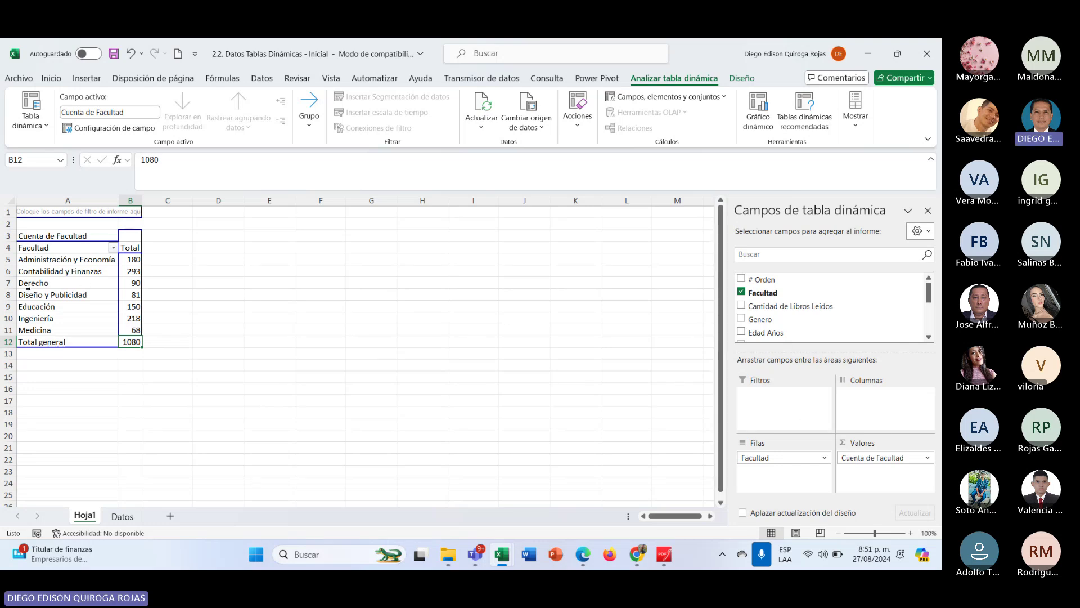
left_click(133, 283)
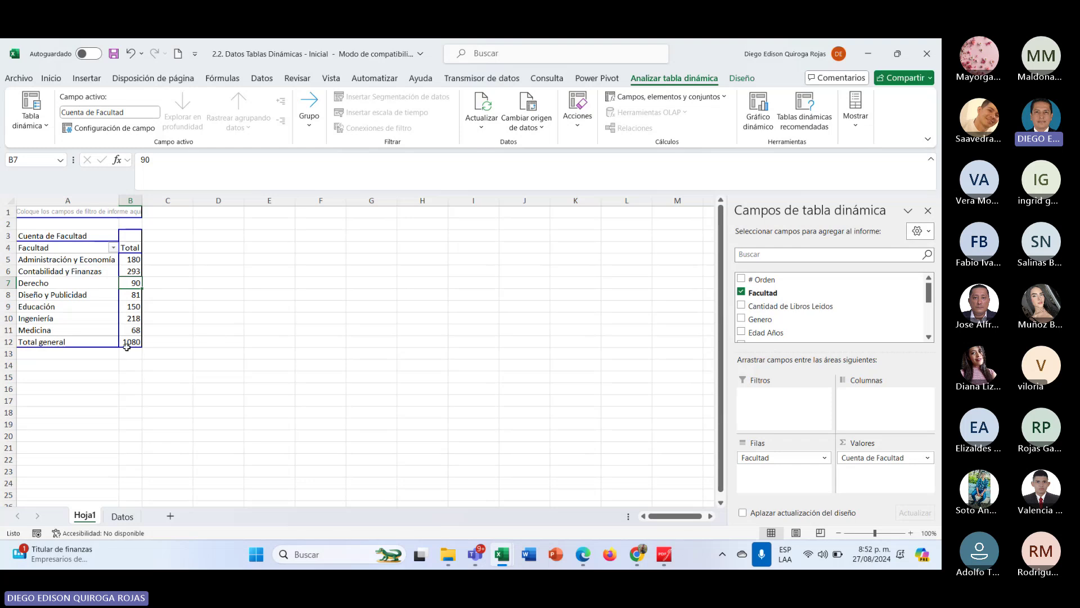
mouse_move(132, 344)
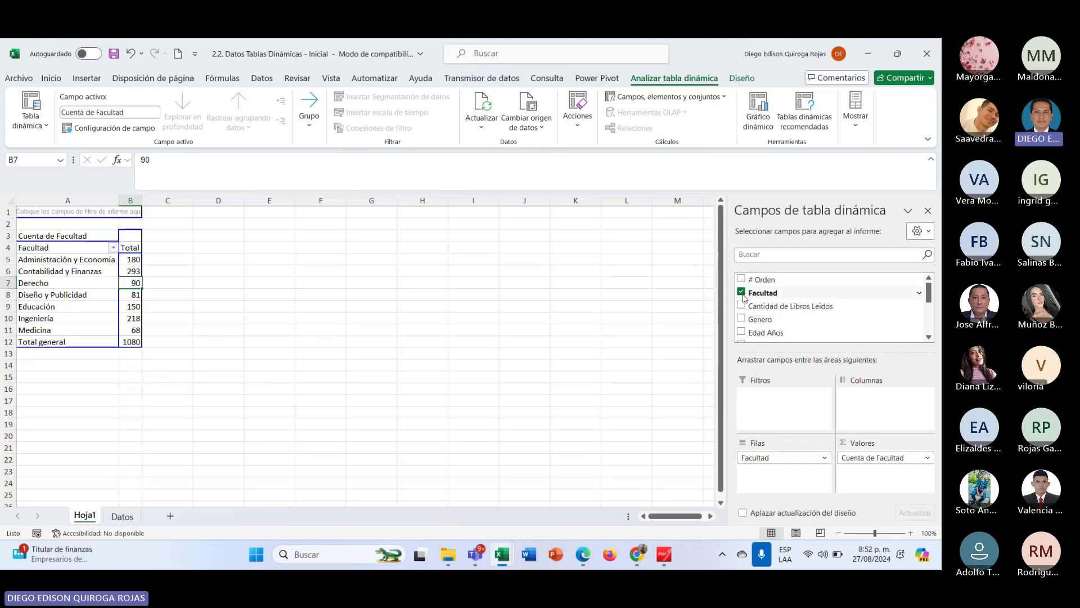
Add Facultad to the pivot table's values a second time, as another count column.
left_click_drag(762, 292, 886, 483)
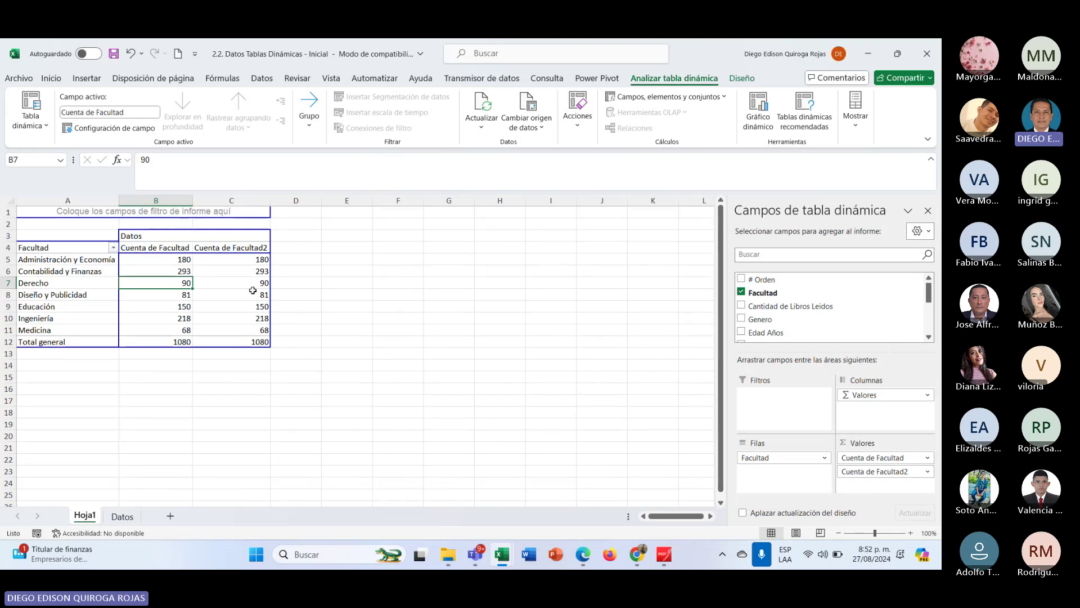
key("Right")
key("Down")
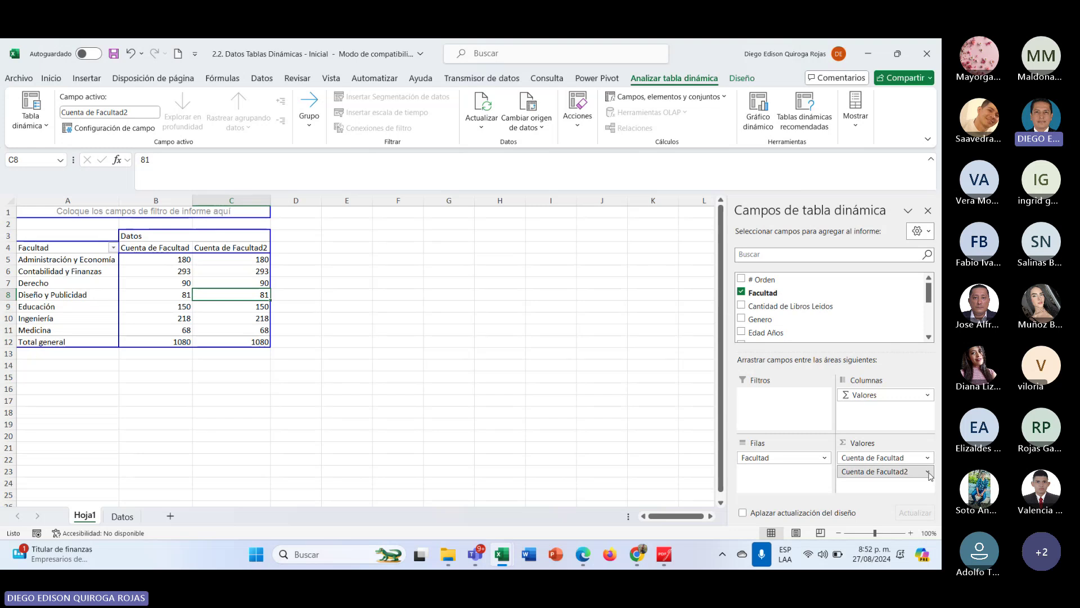
Show the values of the second Facultad count as % del total general and compare them with the counts.
left_click(929, 473)
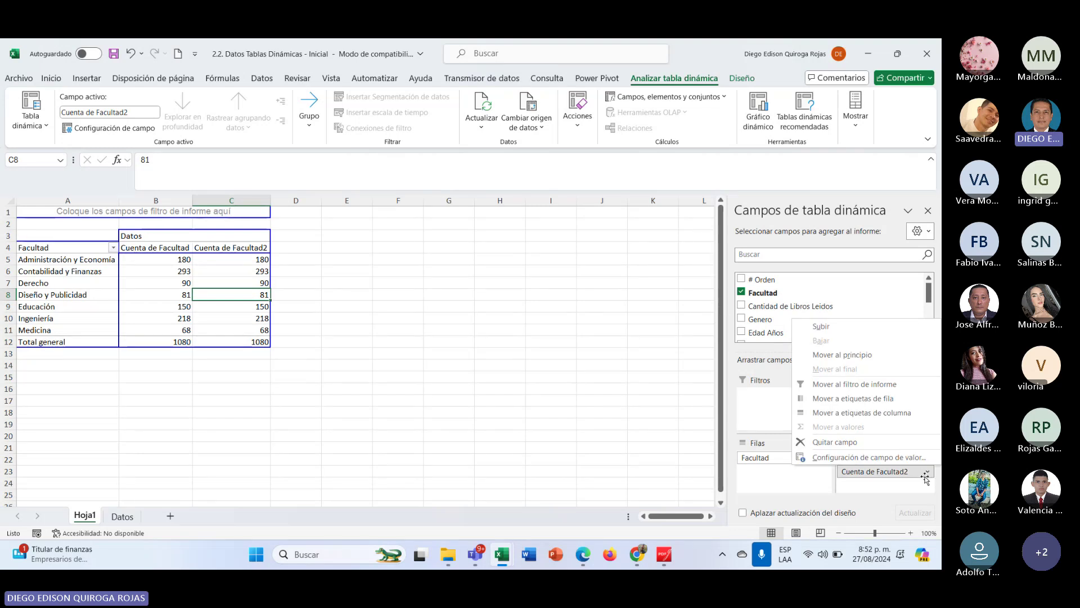
left_click(827, 457)
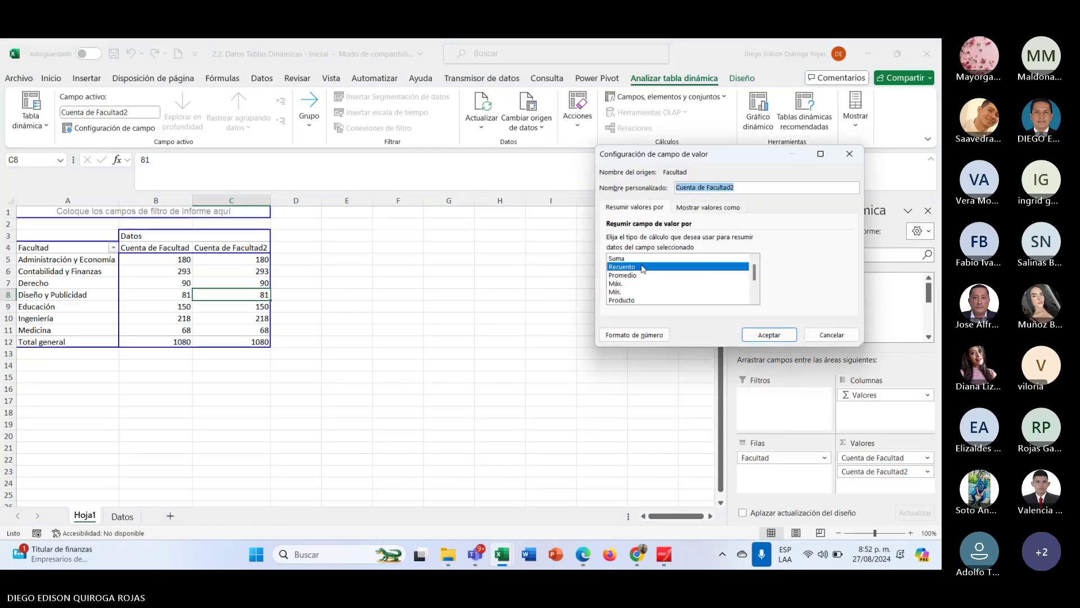
left_click(703, 208)
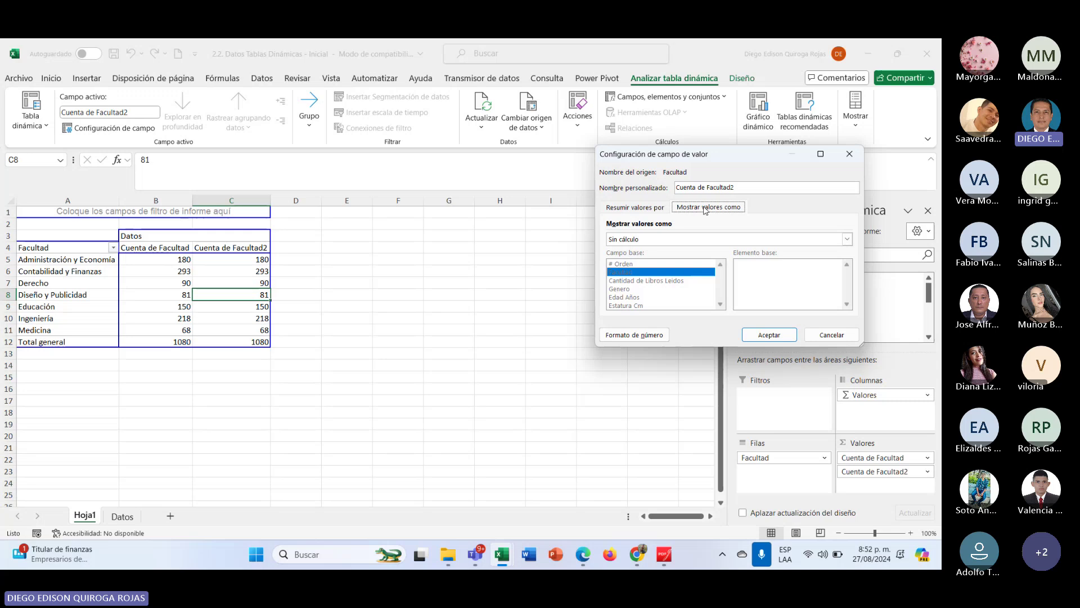
left_click(655, 241)
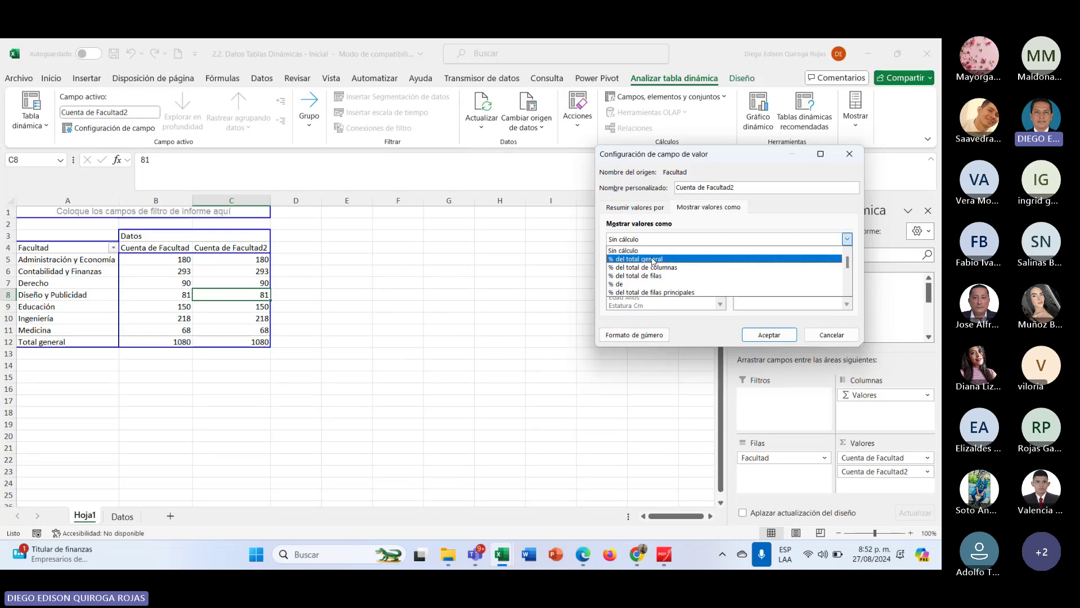
left_click(648, 259)
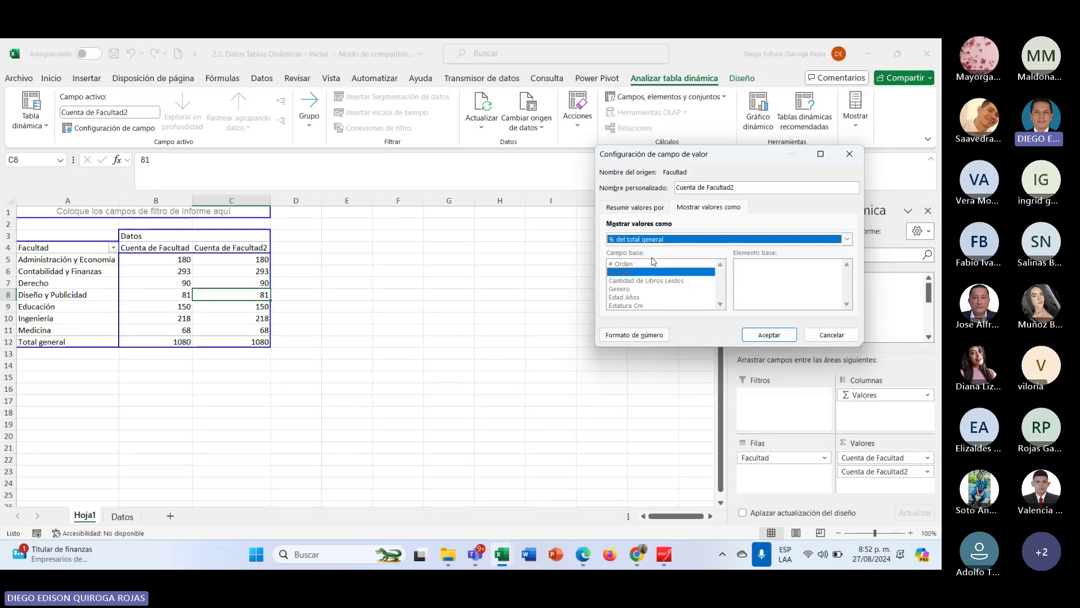
left_click(779, 335)
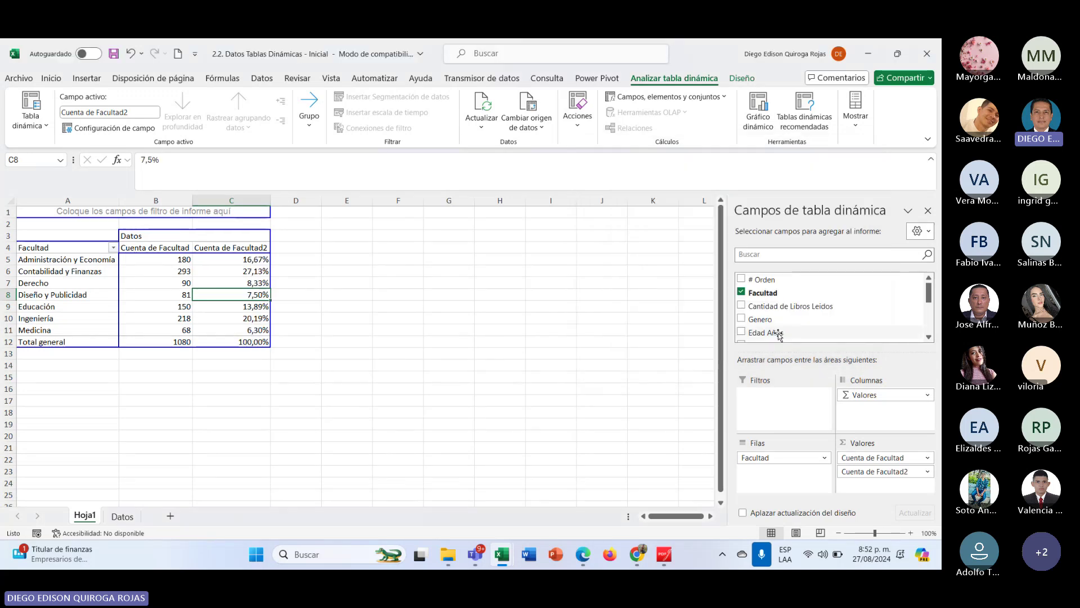
left_click(237, 261)
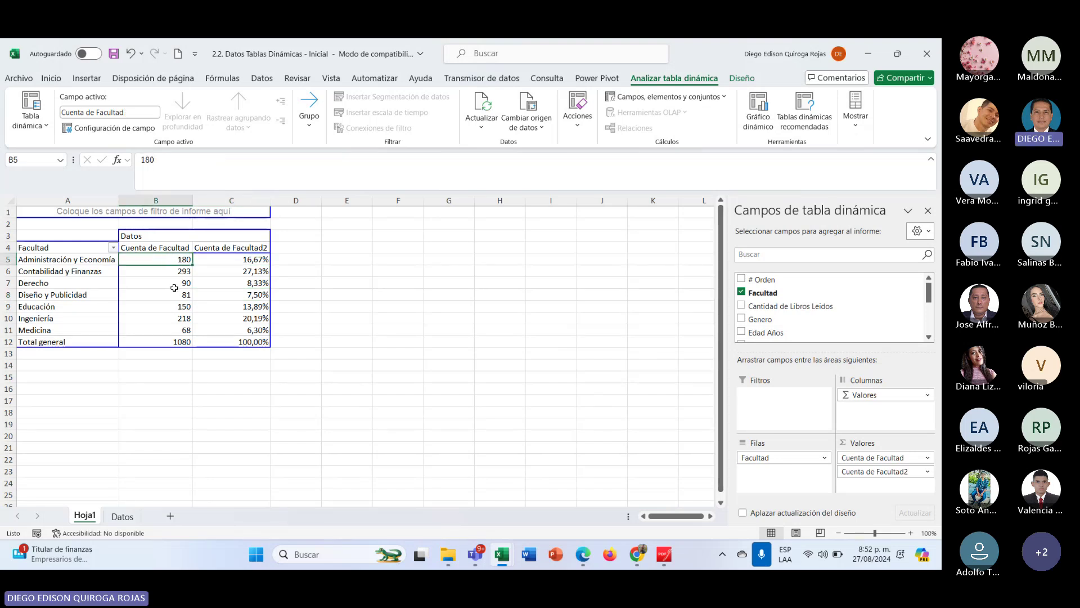
left_click(246, 329)
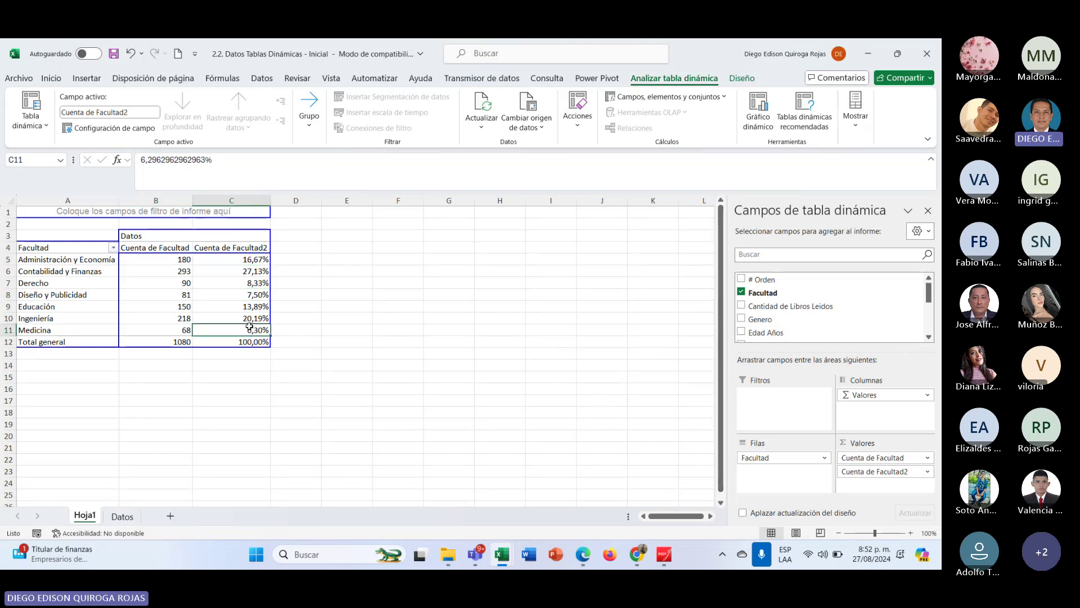
Rename the first count column's header in B4 as Frecuencia Absoluta.
left_click(141, 247)
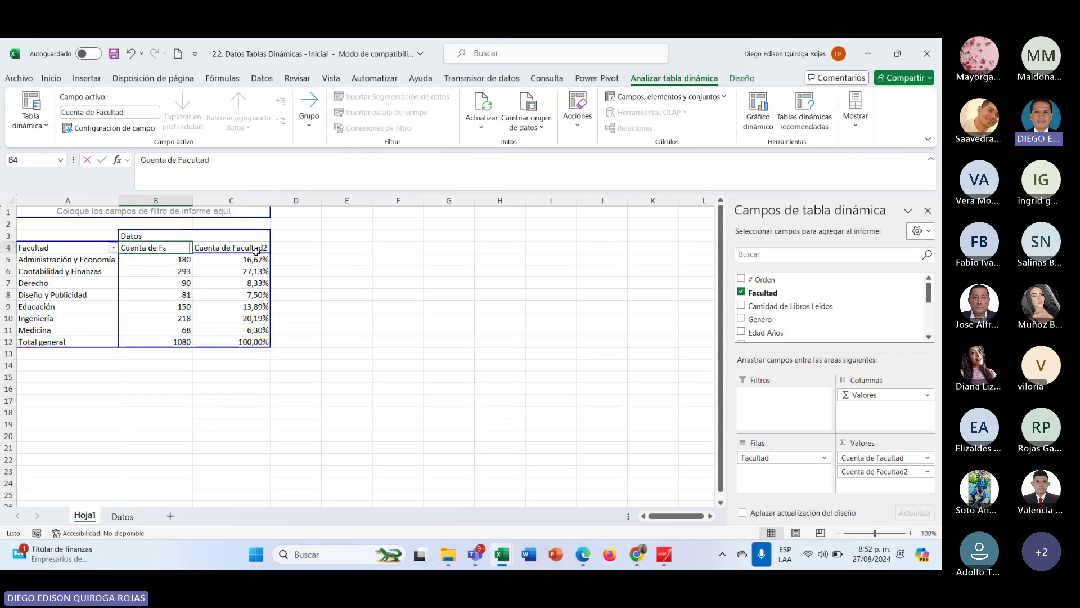
type("Frecuenci")
type("a Abso")
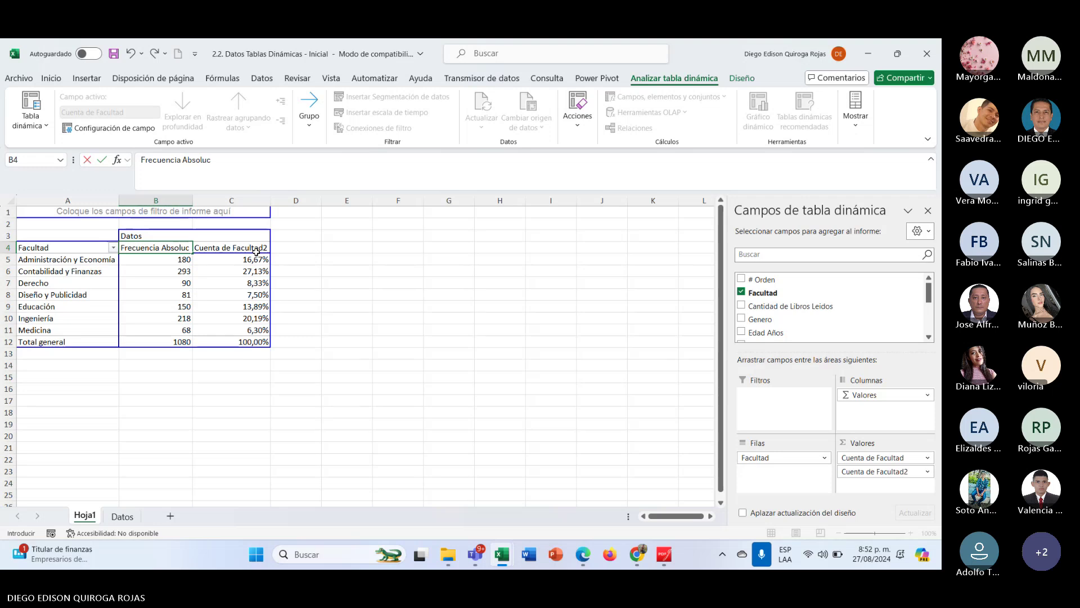
type("luta")
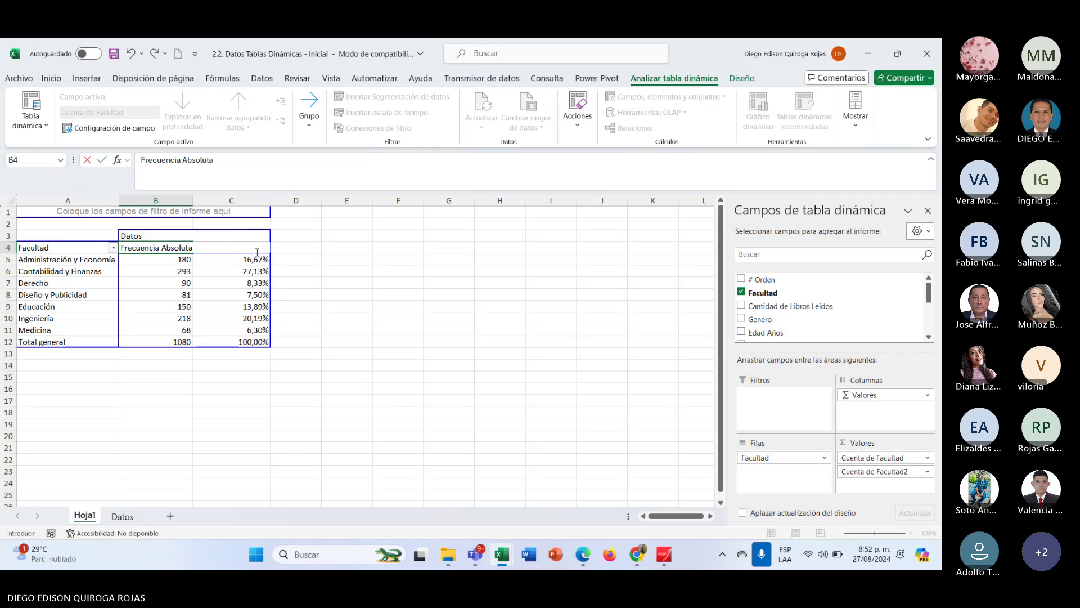
left_click(258, 255)
Rename the percentage column's header in C4 as Frecuencia Relativa.
left_click(257, 249)
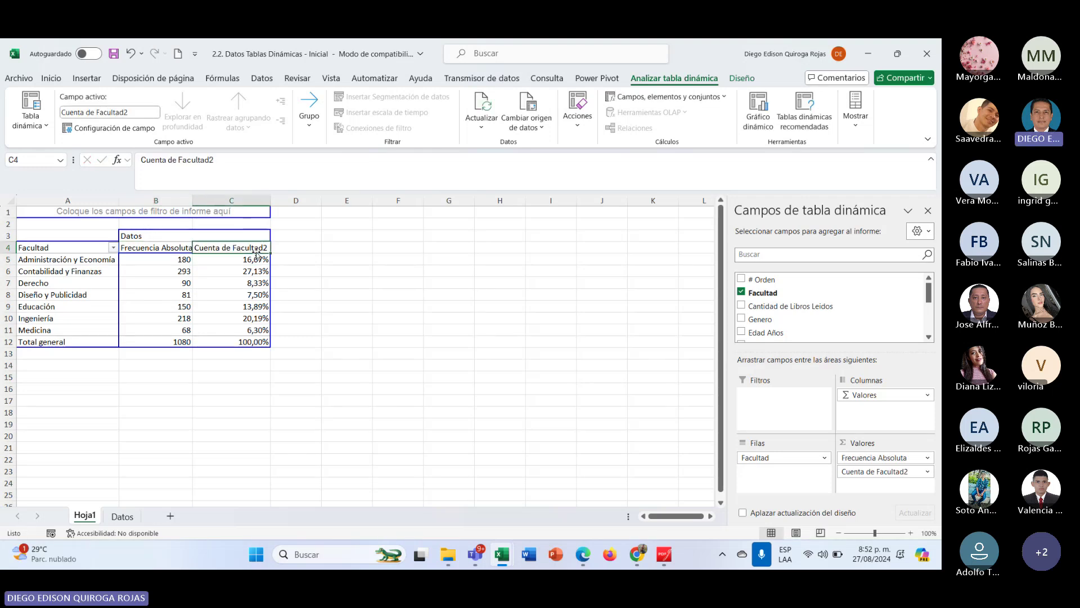
type("Fre")
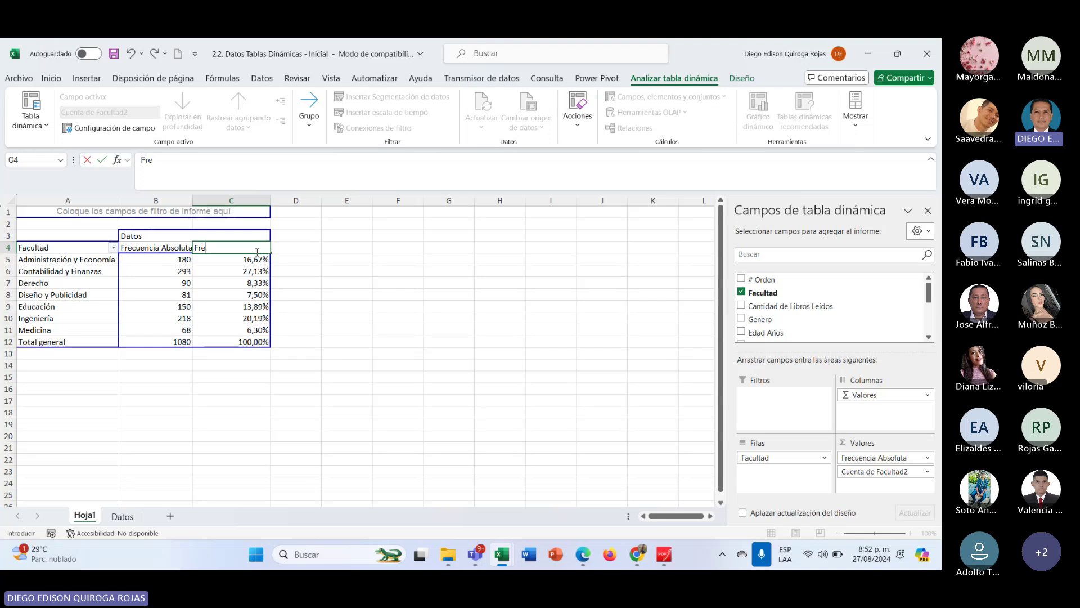
type("cuencia Rela")
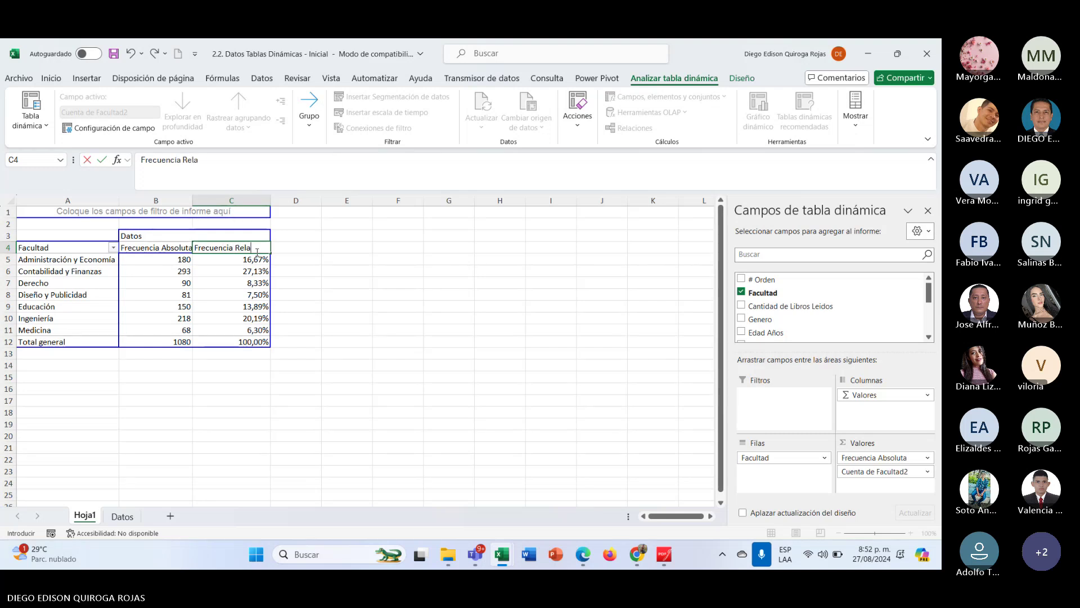
type("tiva")
key("Return")
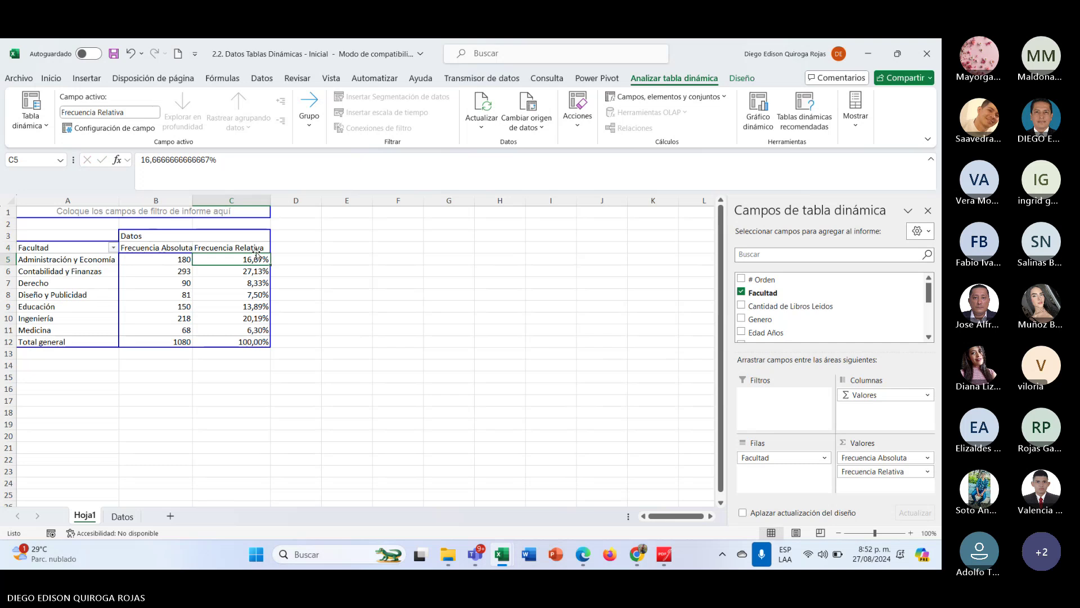
Check how the pivot table looks when it is not selected, and review the absolute frequencies per faculty.
left_click(306, 400)
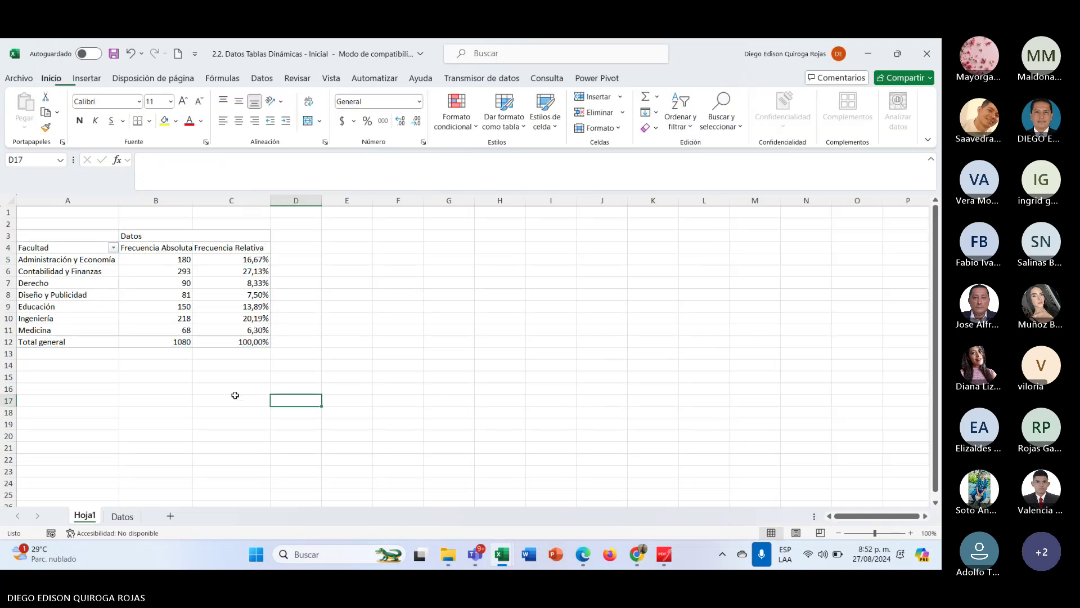
left_click(256, 295)
left_click(169, 286)
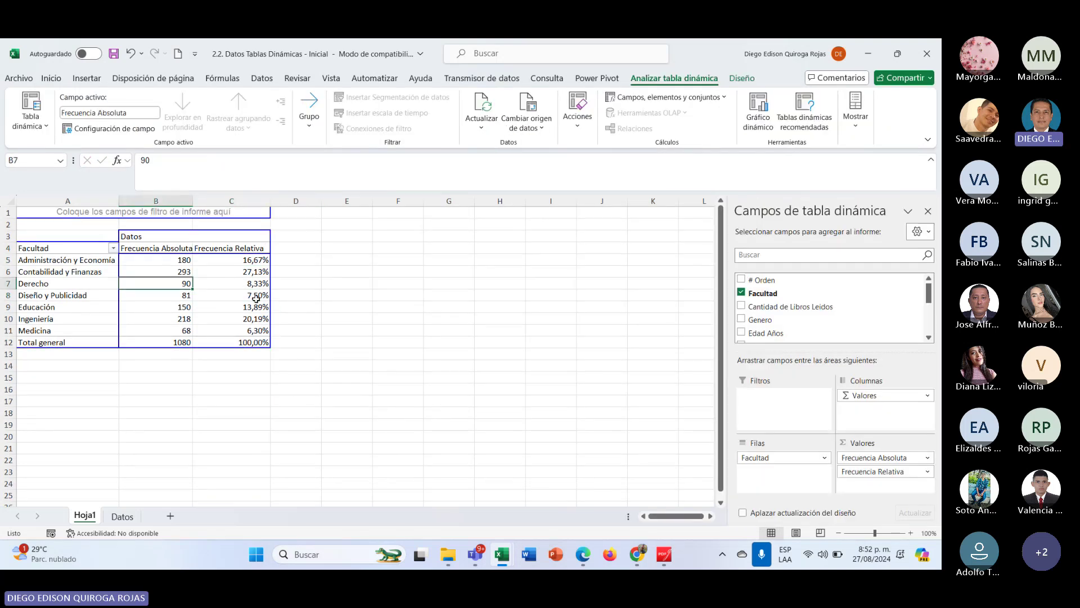
left_click(178, 260)
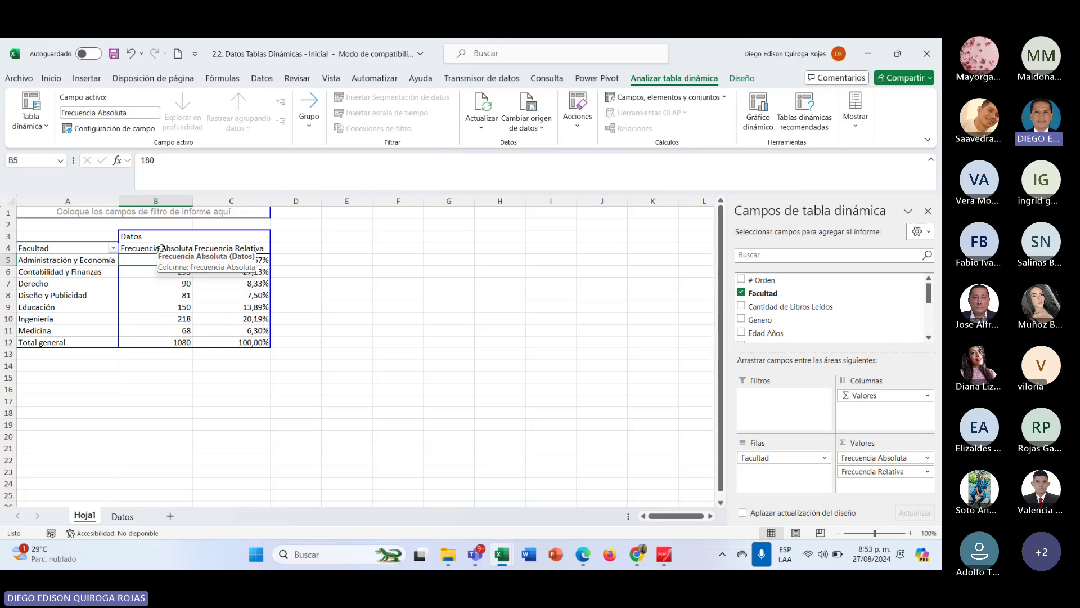
Wrap the text of the Frecuencia Absoluta and Frecuencia Relativa headers and centre them horizontally.
left_click_drag(163, 249, 231, 247)
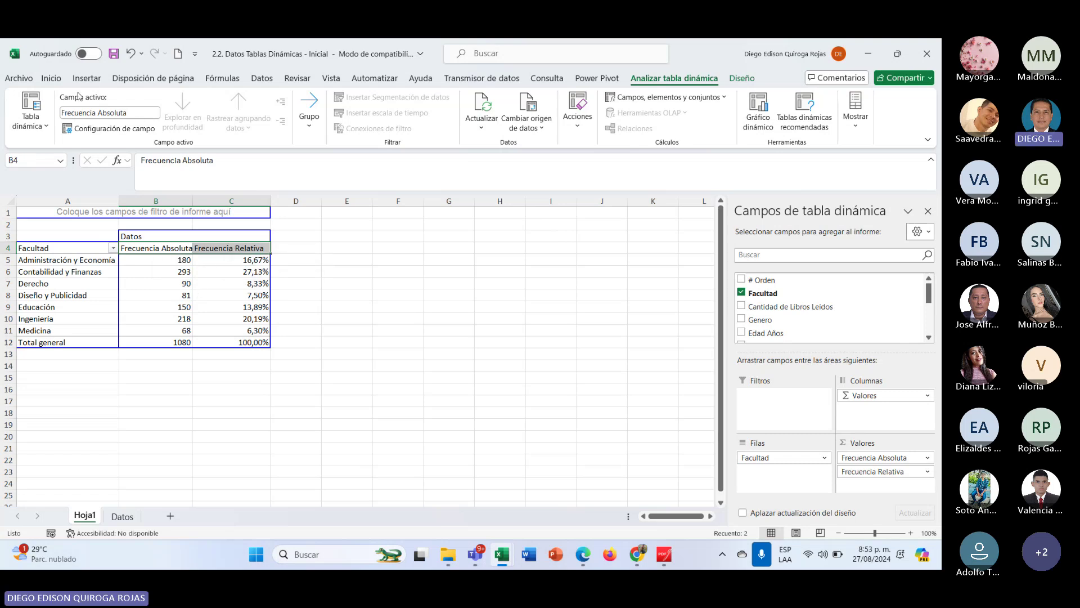
left_click(52, 78)
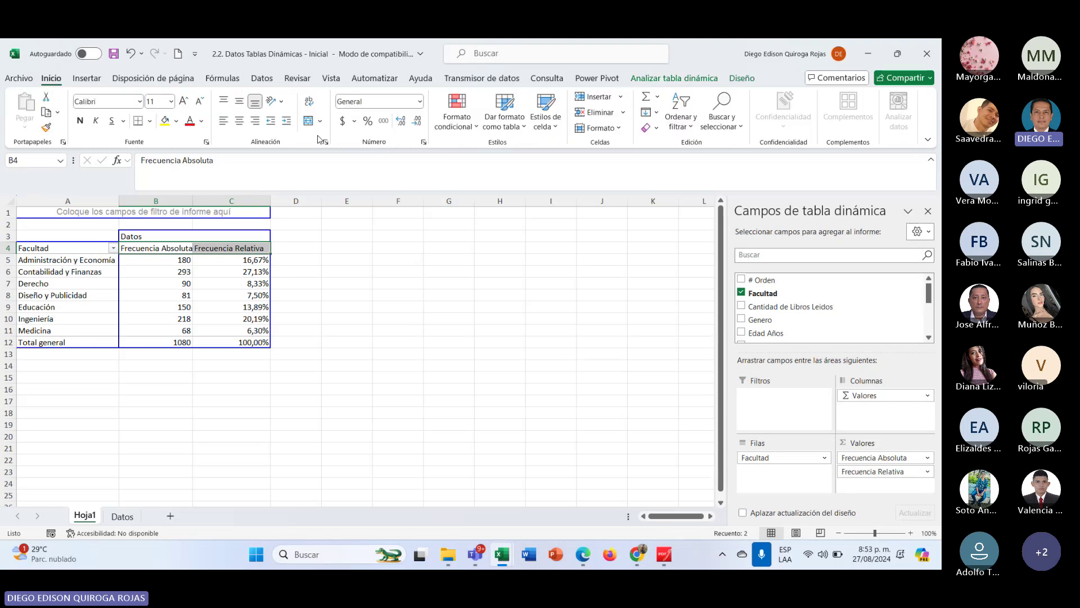
left_click(308, 101)
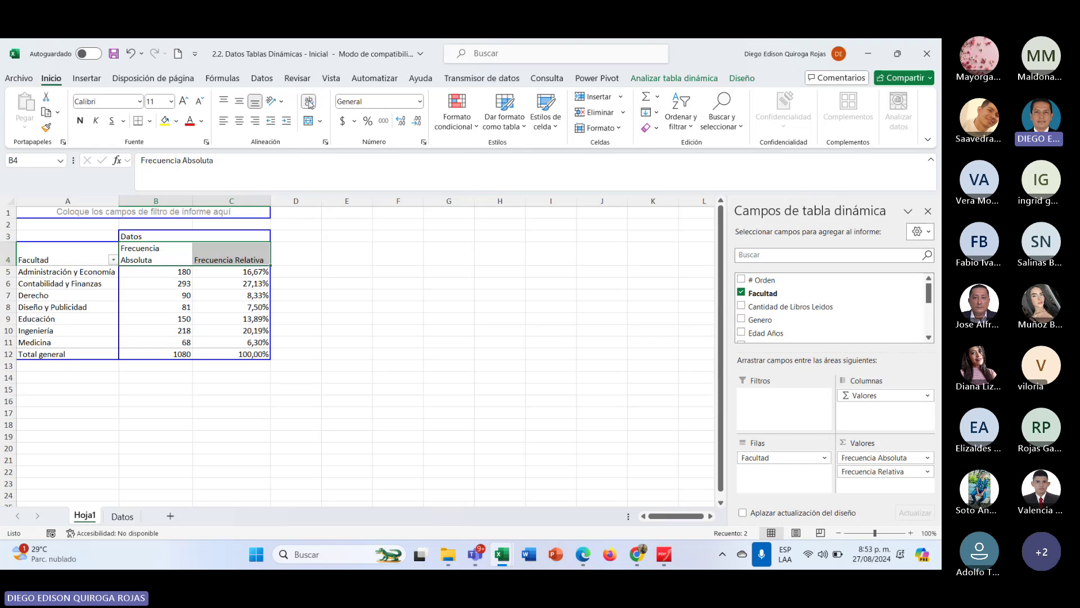
left_click(240, 121)
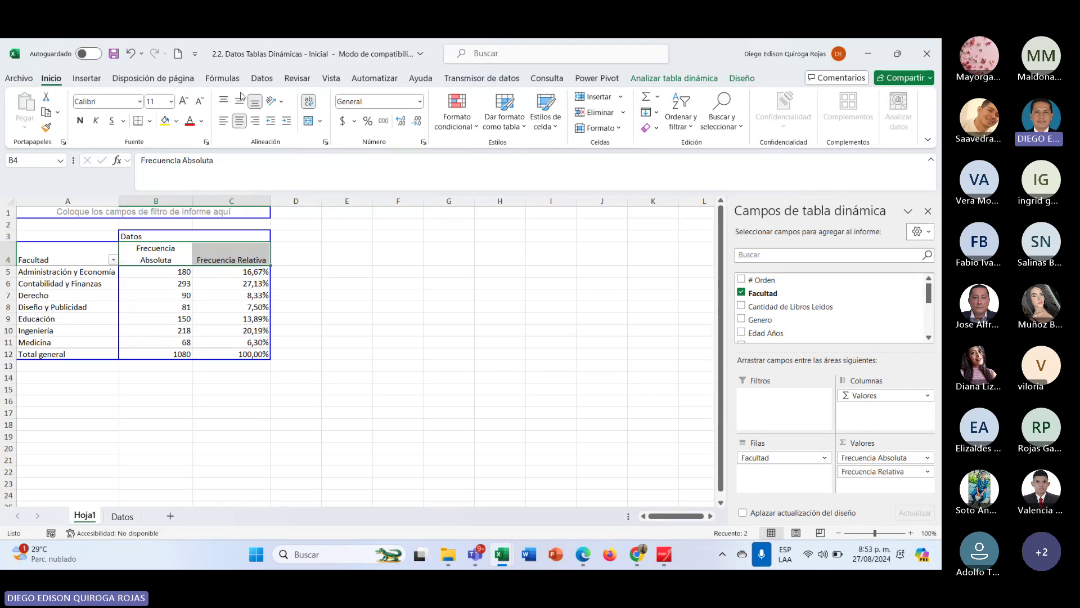
Centre the Frecuencia Absoluta and Frecuencia Relativa headers vertically and make them bold.
left_click(240, 101)
left_click(80, 121)
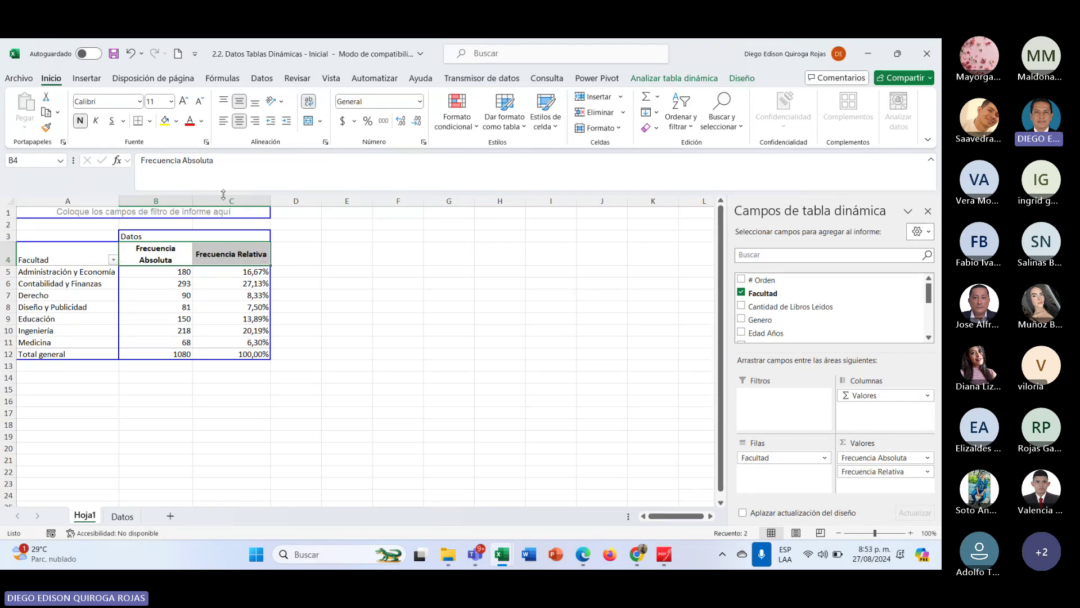
left_click_drag(215, 398, 215, 389)
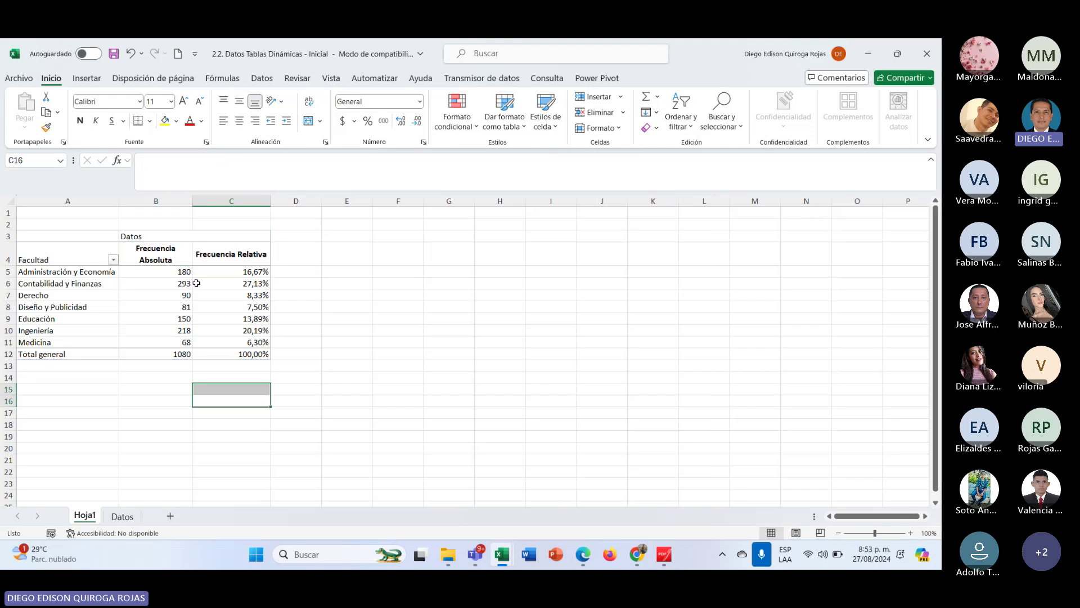
Centre the frequency values in B5:C12 horizontally and vertically.
left_click_drag(186, 272, 213, 353)
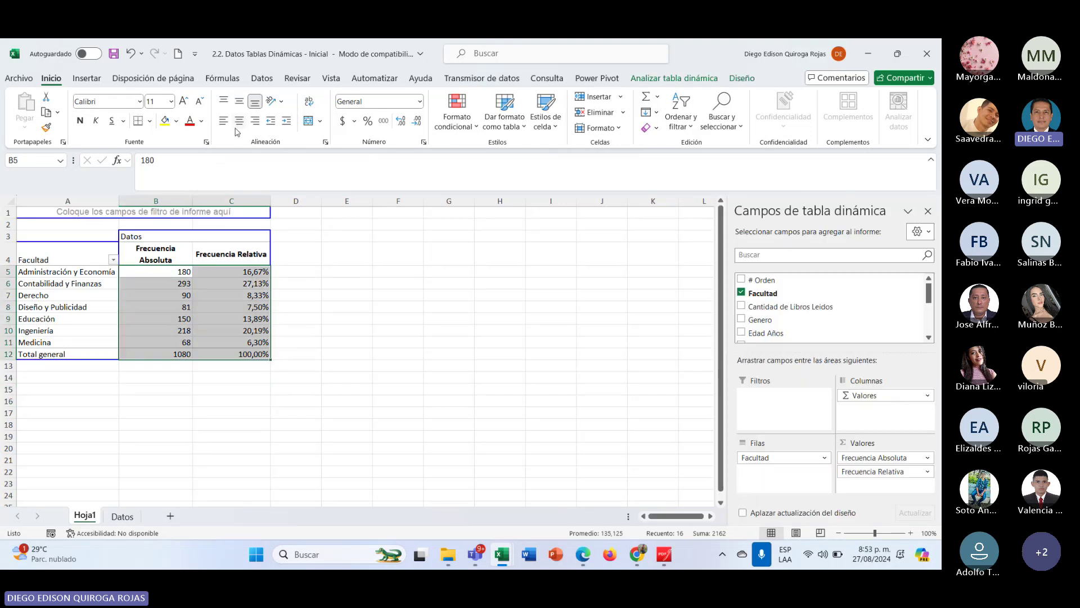
left_click(239, 120)
left_click(239, 101)
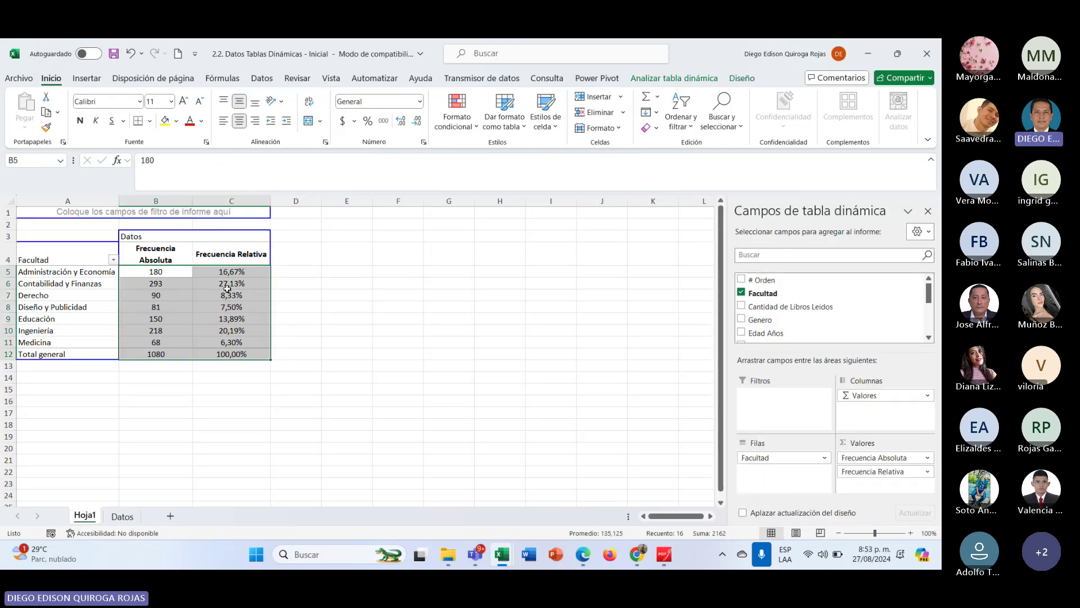
Narrow columns B and C to one equal width so both frequency headers wrap onto two lines.
left_click_drag(152, 198, 225, 195)
right_click(225, 197)
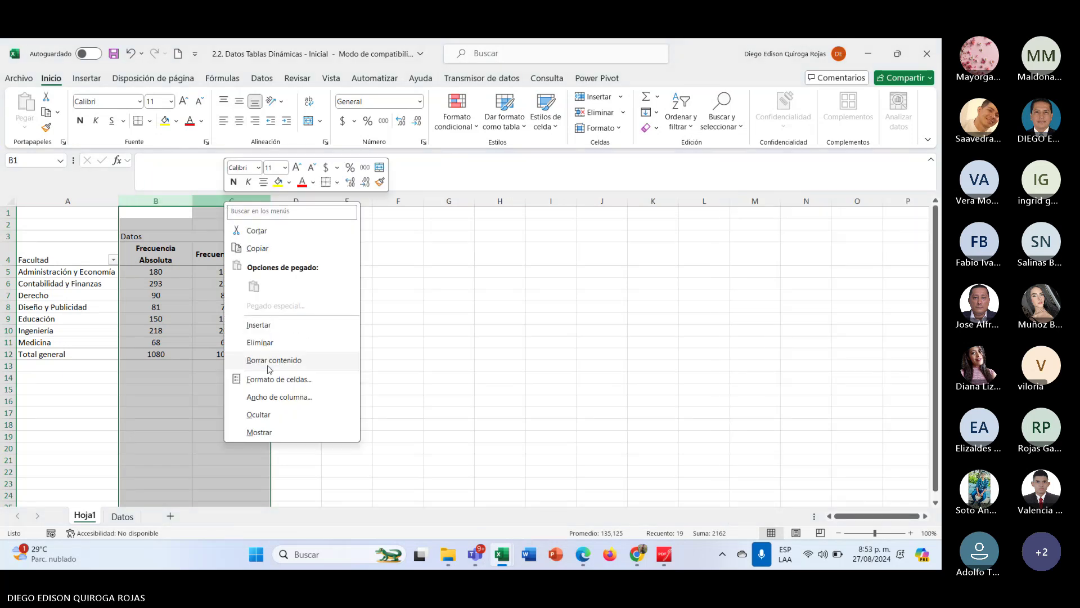
left_click(275, 397)
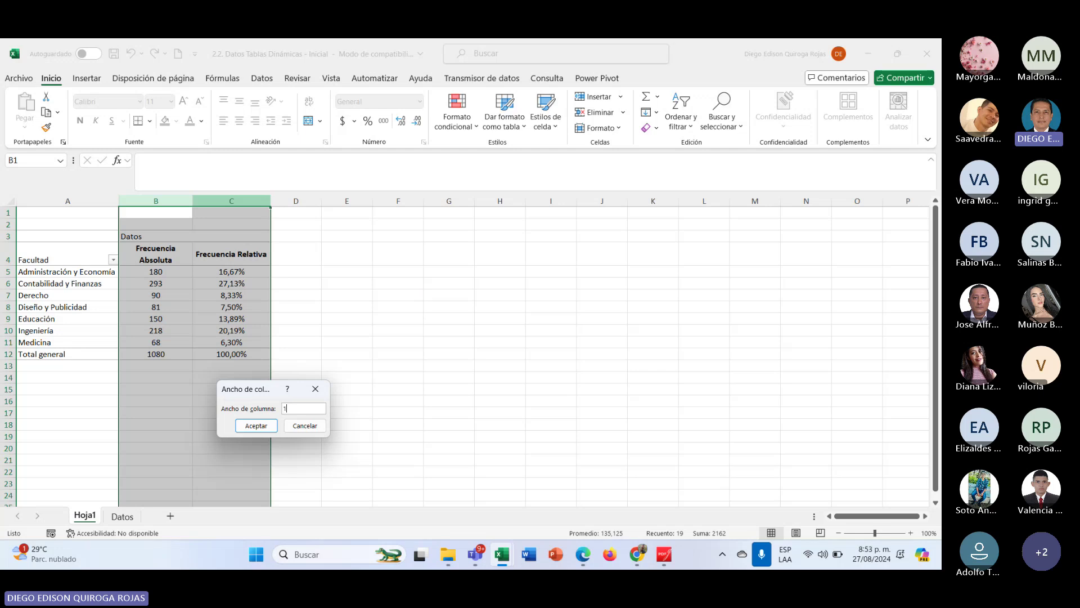
key("BackSpace")
key("Return")
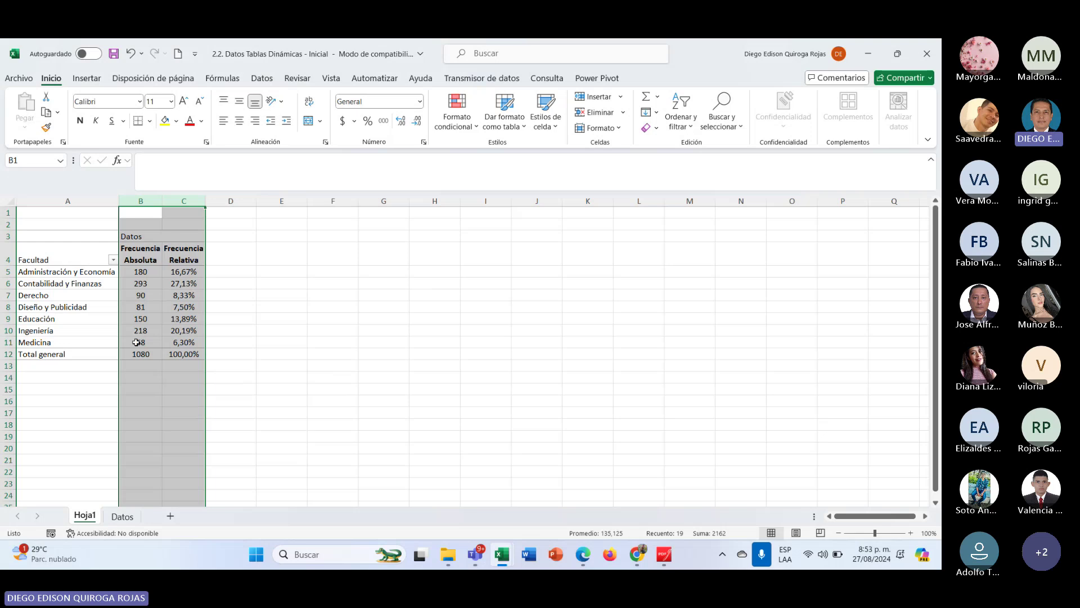
left_click(349, 343)
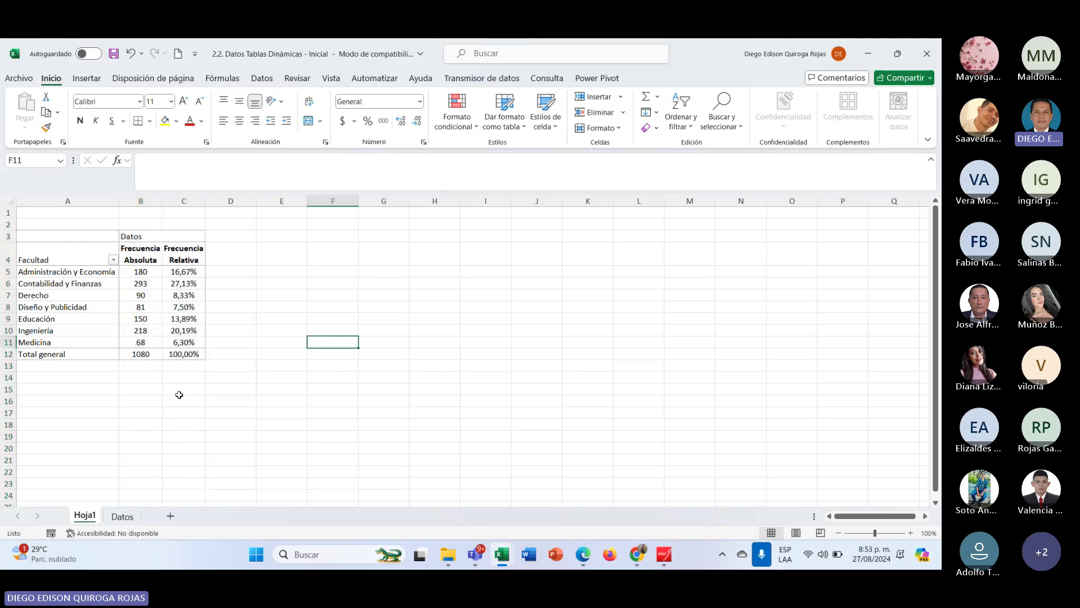
left_click(156, 318)
left_click(319, 339)
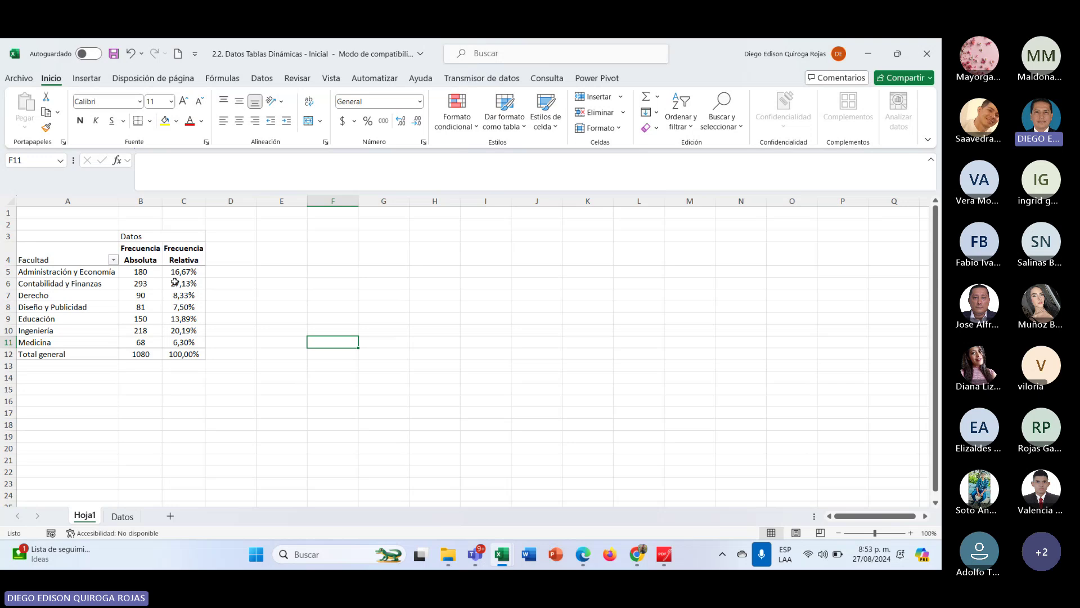
Make the Total general row bold across A12:C12.
mouse_move(175, 282)
left_click(72, 353)
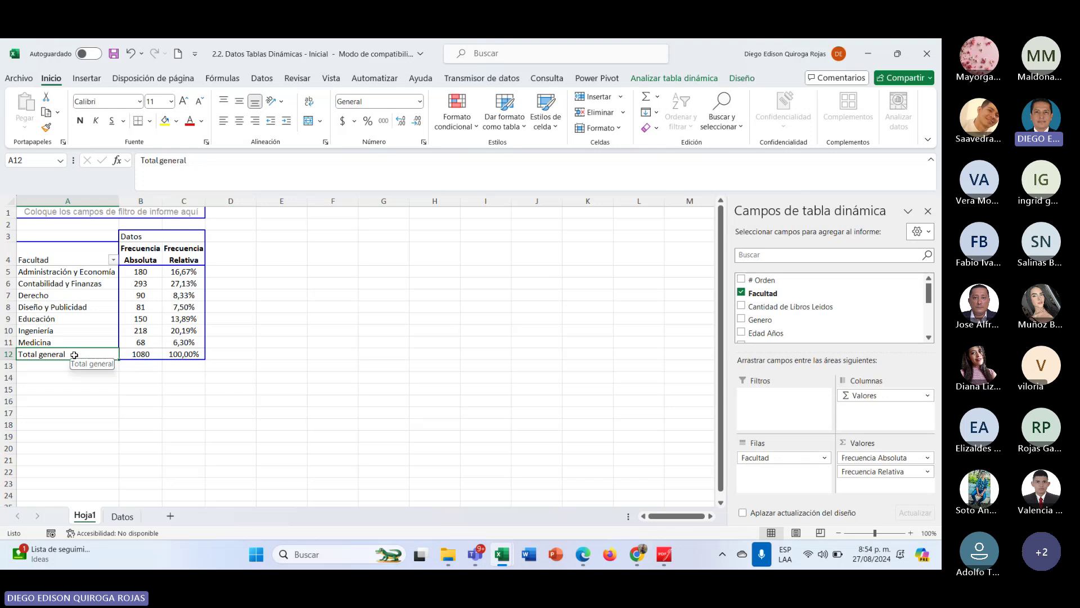
left_click(62, 350)
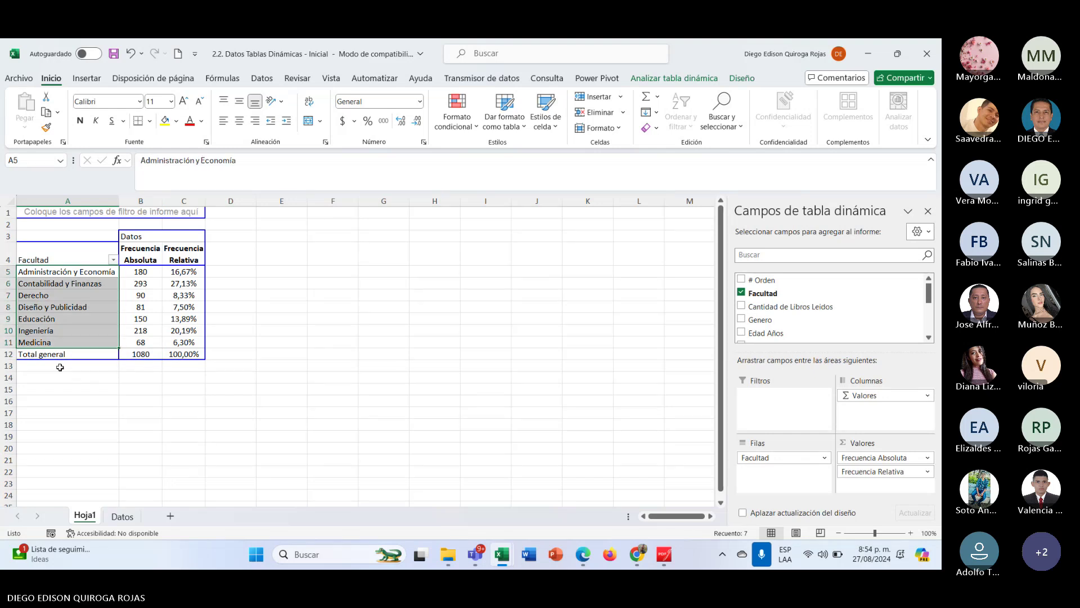
left_click_drag(59, 355, 186, 354)
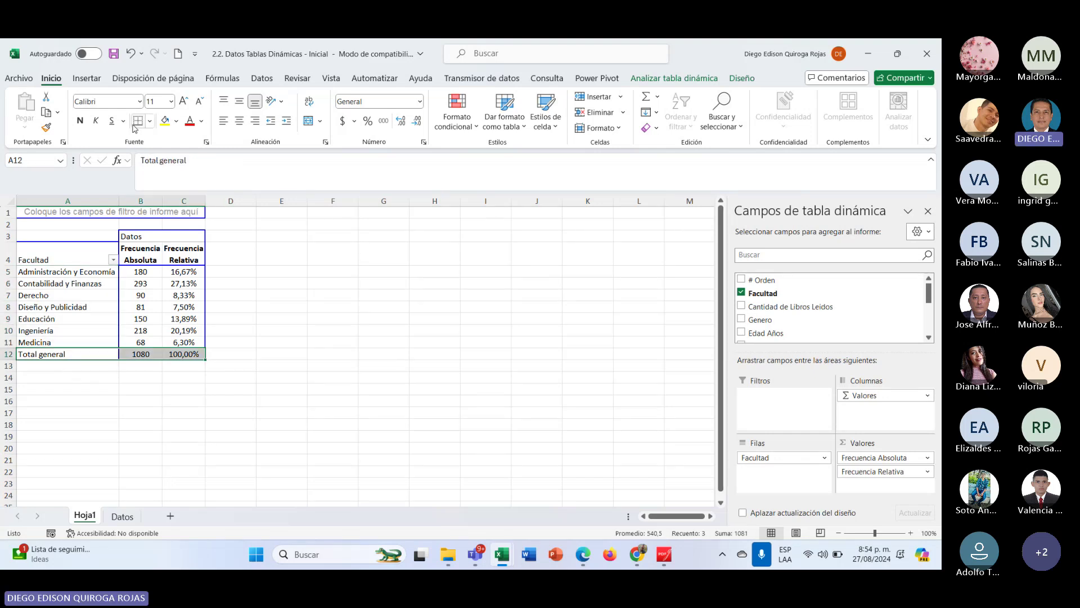
left_click(80, 121)
left_click(334, 342)
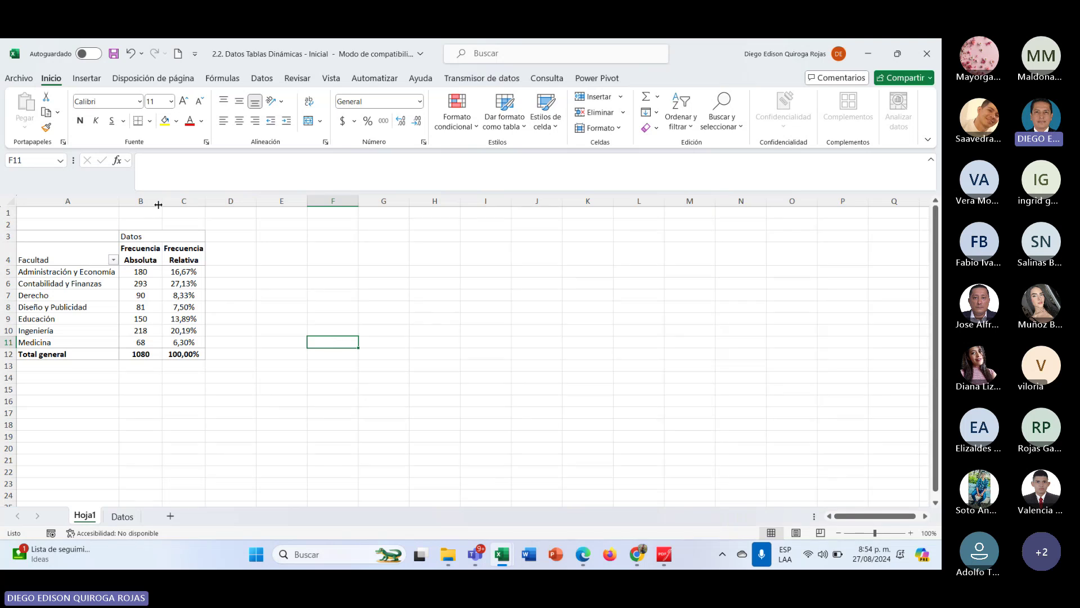
Centre the Facultad header in A4 horizontally and vertically and make it bold.
left_click(73, 258)
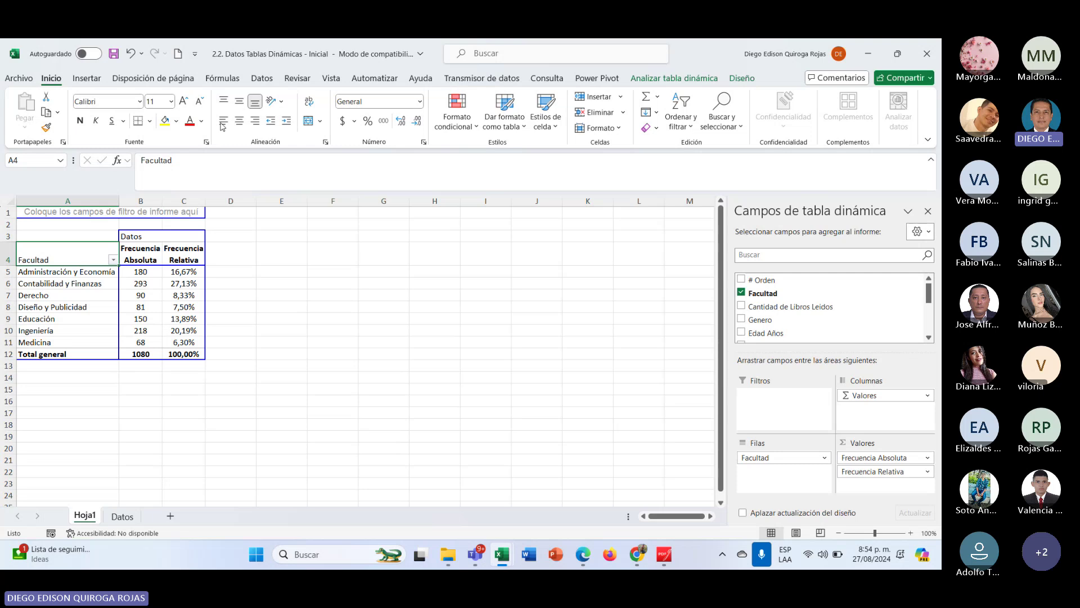
left_click(239, 120)
left_click(240, 101)
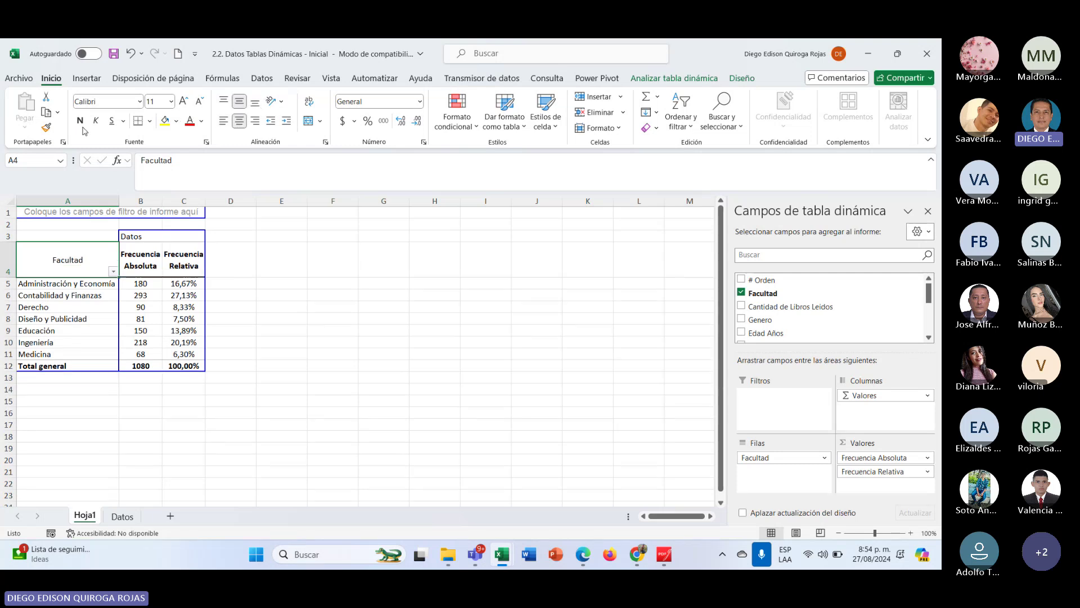
left_click(281, 319)
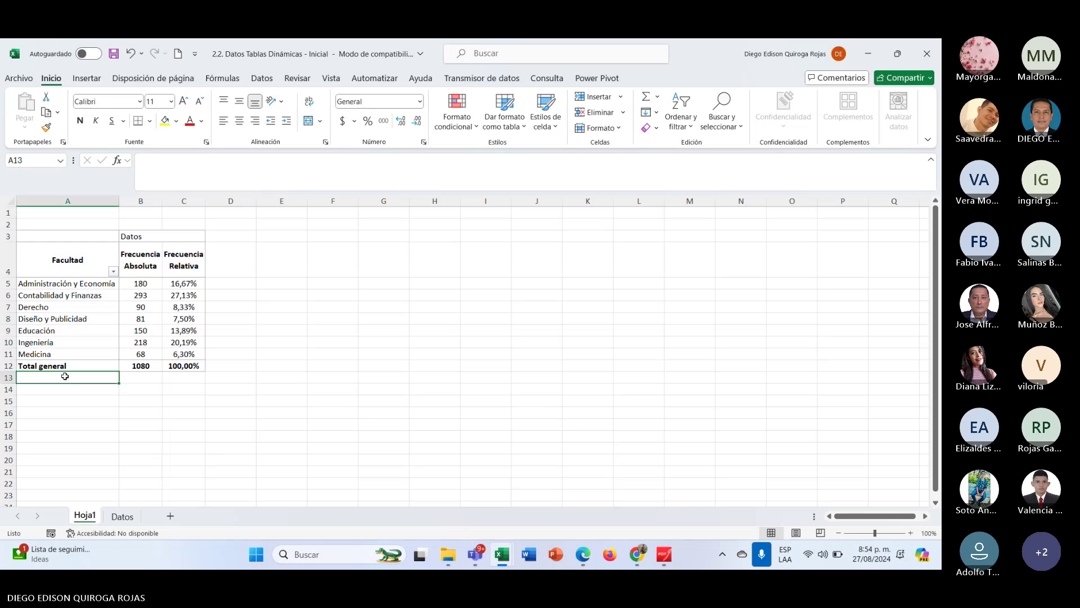
Apply borders to every cell of the pivot table range A4:C12.
left_click_drag(59, 365, 177, 253)
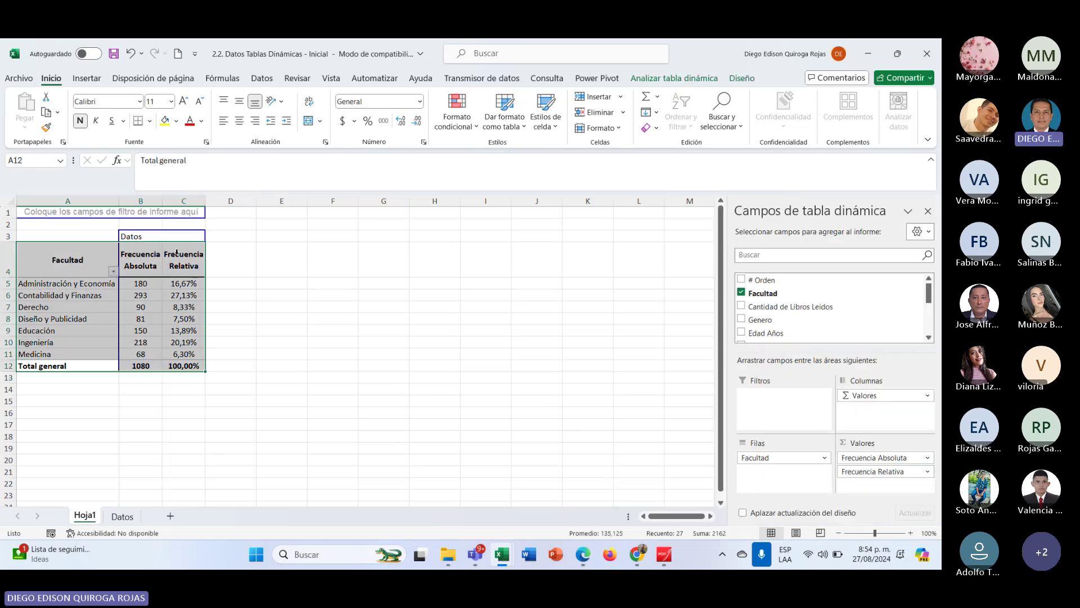
left_click(149, 121)
left_click(160, 248)
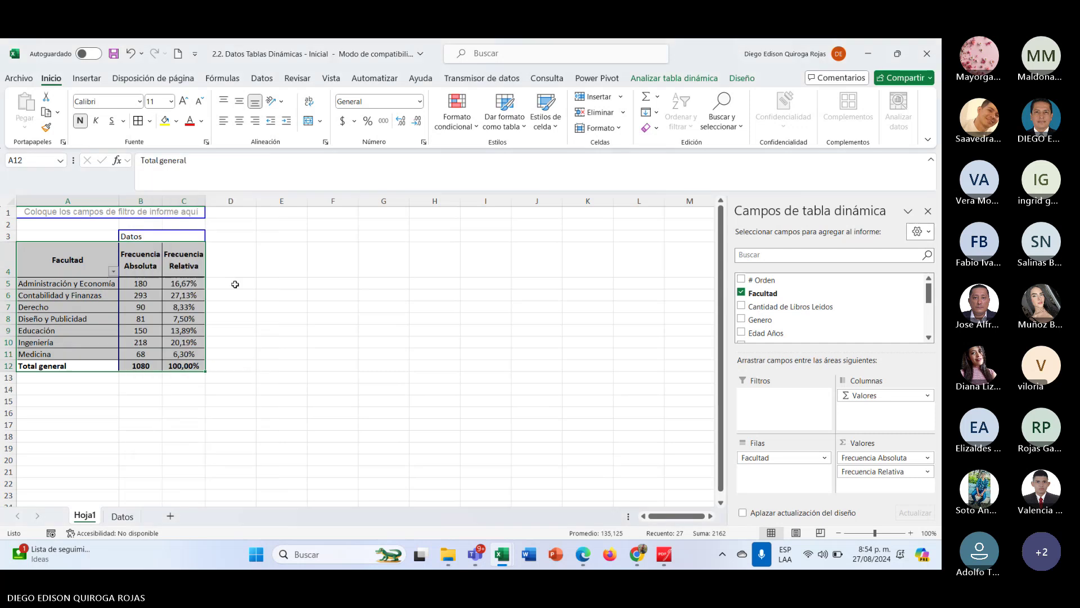
left_click(293, 307)
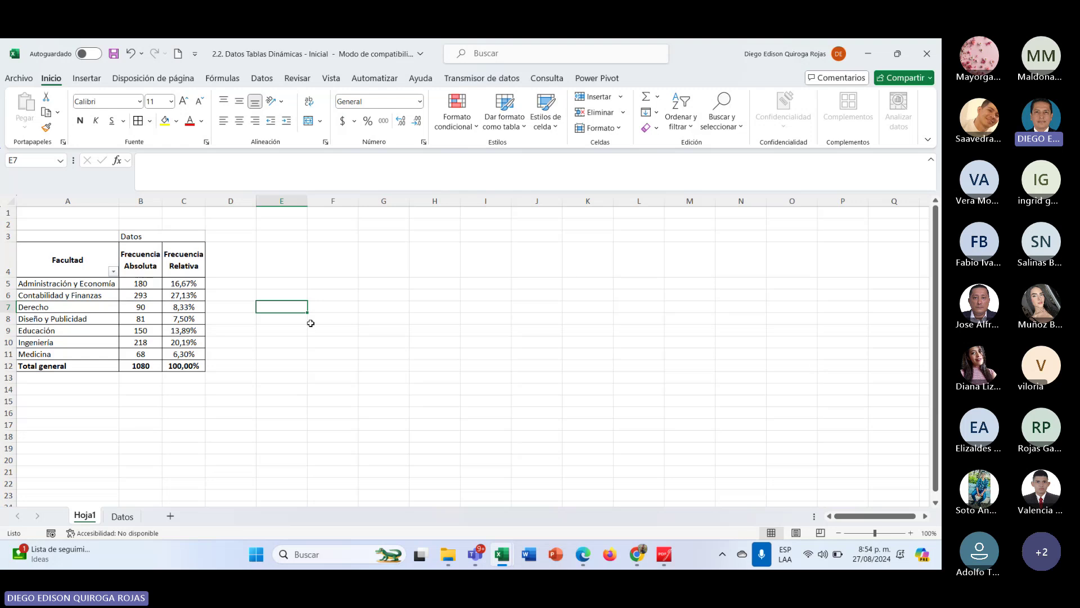
Add Genero as a column field above the values to split each faculty's frequencies by gender.
left_click(156, 333)
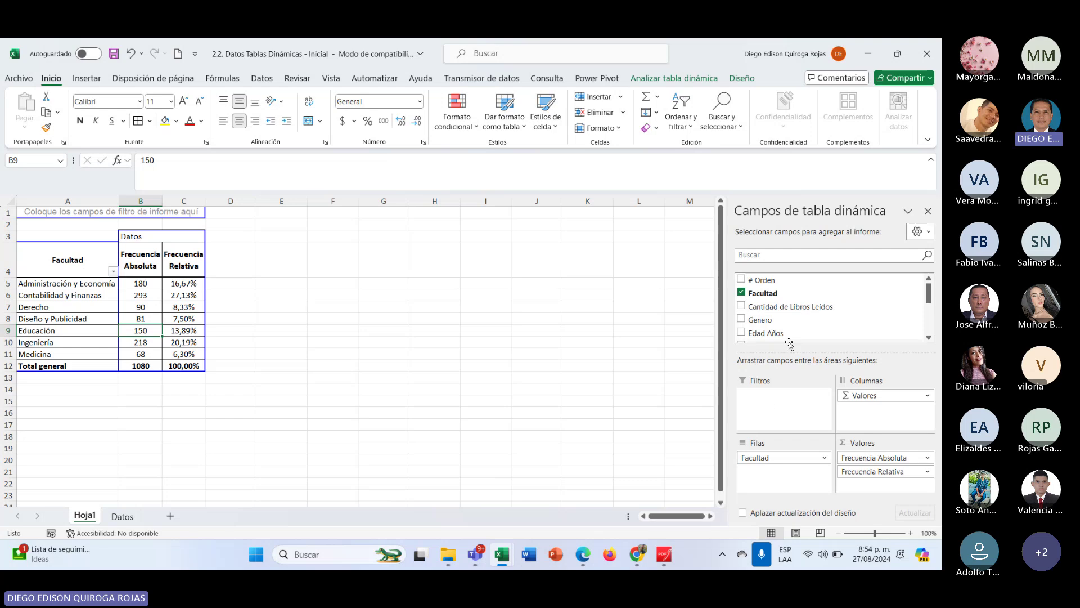
left_click_drag(762, 322, 895, 400)
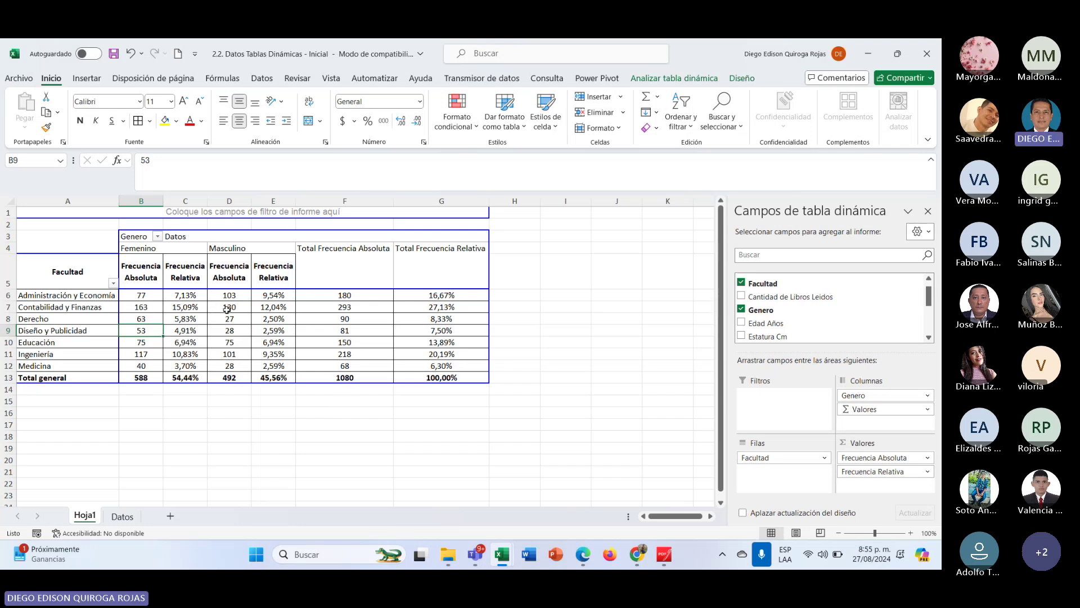
mouse_move(227, 309)
Re-add Genero as a row field and move it to the column fields below Valores.
left_click(741, 309)
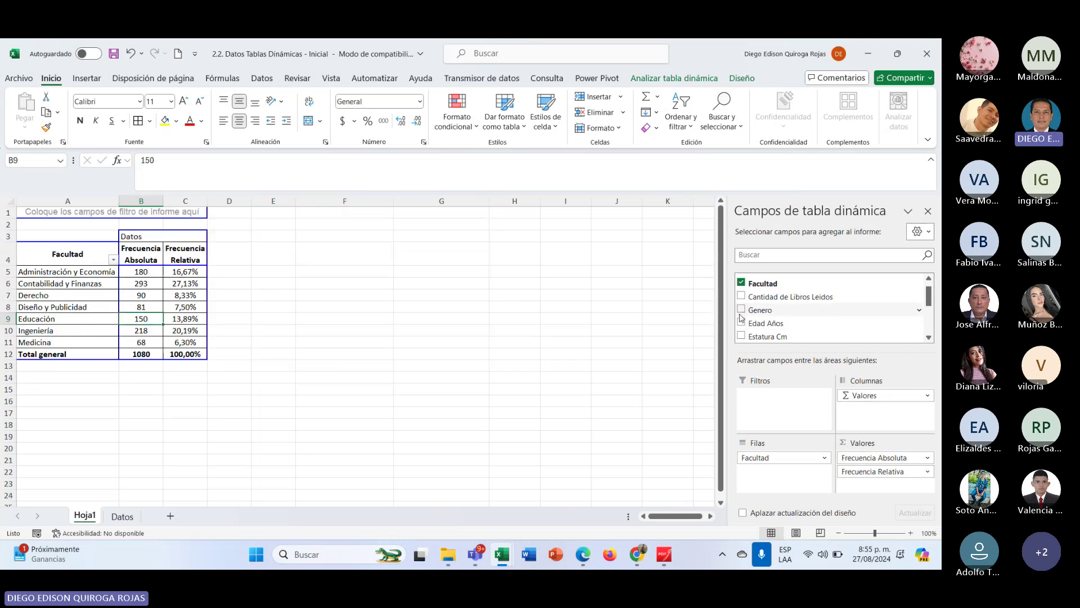
left_click(741, 311)
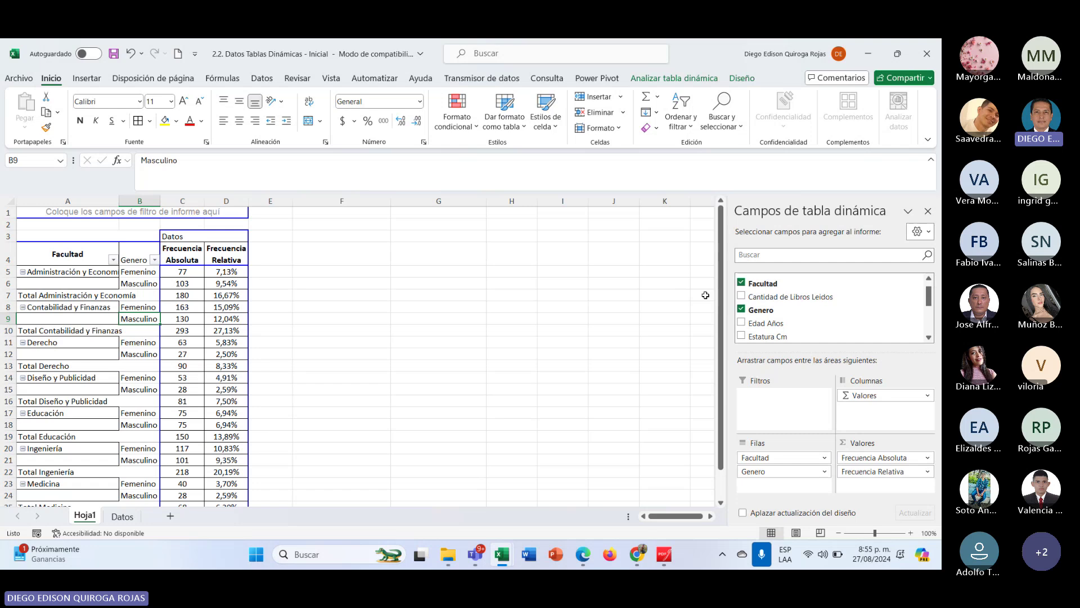
left_click_drag(752, 313, 867, 410)
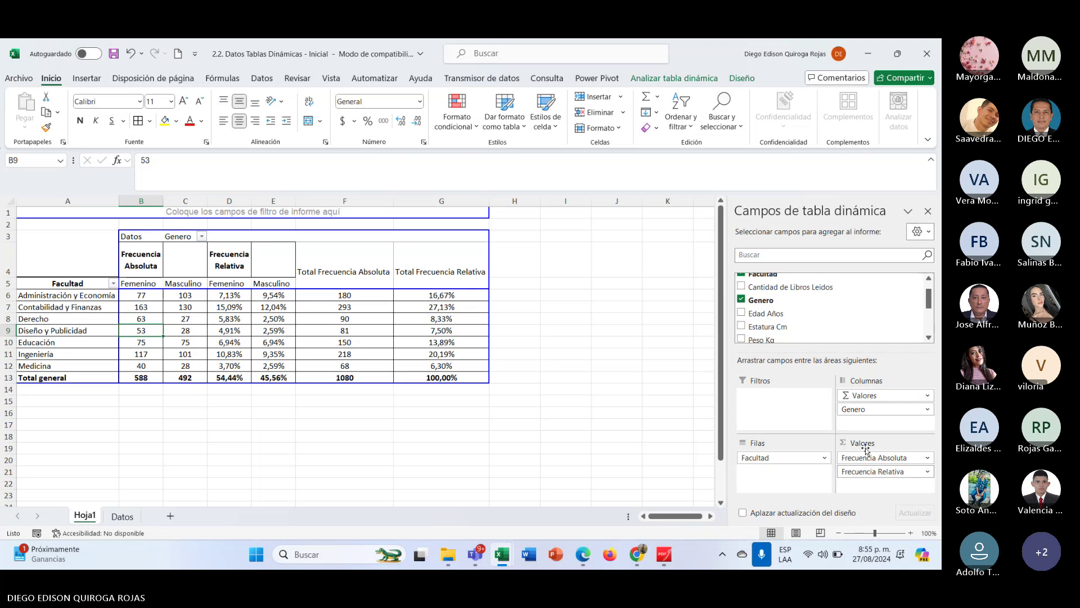
Clear Facultad from the pivot table and add it back as the row field and as a count value.
scroll(744, 297, "up", 1)
left_click(742, 293)
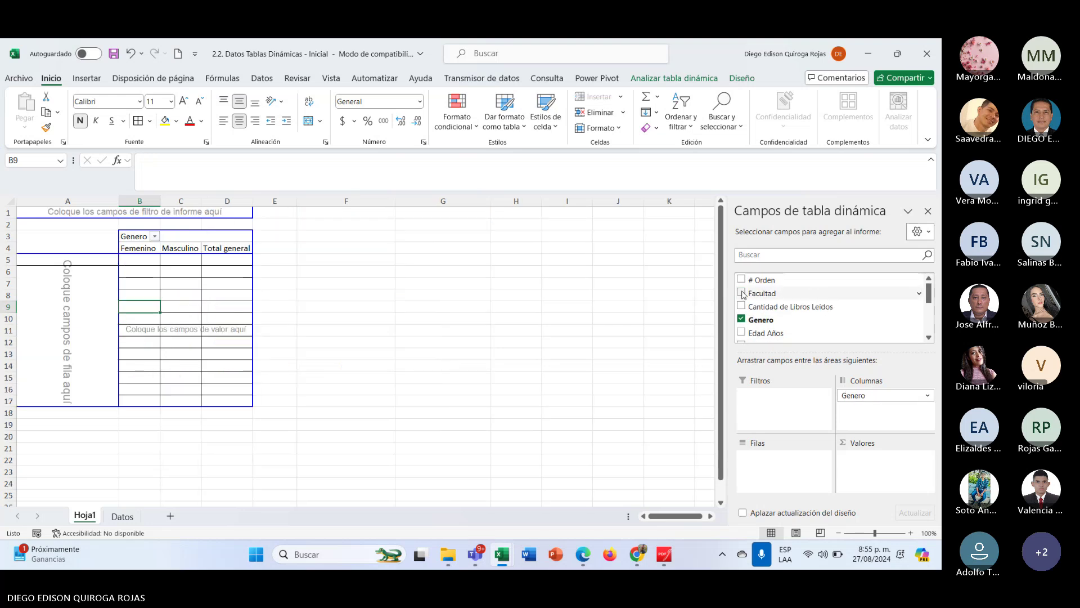
left_click(741, 293)
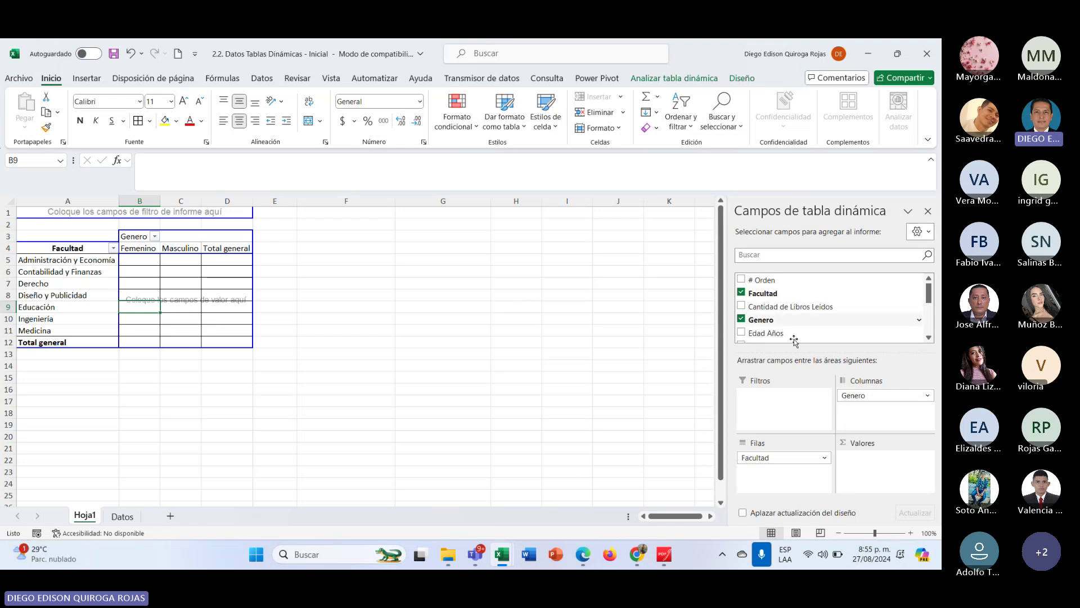
left_click_drag(768, 297, 881, 462)
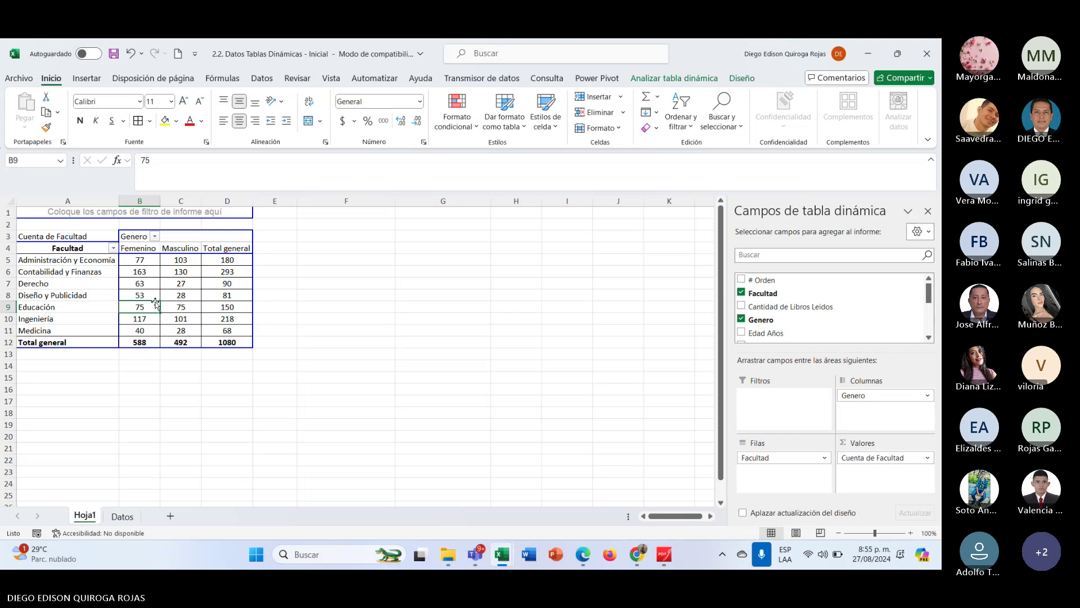
left_click(186, 286)
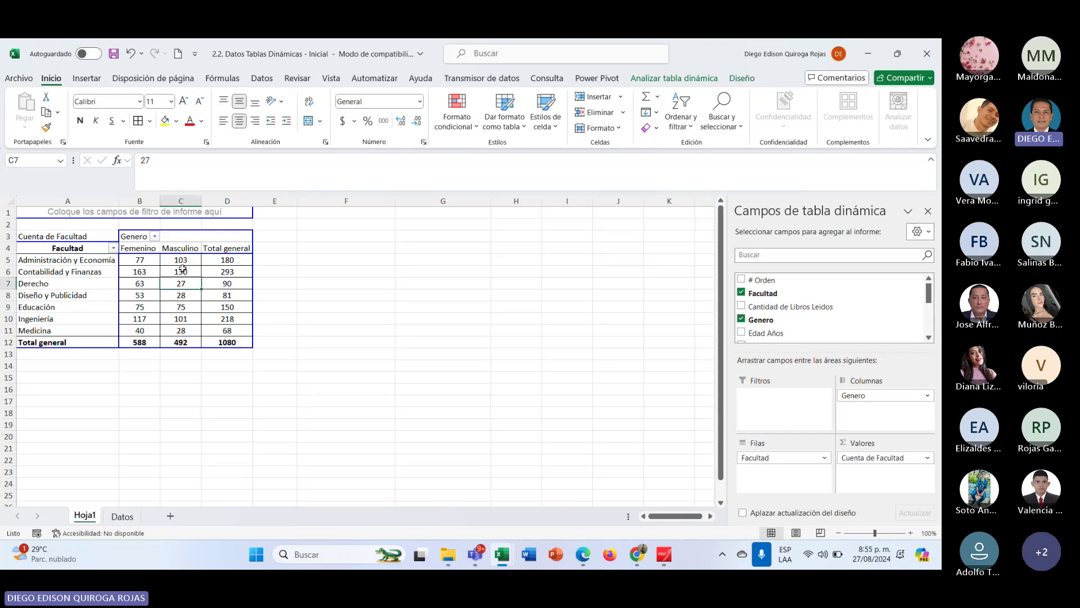
Remove Genero from the column fields and add Facultad as a second count in the values.
left_click(760, 319)
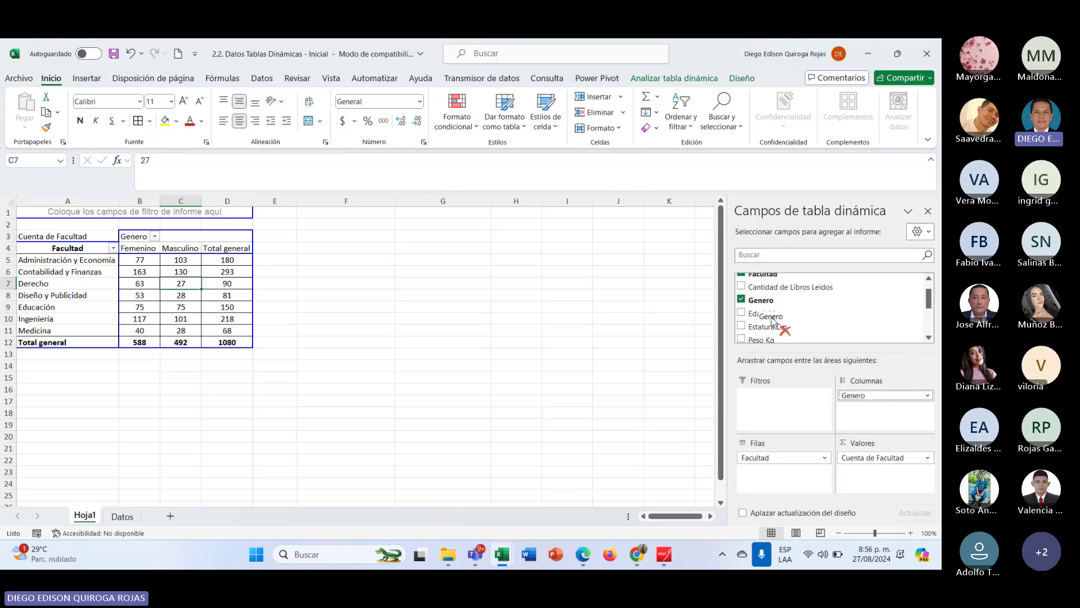
left_click(82, 276)
key("Right")
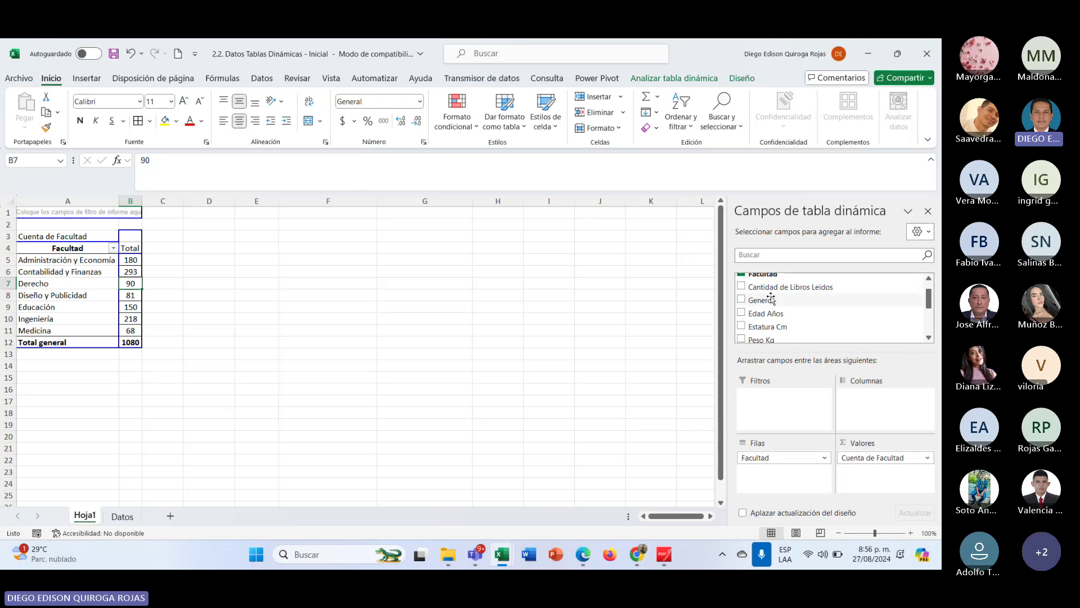
left_click_drag(763, 274, 884, 470)
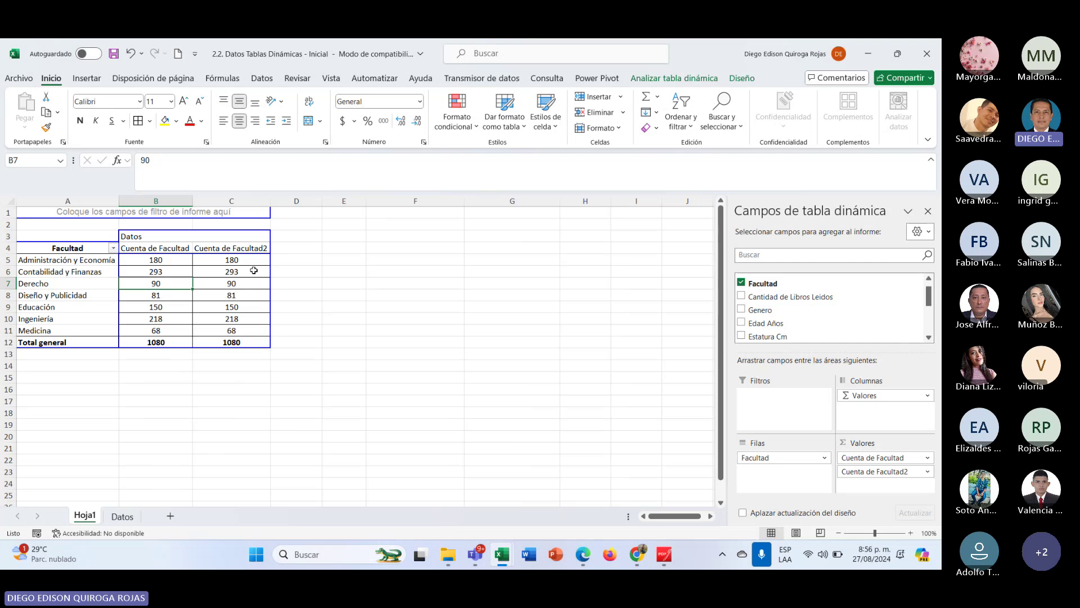
left_click(142, 269)
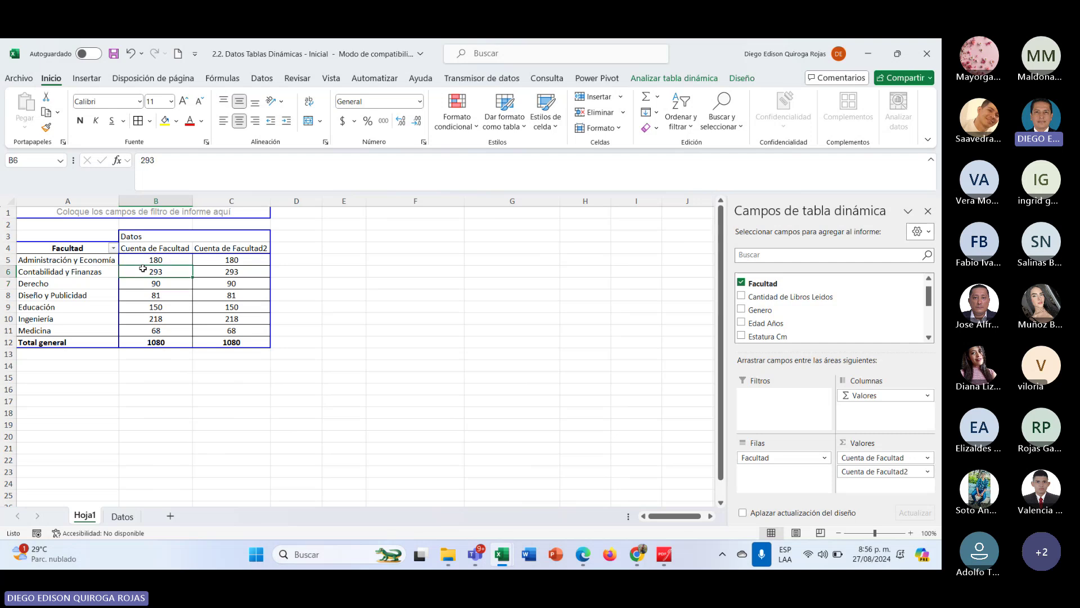
left_click(189, 296)
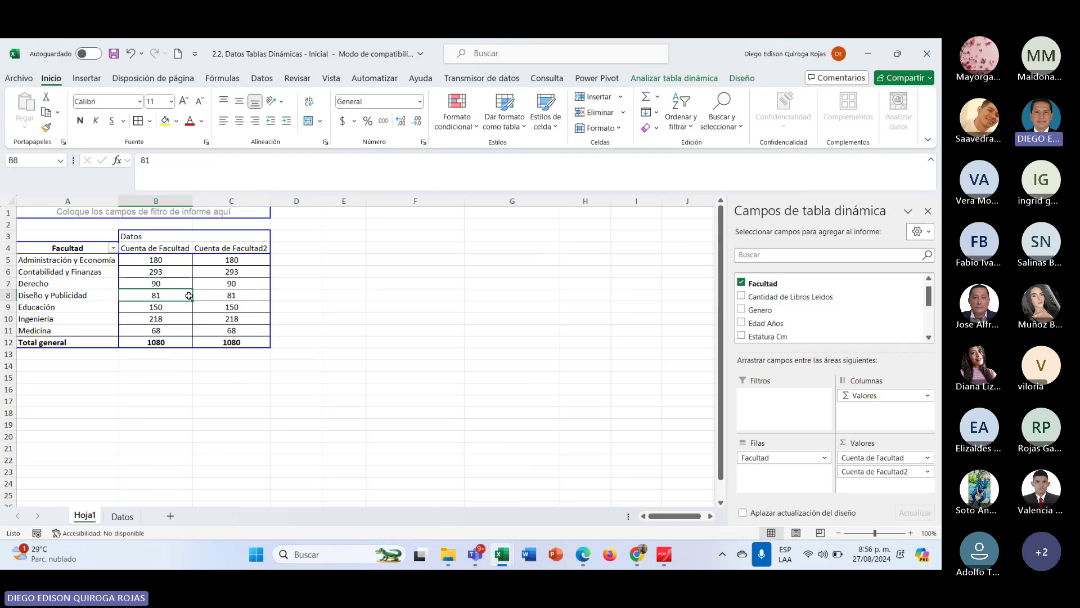
left_click(172, 271)
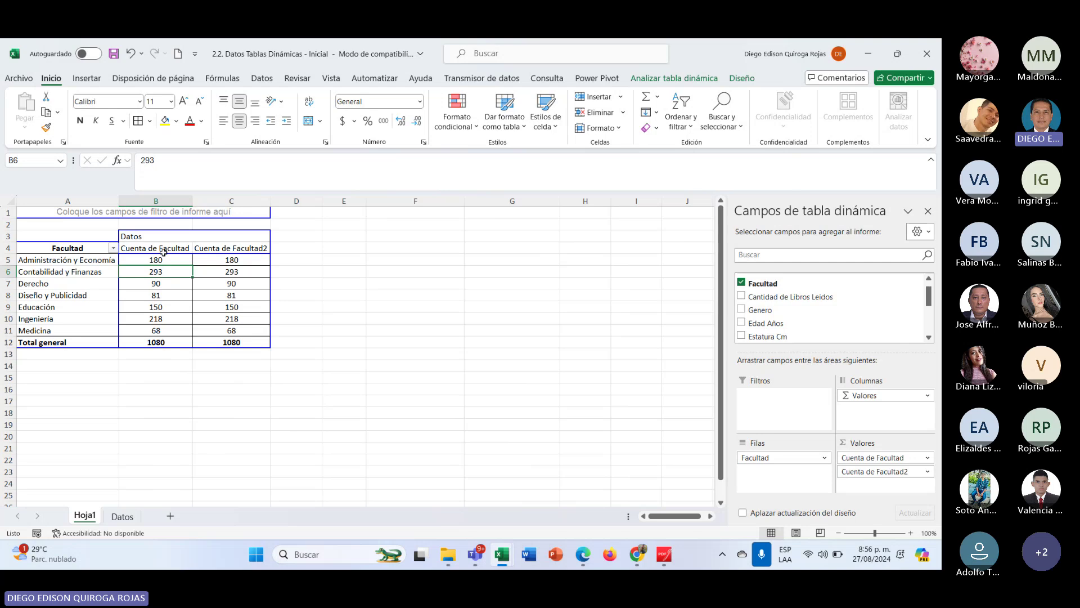
left_click(144, 242)
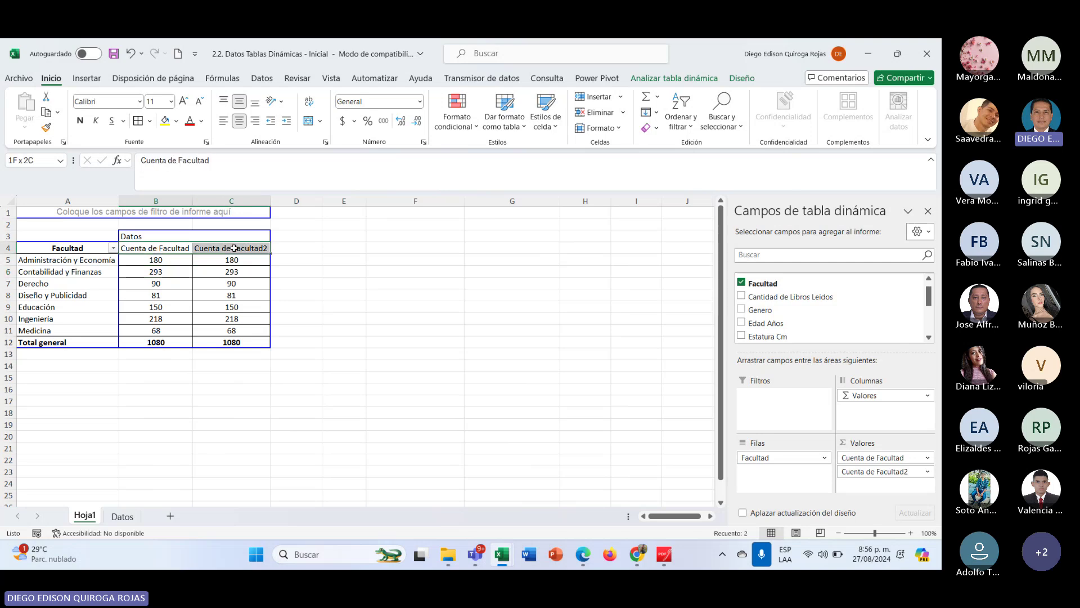
Rename the pivot table's two count headers as Frecuencia Absoluta and Frecuencia Relativa.
left_click(159, 249)
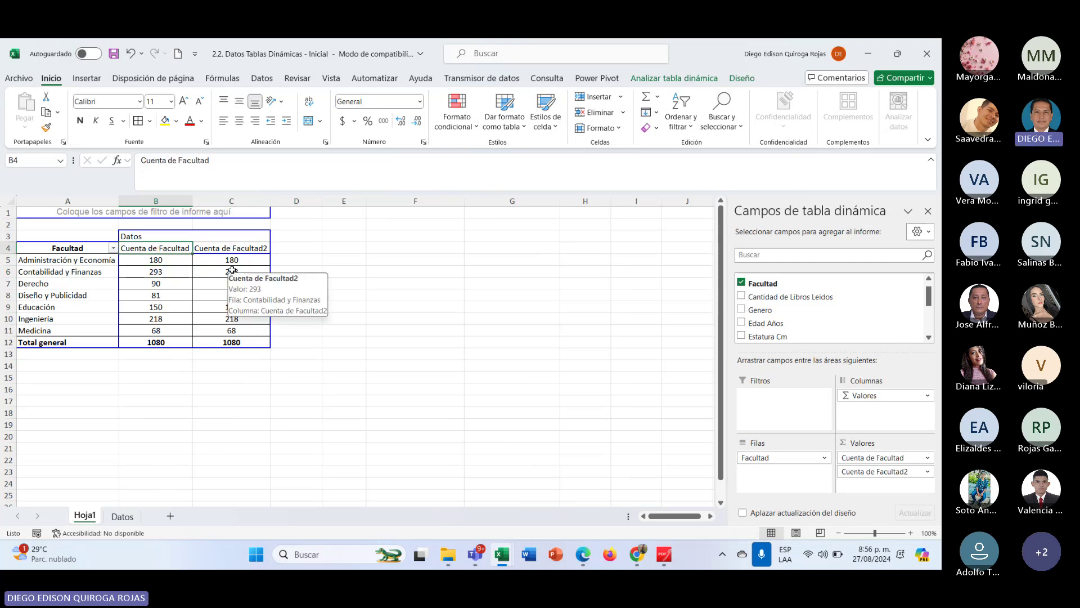
type("Frecuenc")
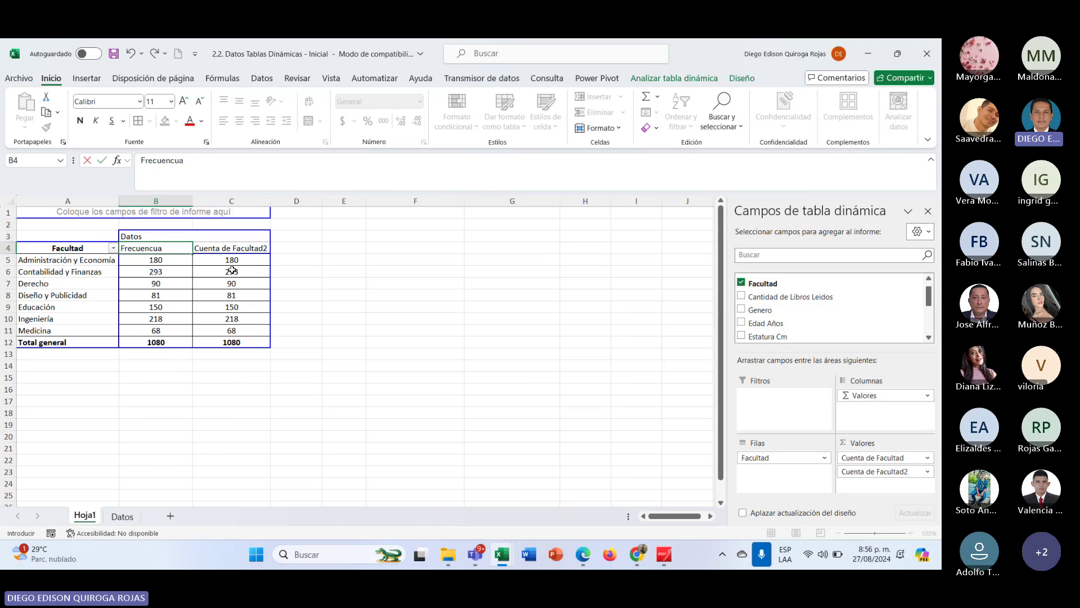
type("ia A")
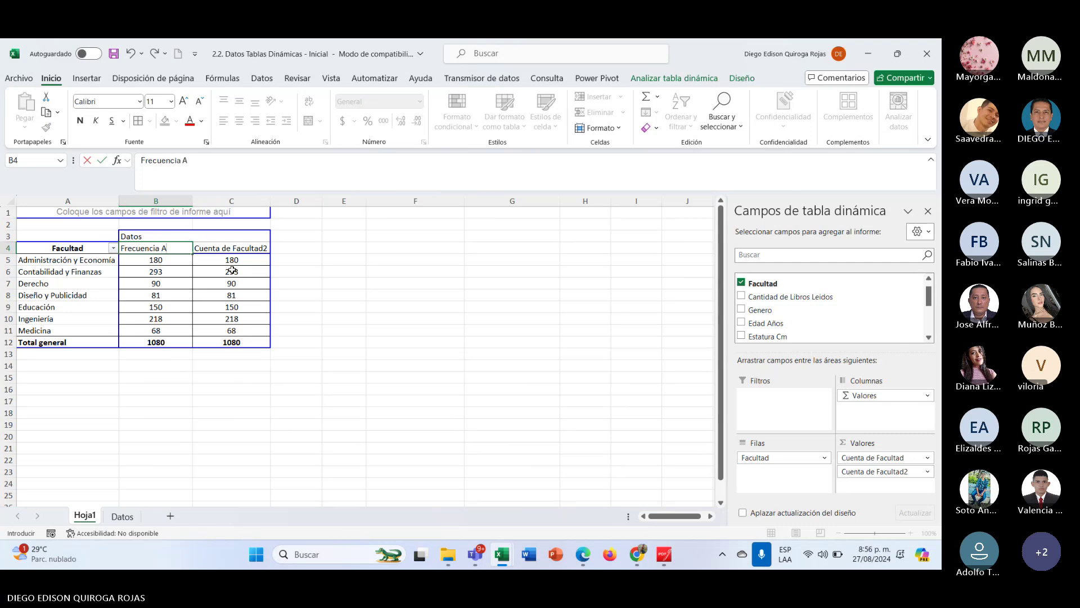
type("bsoluc")
type("a")
key("Return")
key("Up")
key("Right")
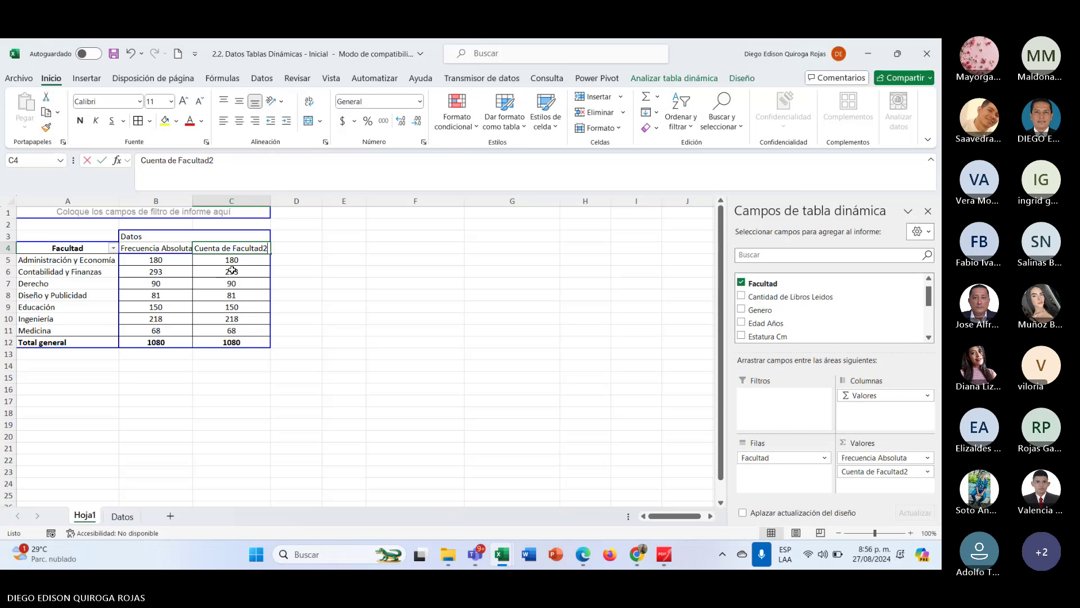
type("Frecuencia")
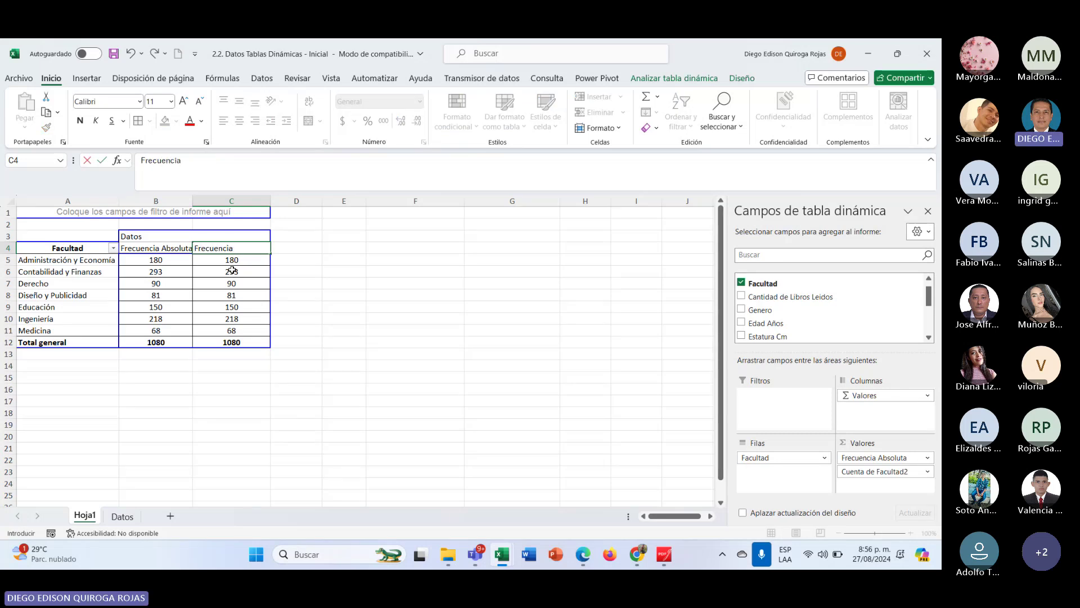
type(" Relativa")
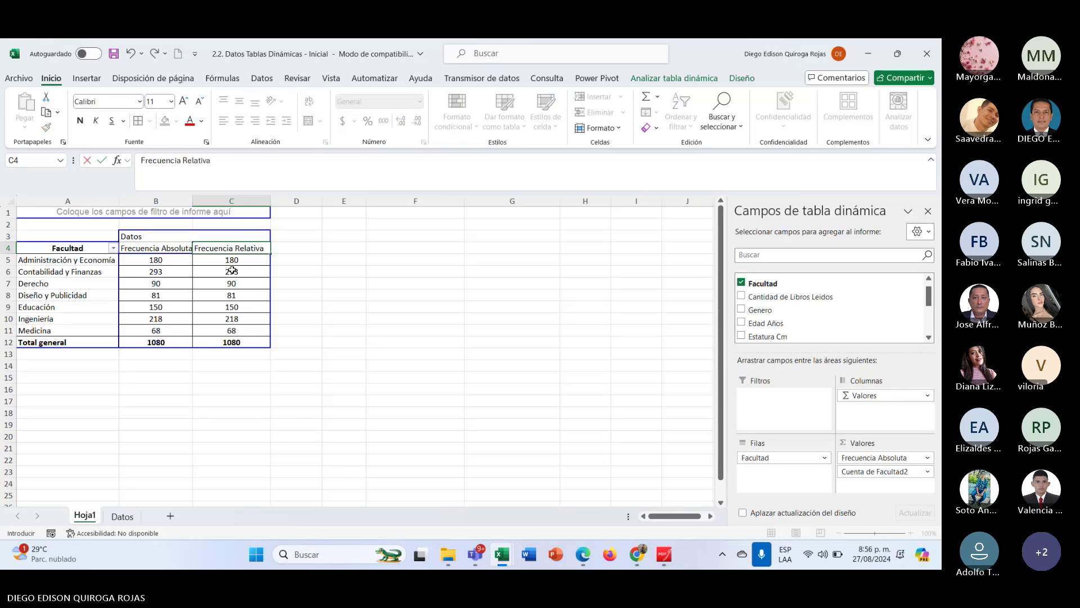
Wrap the text of the Frecuencia Absoluta and Frecuencia Relativa headers, centre it in both directions and make it bold.
left_click_drag(163, 247, 223, 246)
left_click(308, 102)
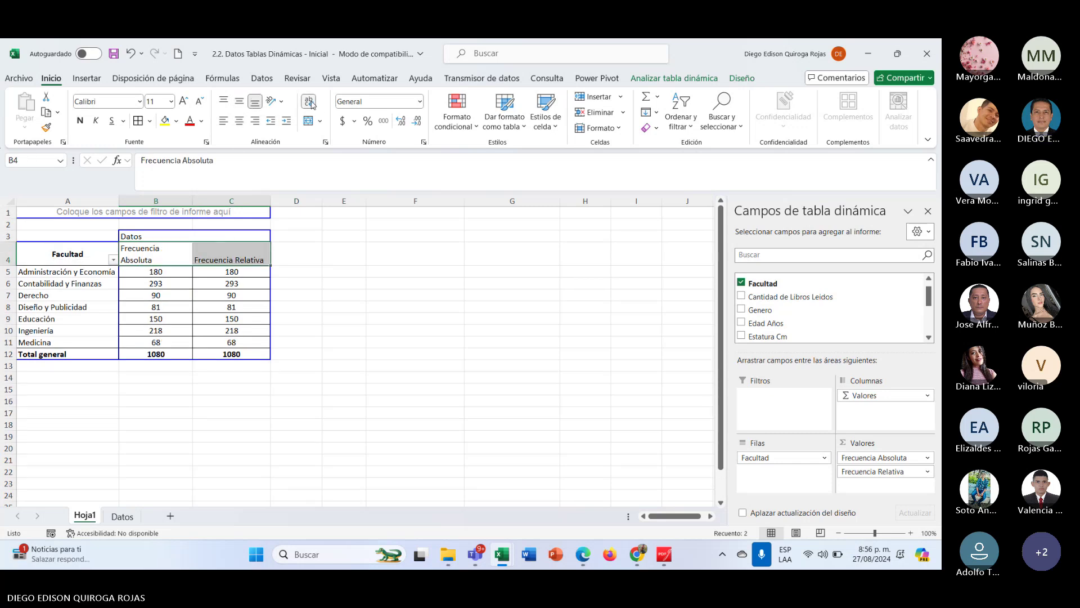
left_click(239, 121)
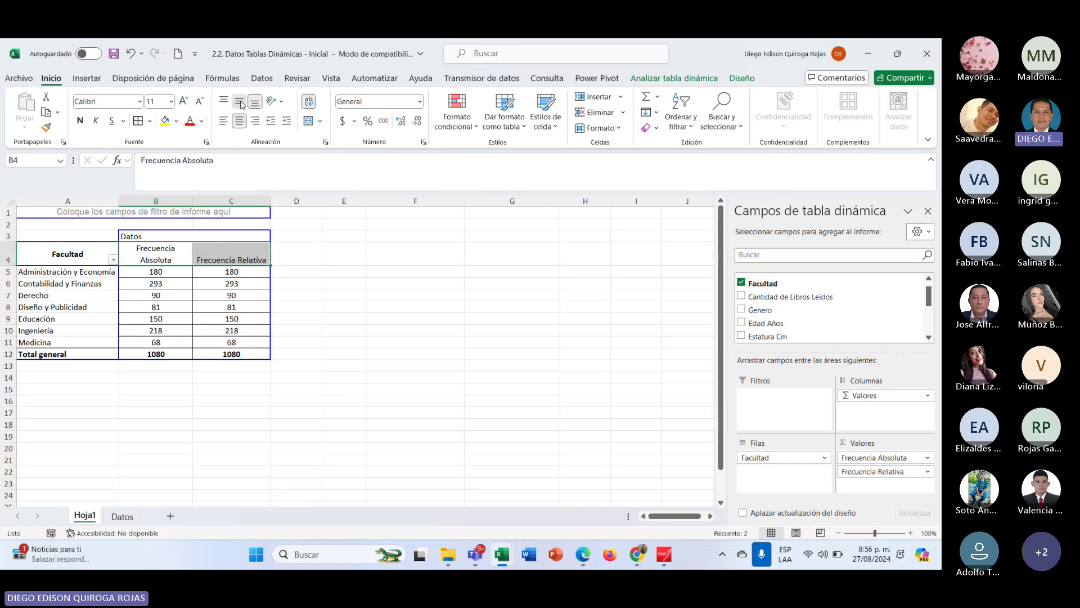
left_click(241, 105)
left_click(80, 120)
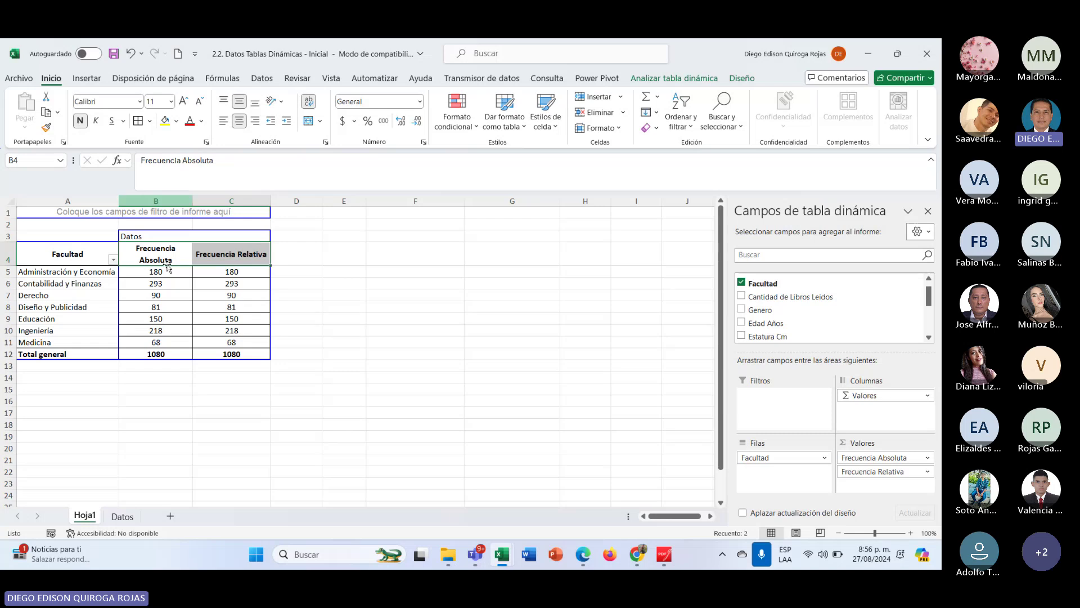
Narrow columns B and C to the same column width.
left_click(310, 304)
left_click_drag(156, 201, 246, 207)
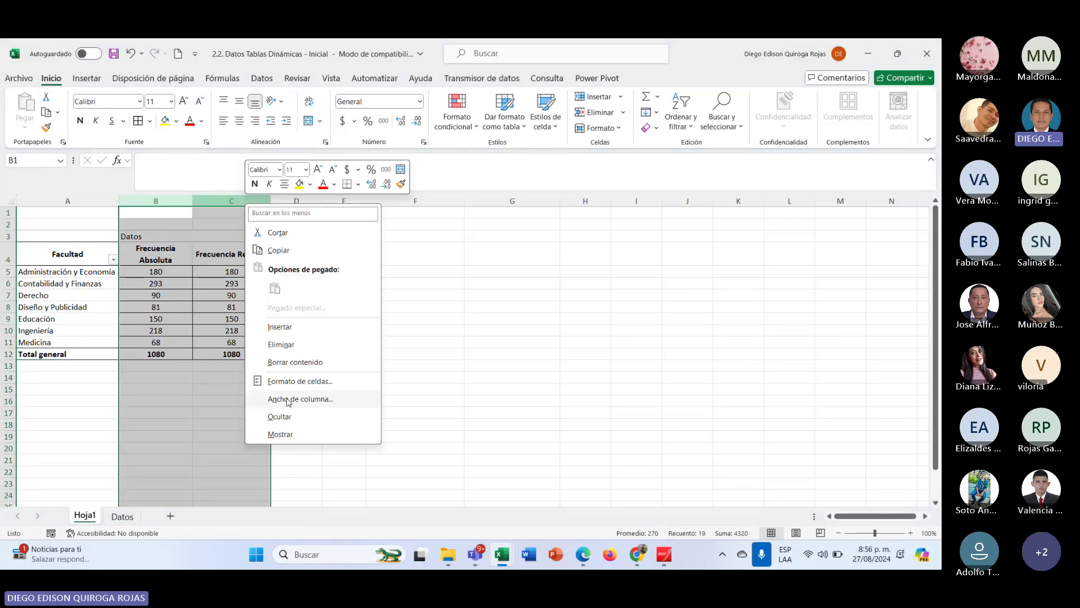
left_click(288, 401)
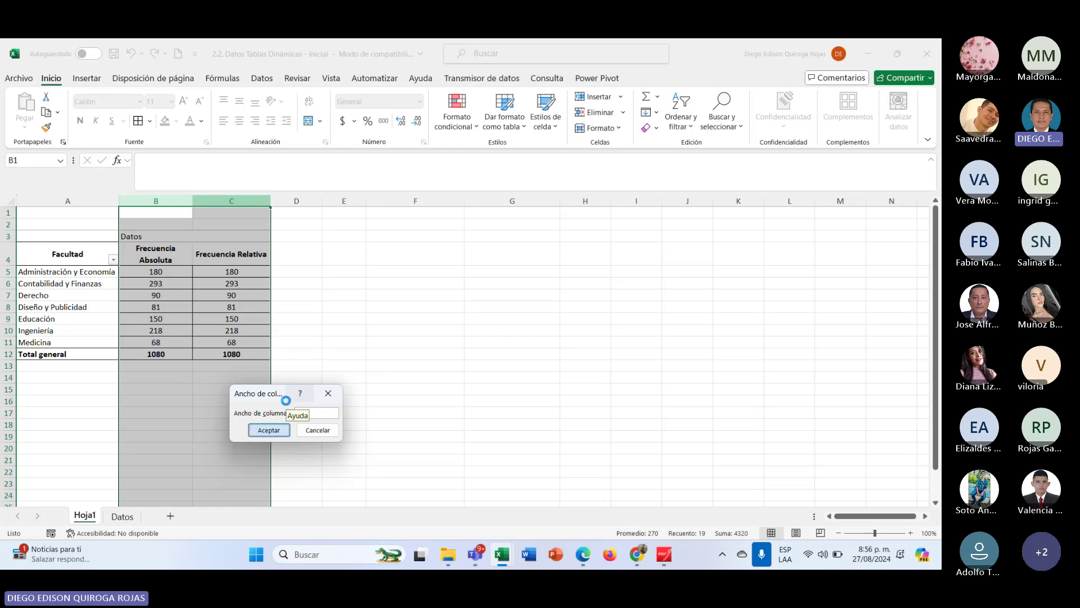
key("Escape")
key("ctrl+z")
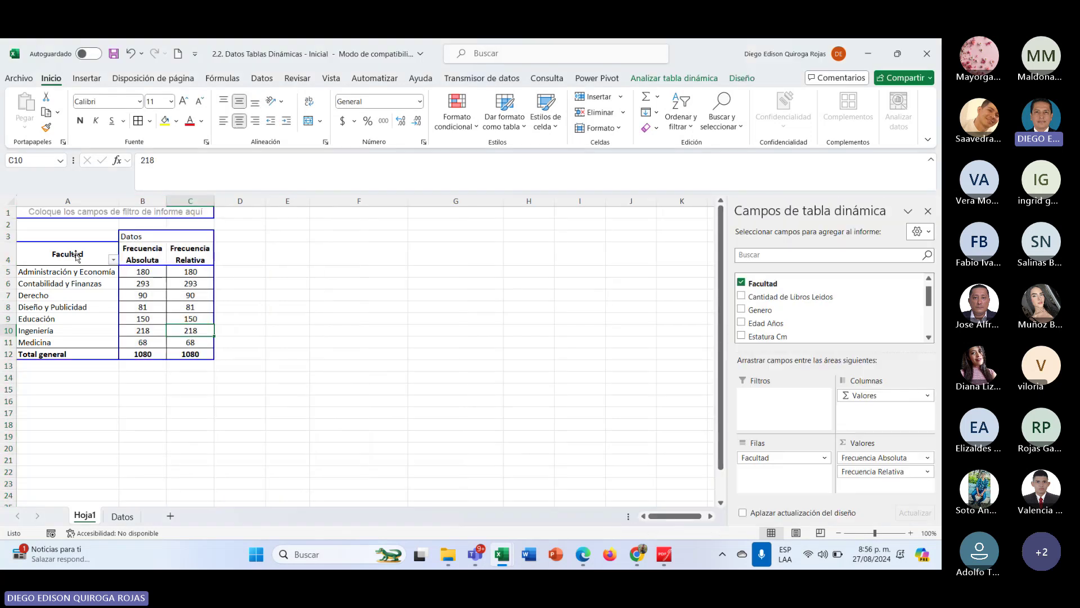
Apply borders to the frequency table from the header row through the Total general row.
left_click_drag(45, 353, 180, 253)
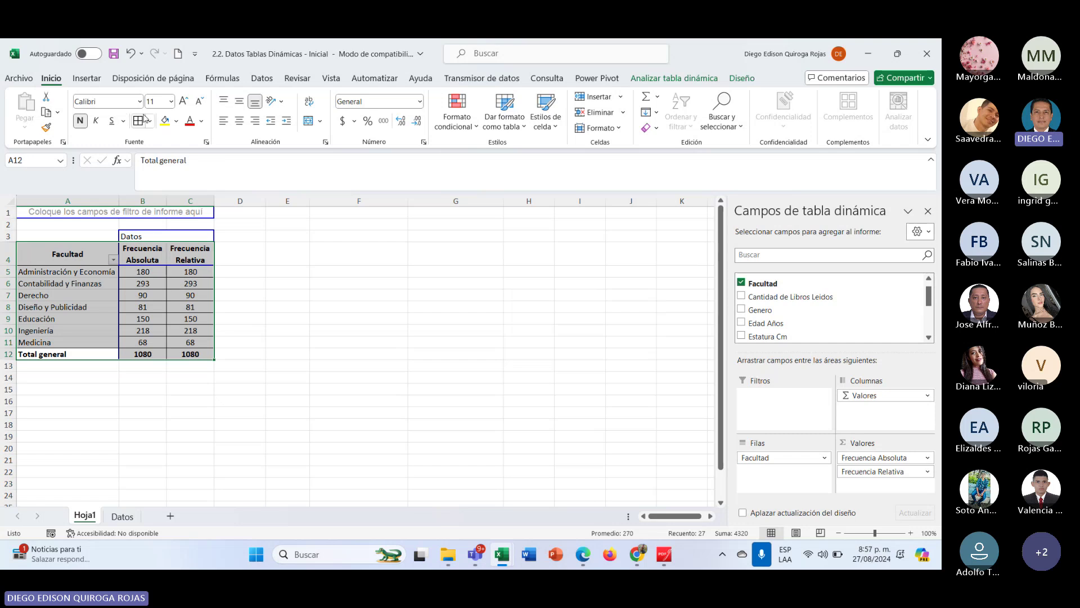
right_click(148, 296)
key("Escape")
left_click(231, 332)
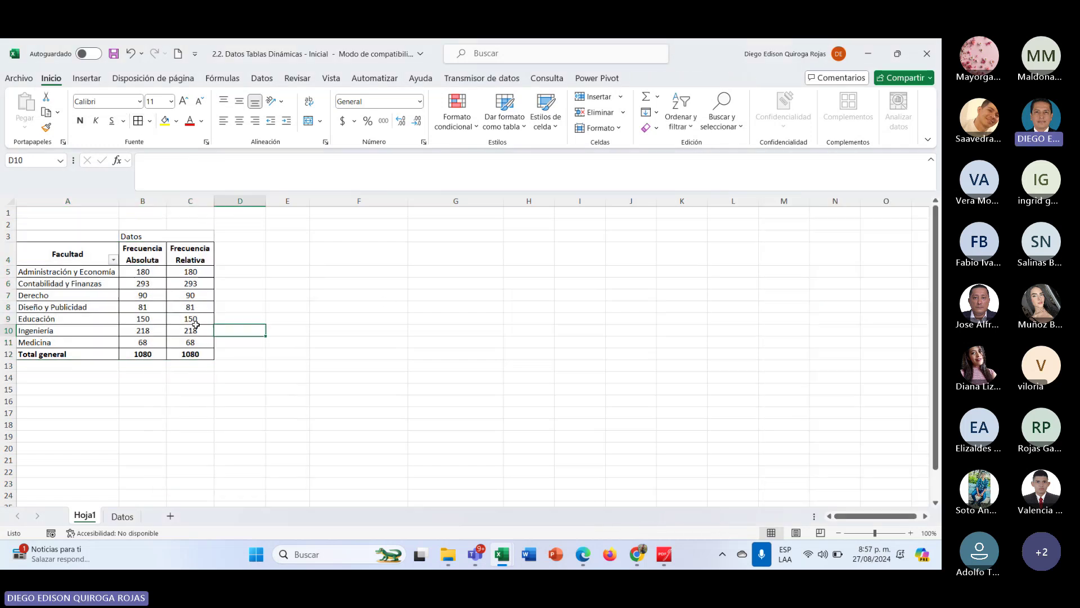
Turn off Autoajustar anchos de columnas al actualizar in the pivot table options.
right_click(156, 310)
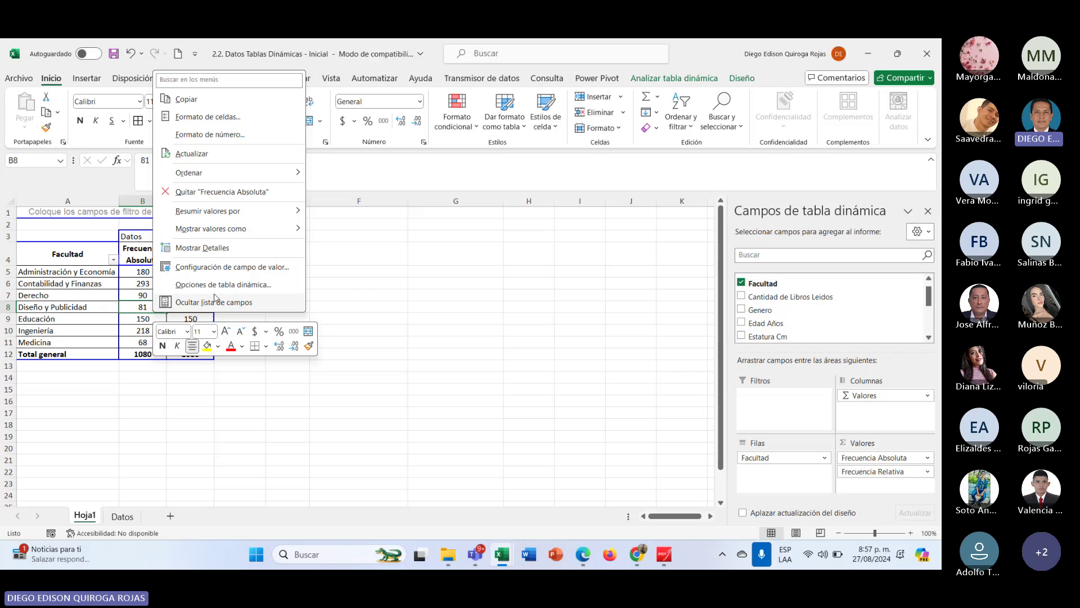
left_click(235, 283)
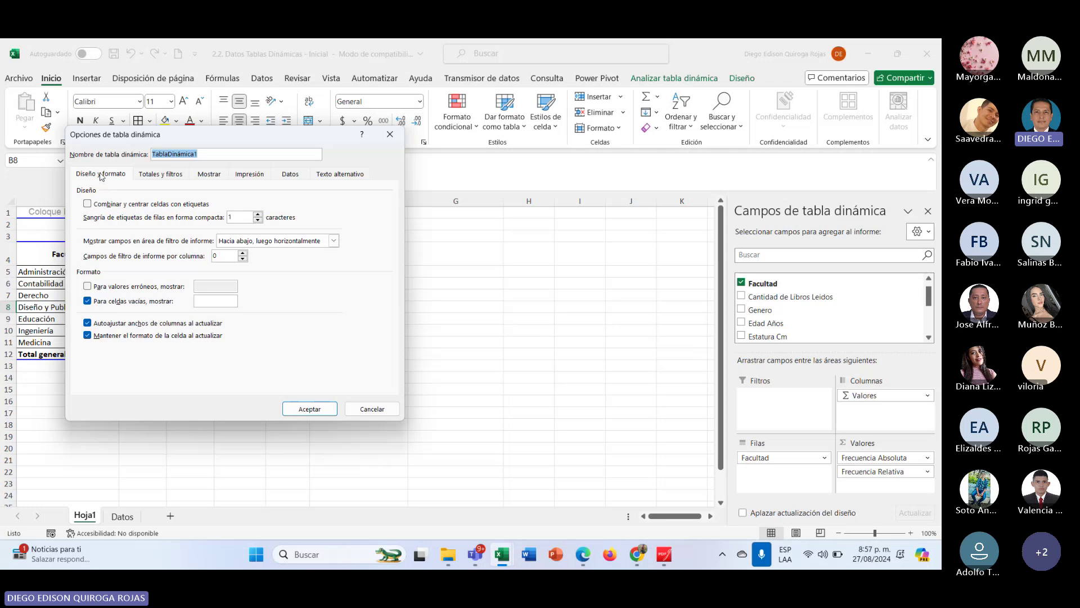
left_click(88, 324)
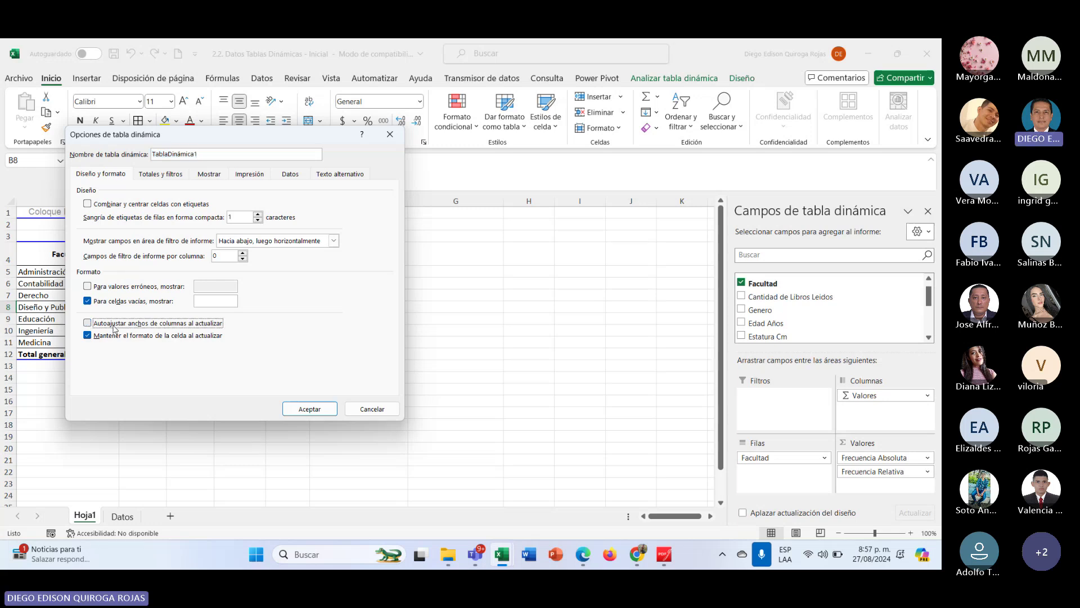
left_click(321, 411)
left_click(191, 293)
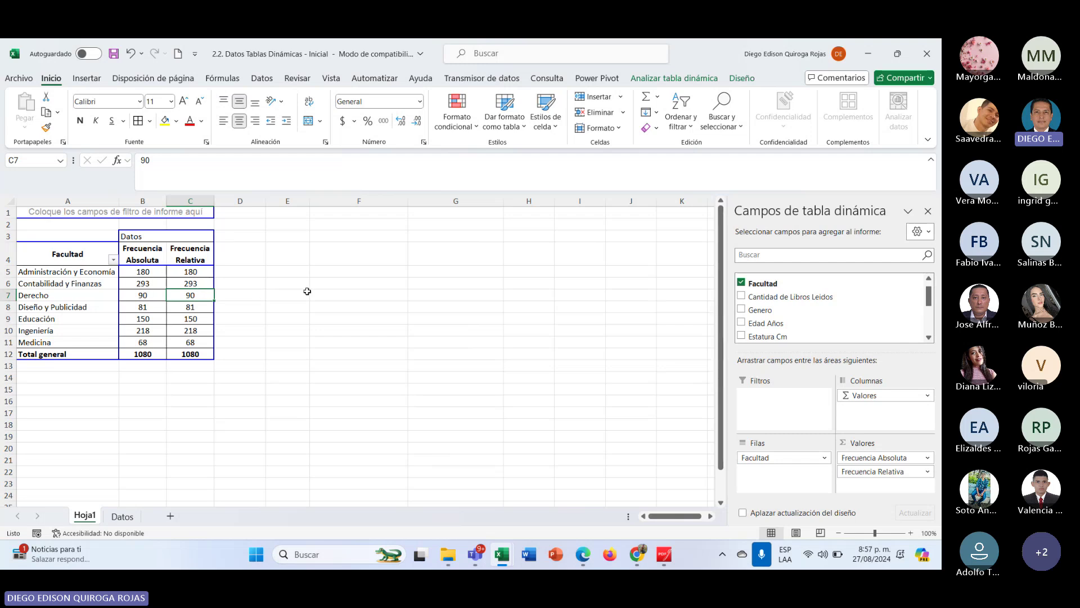
Show the Frecuencia Relativa values as % del total general.
left_click(929, 473)
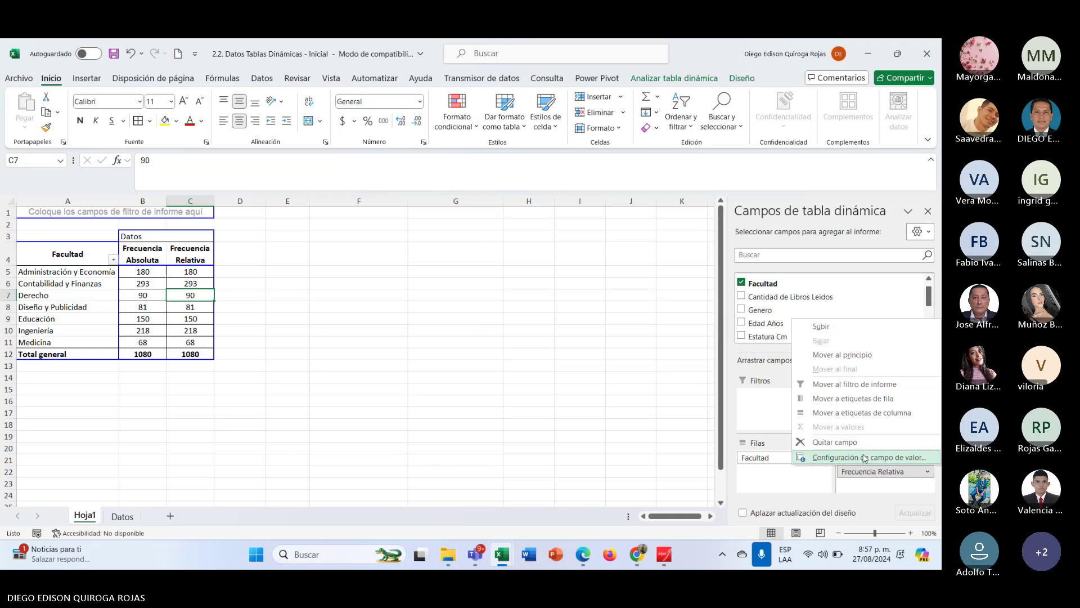
left_click(864, 454)
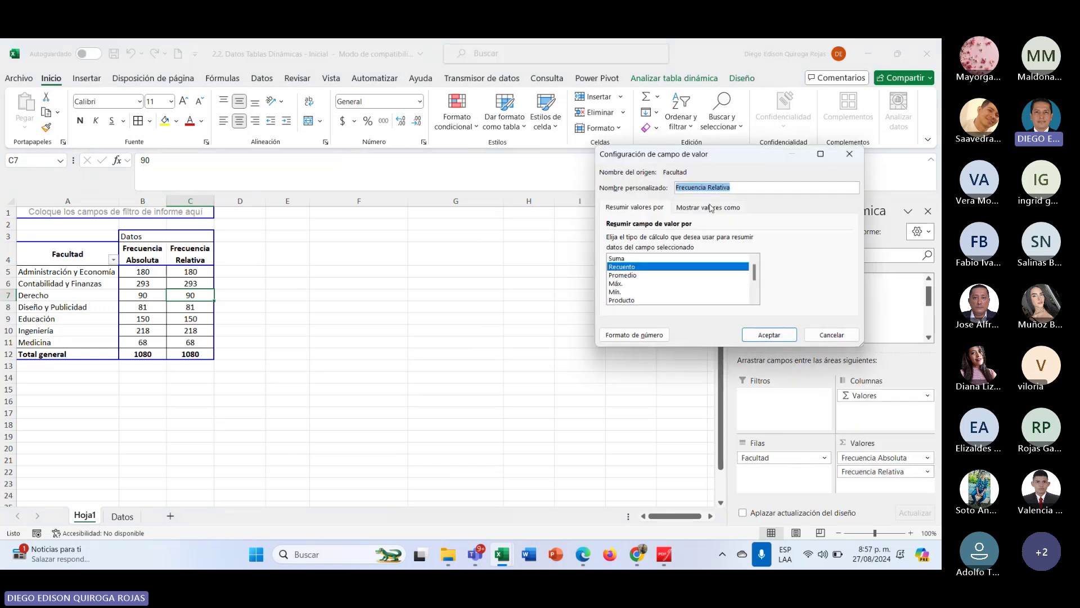
left_click(712, 208)
left_click(644, 241)
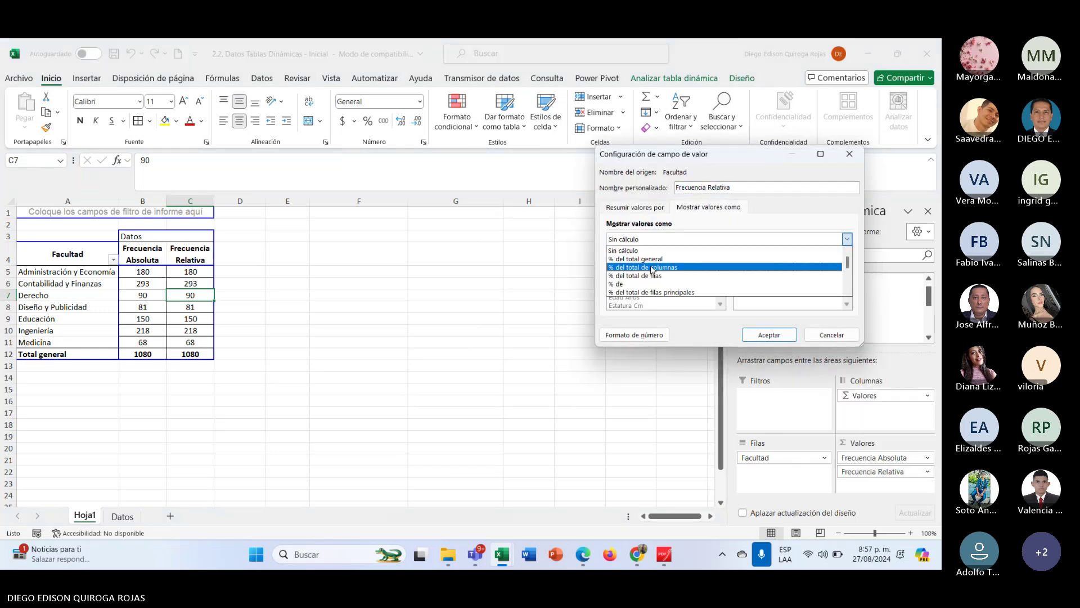
left_click(651, 260)
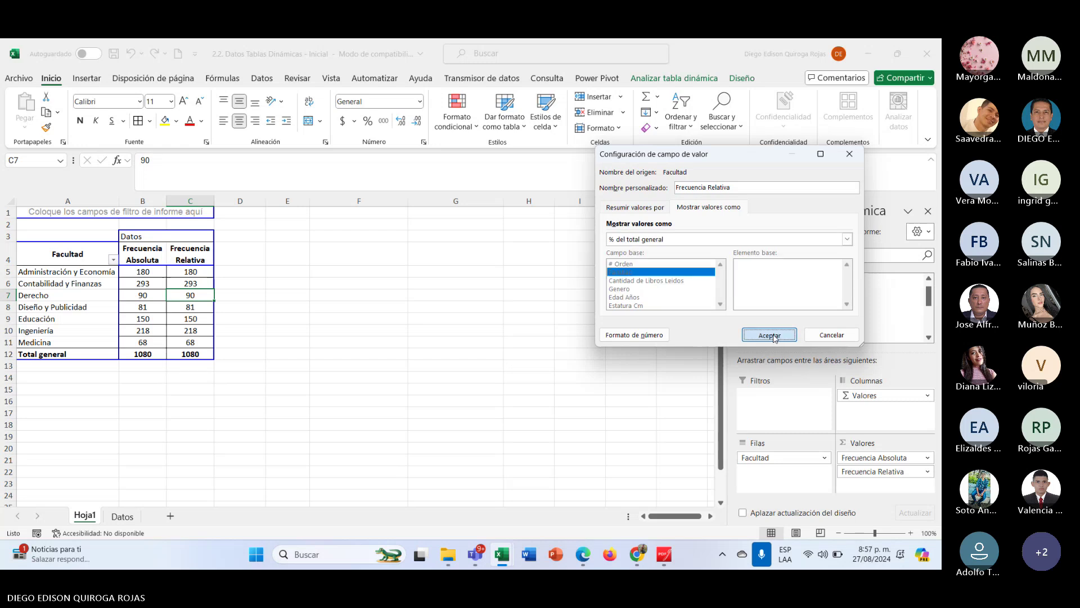
left_click(768, 334)
left_click(323, 378)
Examine the absolute and relative frequencies of students per faculty in the pivot table.
left_click(143, 307)
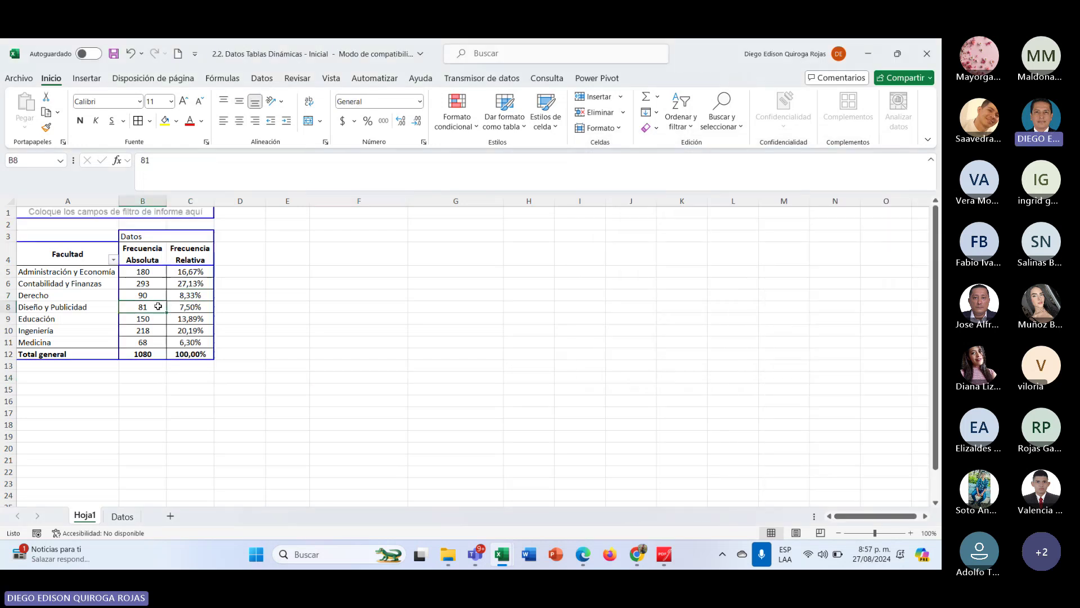
left_click(34, 295)
left_click(143, 271)
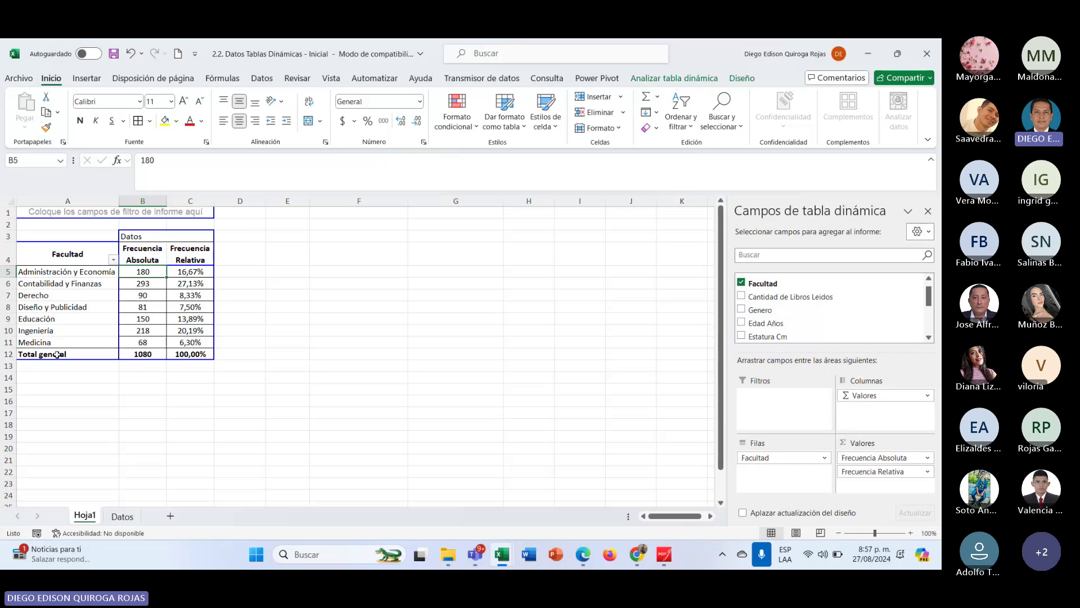
left_click_drag(56, 354, 65, 274)
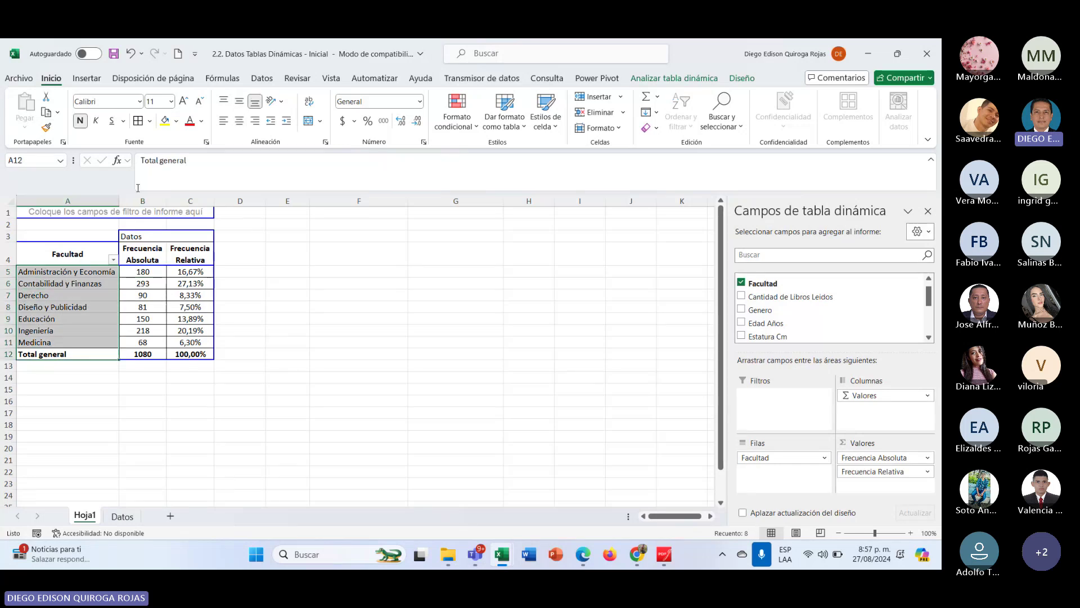
left_click(338, 295)
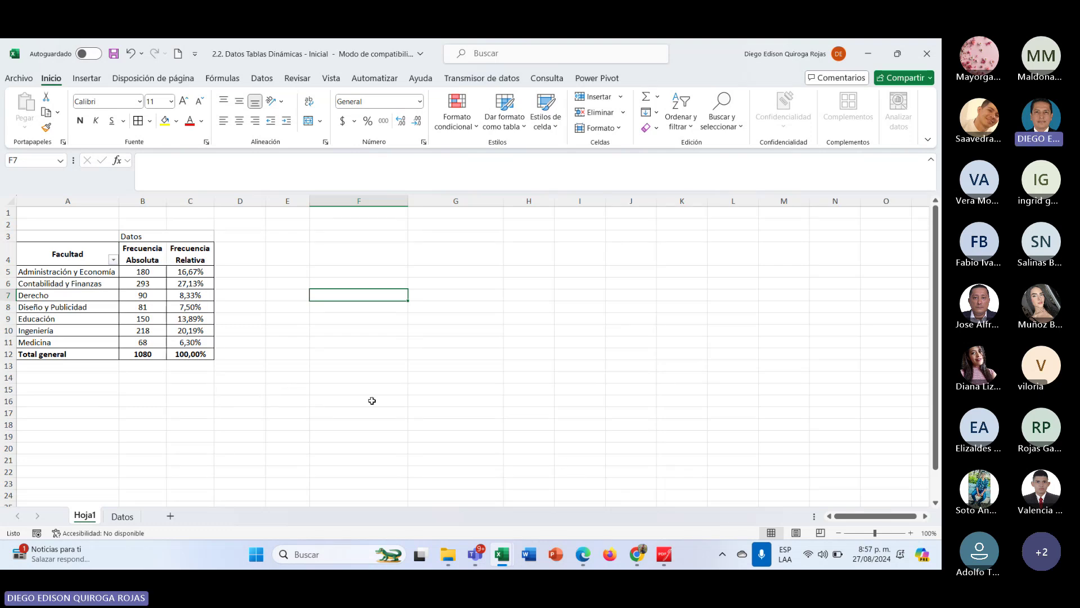
mouse_move(480, 558)
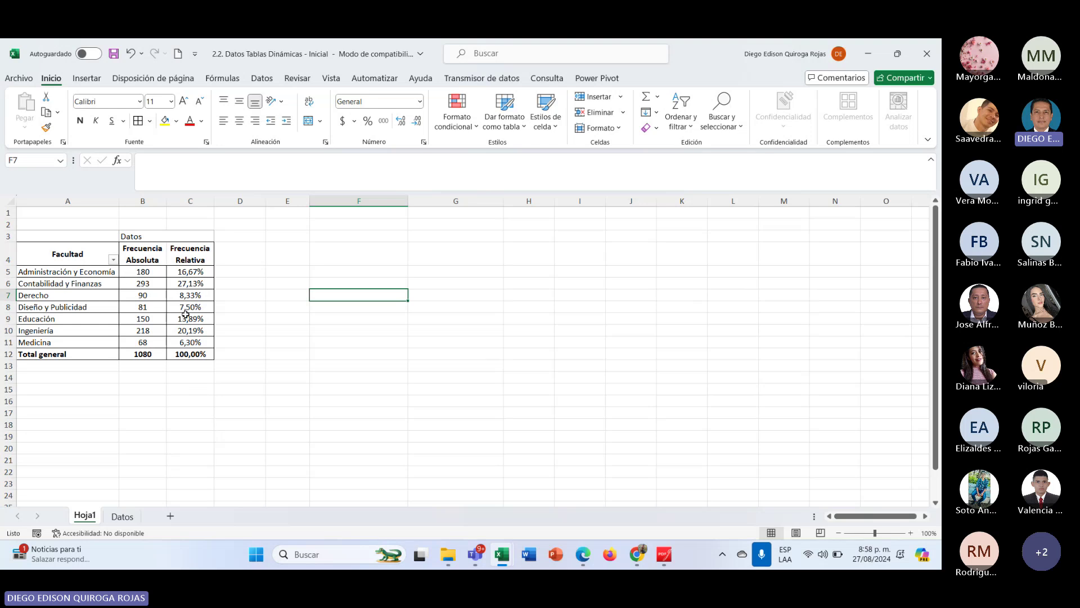
left_click(142, 295)
left_click(293, 330)
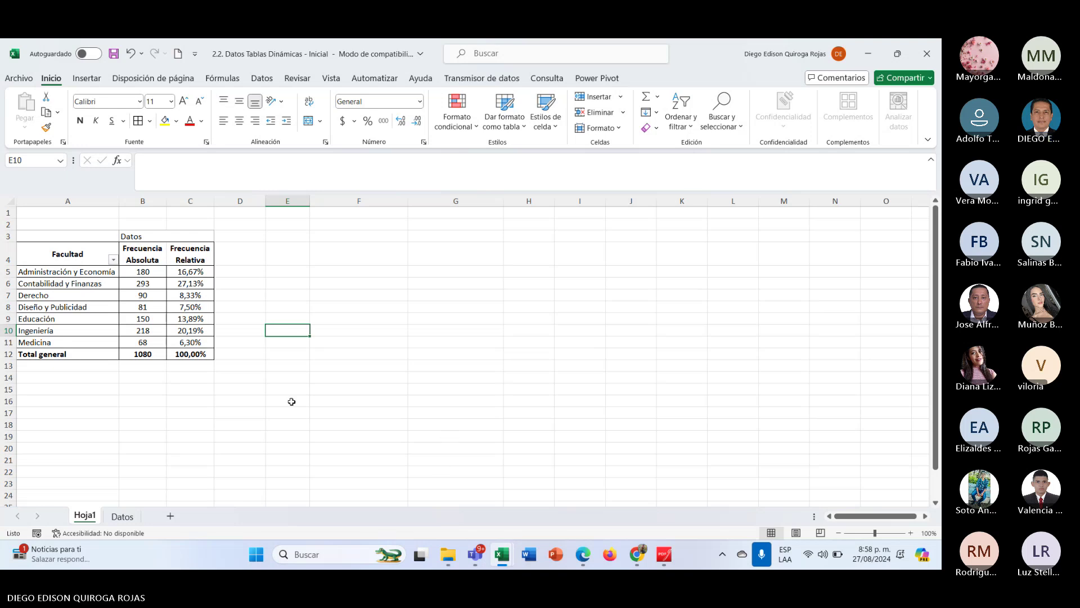
Add Genero as a column field below Valores to split both frequencies by gender.
left_click(91, 296)
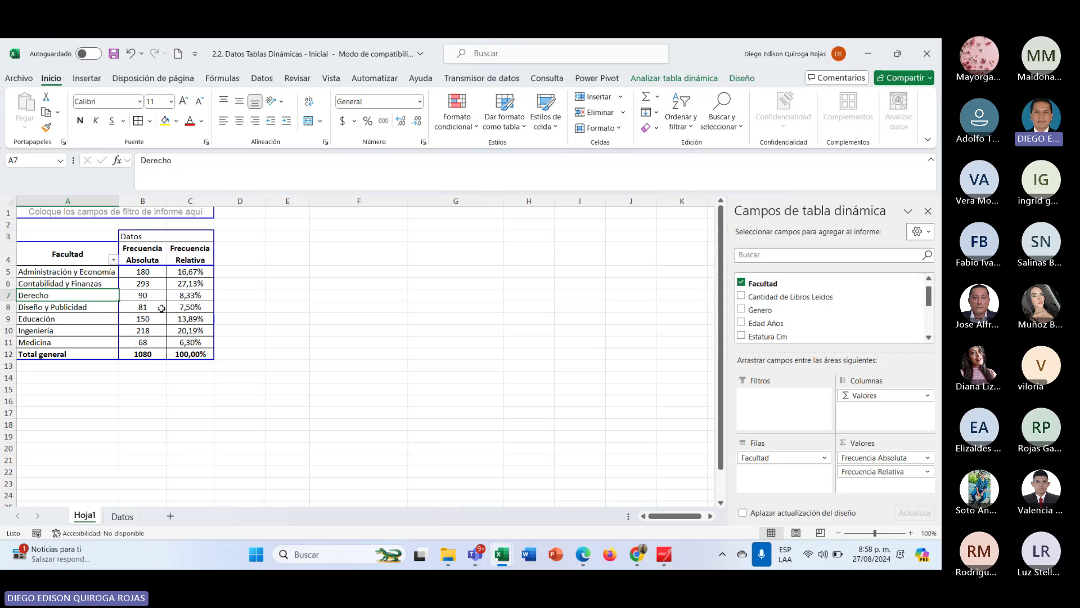
left_click(146, 307)
left_click(64, 283)
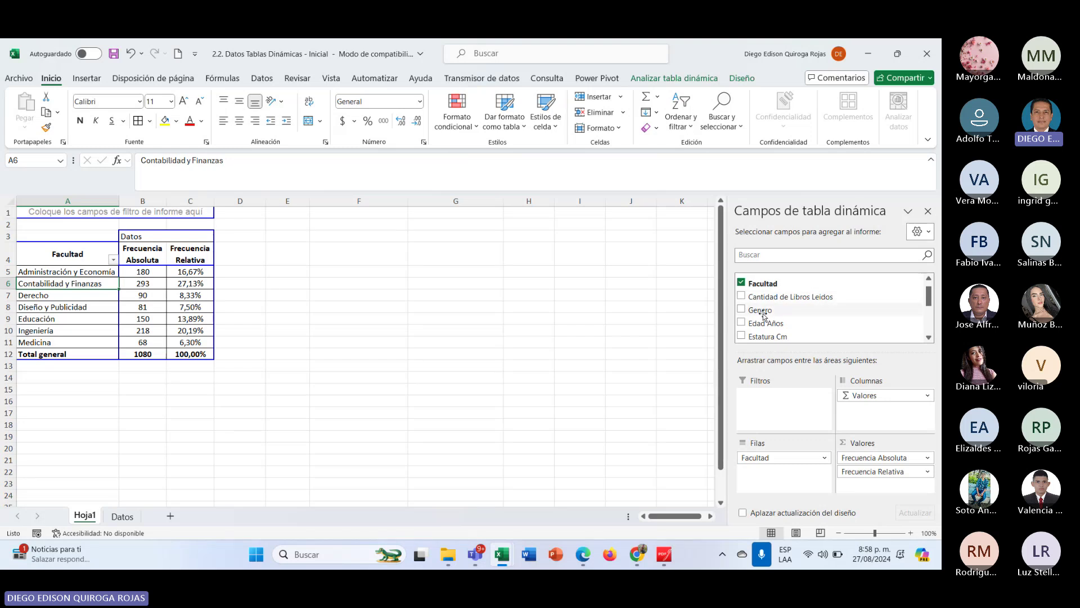
left_click_drag(769, 314, 900, 423)
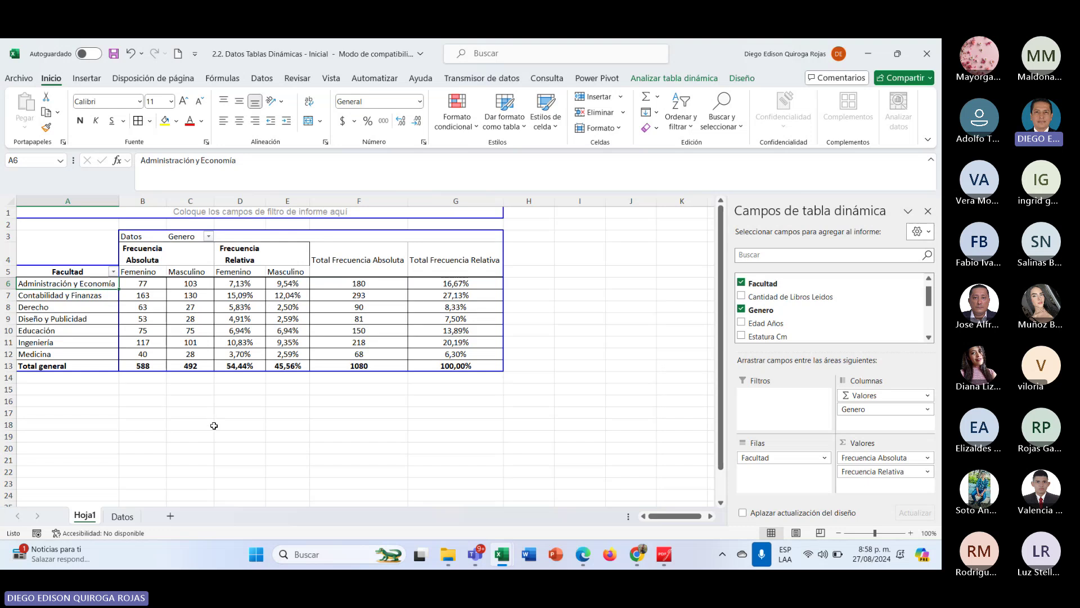
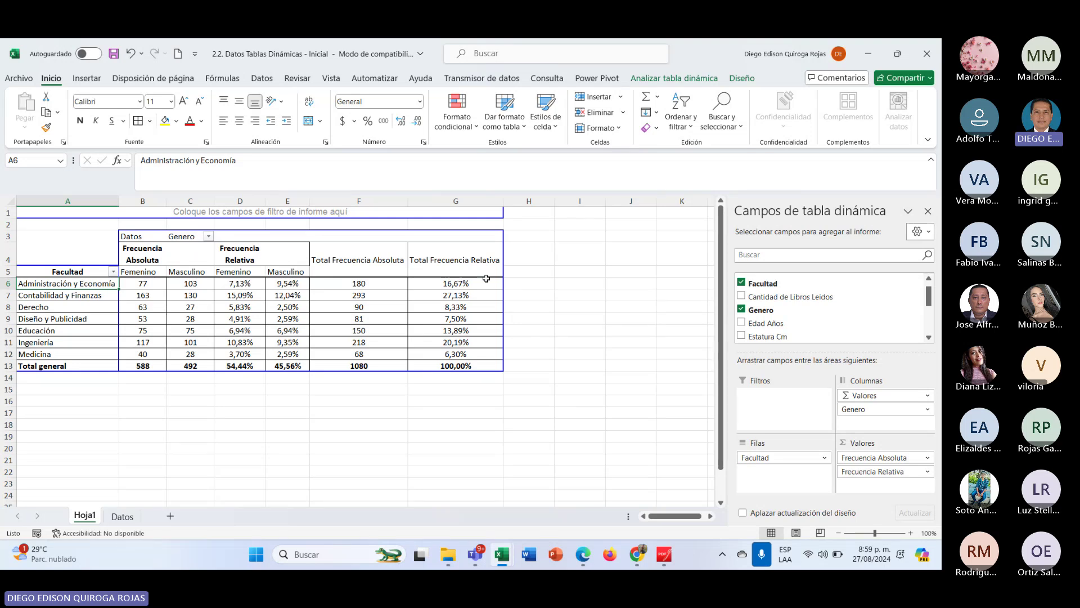
Move Valores below Genero in the column fields so both frequencies are grouped under each gender.
mouse_move(456, 284)
mouse_move(873, 396)
left_mouse_down()
mouse_move(876, 421)
mouse_move(868, 394)
left_mouse_up()
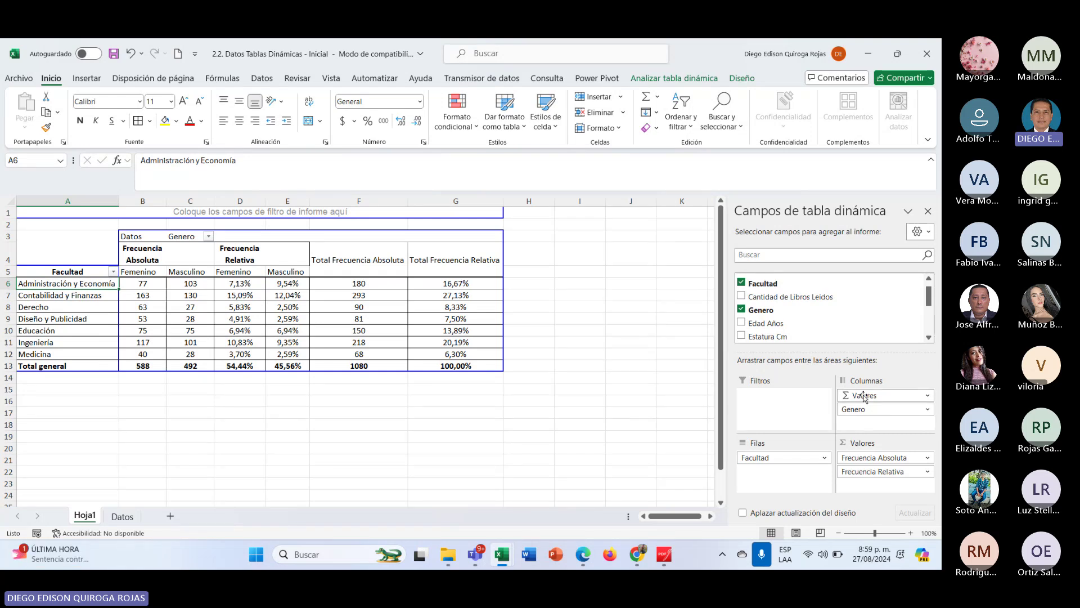
mouse_move(865, 396)
left_mouse_down()
mouse_move(881, 429)
mouse_move(867, 416)
left_mouse_up()
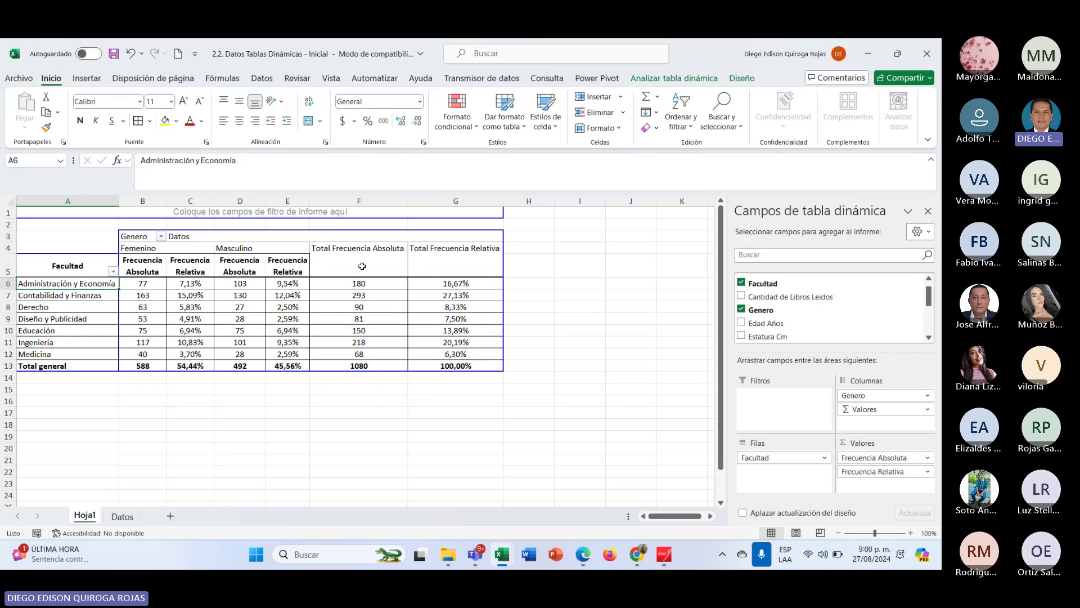
Set the width of columns F and G, which hold the total frequencies, to 12.
left_click_drag(357, 249, 443, 247)
left_click_drag(358, 201, 454, 203)
right_click(455, 204)
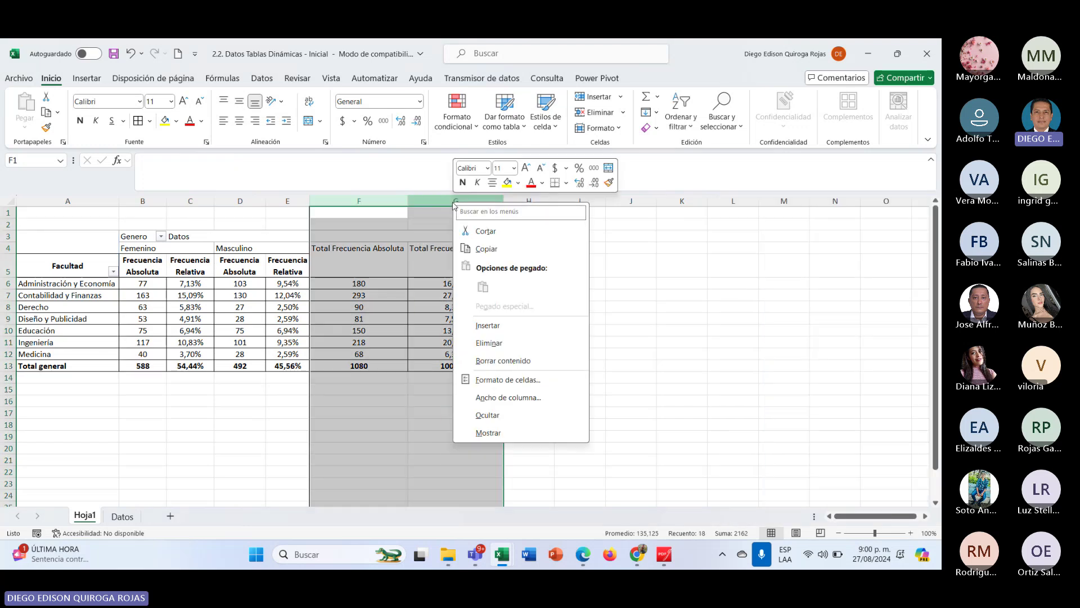
left_click(496, 398)
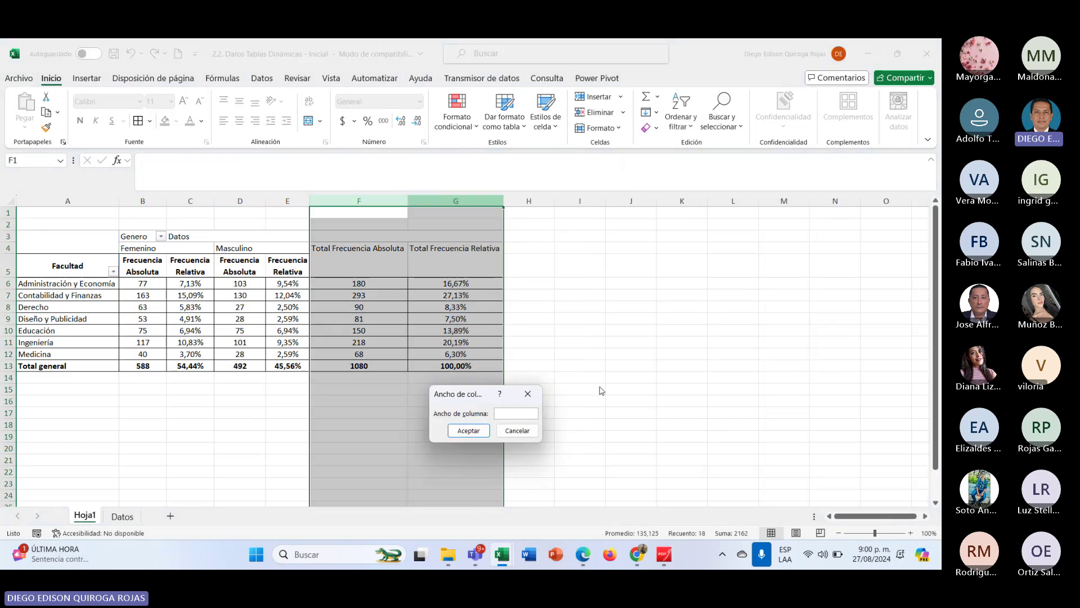
type("12")
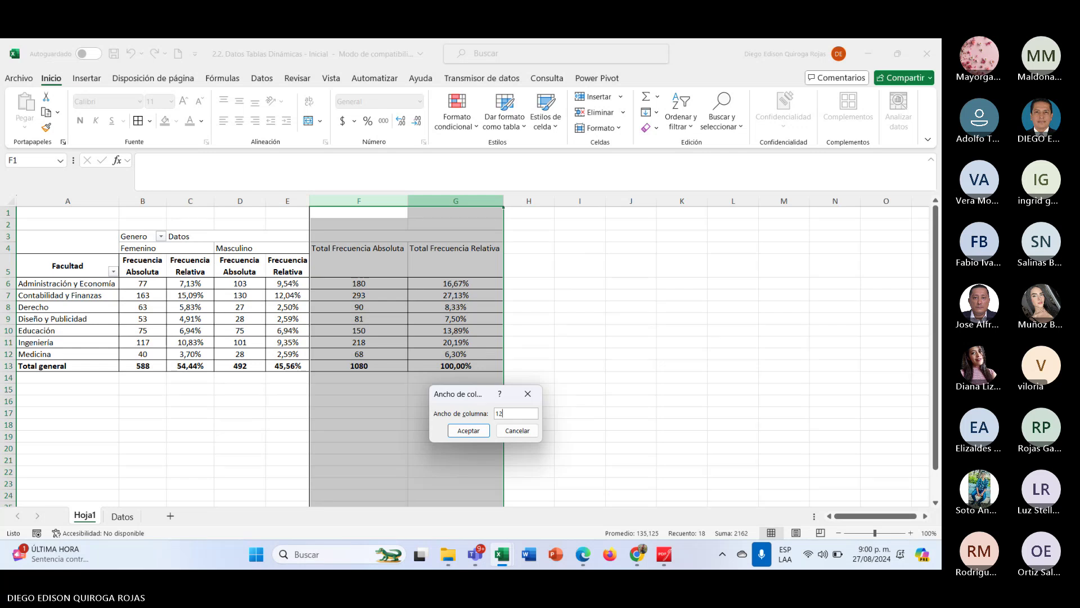
key("Return")
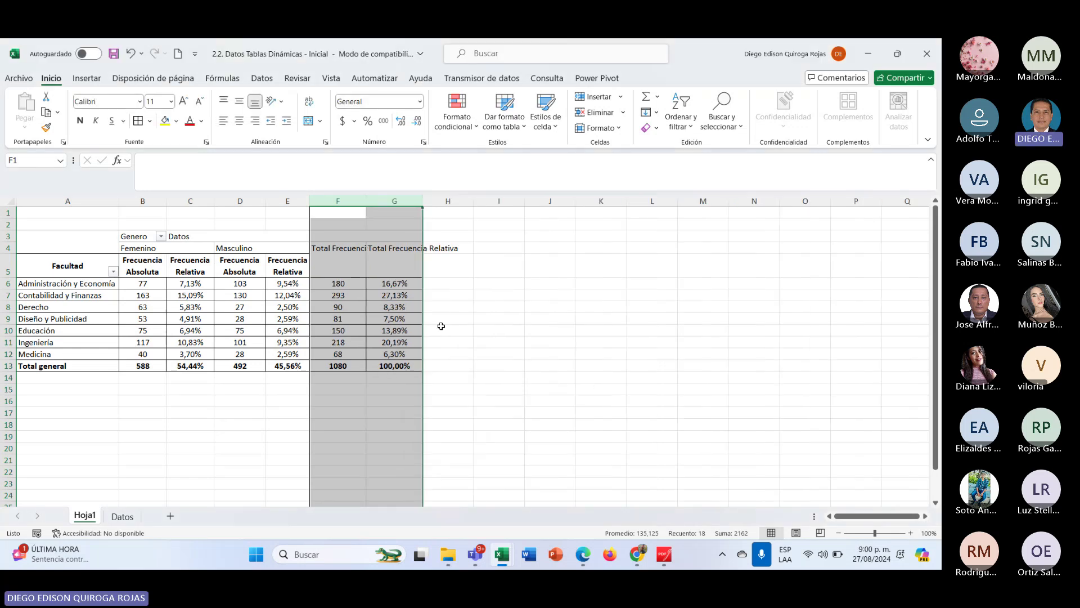
Wrap the Total Frecuencia Absoluta and Total Frecuencia Relativa headings, center them horizontally and vertically, and make them bold.
left_click(344, 251)
left_click(386, 247, "shift")
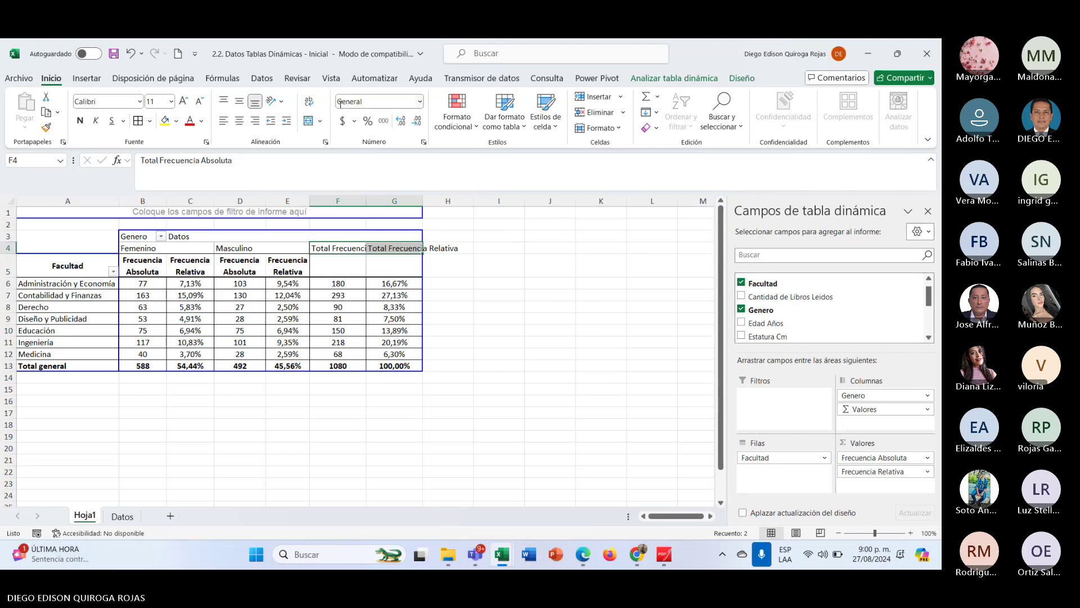
left_click(308, 102)
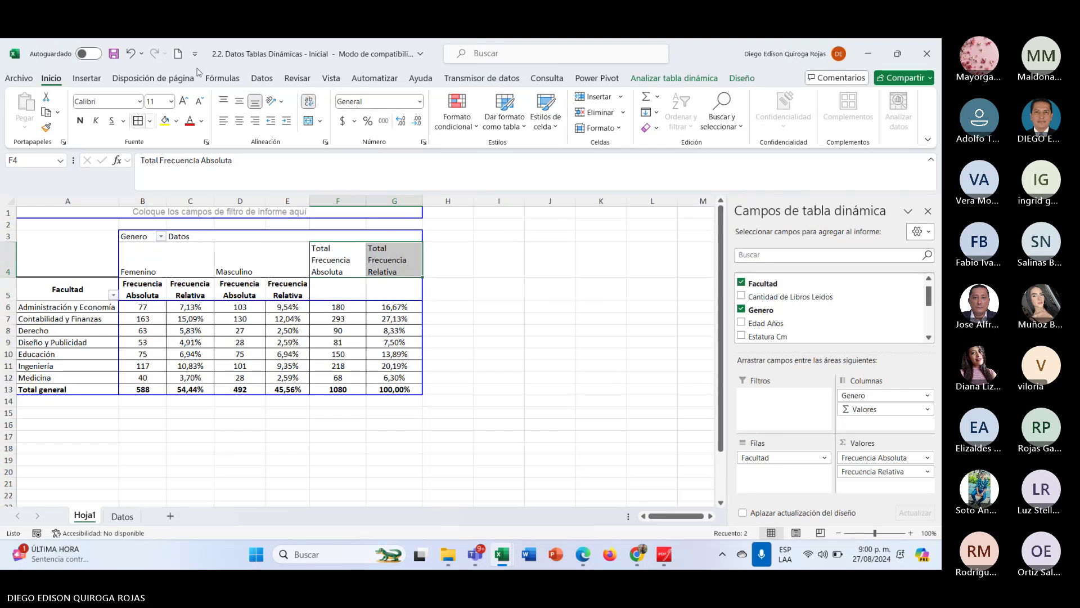
left_click(239, 120)
left_click(239, 101)
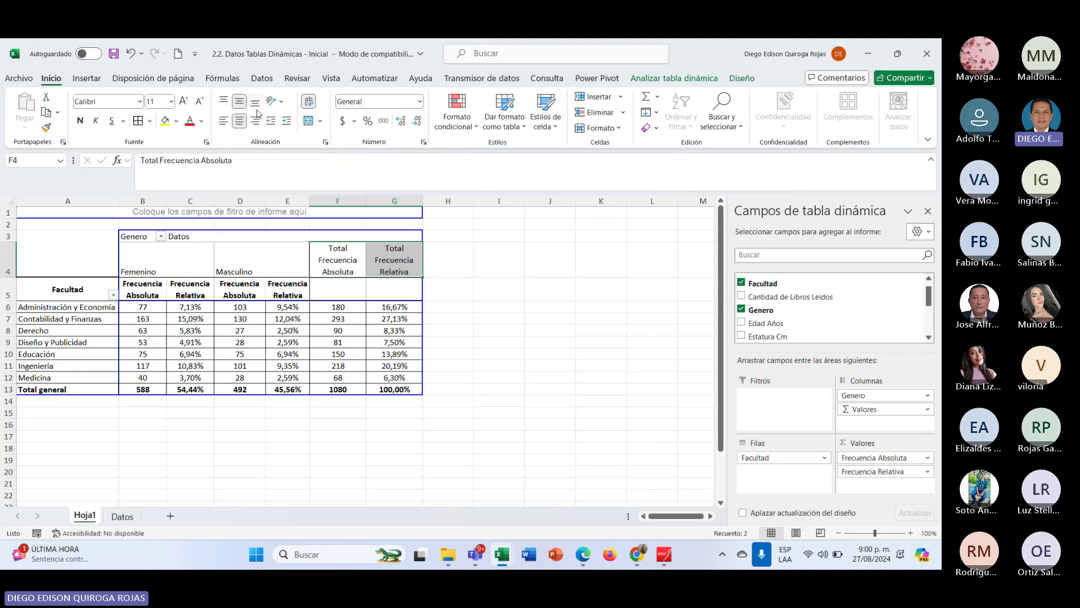
key("ctrl+n")
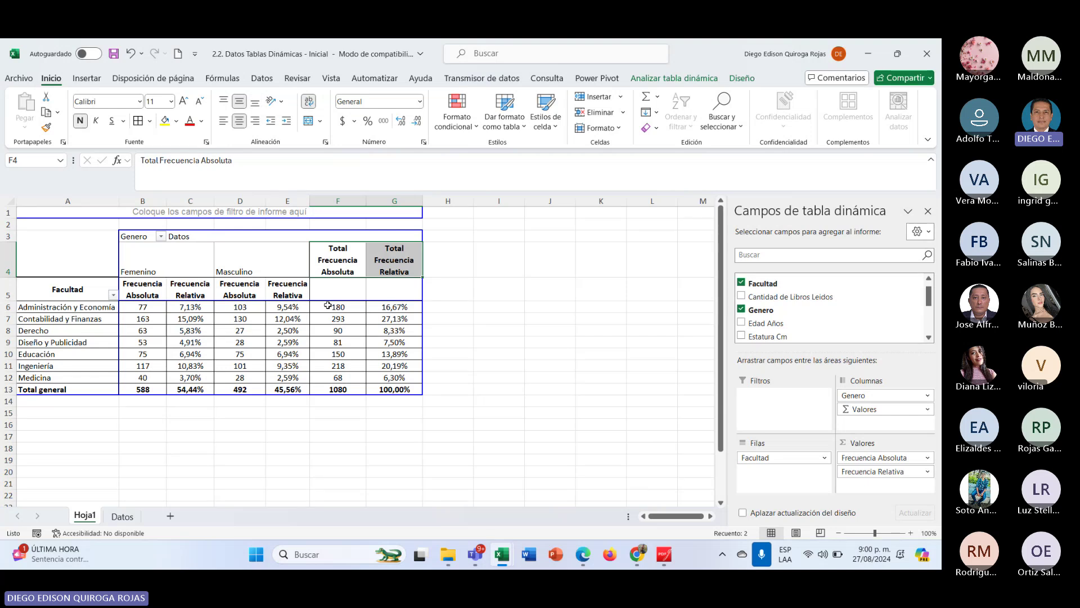
left_click(336, 289)
left_click_drag(342, 274, 379, 289)
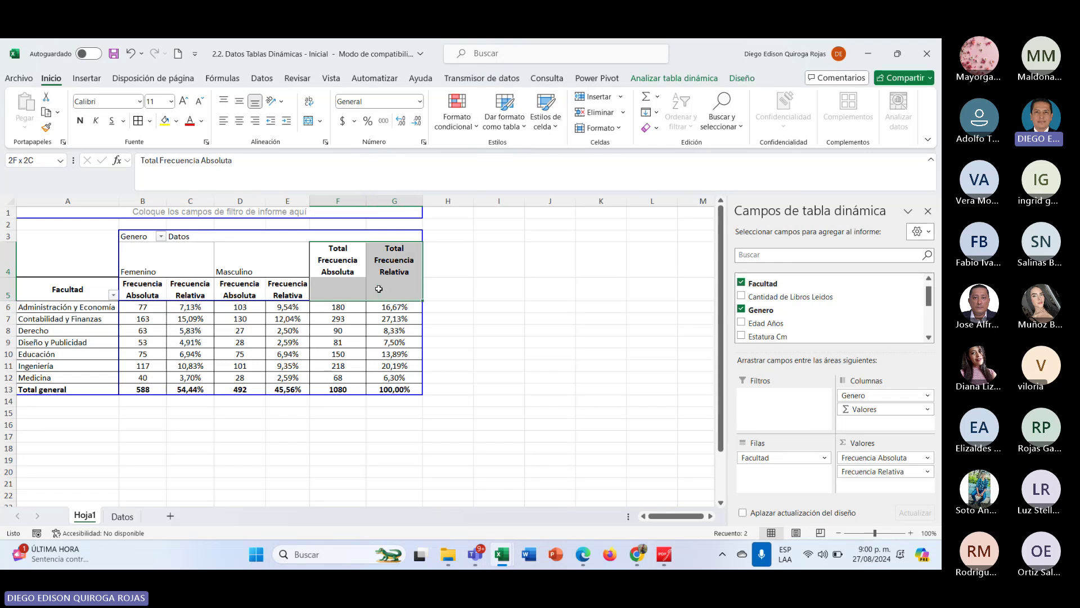
left_click(343, 288)
left_click_drag(339, 263, 344, 281)
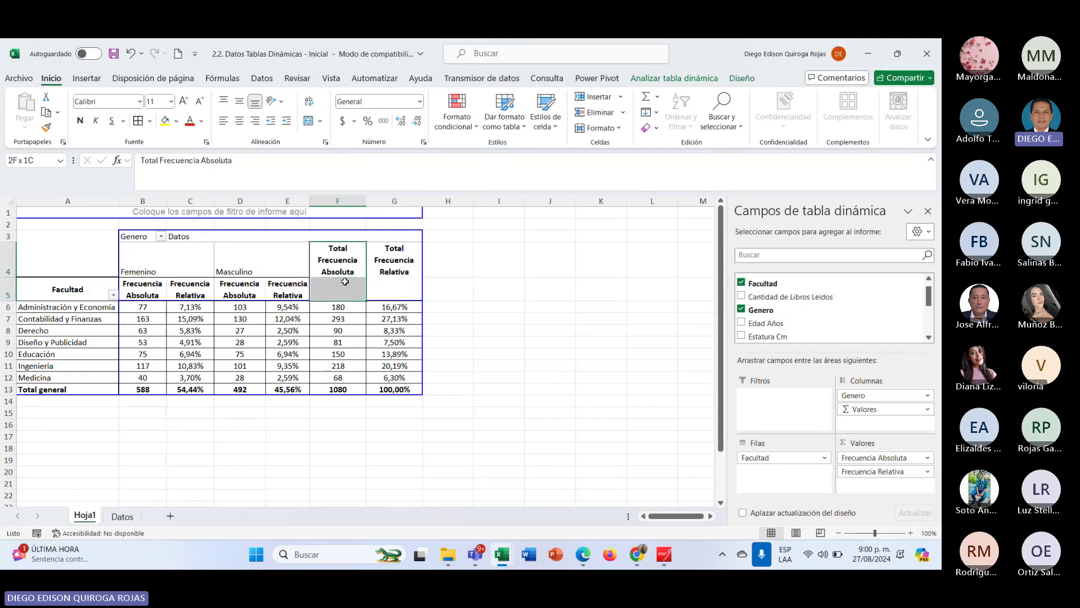
Center the Masculino heading across cells D4:E4 using the Centrar en la selección horizontal alignment.
left_click_drag(144, 261, 283, 264)
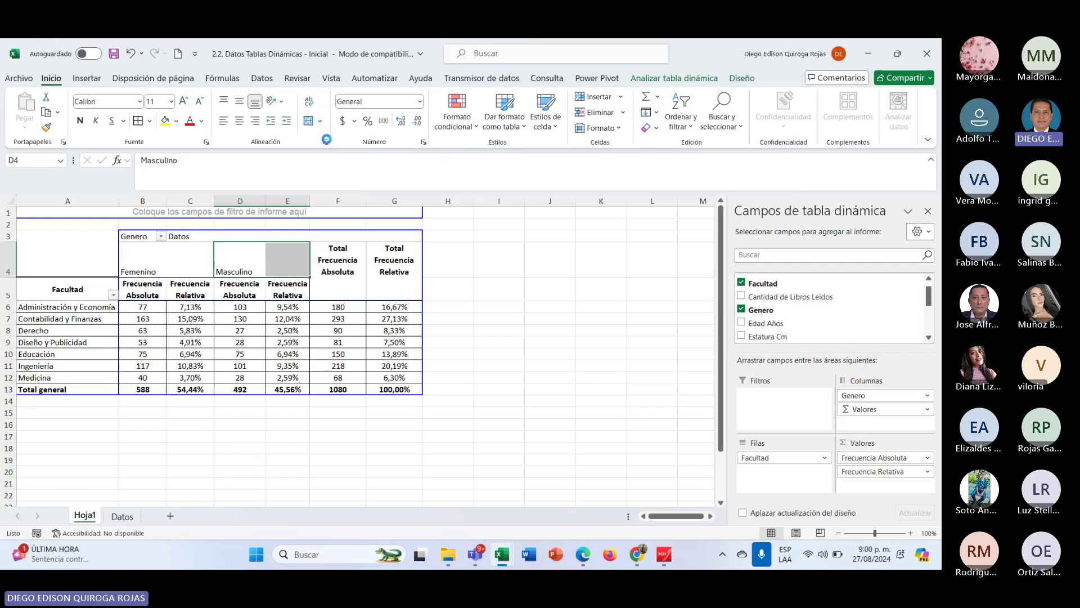
left_click(326, 142)
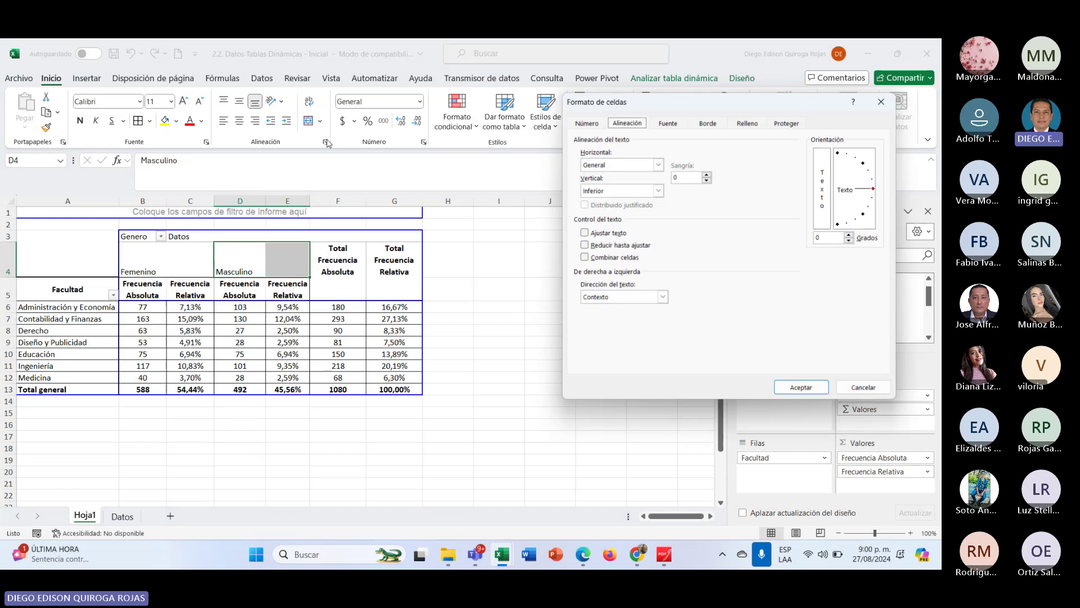
left_click(658, 165)
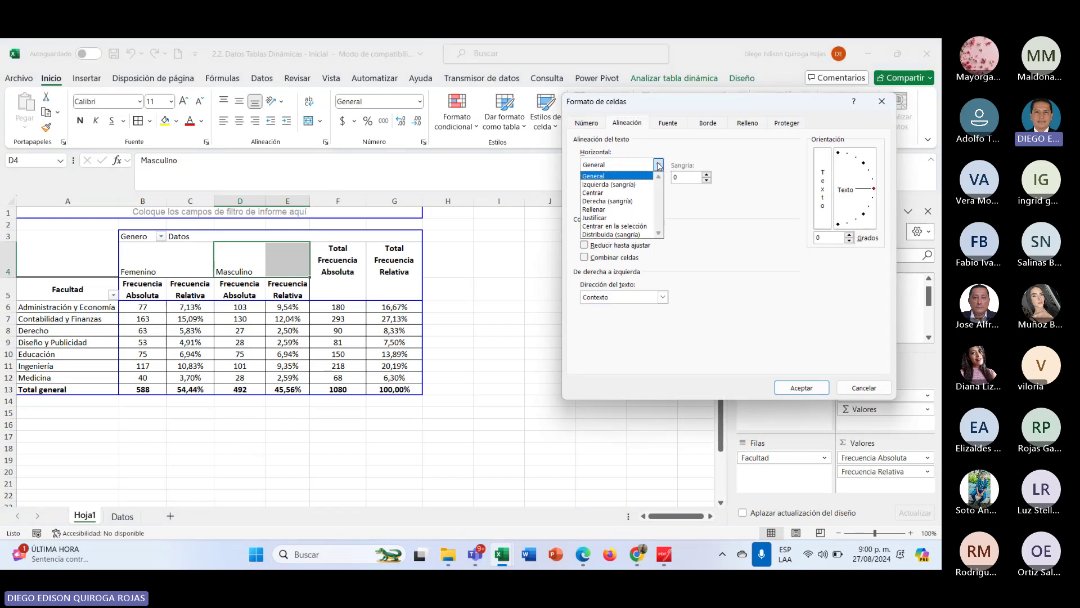
left_click(617, 226)
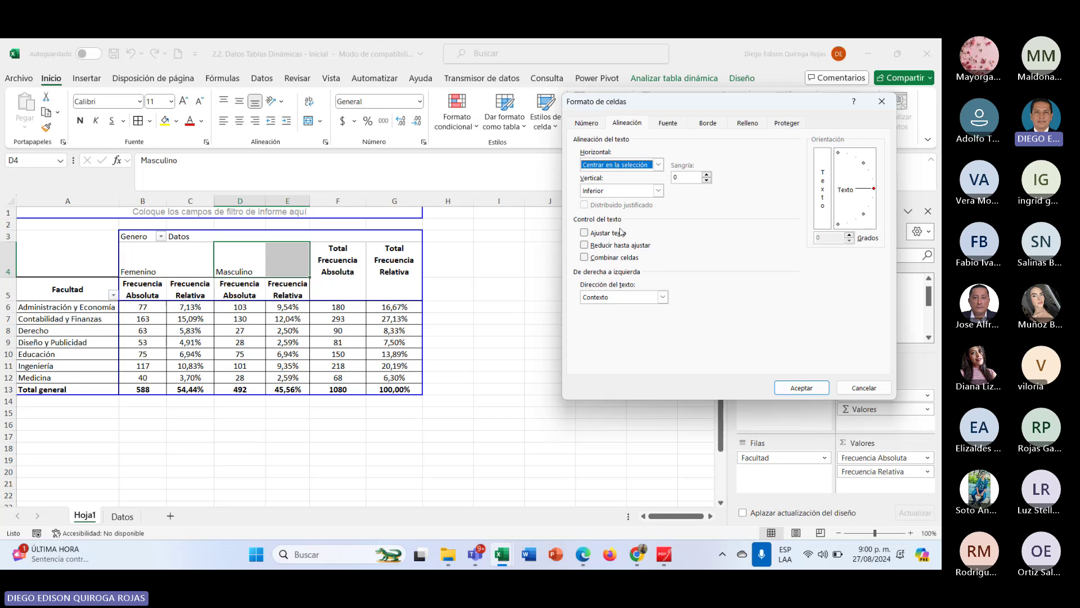
left_click(801, 388)
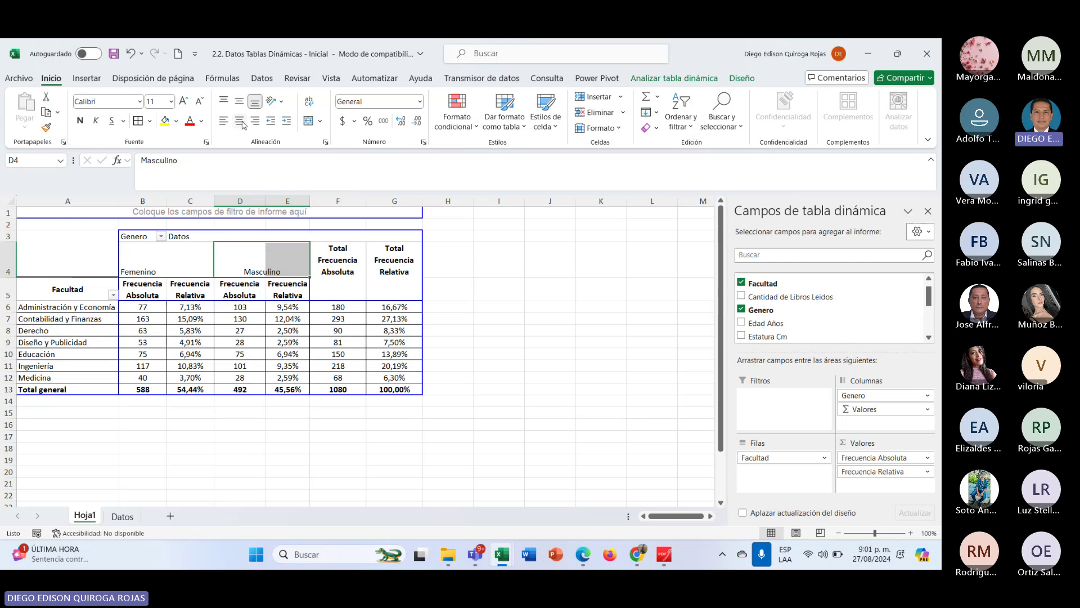
Center the Masculino heading vertically, reapply Centrar en la selección over D4:E4, and make it bold.
left_click(238, 104)
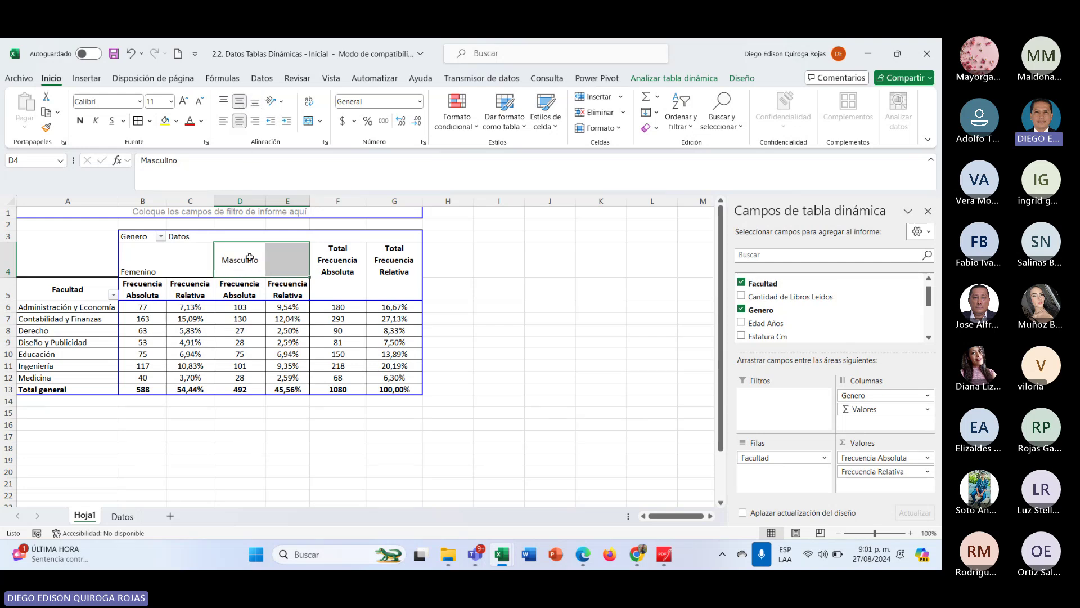
left_click(326, 142)
left_click(657, 165)
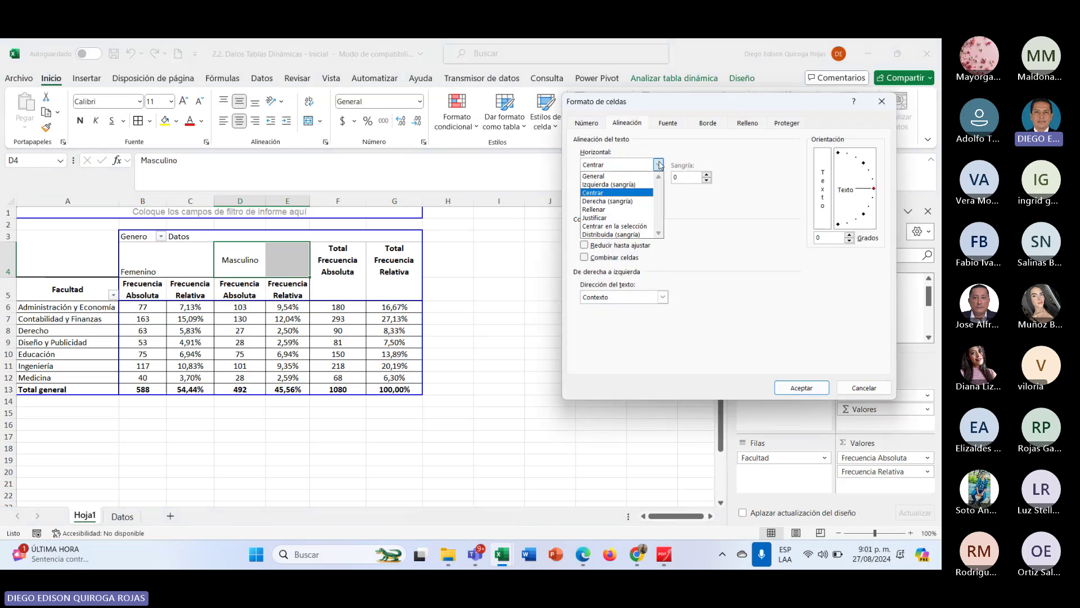
left_click(607, 226)
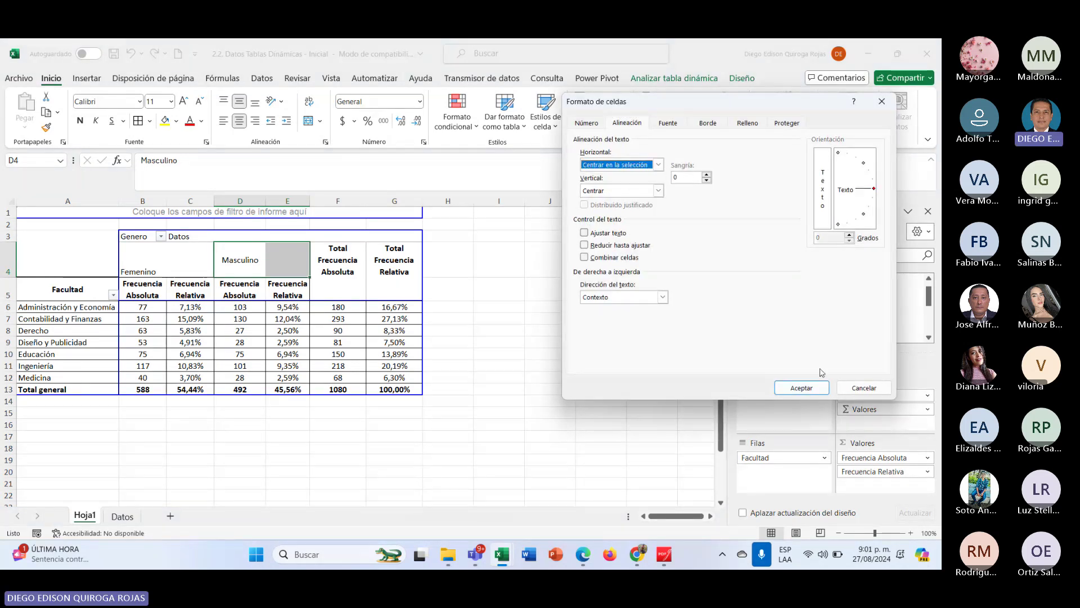
left_click(801, 387)
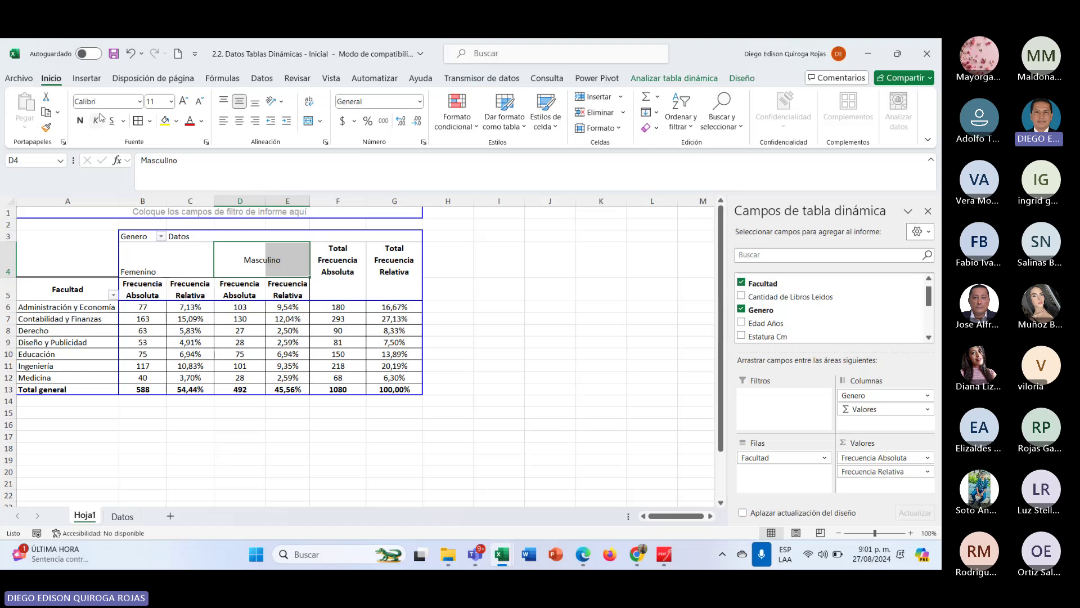
left_click(80, 120)
Center the Femenino heading across cells B4:C4 using the Centrar en la selección horizontal alignment.
left_click_drag(138, 257, 191, 258)
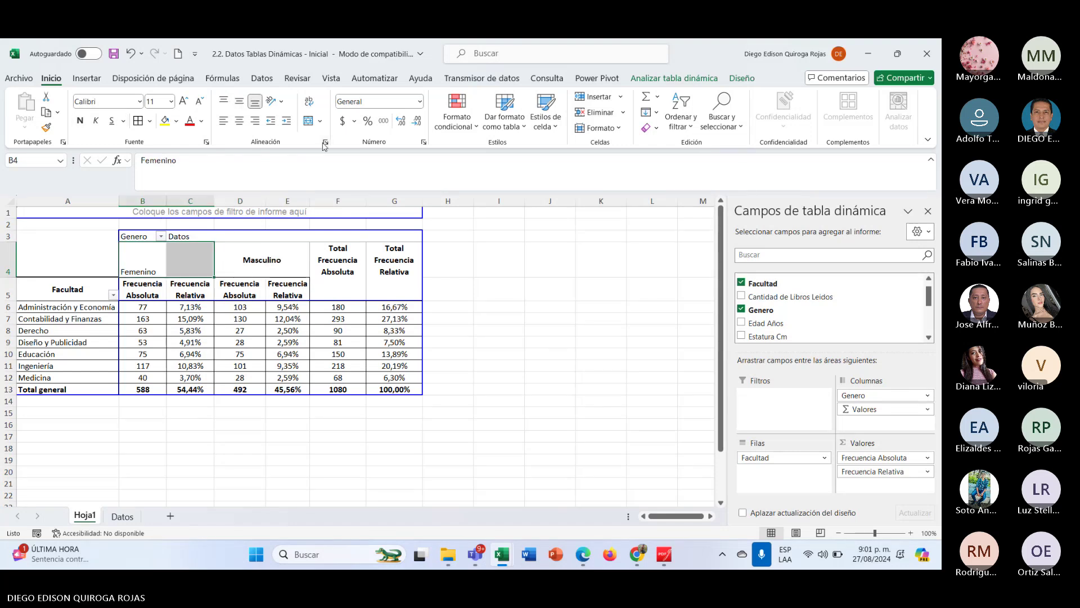
left_click(325, 142)
left_click(658, 165)
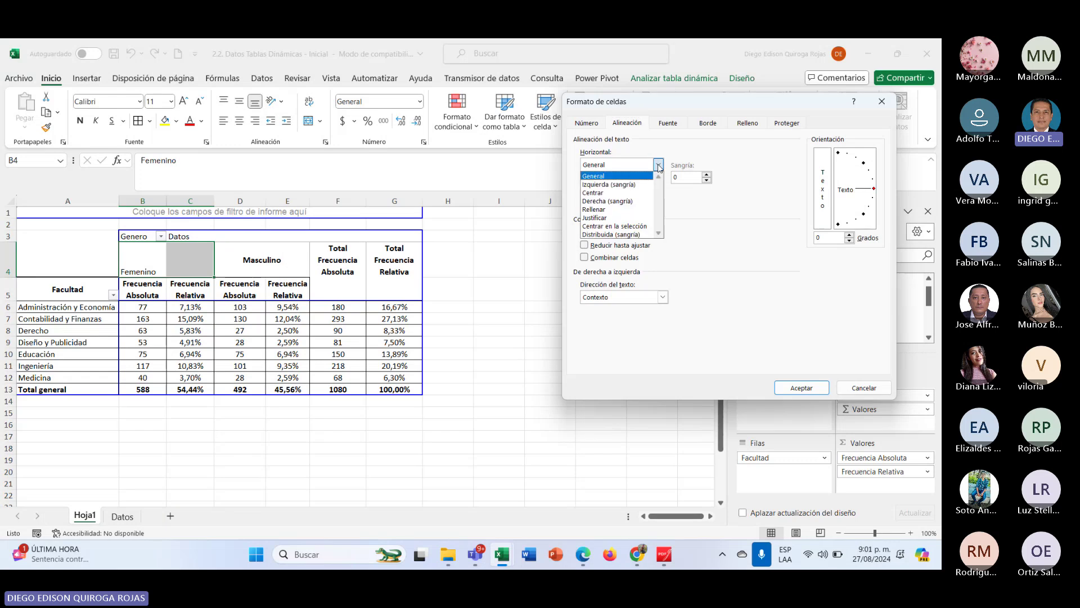
left_click(617, 225)
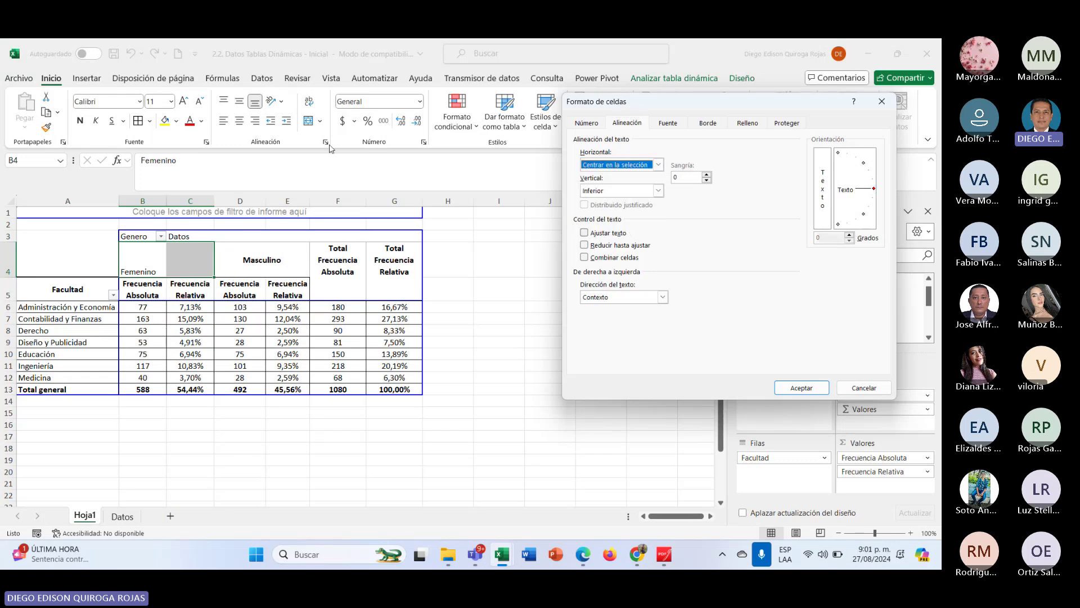
left_click(807, 389)
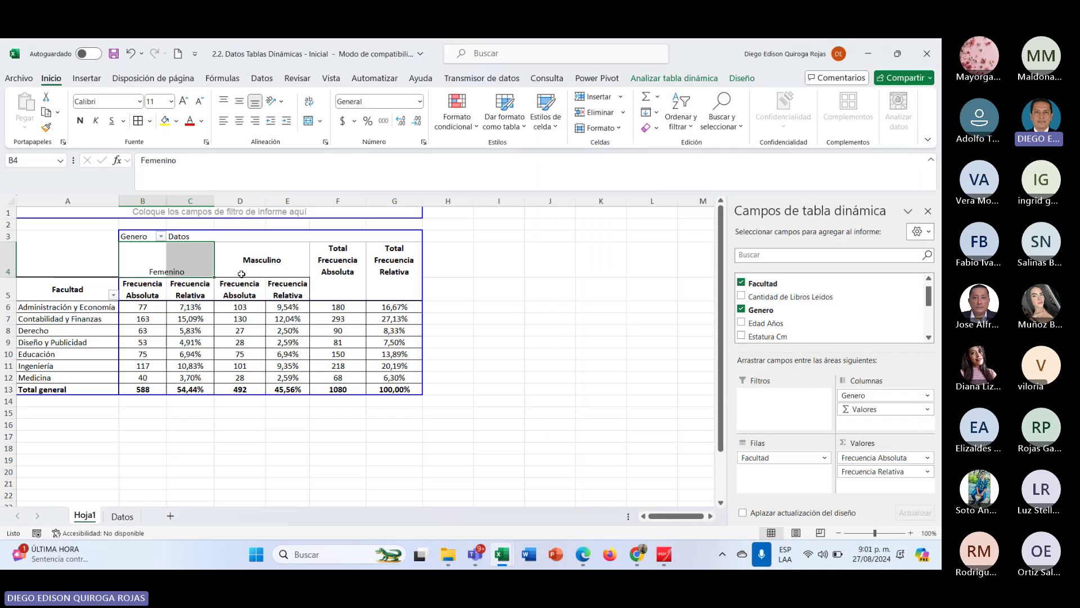
Make the Femenino heading bold, center it vertically, and reapply Centrar en la selección over B4:C4.
left_click(80, 120)
left_click(241, 122)
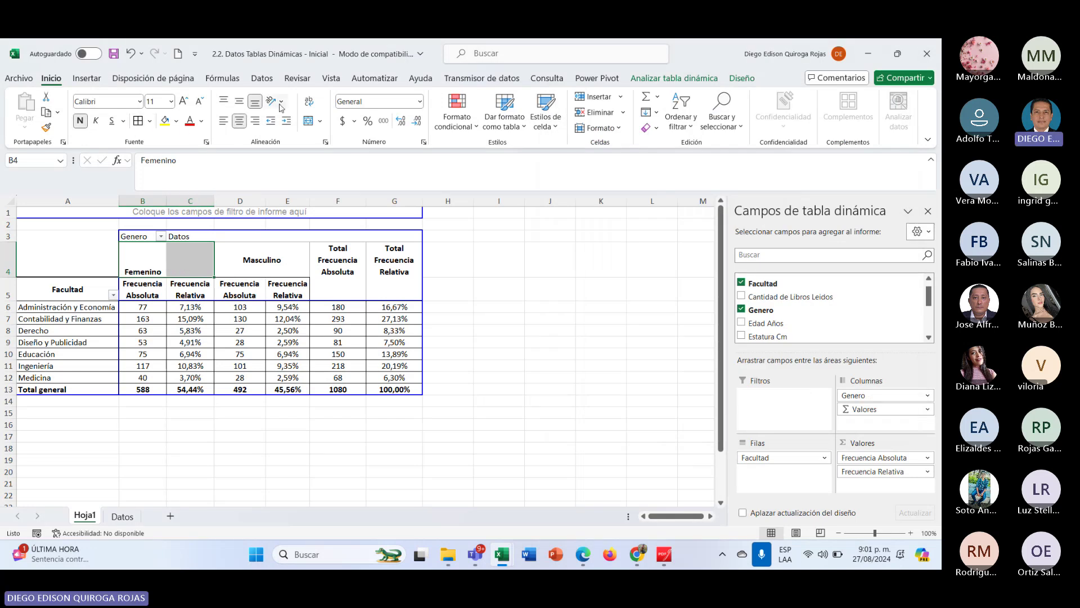
left_click(239, 102)
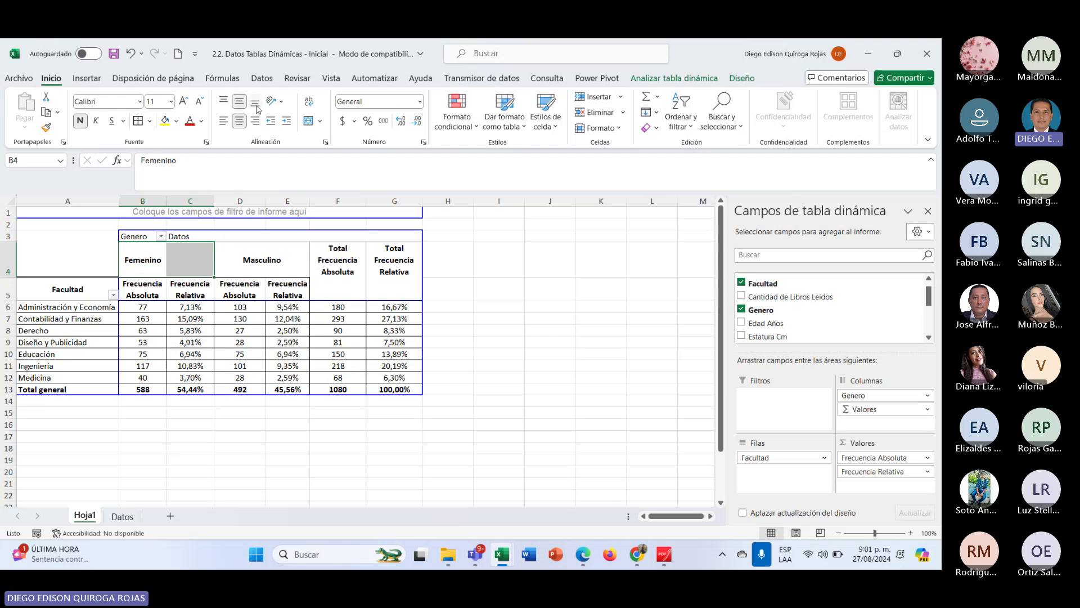
left_click(325, 142)
left_click(604, 168)
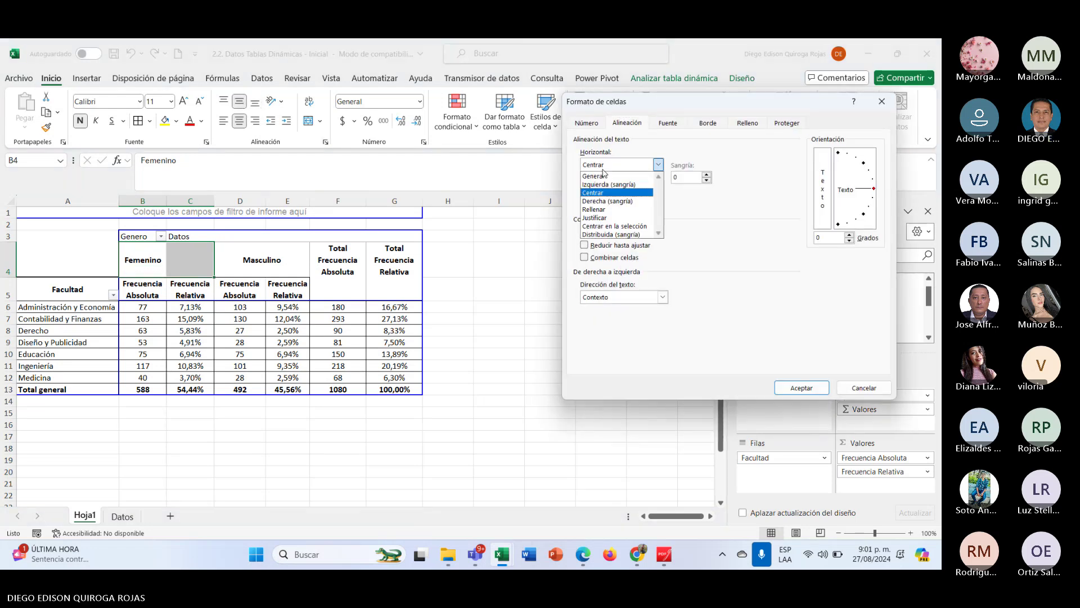
left_click(603, 226)
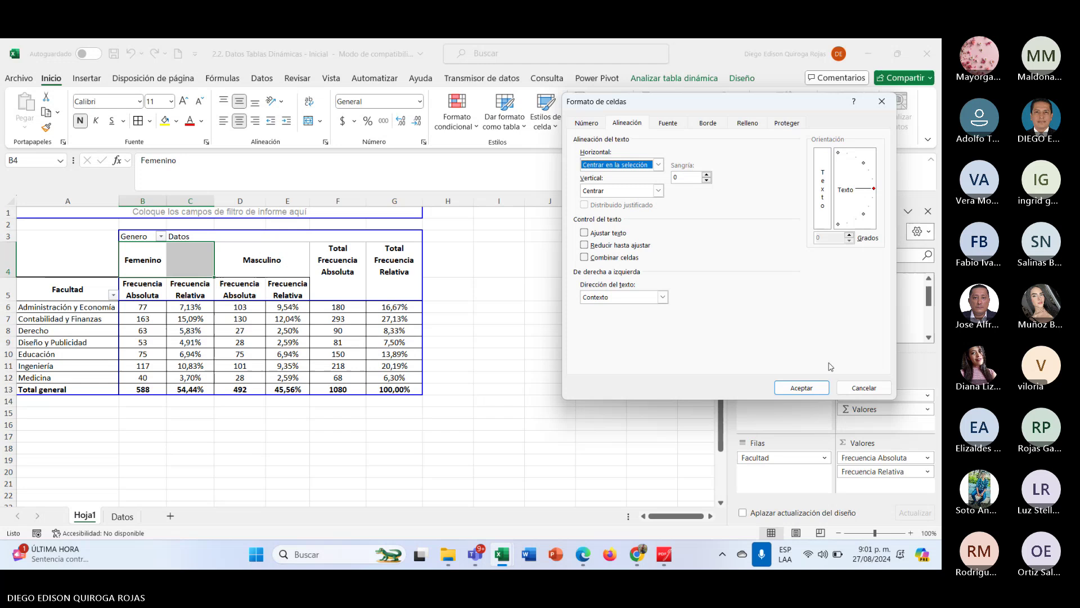
left_click(802, 387)
left_click(288, 460)
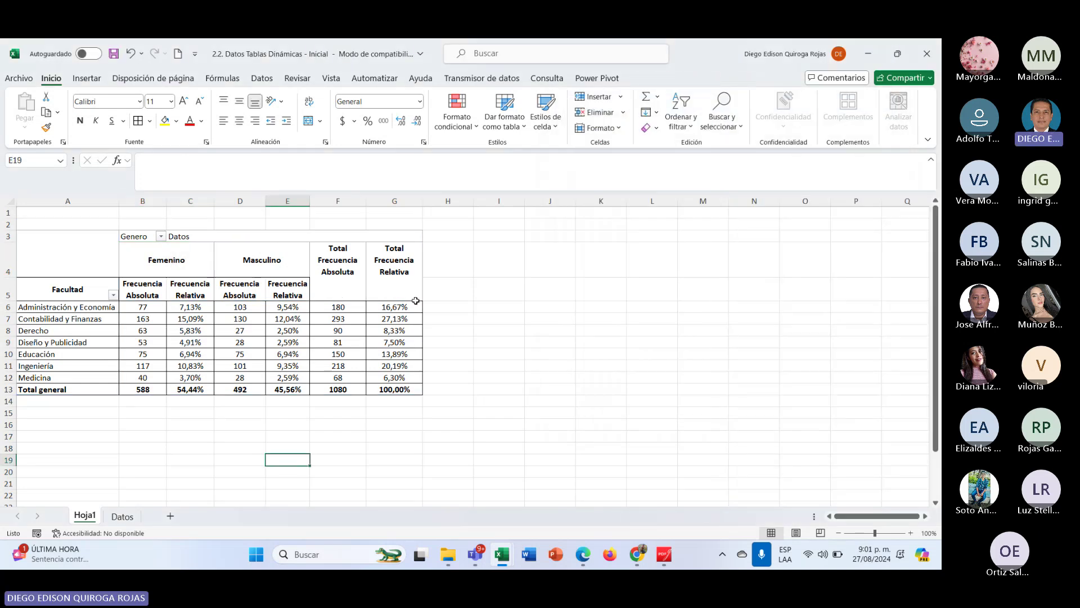
Try to merge cells F4:F5 under the Total Frecuencia Absoluta heading using the Combinar celdas option.
left_click_drag(353, 264, 353, 284)
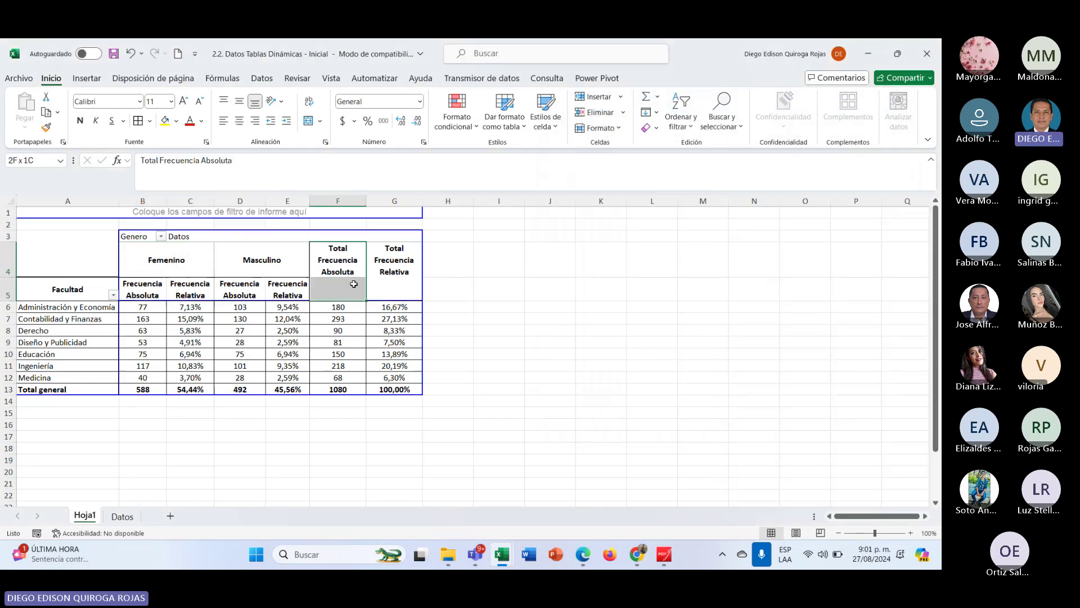
left_click(325, 143)
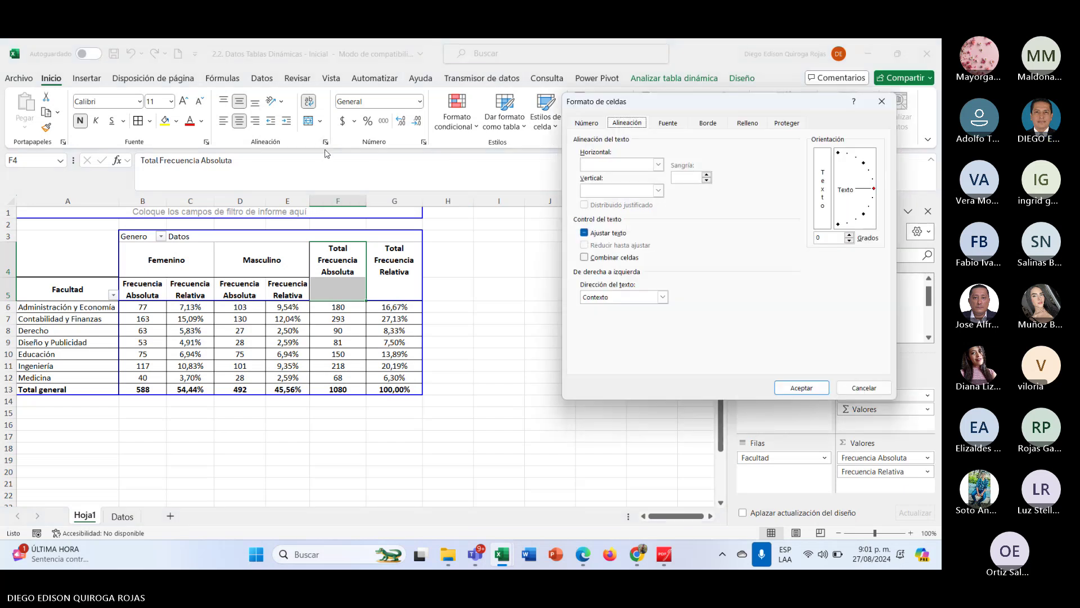
left_click(658, 191)
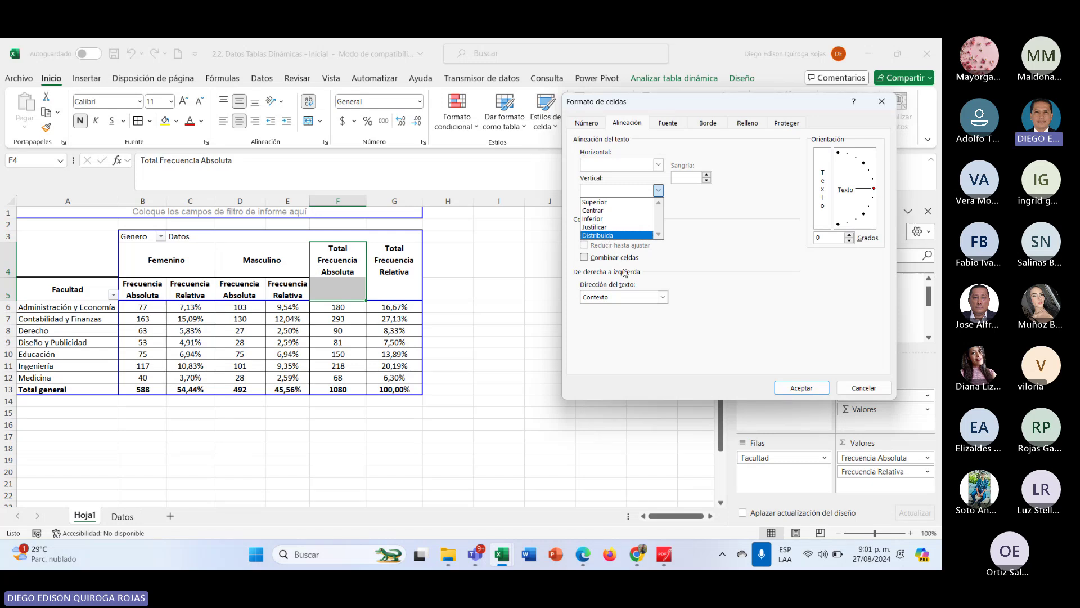
left_click(586, 259)
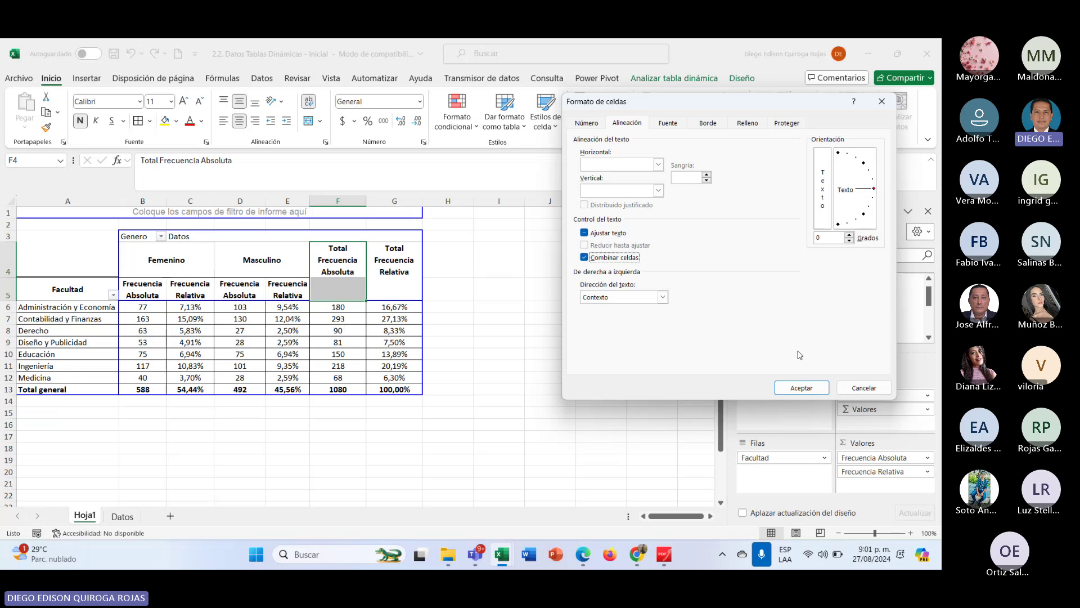
left_click(802, 388)
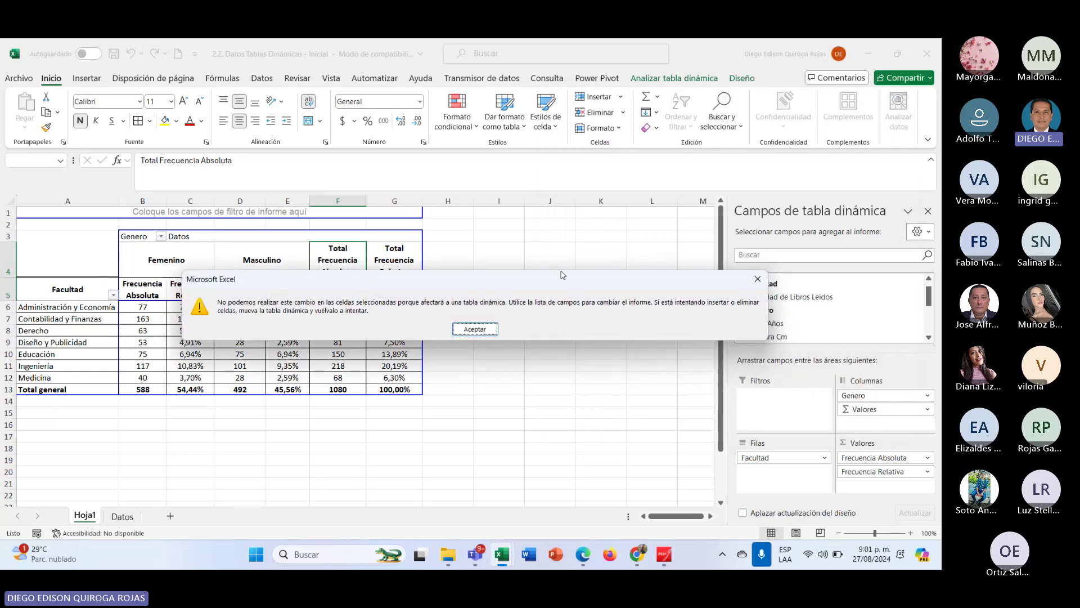
left_click(757, 278)
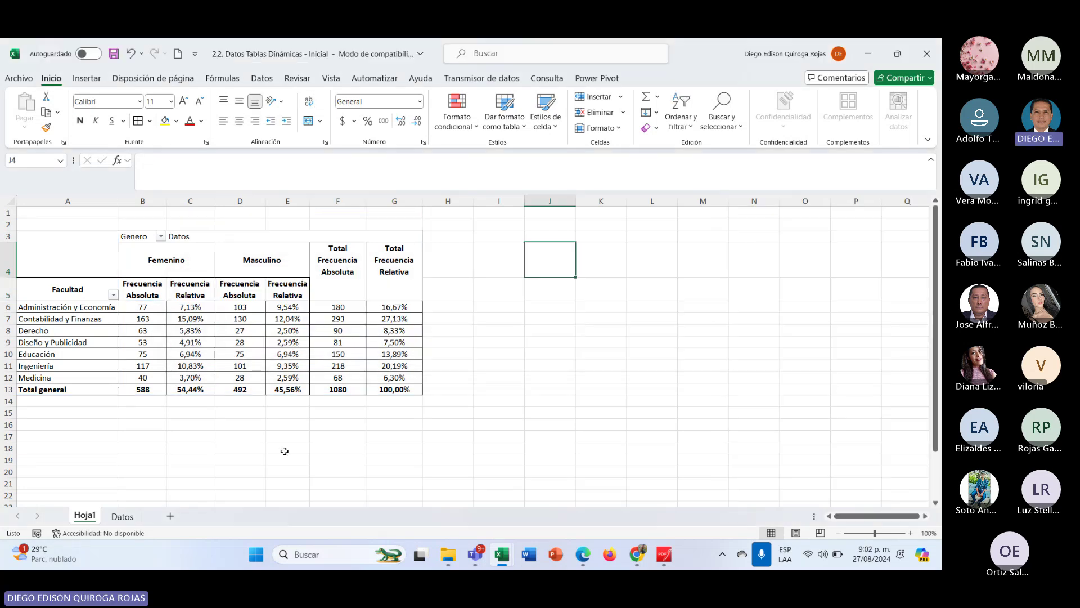
left_click(287, 448)
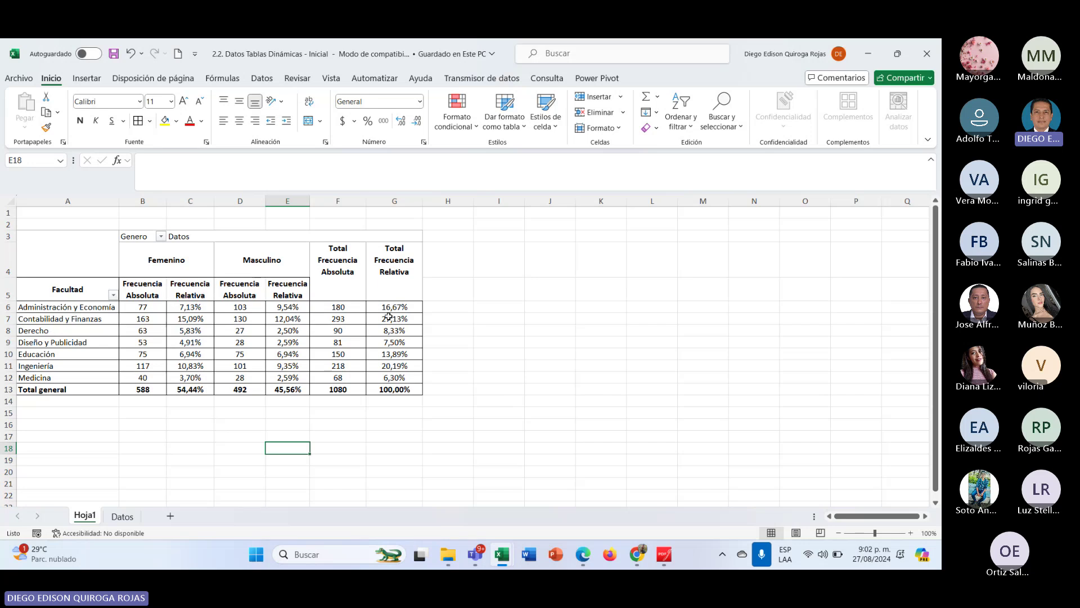
Try to create a pivot chart on a new worksheet from cell B7 of the pivot table.
mouse_move(410, 312)
right_click(134, 322)
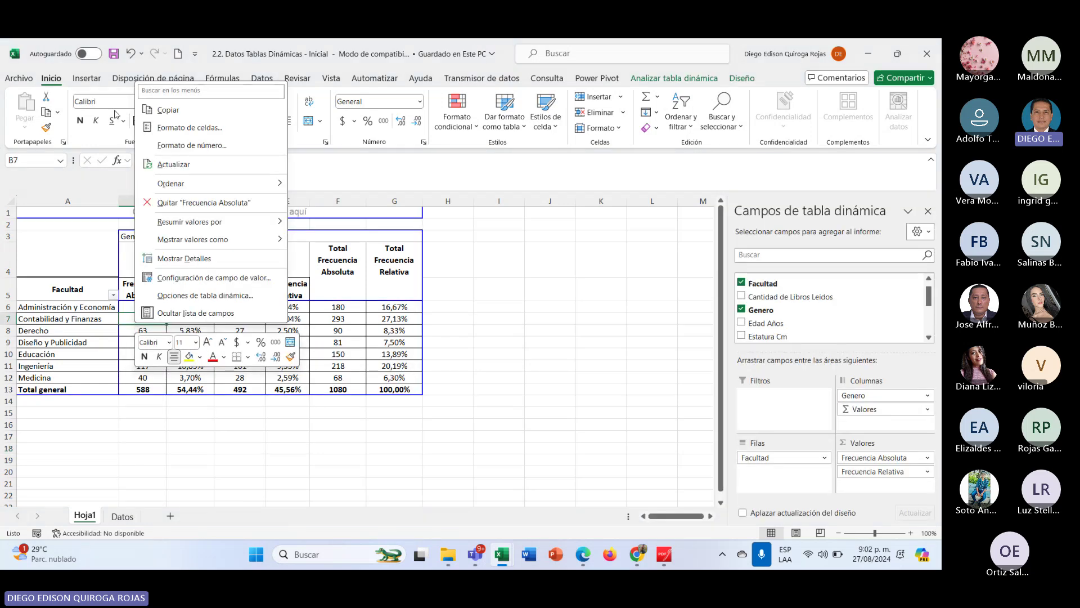
left_click(93, 80)
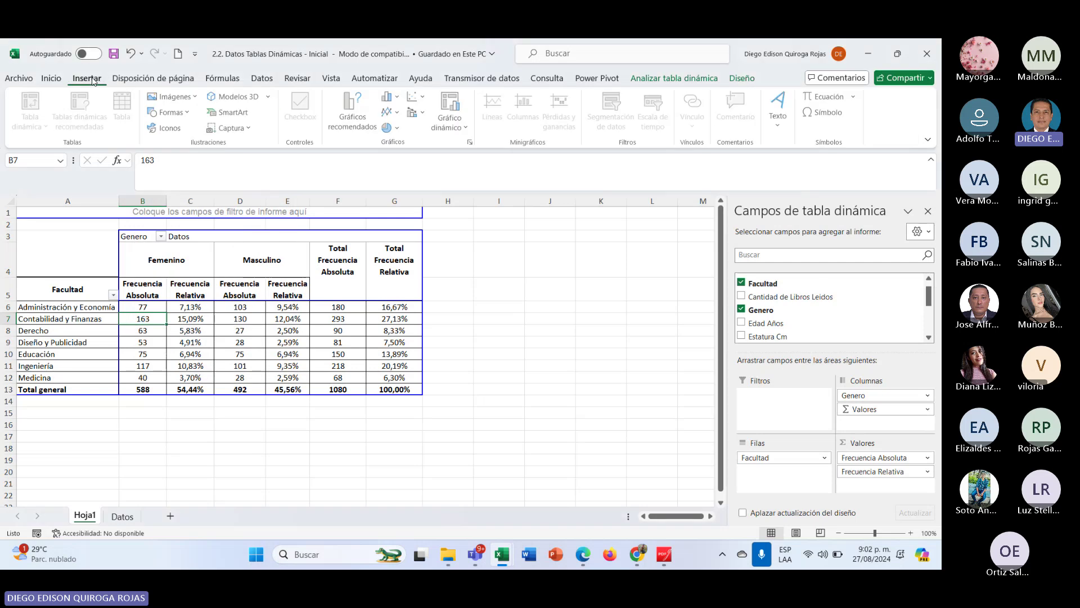
left_click(458, 109)
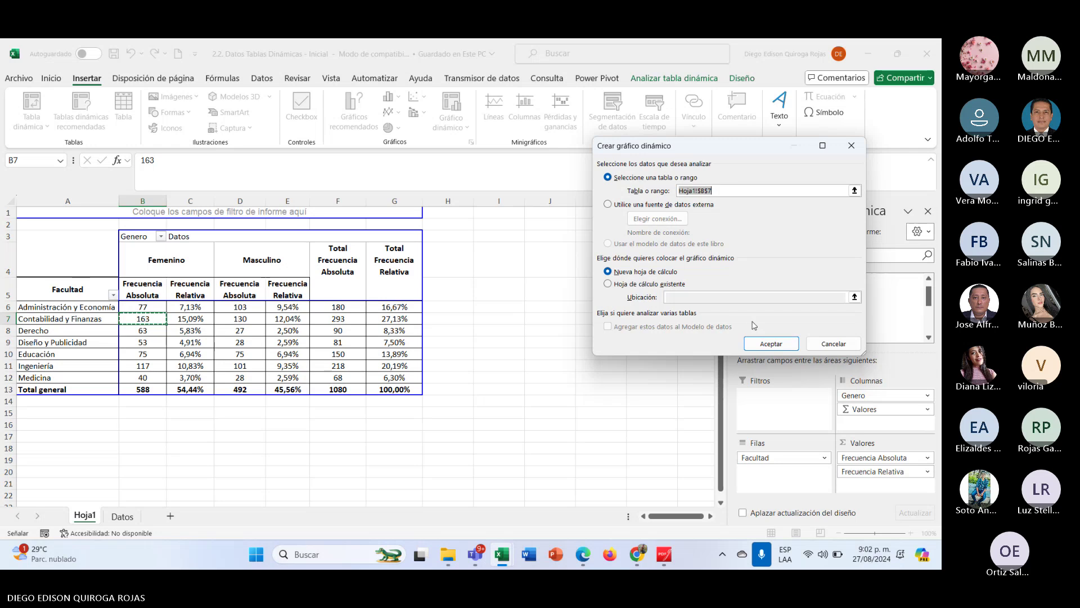
left_click(771, 345)
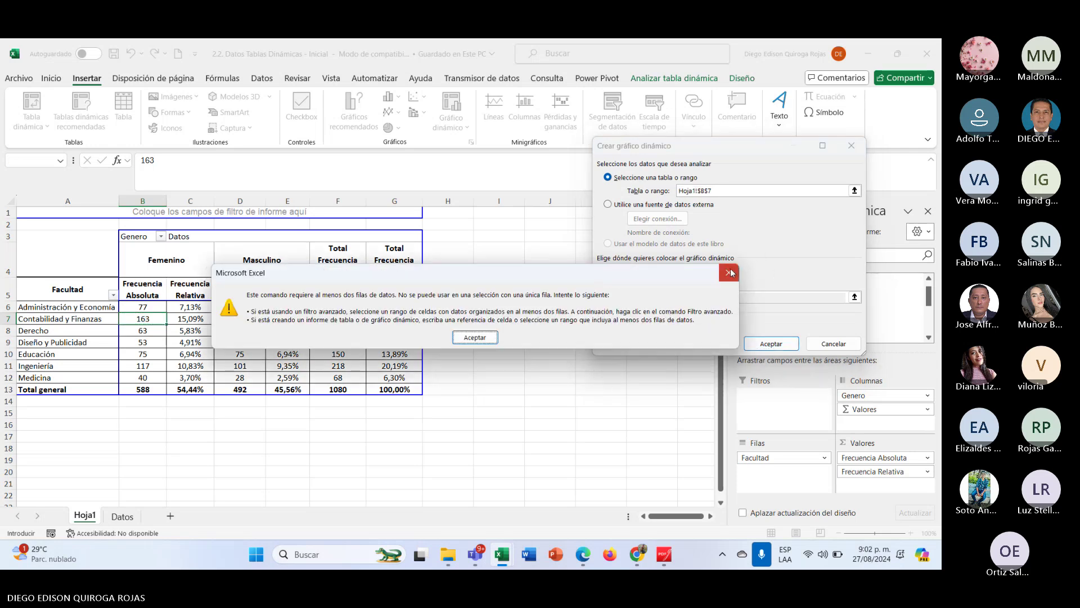
left_click(731, 275)
key("Escape")
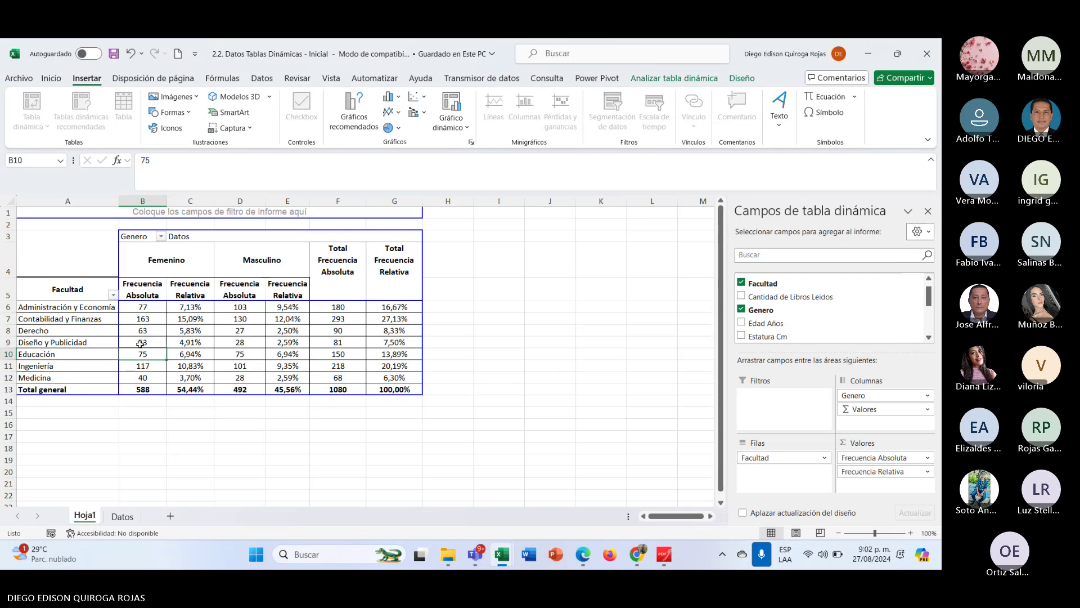
Start creating a pivot chart from the Contabilidad y Finanzas row label in cell A7.
left_click(74, 320)
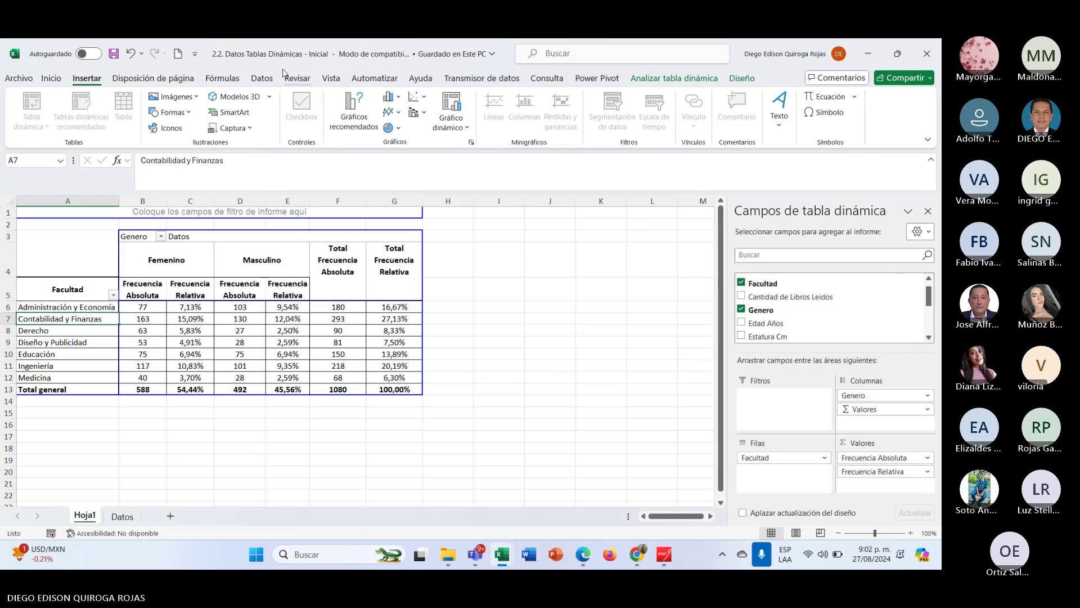
left_click(456, 106)
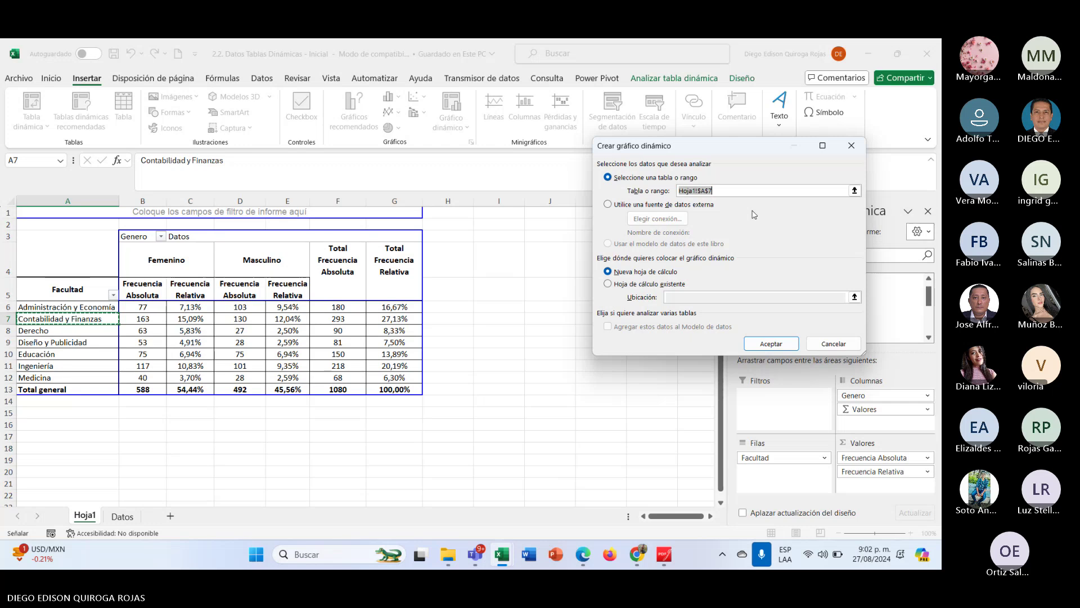
Try to create a pivot chart from the range Hoja1!$A$2:$G$13, placed on the existing sheet at cell A16.
key("Escape")
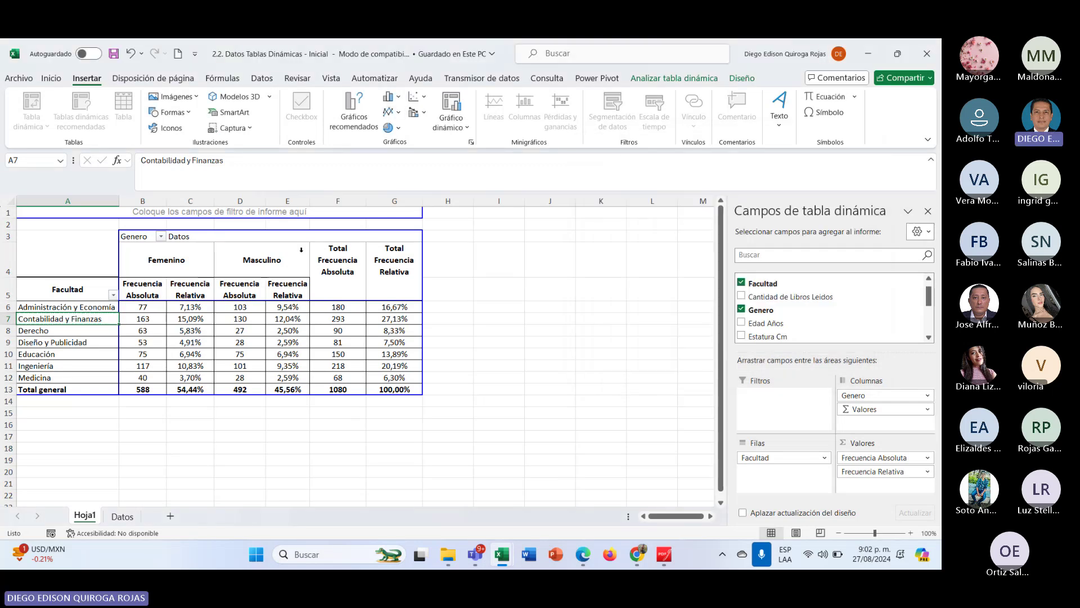
left_click(72, 309)
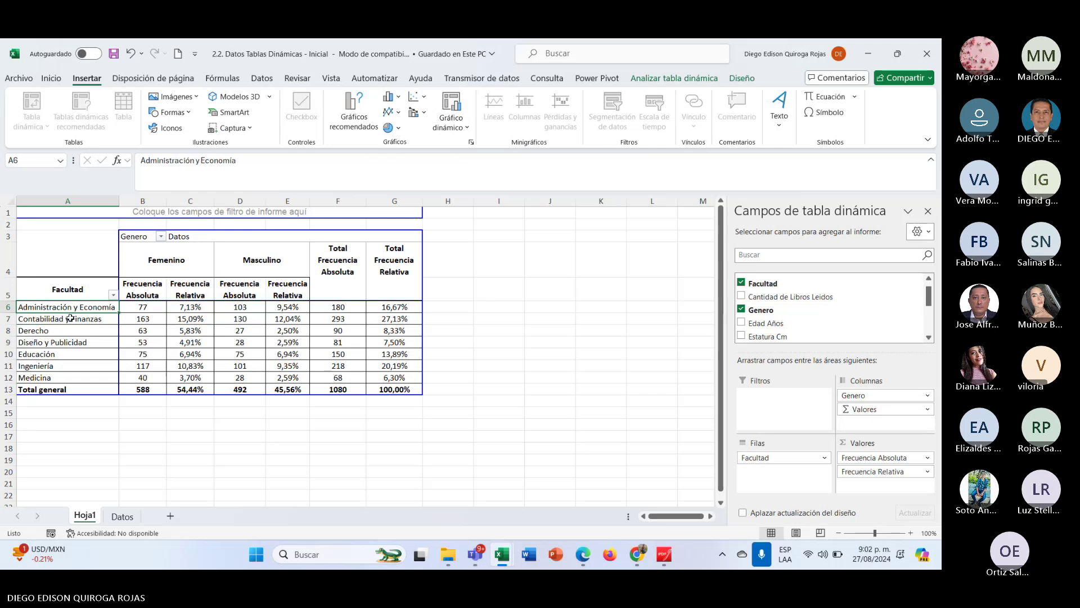
left_click(68, 293)
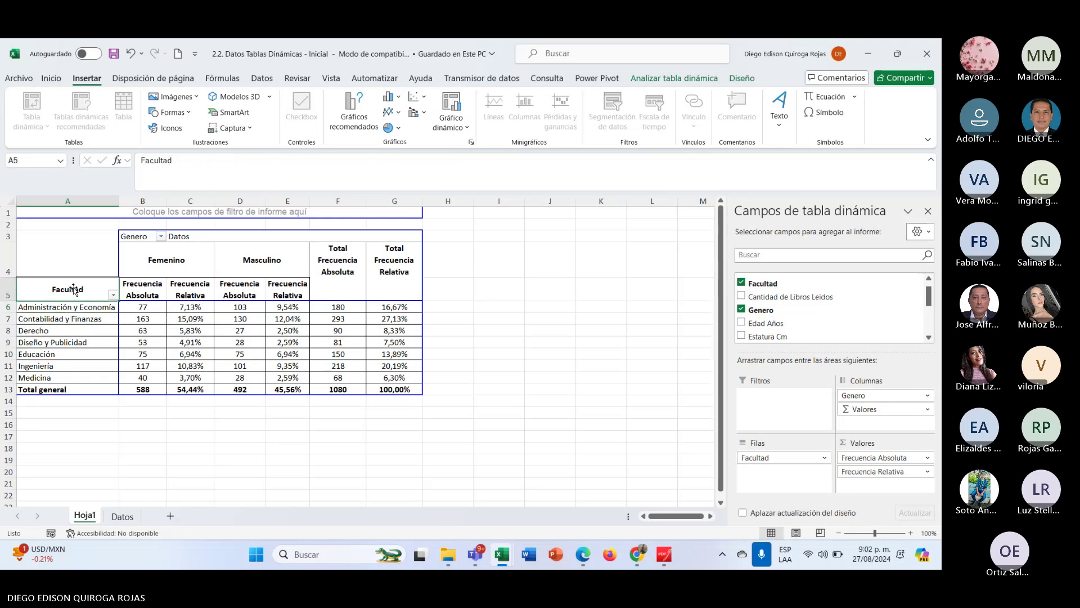
left_click(457, 105)
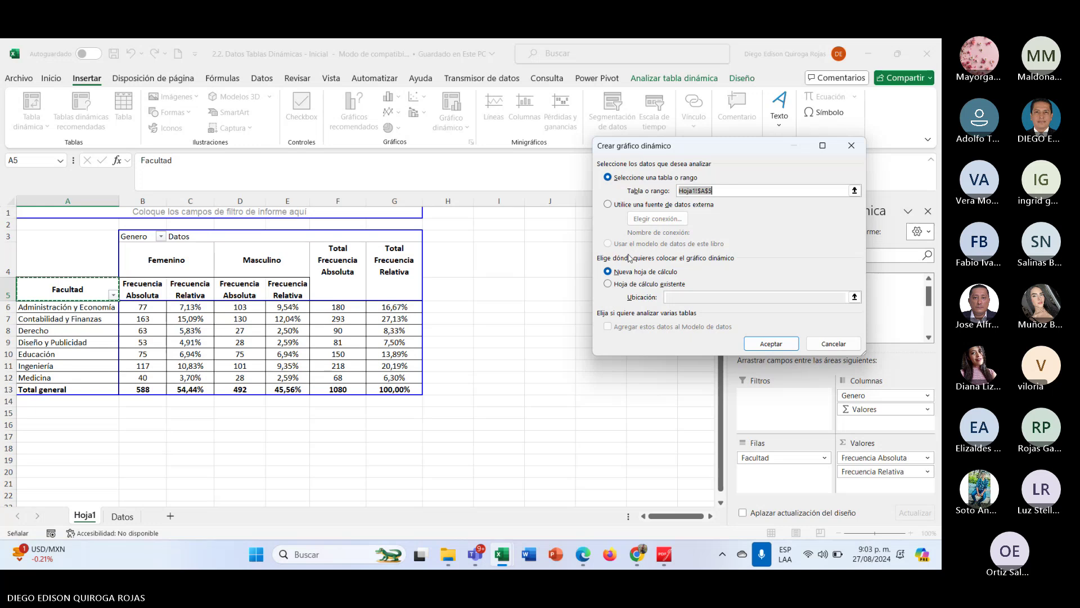
left_click(608, 284)
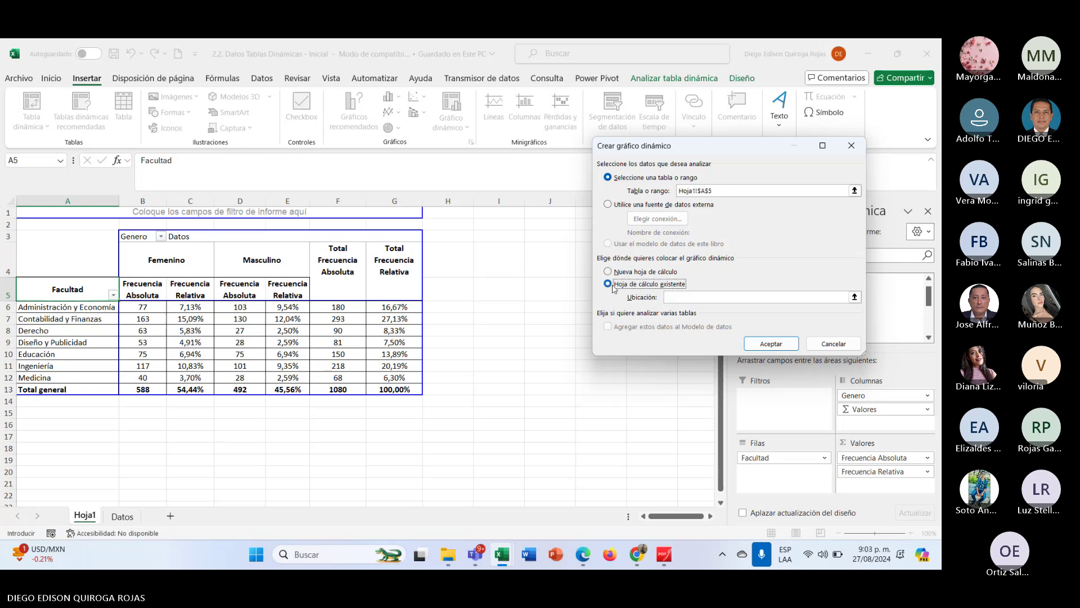
left_click(51, 423)
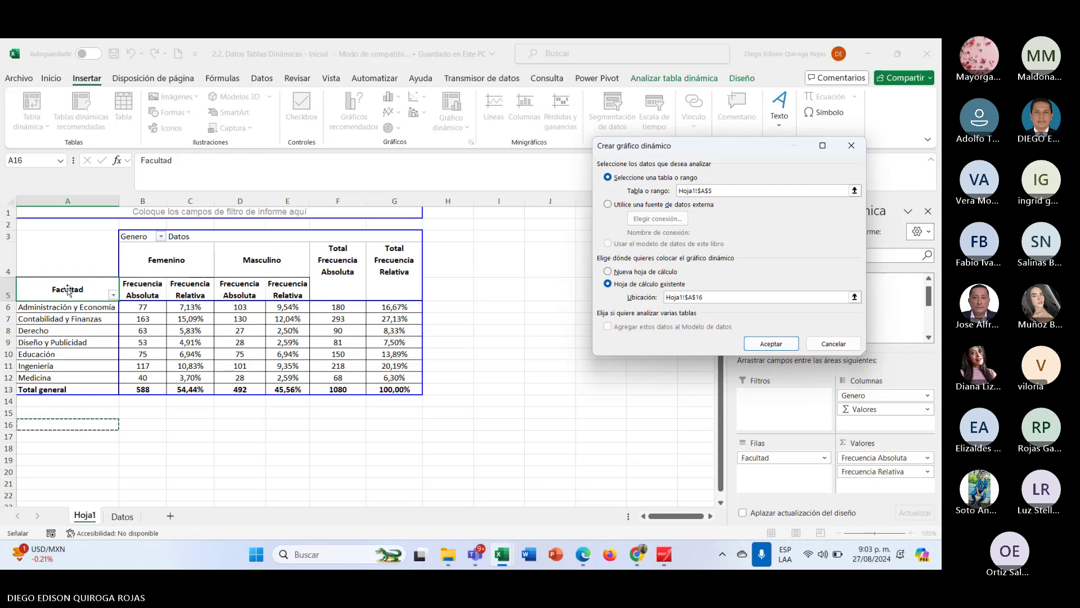
left_click(722, 191)
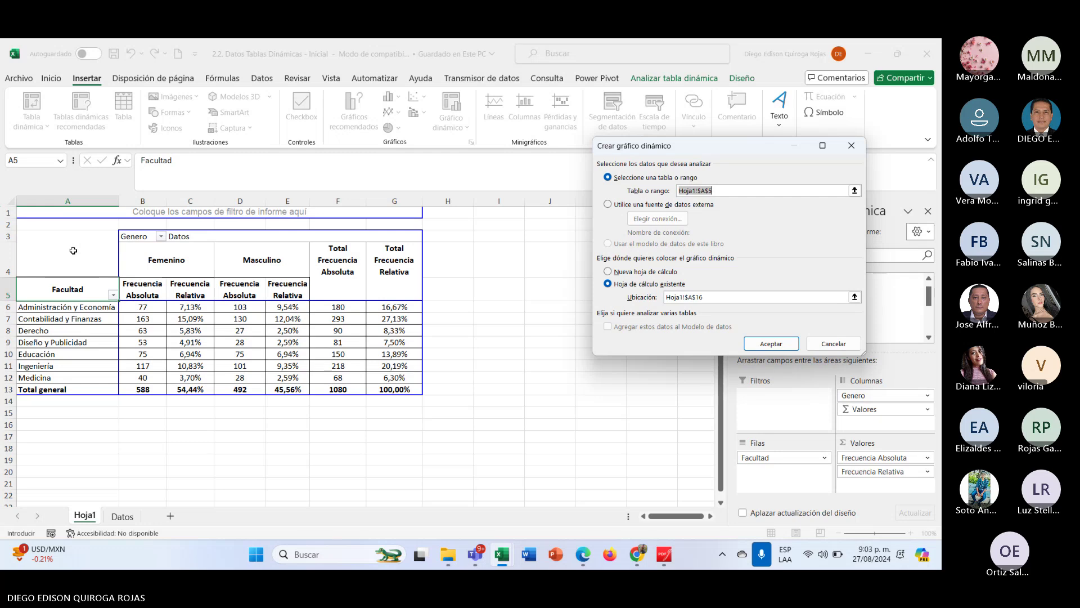
left_click_drag(70, 227, 388, 390)
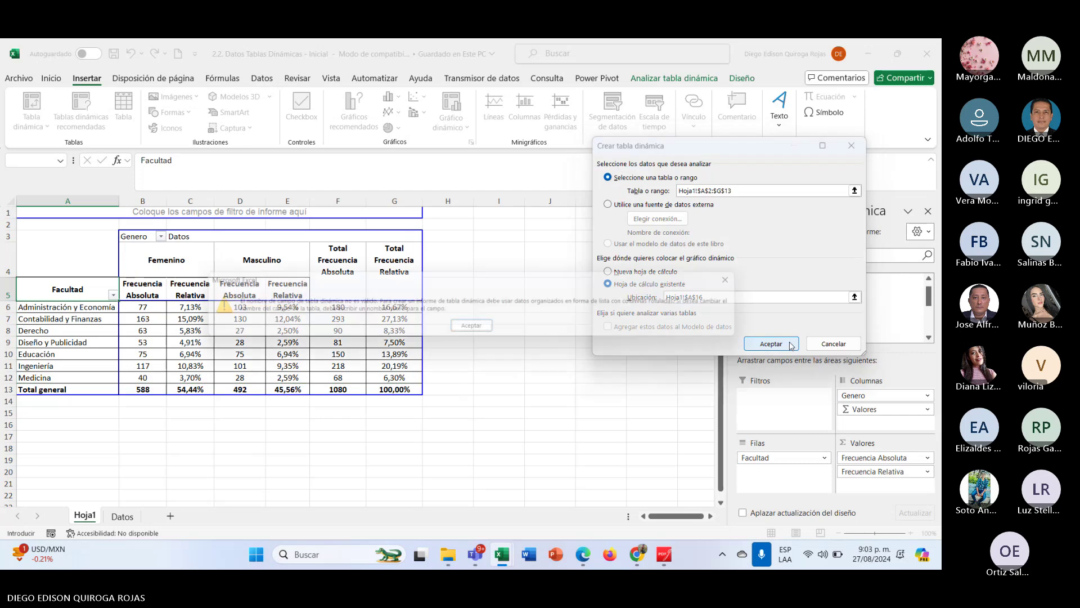
left_click(771, 343)
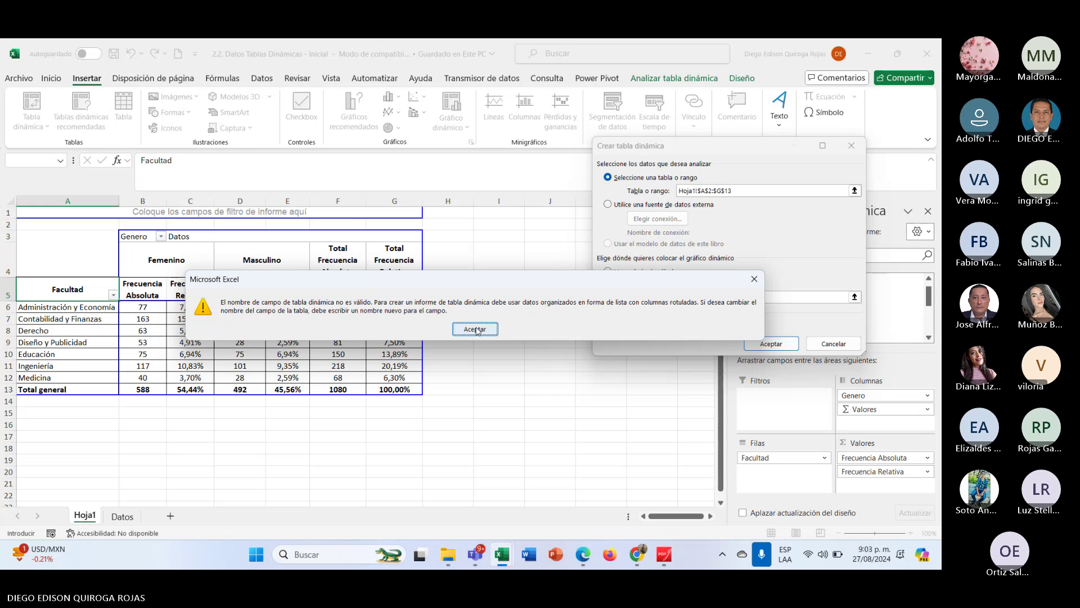
left_click(476, 330)
key("Escape")
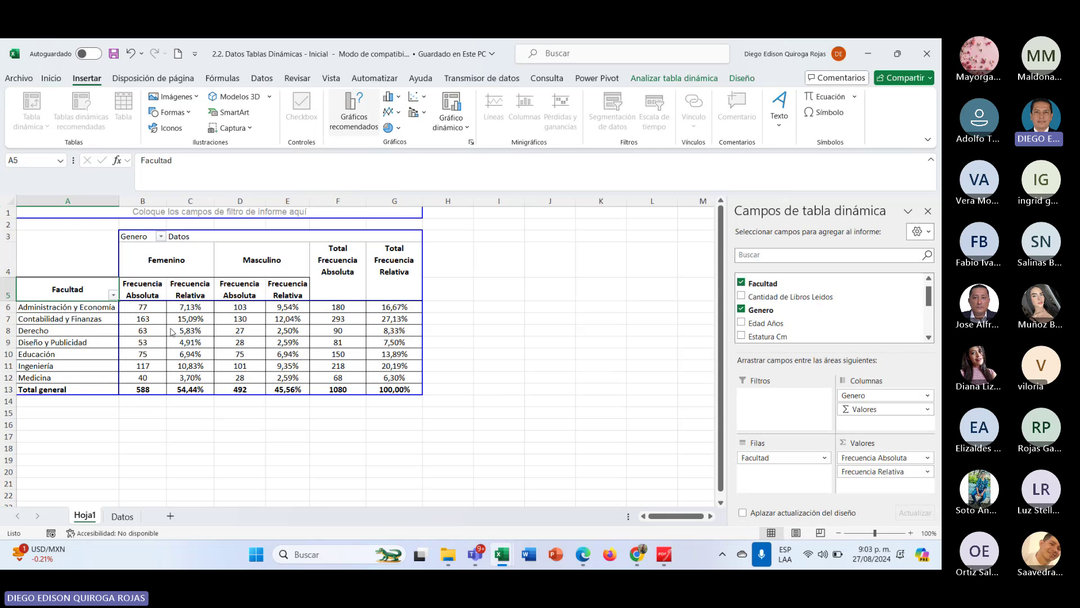
Set up a combo chart for the pivot table with Femenino - Frecuencia Relativa as Línea con marcadores on the secondary axis.
left_click(354, 112)
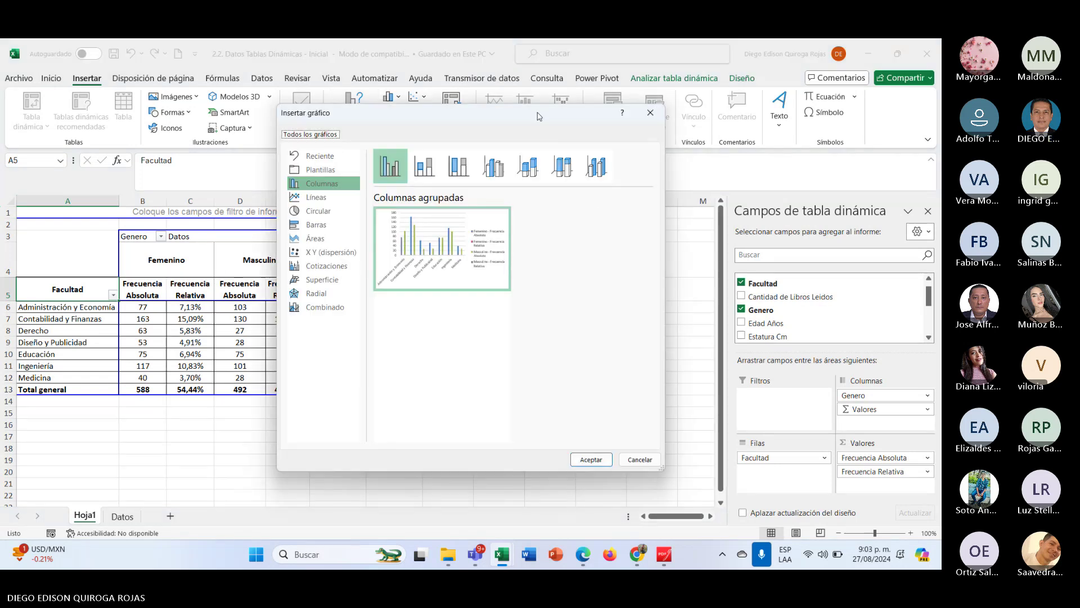
left_click_drag(538, 115, 720, 109)
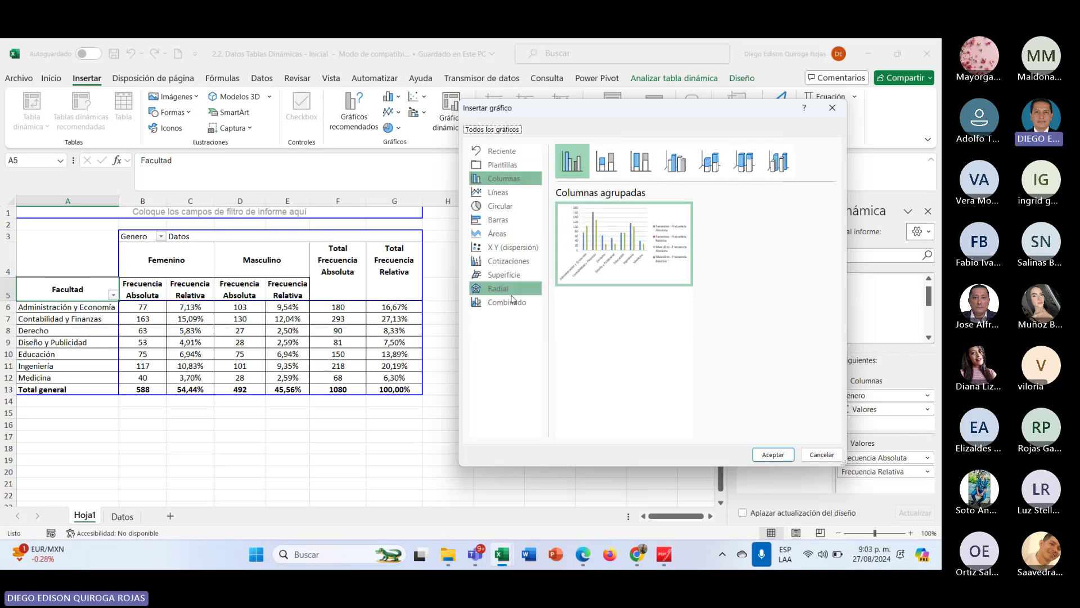
left_click(509, 303)
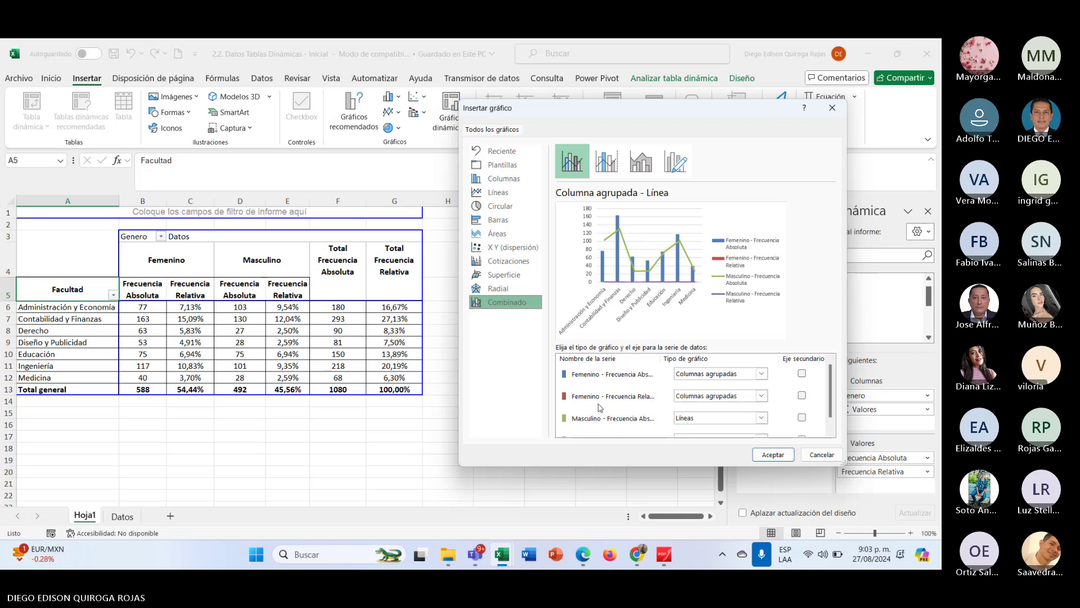
left_click(763, 397)
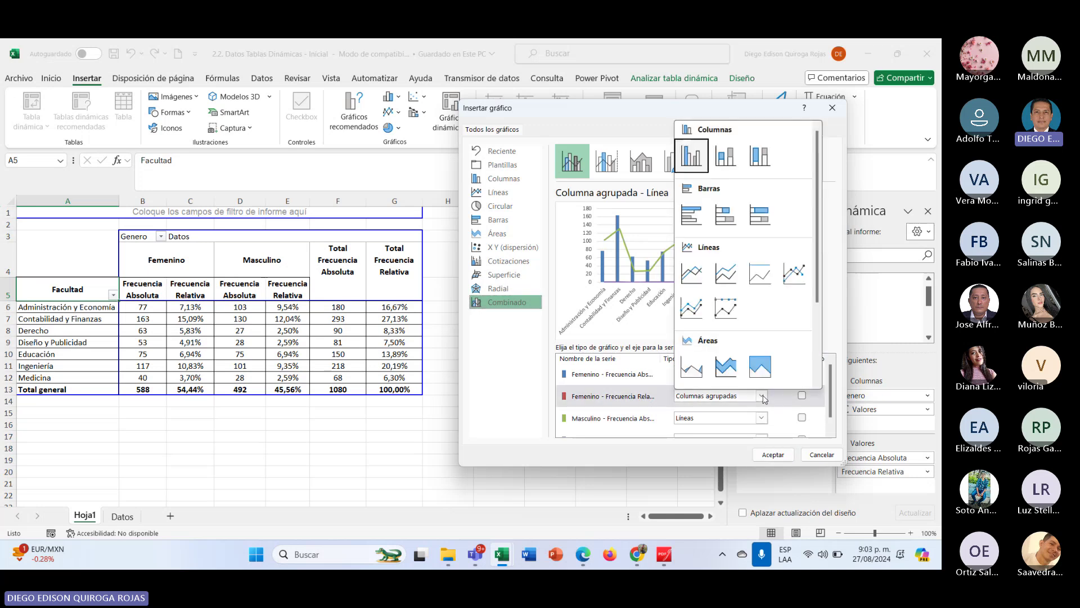
left_click(800, 278)
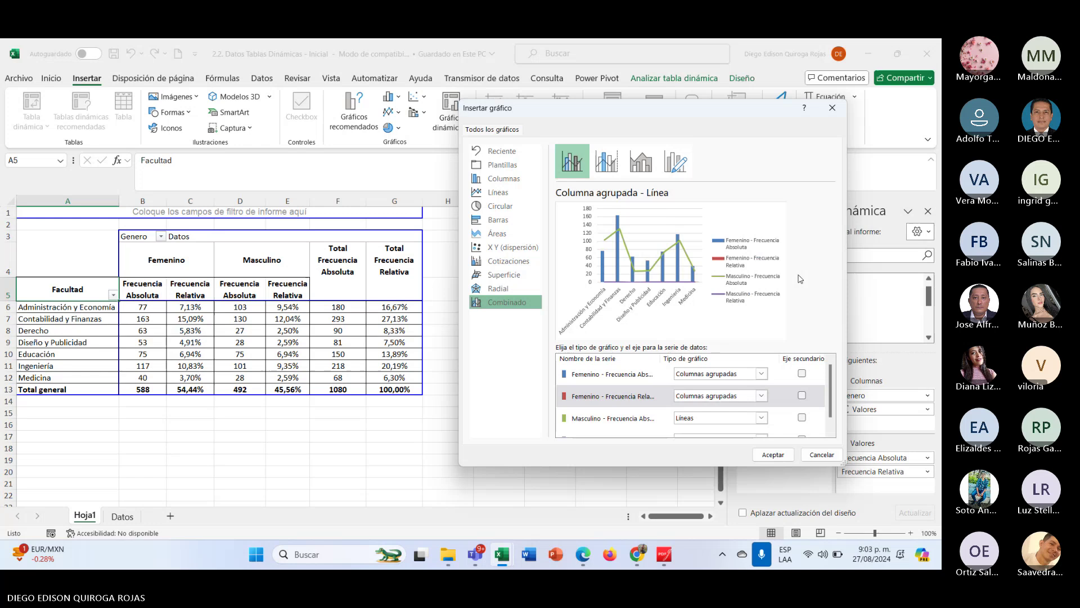
left_click(802, 396)
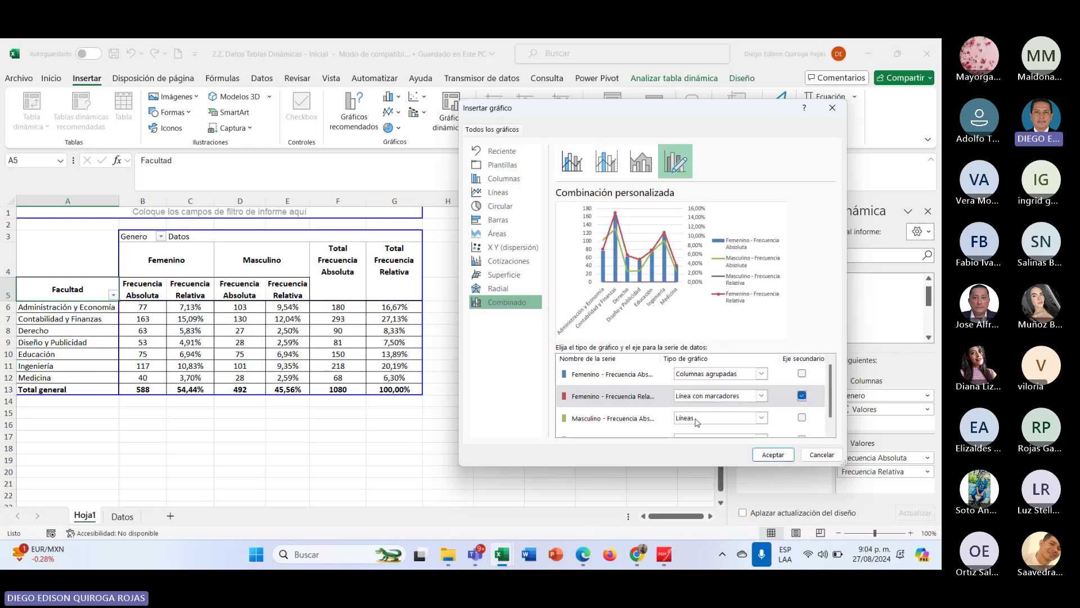
Make Masculino - Frecuencia Absoluta Columnas agrupadas and Masculino - Frecuencia Relativa Línea con marcadores on the secondary axis, and insert the chart.
left_click(734, 418)
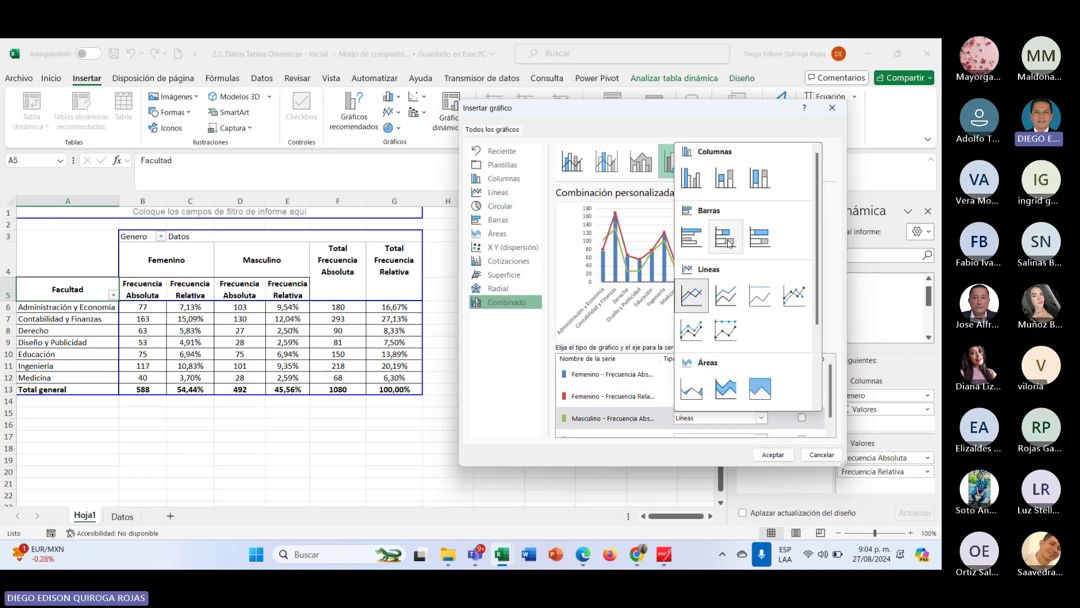
left_click(695, 181)
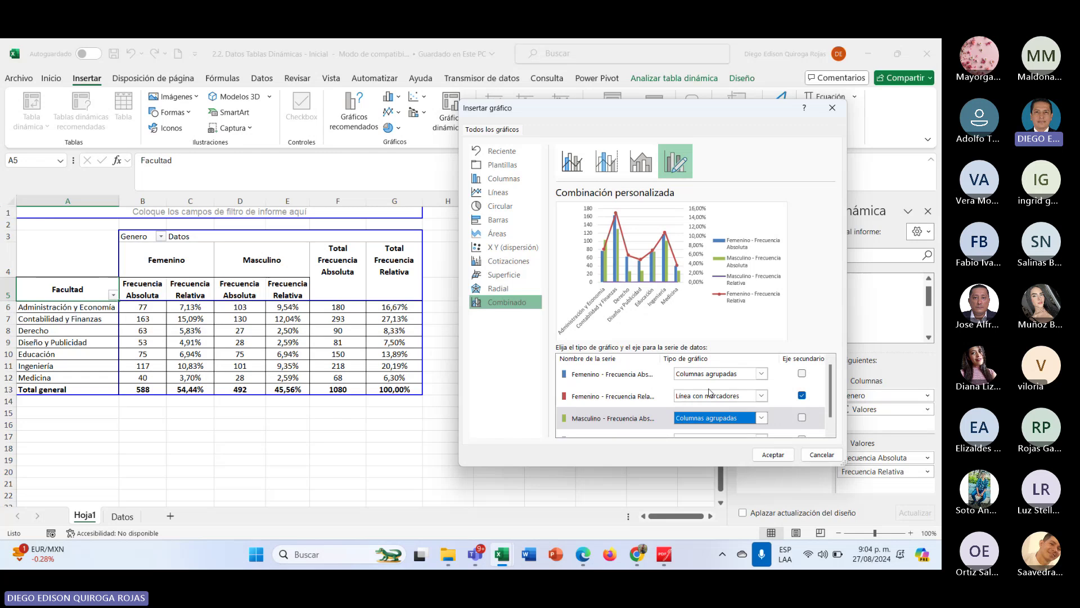
scroll(658, 433, "down", 1)
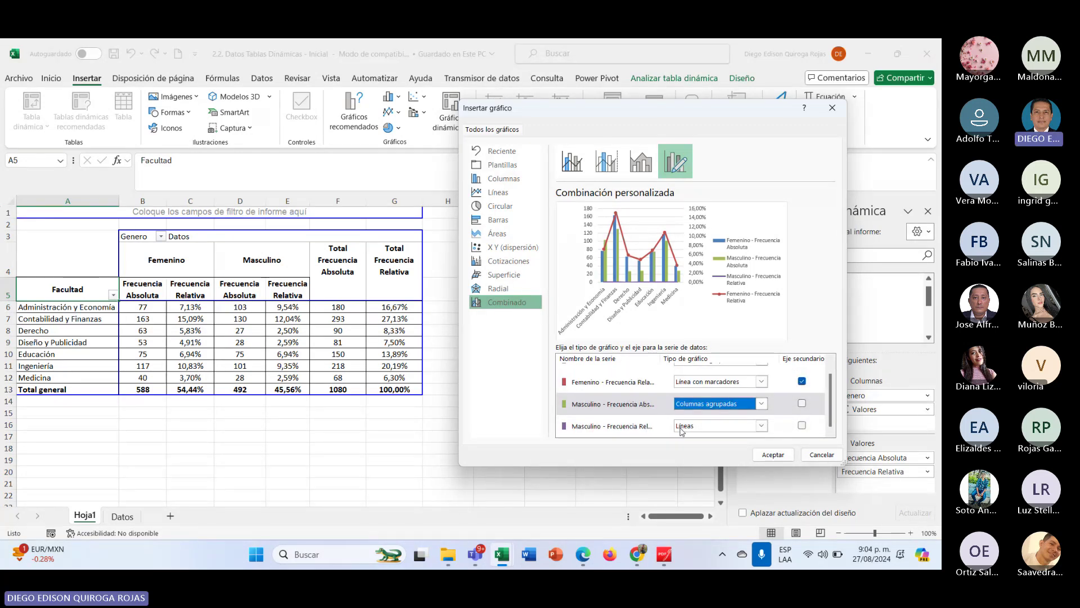
left_click(760, 426)
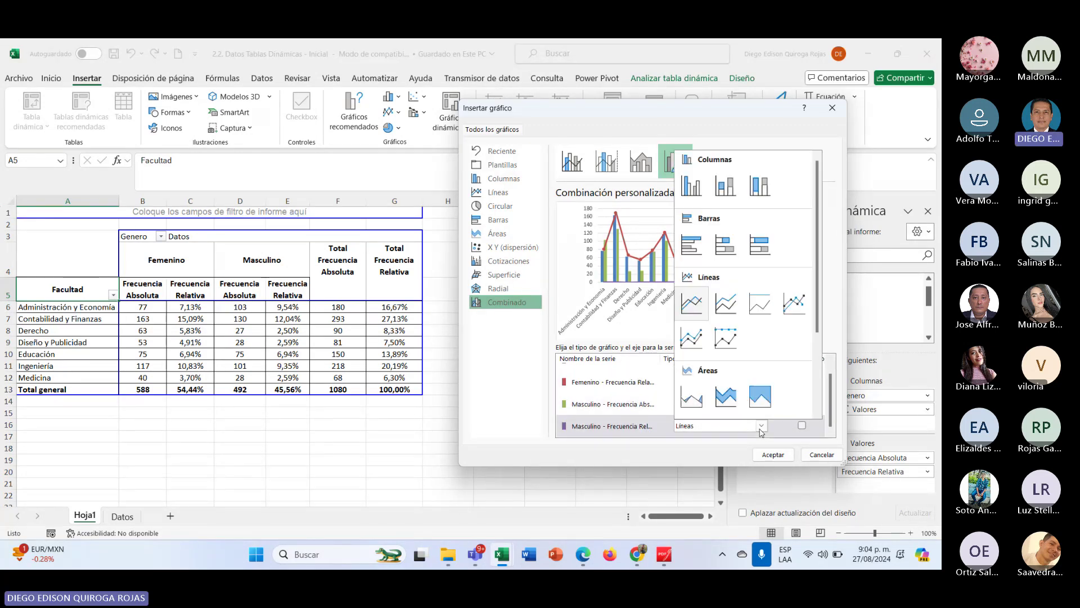
left_click(795, 304)
left_click(802, 426)
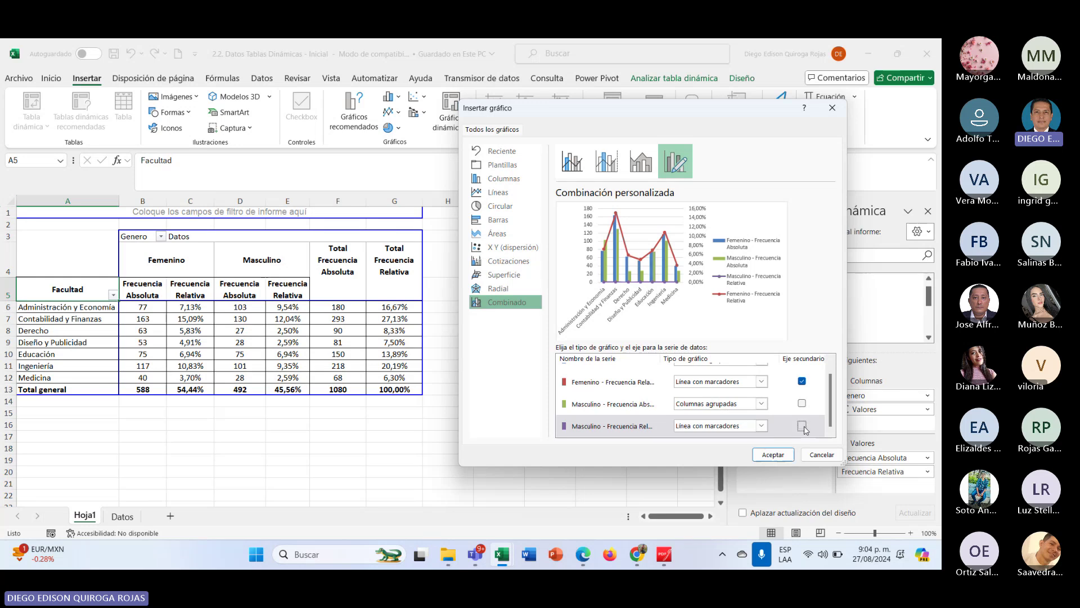
left_click(772, 455)
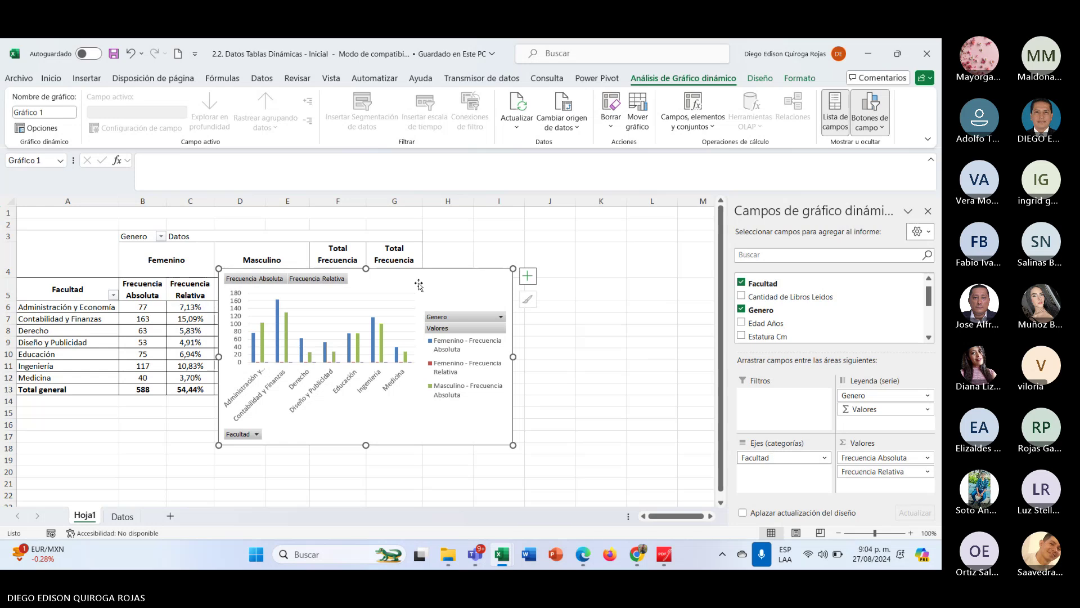
Move the pivot chart to its own new sheet named Gráfico1.
mouse_move(422, 282)
left_mouse_down()
mouse_move(400, 346)
mouse_move(425, 271)
left_mouse_up()
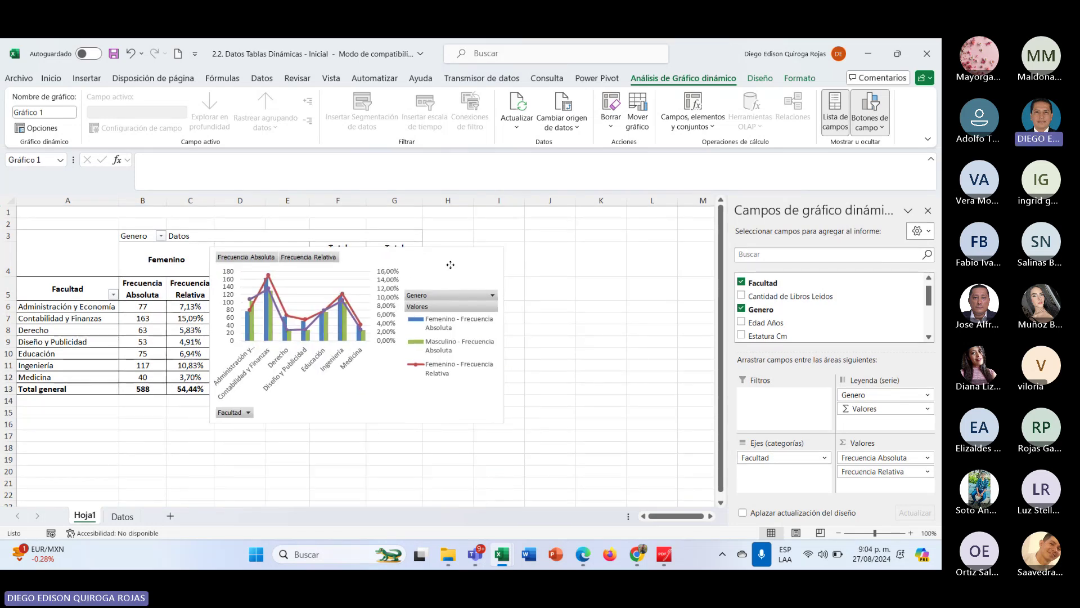
right_click(450, 265)
left_click(501, 343)
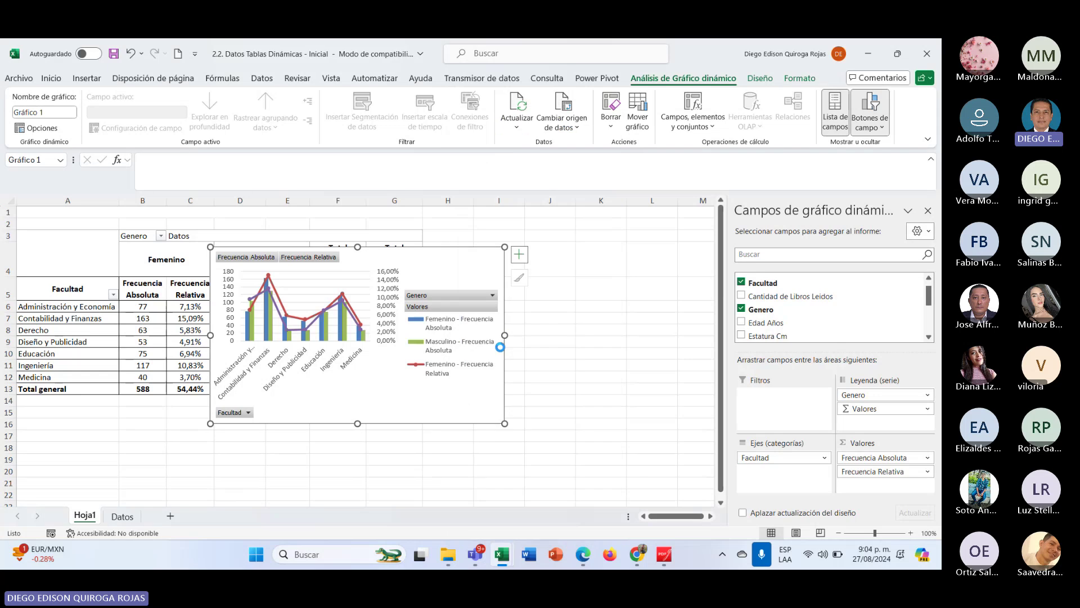
left_click(415, 327)
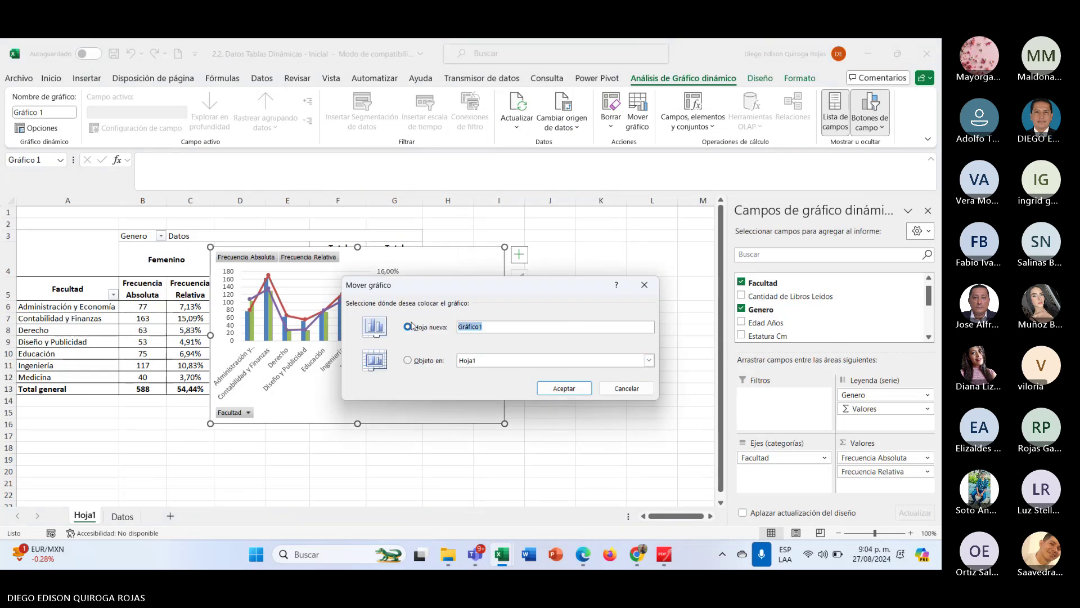
left_click(564, 389)
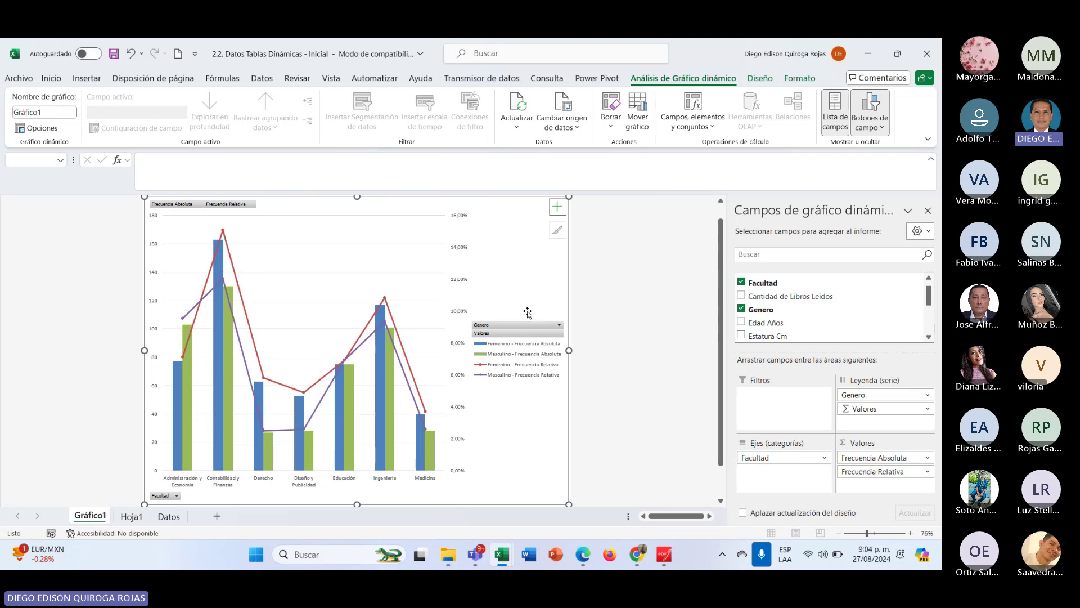
Place the chart legend at the Inferior position, below the plot area.
left_click(557, 206)
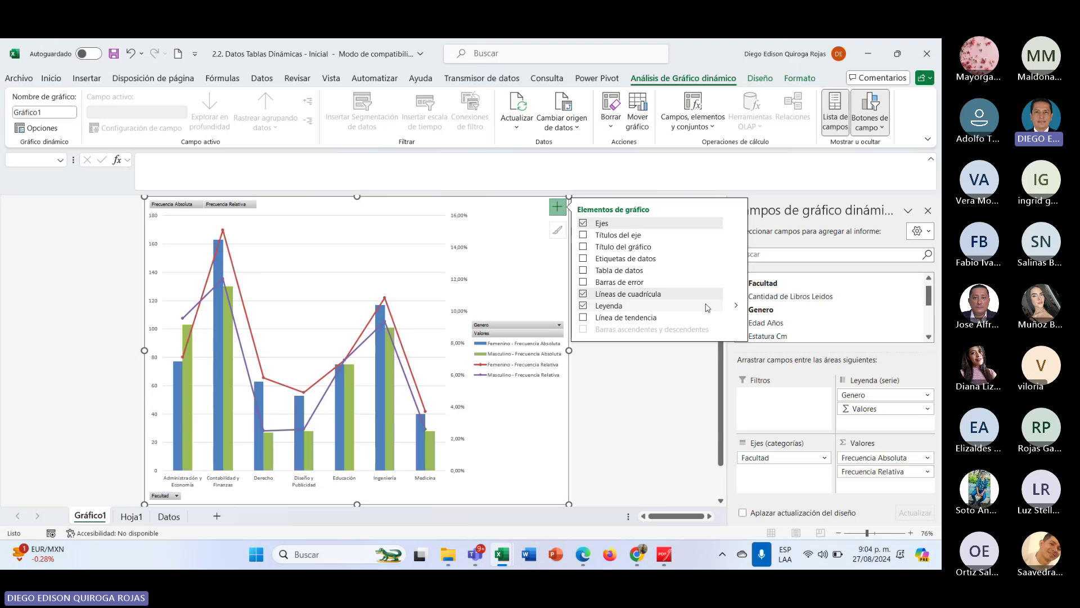
left_click(736, 307)
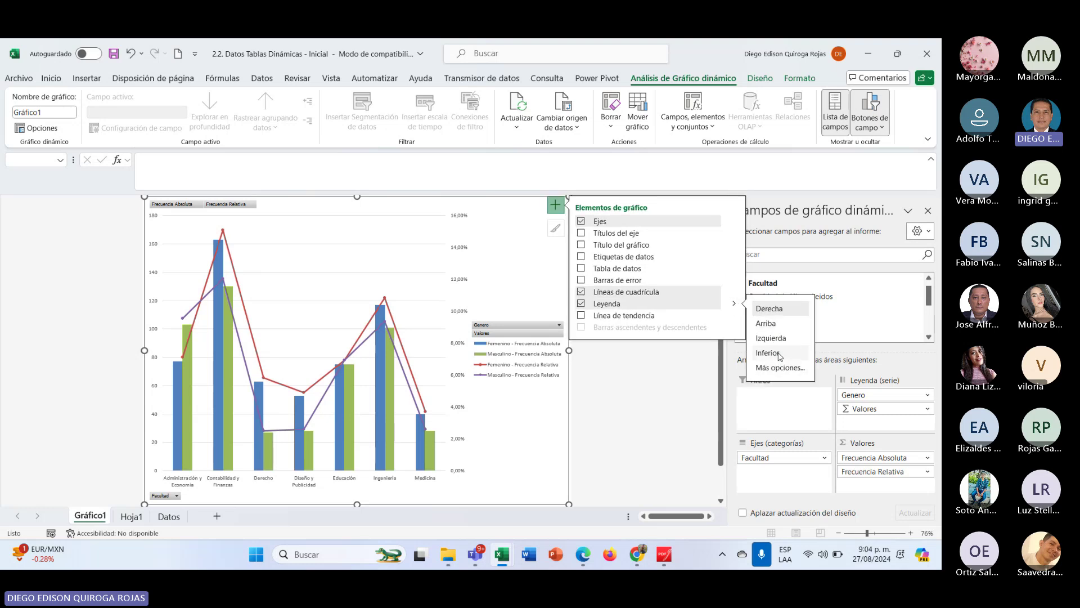
left_click(780, 353)
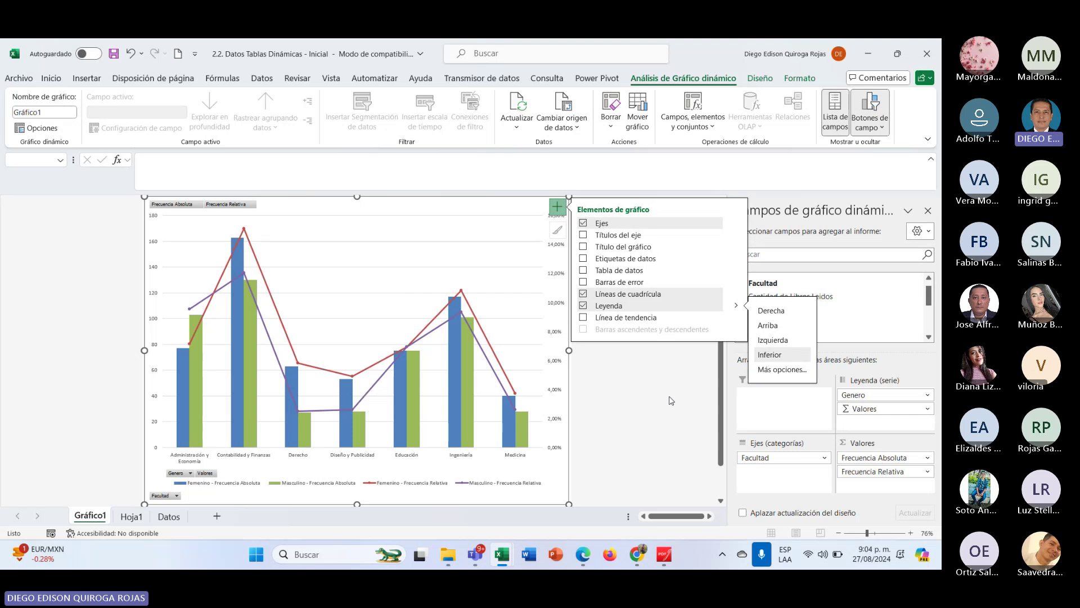
left_click(652, 399)
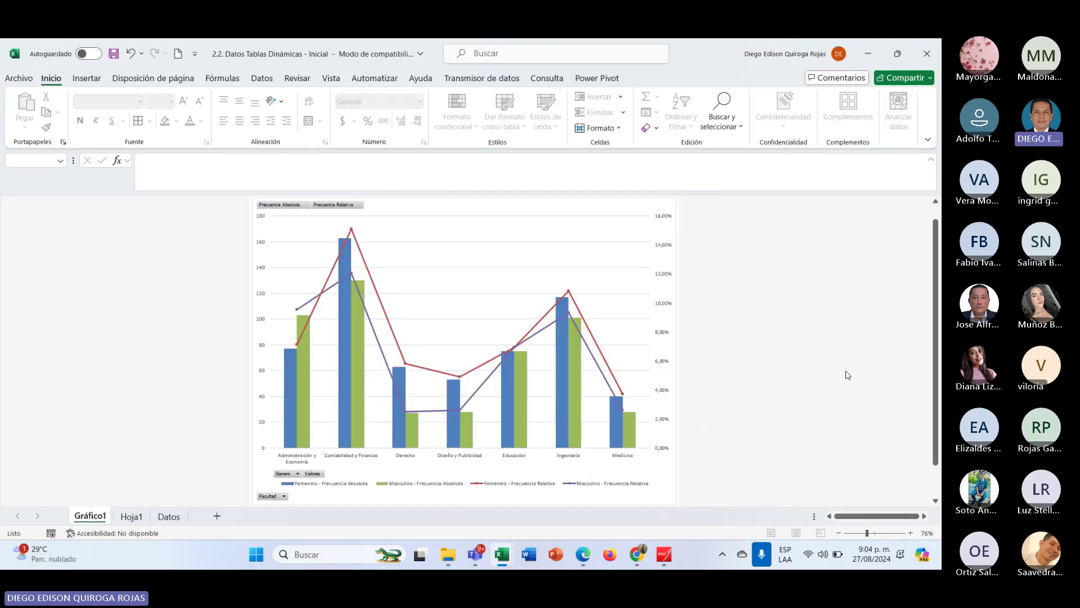
Format the primary vertical axis labels in bold at font size 11.
left_click(911, 533)
left_click(251, 304)
left_click(155, 104)
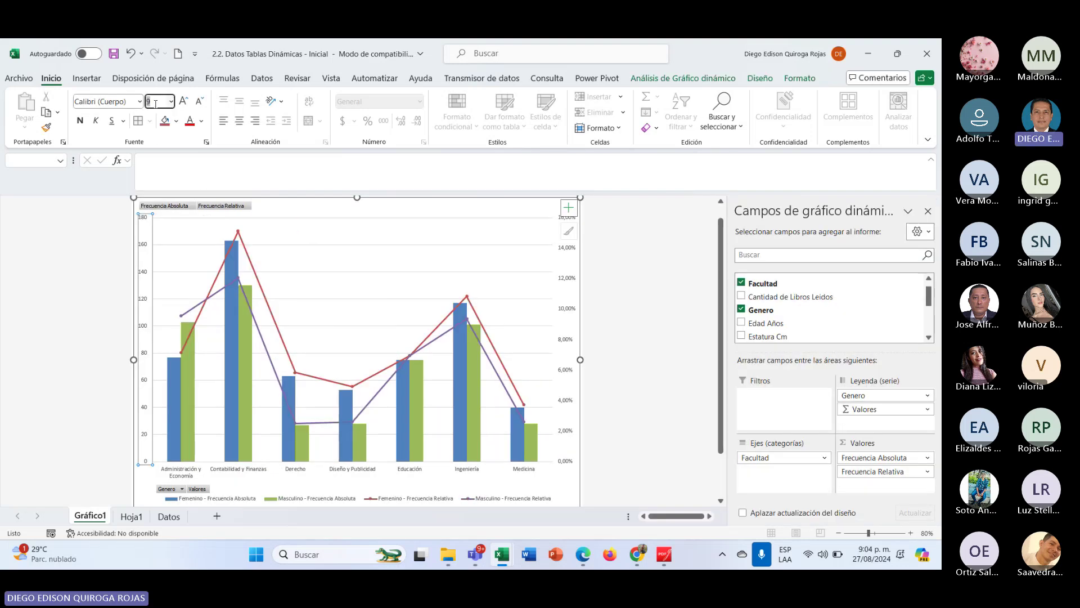
left_click(184, 102)
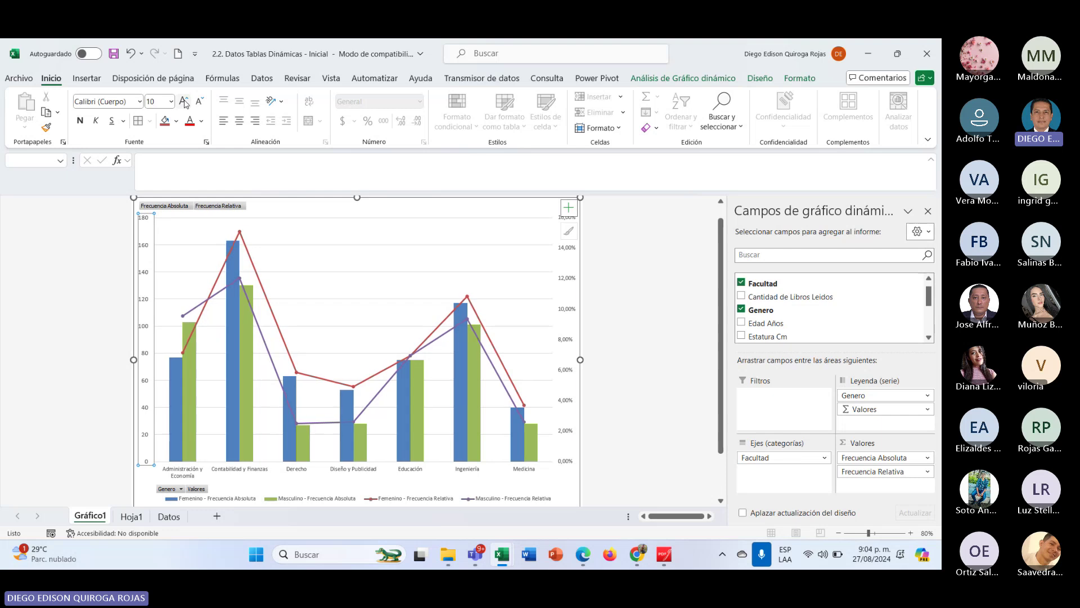
left_click(184, 102)
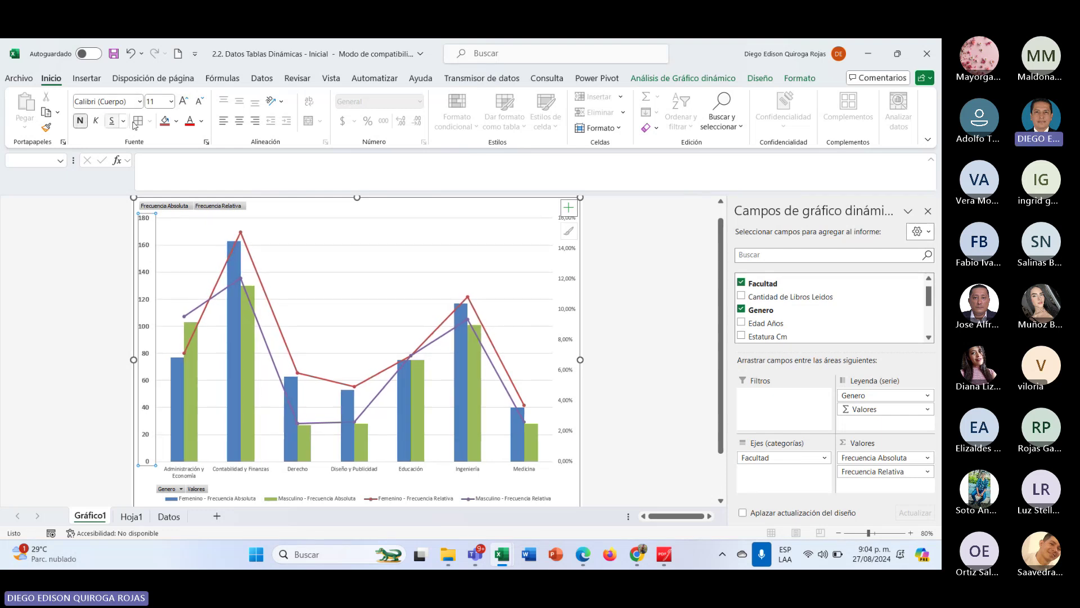
Format the secondary vertical axis percentage labels in bold at font size 10.5.
key("Up")
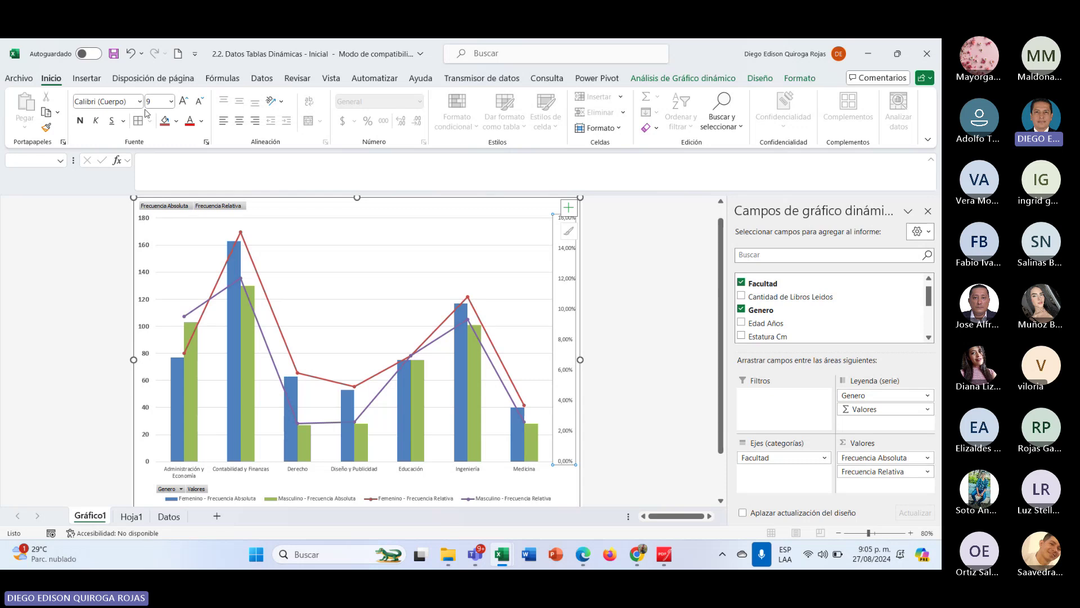
left_click(183, 103)
left_click(183, 103)
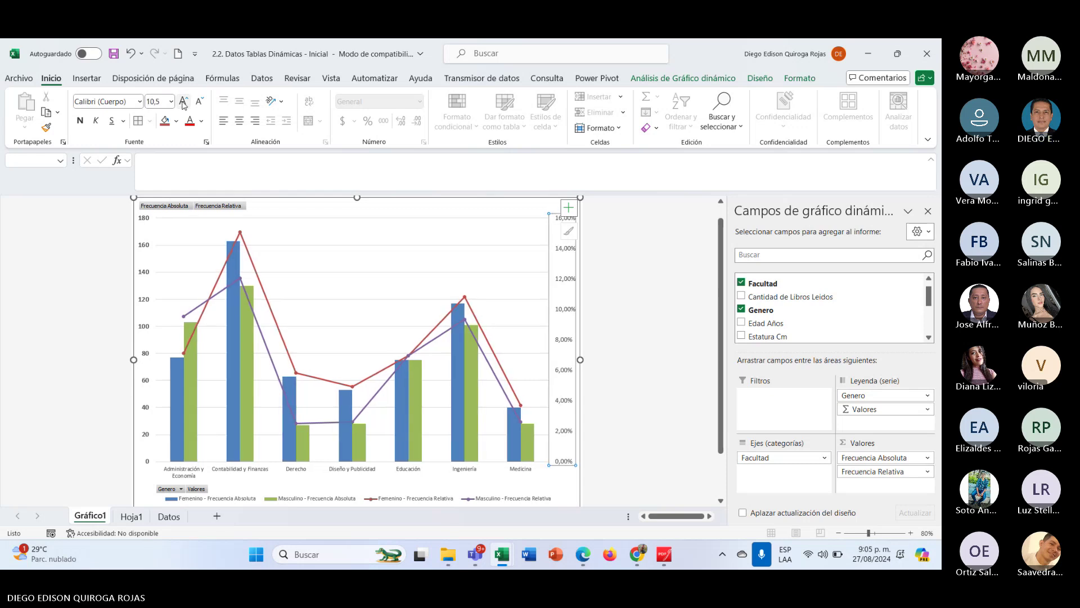
left_click(80, 120)
Format the horizontal category axis labels with the faculty names in bold at font size 10.5.
left_click(182, 476)
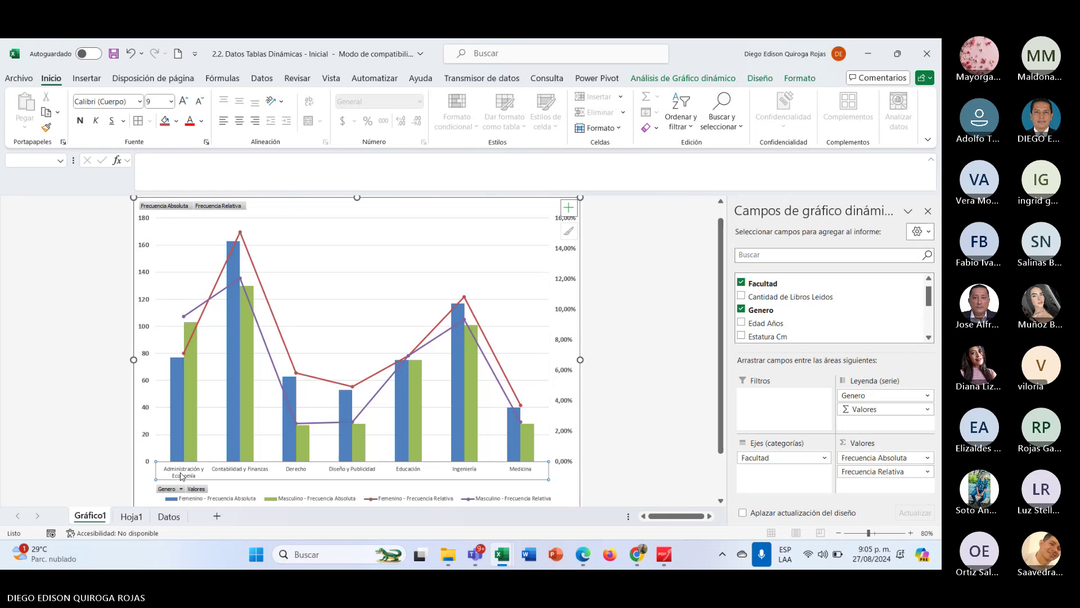
left_click(183, 102)
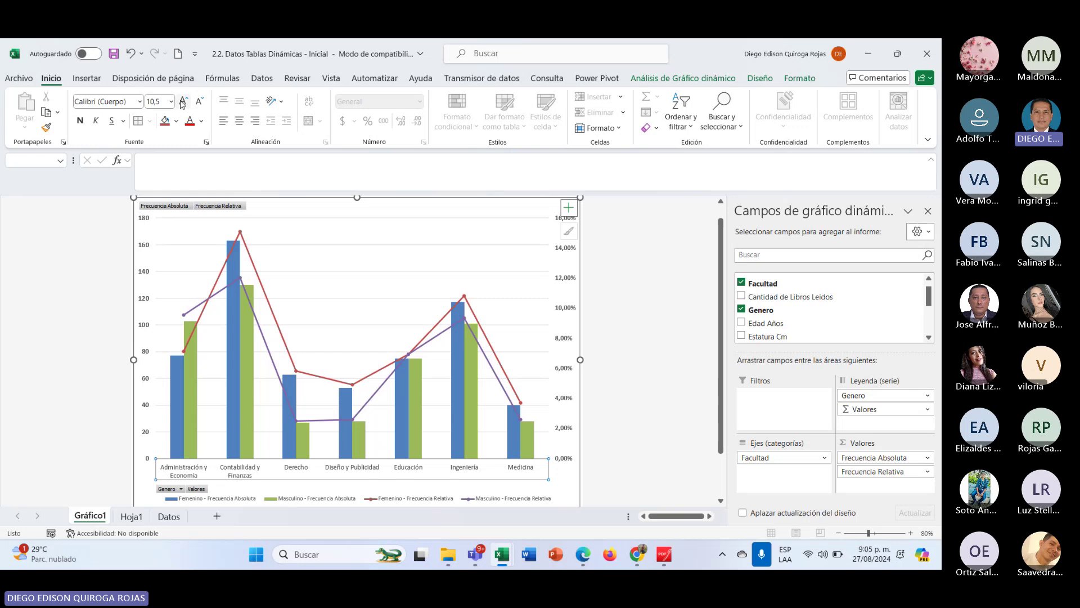
left_click(81, 121)
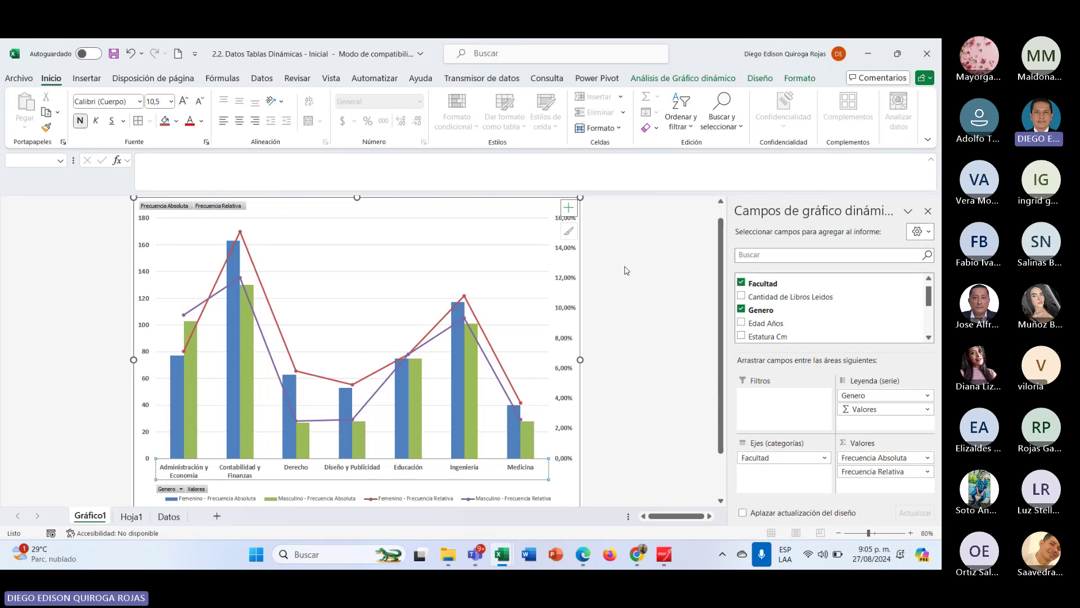
left_click(634, 297)
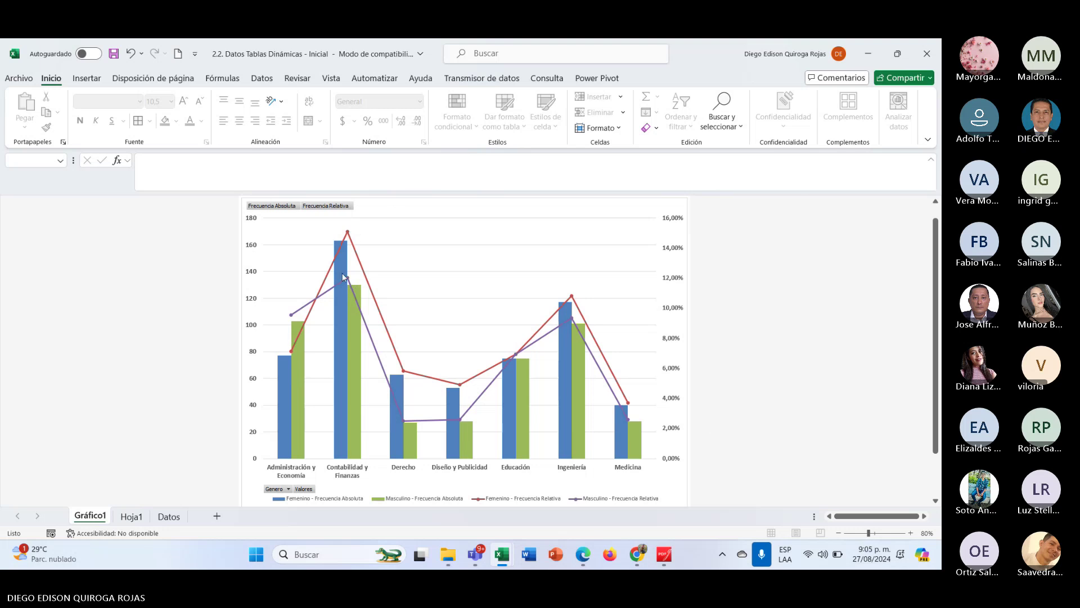
Add data labels to the Femenino - Frecuencia Absoluta columns only, at the Centro position.
mouse_move(349, 233)
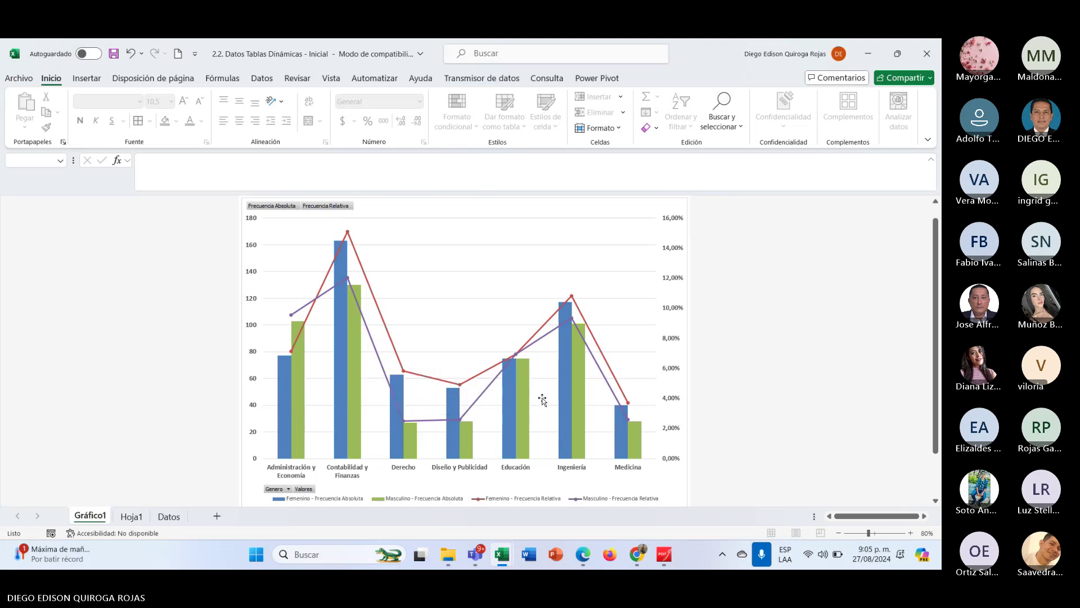
left_click(285, 372)
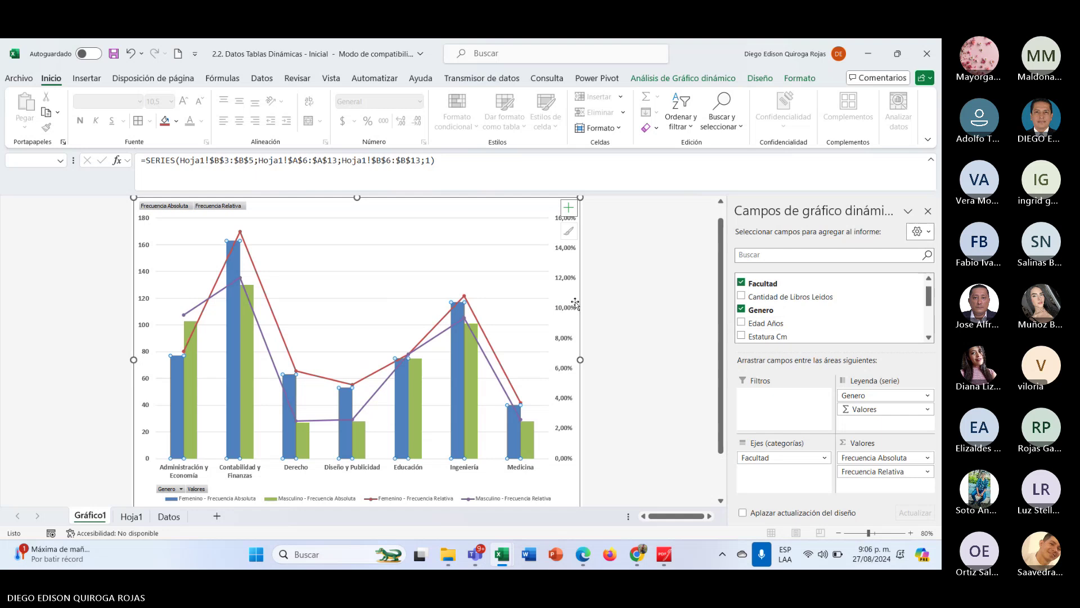
left_click(569, 209)
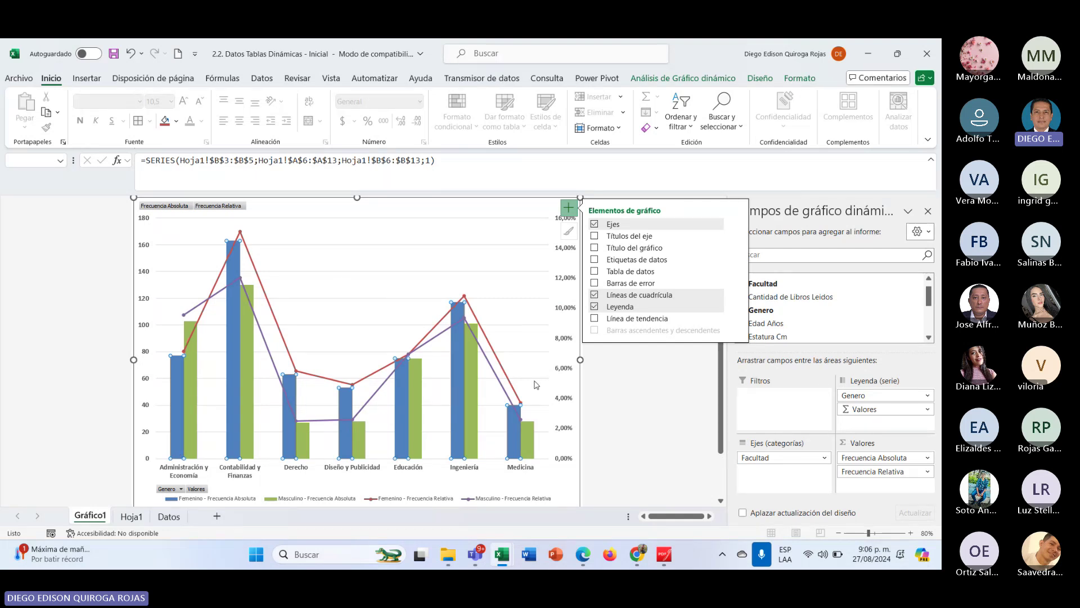
mouse_move(518, 431)
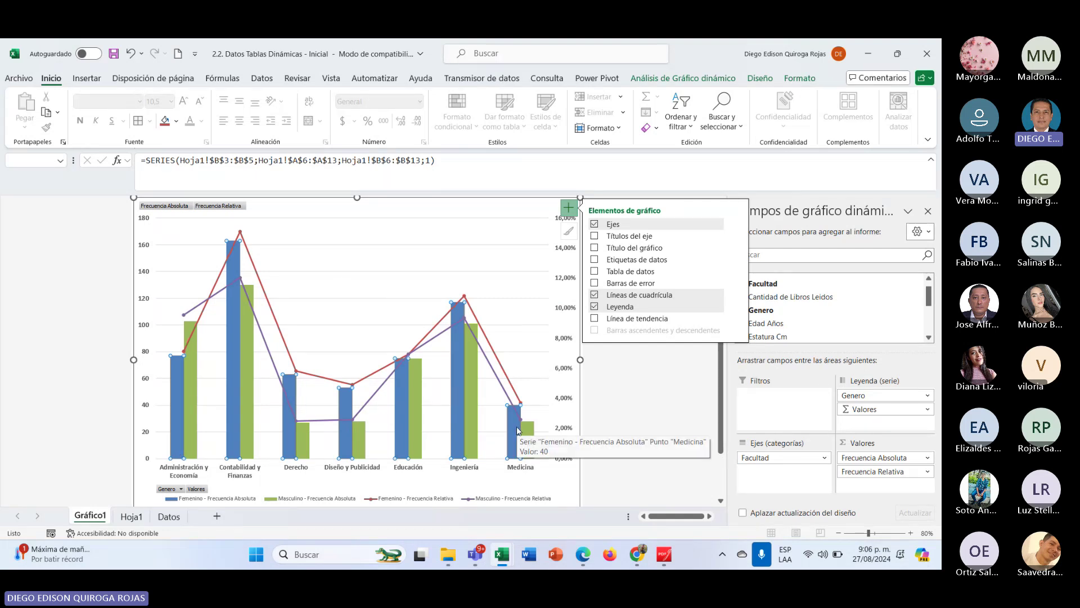
left_click(595, 260)
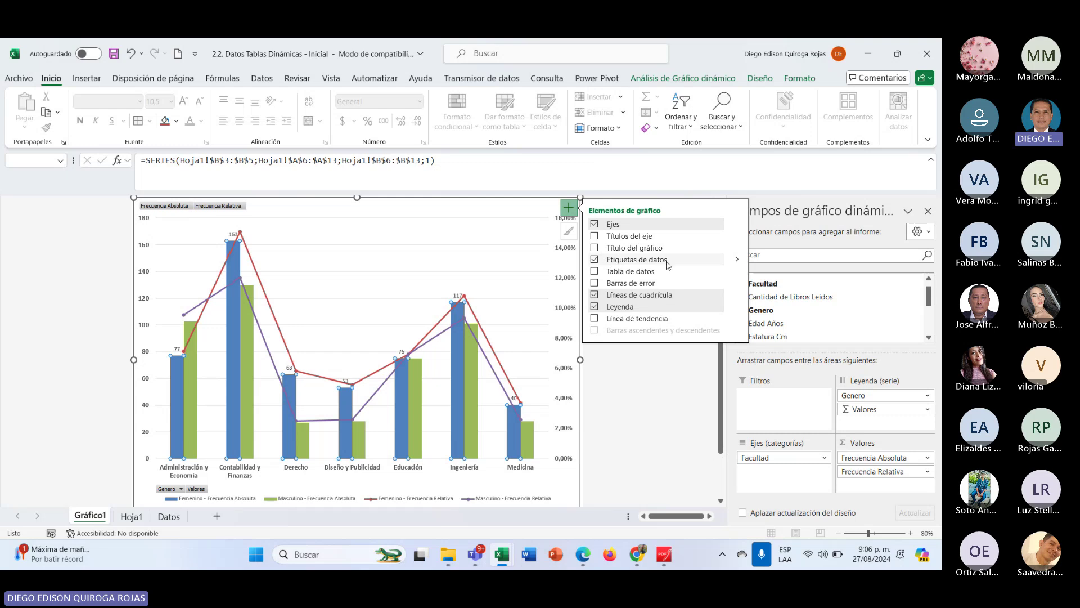
left_click(737, 259)
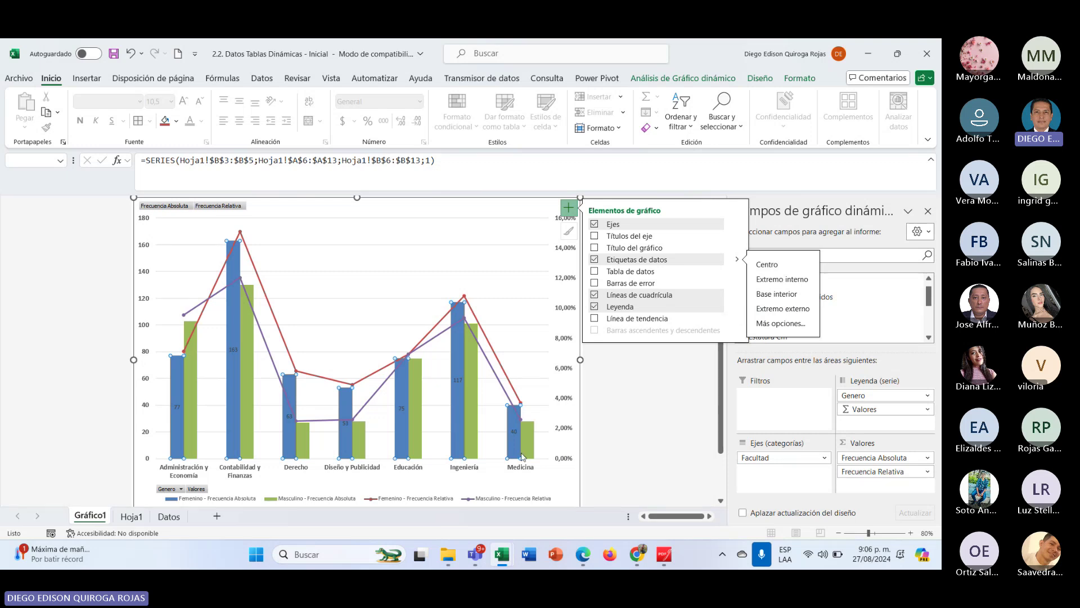
Format the Femenino - Frecuencia Absoluta data labels at font size 10.5, in white and bold.
left_click(178, 406)
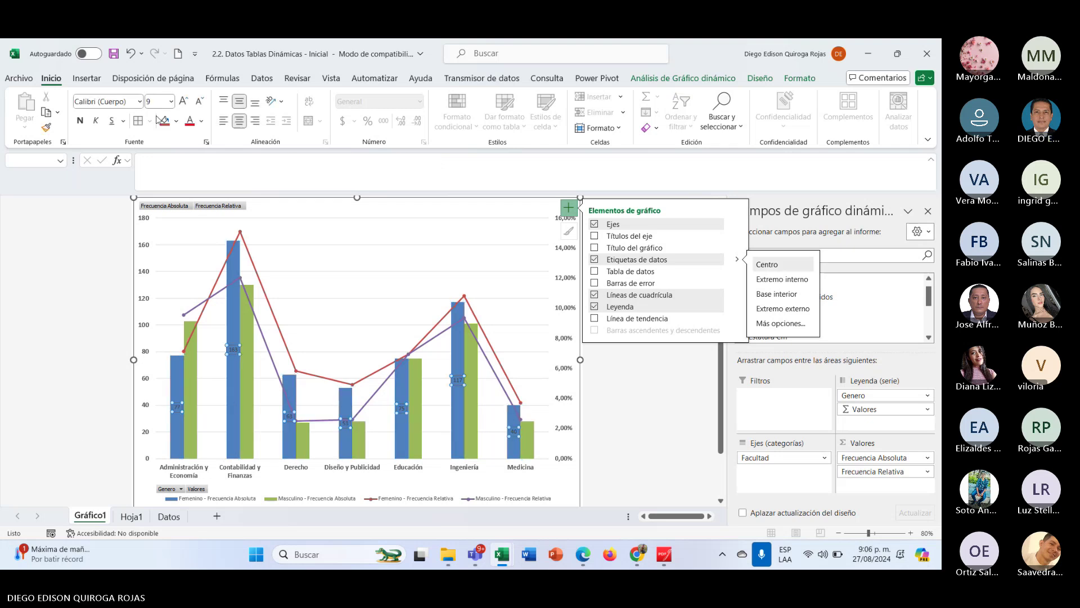
left_click(183, 102)
left_click(183, 102)
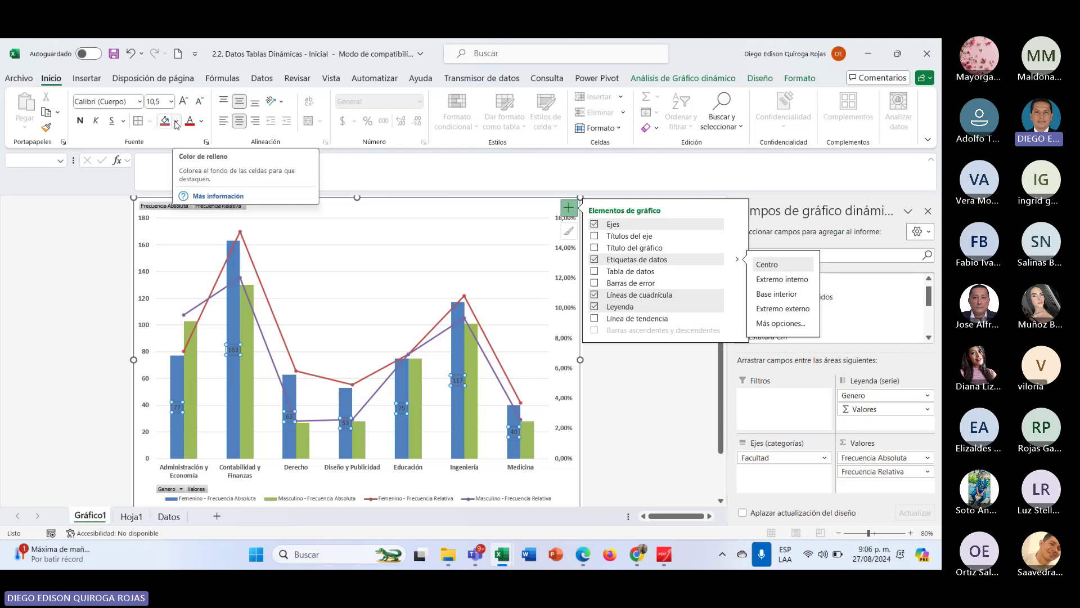
left_click(206, 123)
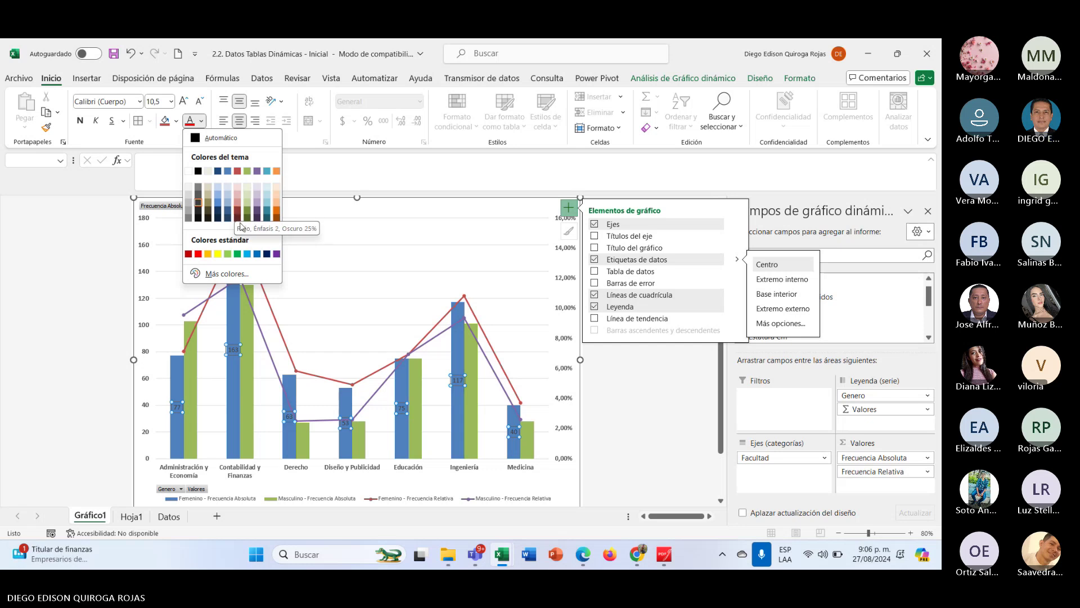
left_click(189, 172)
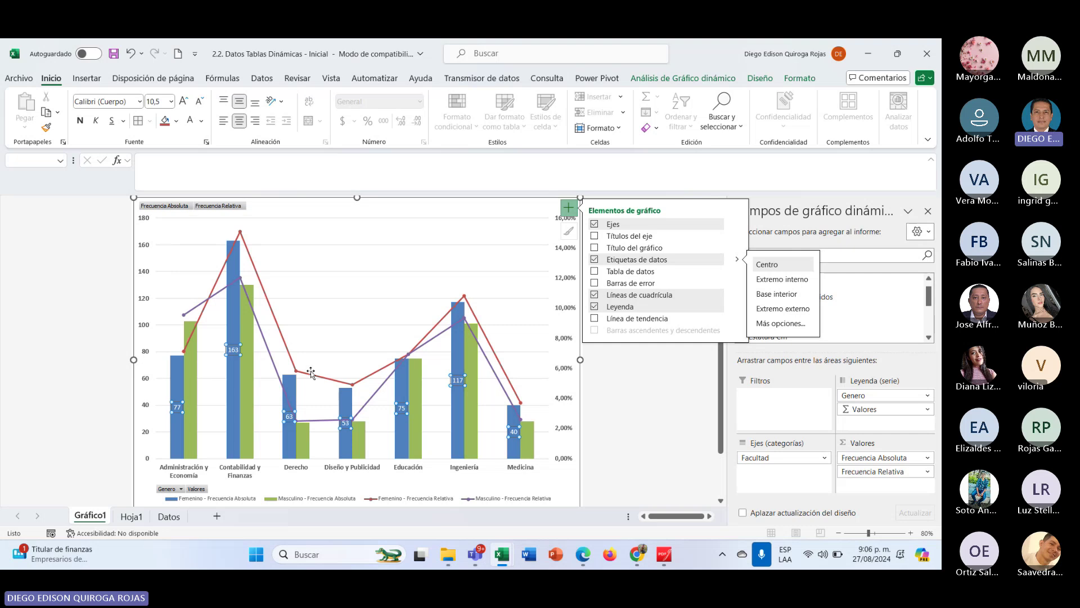
key("ctrl+n")
Add data labels at the Centro position to the Masculino - Frecuencia Absoluta columns and format them bold, size 10.5, in the Automático black font color.
left_click(194, 396)
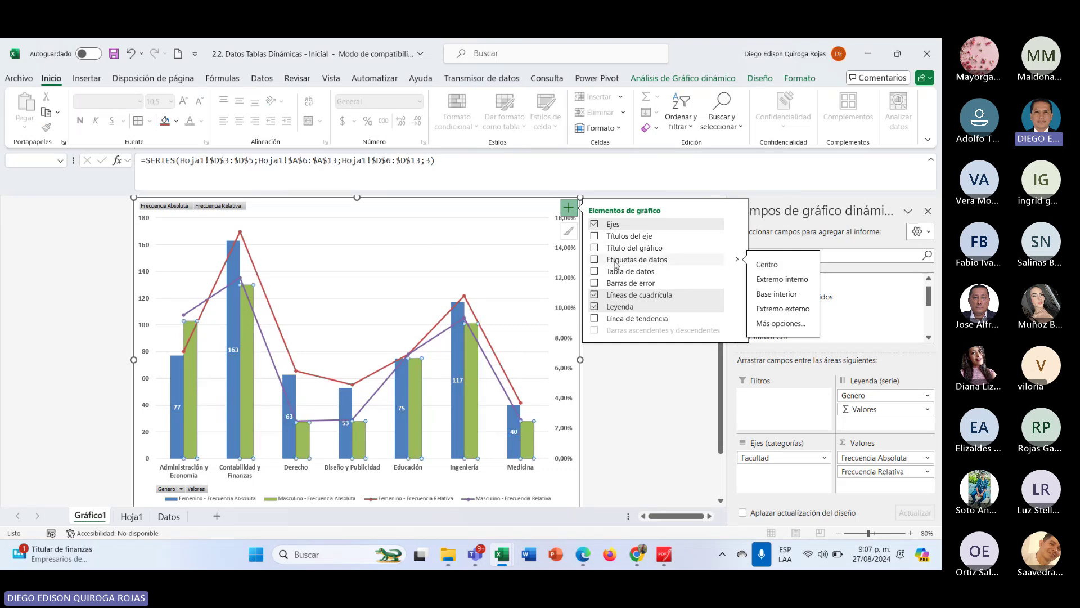
left_click(768, 265)
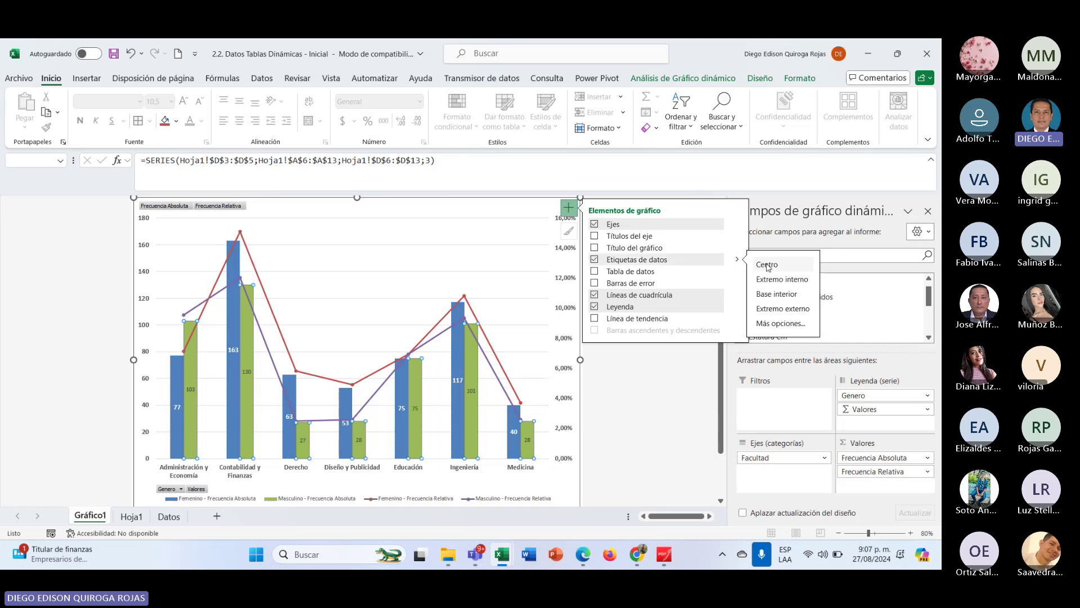
left_click(247, 370)
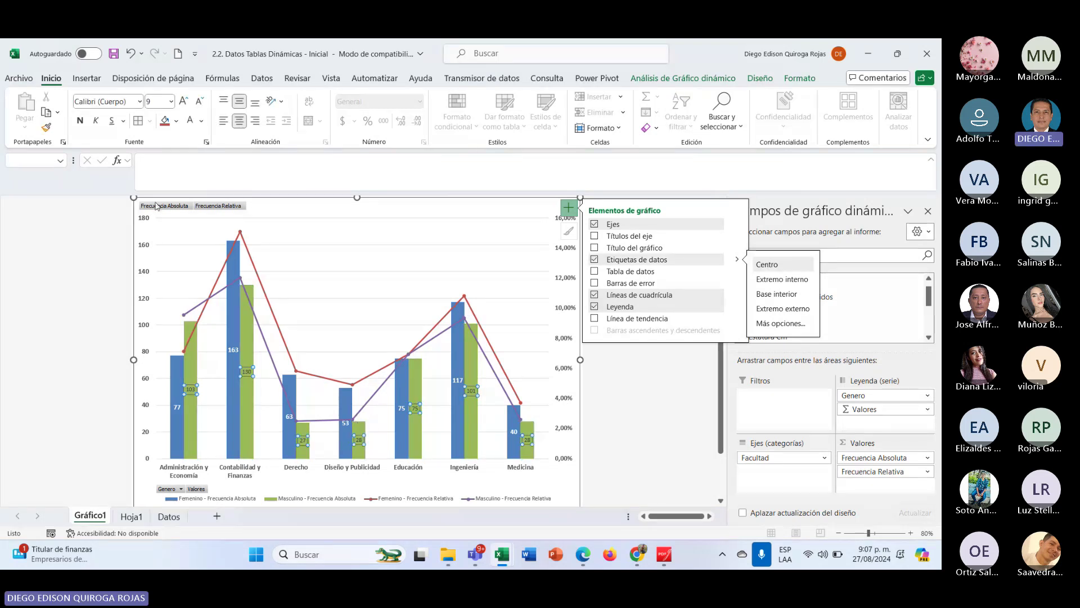
left_click(185, 102)
left_click(185, 102)
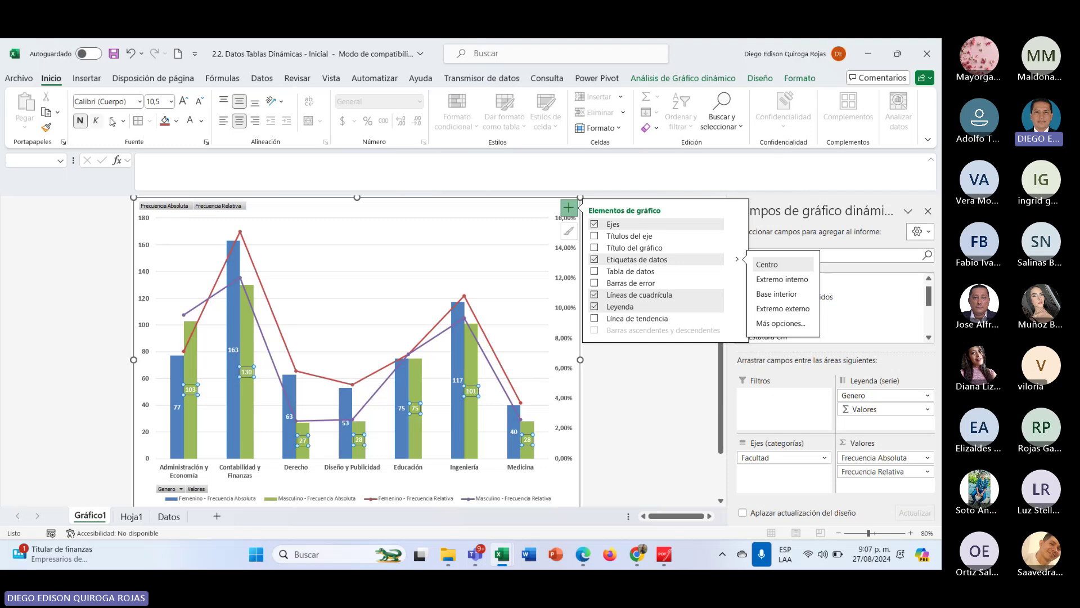
left_click(202, 121)
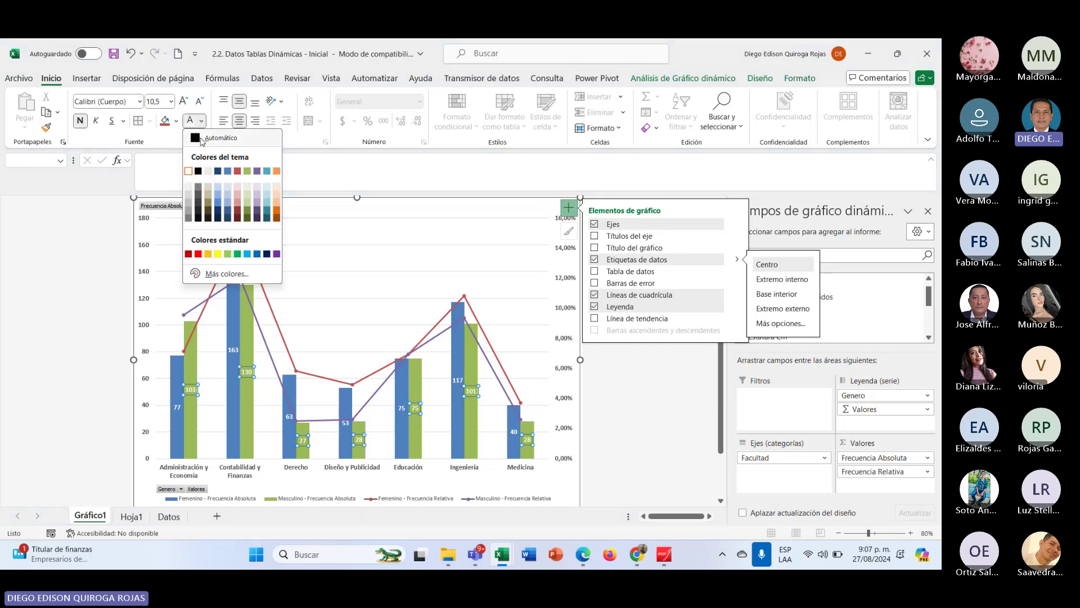
left_click(201, 139)
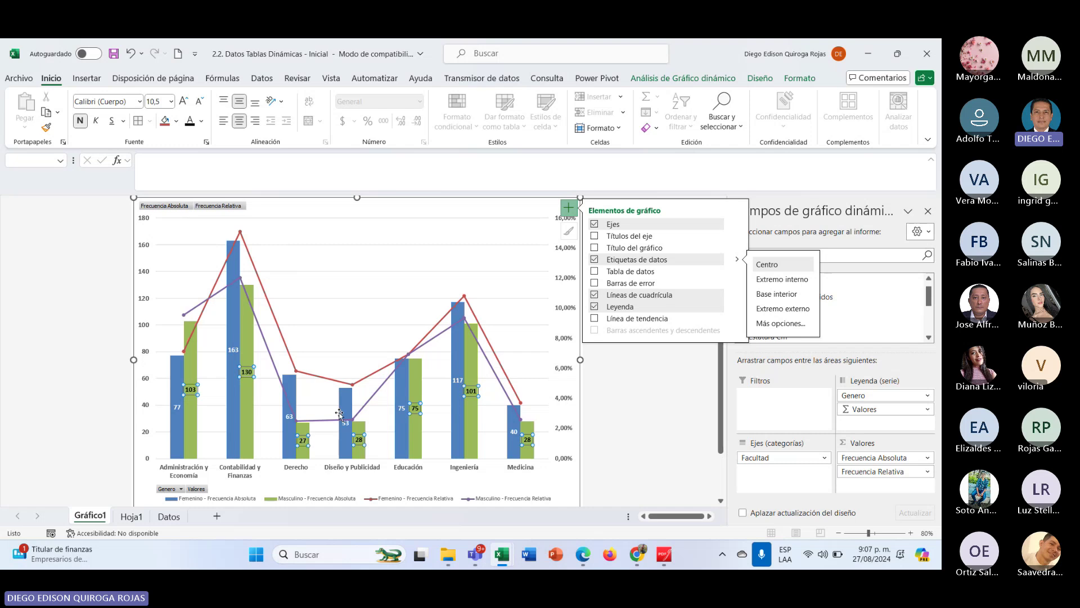
left_click(631, 409)
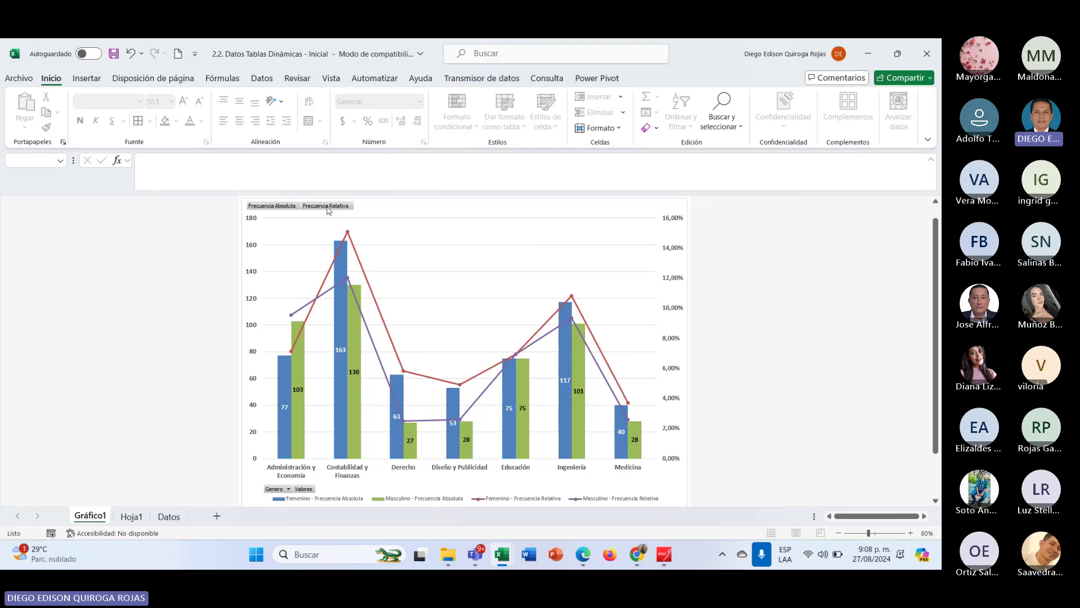
left_click(289, 490)
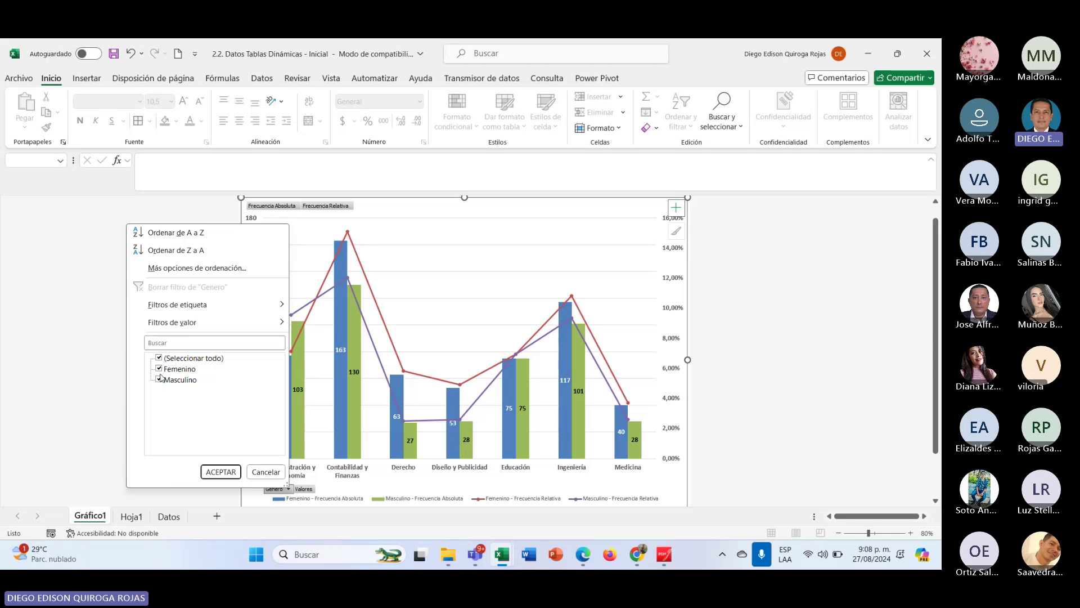
left_click(266, 472)
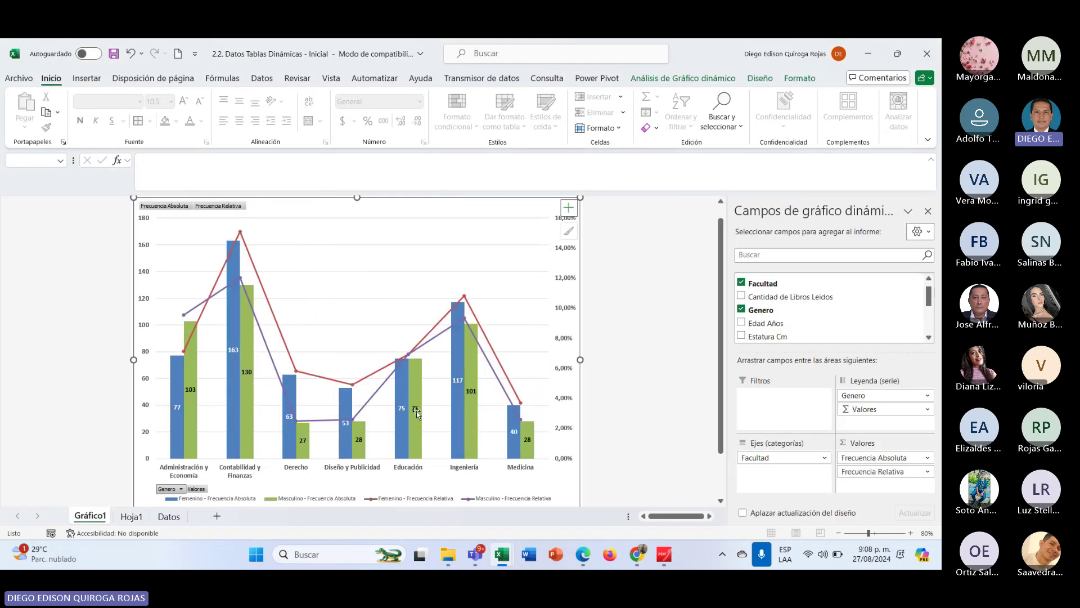
right_click(214, 209)
right_click(206, 209)
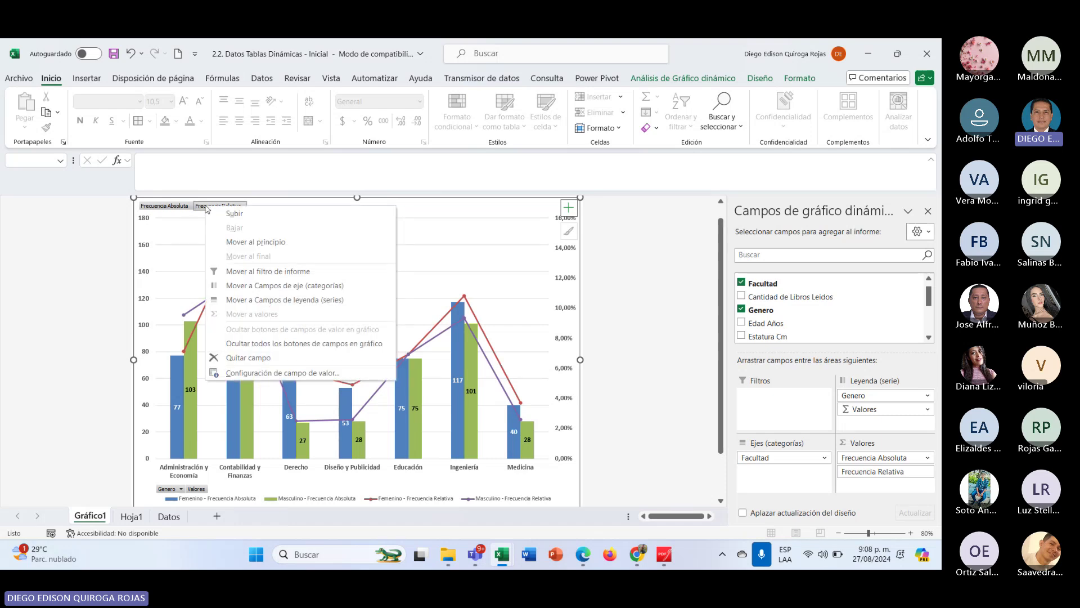
left_click(620, 230)
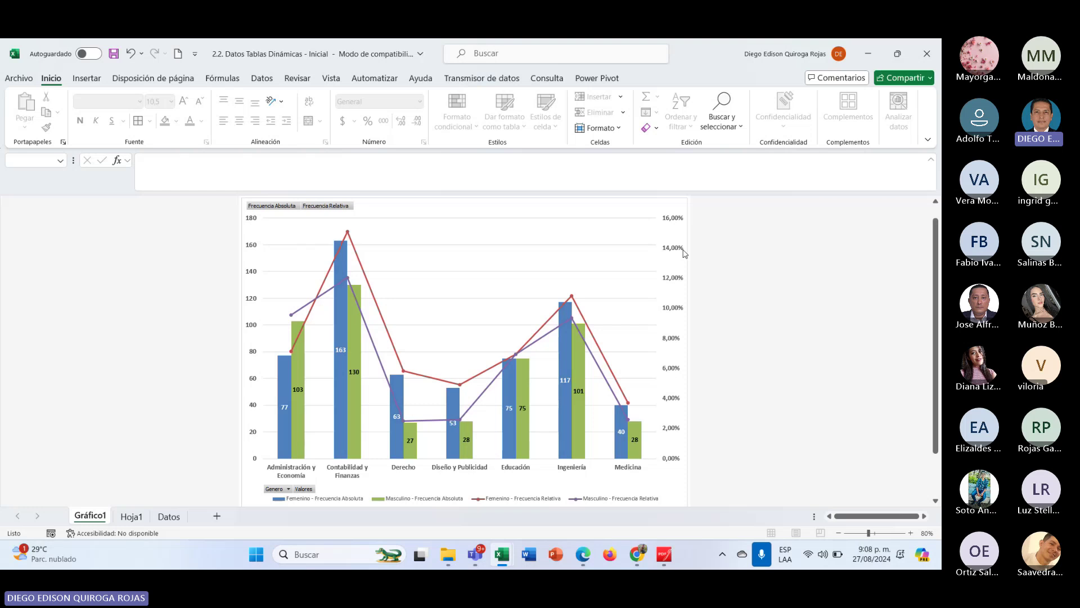
left_click(647, 234)
Filter Facultad in the Hoja1 pivot table to Administración y Economía, Contabilidad y Finanzas and Educación, and view the chart on Gráfico1.
left_click(134, 516)
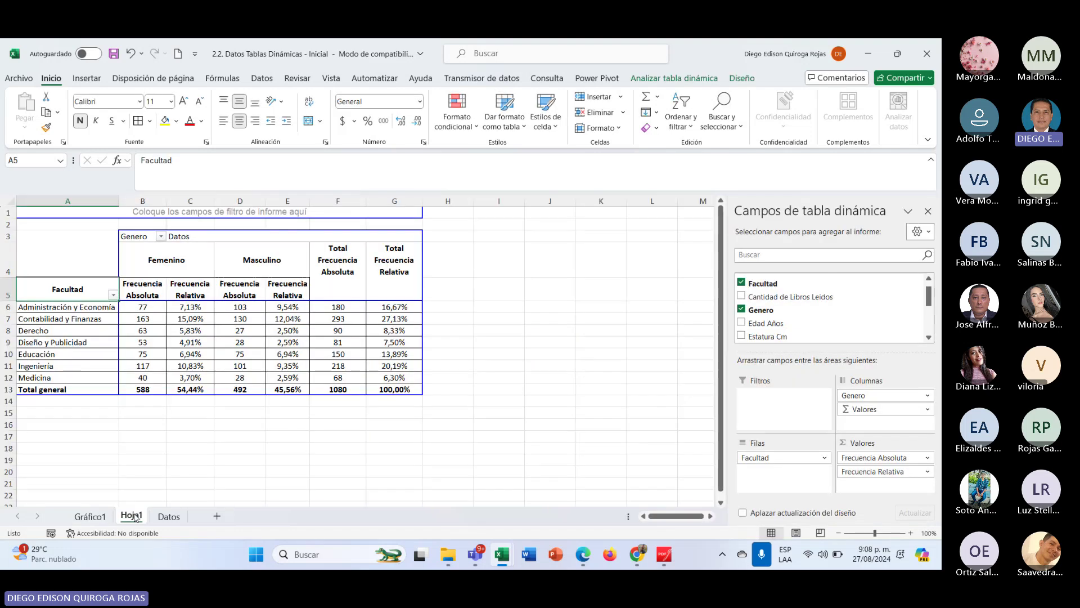
left_click(113, 295)
left_click(151, 408)
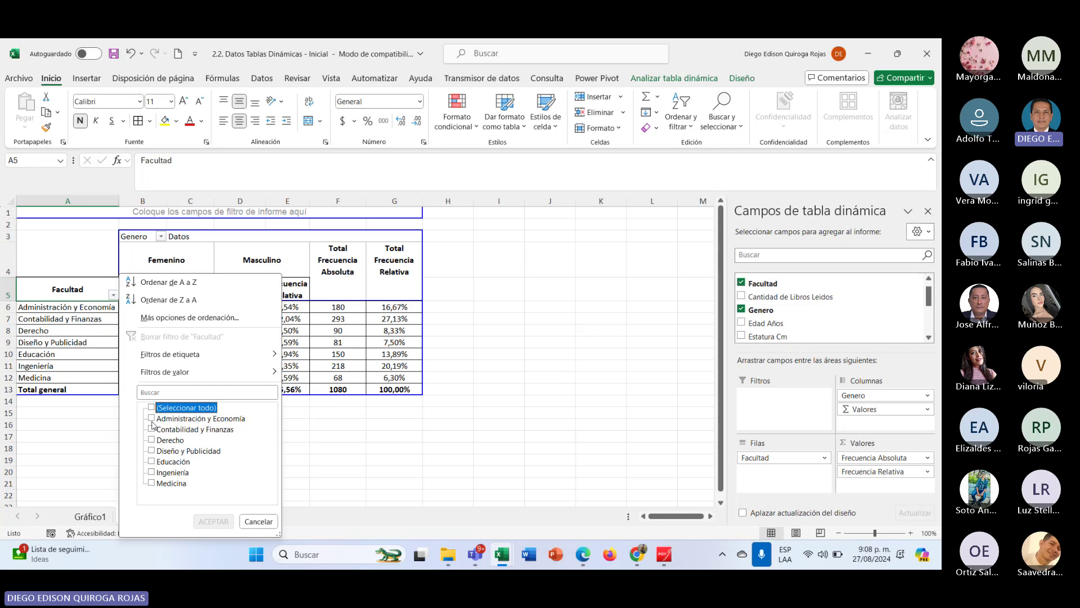
left_click(152, 419)
left_click(152, 430)
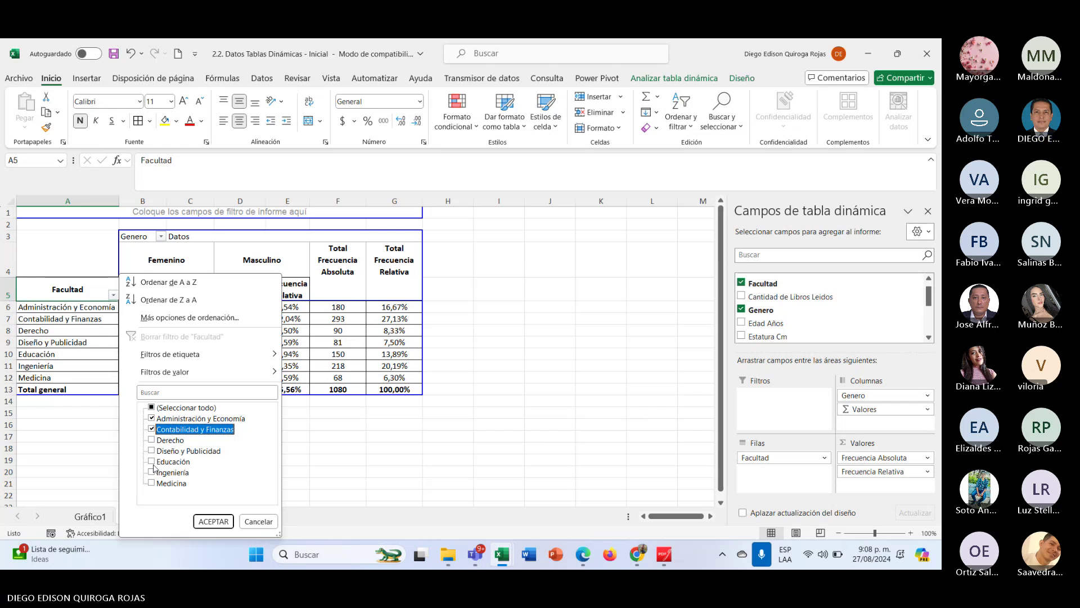
left_click(152, 462)
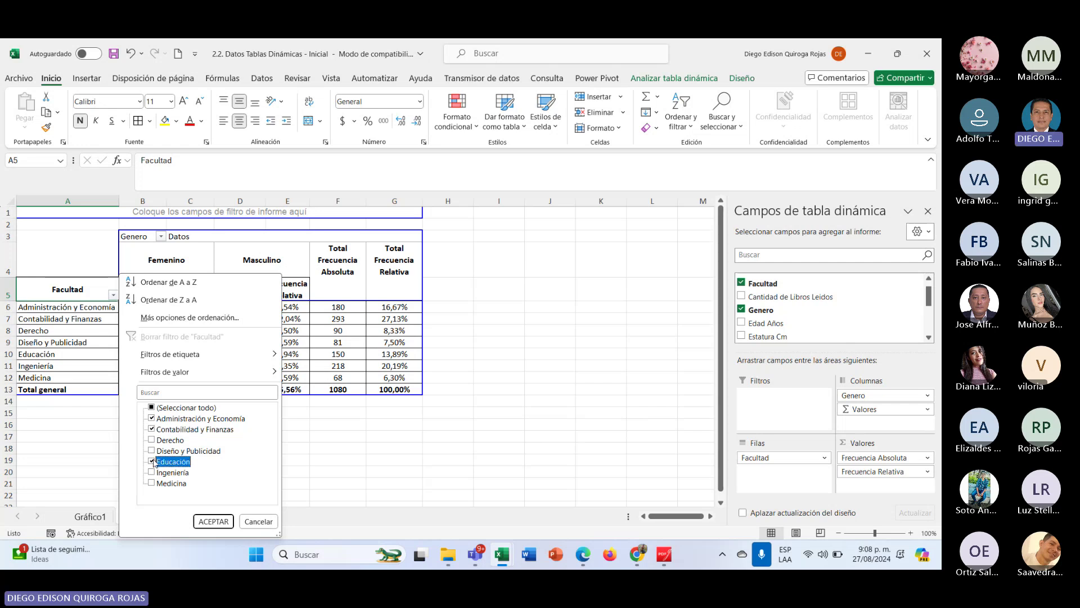
left_click(214, 521)
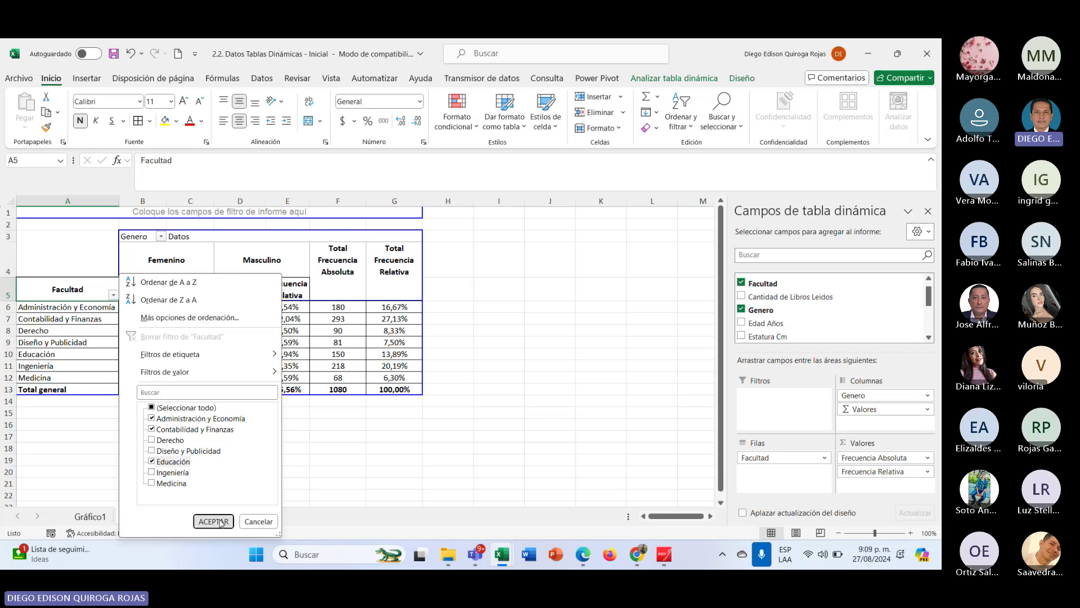
left_click(90, 516)
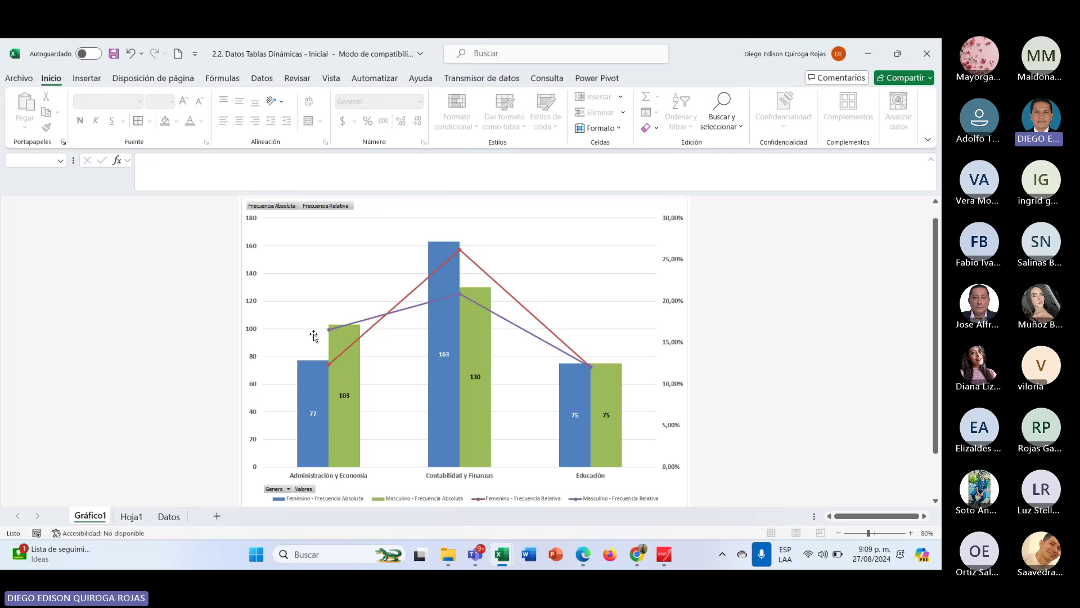
Show all faculties again by selecting every item in the Facultad filter of the Hoja1 pivot table.
left_click(132, 517)
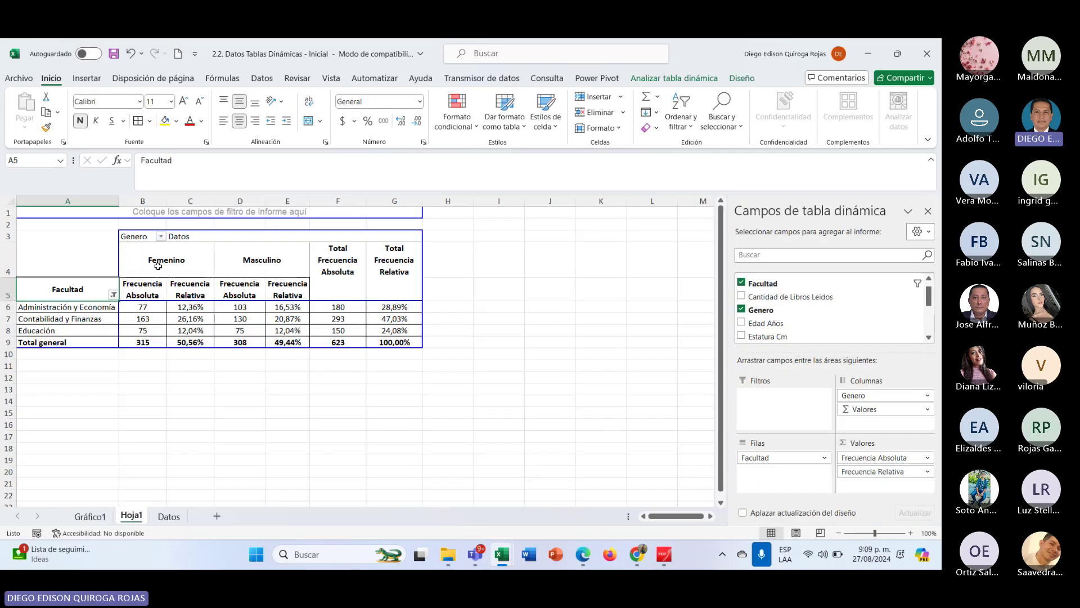
left_click(113, 294)
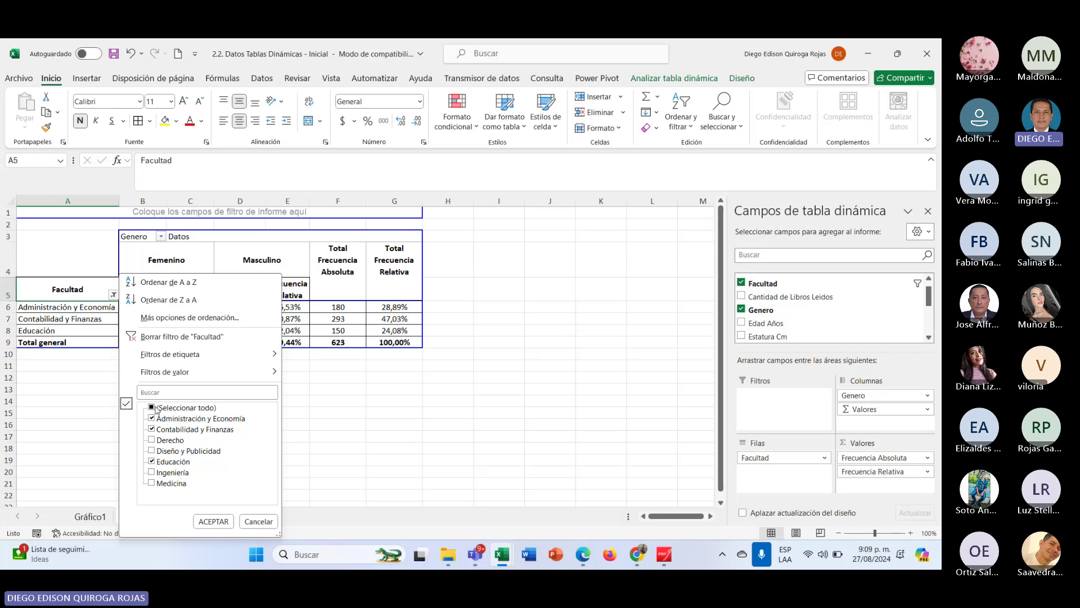
left_click(152, 408)
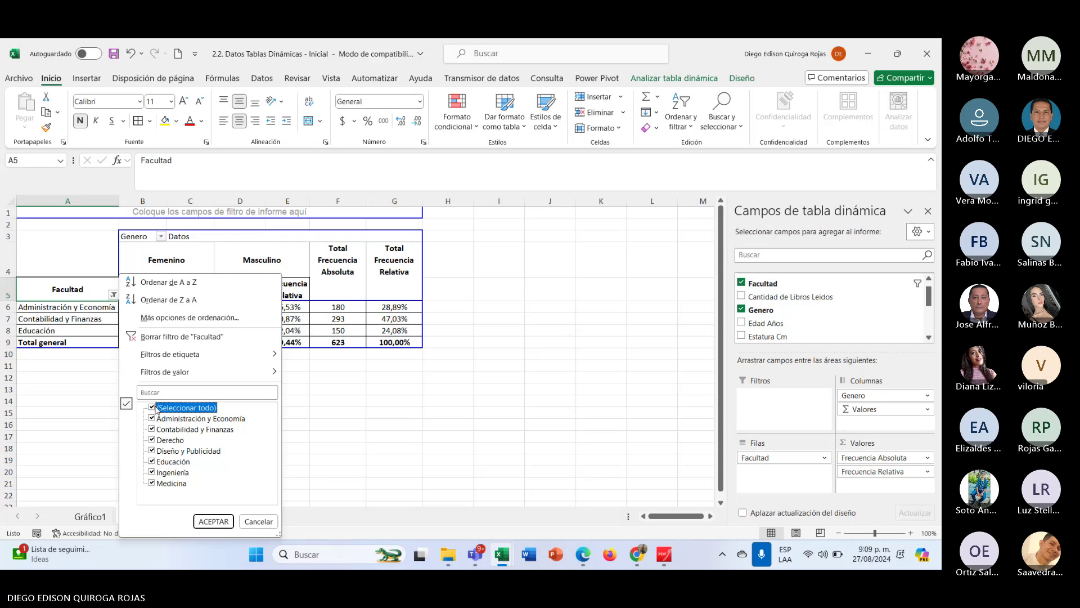
left_click(213, 521)
left_click(179, 433)
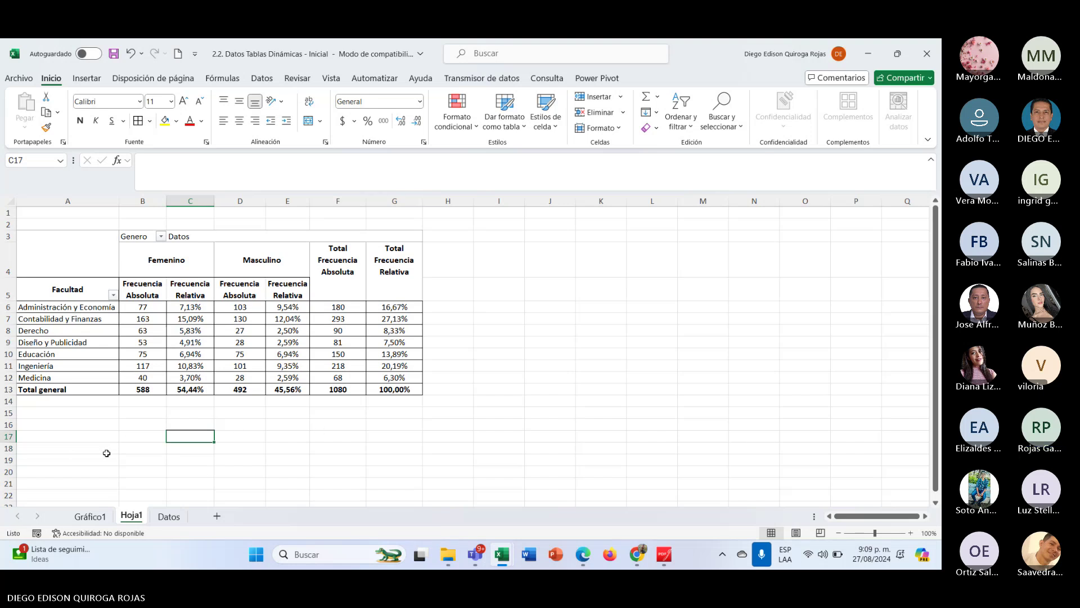
Switch to PDFgear to review the numbered questions about the students in 2.1. Información Tablas Dinámicas.pdf, and return to the Excel workbook.
left_click(667, 556)
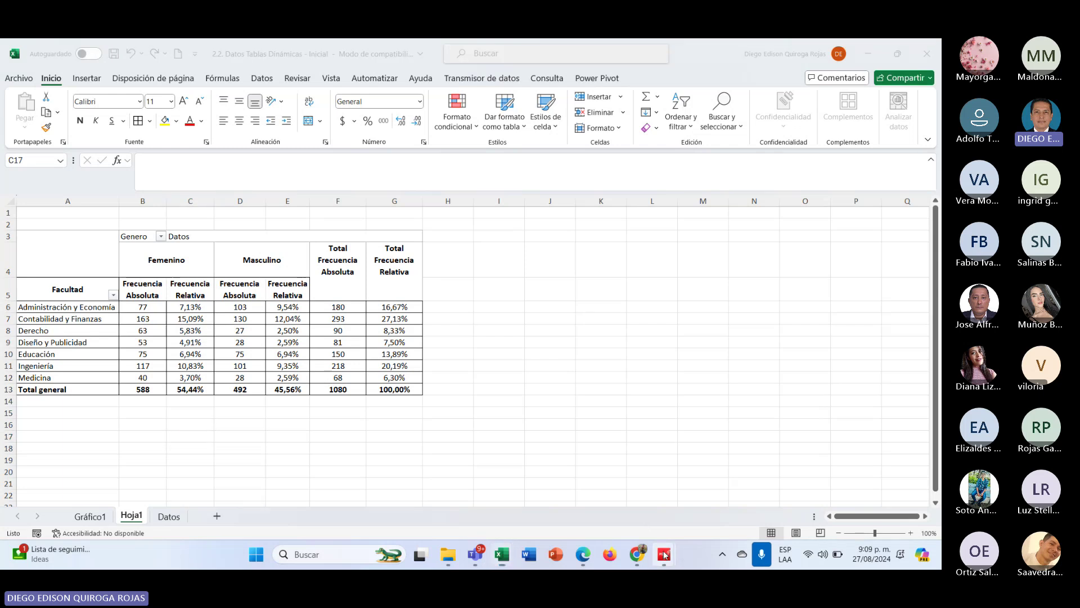
left_click(616, 483)
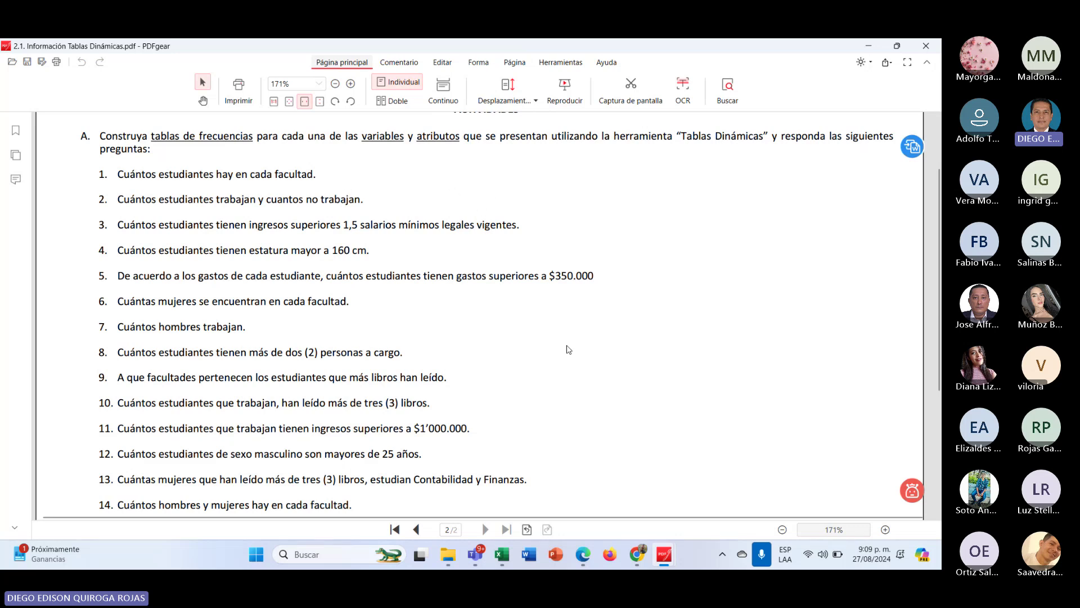
mouse_move(659, 555)
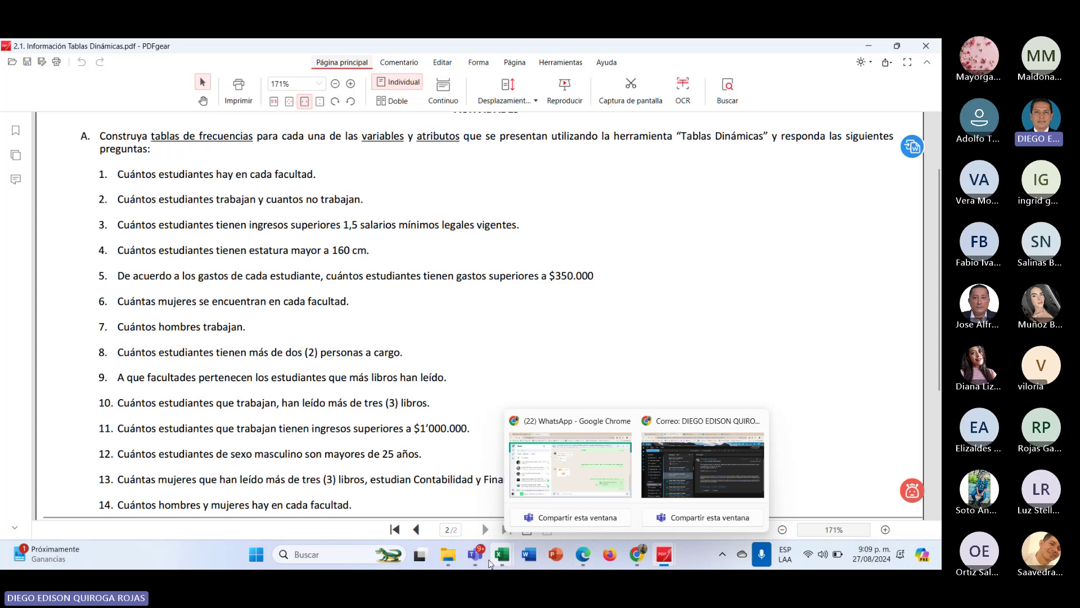
mouse_move(502, 554)
left_click(703, 461)
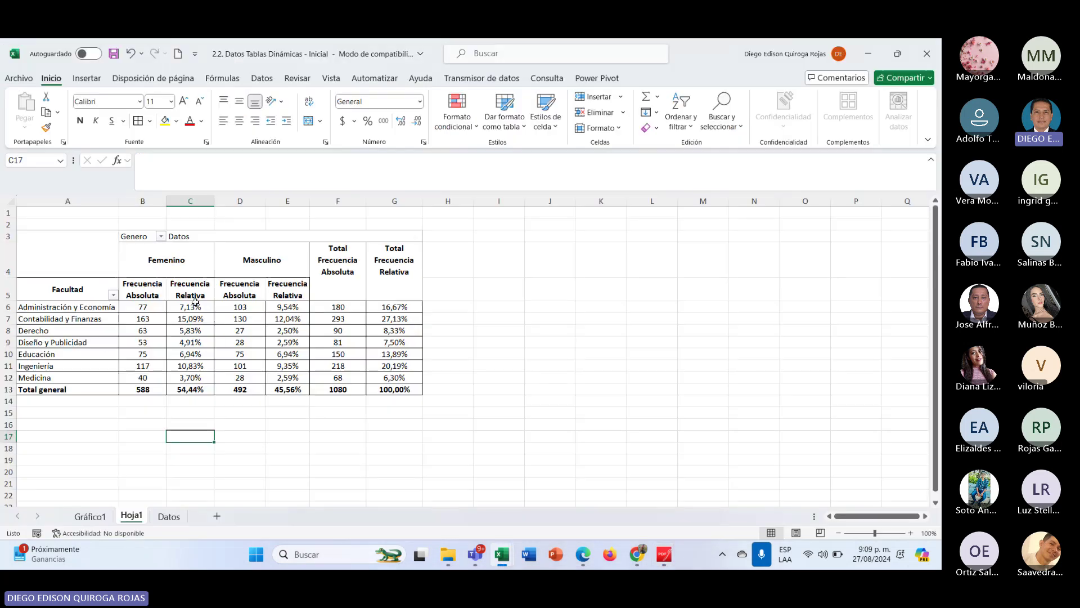
Add the Actualmente Trabaja field to the pivot table's columns, below Valores, and inspect the resulting headings and counts under Femenino.
left_click(106, 344)
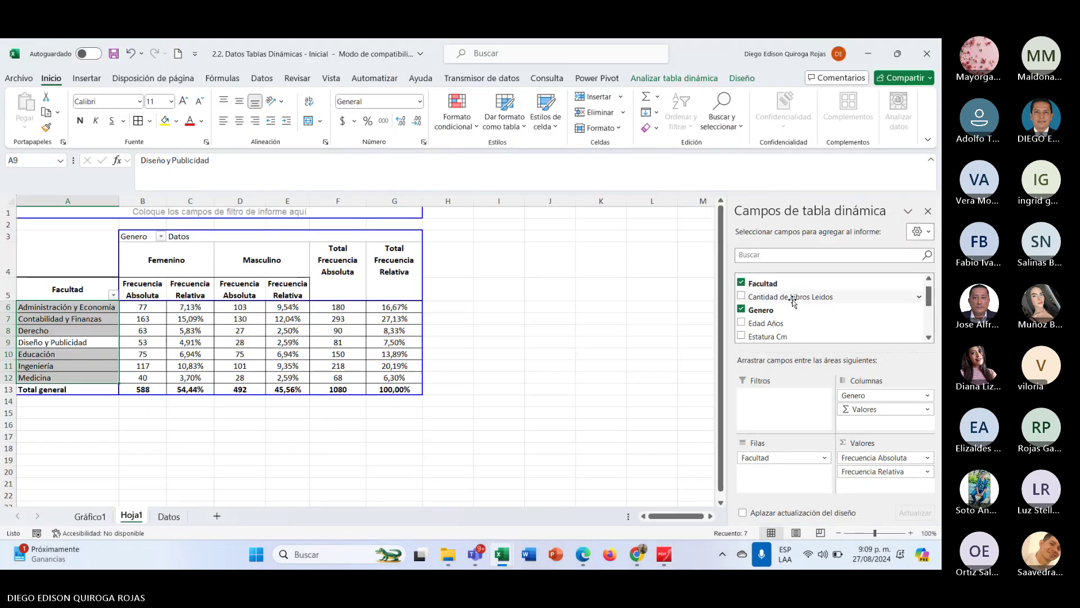
left_click_drag(793, 302, 889, 434)
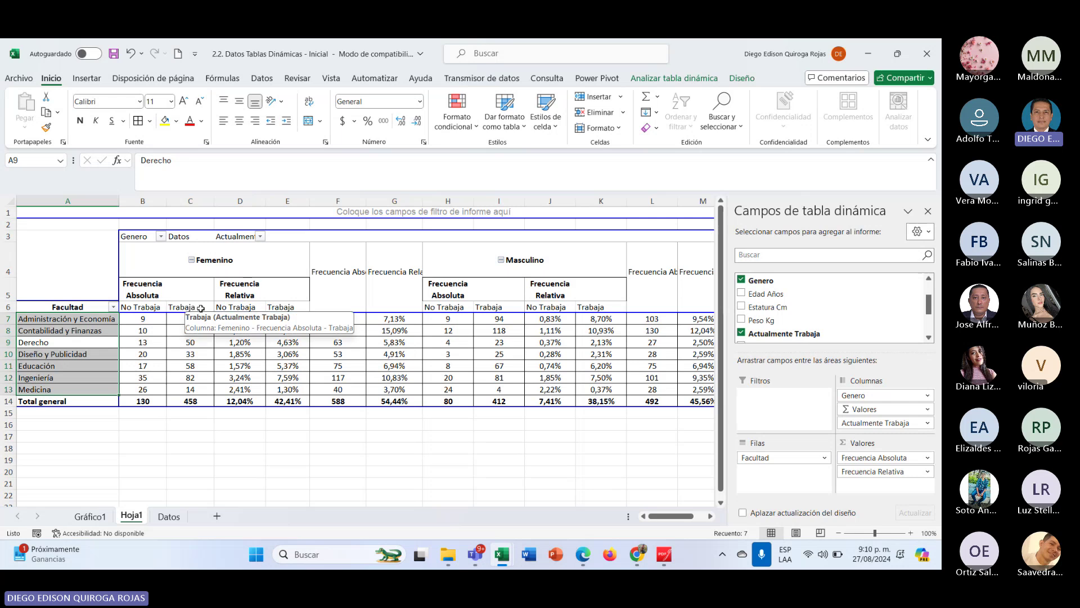
left_click(238, 259)
left_click(150, 287)
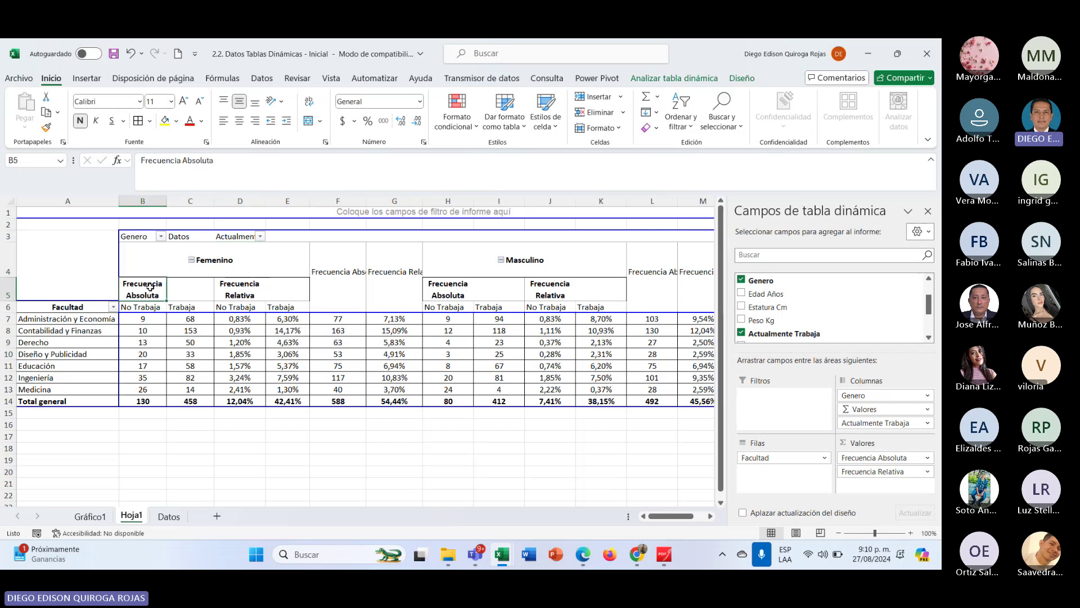
left_click(239, 288)
left_click(179, 329)
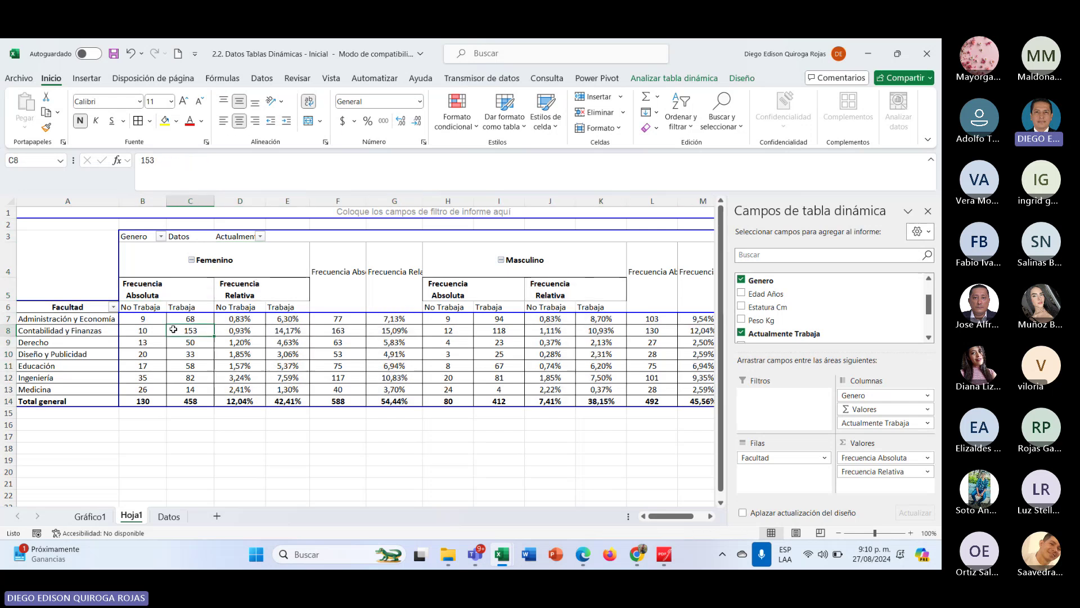
left_click(145, 317)
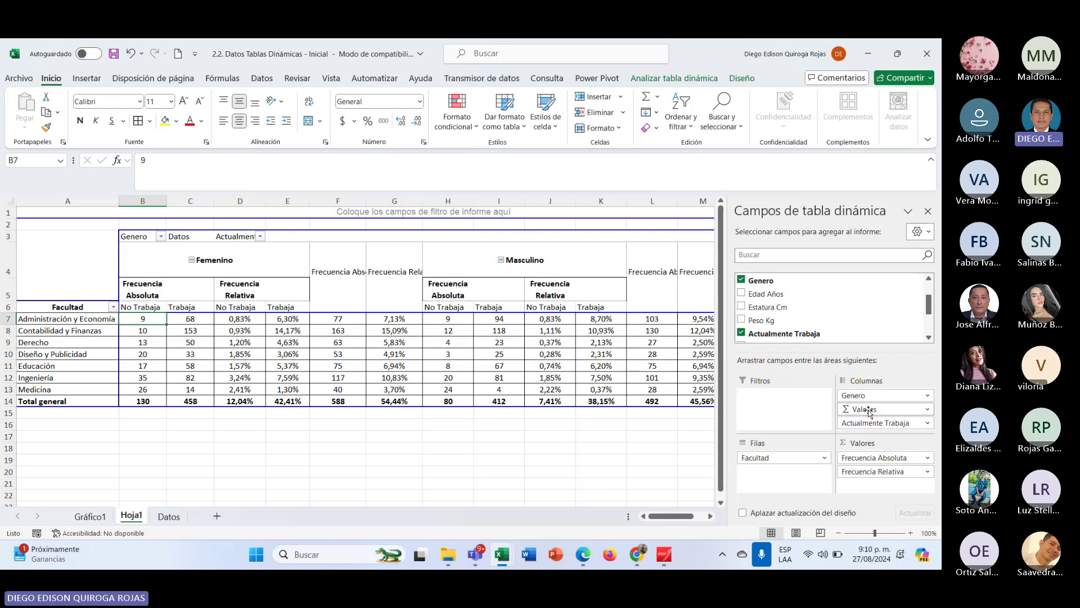
Reorder the column fields so Valores comes below Actualmente Trabaja, and check the headings under Femenino.
left_click_drag(873, 409, 881, 432)
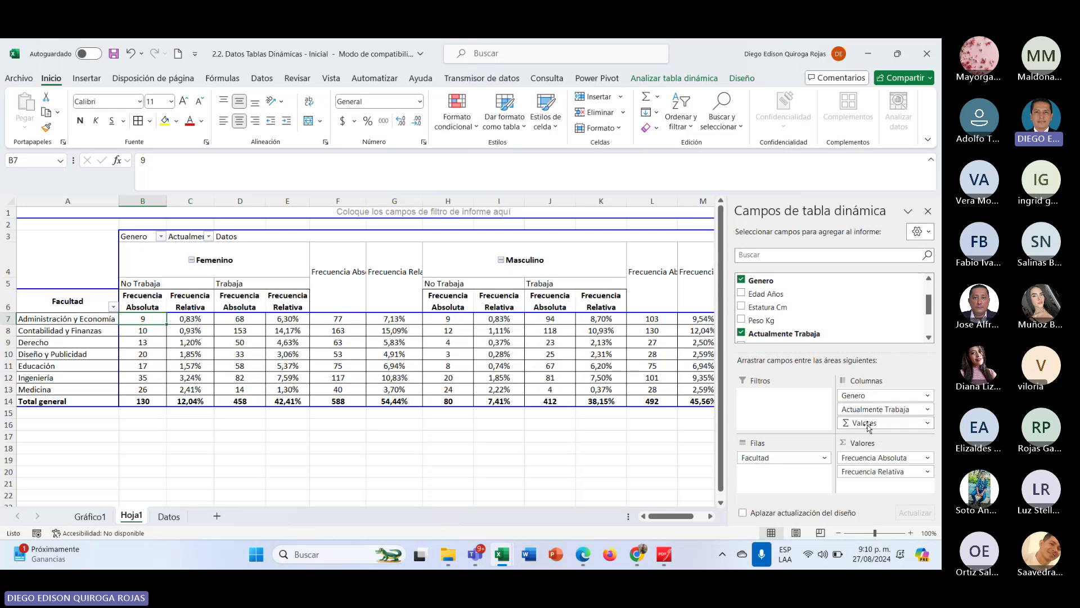
left_click(216, 262)
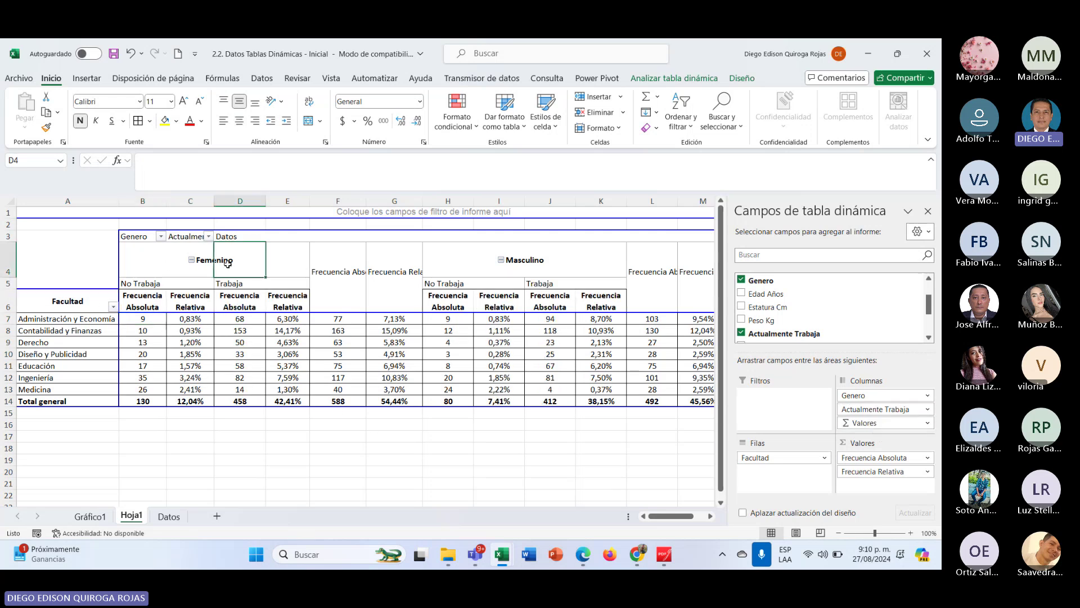
left_click(141, 283)
left_click(239, 284)
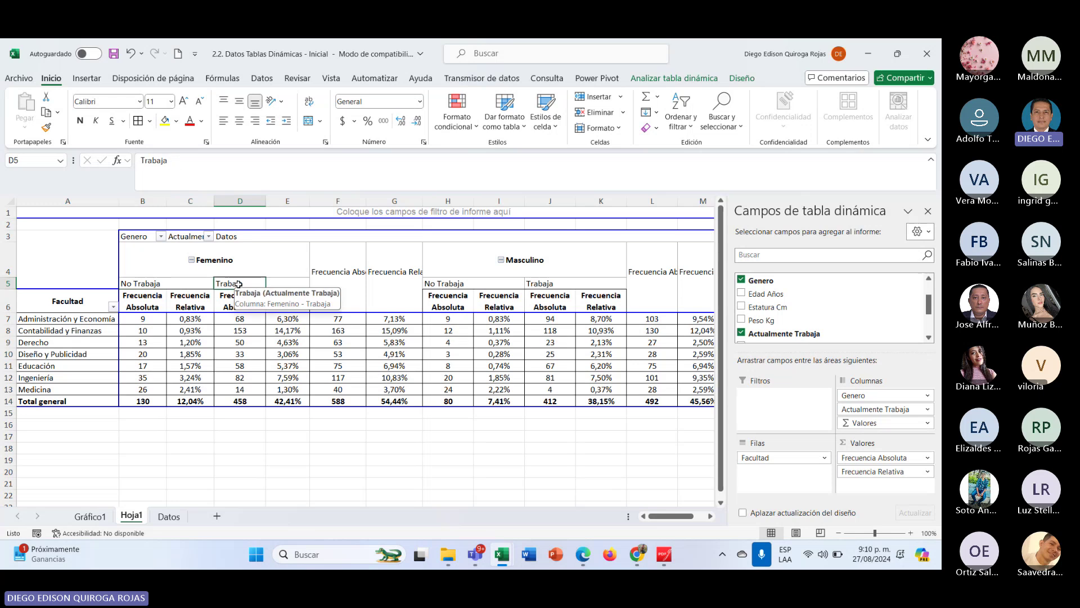
left_click(146, 306)
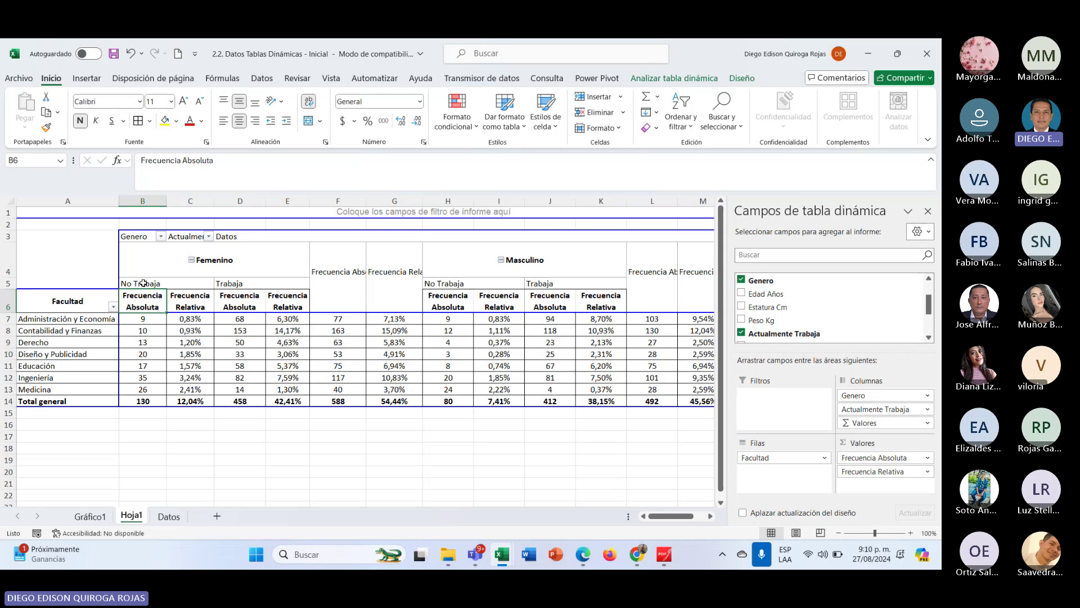
Format the Femenino No Trabaja heading in B5:C5 with Centrar en la selección, bold text and middle vertical alignment.
left_click_drag(143, 283, 182, 284)
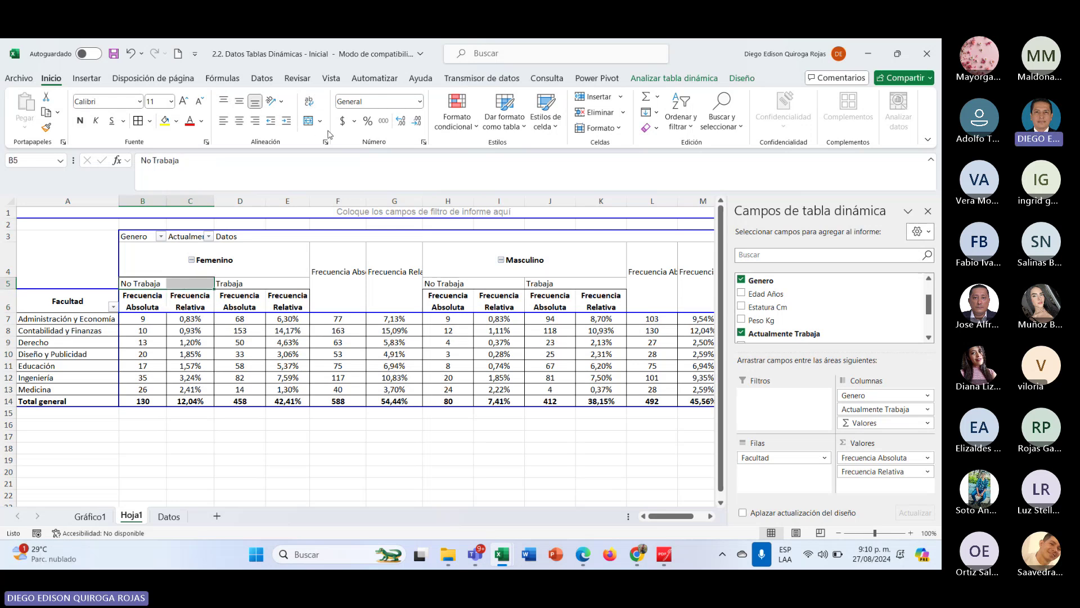
left_click(326, 142)
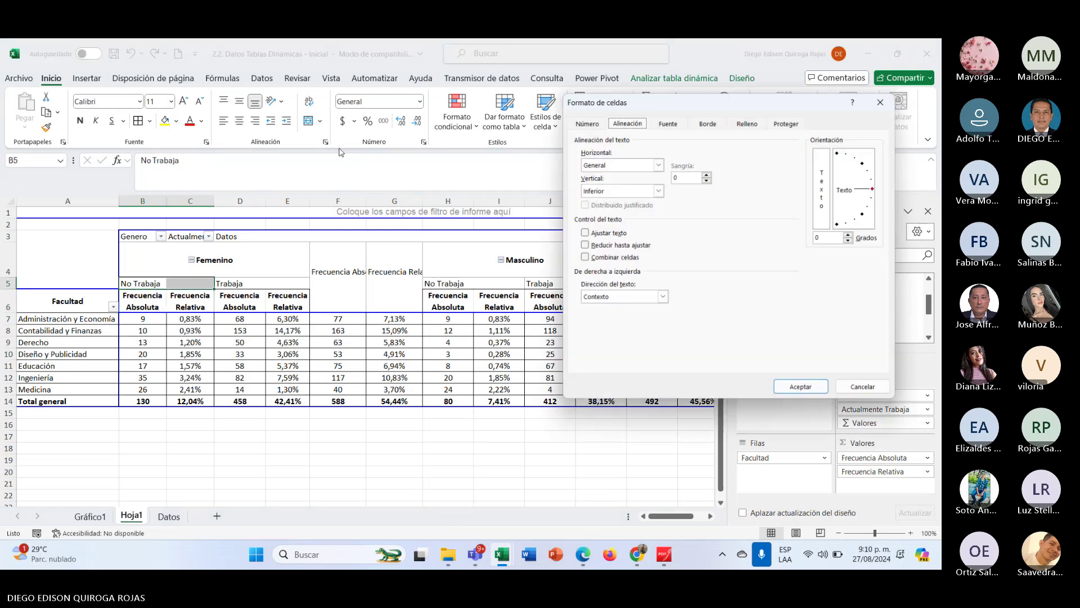
left_click(605, 236)
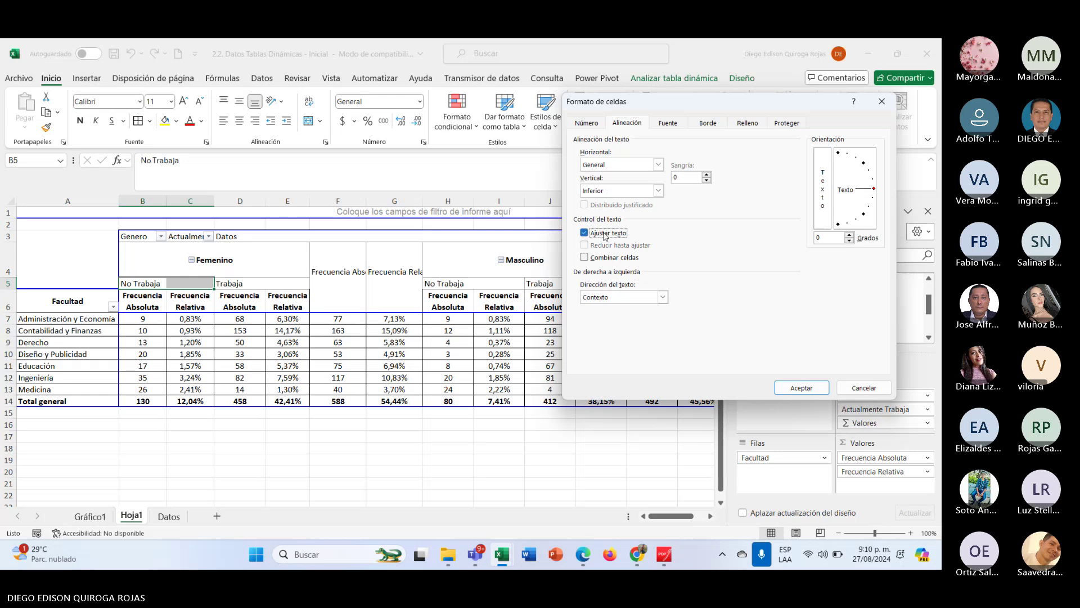
left_click(634, 166)
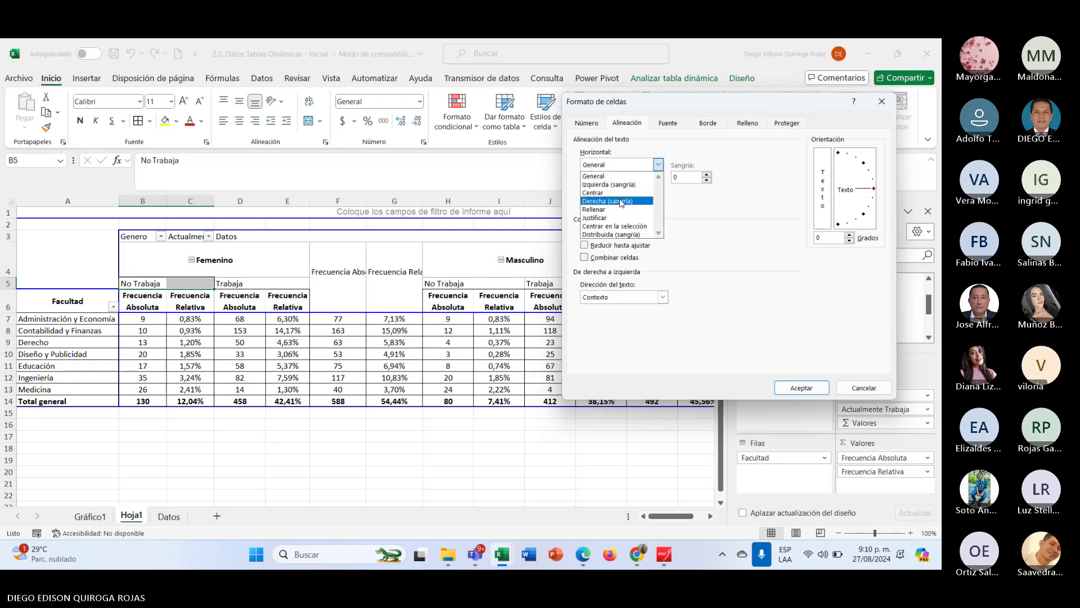
left_click(605, 226)
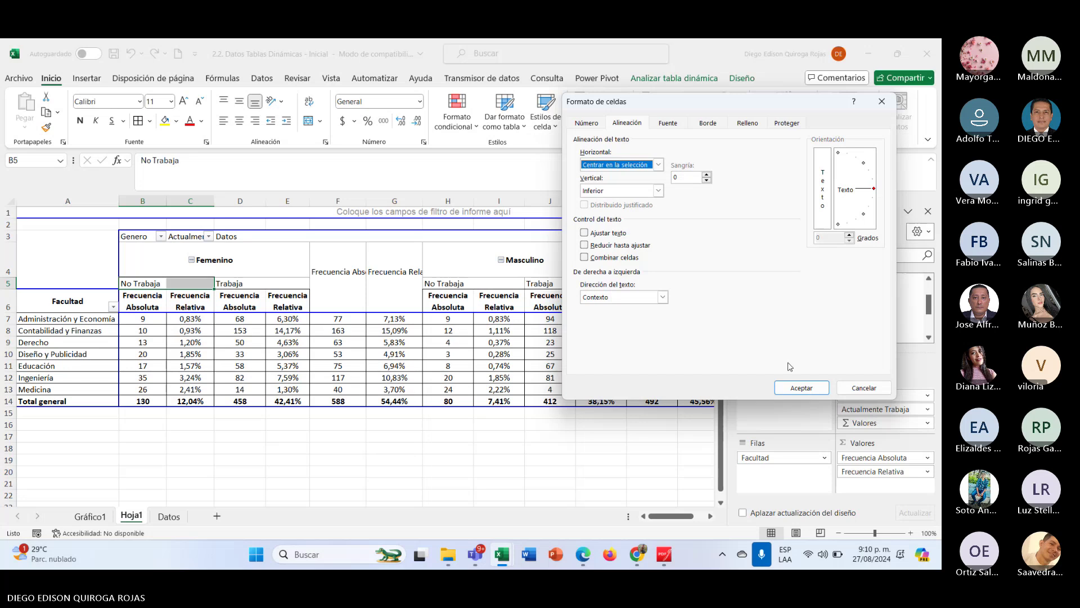
left_click(801, 388)
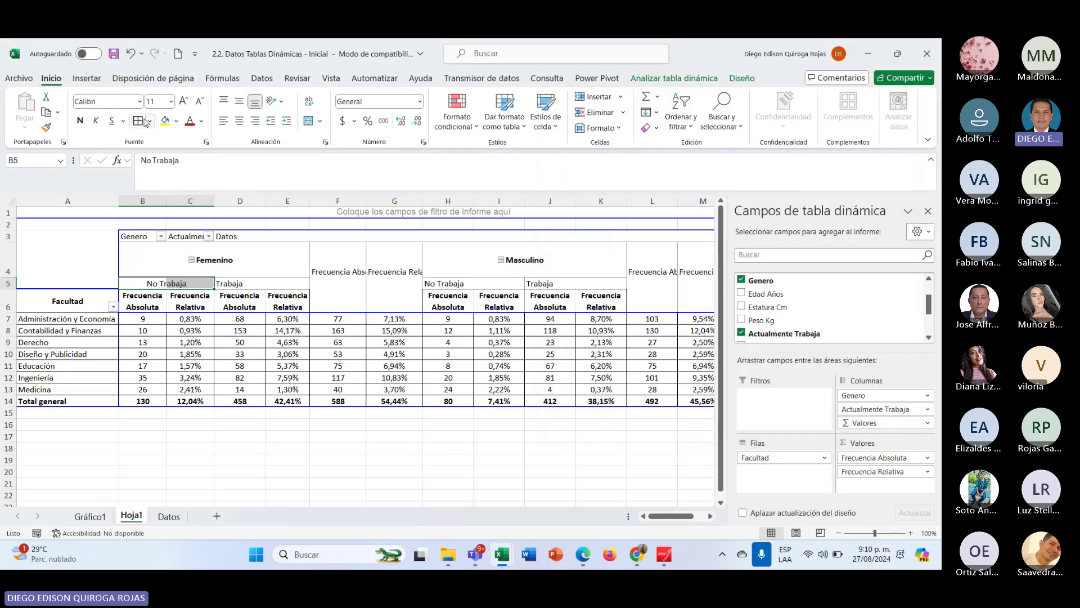
left_click(80, 120)
left_click(239, 102)
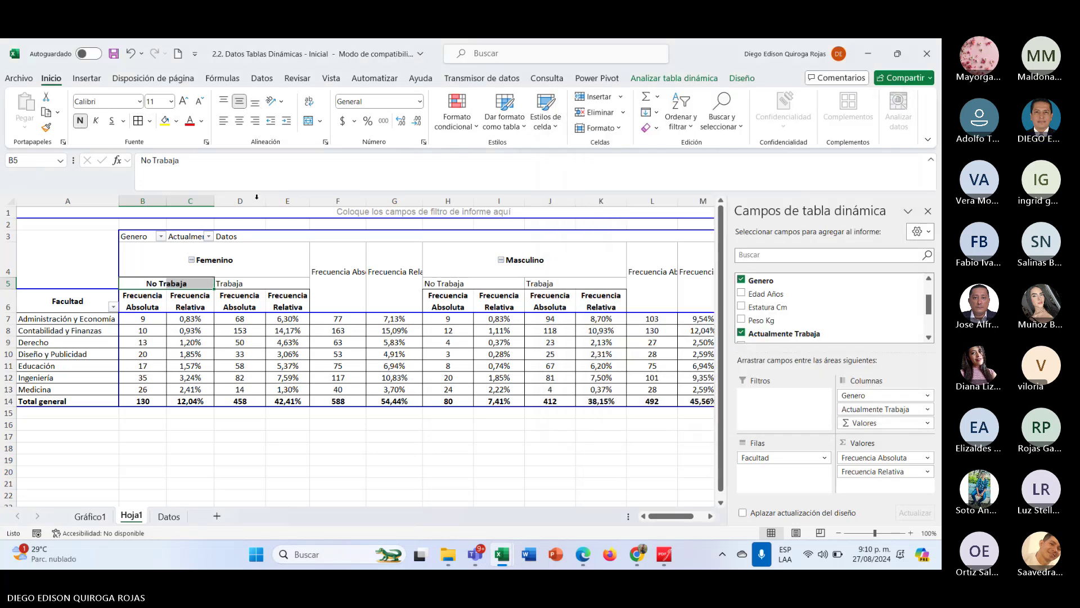
Center the Femenino Trabaja heading across D5:E5 with middle vertical alignment and make it bold.
left_click_drag(229, 284, 276, 284)
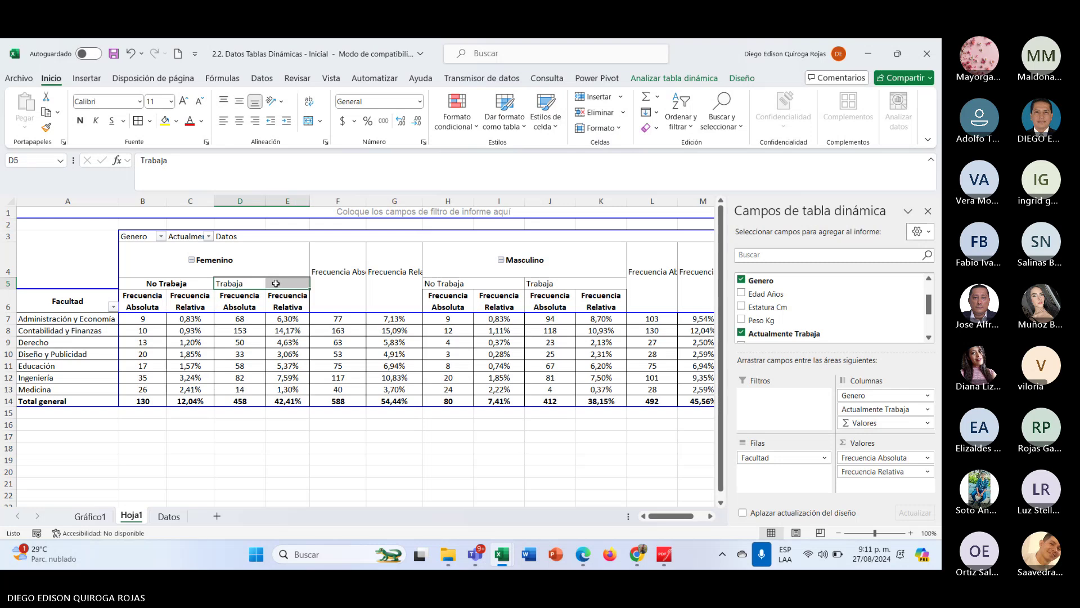
key("F4")
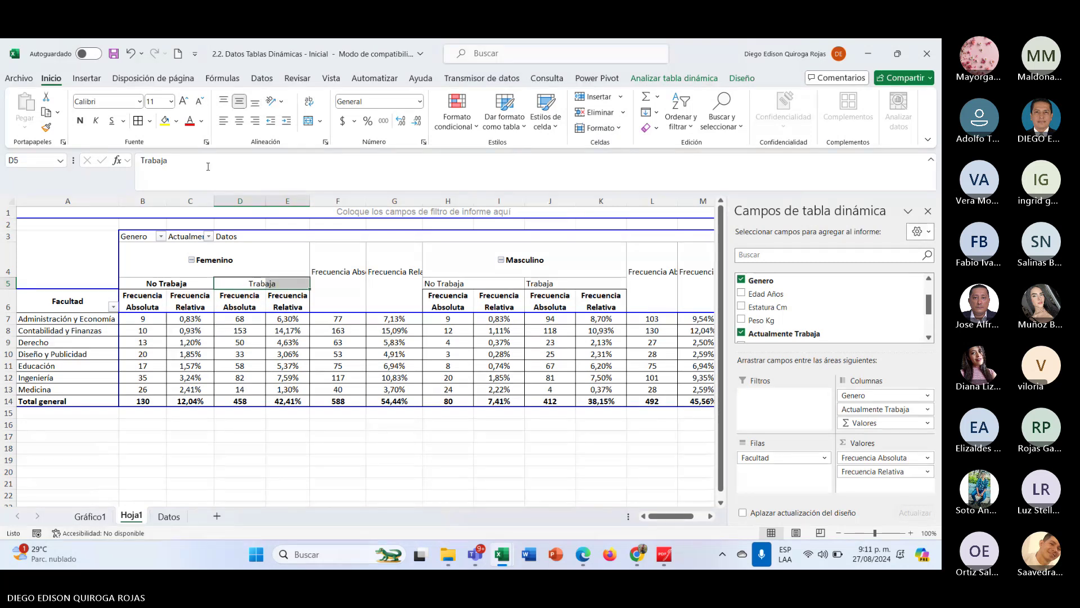
key("ctrl+n")
left_click(296, 343)
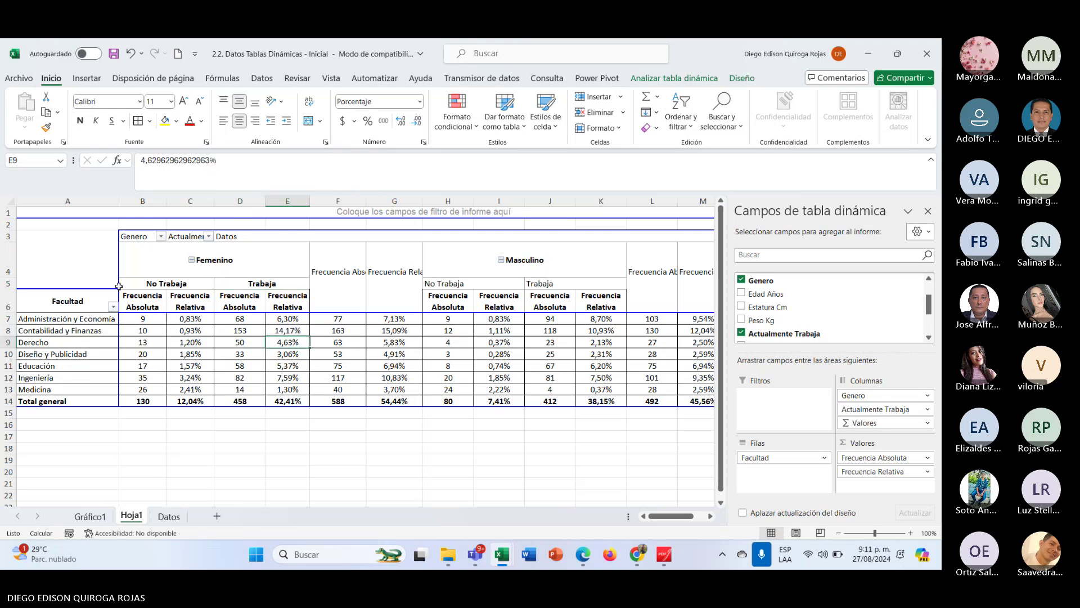
Try to copy the Femenino headings in B5:E5 and paste them over the Masculino headings starting at H5.
left_click(150, 284)
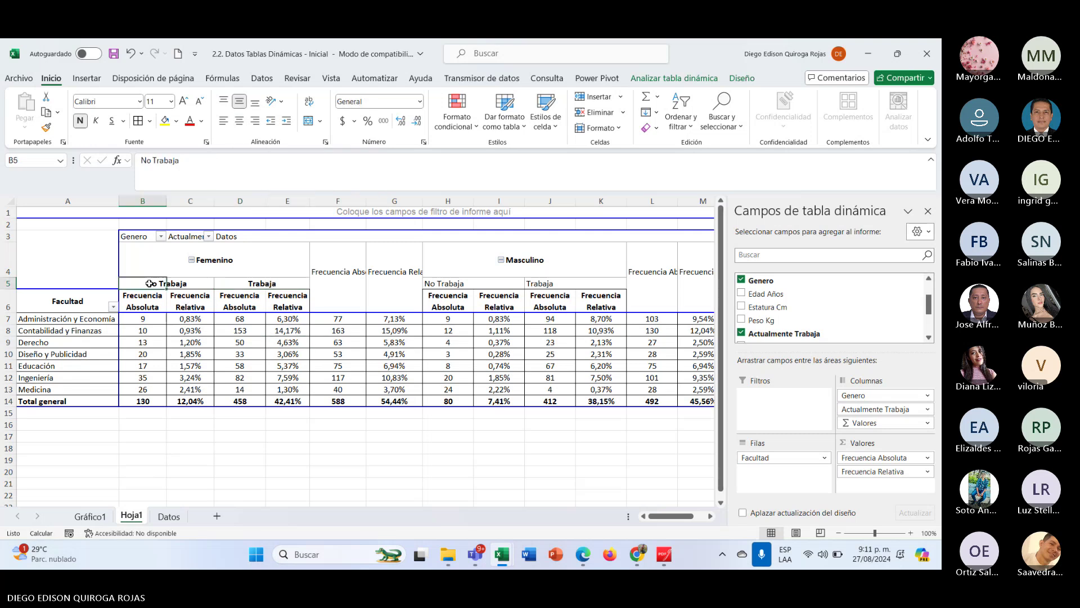
left_click(442, 282)
left_click_drag(145, 283, 287, 283)
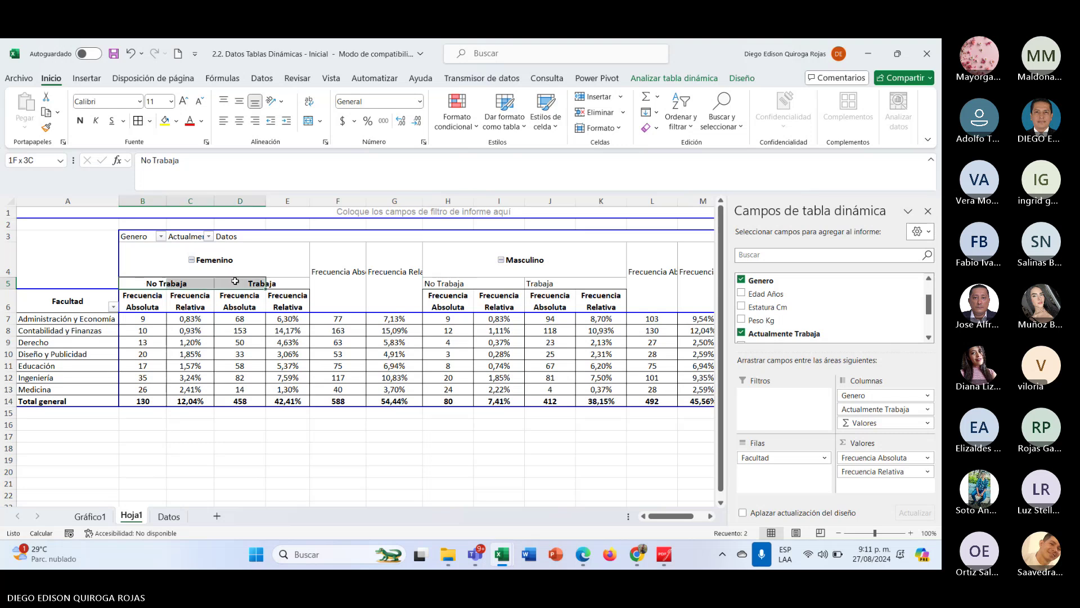
key("ctrl+c")
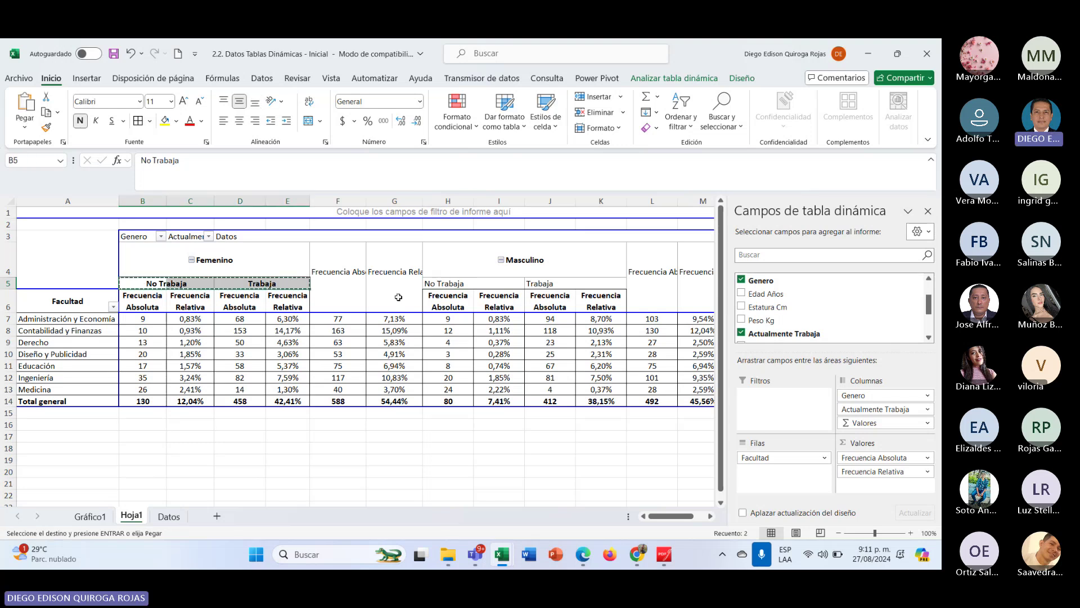
left_click(440, 283)
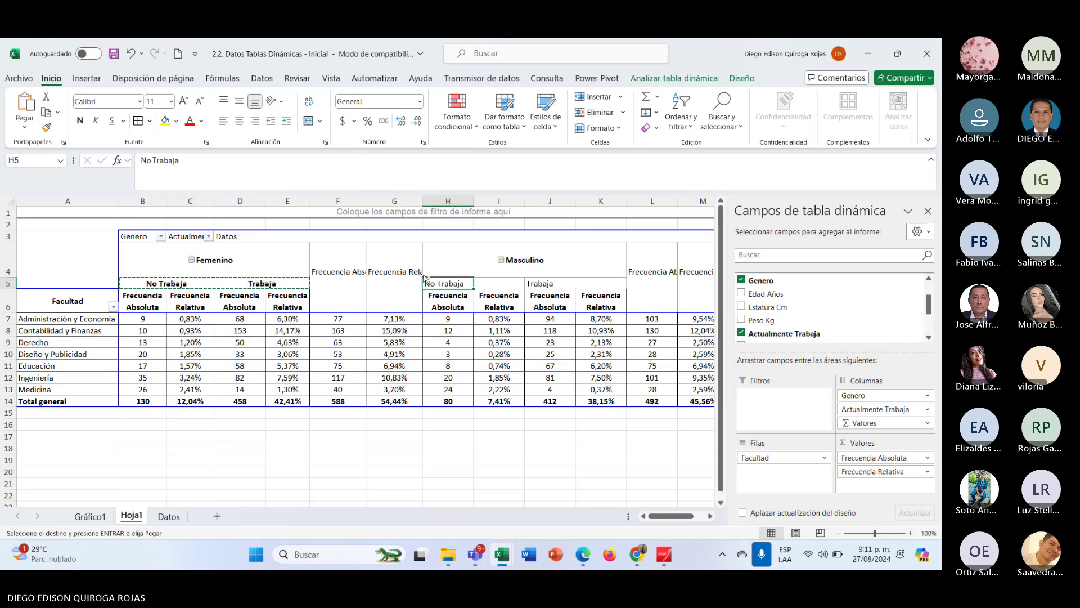
key("ctrl+v")
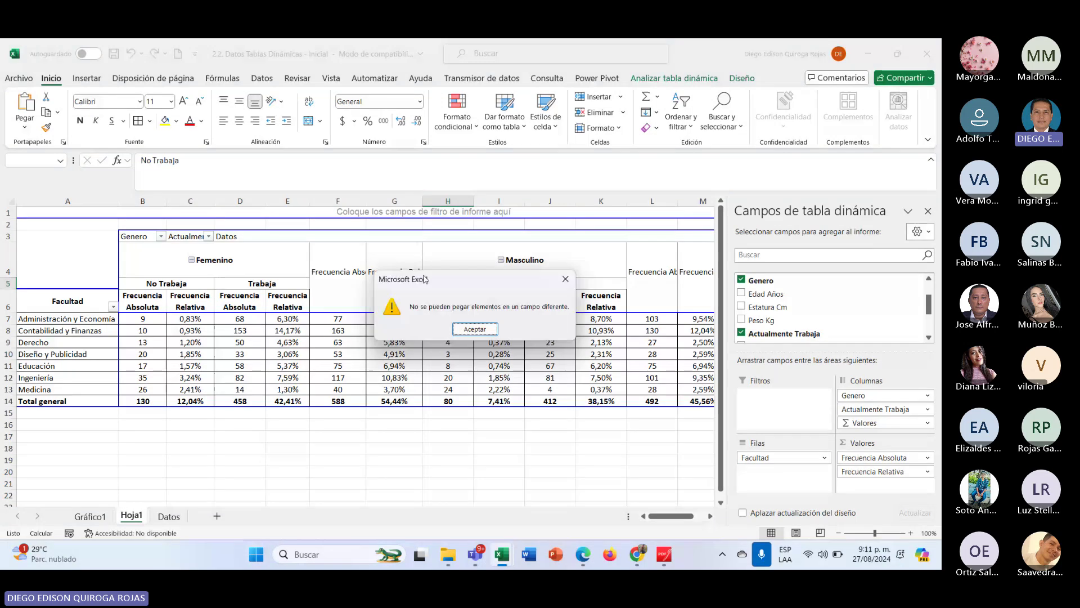
key("Return")
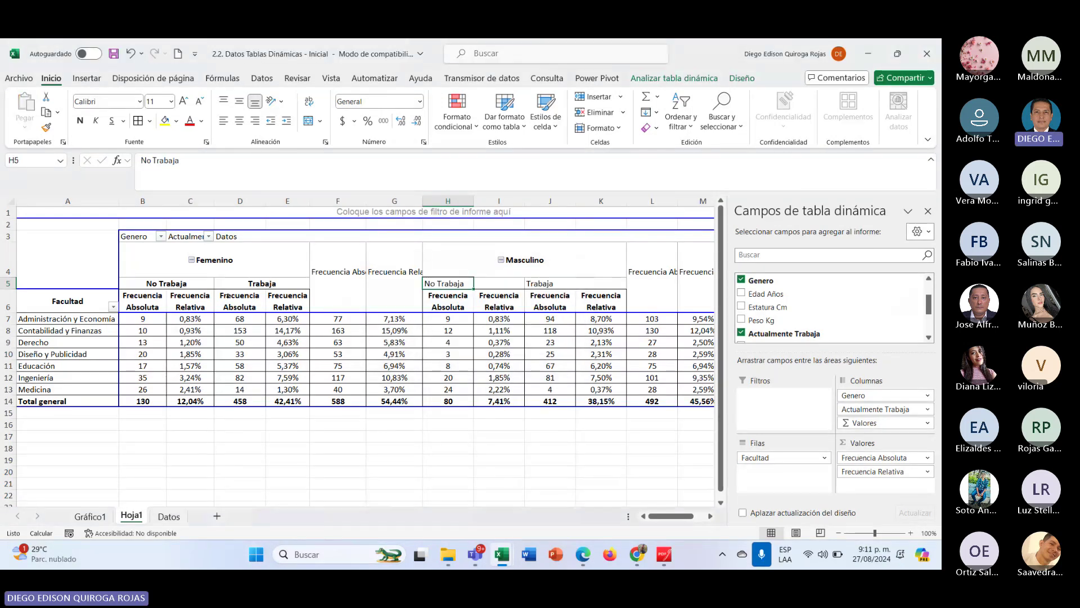
Copy only the formatting of the Femenino headings in B5:E5 to the Masculino No Trabaja and Trabaja headings in H5:K5.
left_click(150, 283)
left_click_drag(148, 283, 292, 284)
left_click(46, 131)
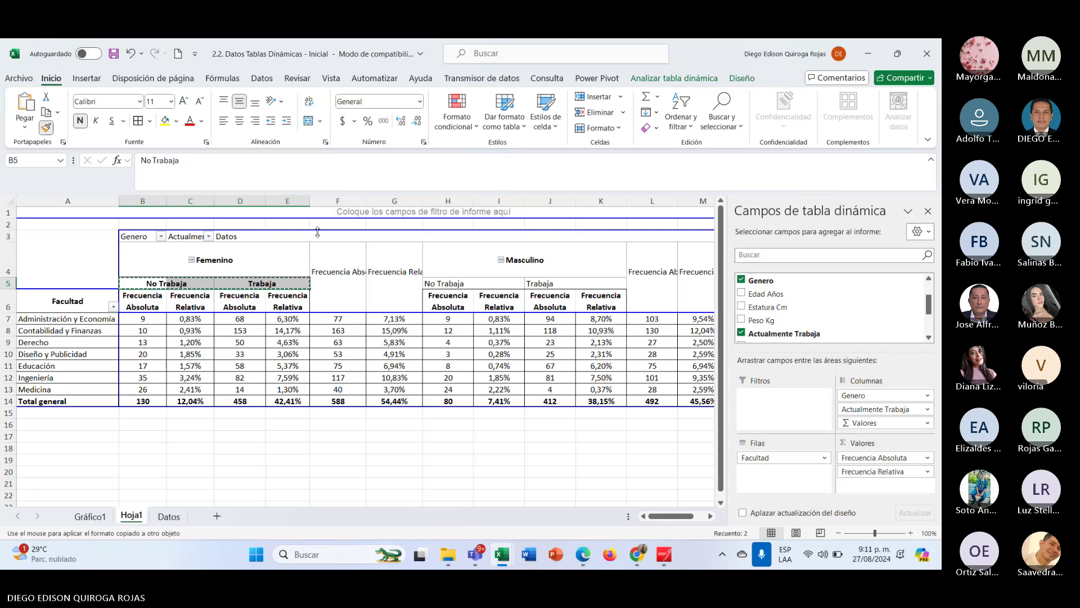
left_click_drag(450, 284, 595, 283)
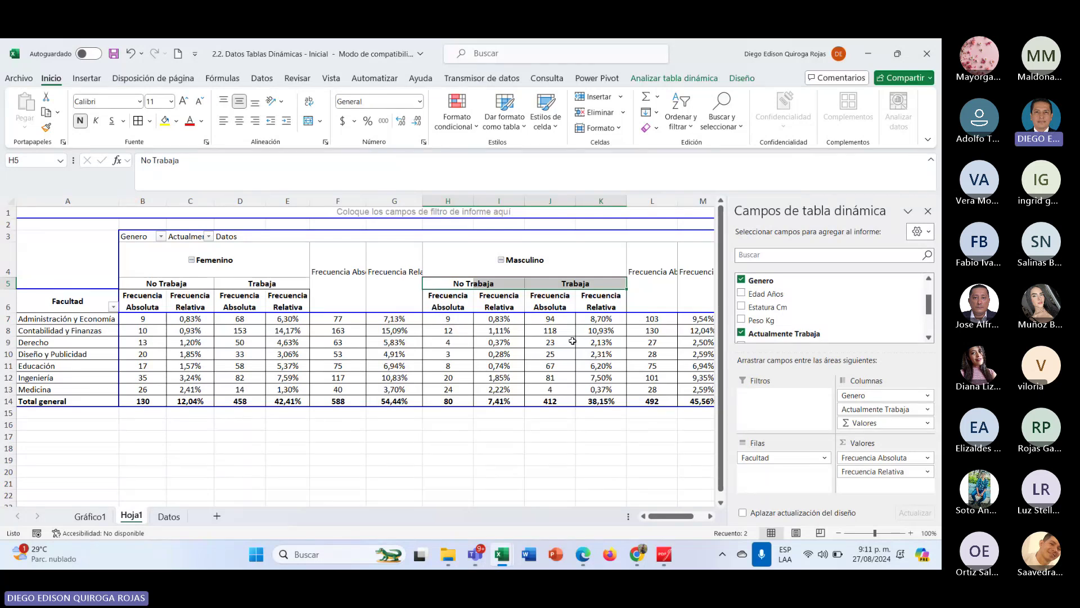
Wrap the text of the Femenino frequency total headings in F4:G4 and center it horizontally and vertically.
left_click(352, 297)
left_click(344, 265)
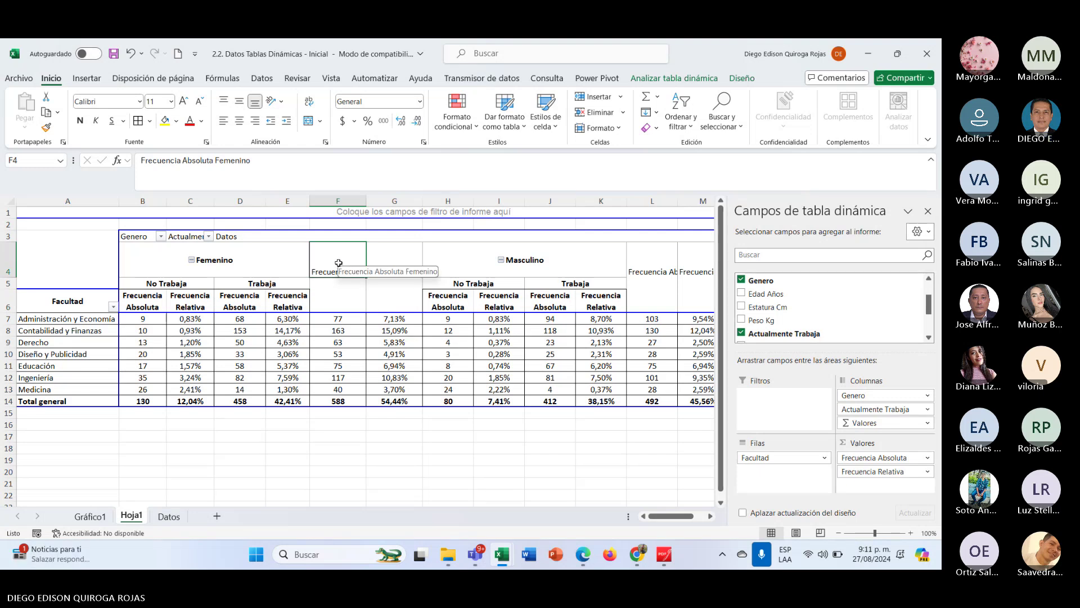
left_click_drag(344, 262, 397, 262)
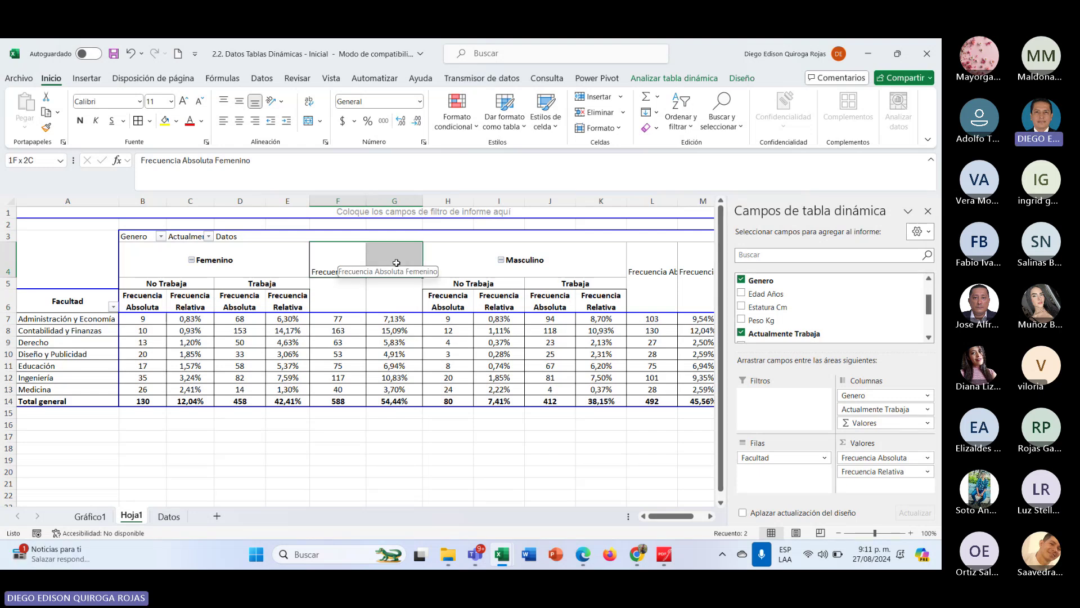
left_click(309, 101)
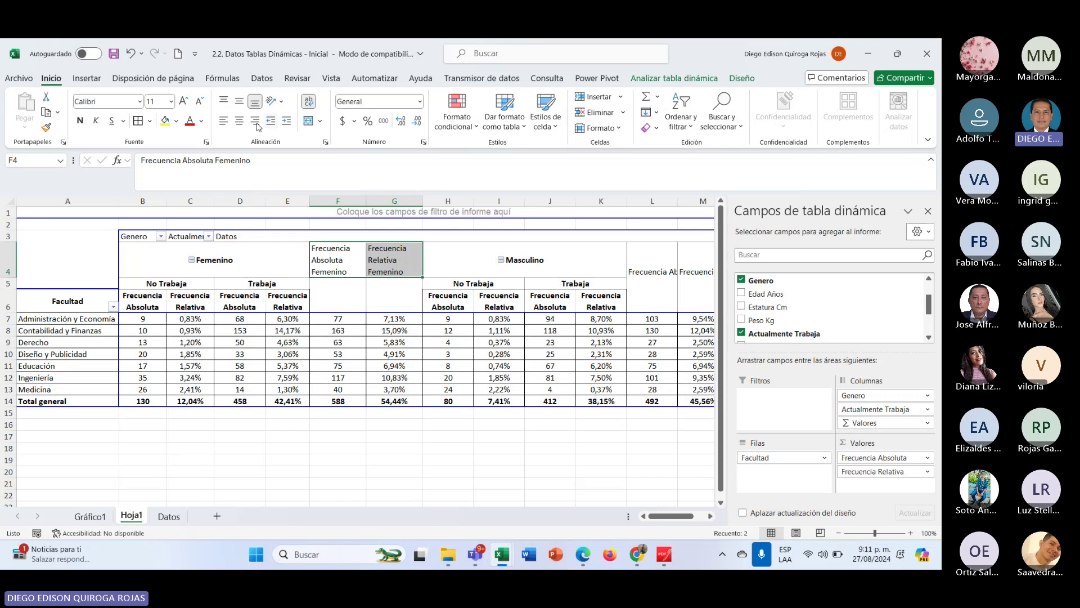
left_click(239, 120)
left_click(239, 101)
Copy the formatting of the Femenino total headings in F4:G4 to the Masculino total headings in L4:M4.
left_click(342, 265)
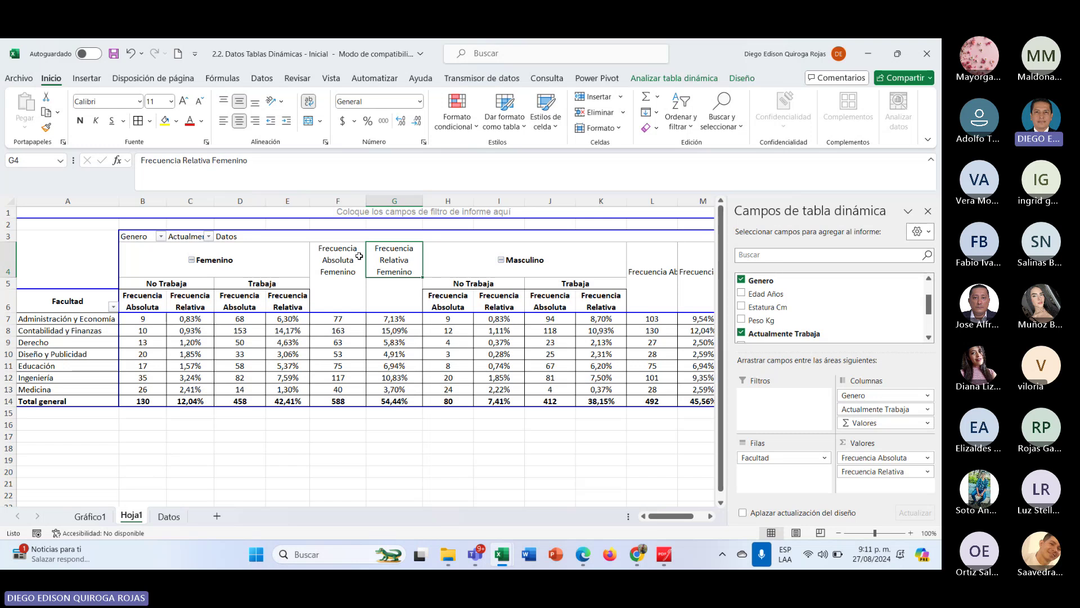
left_click(392, 265, "shift")
left_click(46, 127)
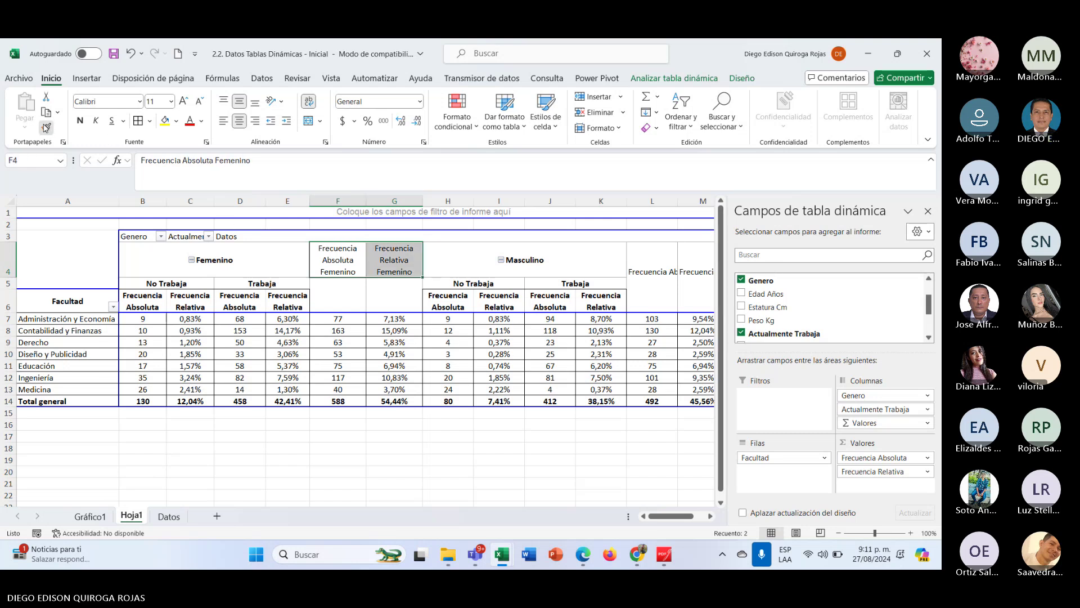
left_click_drag(652, 264, 694, 260)
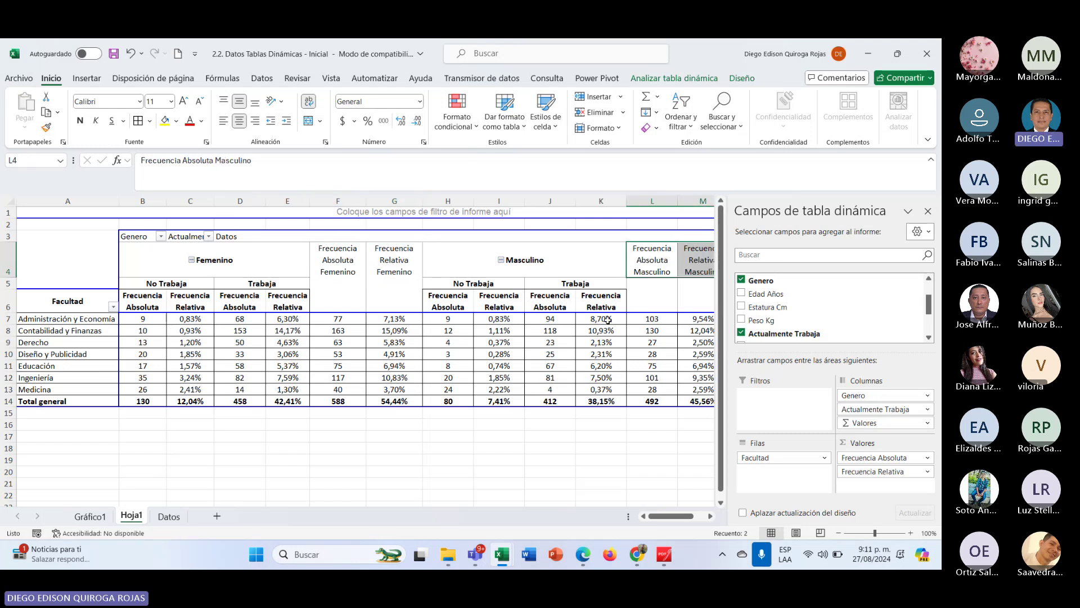
Make the Femenino total headings in F4:G4 and the Masculino total headings in L4:M4 bold.
left_click_drag(343, 265, 390, 255)
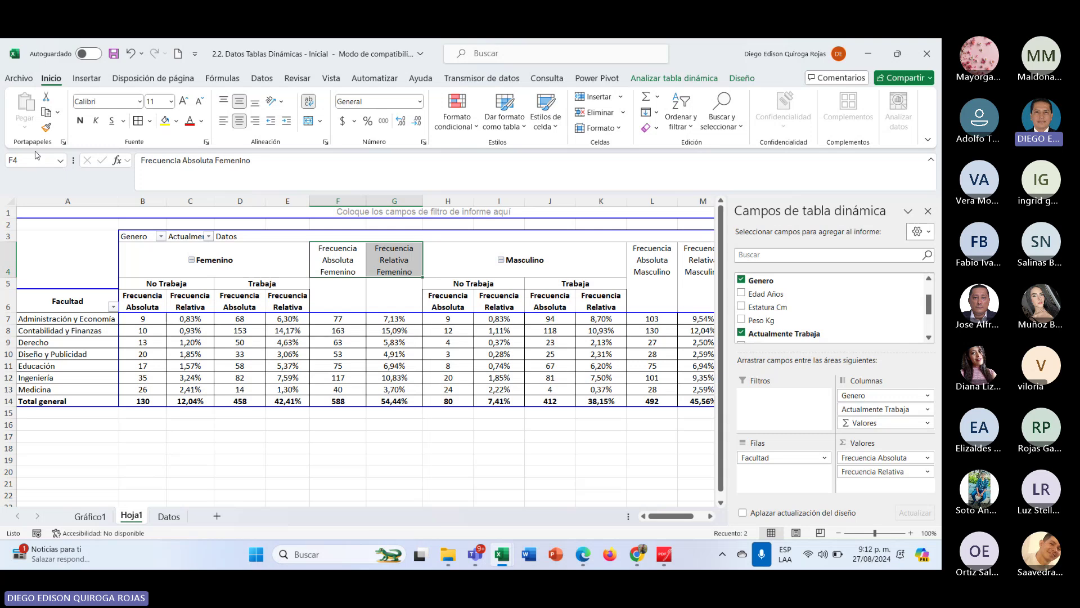
left_click(80, 120)
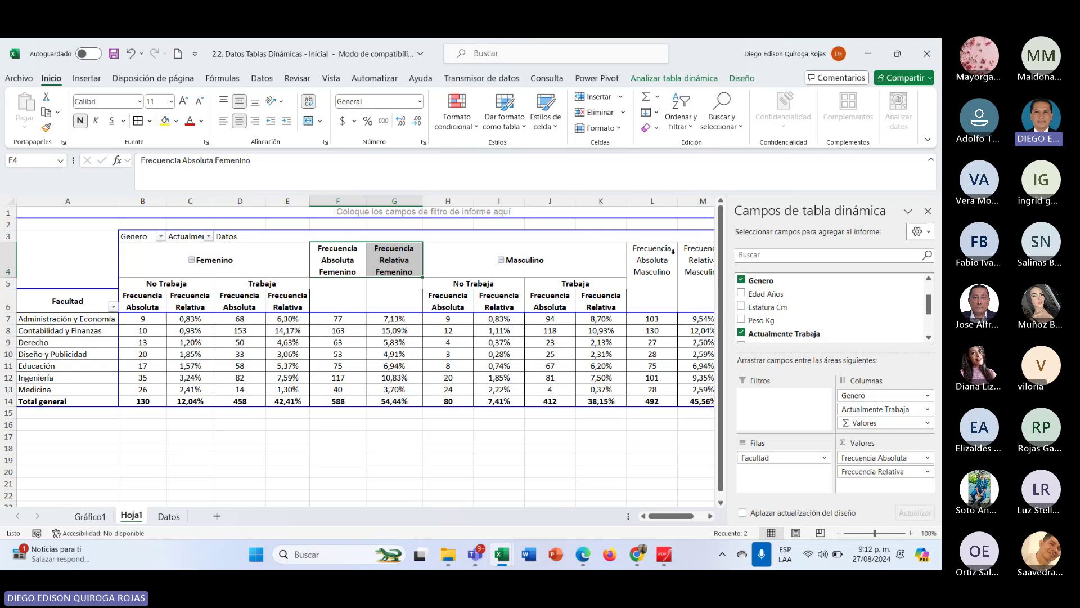
left_click_drag(655, 260, 693, 260)
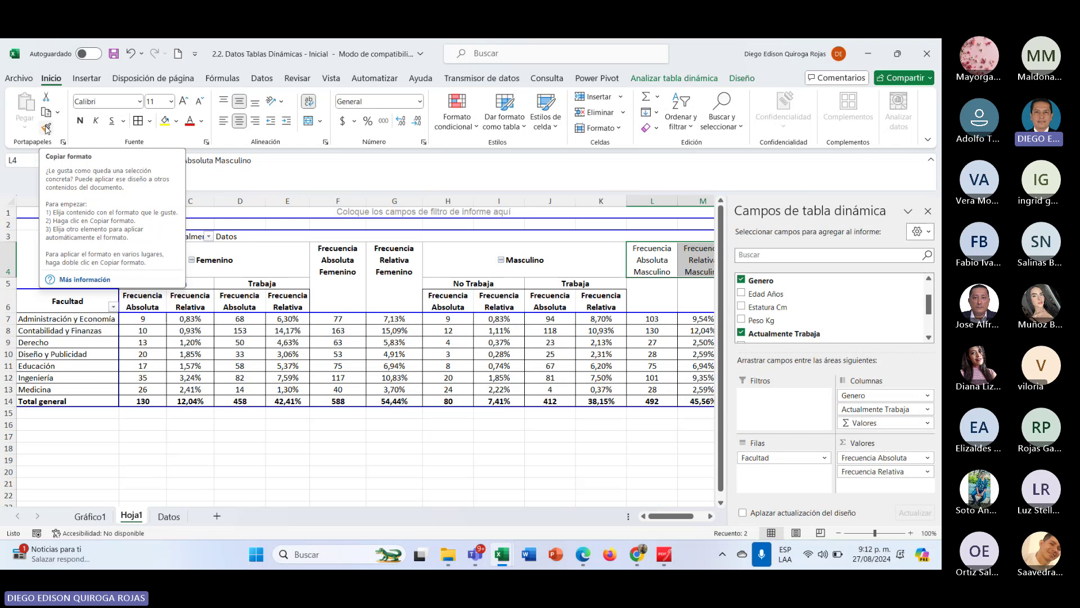
left_click(80, 120)
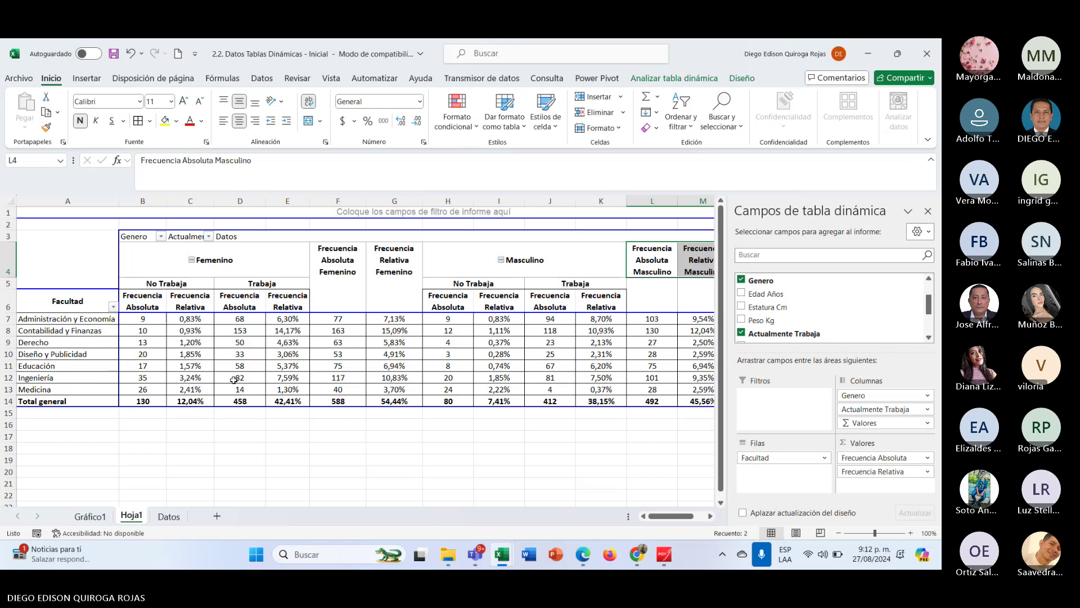
left_click(175, 366)
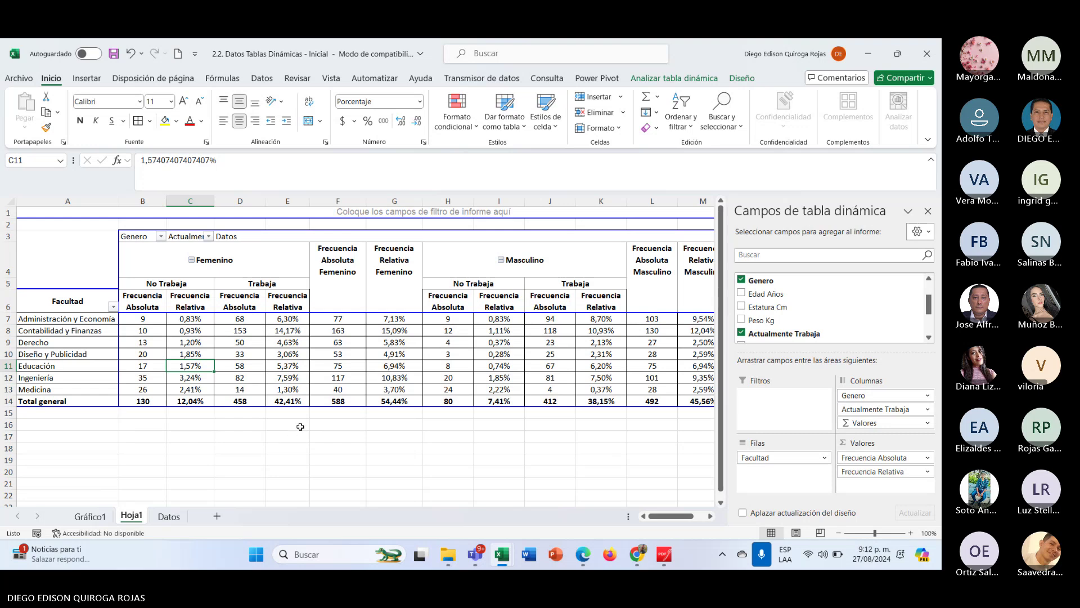
left_click(88, 448)
left_click(157, 450)
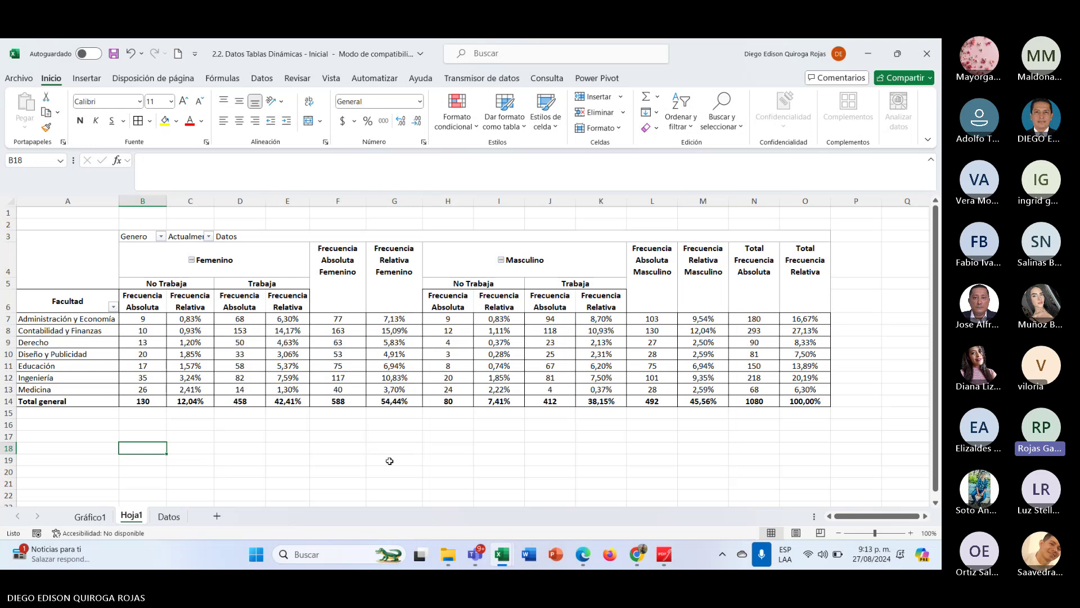
mouse_move(487, 557)
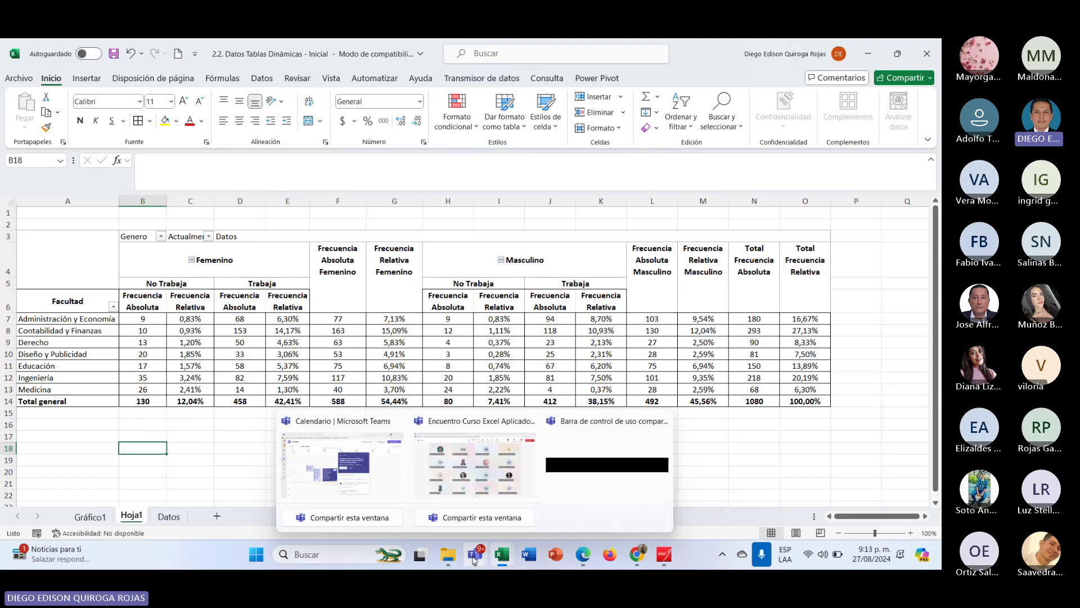
mouse_move(490, 485)
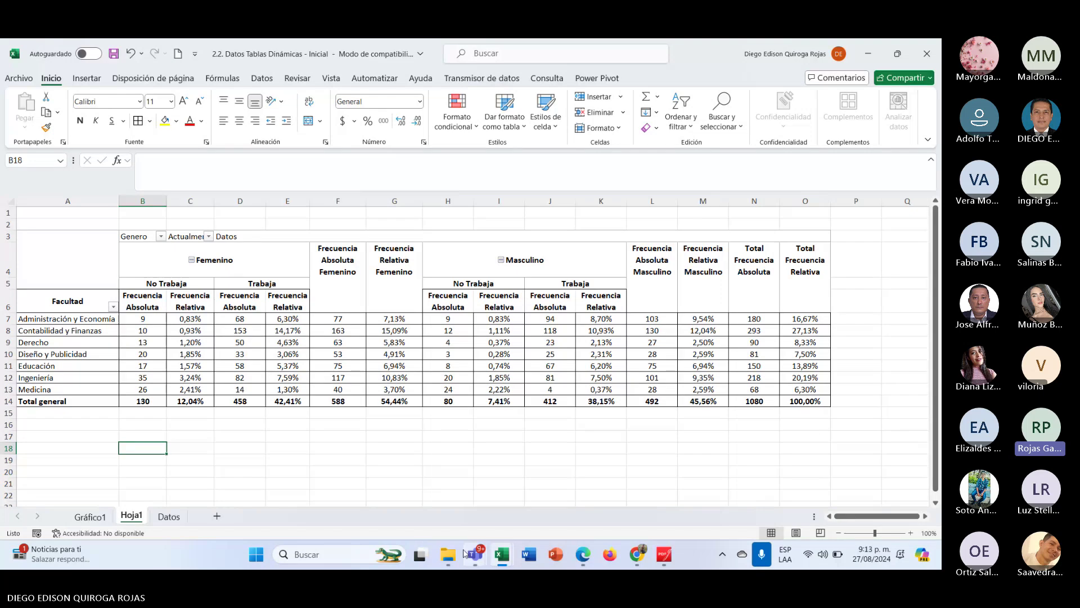
Examine the Femenino No Trabaja columns of the pivot table, in particular the absolute frequency for Ingeniería.
left_click(174, 437)
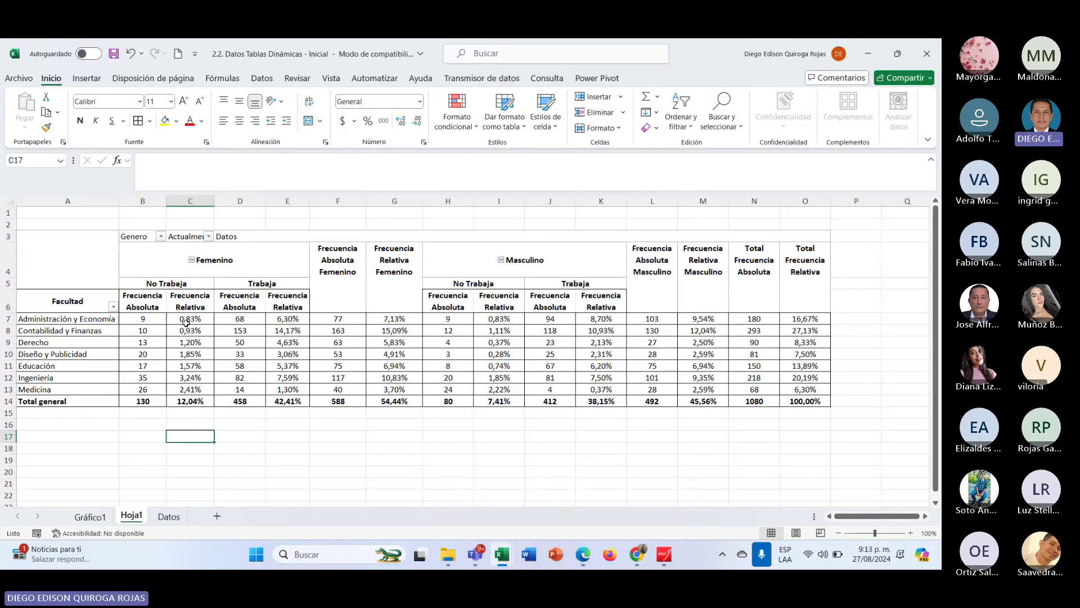
left_click(229, 259)
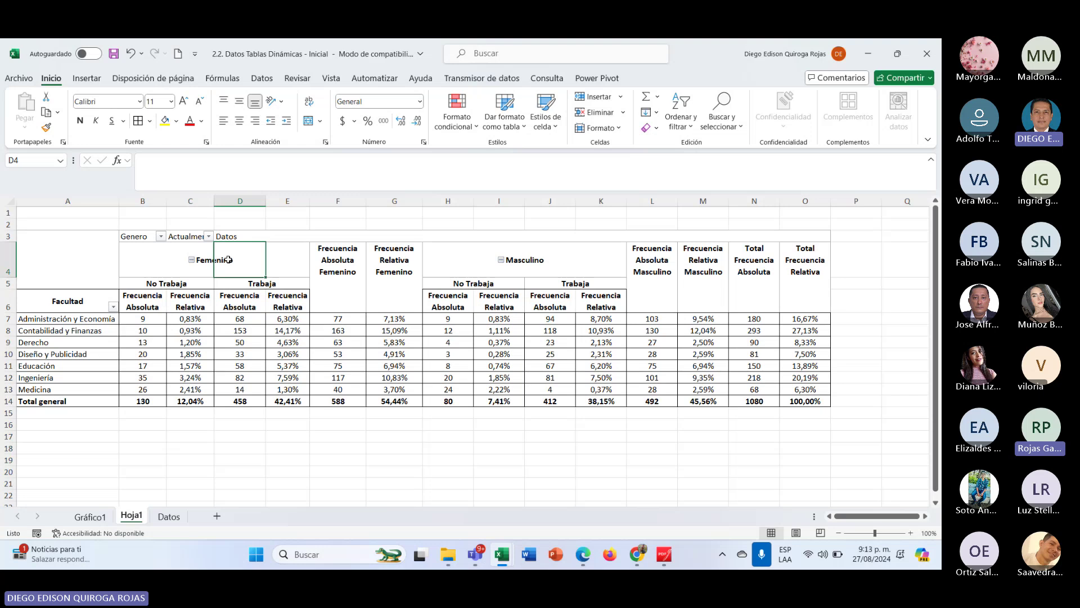
left_click(293, 254)
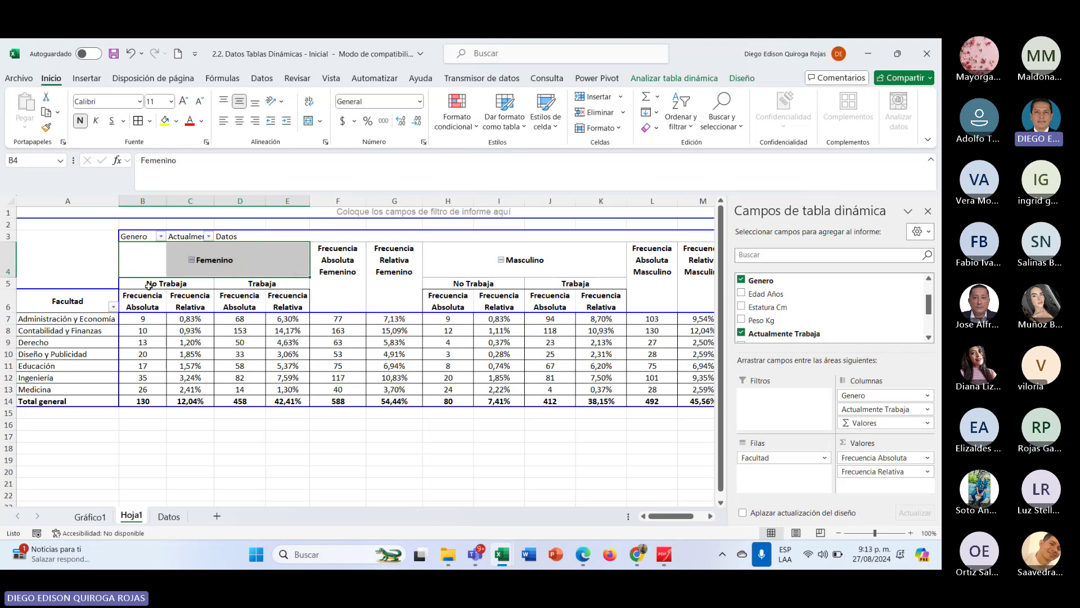
left_click_drag(136, 287, 185, 283)
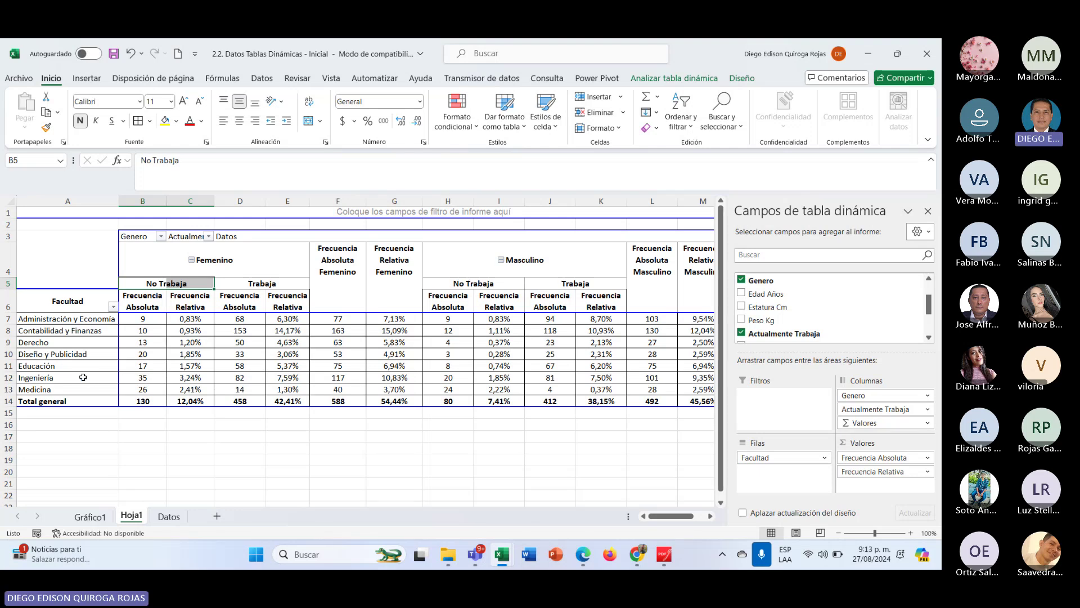
left_click(137, 377)
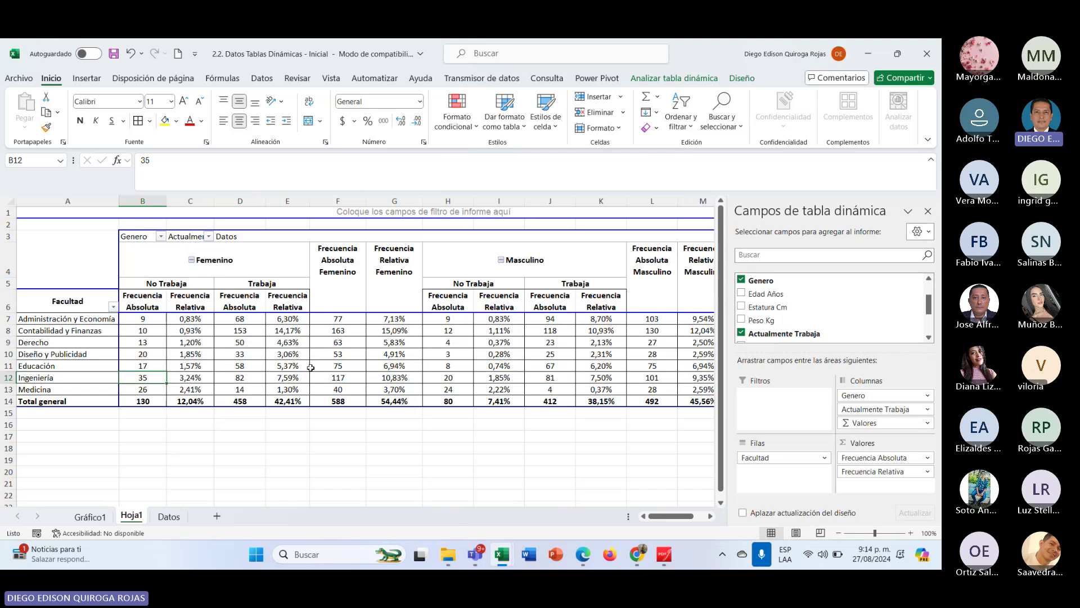
Look over the Datos and Gráfico1 sheets, and examine the Femenino Trabaja absolute frequencies in D7:D14 on Hoja1.
key("ctrl+Page_Down")
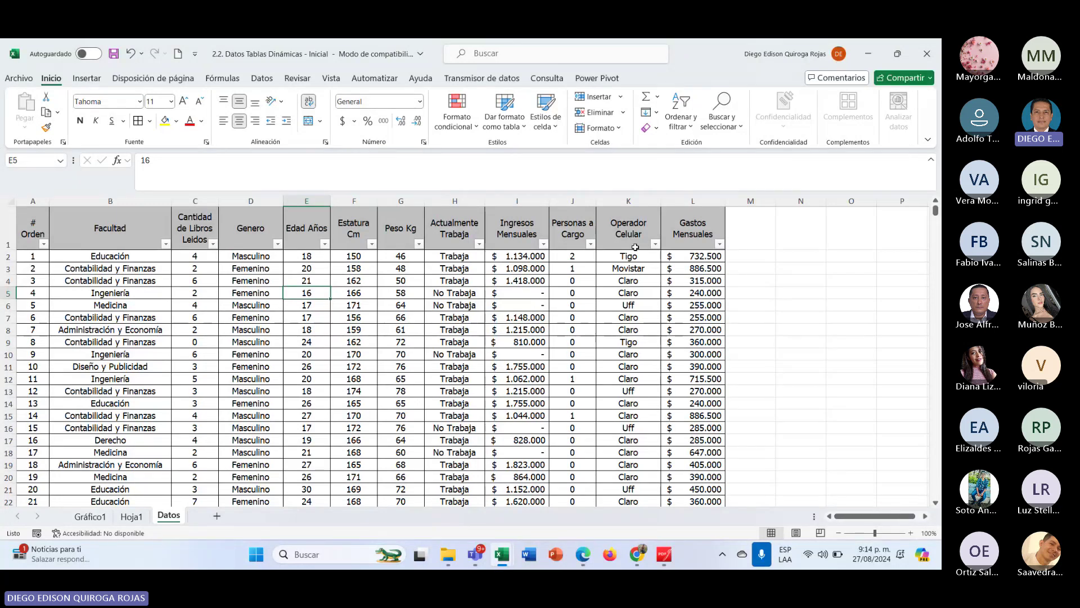
left_click(107, 516)
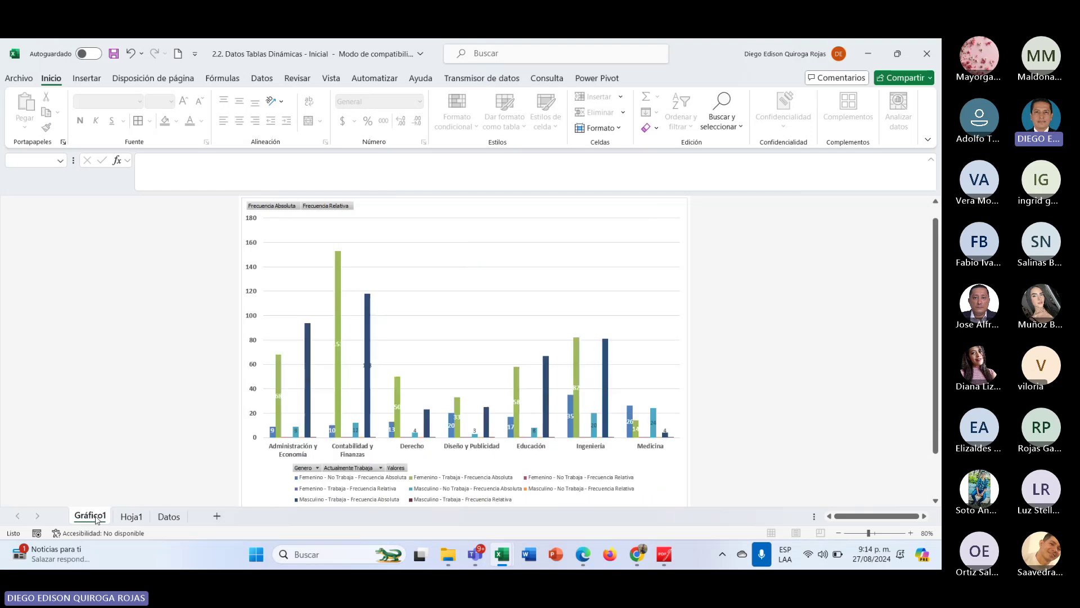
left_click(132, 516)
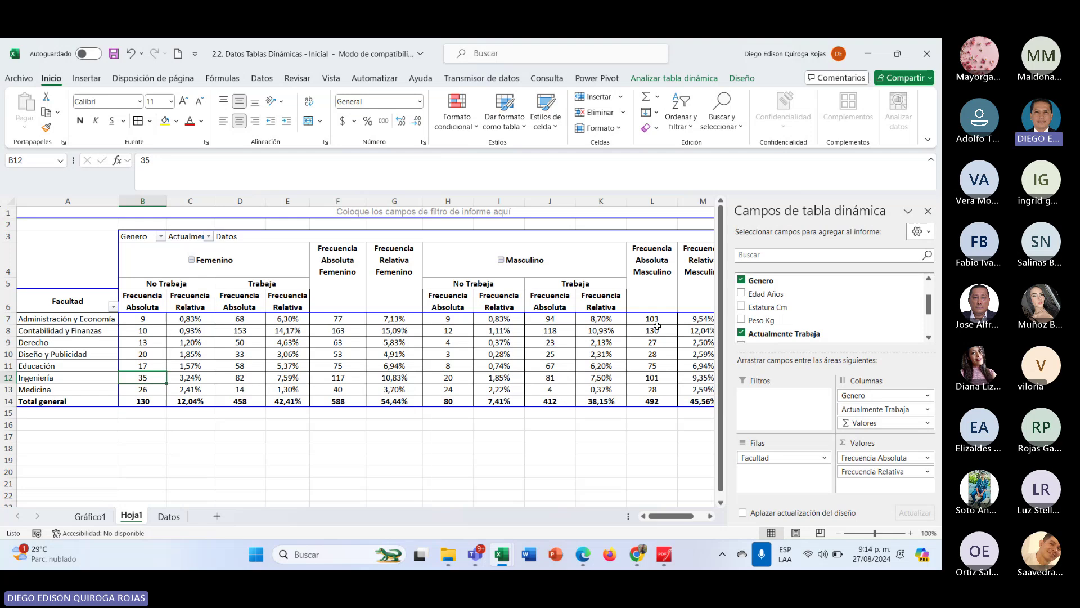
left_click_drag(239, 318, 239, 316)
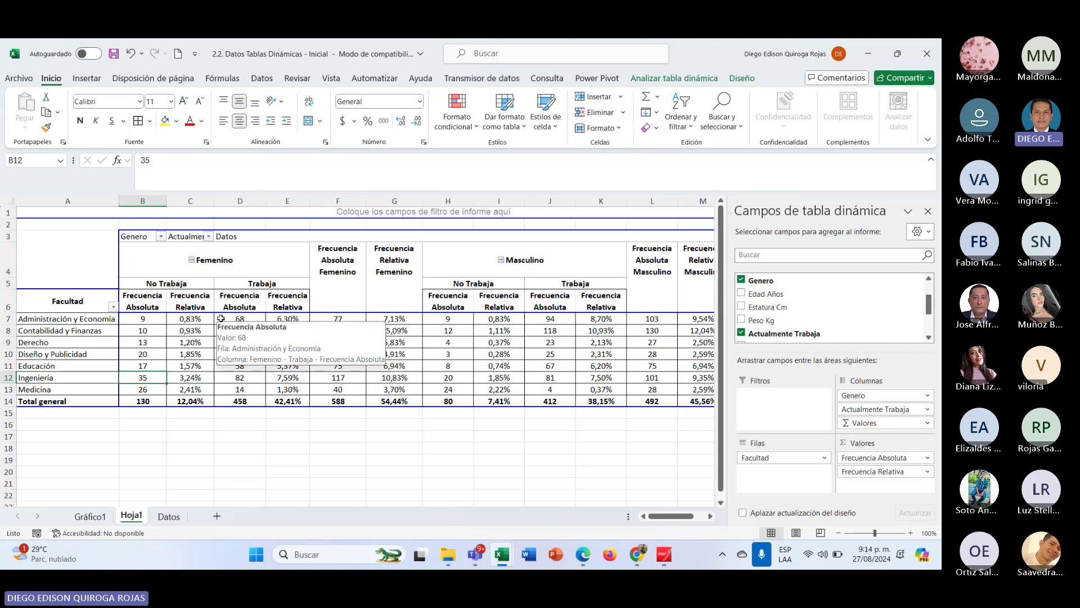
left_click_drag(221, 319, 219, 395)
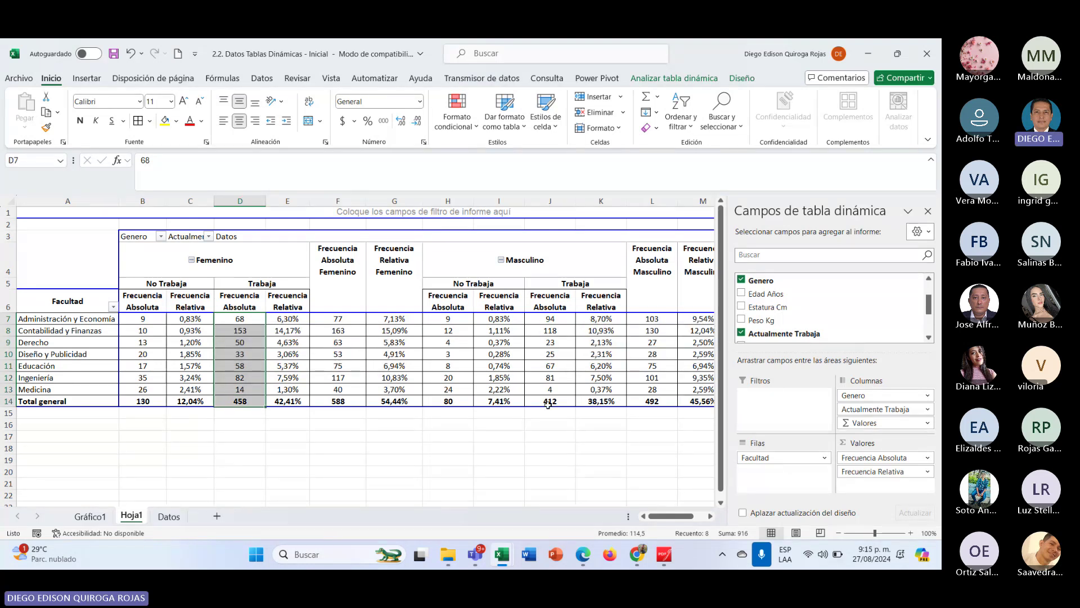
mouse_move(548, 402)
In the Gráfico1 combination chart, set Femenino - No Trabaja - Frecuencia Relativa to Línea con marcadores on the secondary axis.
left_click(95, 518)
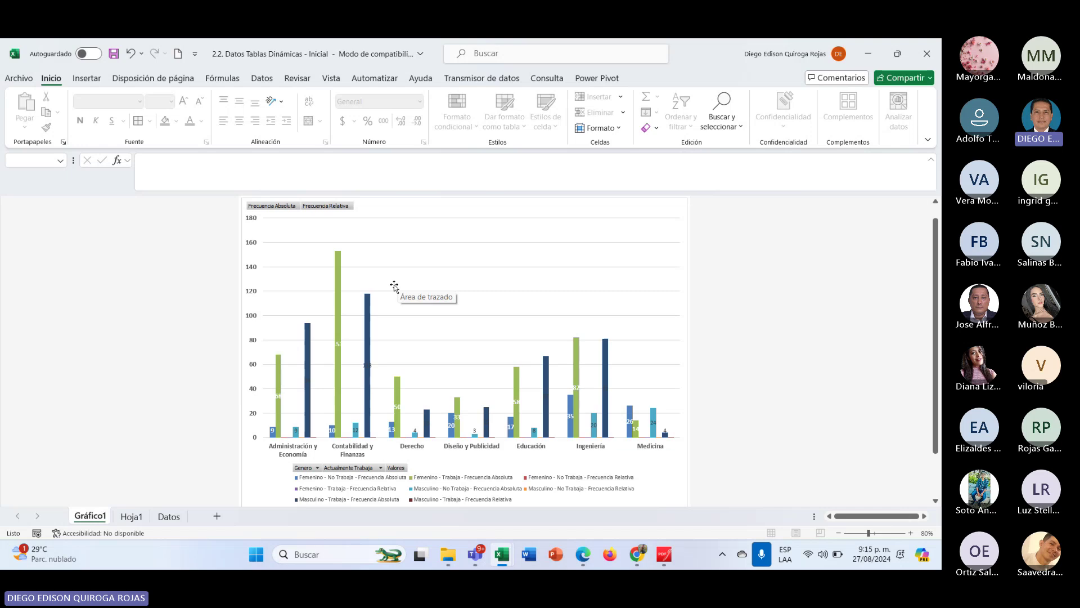
right_click(370, 309)
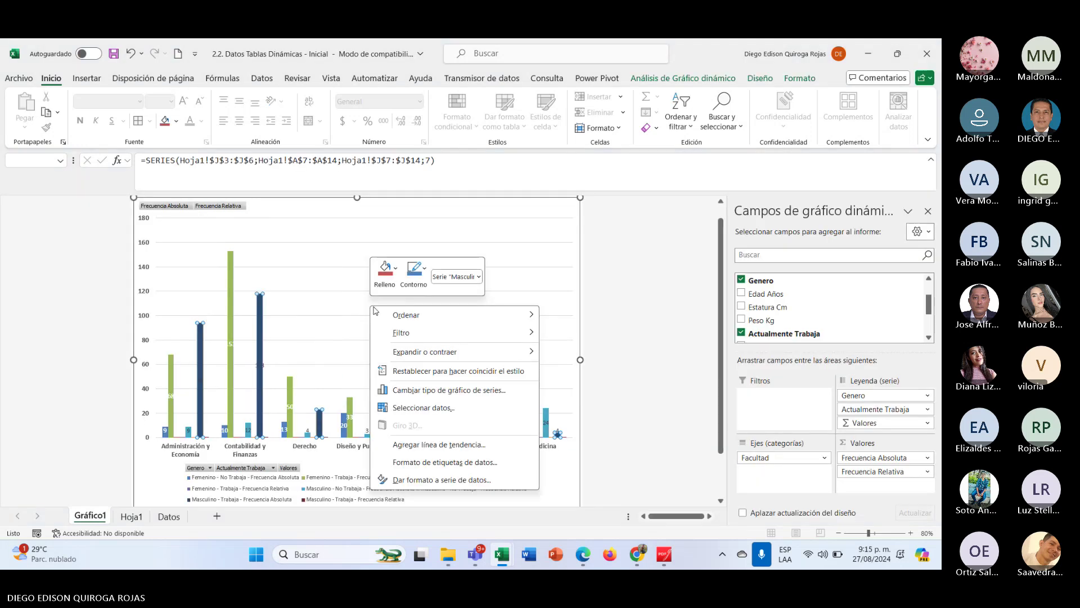
left_click(442, 391)
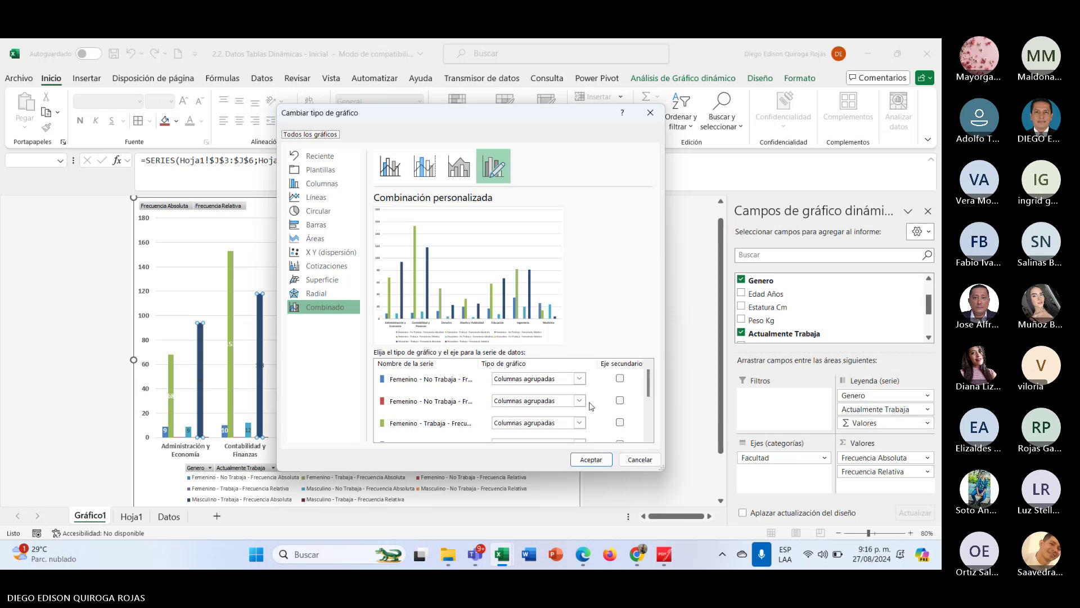
left_click(620, 401)
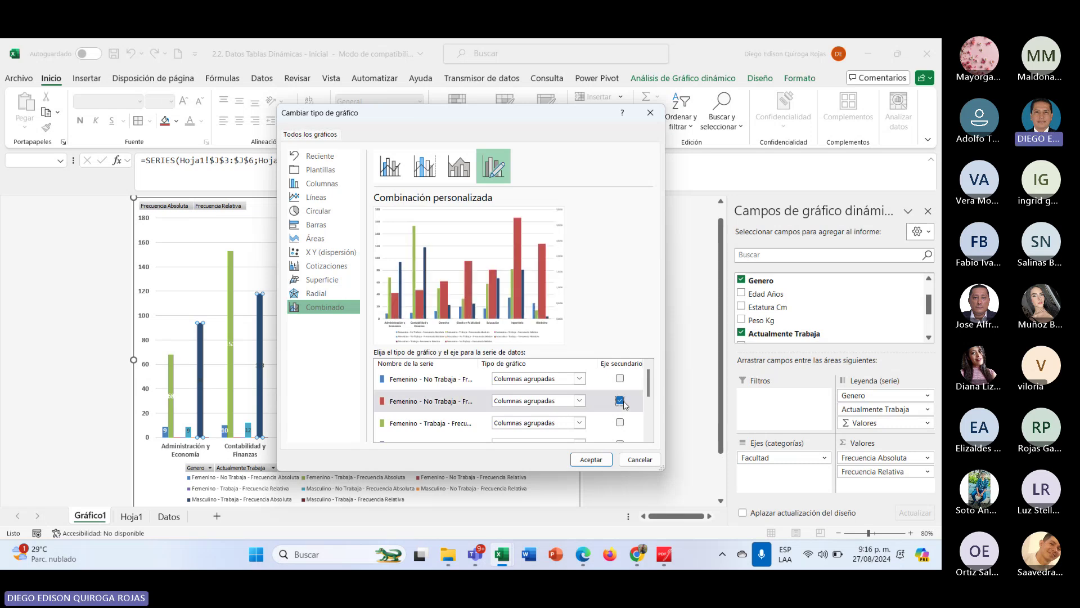
left_click(579, 400)
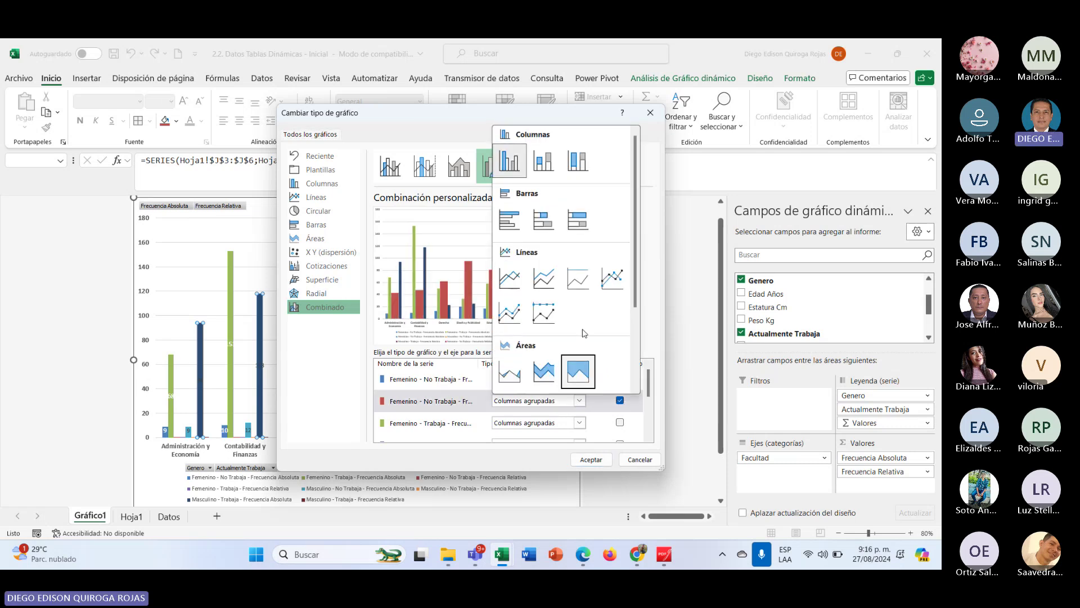
left_click(605, 287)
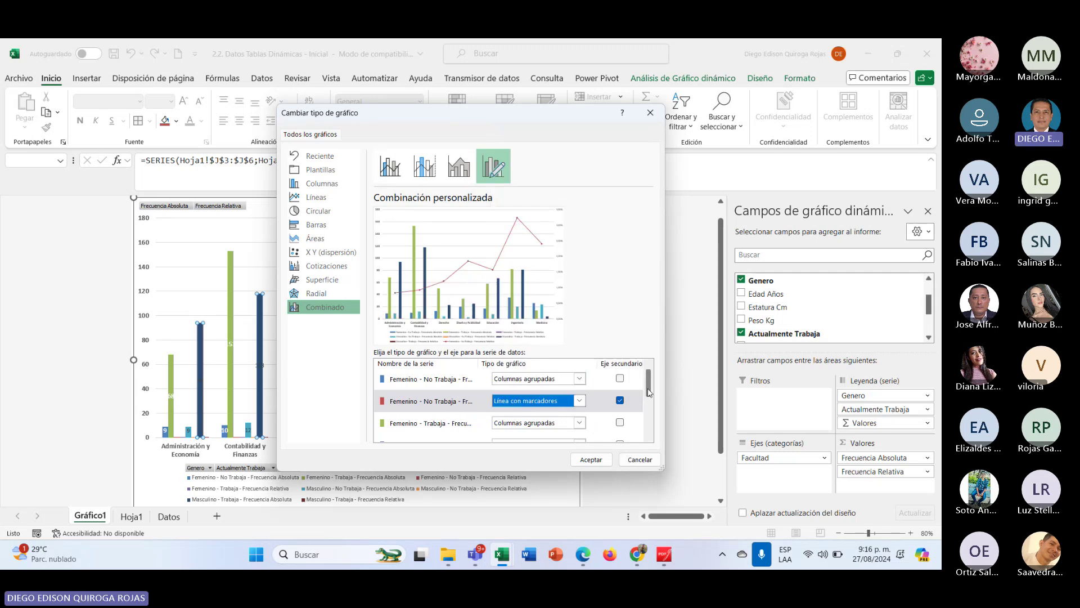
Set the Femenino - Trabaja - Frecuencia Relativa series to Línea con marcadores and plot it on the secondary axis.
left_click_drag(648, 392, 649, 403)
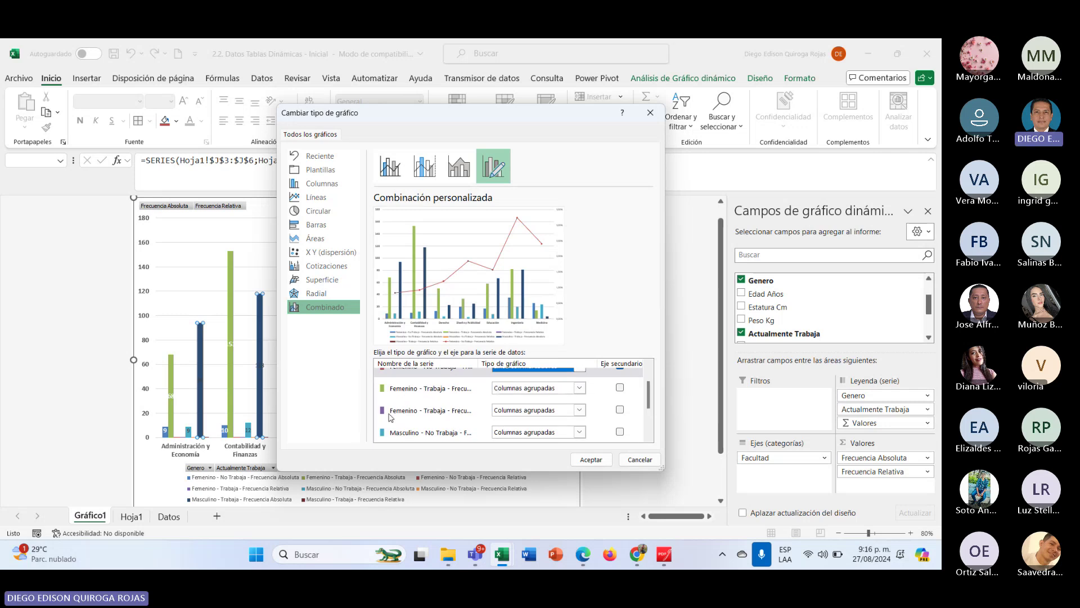
left_click(584, 411)
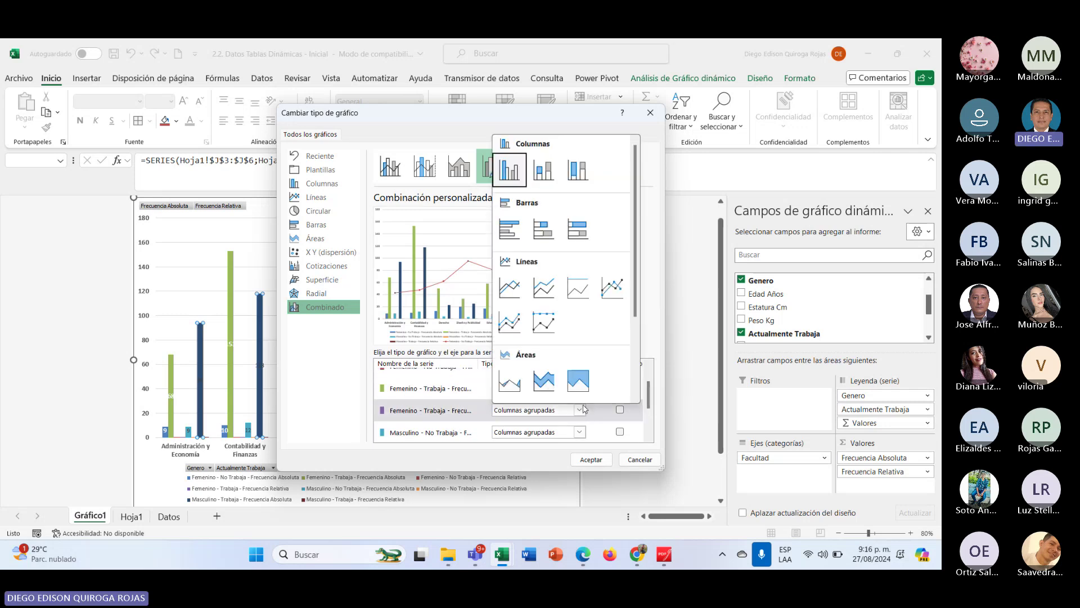
left_click(613, 288)
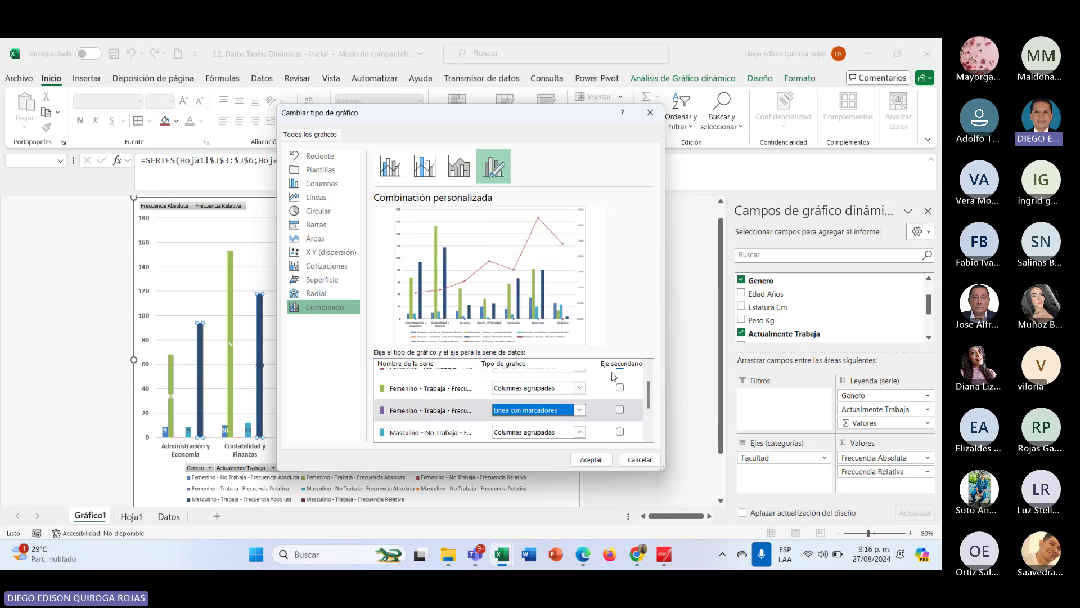
left_click(619, 411)
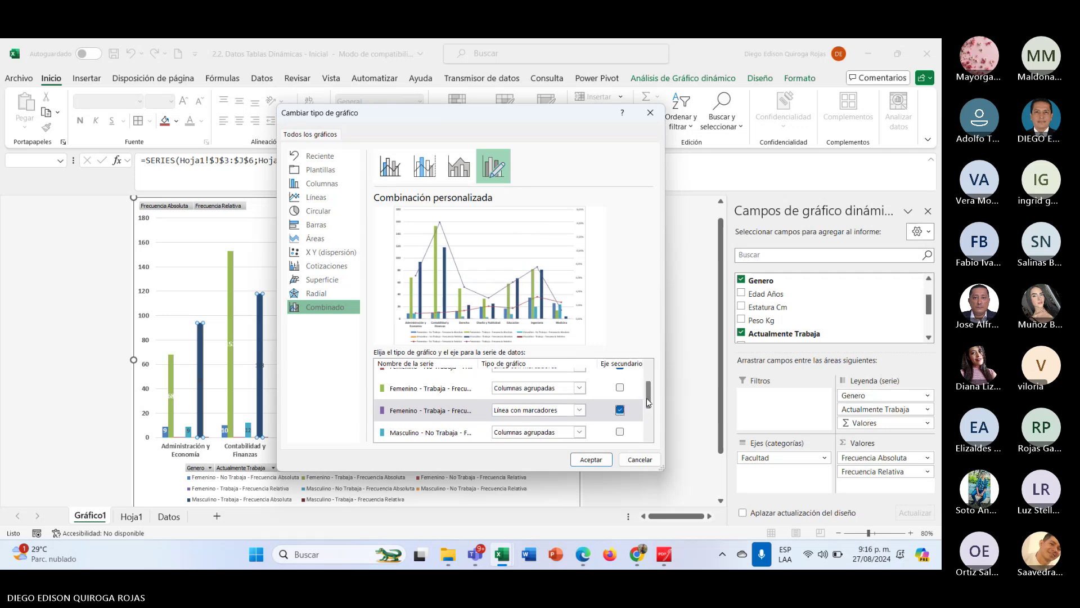
left_click_drag(646, 397, 651, 418)
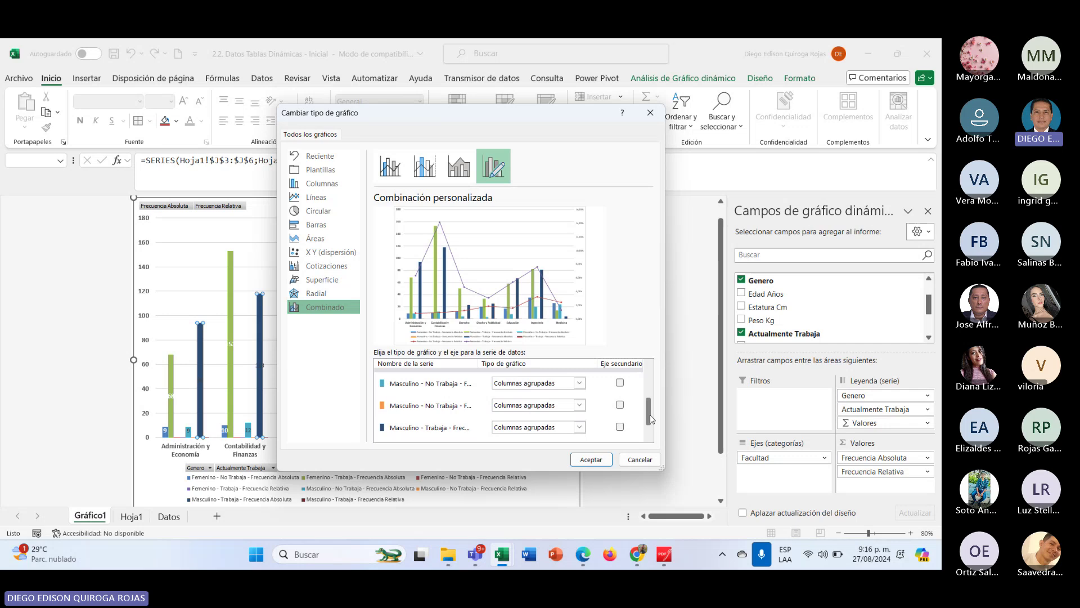
Set the Masculino - No Trabaja - Frecuencia Relativa series to Línea con marcadores and plot it on the secondary axis.
left_click(580, 405)
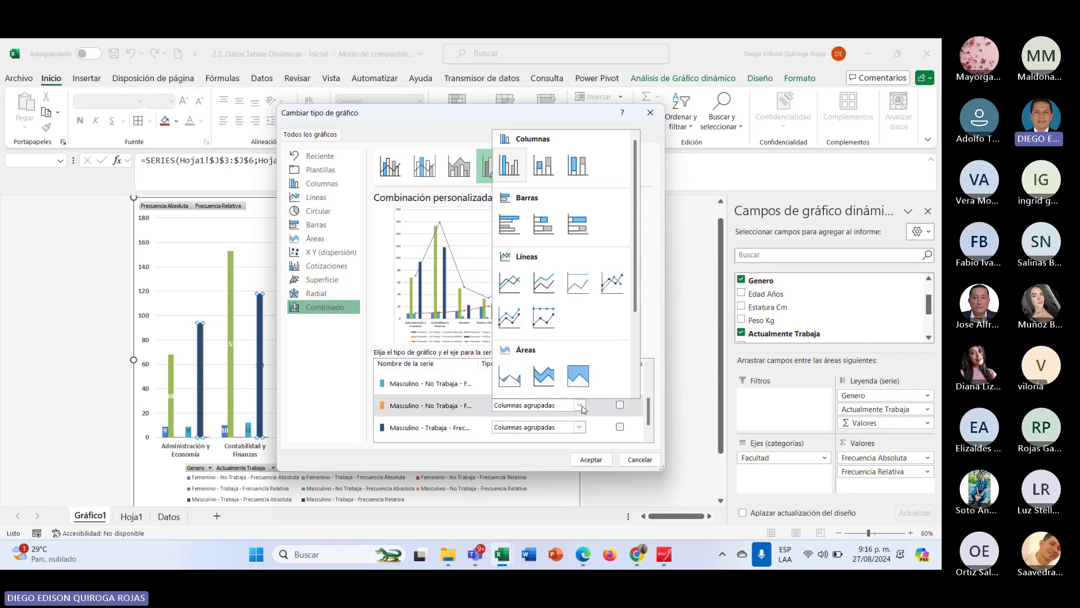
left_click(612, 282)
left_click(620, 405)
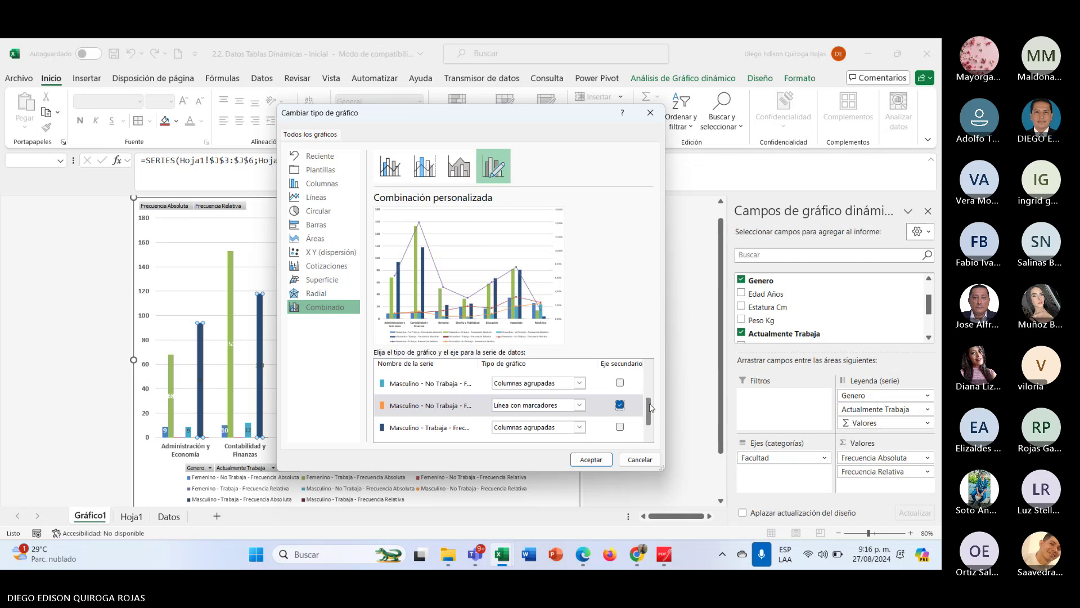
Set the Masculino - Trabaja - Frecuencia Relativa series to Línea con marcadores on the secondary axis and apply the custom combination chart.
scroll(650, 407, "down", 1)
left_click(538, 433)
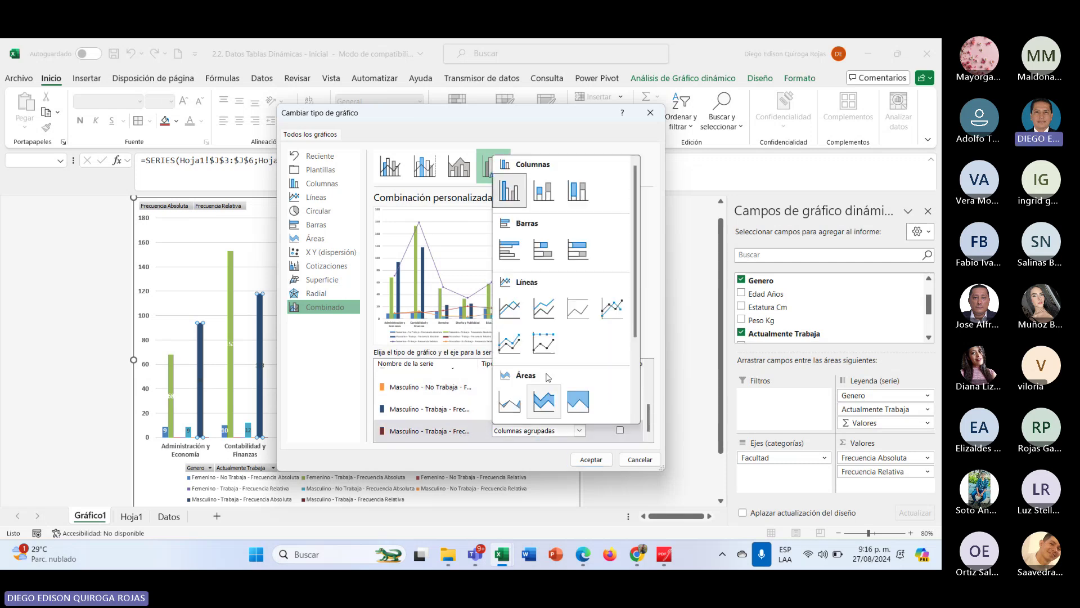
left_click(604, 317)
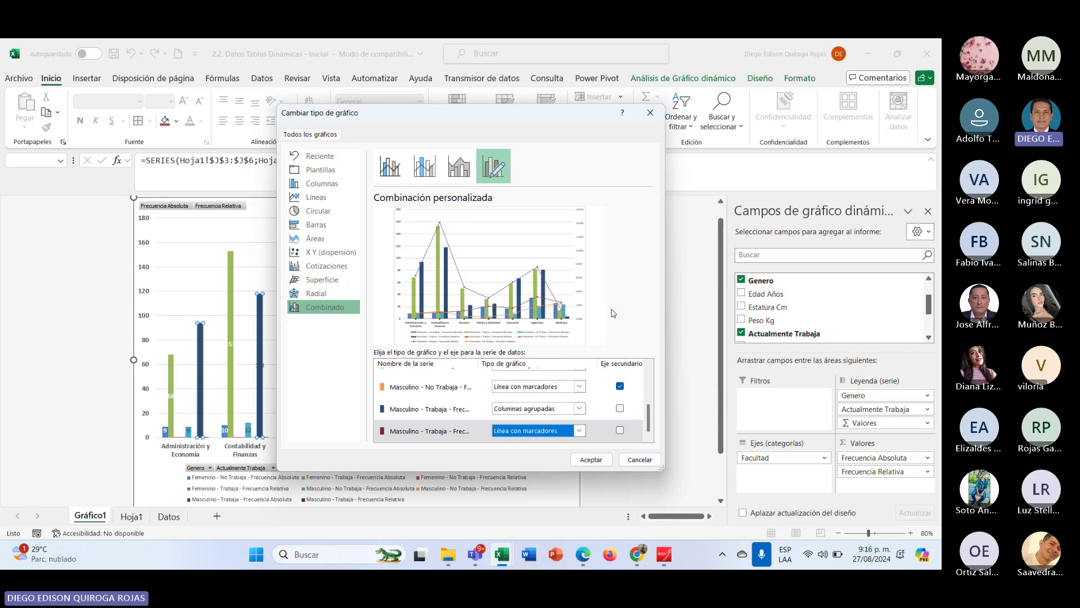
left_click(619, 430)
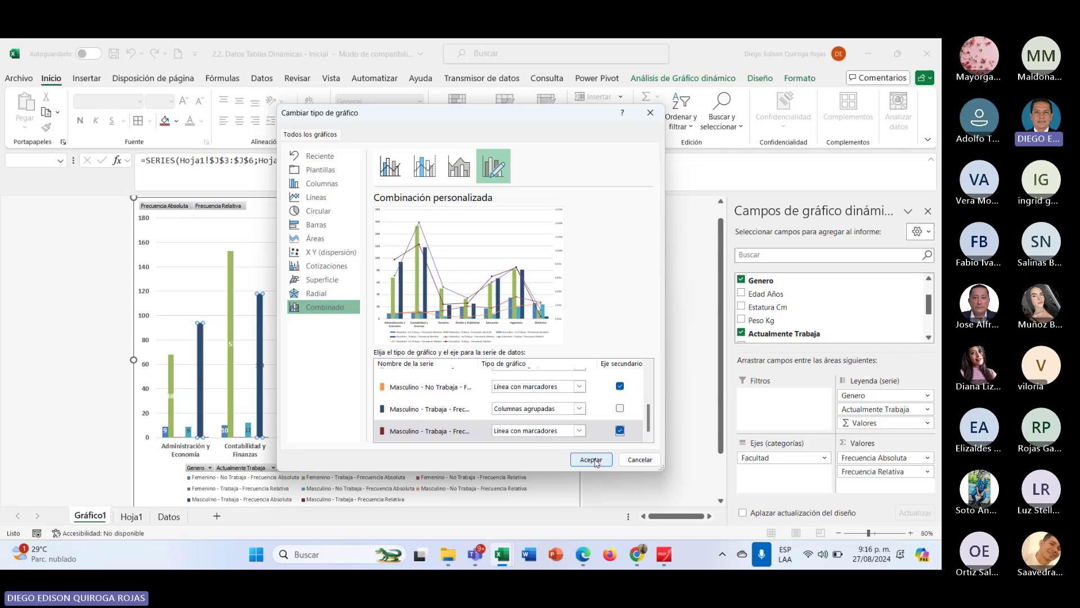
left_click(595, 462)
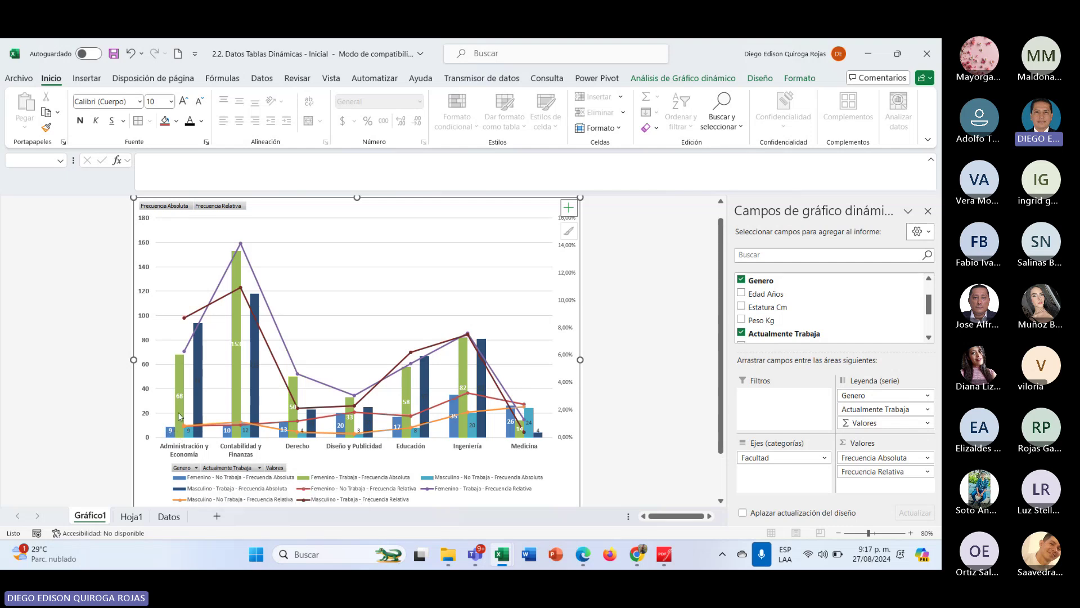
Make the data labels of the dark blue Masculino - Trabaja - Frecuencia Absoluta columns white and bold.
mouse_move(180, 411)
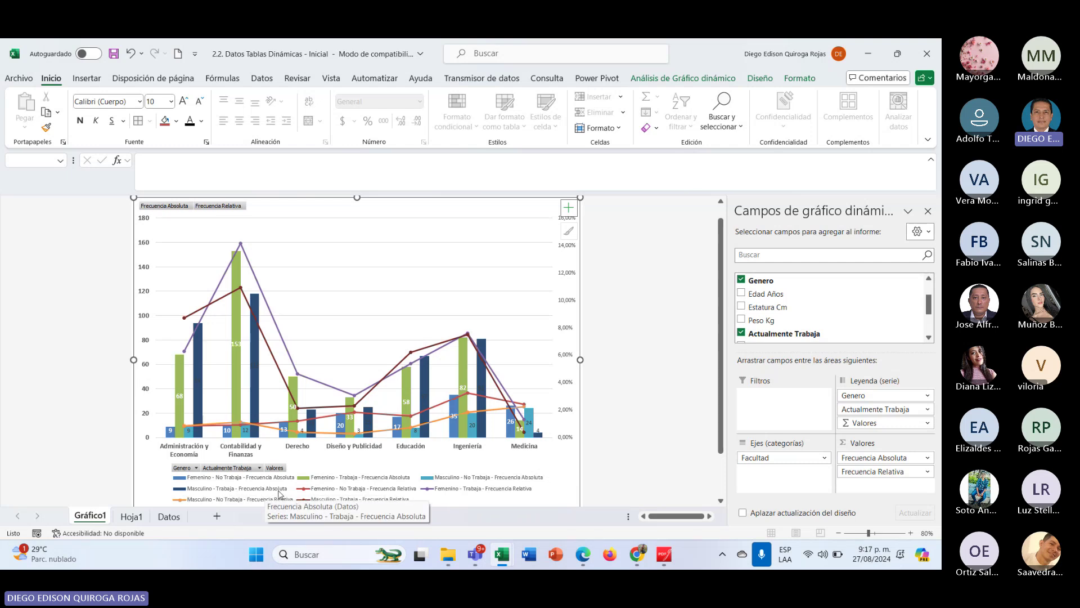
left_click(198, 367)
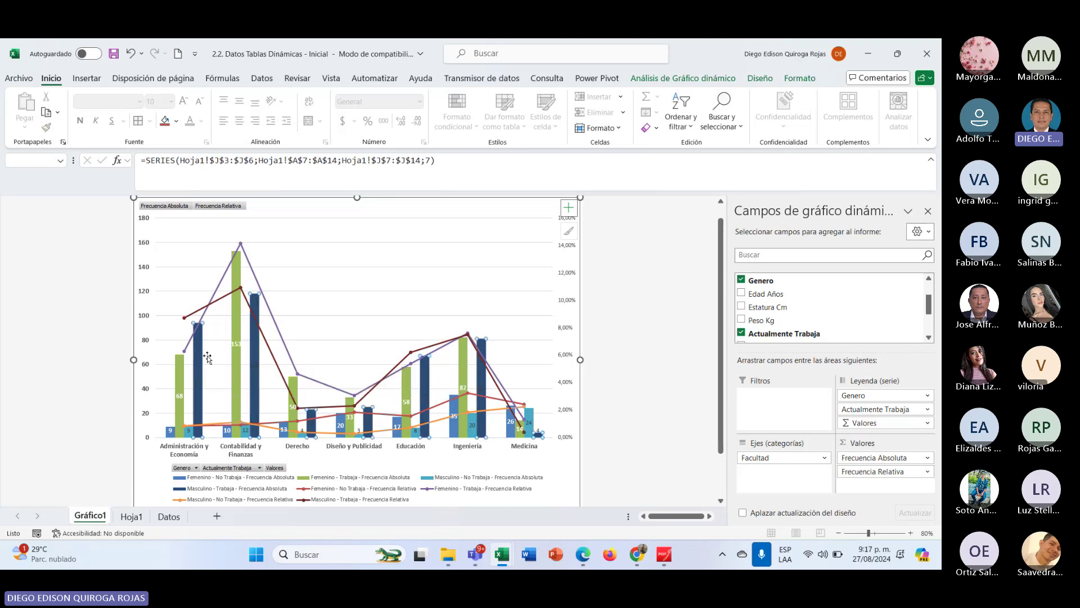
left_click(200, 381)
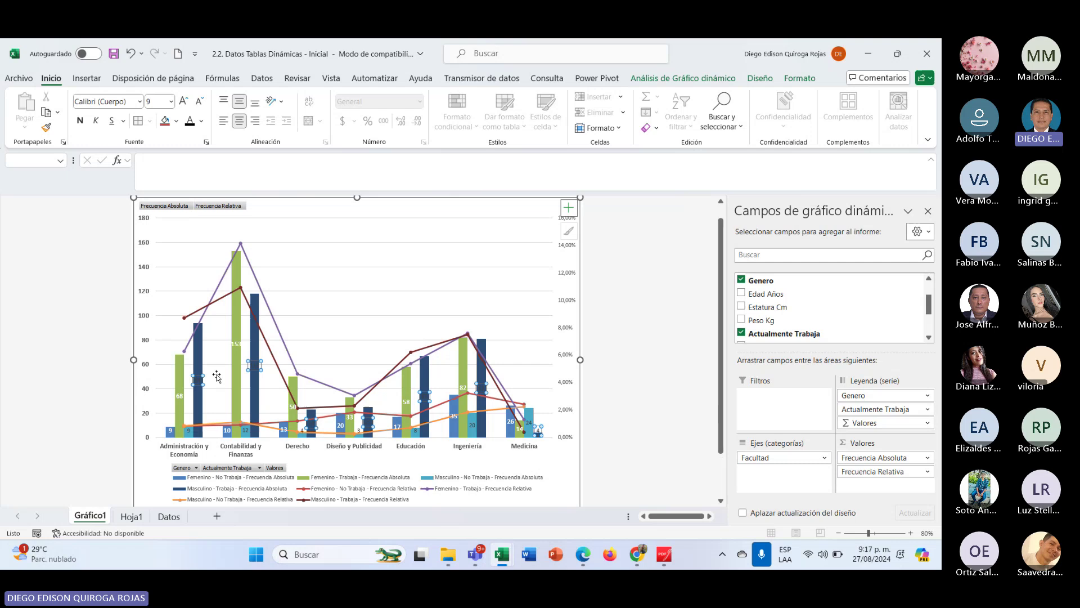
left_click(201, 121)
left_click(189, 171)
left_click(80, 121)
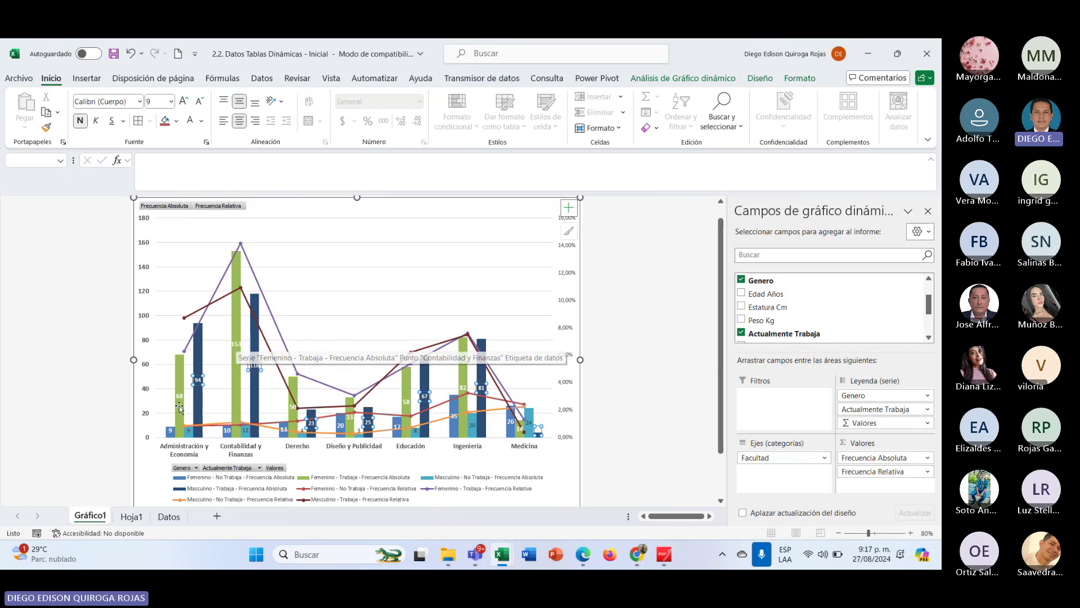
Change the font color of the green Femenino - Trabaja - Frecuencia Absoluta data labels to black.
left_click(237, 349)
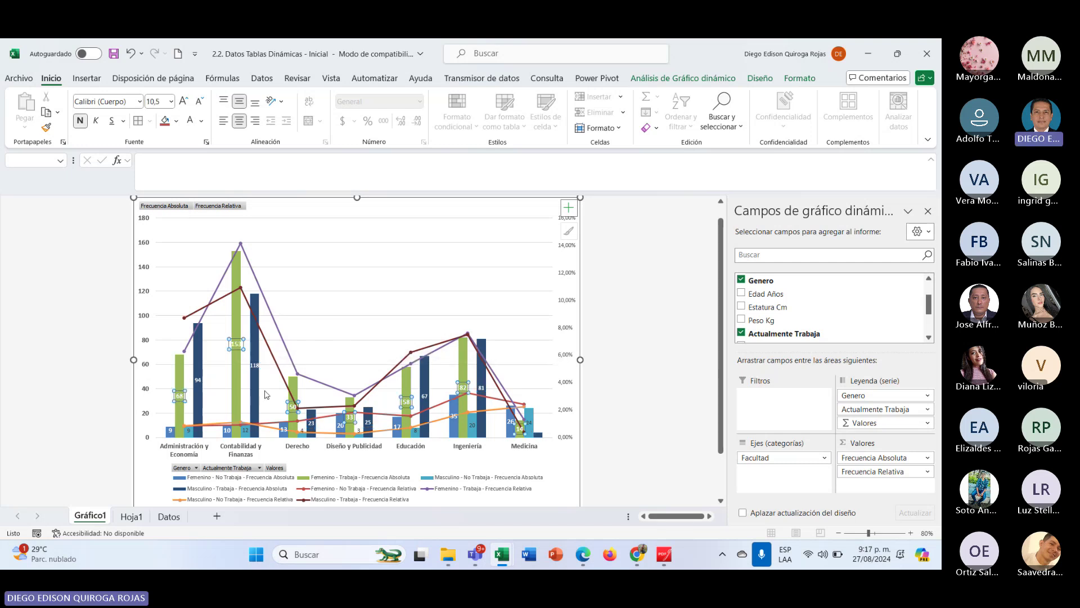
left_click(202, 121)
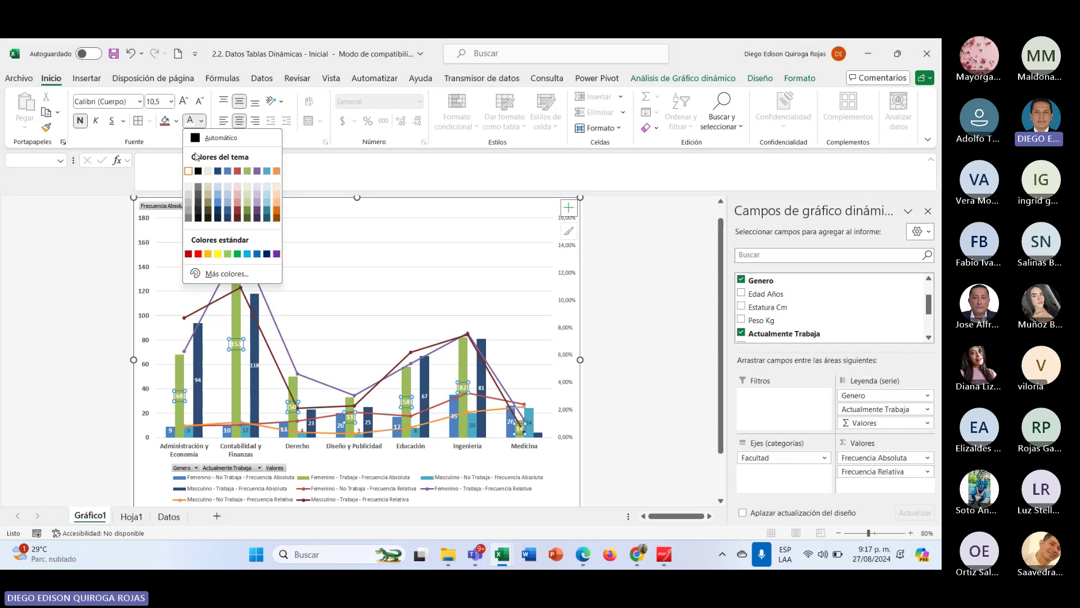
left_click(198, 171)
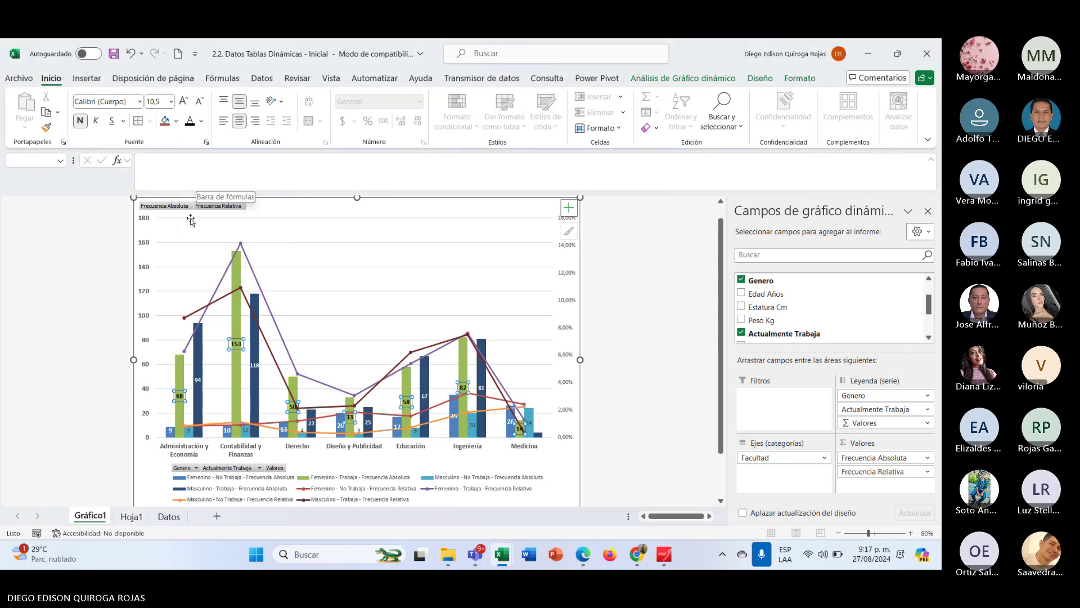
Make the Masculino - No Trabaja - Frecuencia Absoluta data labels bold and set their font size to 10,5.
left_click(188, 430)
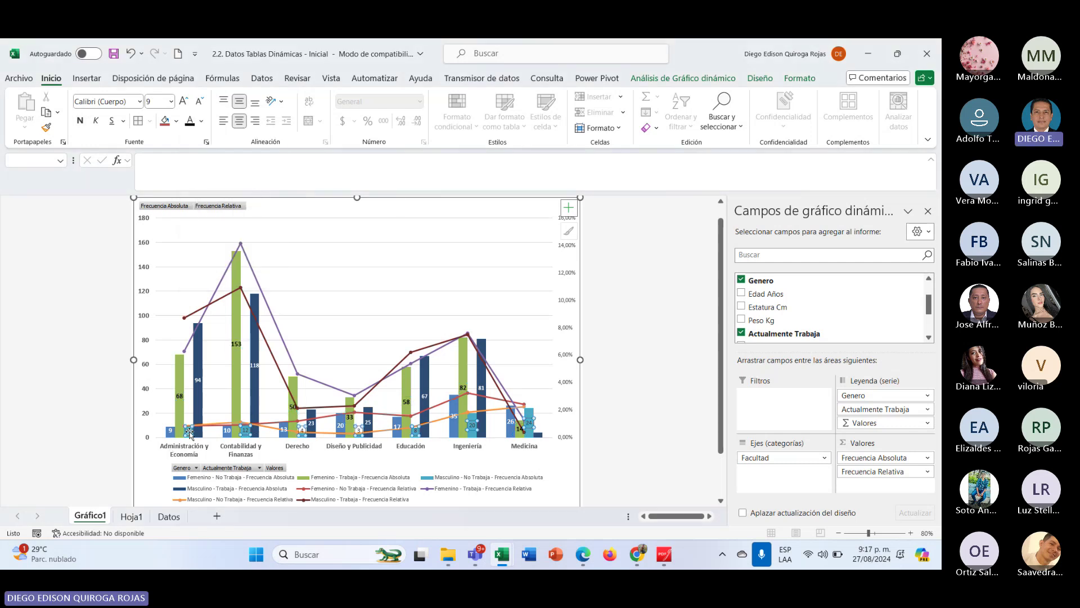
left_click(79, 120)
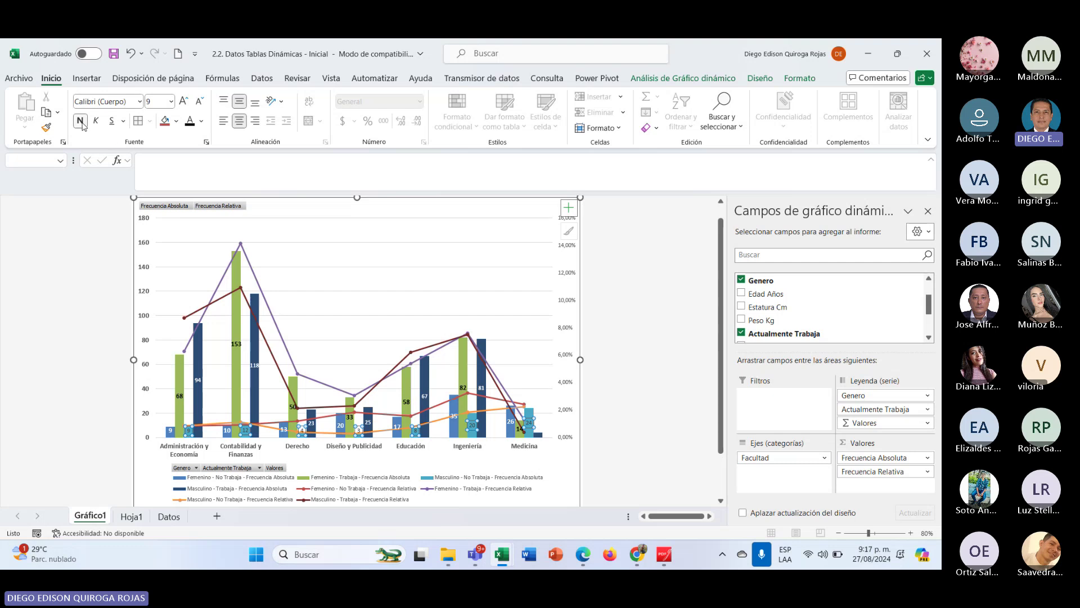
left_click(186, 104)
left_click(186, 104)
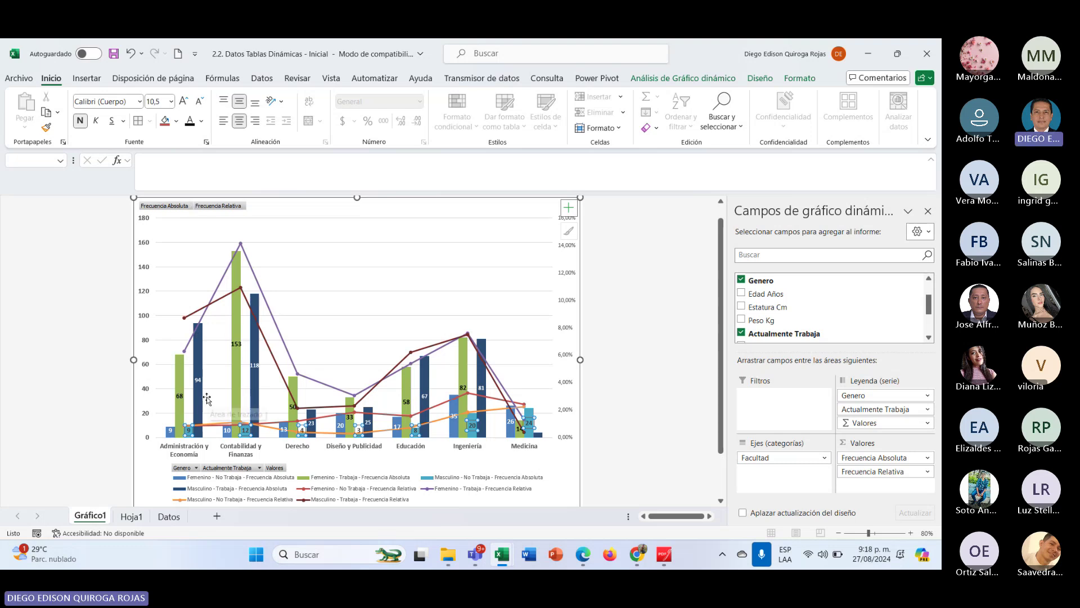
Set the font size of the Masculino - Trabaja - Frecuencia Absoluta data labels to 10.
left_click(205, 381)
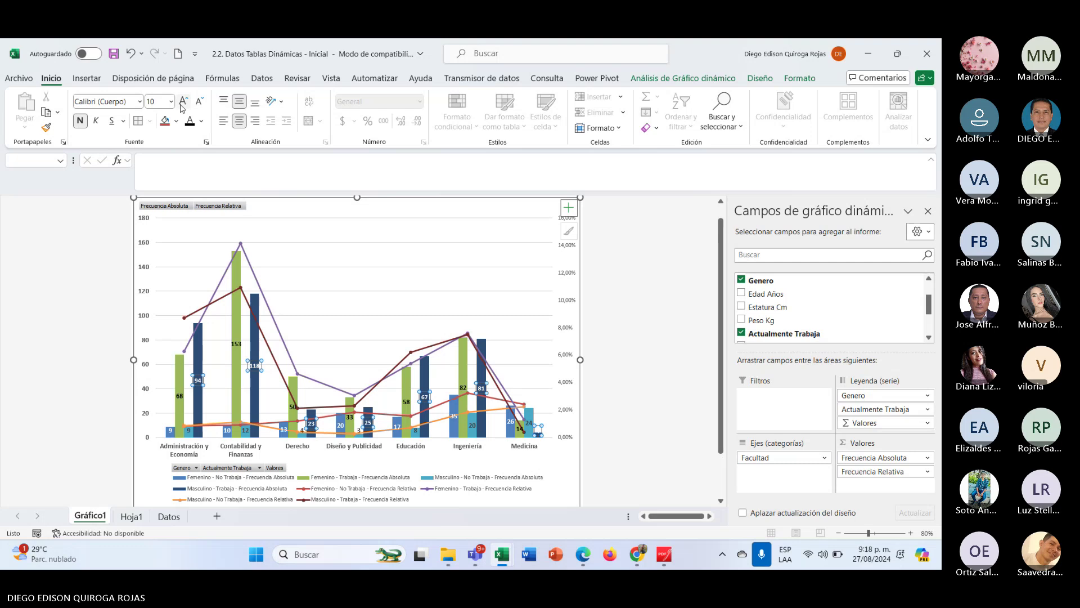
left_click(181, 104)
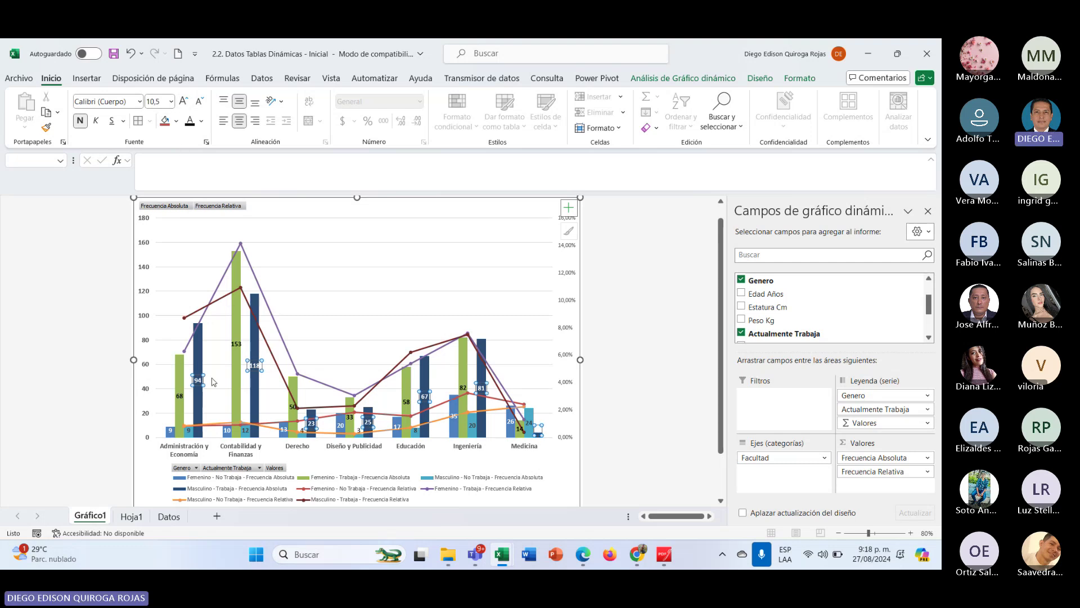
left_click(199, 104)
Set the font size of the Femenino - Trabaja - Frecuencia Absoluta data labels to 10 and deselect the chart.
left_click(180, 401)
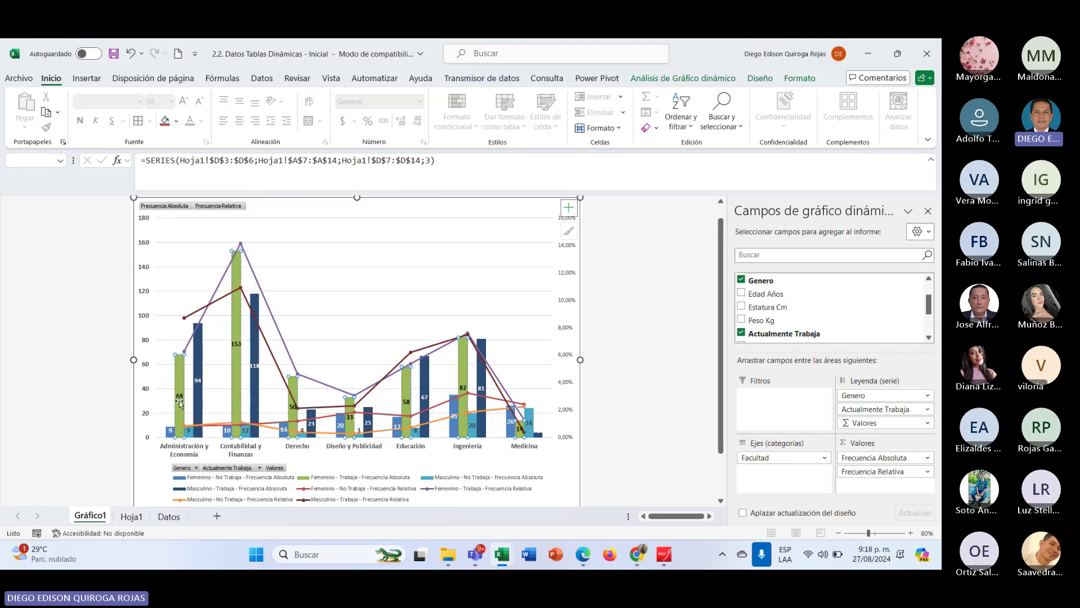
left_click(179, 396)
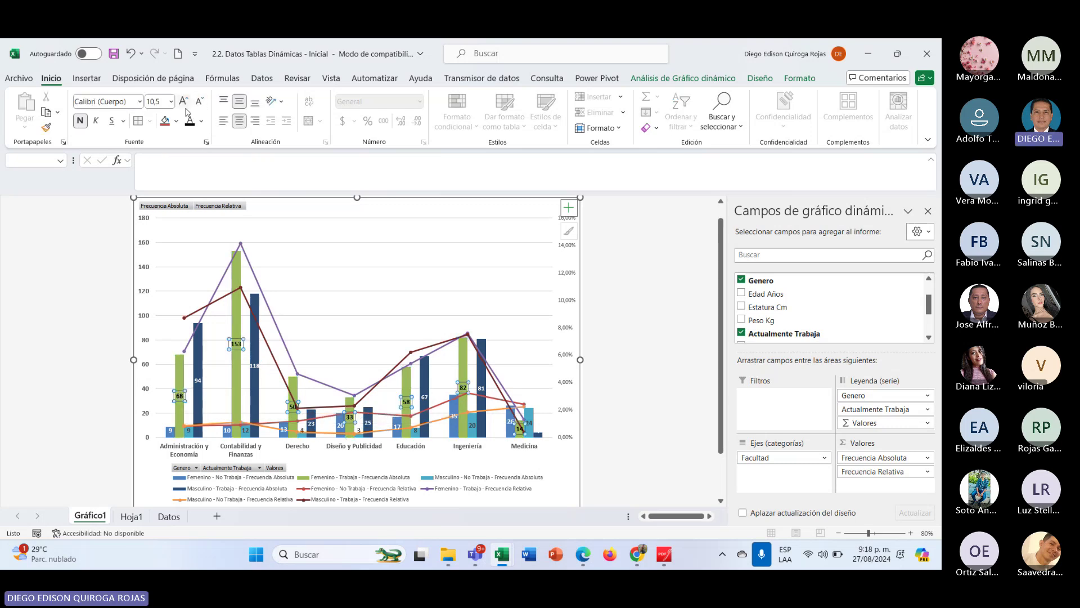
left_click(200, 102)
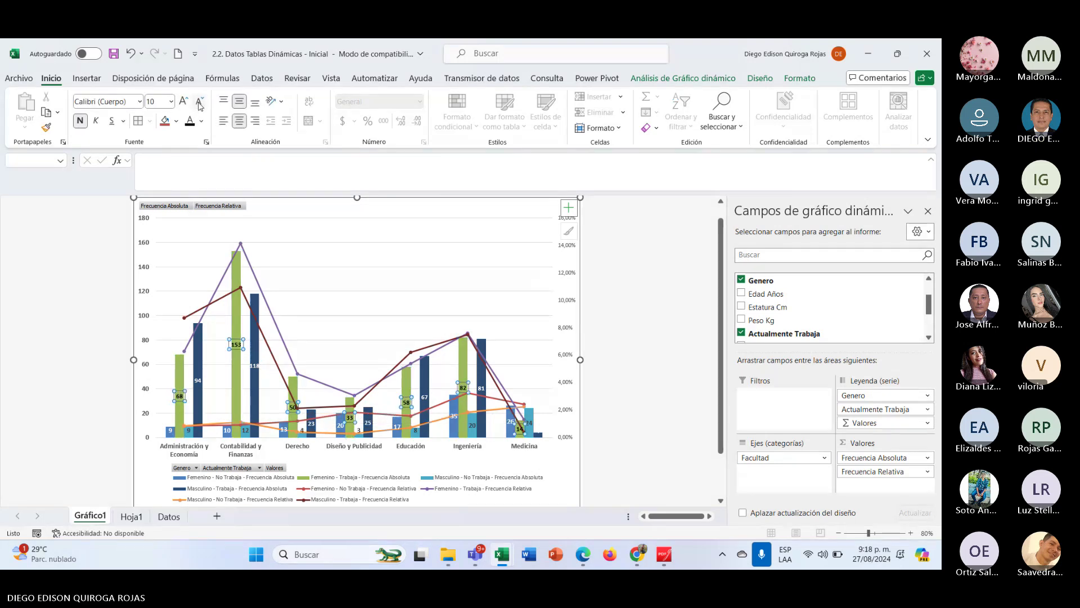
left_click(603, 310)
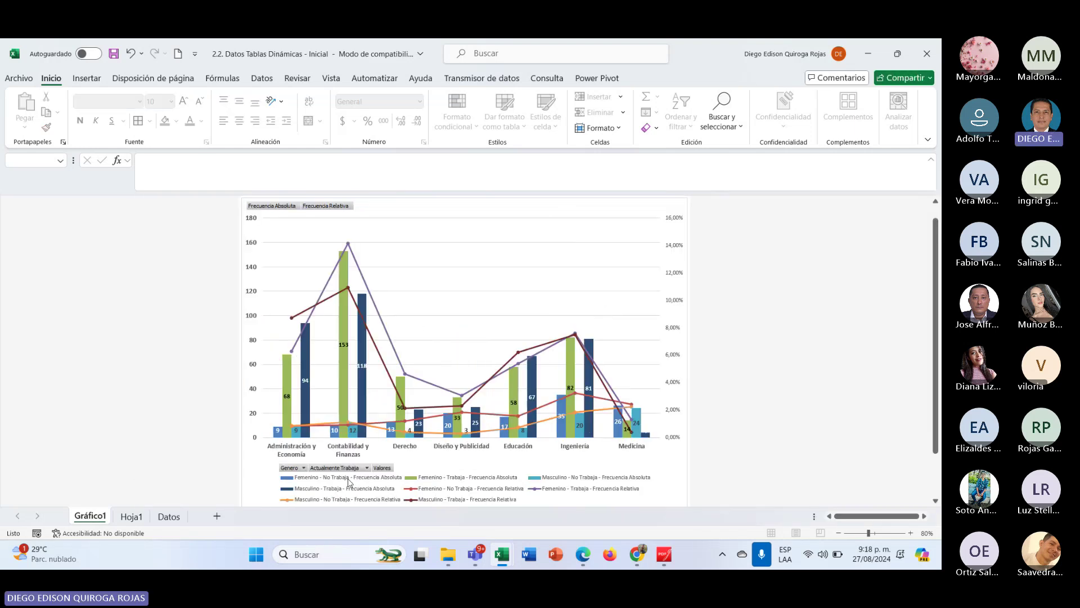
Look over the filter options of the Genero and Actualmente Trabaja fields on the pivot chart.
left_click(304, 467)
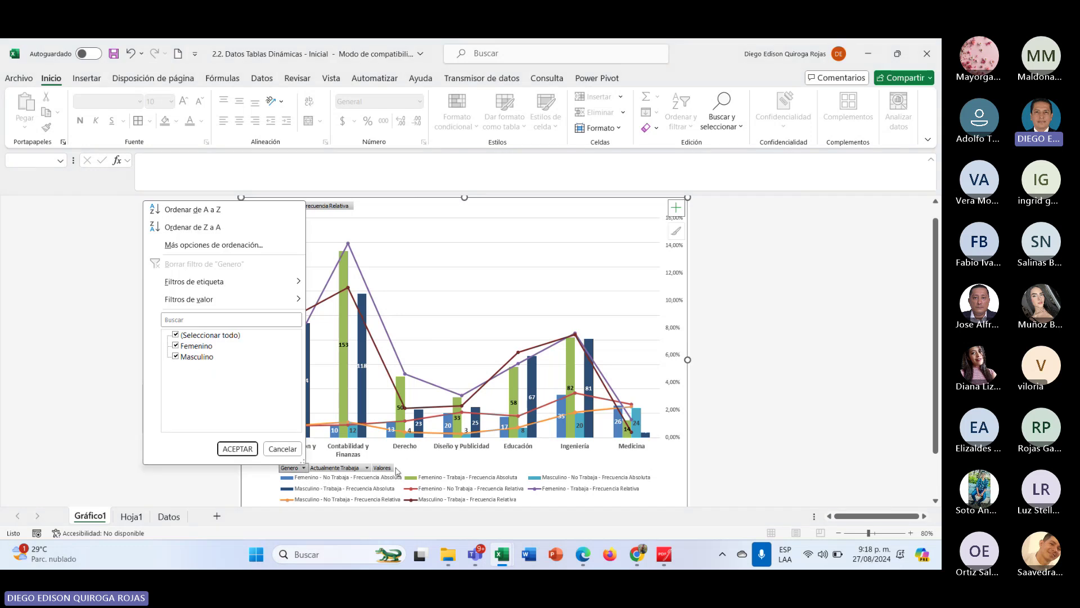
left_click(364, 471)
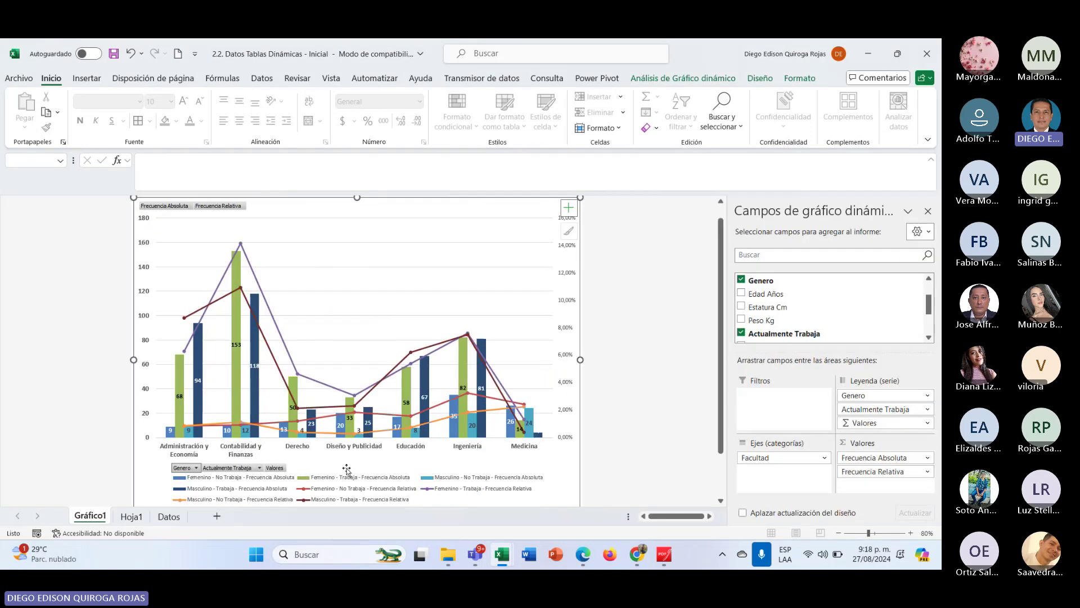
left_click(260, 468)
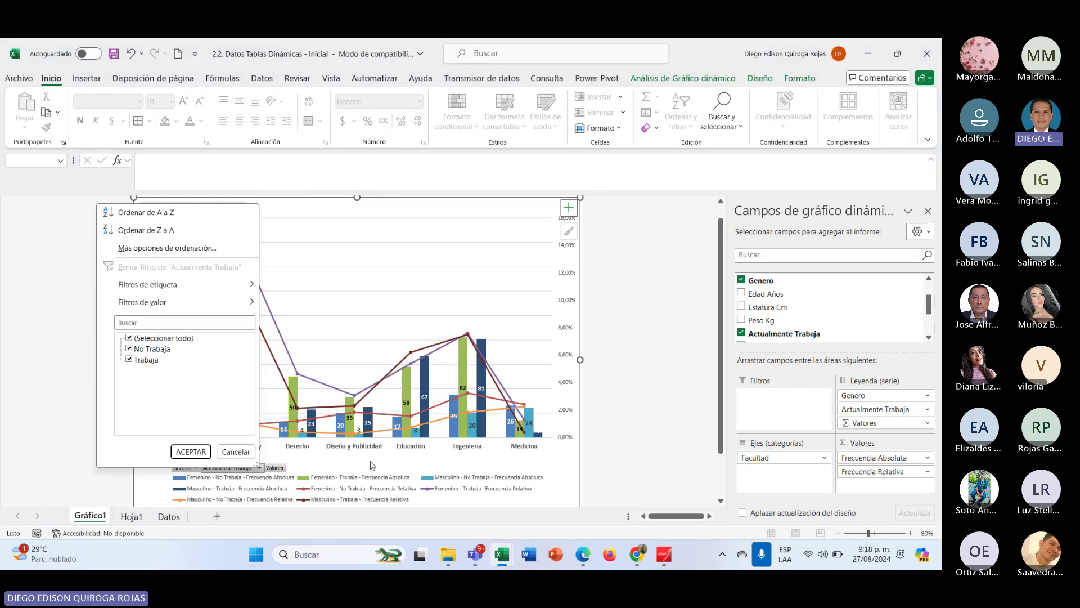
key("Escape")
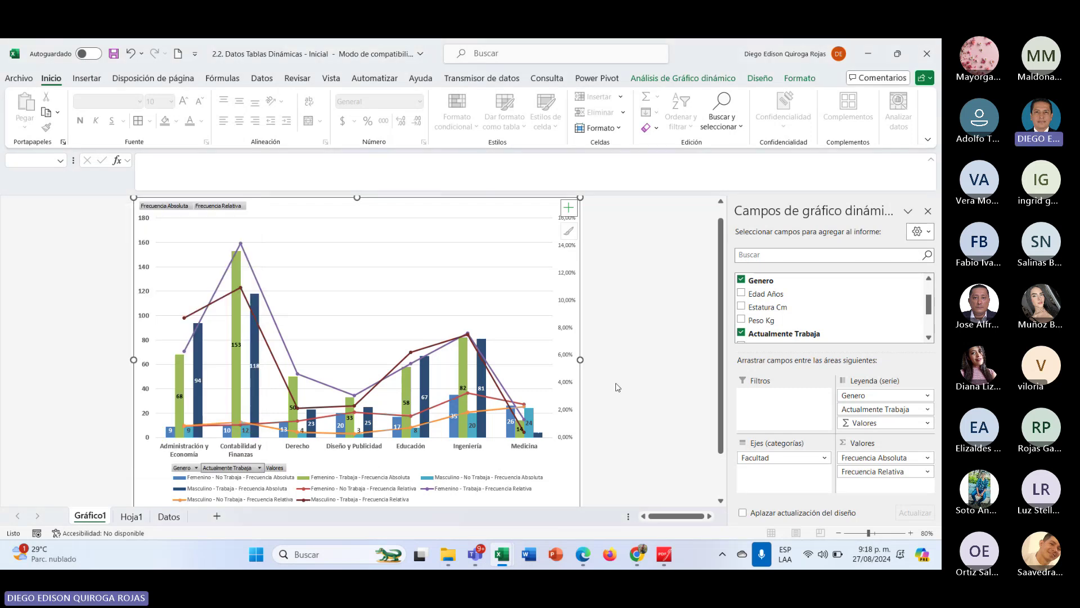
Close the pivot chart field list and deselect the chart.
left_click(928, 211)
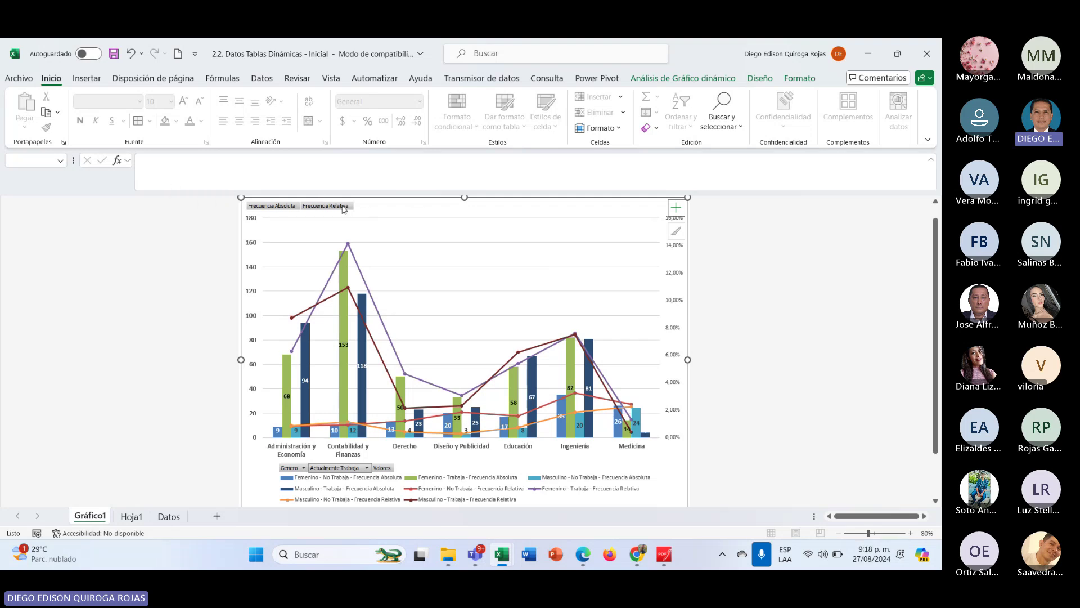
left_click(736, 220)
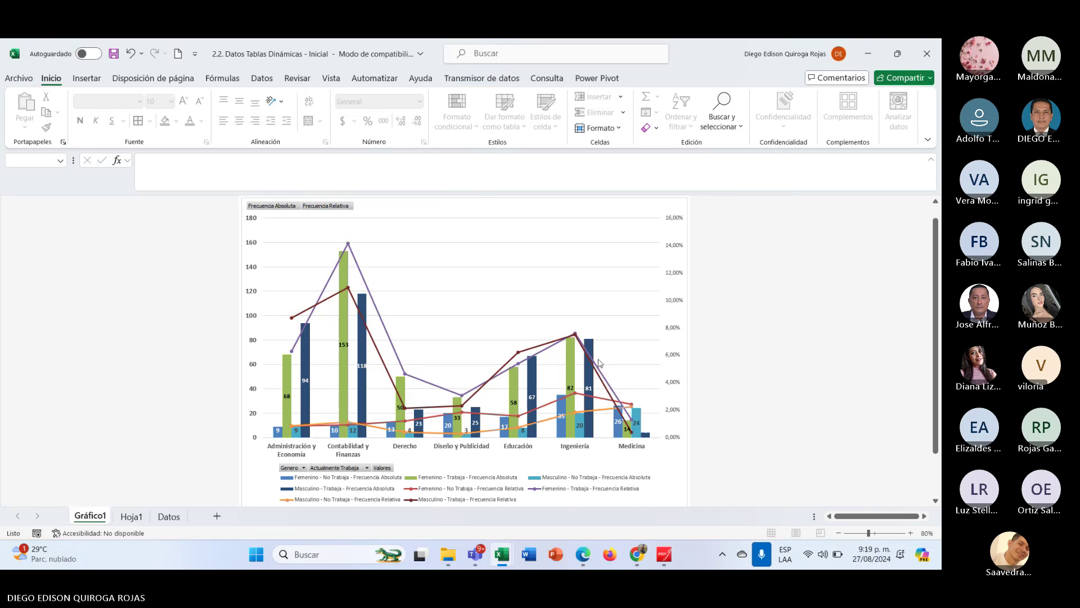
Make the secondary percentage axis labels bold at font size 10,5, comparing them with the primary and category axis labels.
left_click(675, 356)
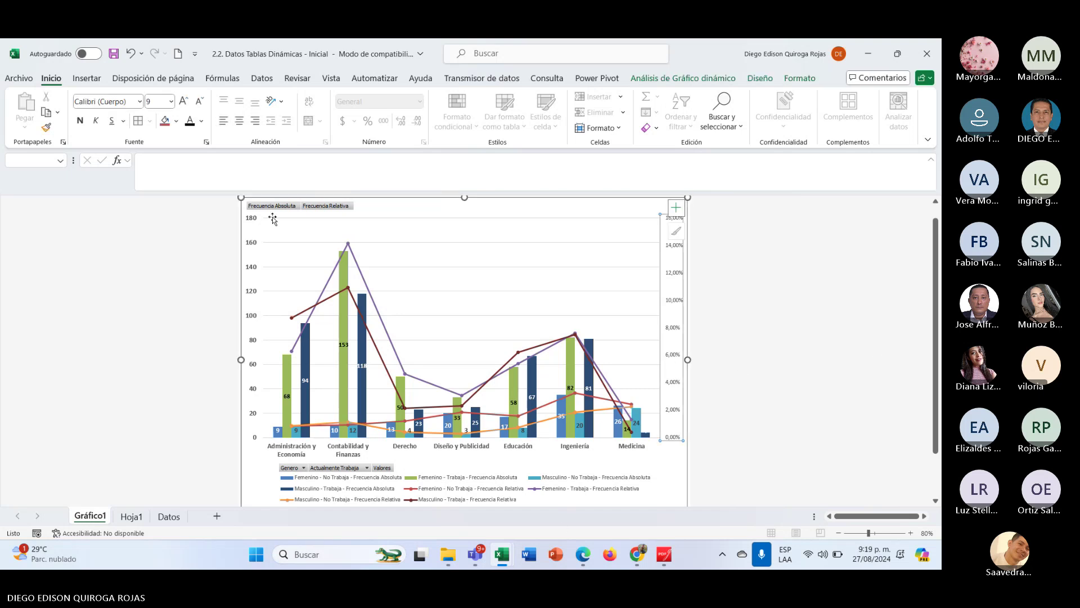
left_click(80, 121)
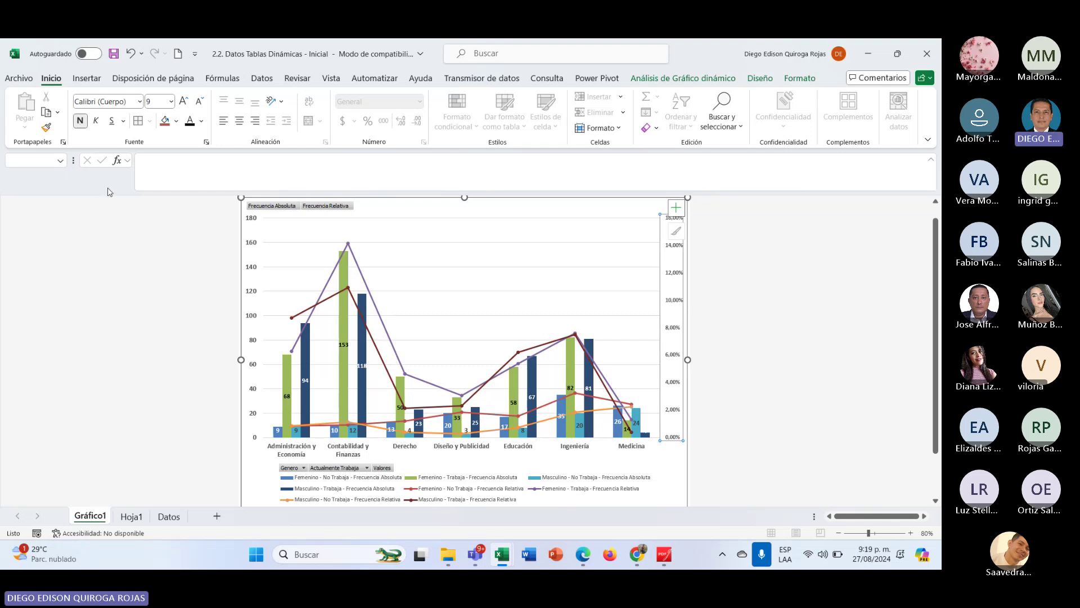
left_click(184, 102)
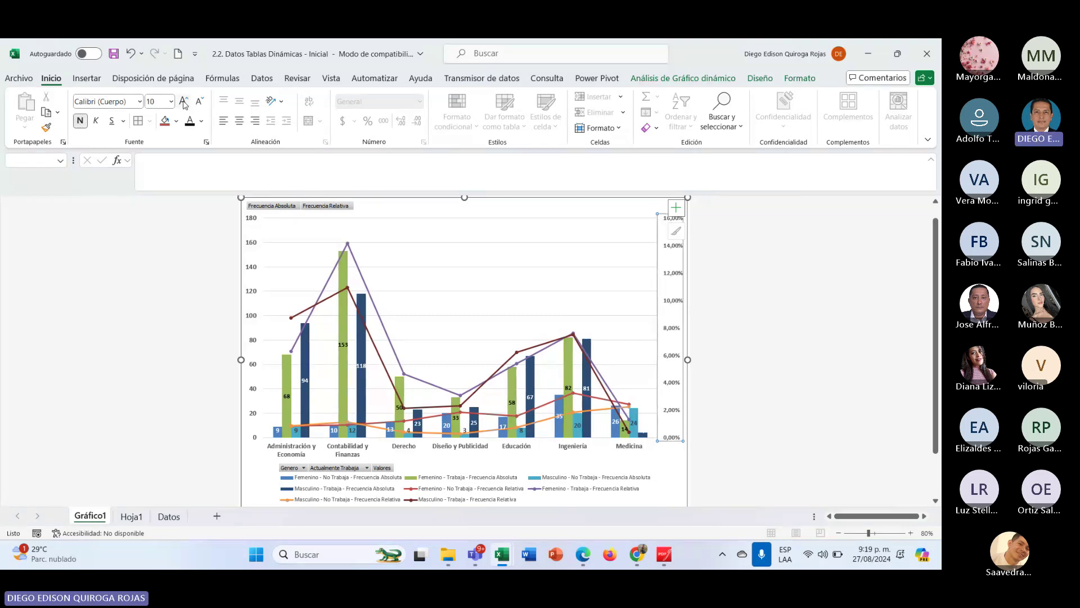
left_click(252, 270)
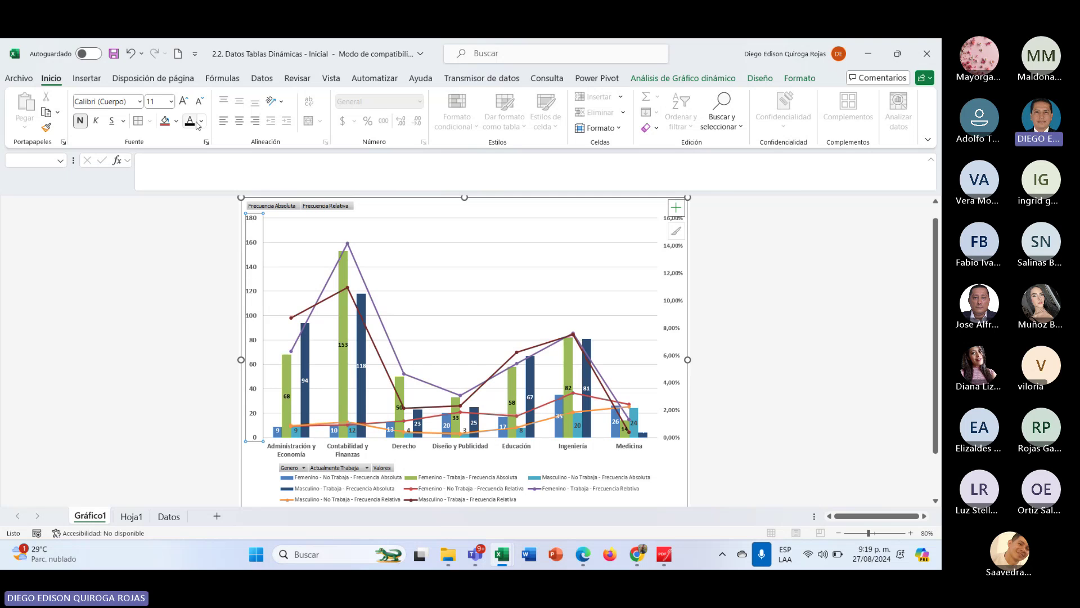
left_click(184, 102)
left_click(676, 304)
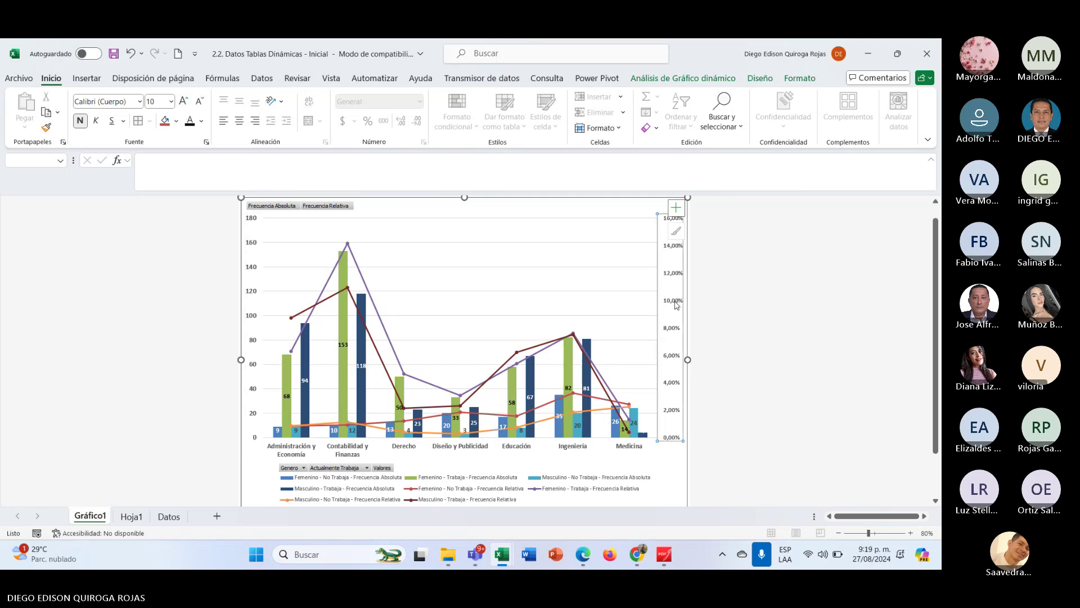
left_click(184, 102)
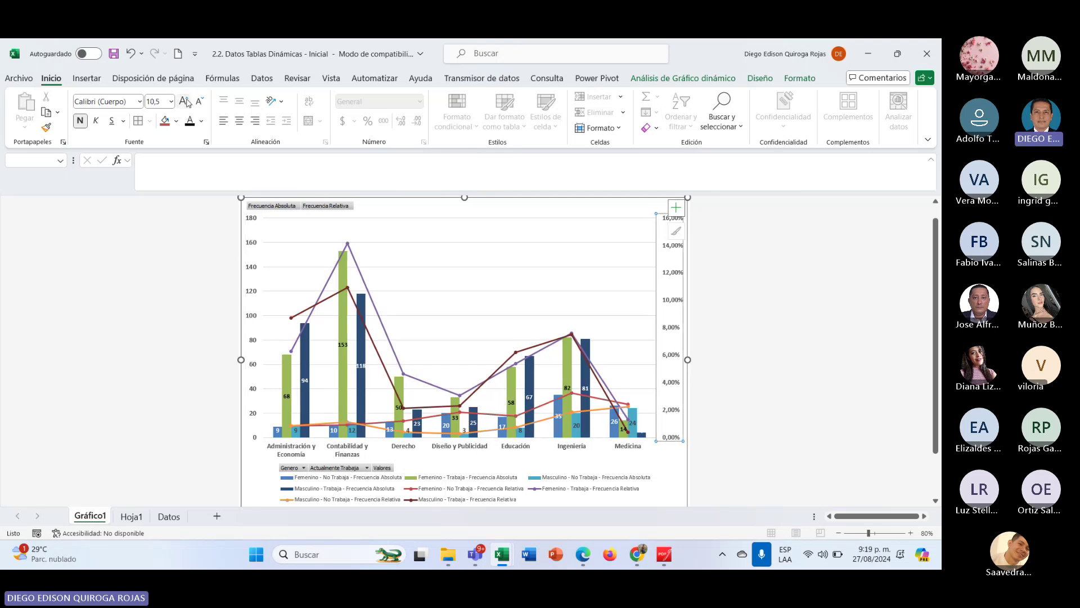
left_click(459, 450)
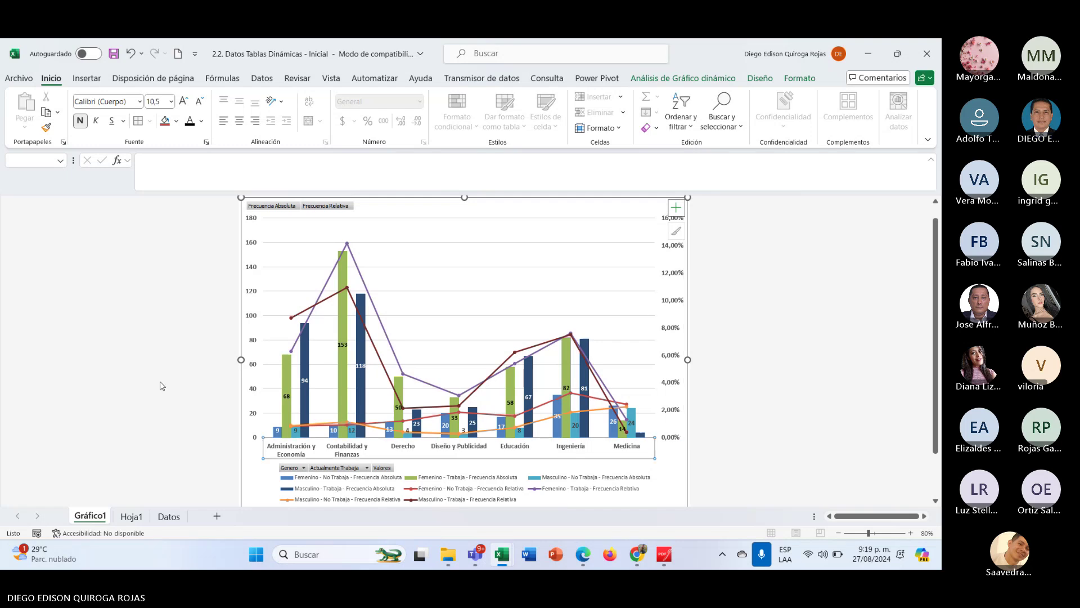
Set the font size of the chart's category axis labels to 11 and deselect the chart.
left_click(184, 101)
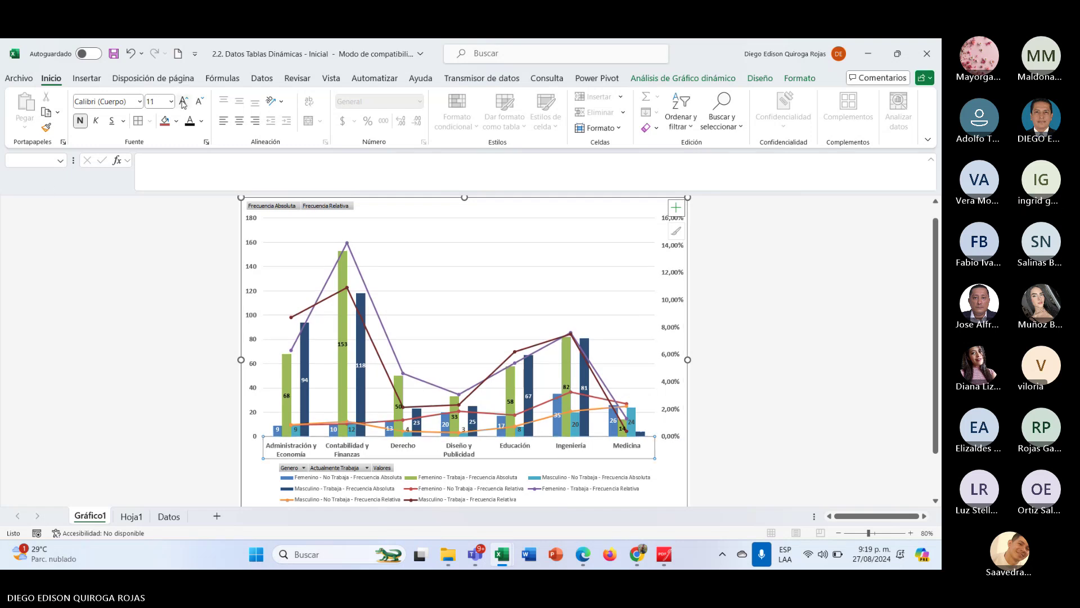
left_click(786, 361)
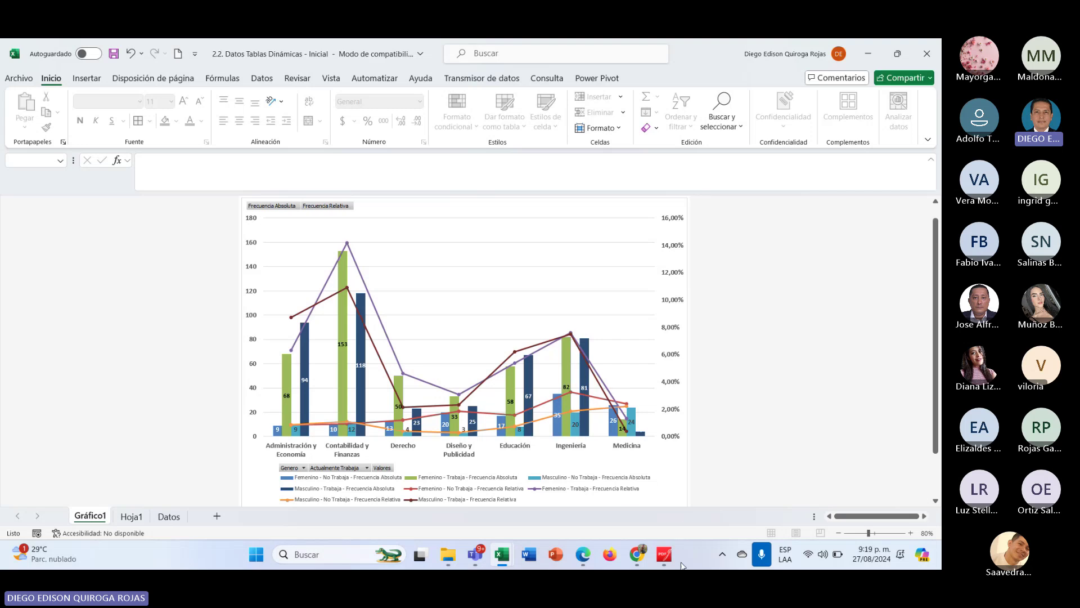
Review the workbook sheets and the PDF's activity questions, and locate the total of working men in the Hoja1 pivot table.
left_click(169, 517)
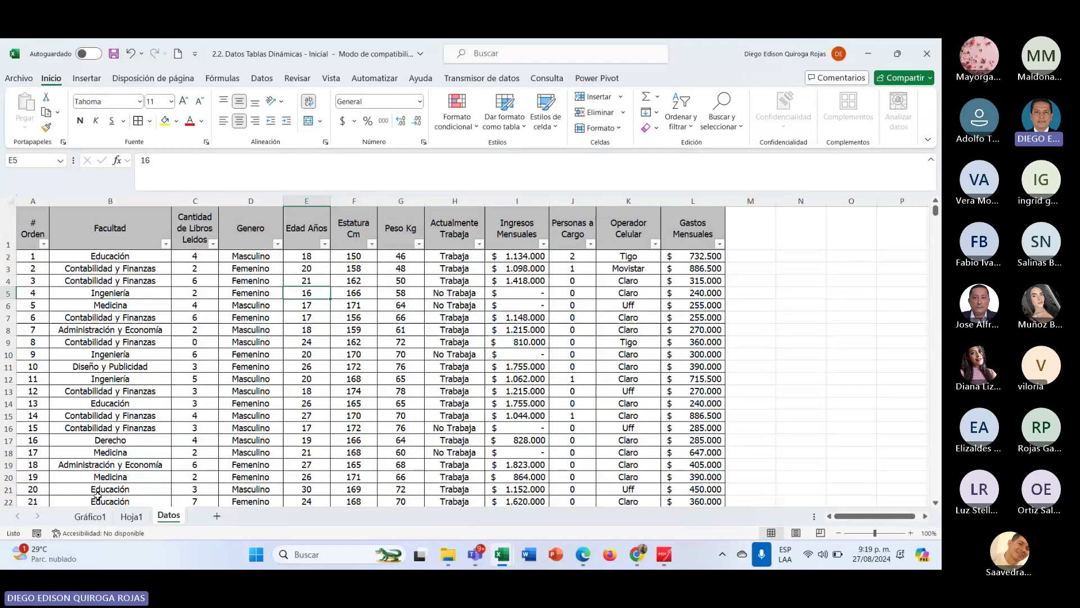
left_click(127, 518)
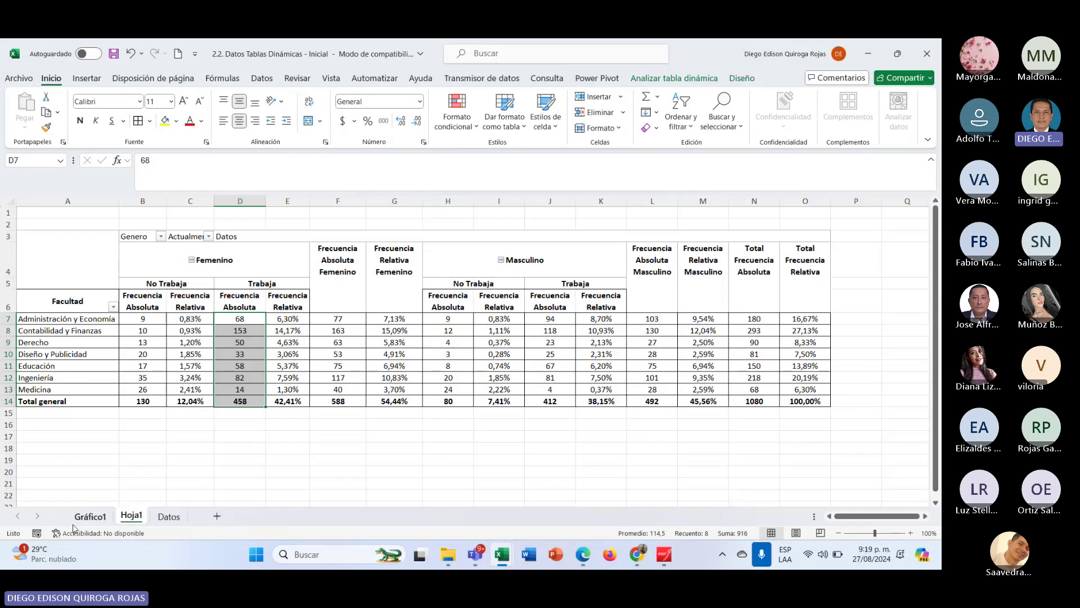
left_click(89, 517)
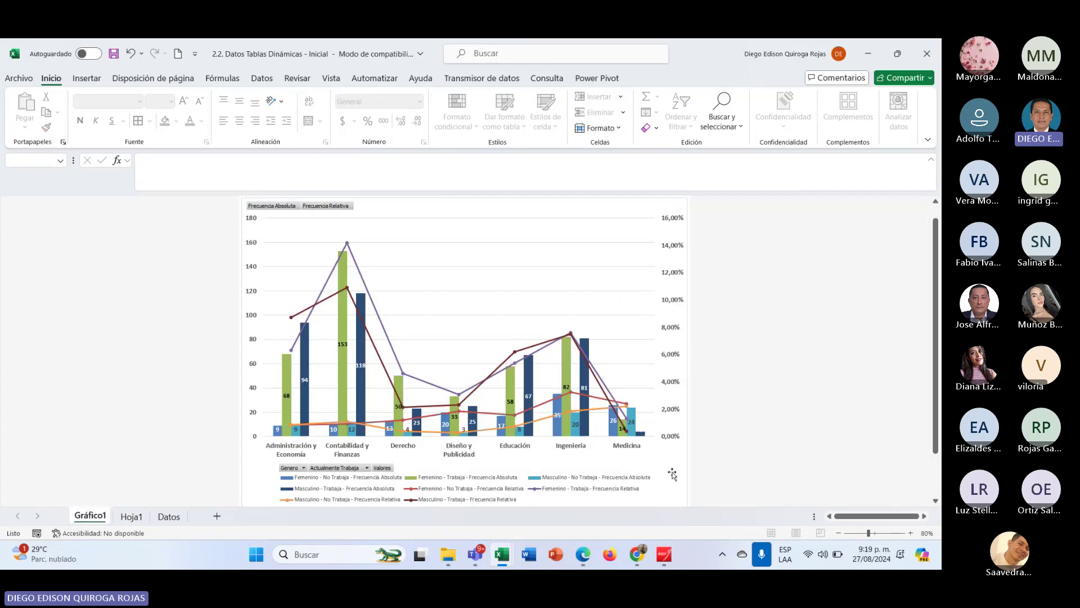
mouse_move(666, 556)
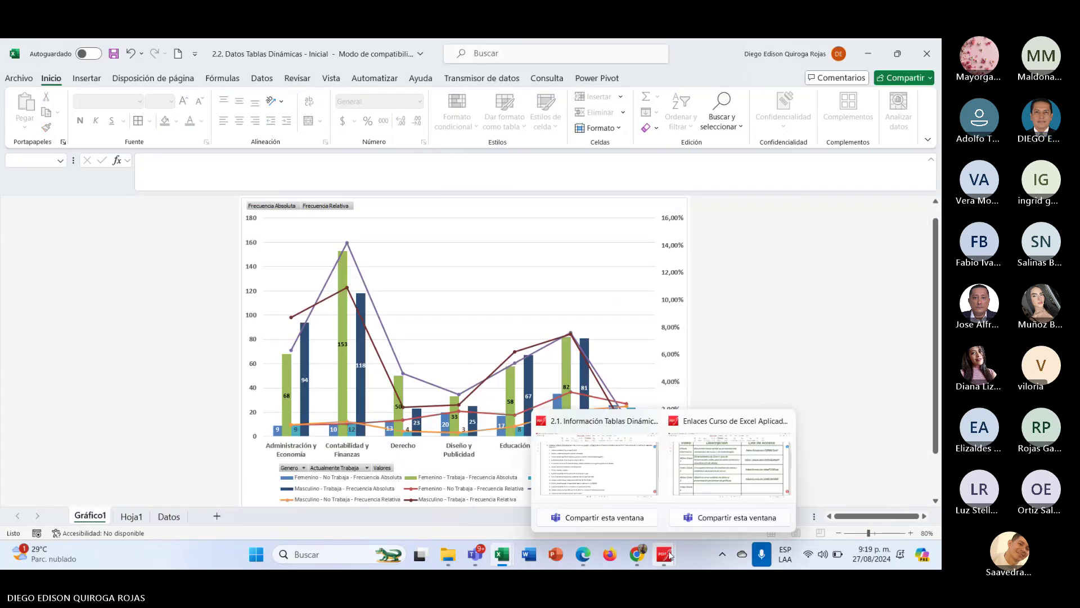
left_click(626, 482)
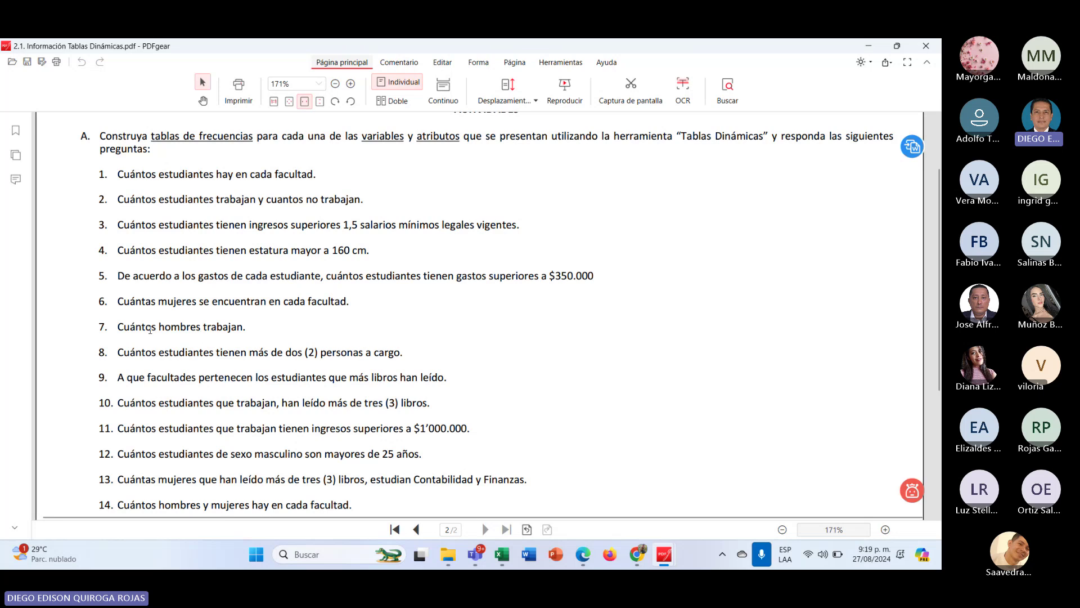
key("alt+Tab")
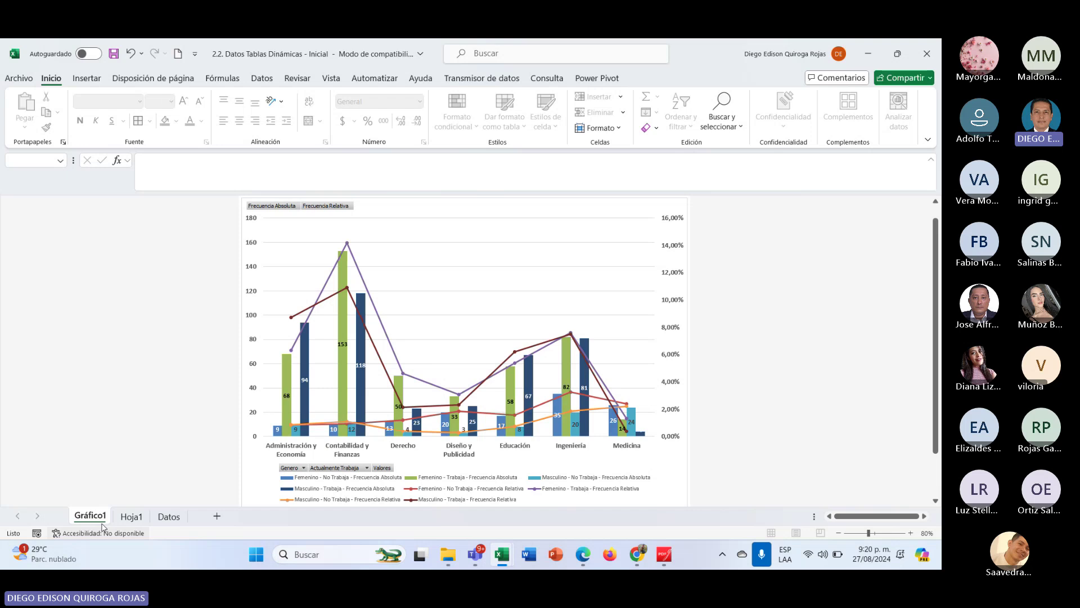
left_click(137, 516)
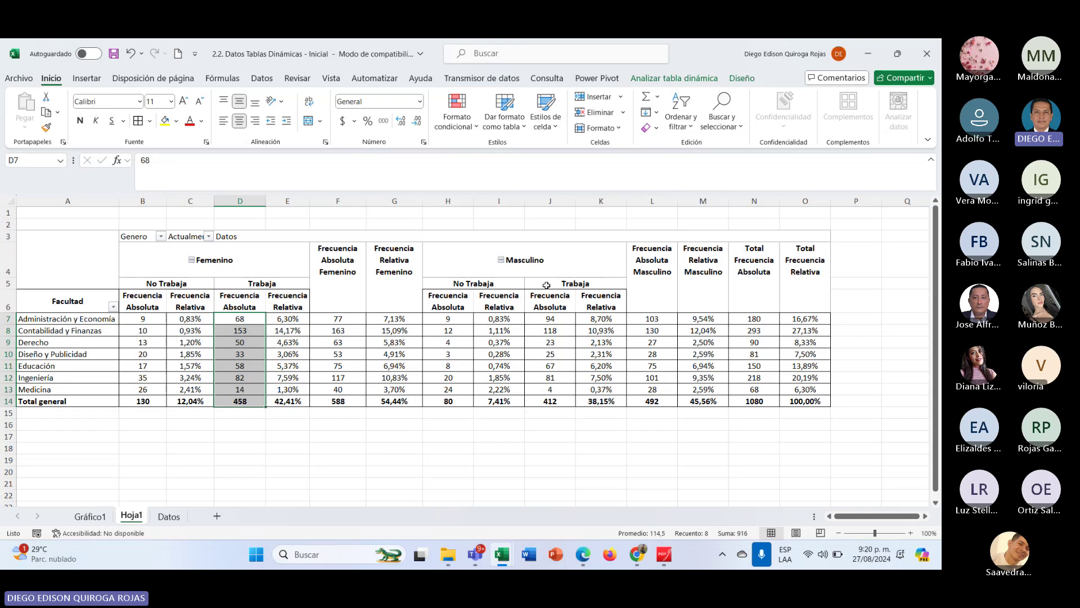
left_click(552, 400)
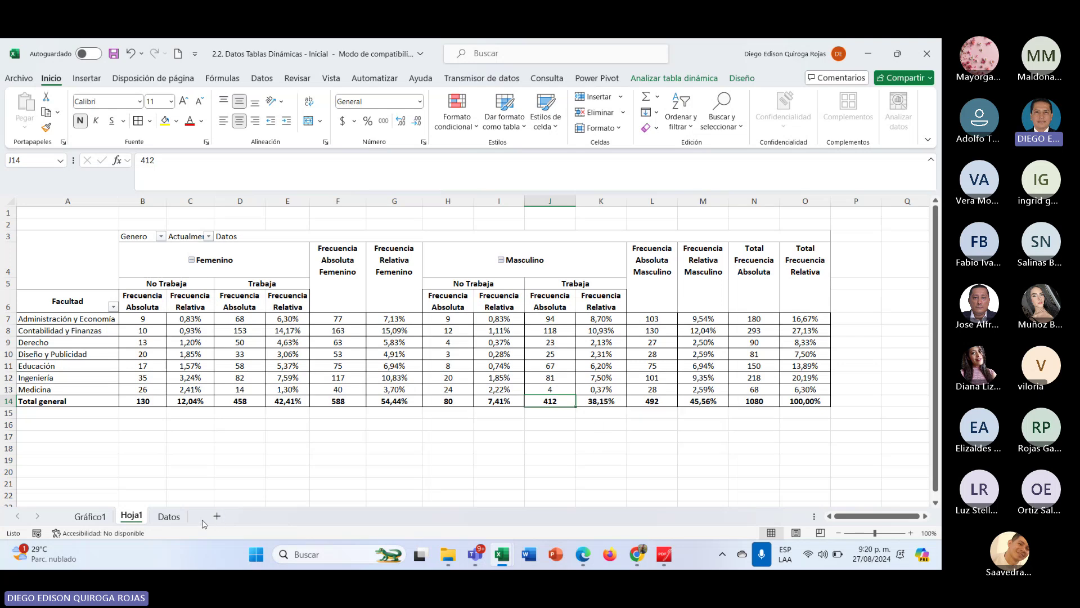
Create a blank pivot table on a new worksheet from the Datos range $A$1:$L$1081.
left_click(164, 517)
left_click(152, 305)
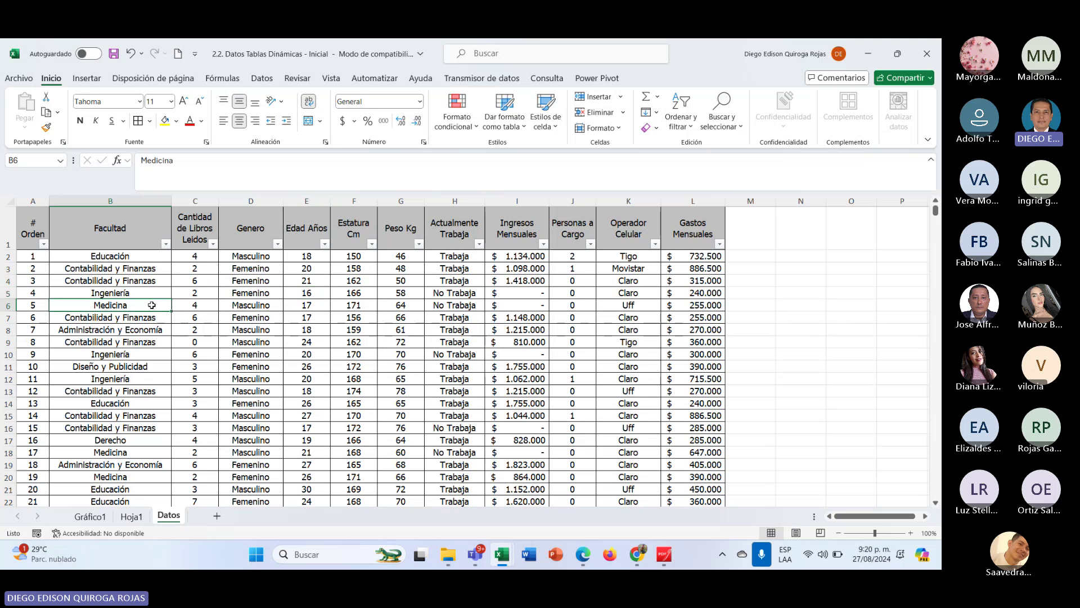
left_click(87, 79)
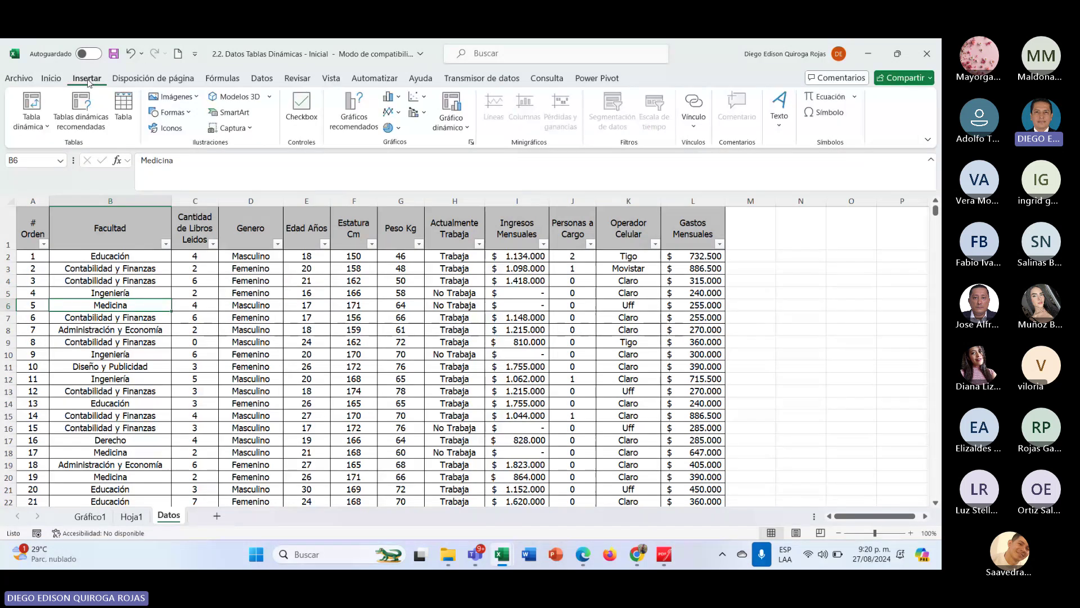
left_click(32, 107)
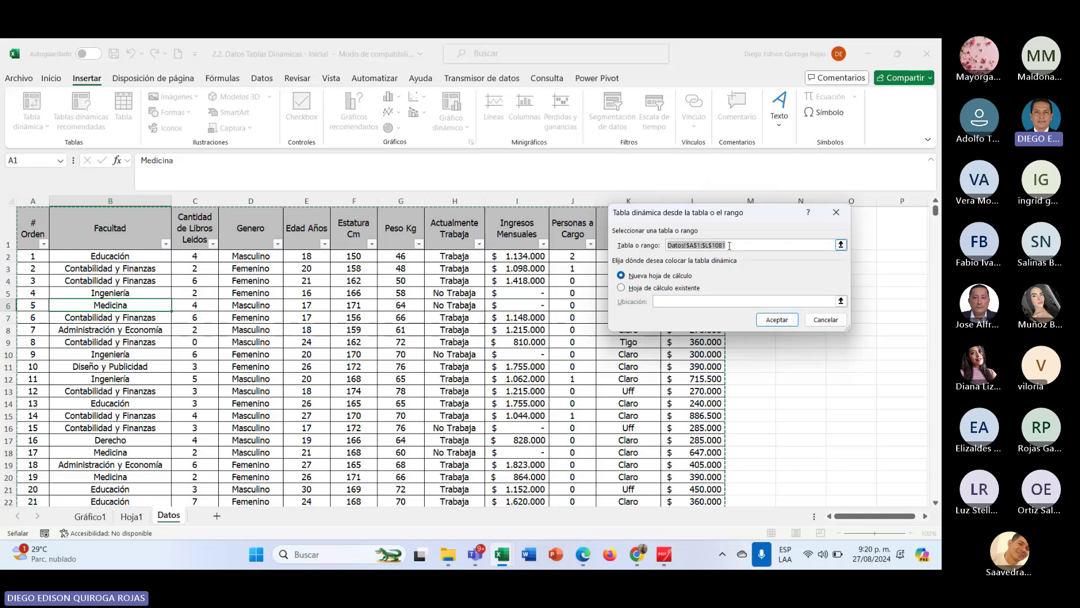
left_click(777, 320)
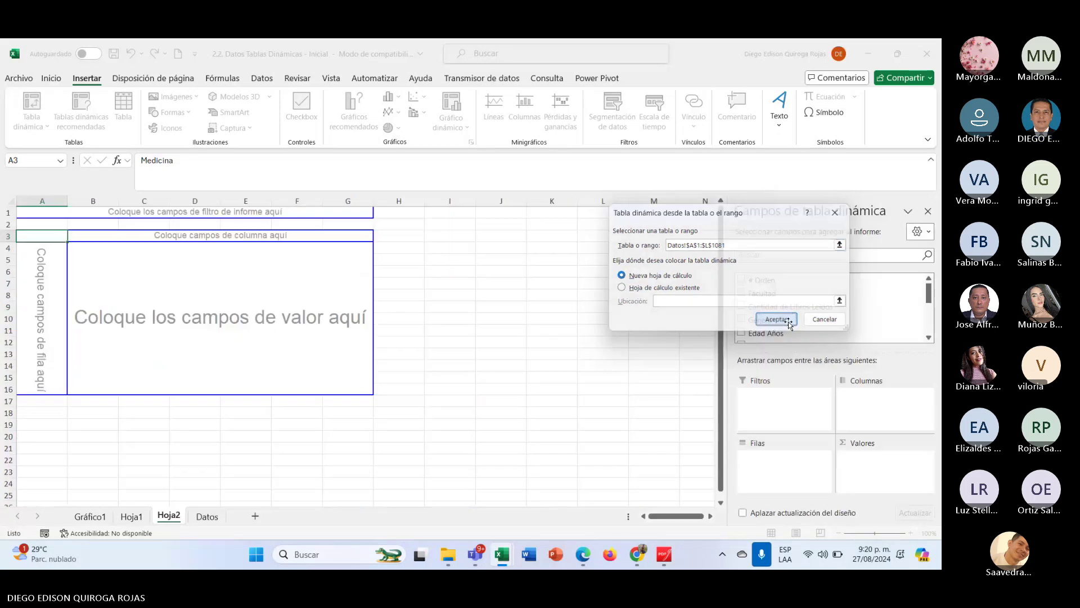
Read the activity questions in the PDF, check the Teams meeting window and return to the 2.2. Datos Tablas Dinámicas workbook in Excel.
left_click(664, 554)
left_click(599, 465)
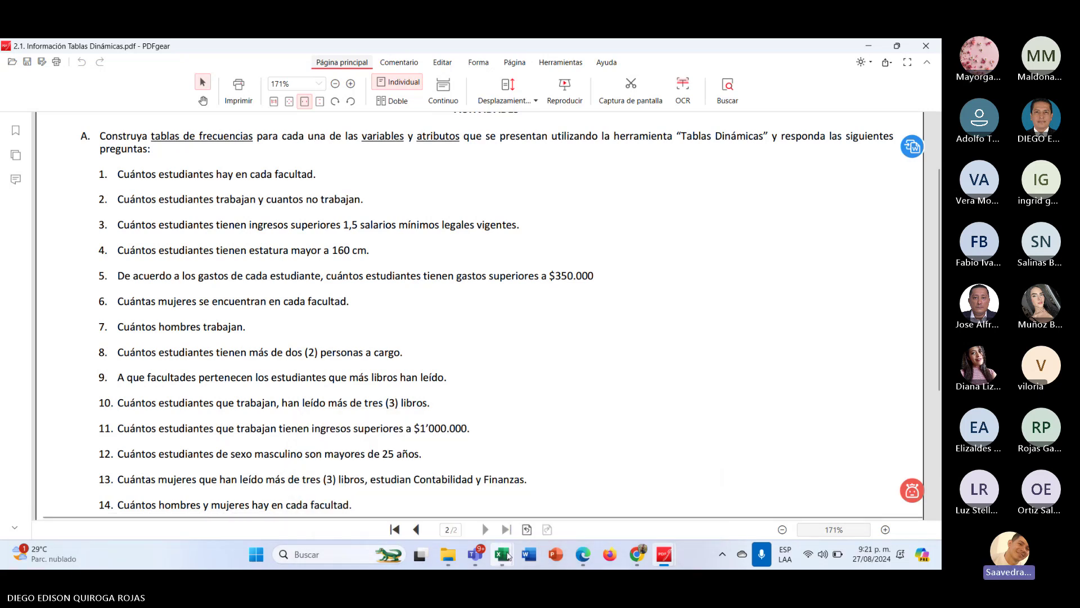
mouse_move(507, 556)
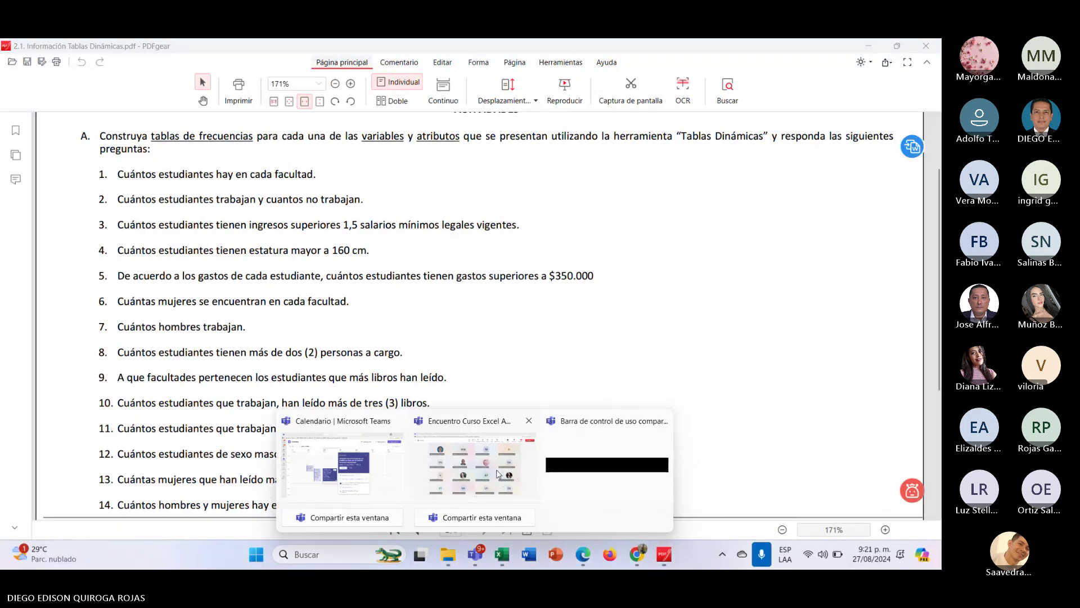
left_click(499, 474)
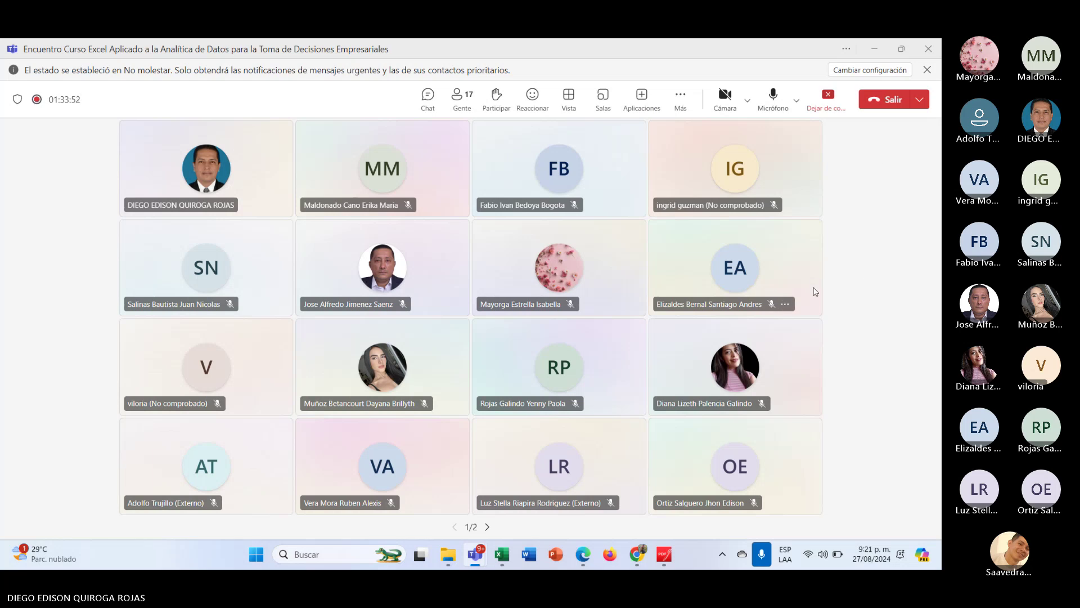
key("alt+Tab")
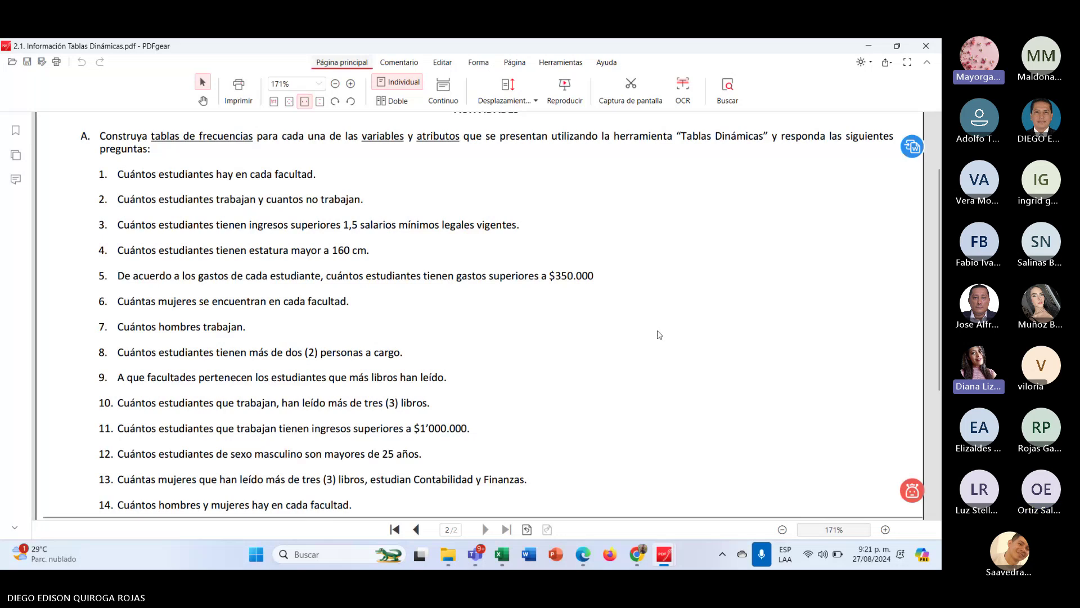
mouse_move(506, 558)
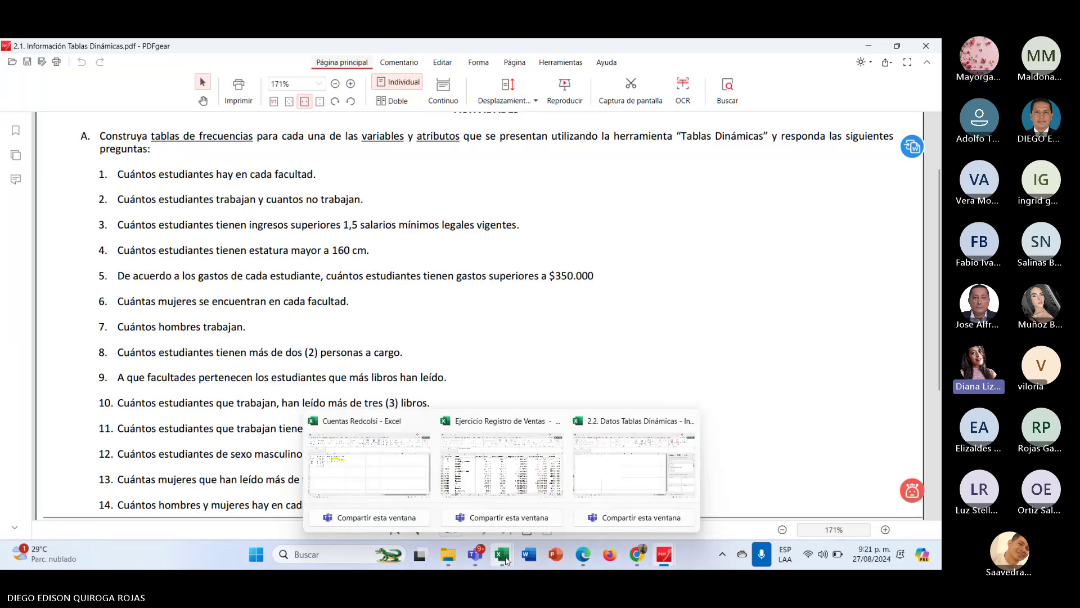
mouse_move(544, 494)
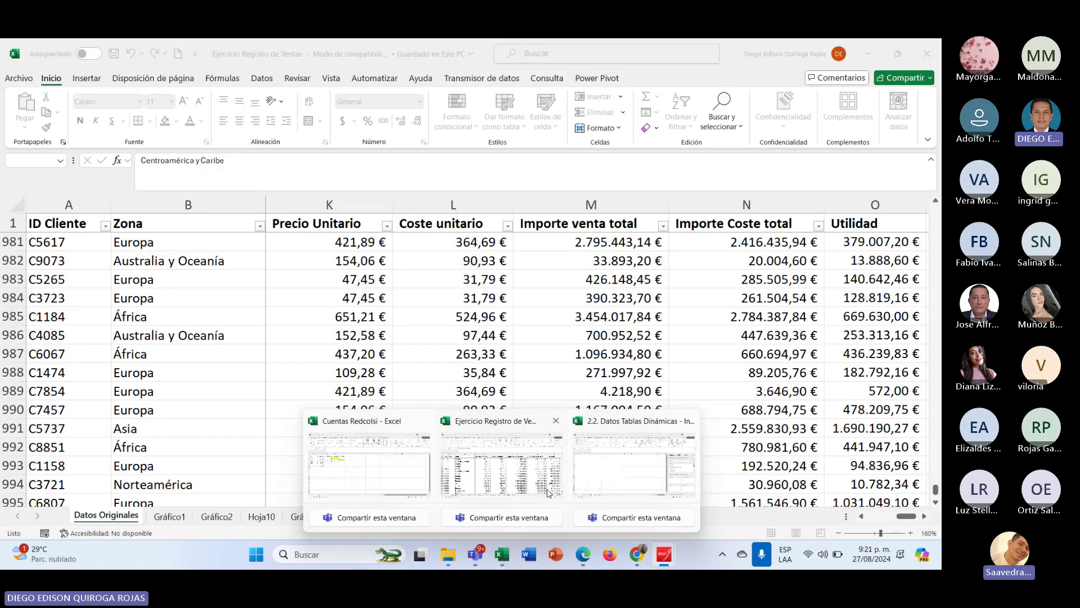
left_click(634, 466)
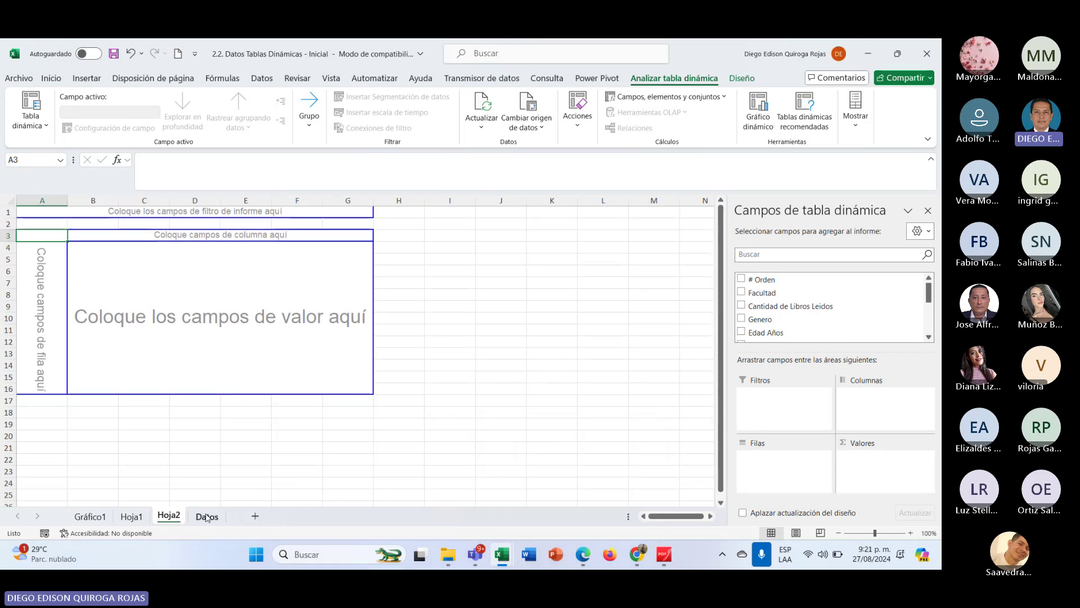
Add the Ingresos Mensuales field to the new pivot table as its row field.
scroll(815, 307, "down", 2)
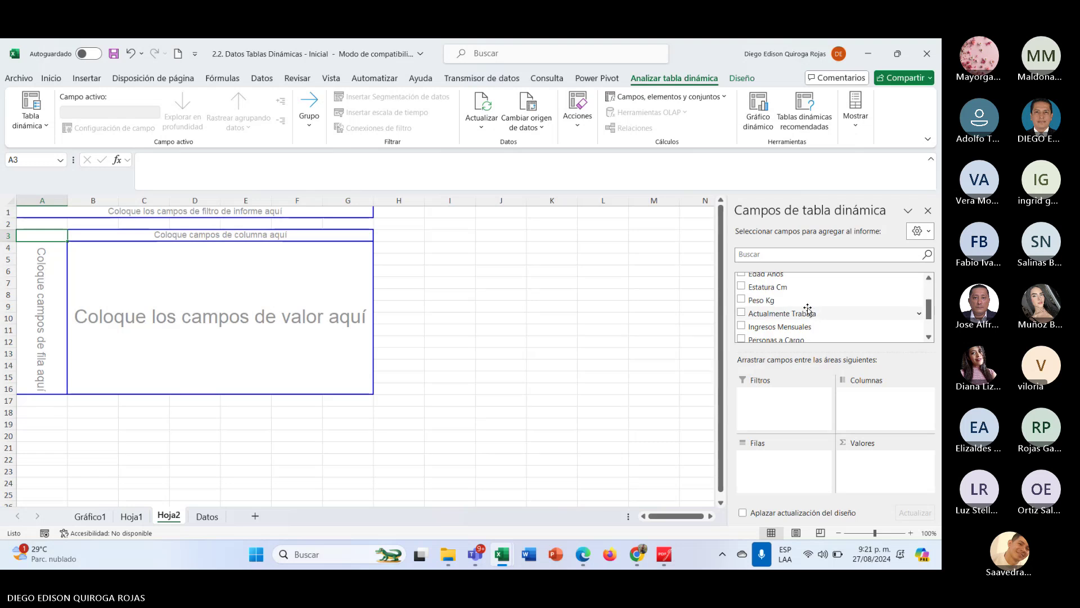
left_click_drag(802, 331, 775, 470)
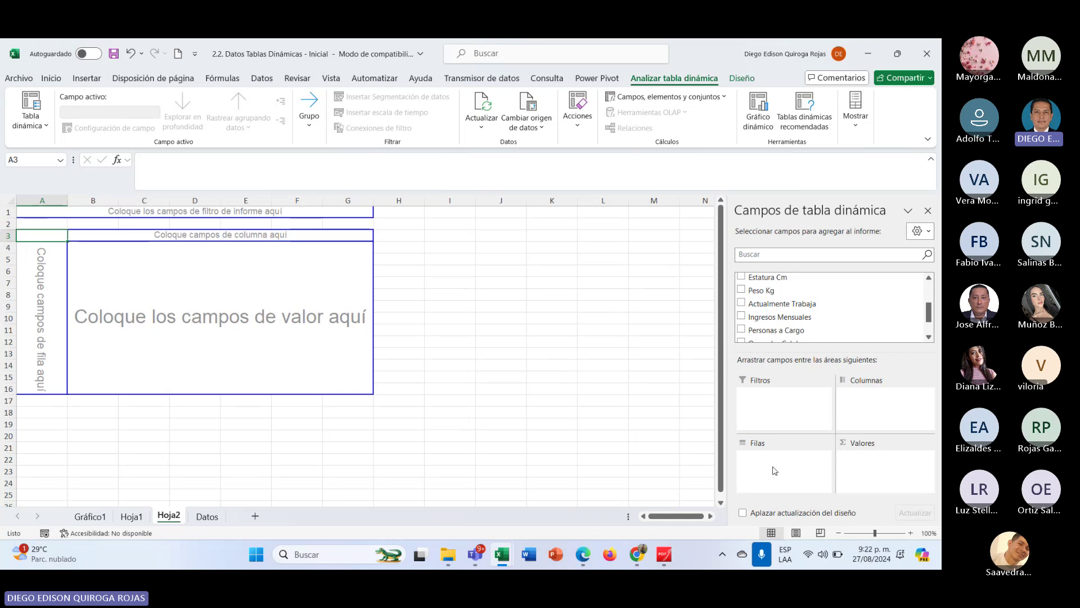
left_click_drag(776, 317, 784, 472)
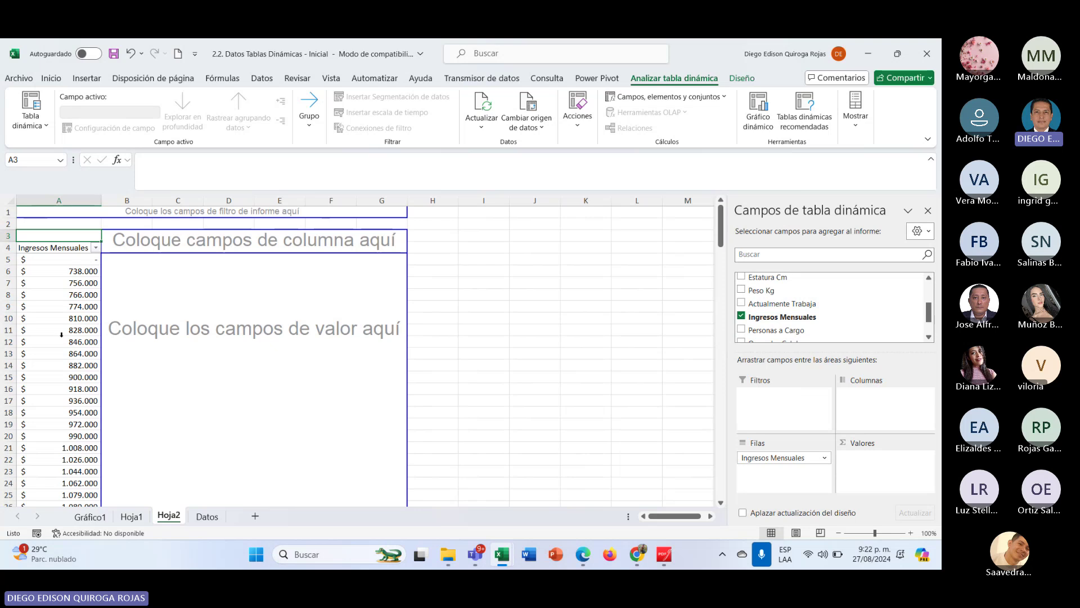
Examine the full list of monthly income values in the pivot table rows, down to the grand total.
scroll(83, 309, "down", 16)
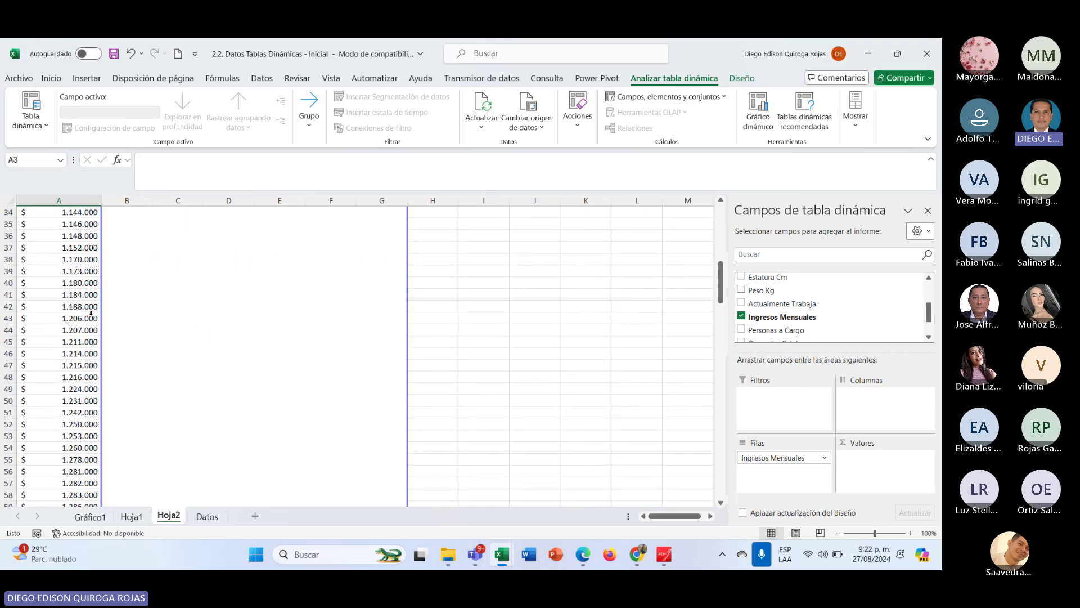
scroll(87, 334, "down", 18)
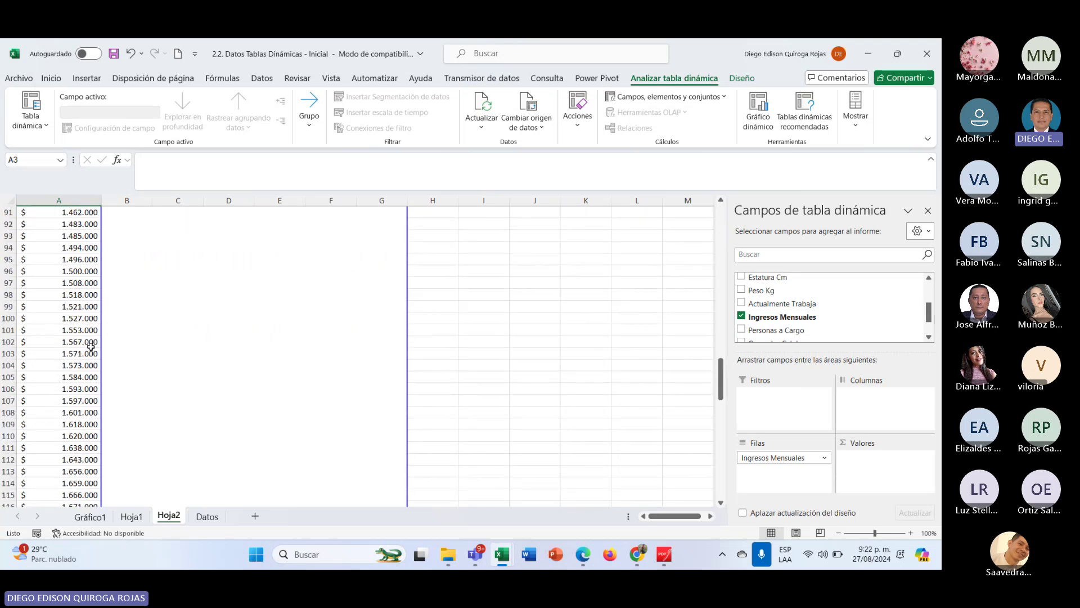
scroll(90, 345, "down", 20)
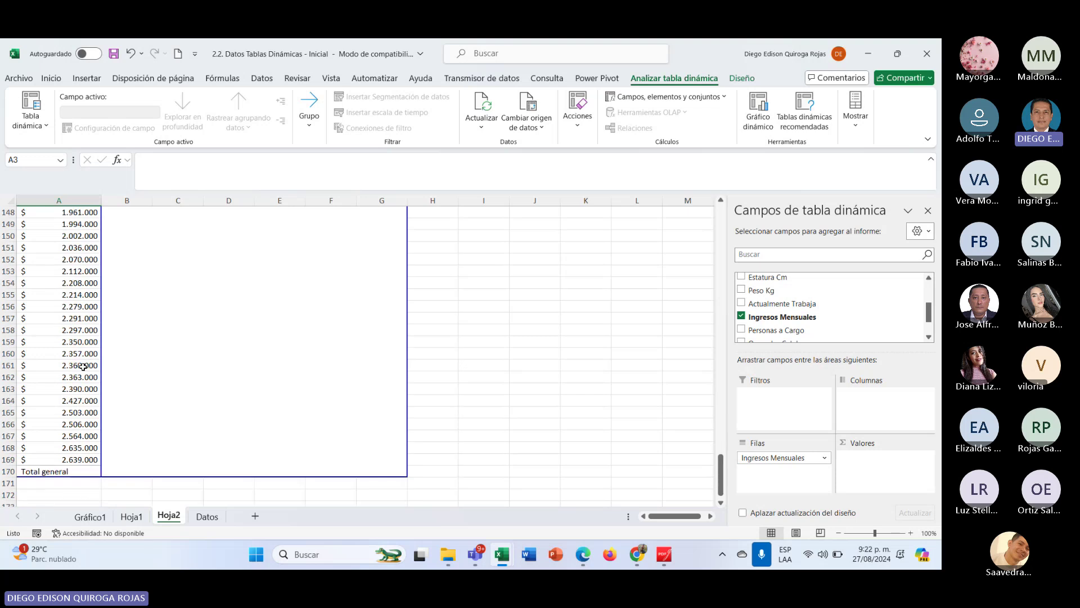
scroll(83, 366, "down", 3)
scroll(87, 360, "up", 14)
scroll(89, 359, "up", 20)
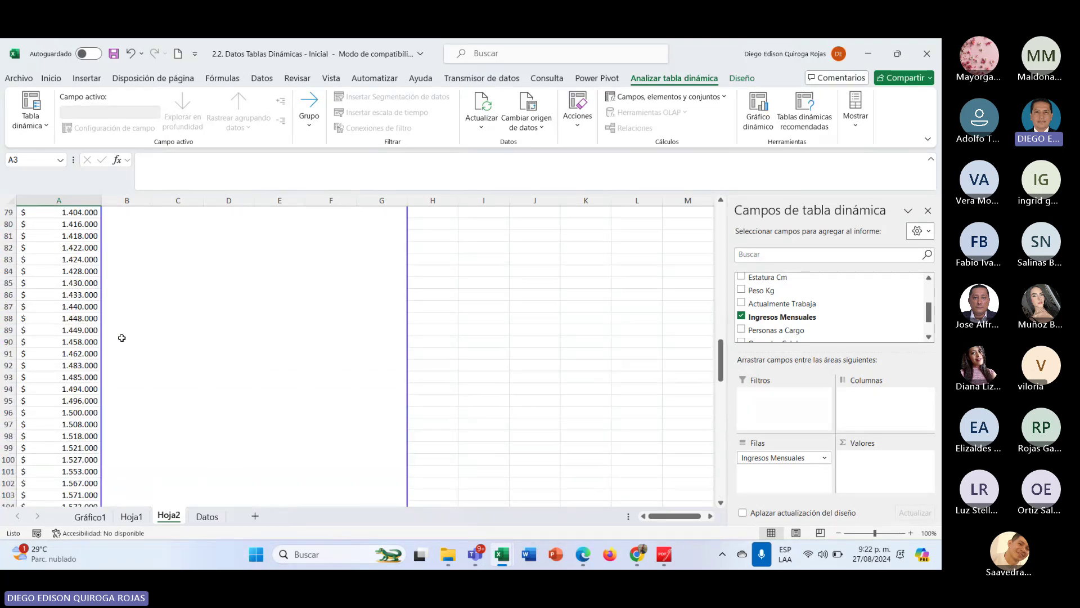
scroll(123, 337, "up", 20)
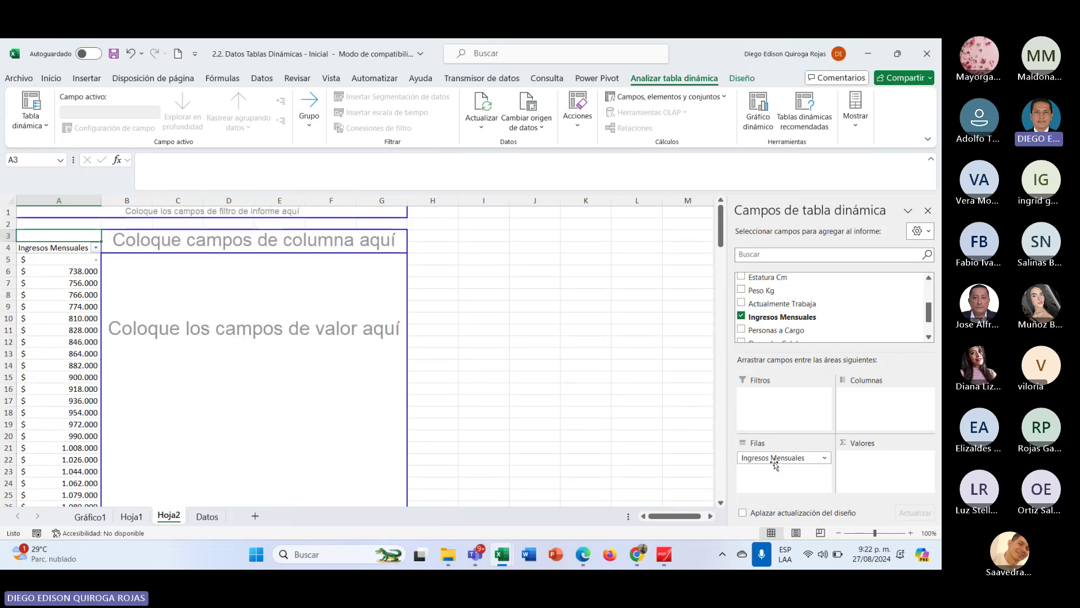
Try Ingresos Mensuales as the column field, look across the resulting columns and return it to the rows.
left_click_drag(777, 463, 878, 401)
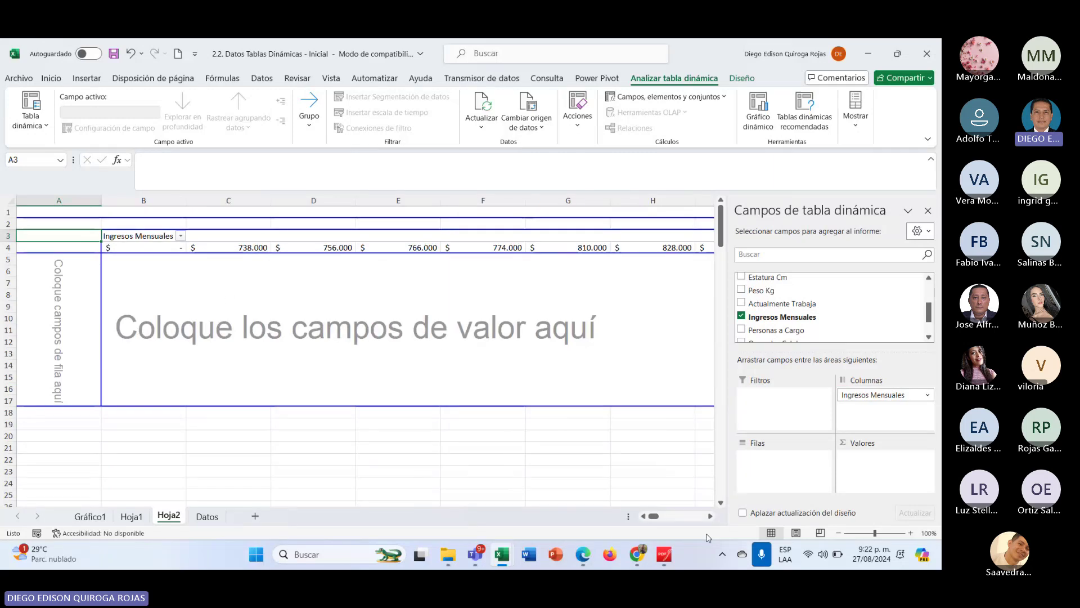
left_click_drag(708, 518, 712, 518)
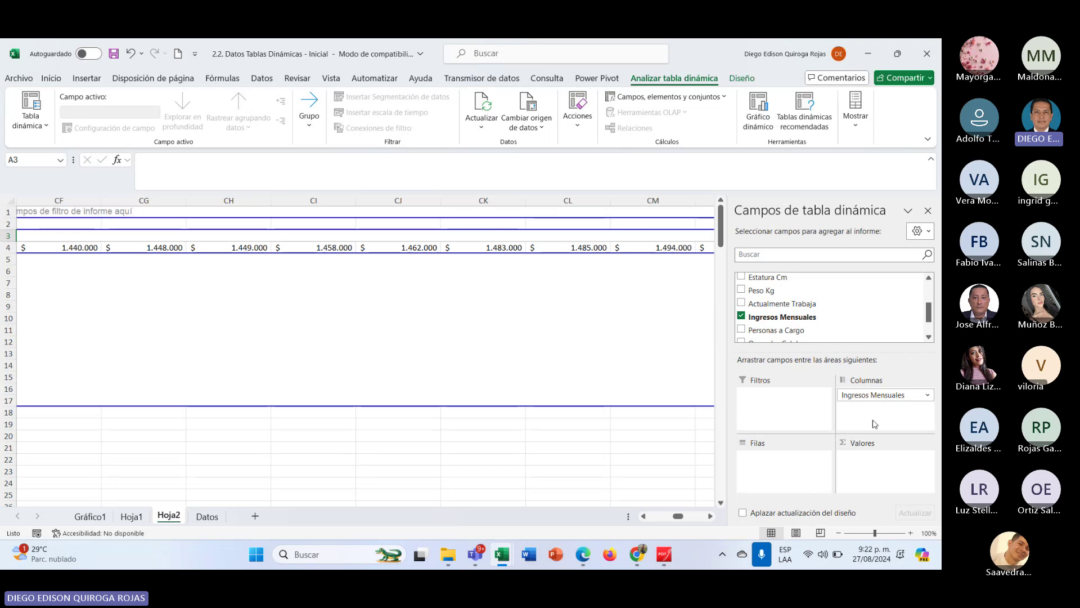
left_click_drag(870, 395, 795, 476)
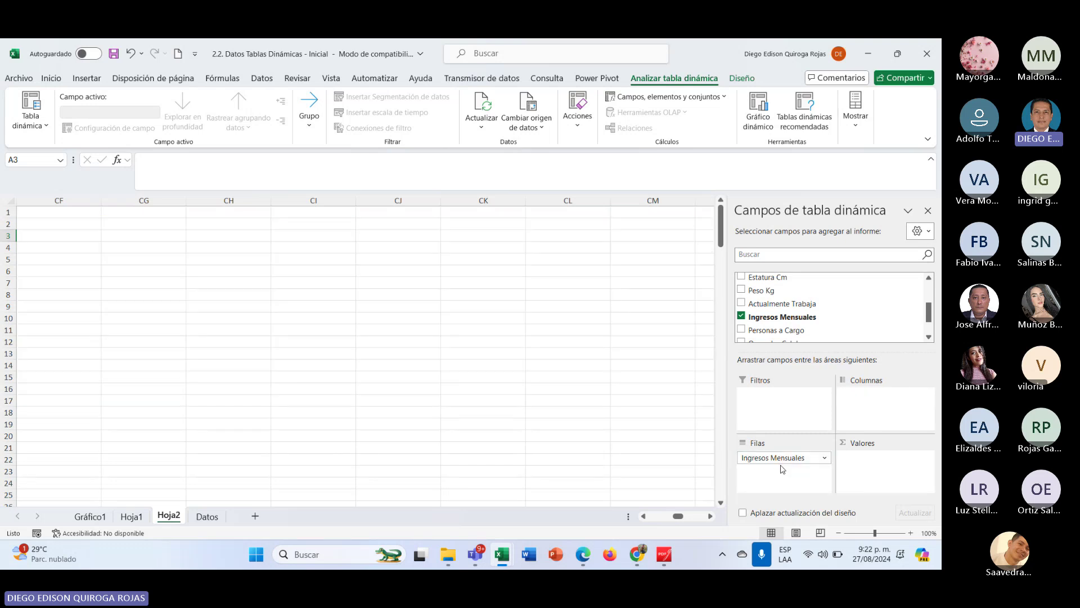
left_click_drag(673, 516, 653, 516)
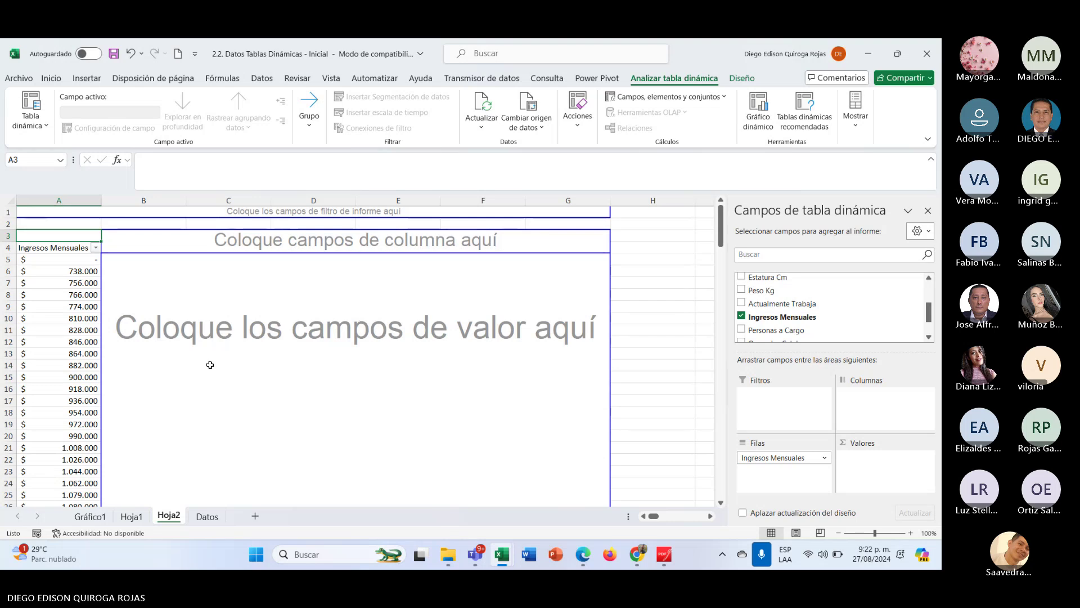
Review the monthly income values in the pivot table rows down to the grand total and return to the start of the list.
scroll(72, 377, "down", 4)
scroll(72, 378, "down", 17)
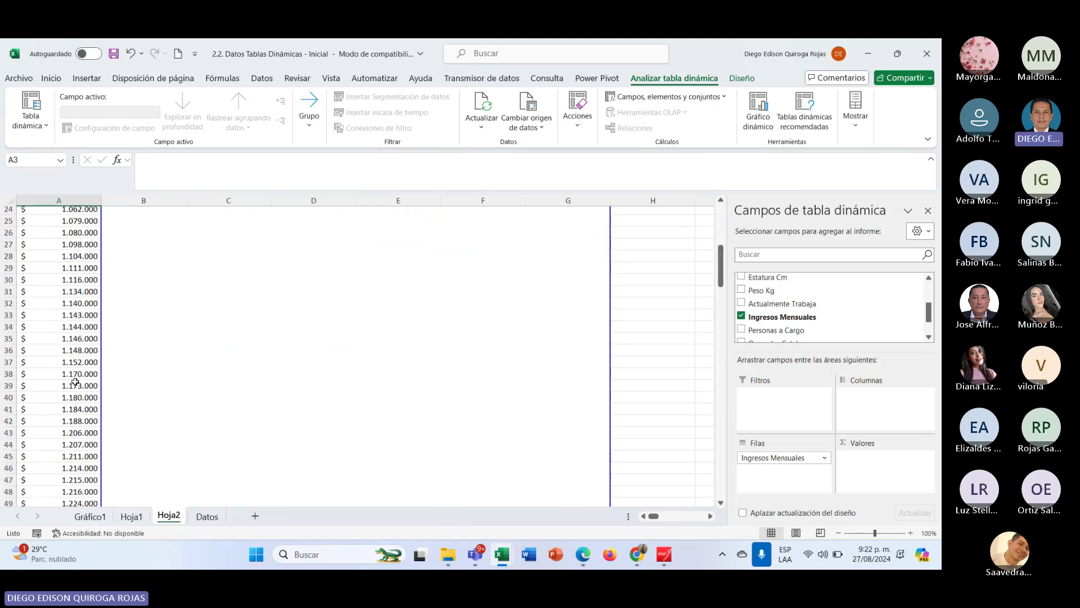
scroll(73, 412, "down", 14)
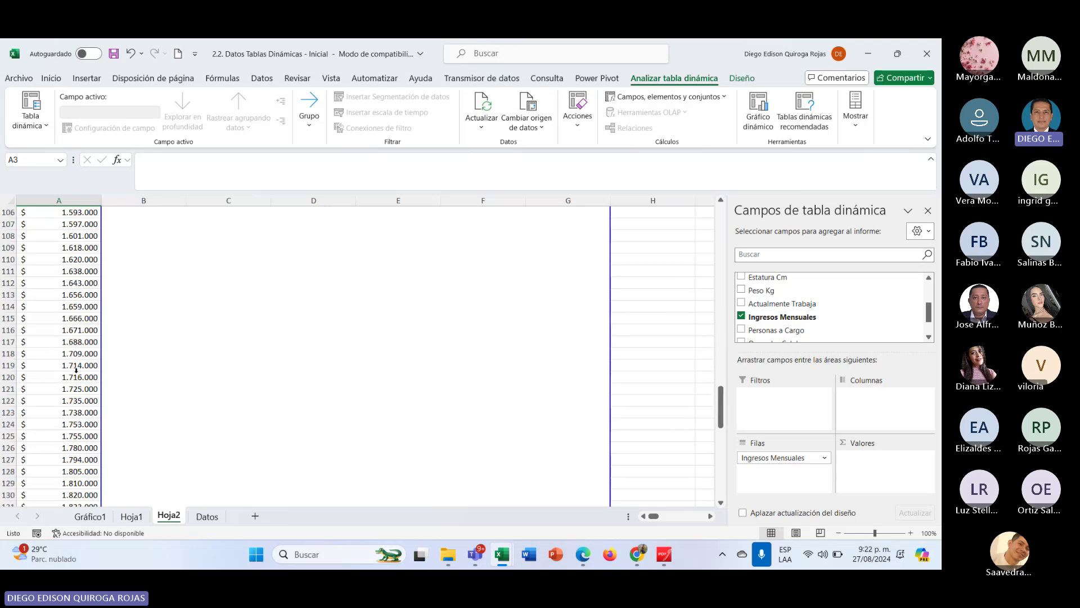
scroll(97, 498, "down", 16)
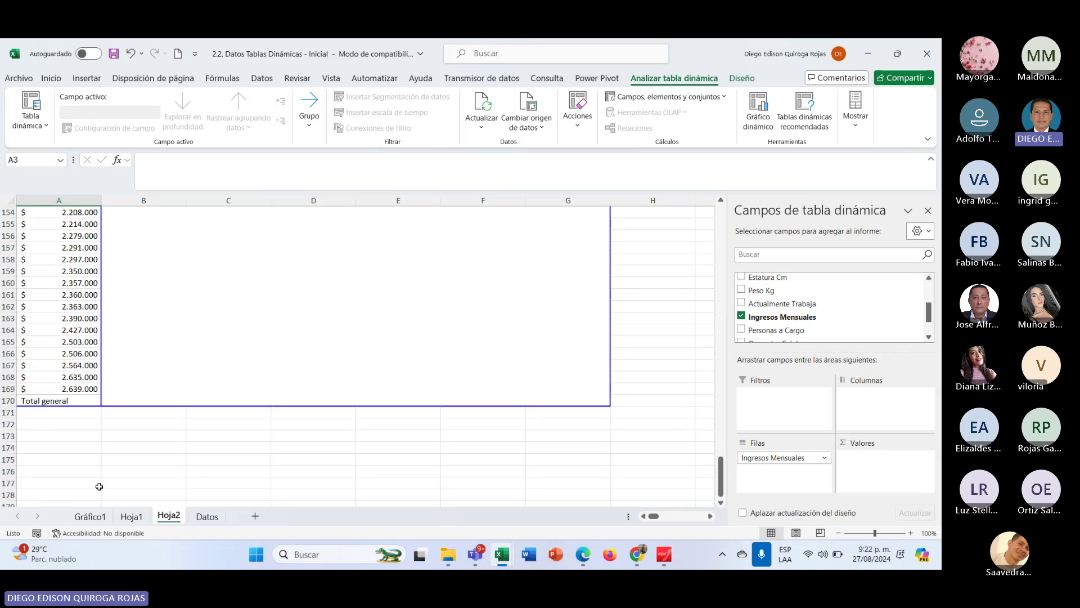
scroll(90, 473, "down", 5)
scroll(113, 454, "up", 10)
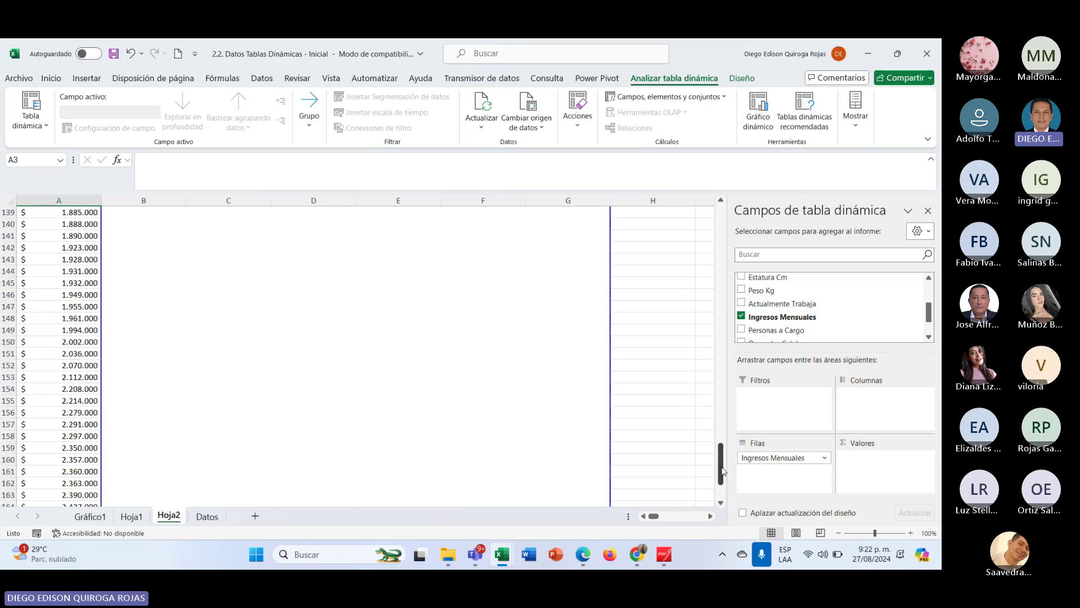
left_click_drag(723, 470, 721, 220)
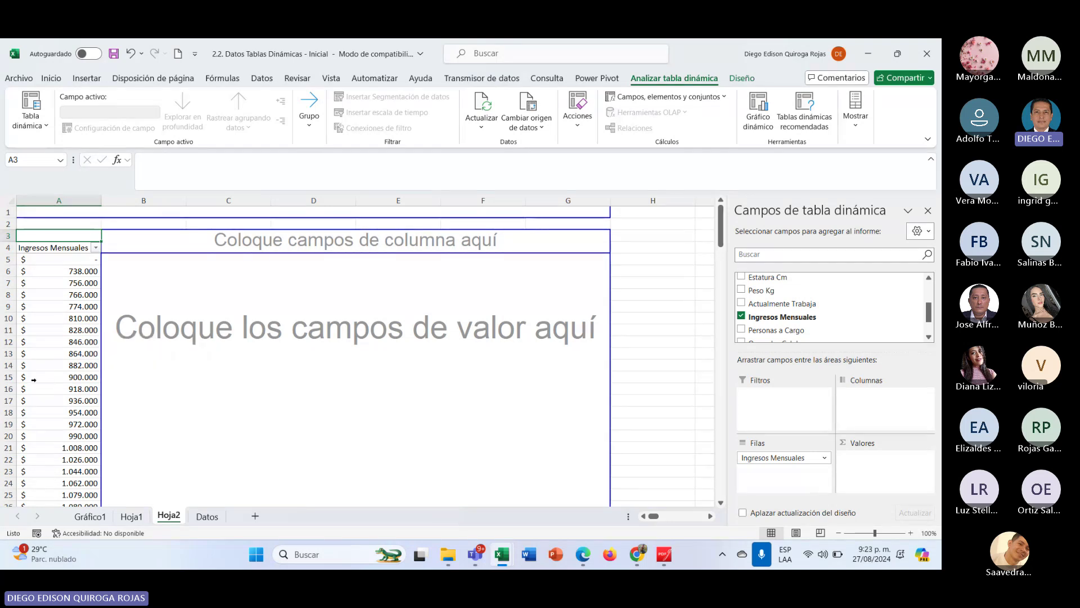
Group the Ingresos Mensuales row values from the lowest income through $1.949.000 and collapse the new group.
scroll(78, 390, "down", 18)
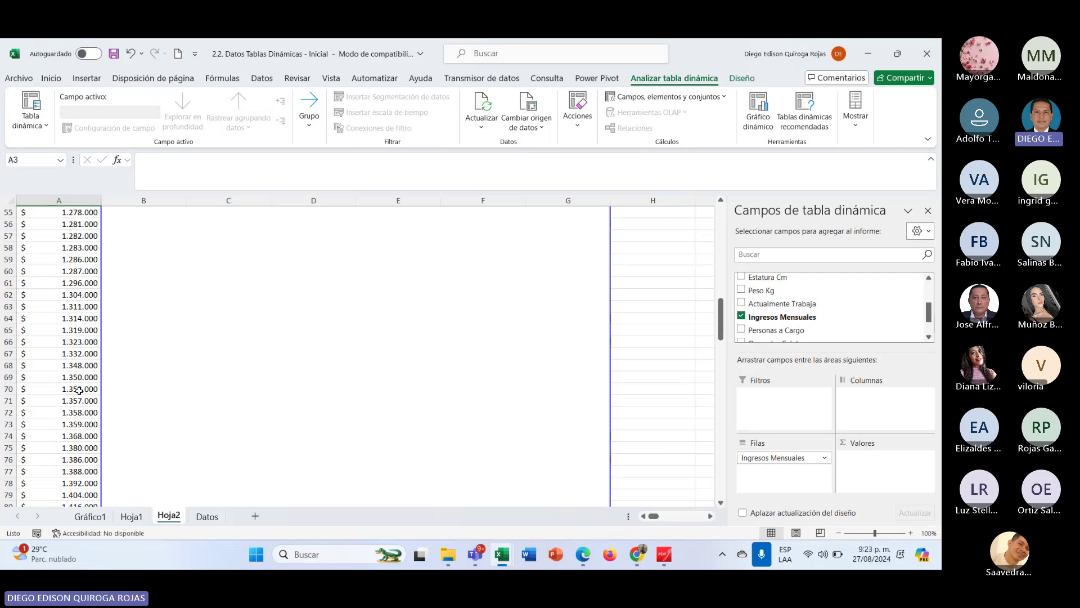
scroll(78, 390, "down", 16)
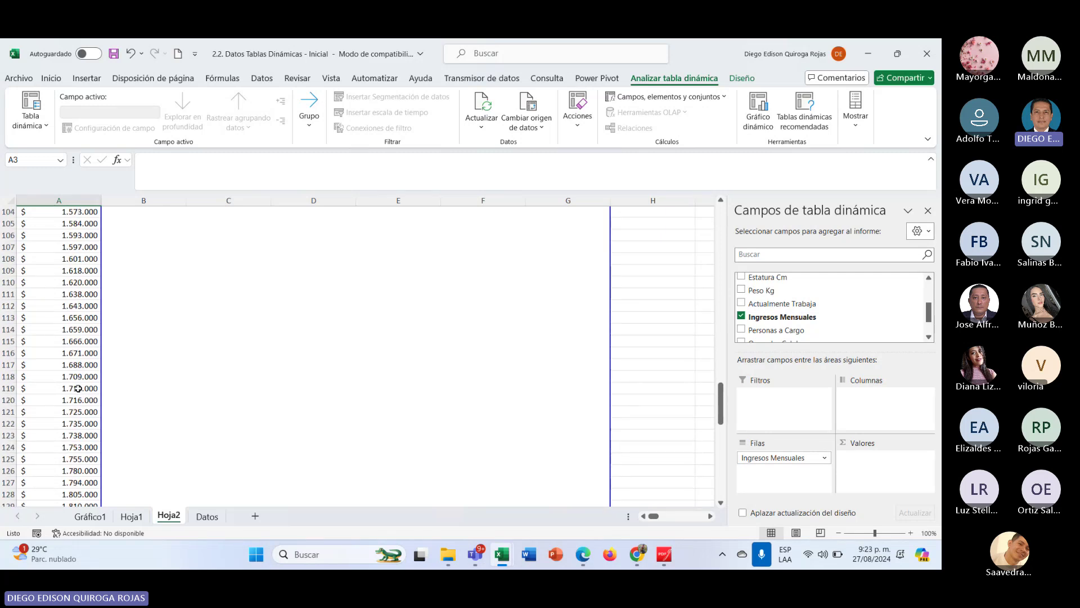
scroll(78, 389, "down", 9)
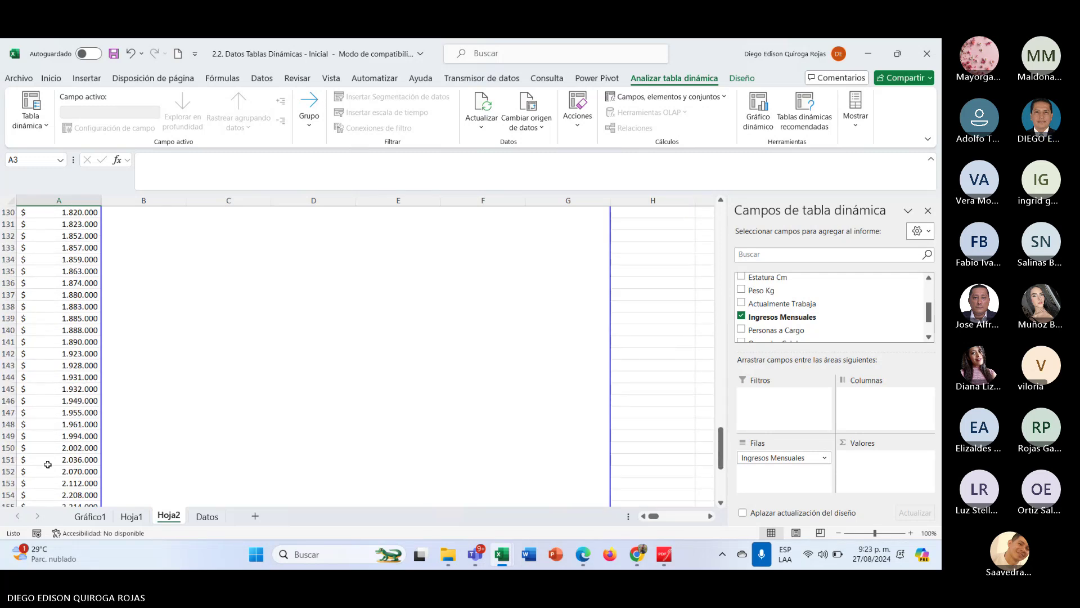
left_click(67, 426)
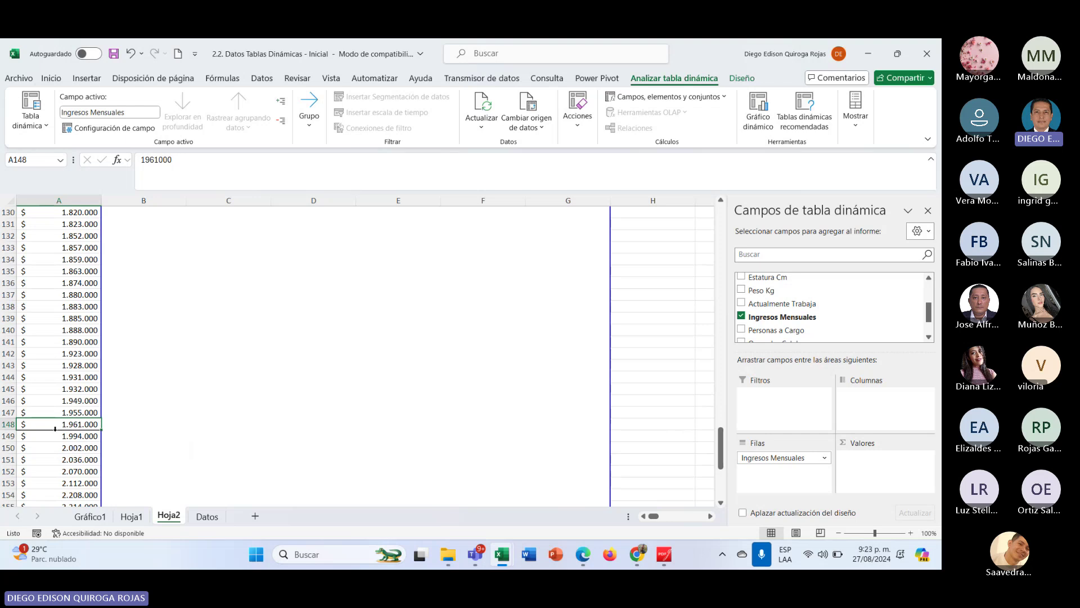
left_click(65, 412)
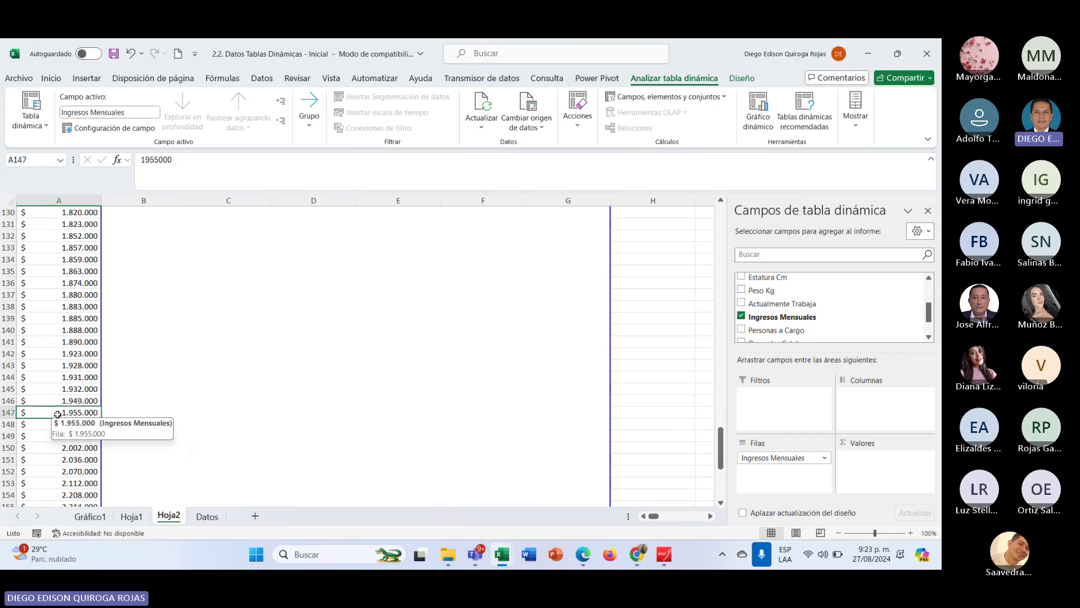
left_click(46, 401)
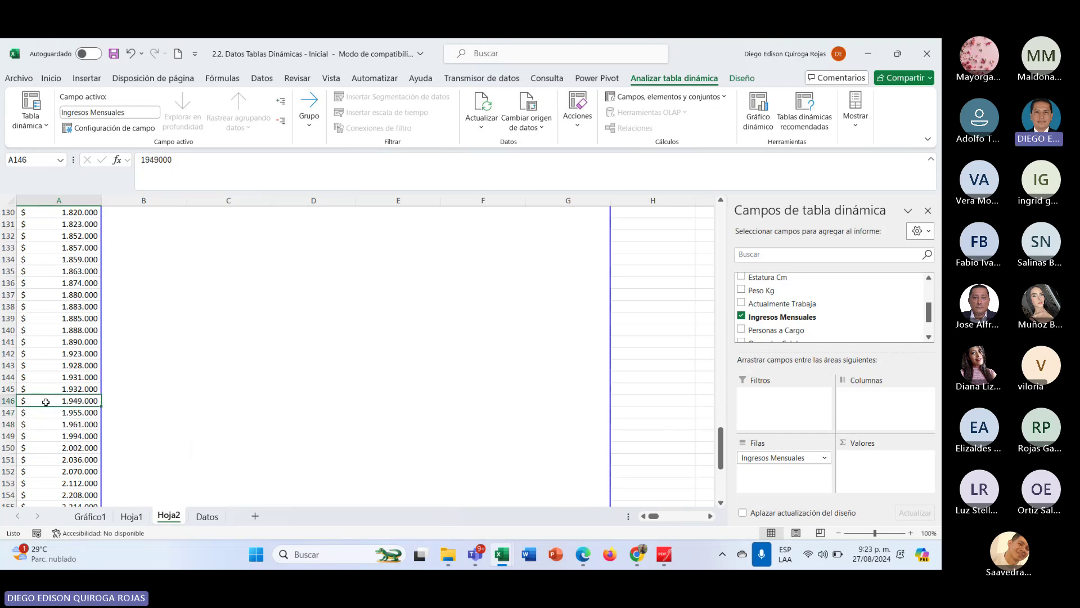
left_click_drag(46, 401, 52, 247)
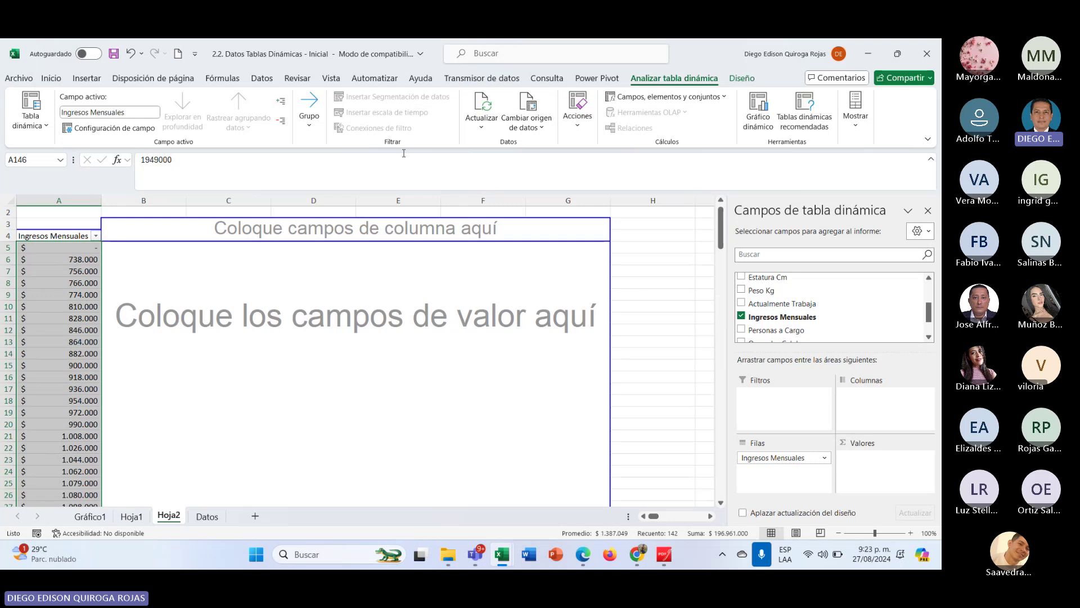
right_click(64, 260)
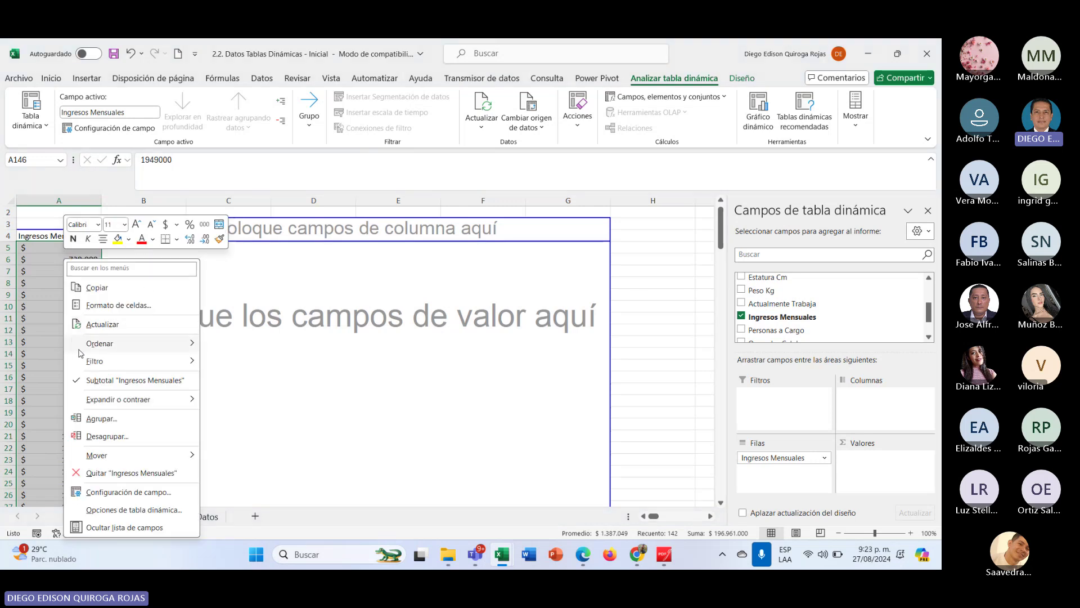
left_click(100, 420)
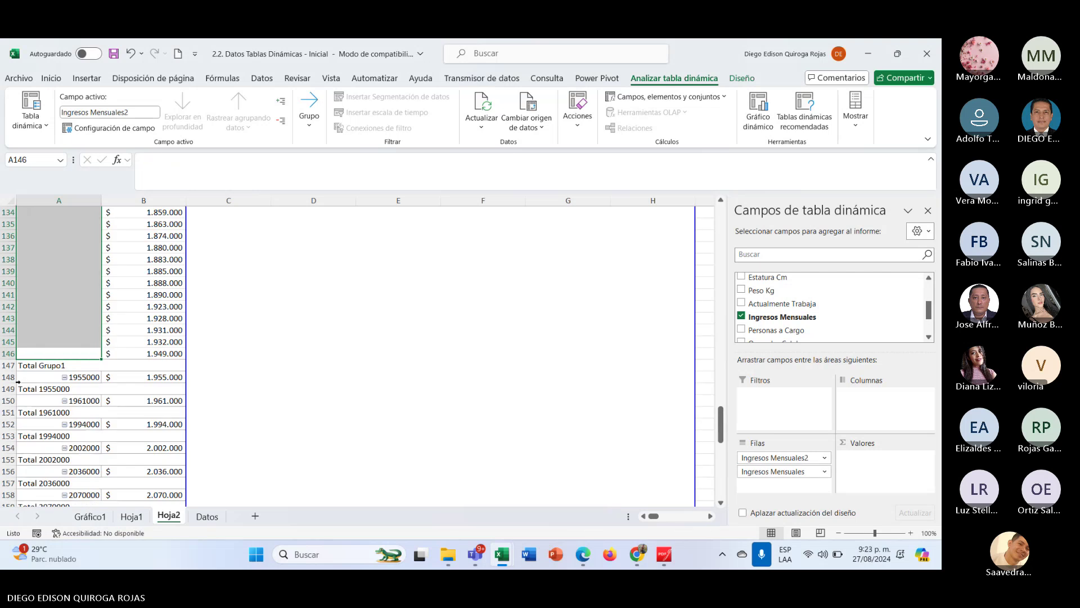
scroll(84, 352, "up", 4)
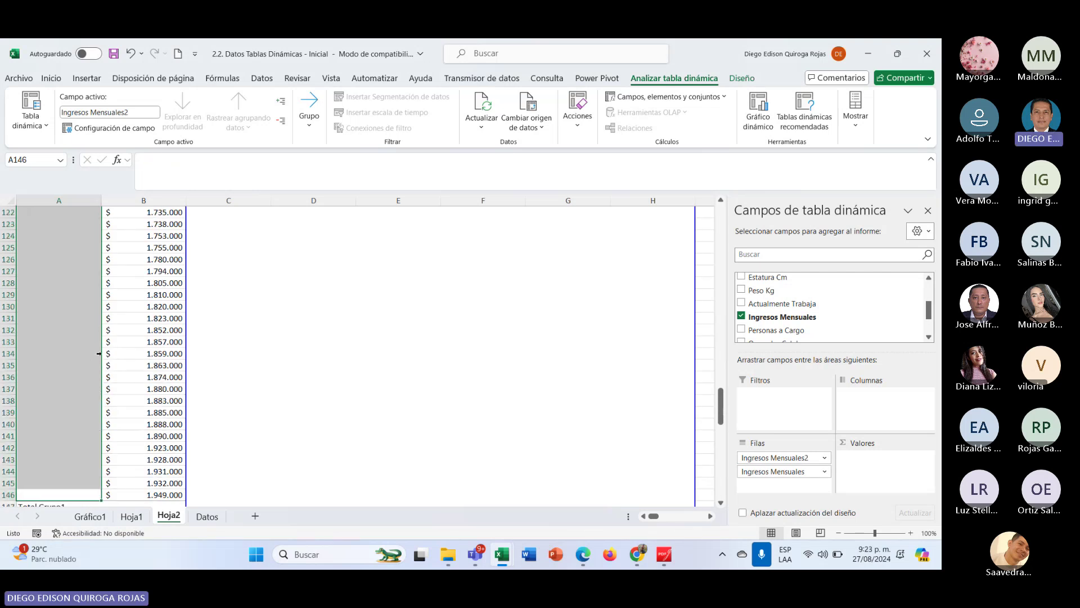
scroll(242, 317, "up", 20)
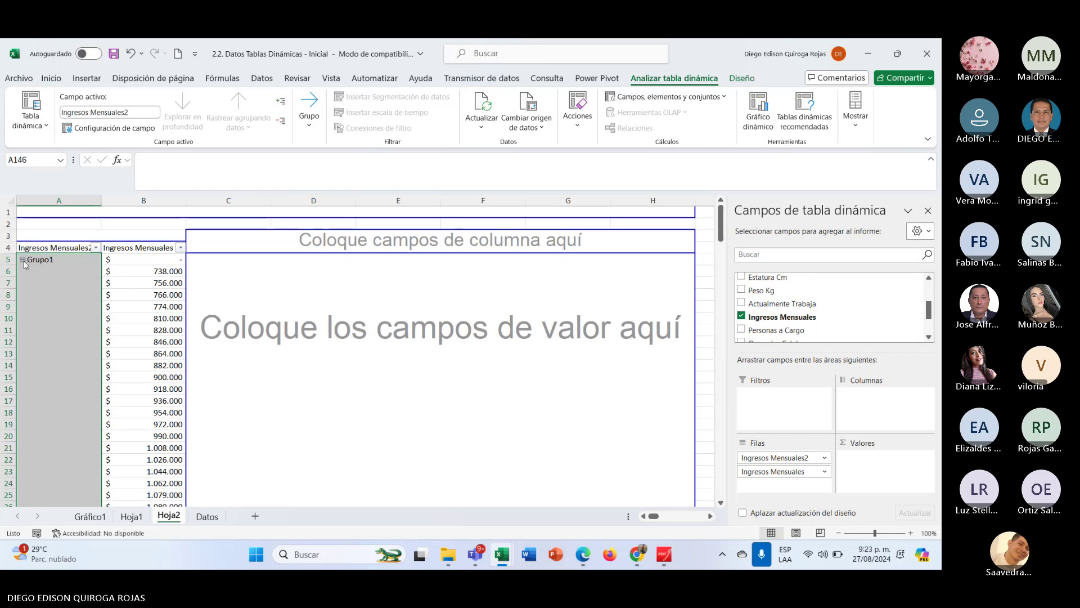
left_click(23, 260)
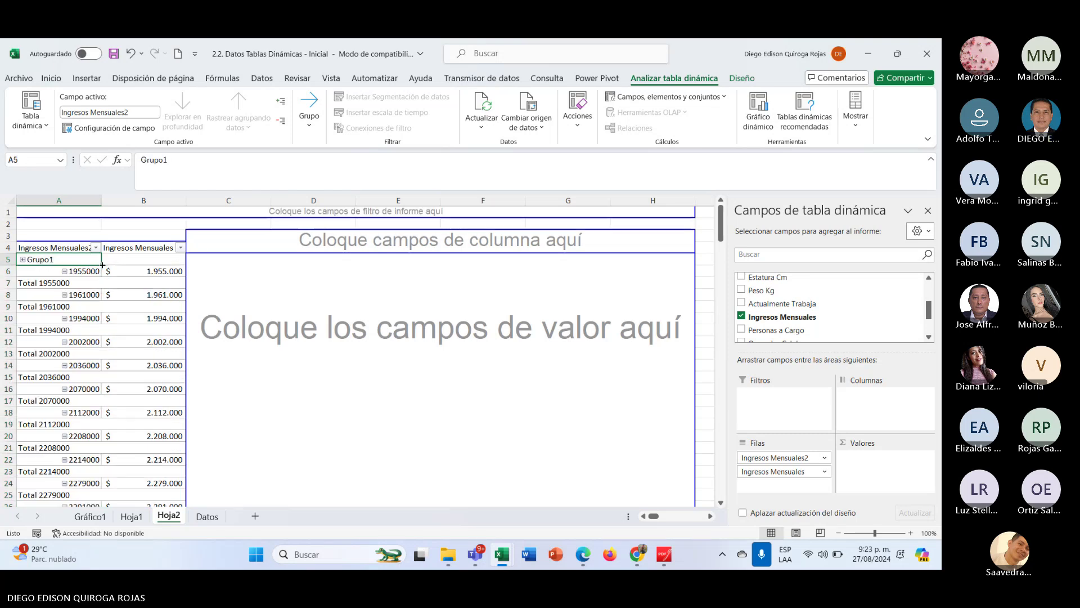
Rename the collapsed income group in A5 as <=$1'950.000.
double_click(194, 156)
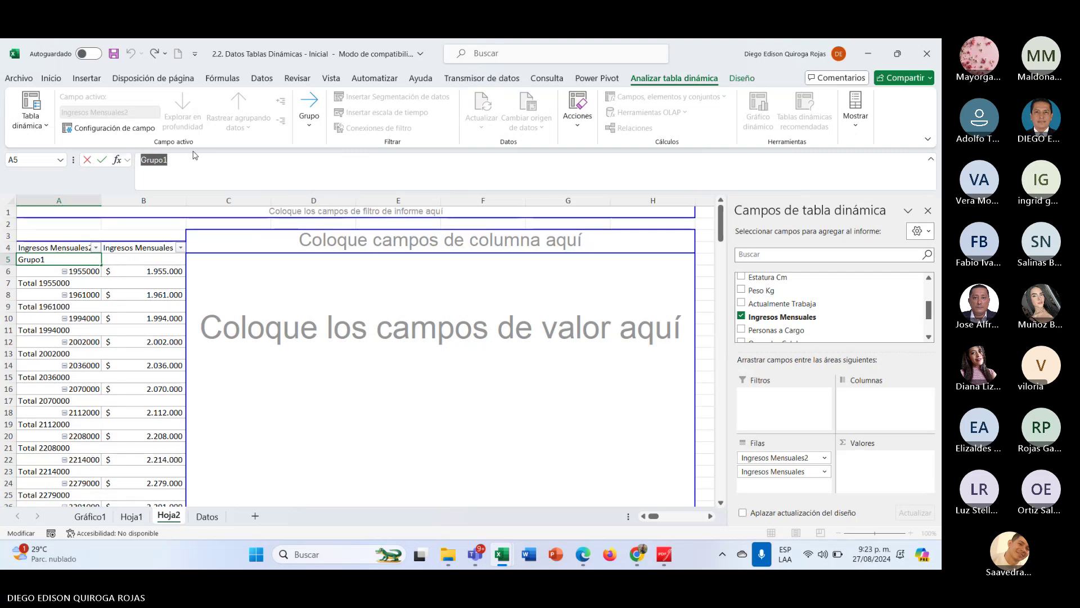
type("<")
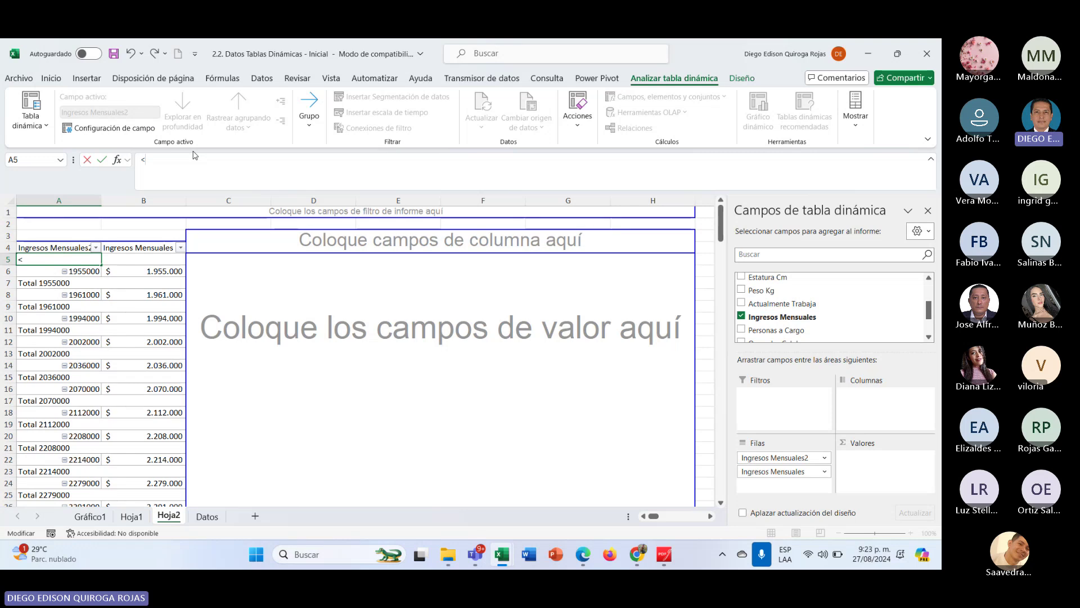
type("$")
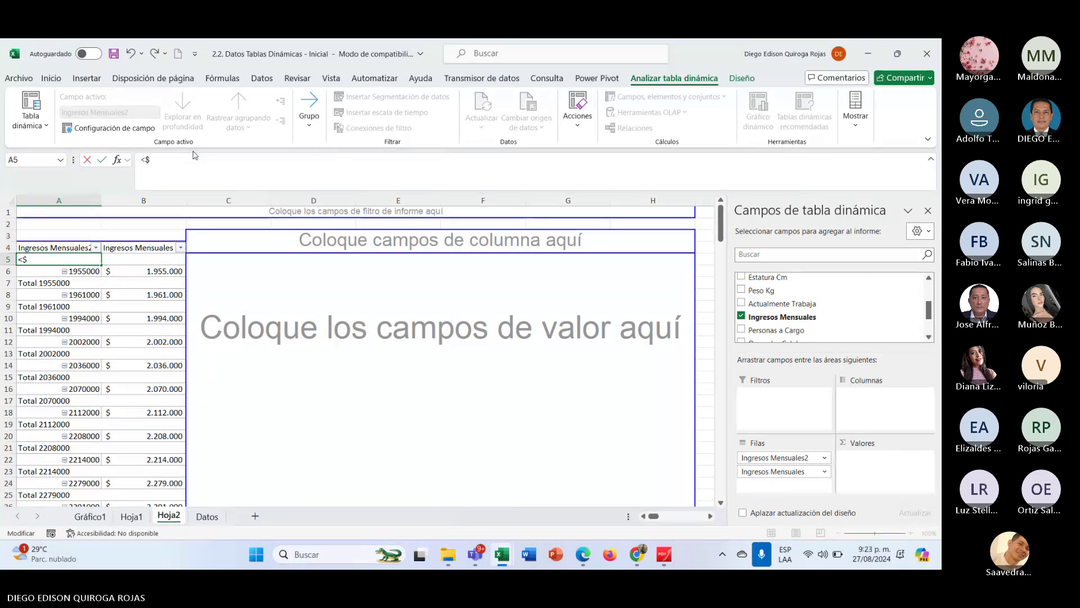
key("BackSpace")
type("=")
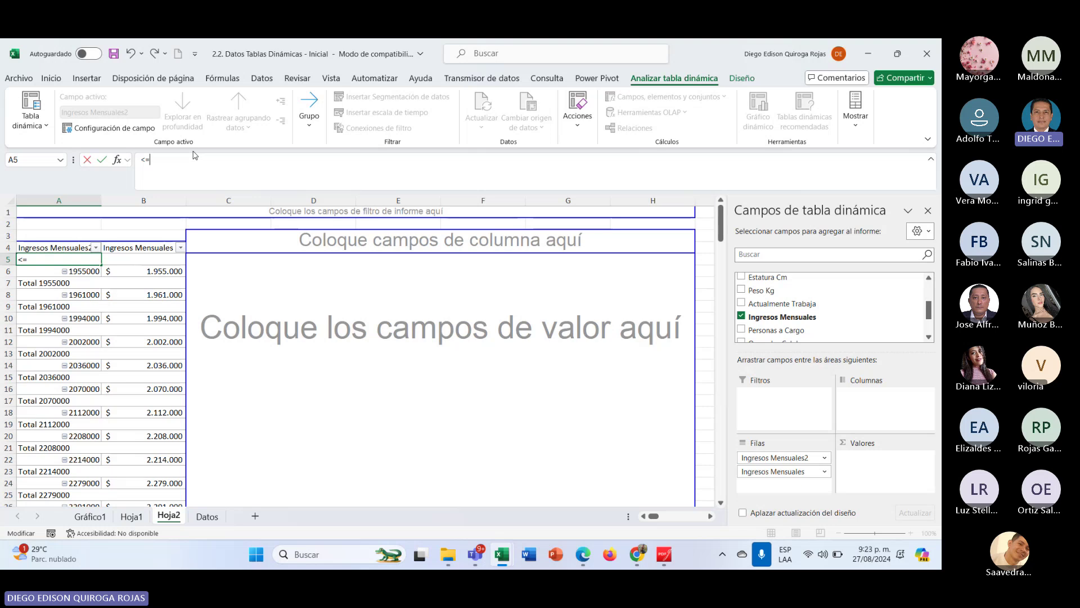
type("$")
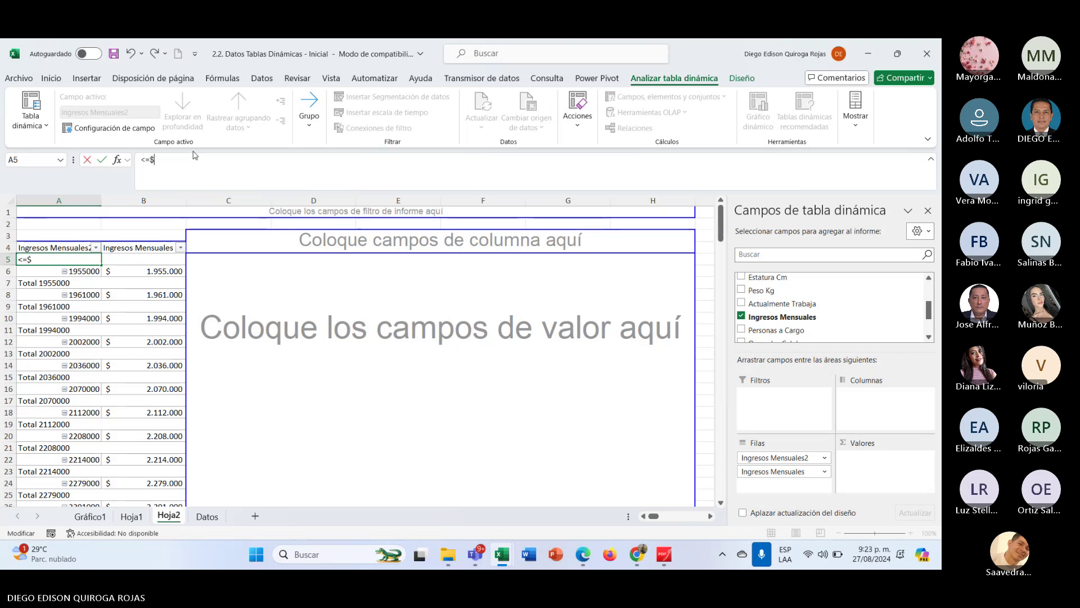
type("195")
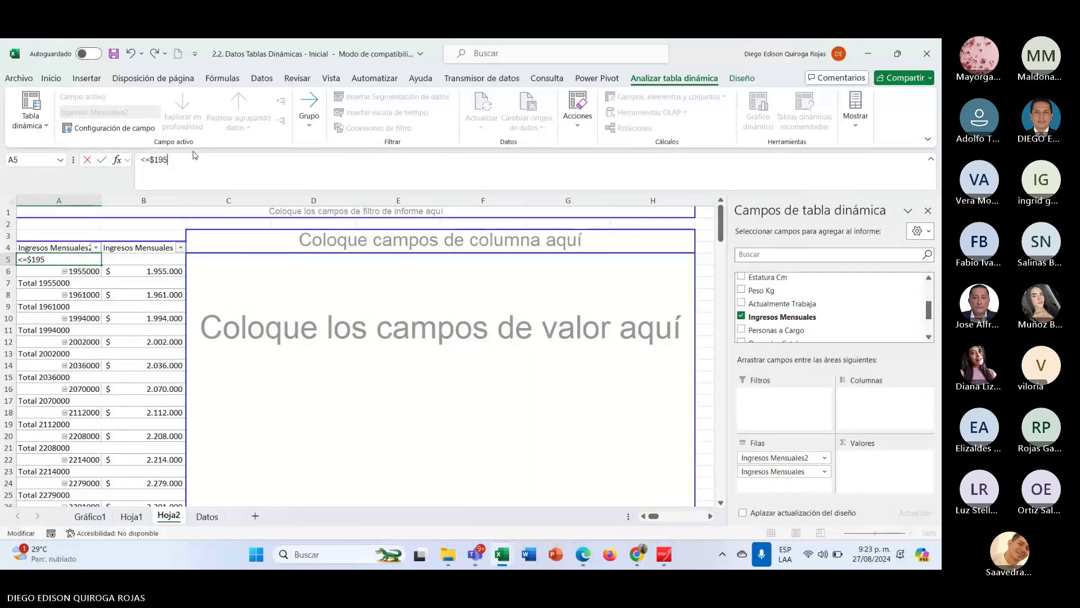
key("BackSpace")
key("BackSpace")
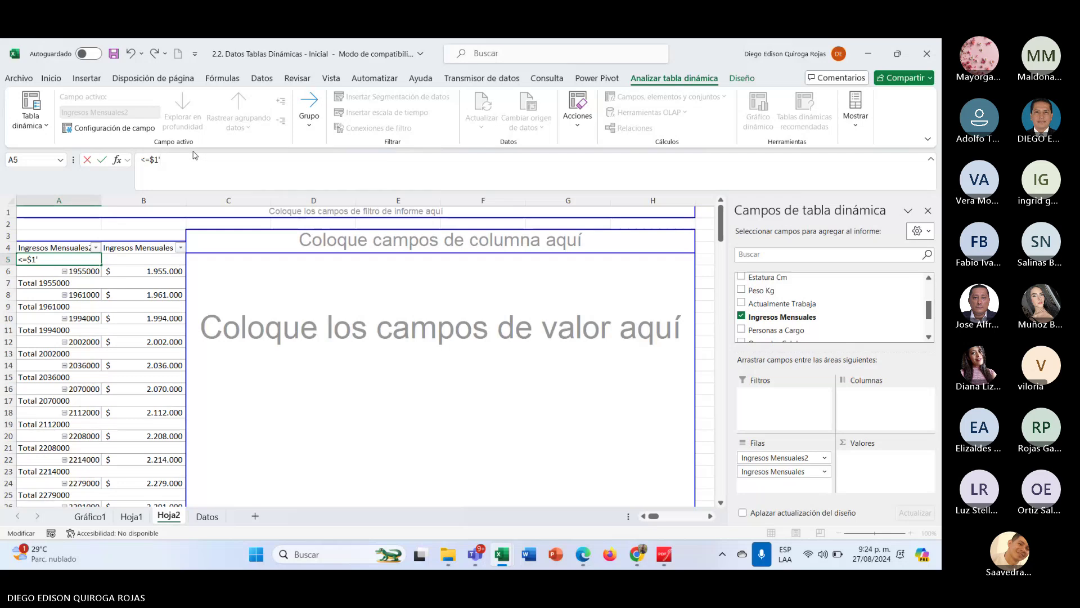
type("'950")
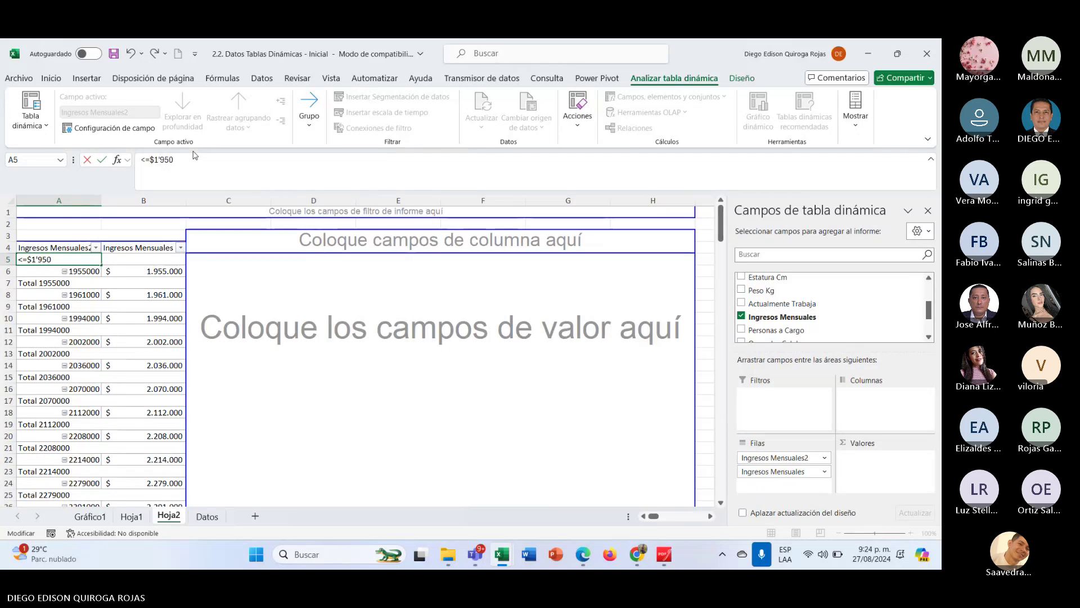
type(".000")
key("Return")
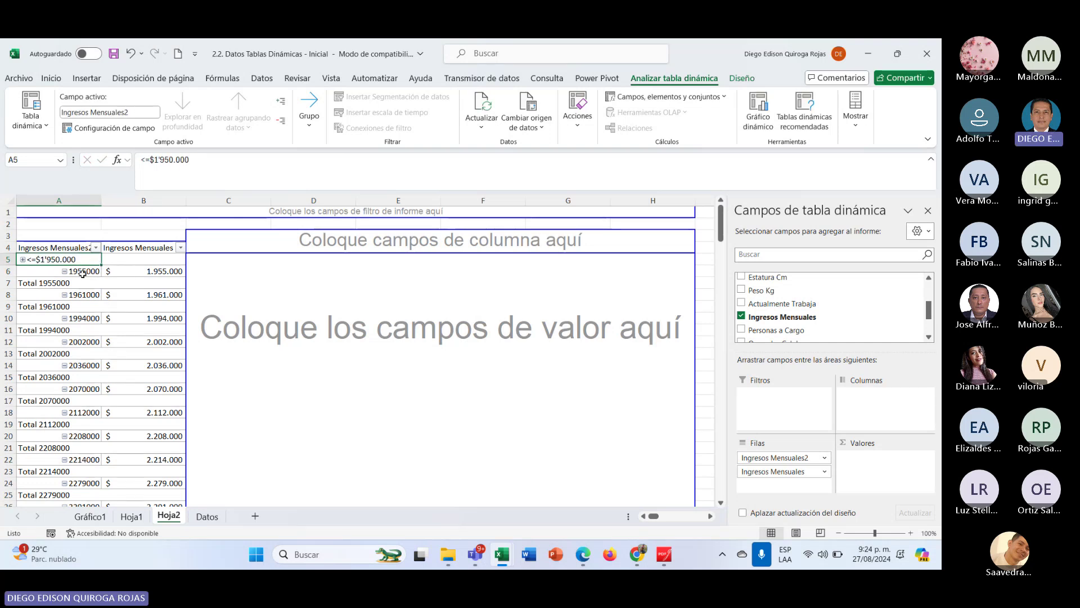
Group the remaining Ingresos Mensuales values, from $1.955.000 through $2.639.000, into a second group.
left_click_drag(129, 272, 157, 473)
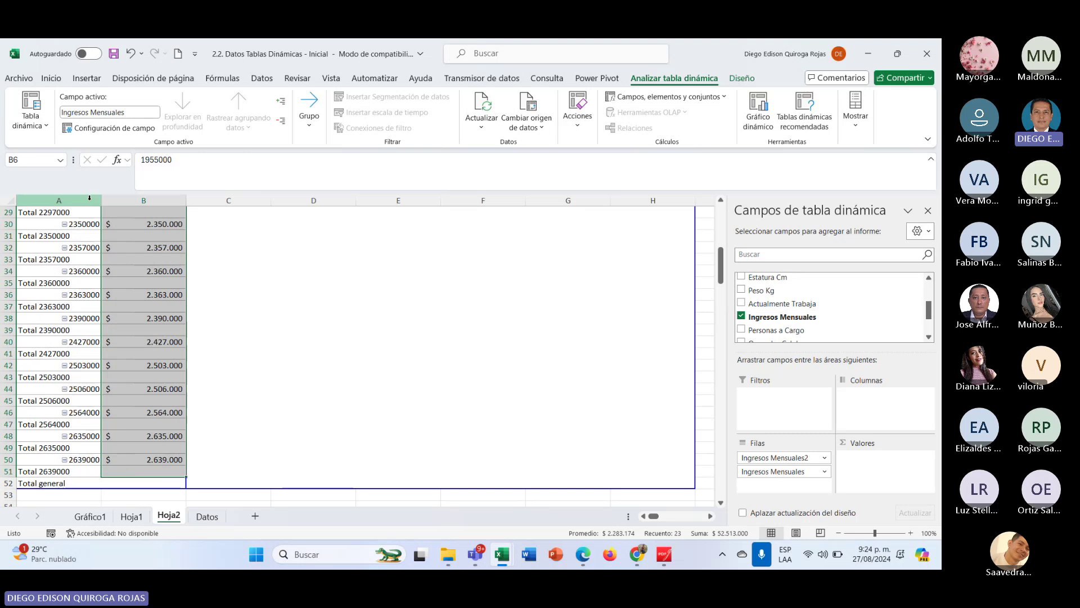
right_click(151, 261)
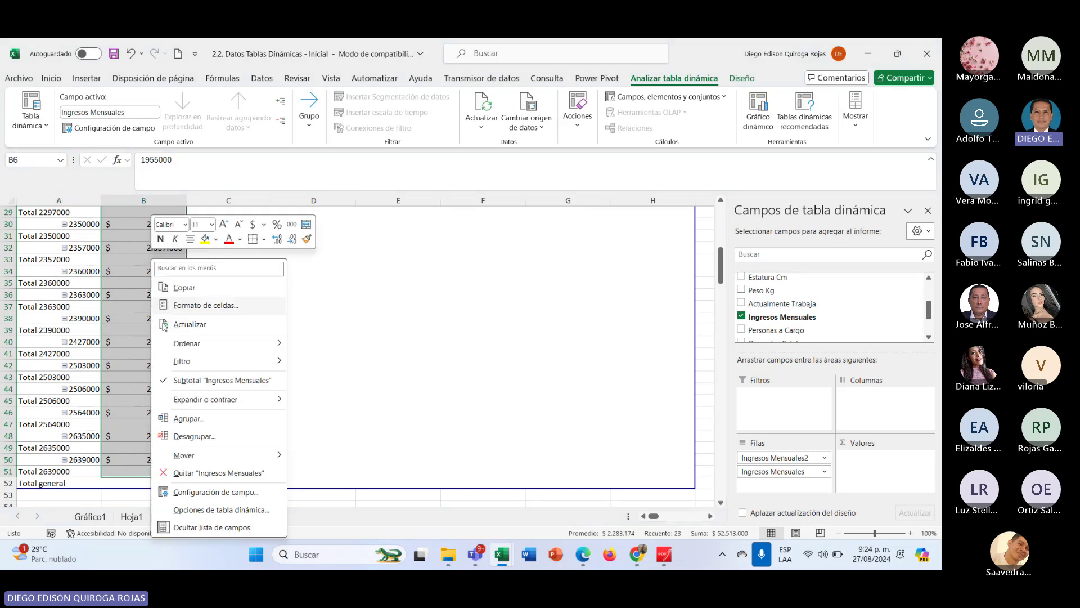
left_click(181, 420)
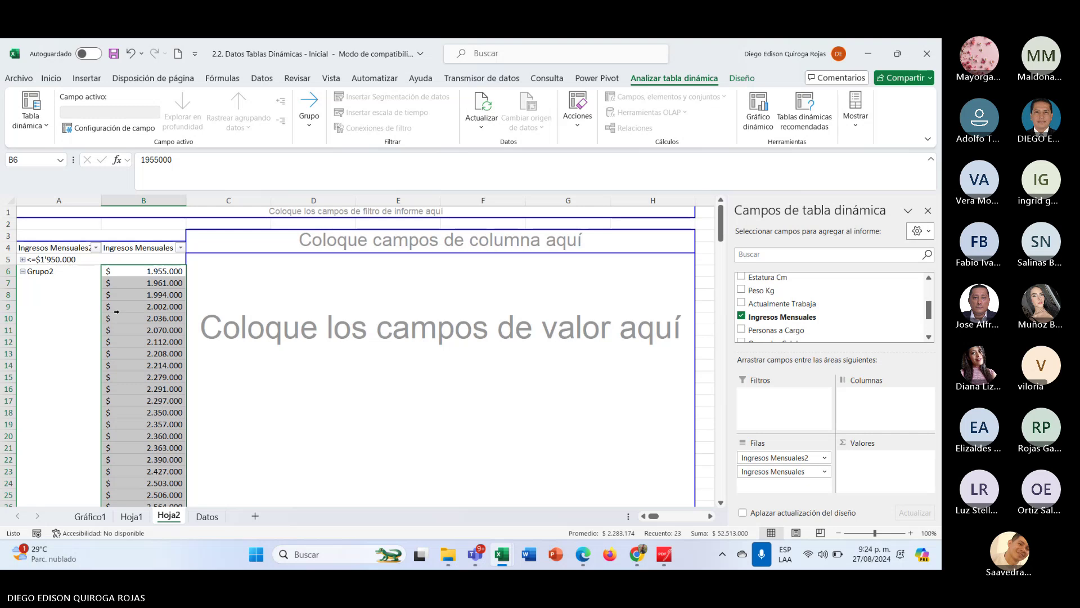
Rename the second income group in A6 as >1'950.000 and collapse it.
left_click(45, 271)
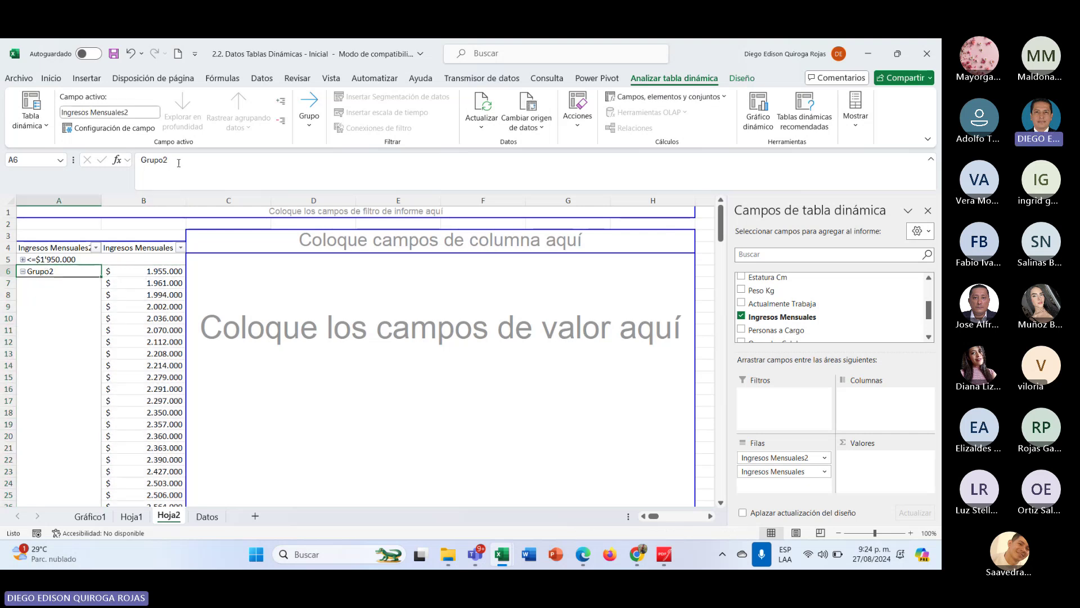
double_click(215, 155)
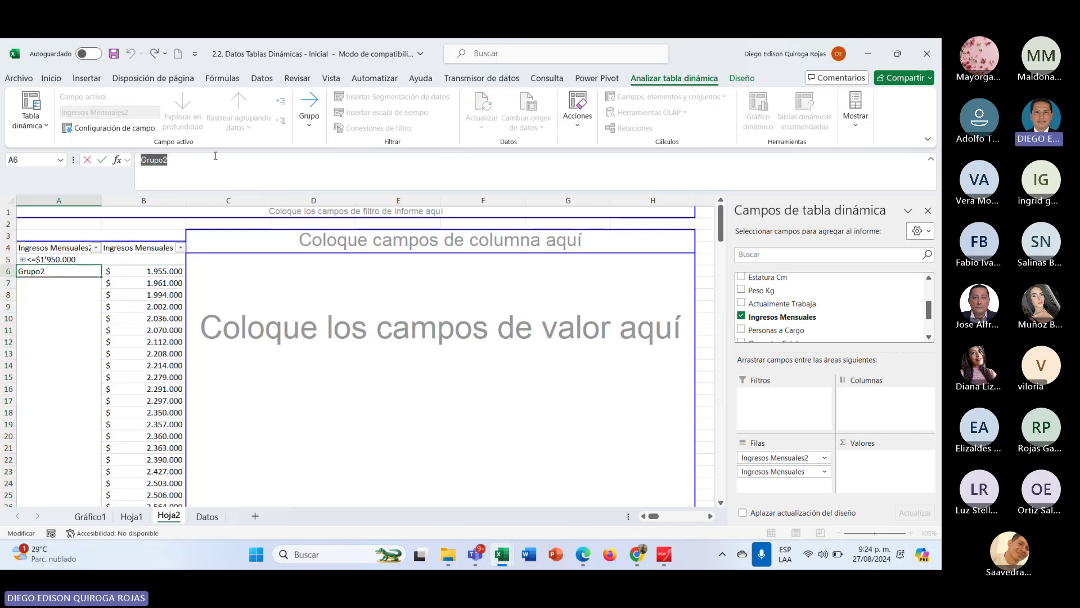
type(">")
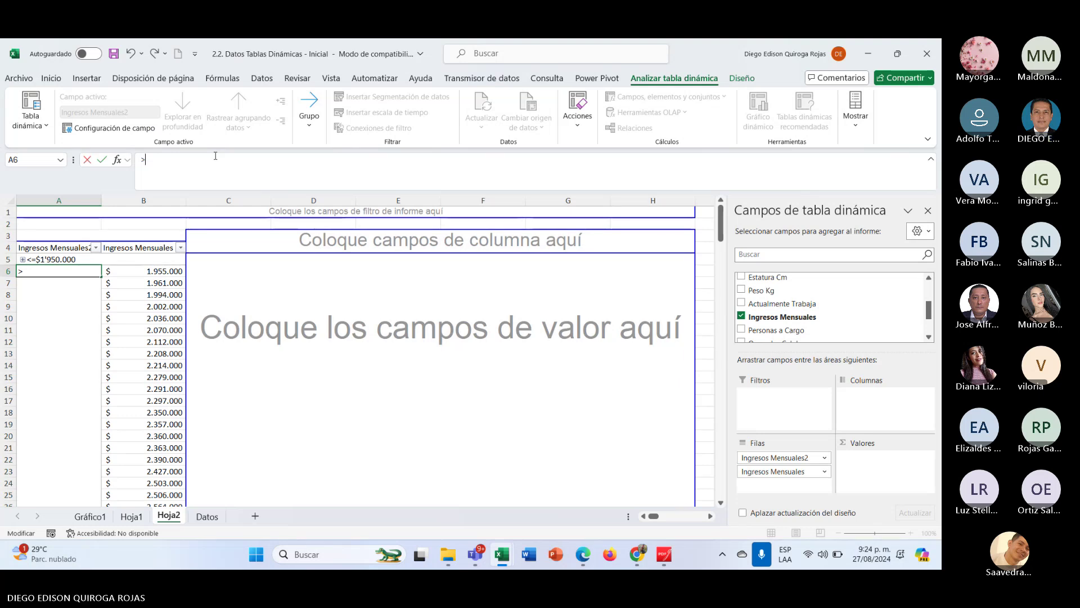
type("1")
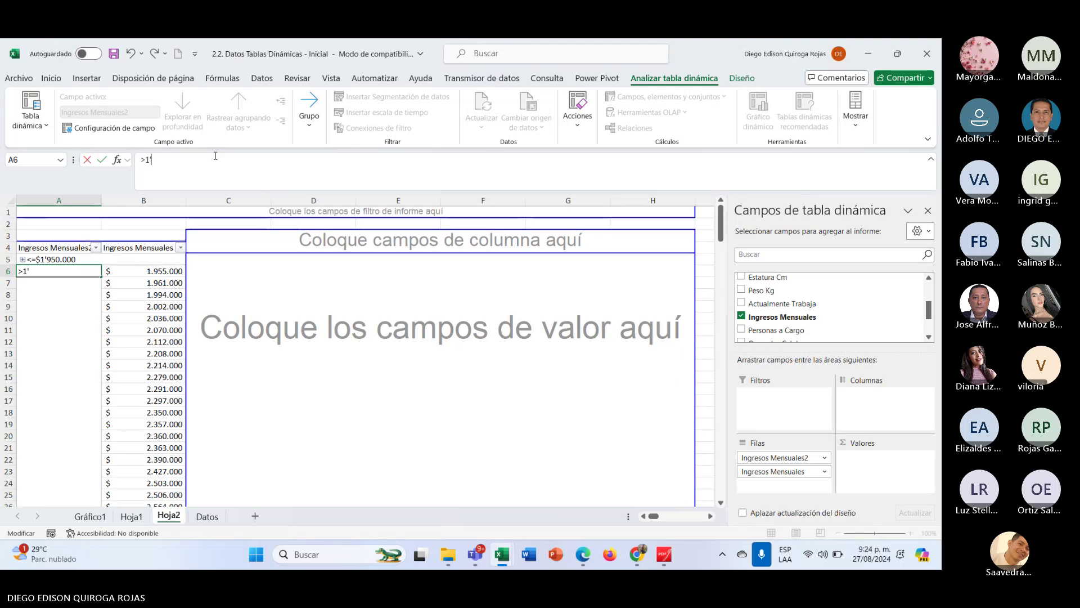
type("'950.000")
key("Return")
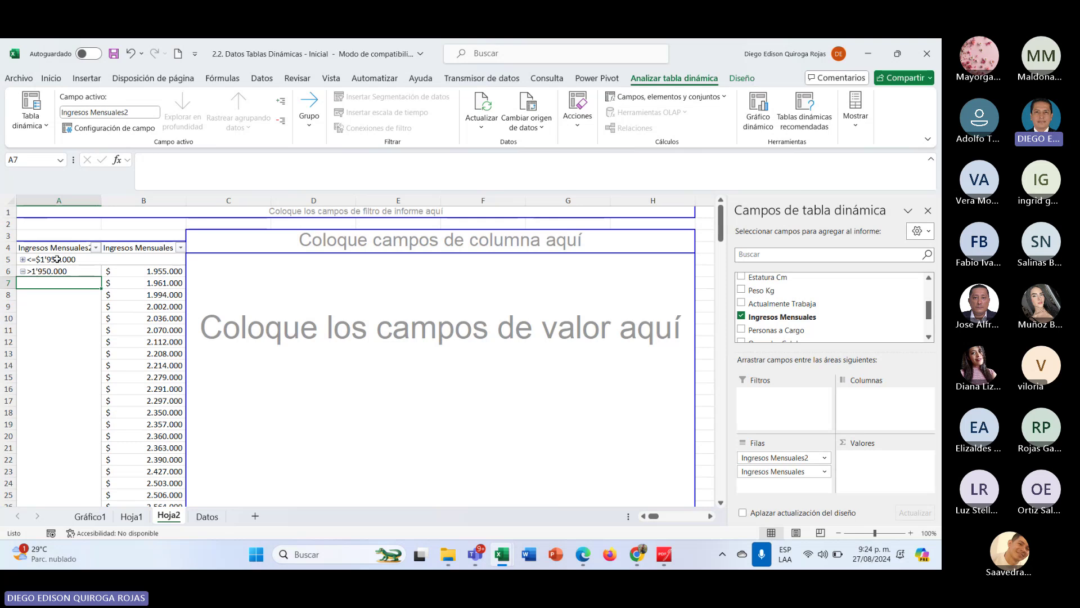
left_click(22, 271)
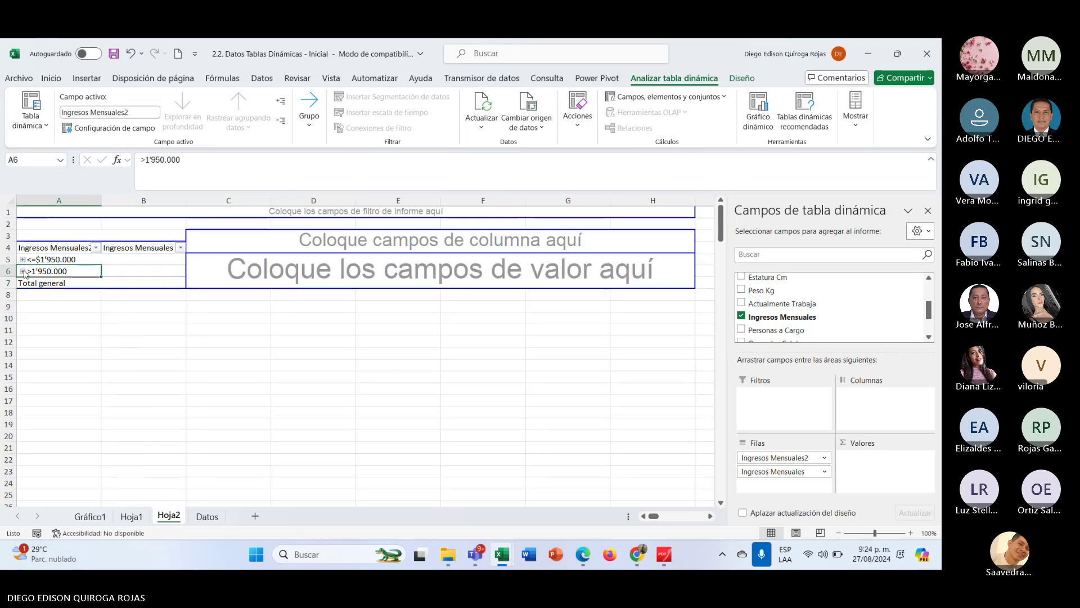
Check the question on incomes above 1,5 minimum wages in the activities PDF, and add Ingresos Mensuales to the pivot table's values in Excel.
left_click(122, 345)
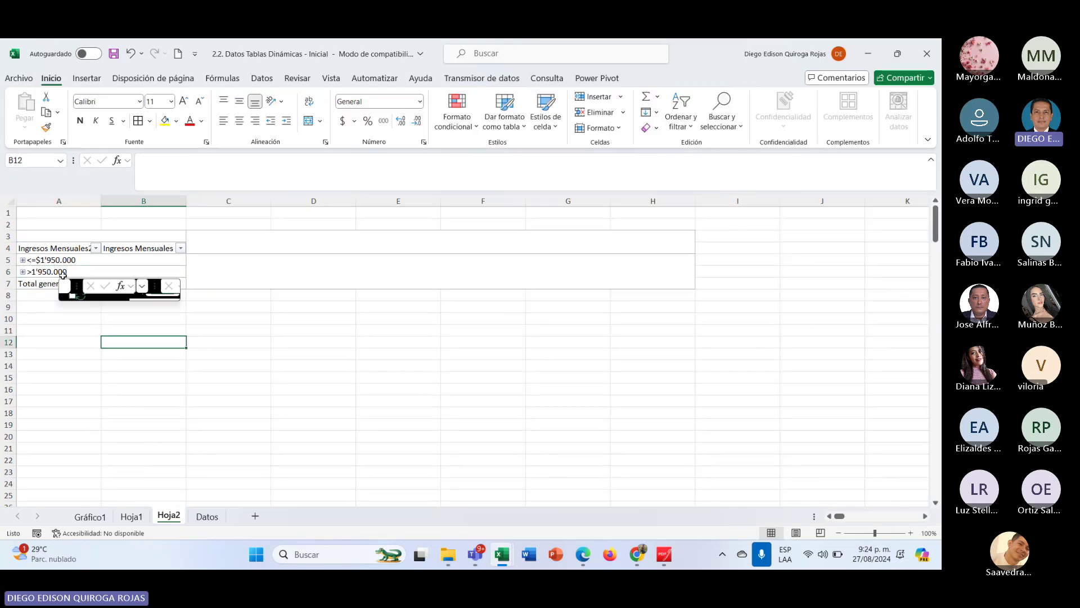
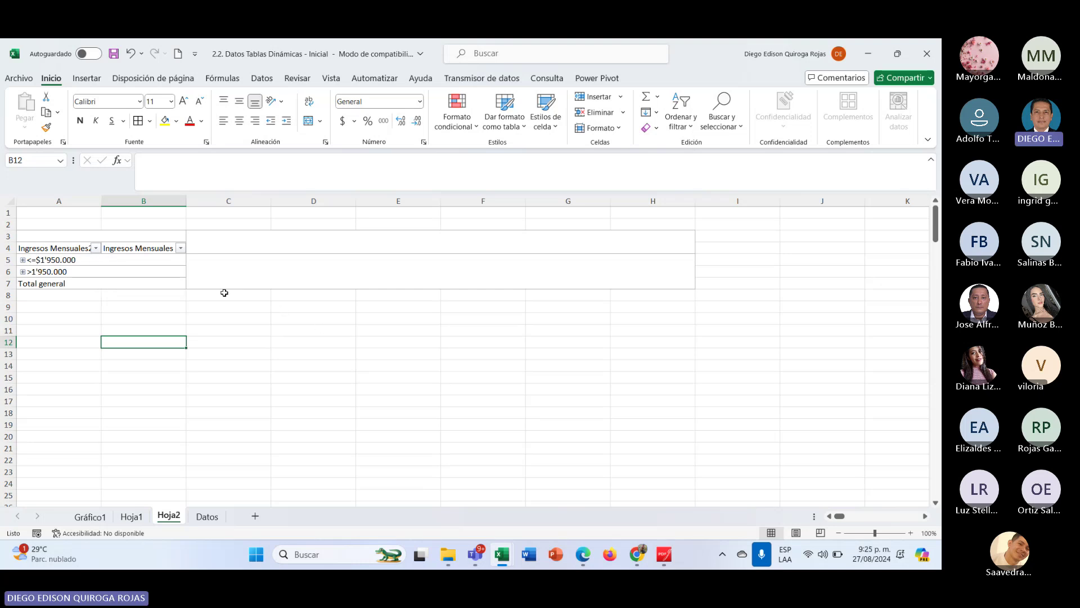
left_click(109, 271)
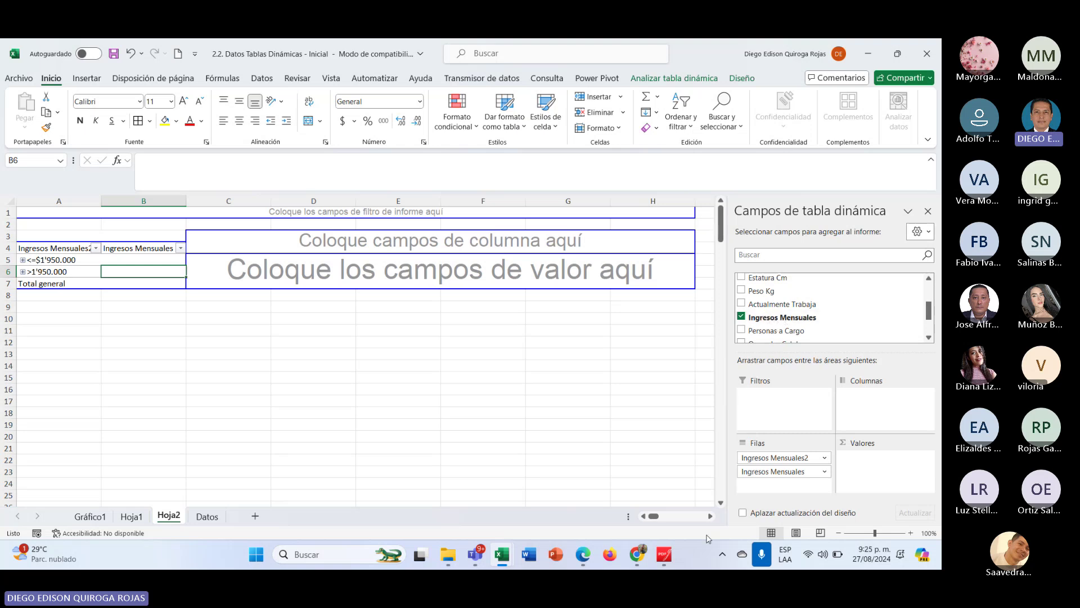
mouse_move(665, 566)
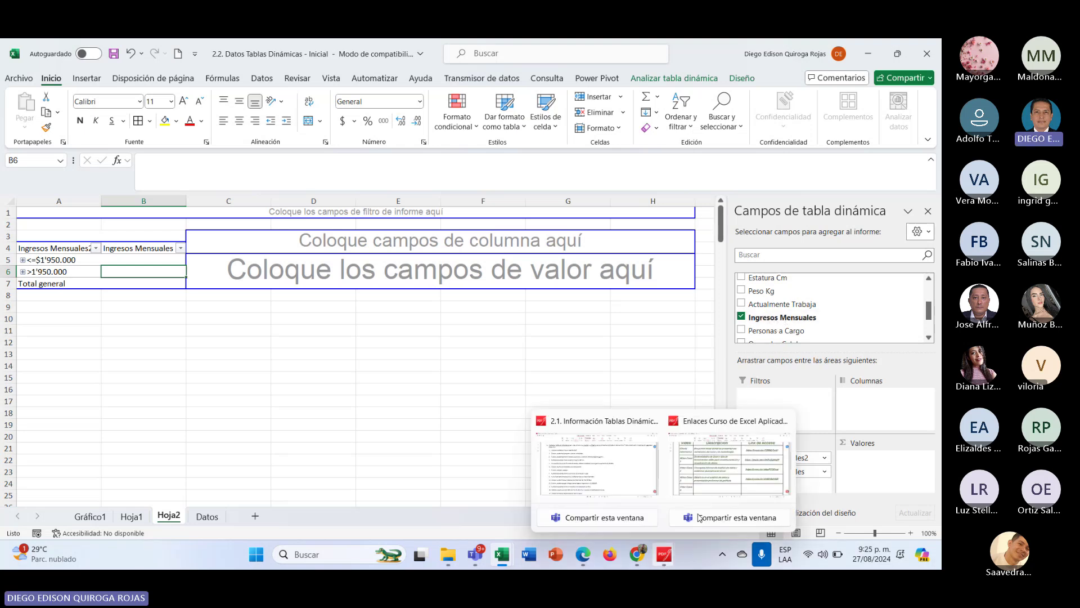
left_click(649, 481)
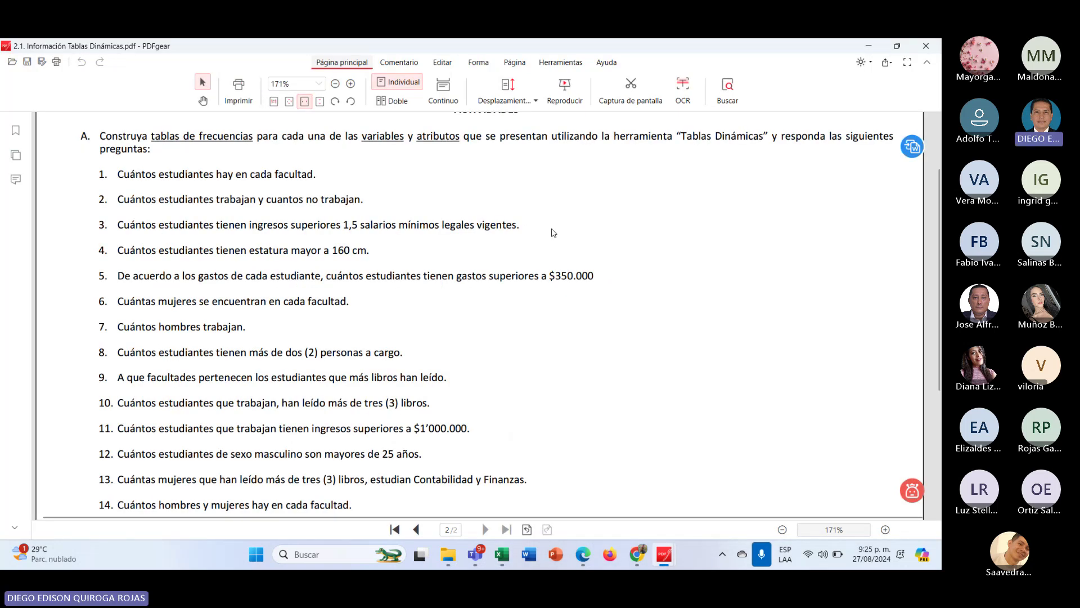
key("alt+Tab")
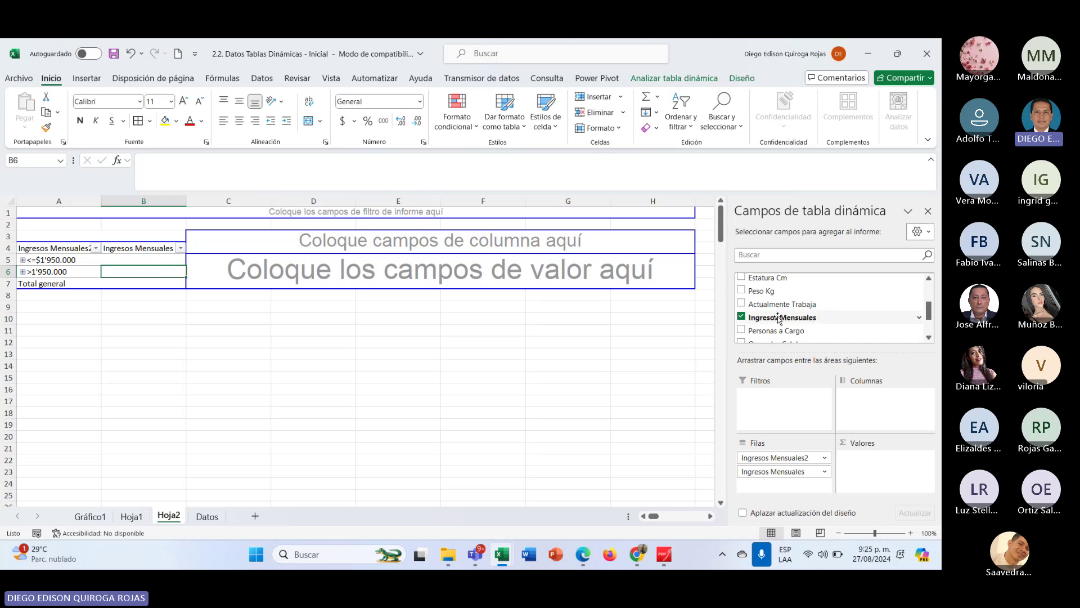
left_click_drag(778, 319, 879, 469)
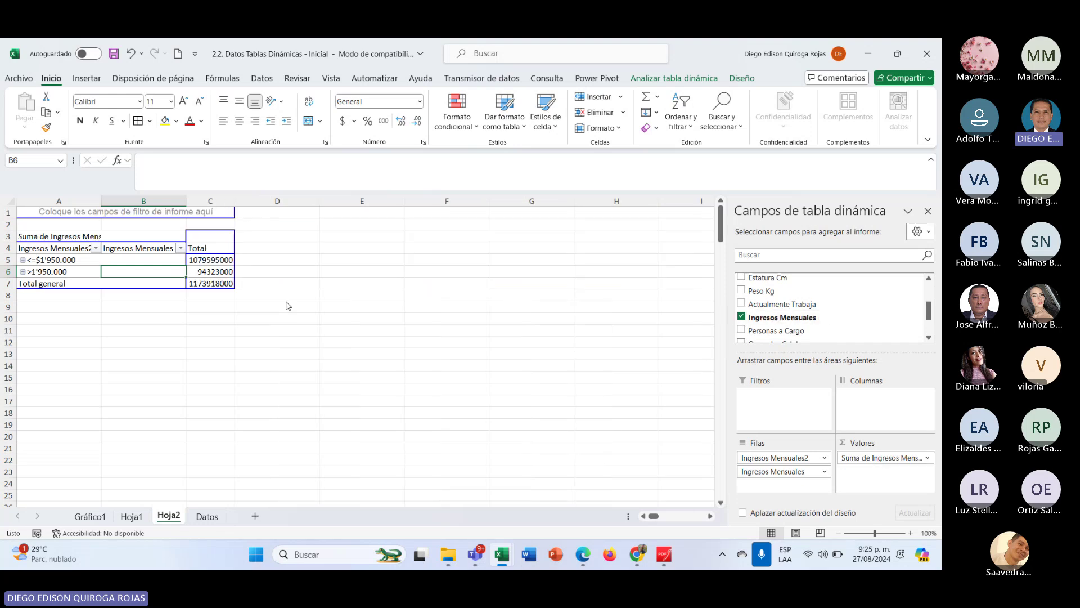
Summarize the Ingresos Mensuales value field by Recuento instead of Suma.
left_click(198, 262)
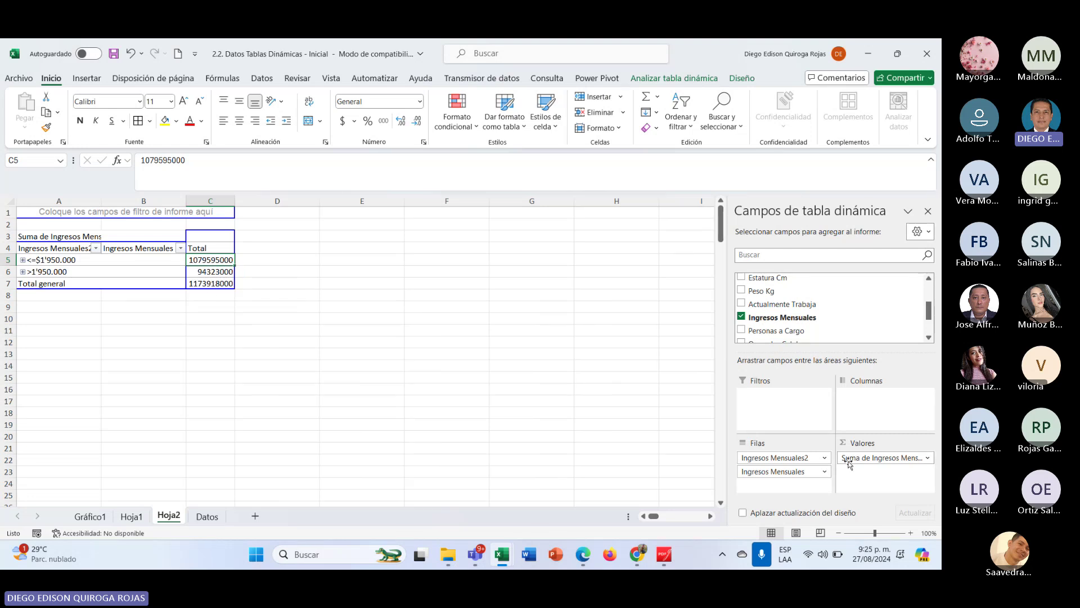
left_click(929, 458)
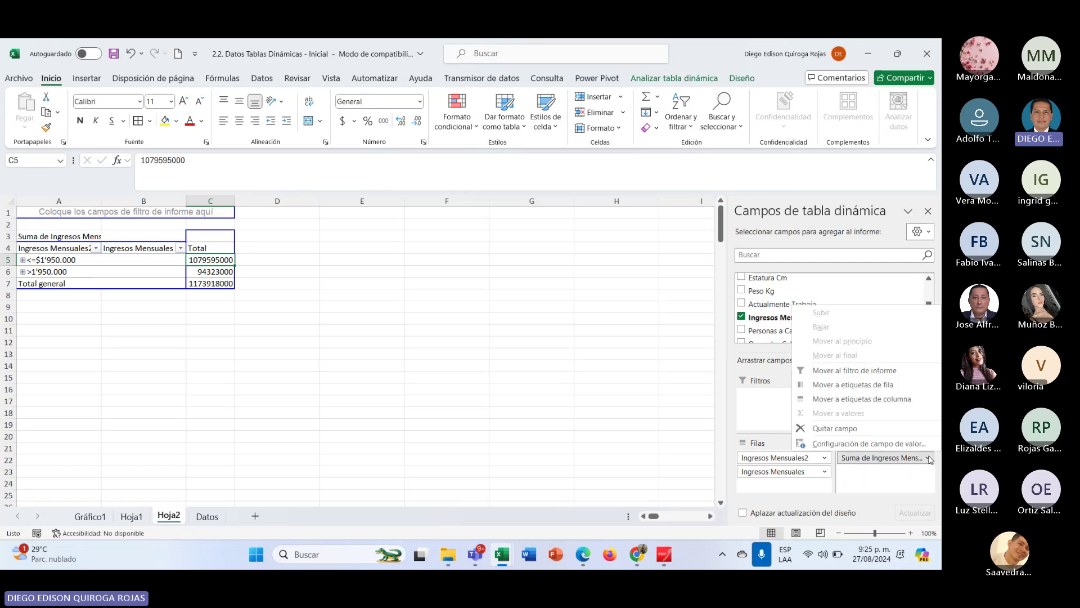
left_click(848, 444)
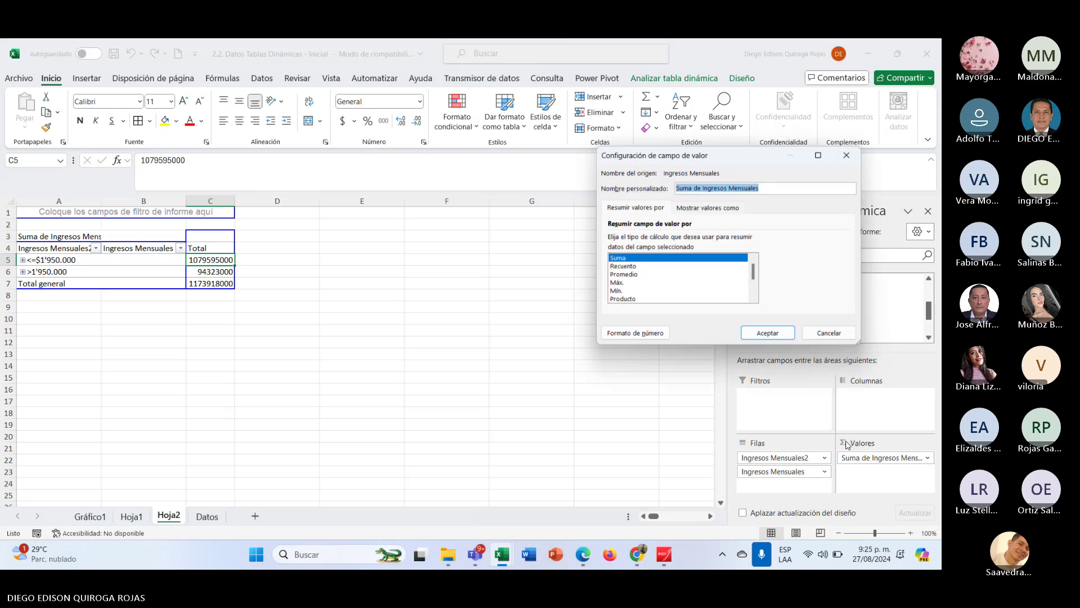
left_click(622, 268)
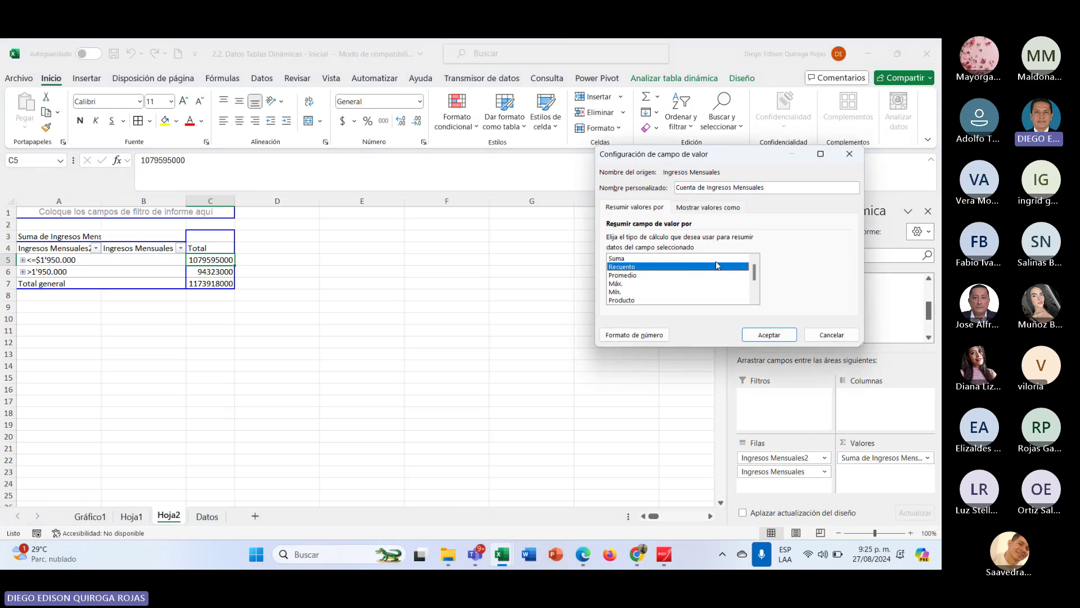
left_click(769, 334)
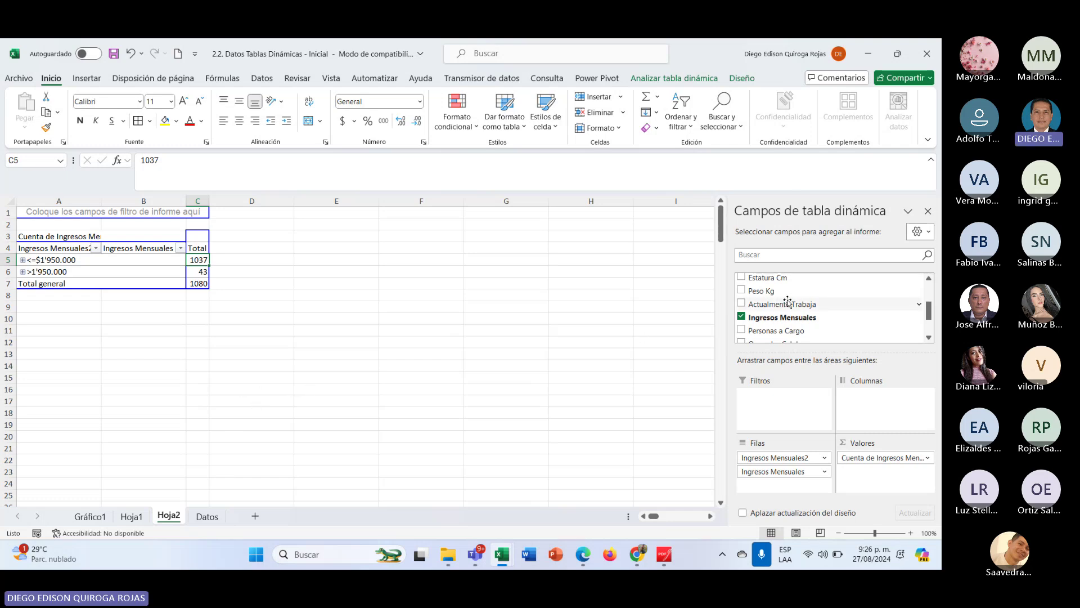
Add Facultad as the column field of the income pivot table.
scroll(788, 302, "up", 2)
scroll(779, 295, "up", 2)
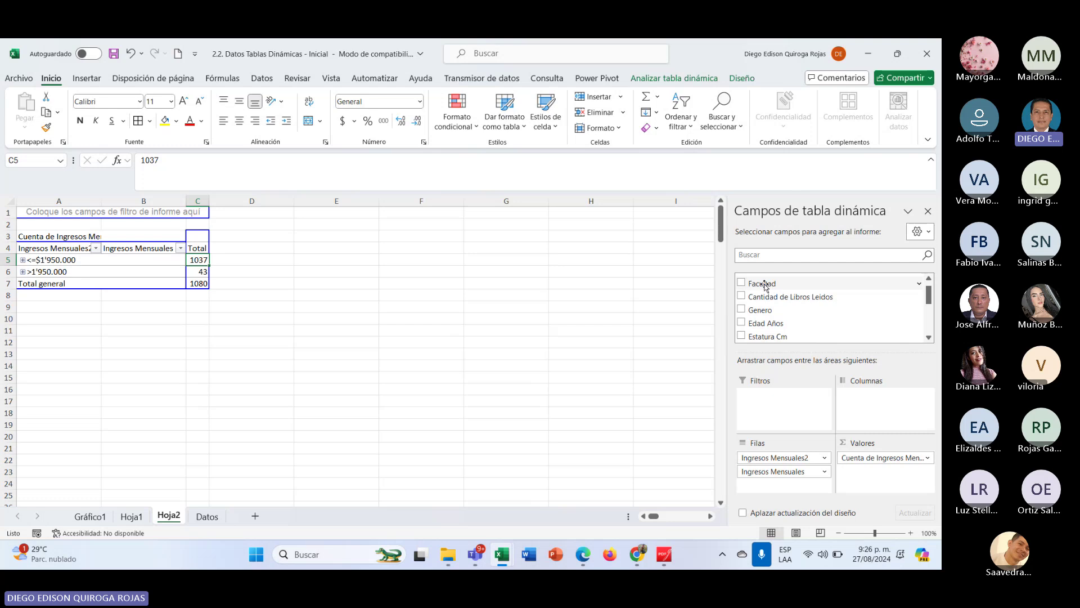
left_click_drag(768, 285, 891, 414)
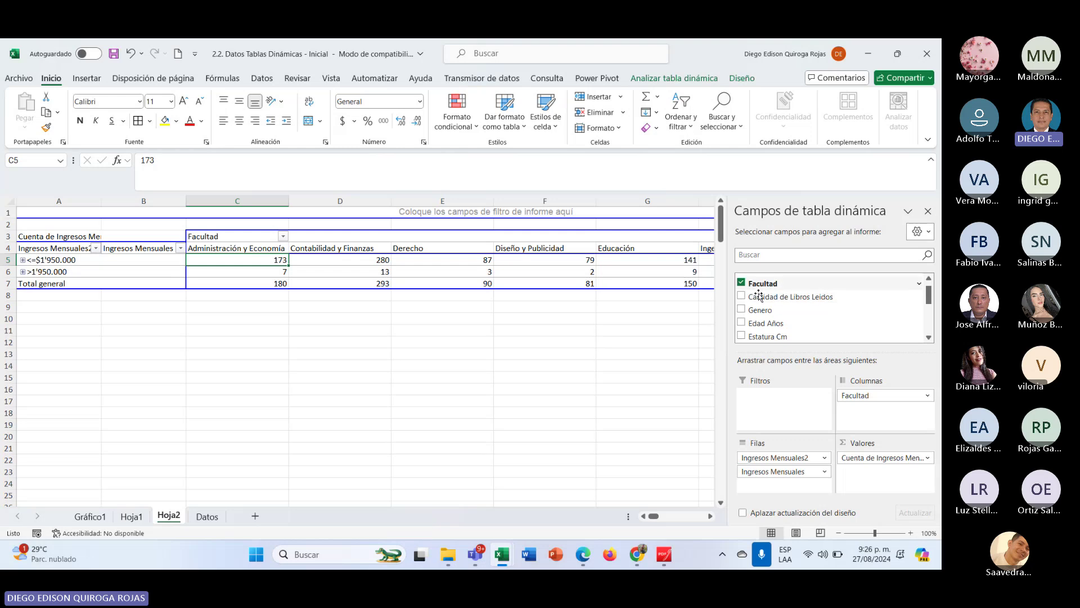
Try Genero as a second column field and as a row field, and remove it from the pivot table.
mouse_move(760, 311)
left_mouse_down()
mouse_move(824, 385)
mouse_move(900, 417)
mouse_move(895, 410)
left_mouse_up()
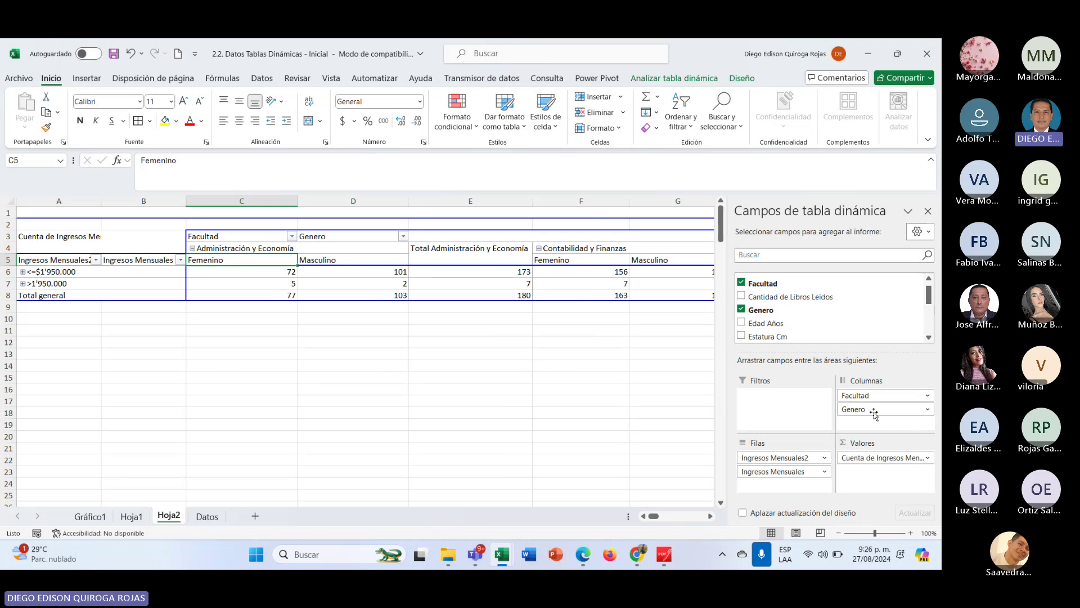
left_click_drag(874, 411, 780, 482)
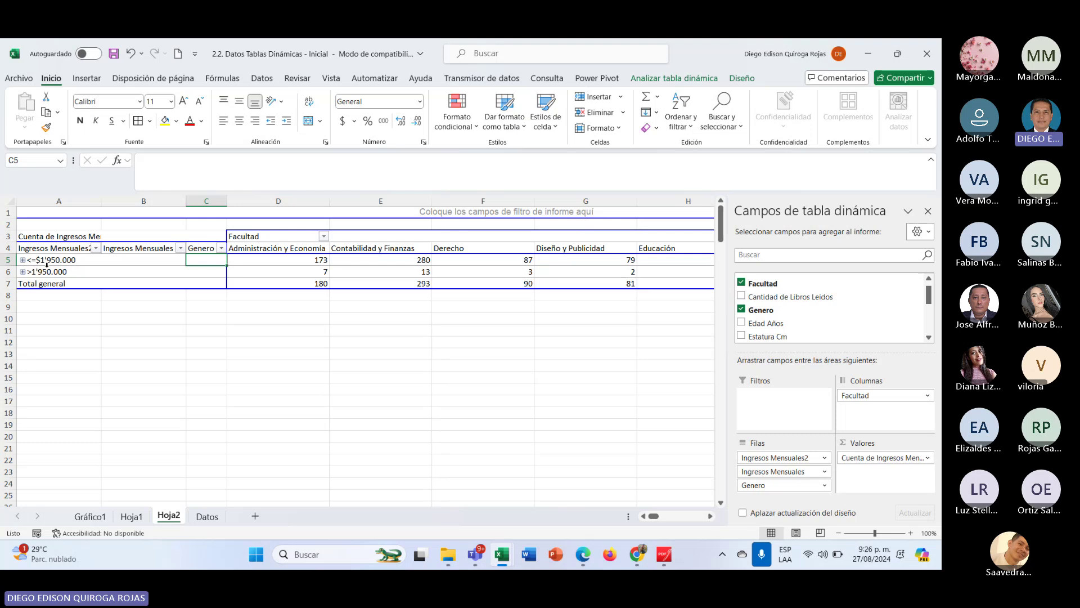
left_click(221, 249)
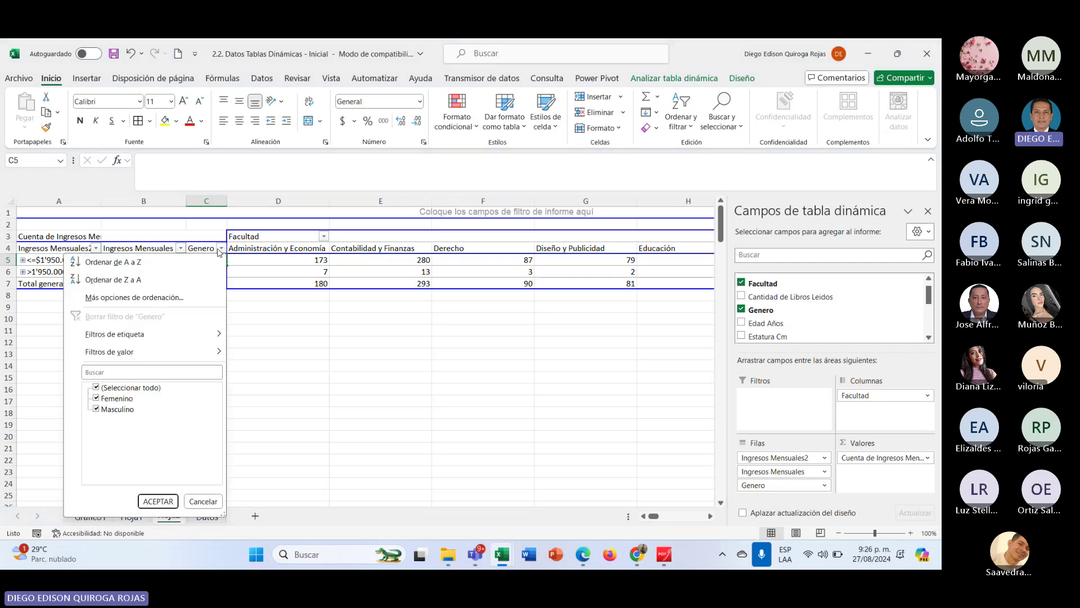
key("Escape")
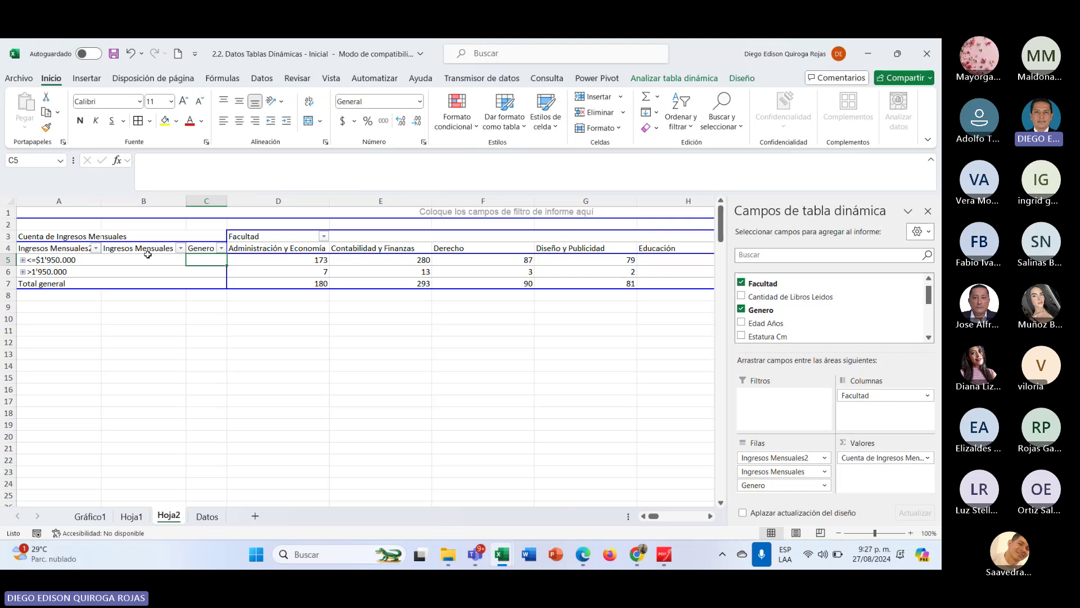
left_click_drag(776, 485, 806, 322)
left_click(466, 366)
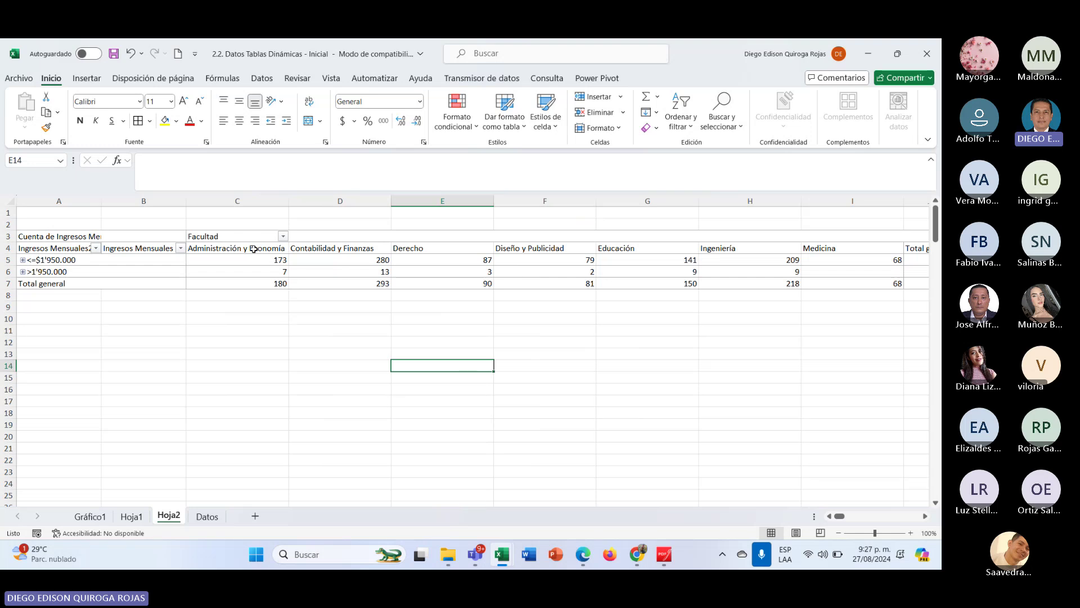
Wrap, bold and vertically center the faculty headings in row 4, from Administración y Economía through Total general.
left_click_drag(251, 250, 837, 253)
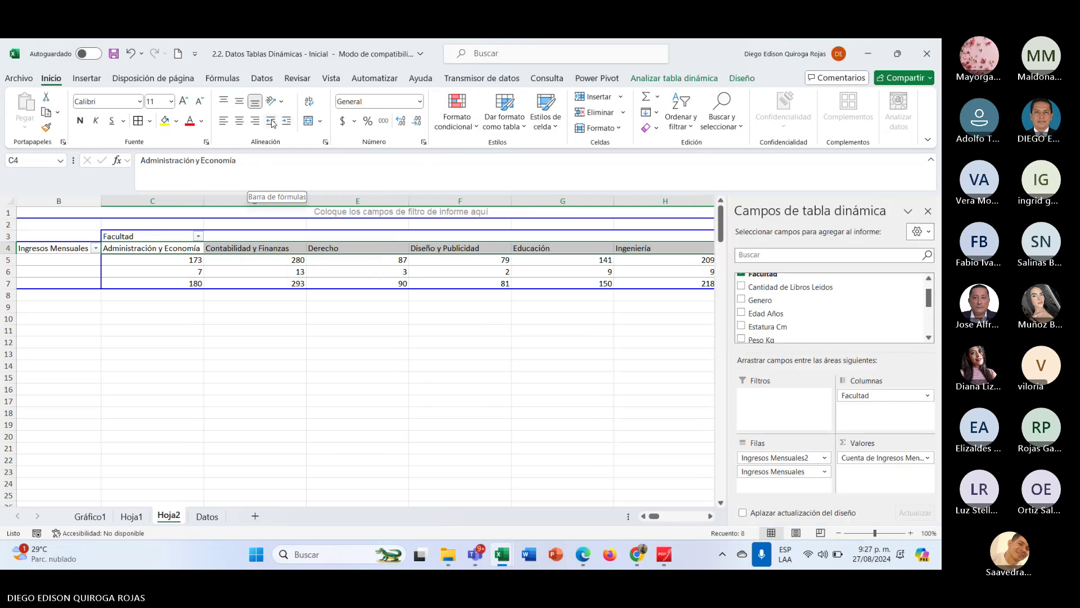
left_click(310, 103)
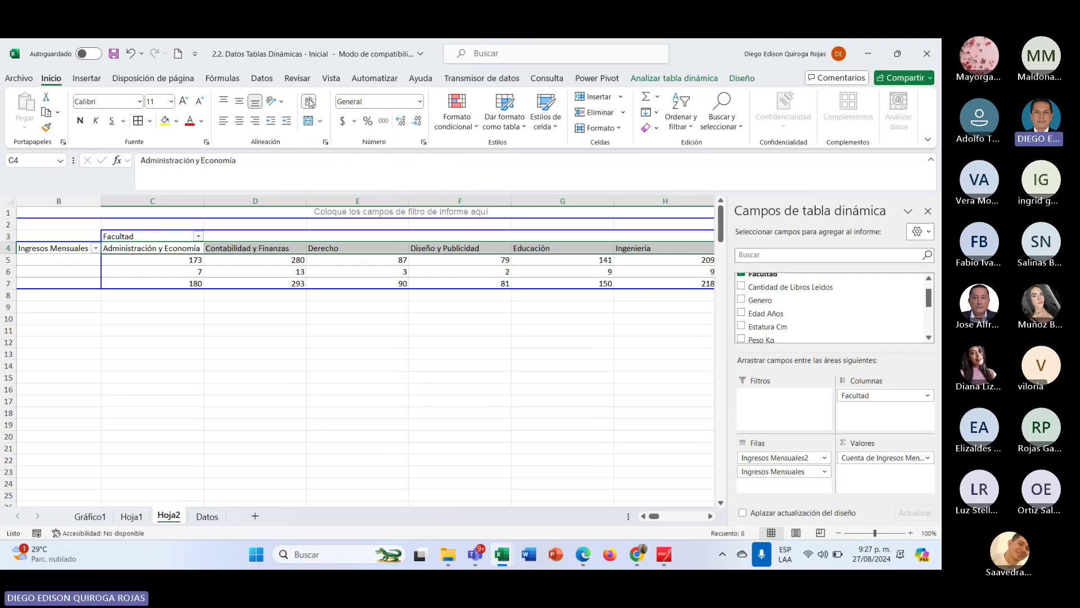
key("ctrl+n")
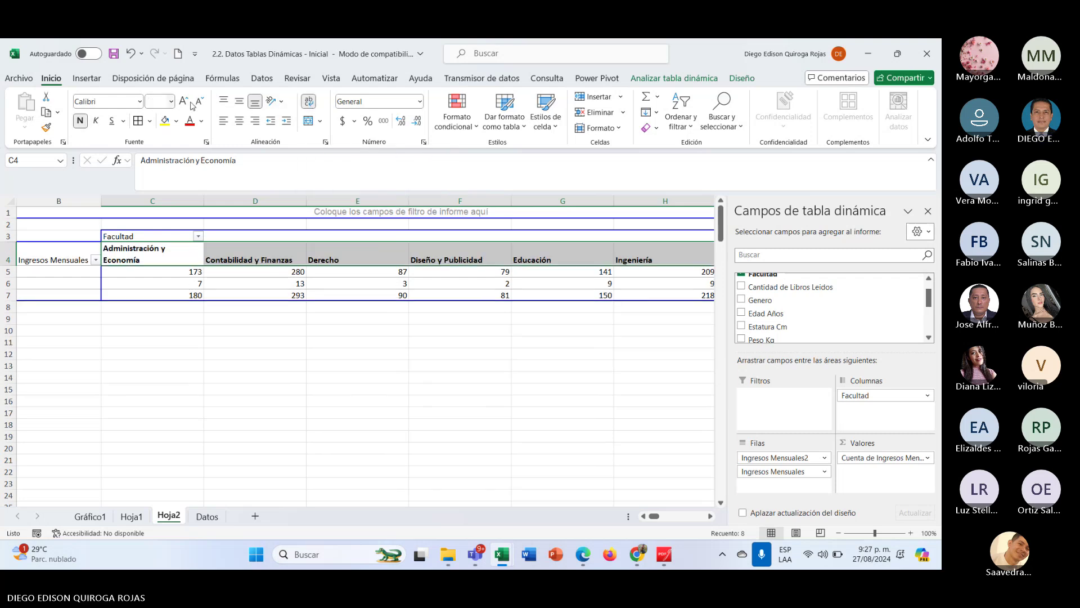
left_click(239, 101)
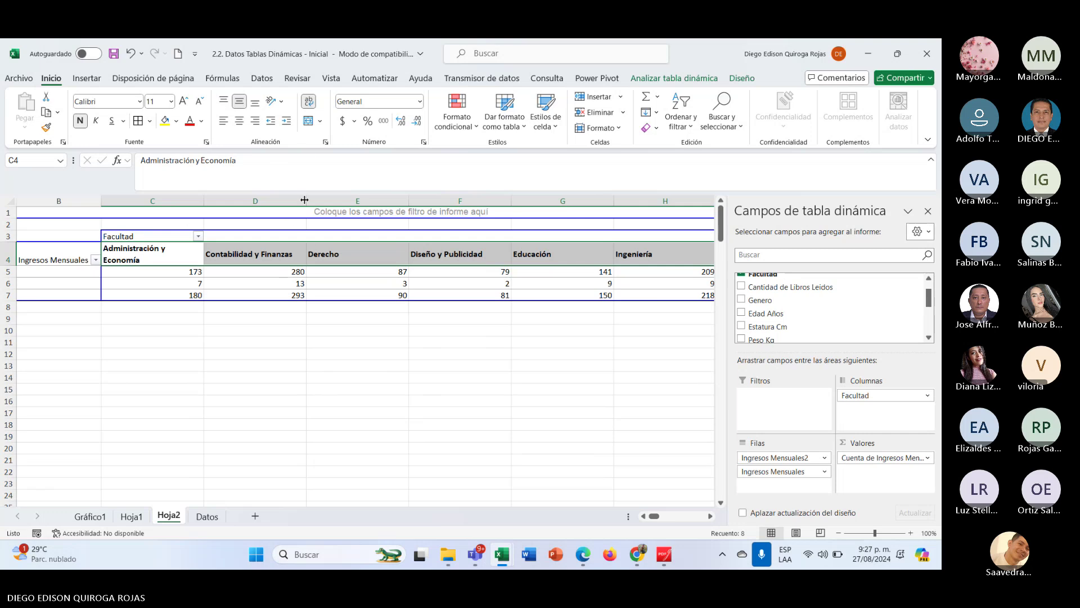
Give columns C through J a uniform width, trying 11 first and settling on 13.
left_click_drag(305, 200, 263, 200)
left_click_drag(169, 199, 624, 231)
right_click(515, 200)
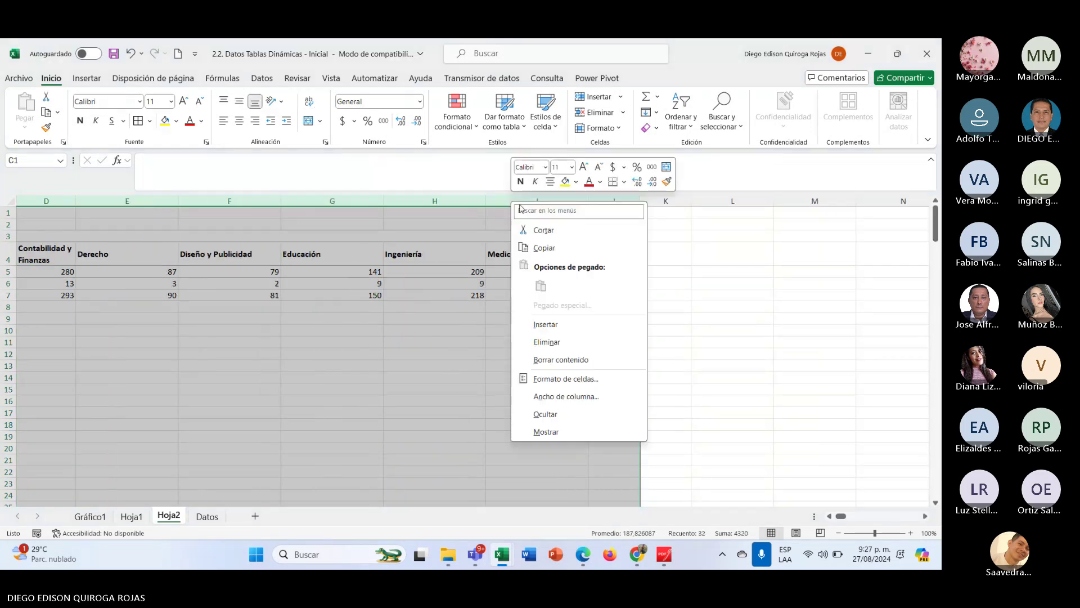
left_click(553, 394)
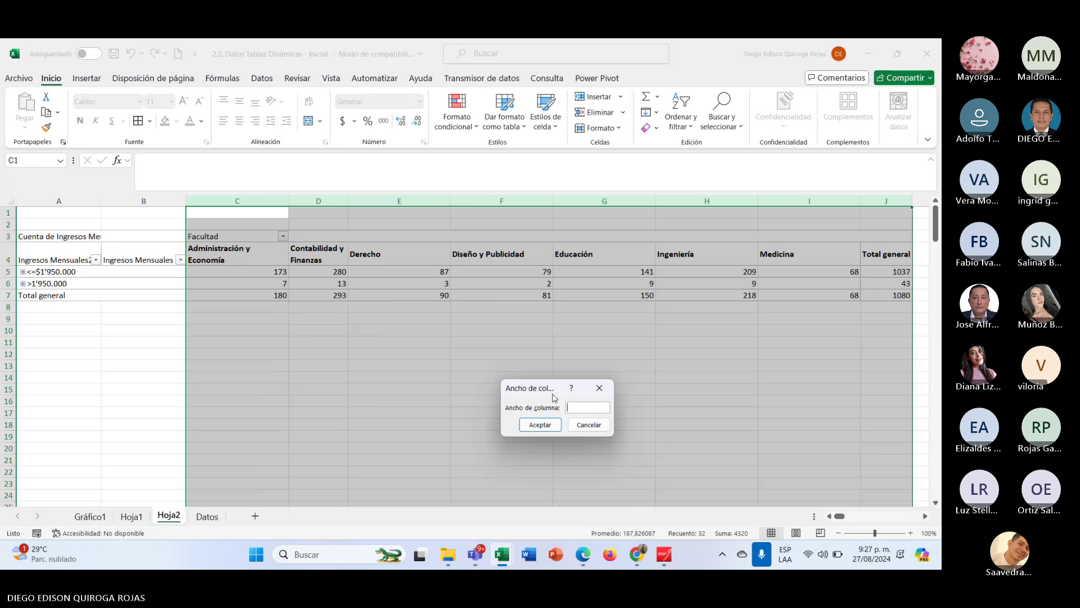
type("11")
key("Return")
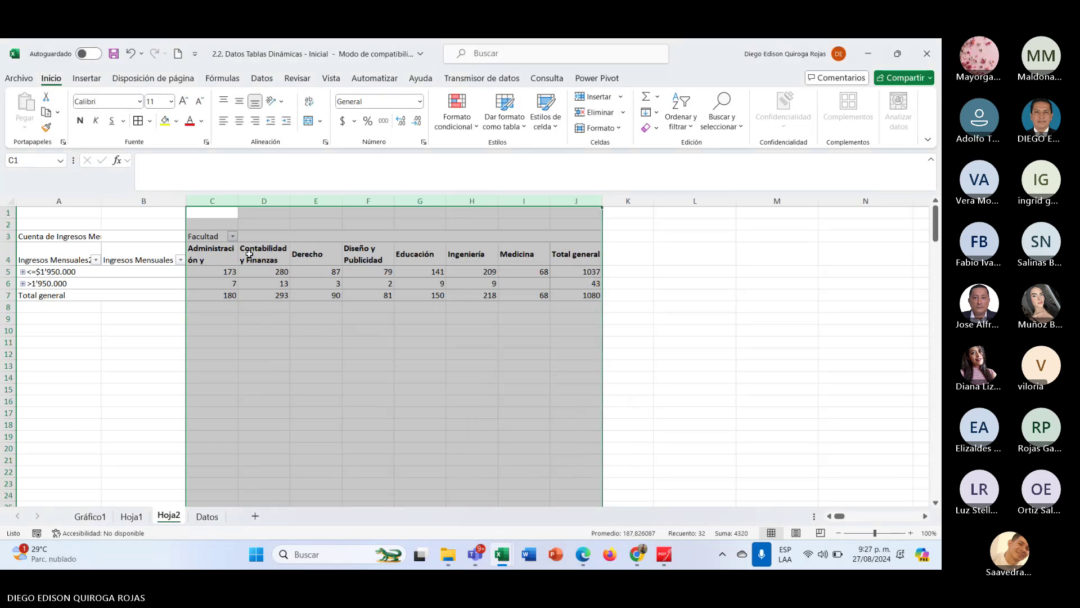
right_click(270, 201)
left_click(349, 399)
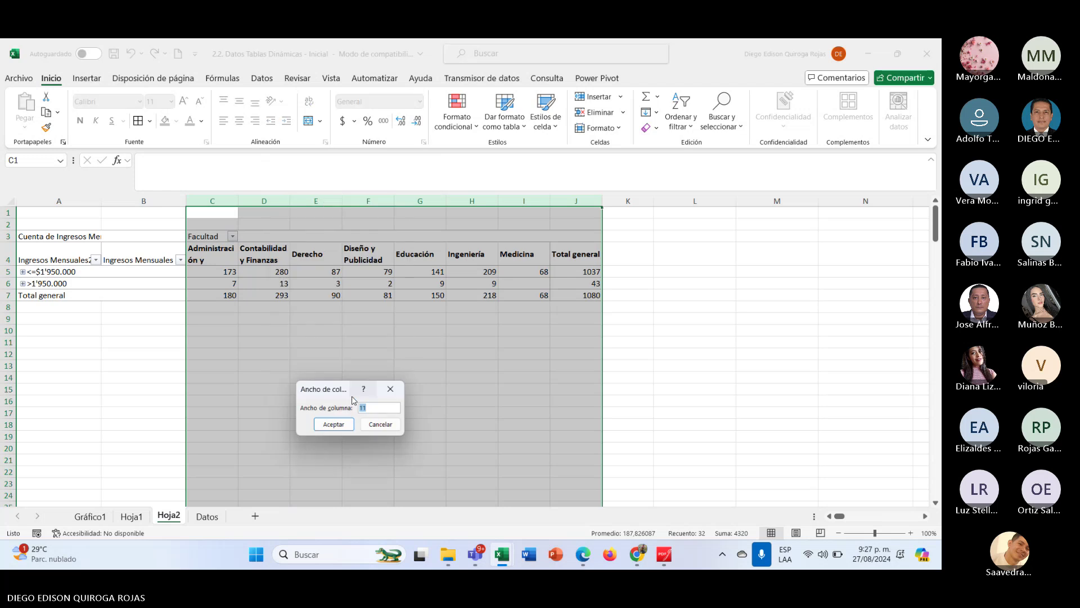
type("1")
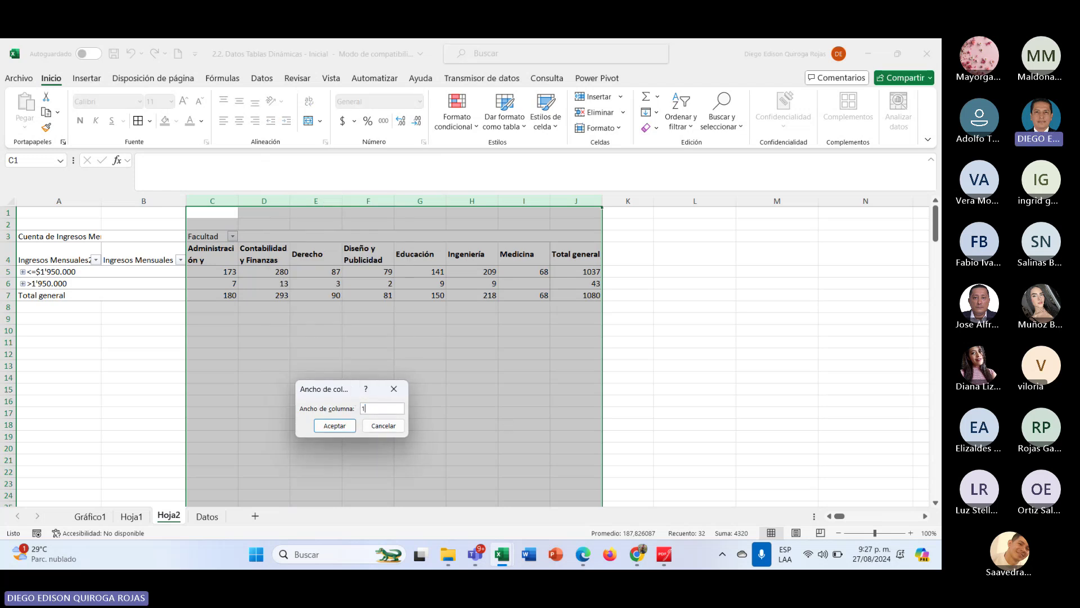
type("3")
key("Return")
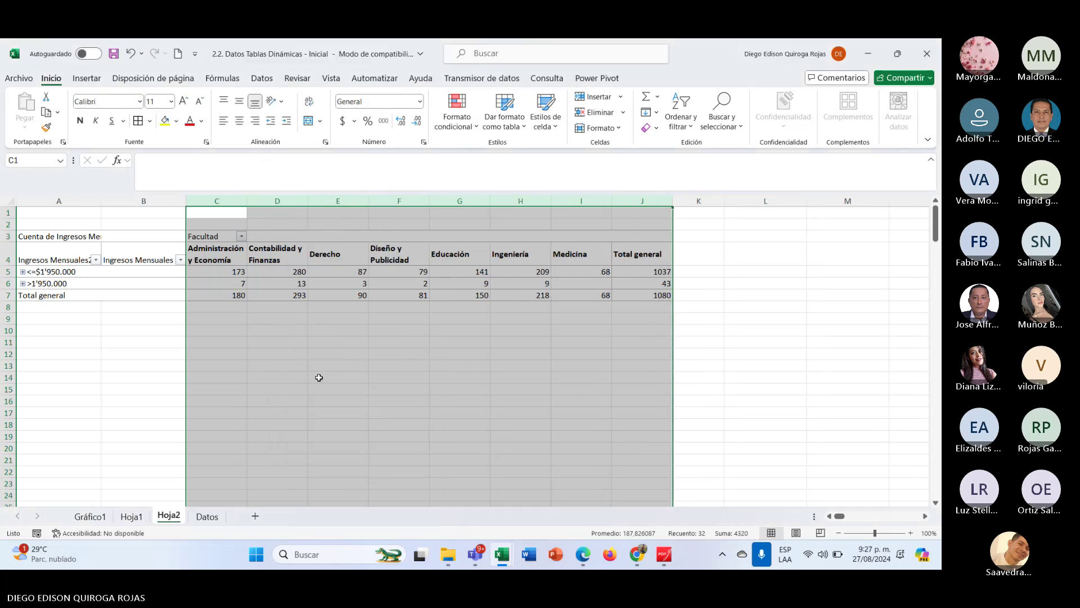
Center the faculty headings in row 4 and the counts in C5:J7 horizontally.
left_click_drag(214, 257, 642, 251)
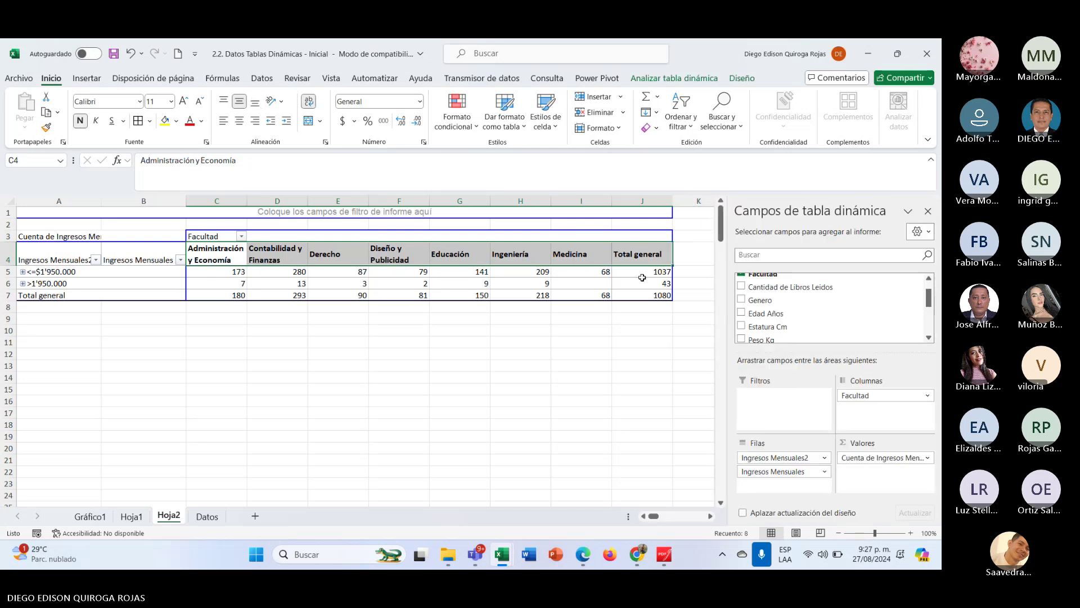
left_click(239, 121)
left_click(222, 353)
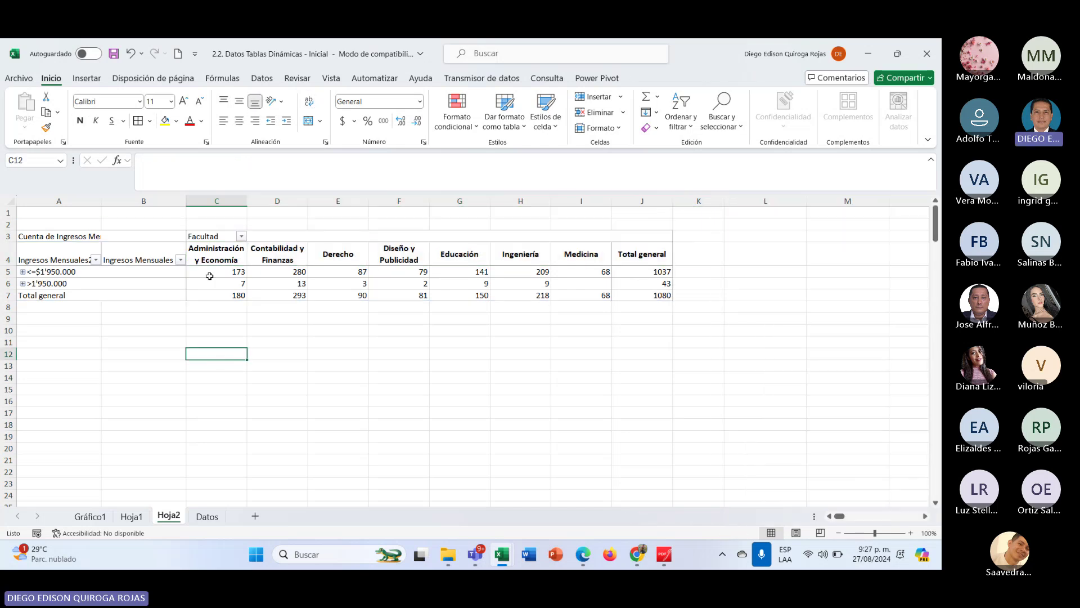
left_click_drag(209, 276, 643, 297)
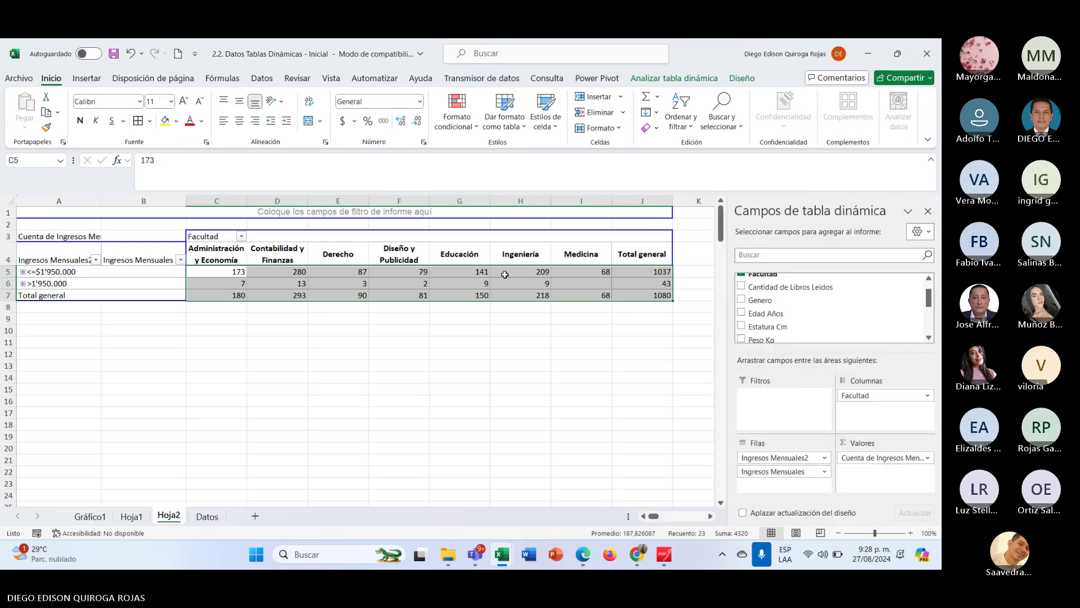
left_click(240, 120)
left_click(292, 355)
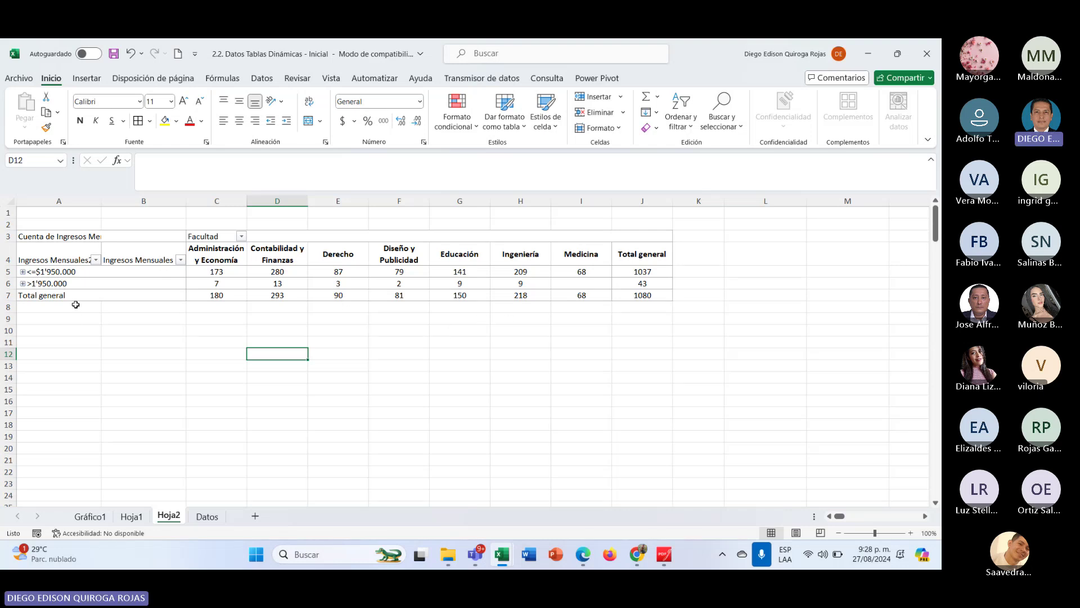
Make the Total general row, A7 through J7, bold.
left_click_drag(66, 295, 643, 295)
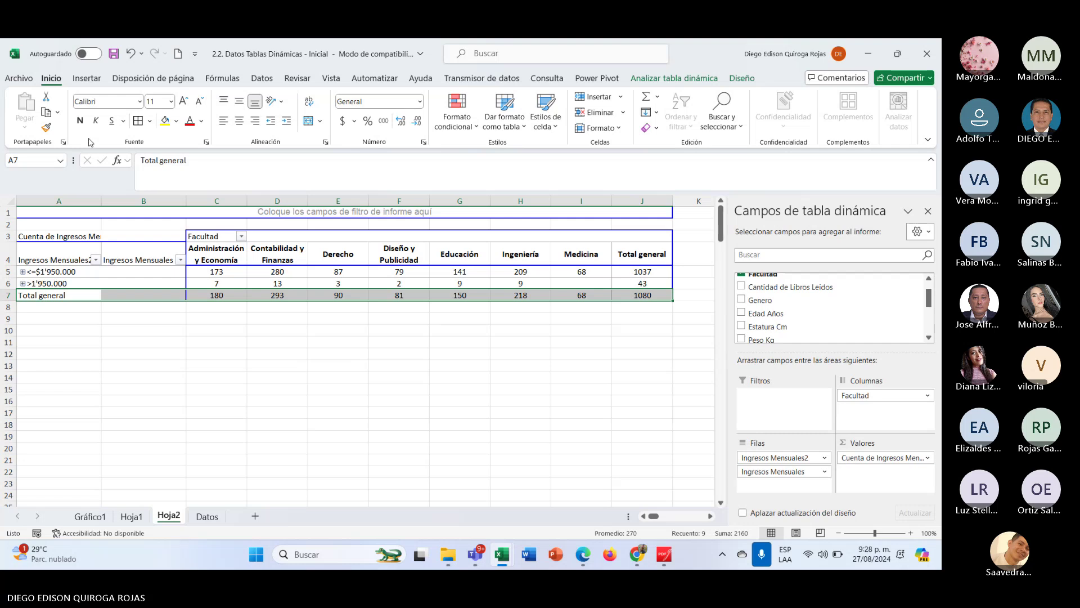
left_click(80, 121)
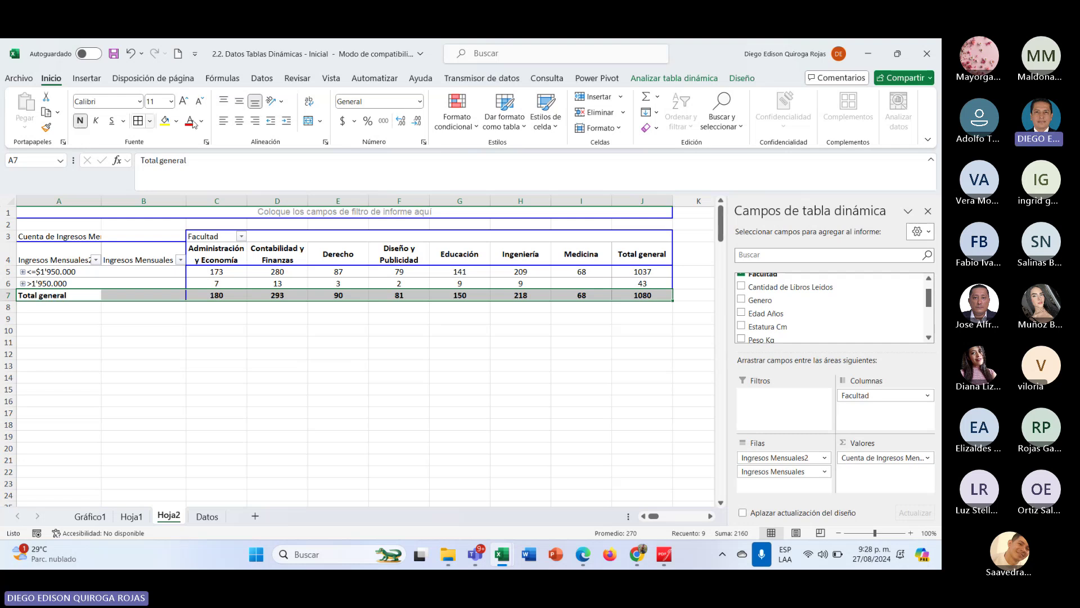
Middle-align the Total general row of the income frequency table vertically.
left_click(240, 102)
left_click(164, 341)
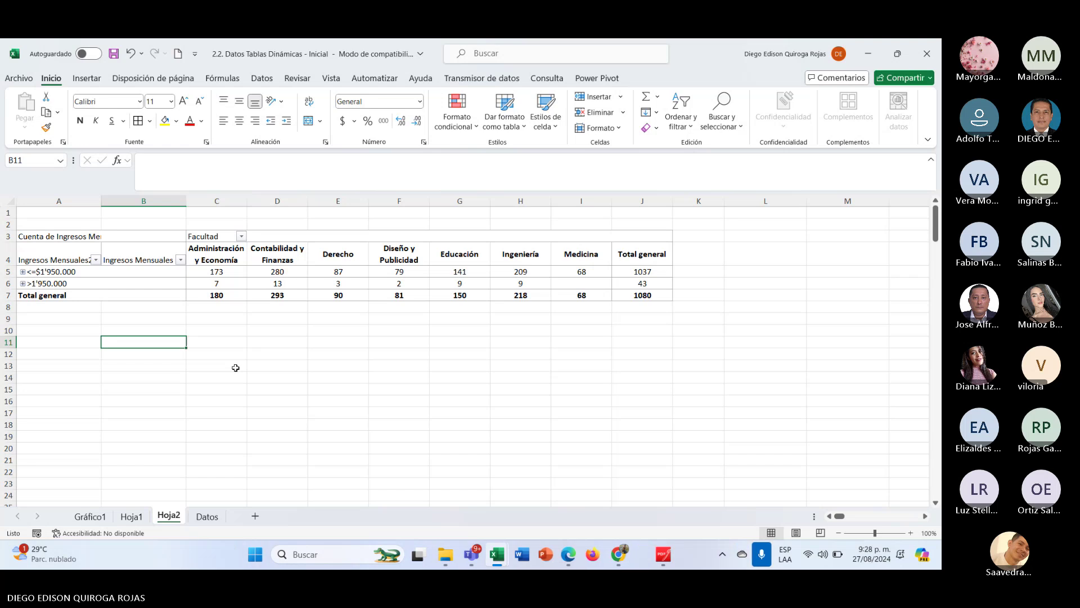
Switch to the activity questions in 2.1. Información Tablas Dinámicas.pdf and mute the microphone in the Teams meeting.
mouse_move(667, 557)
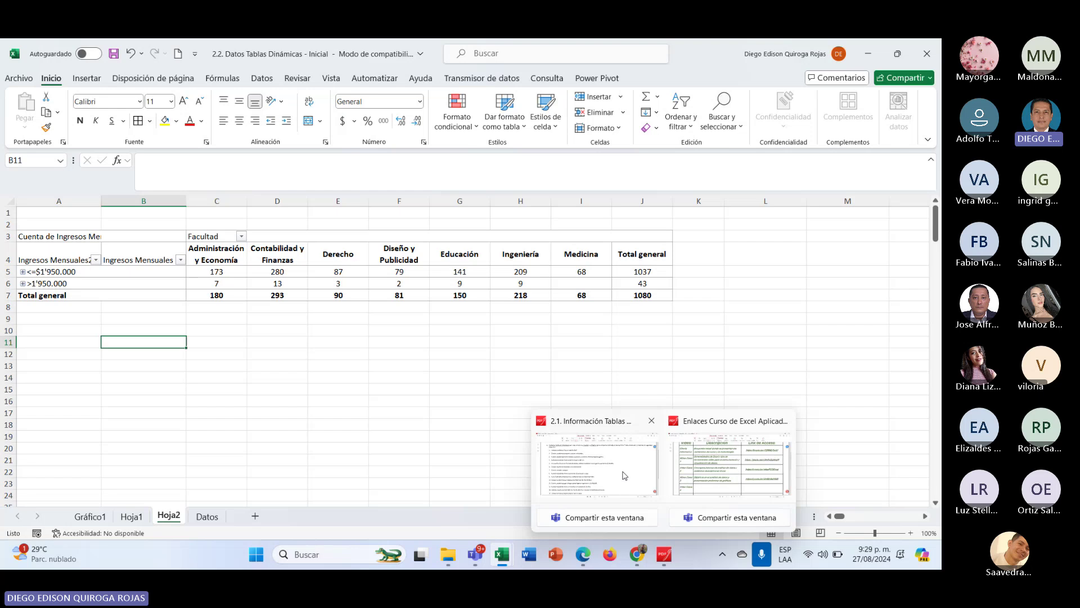
left_click(626, 476)
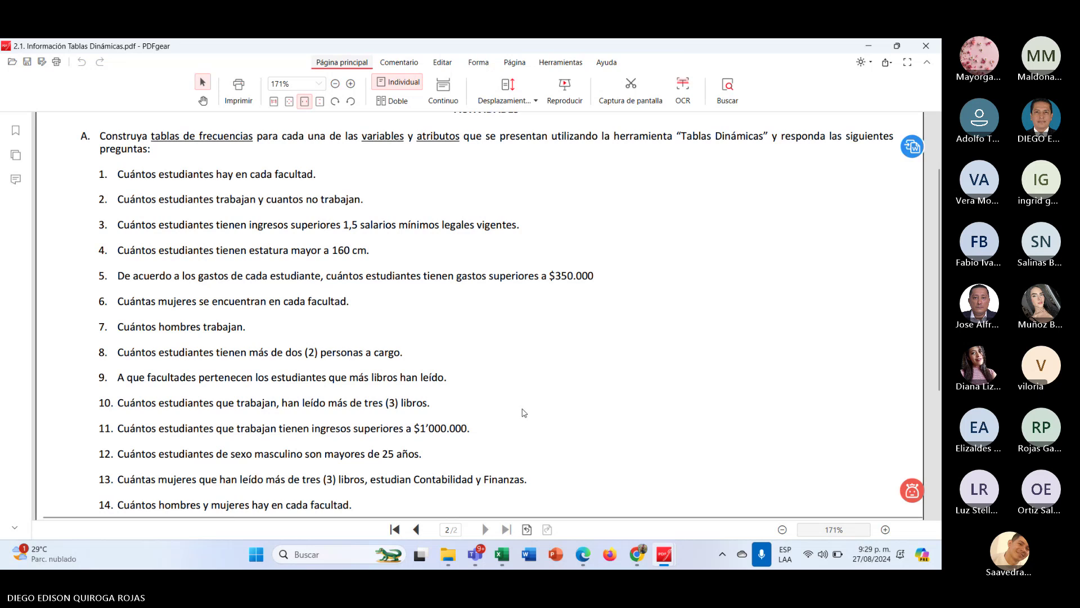
mouse_move(504, 559)
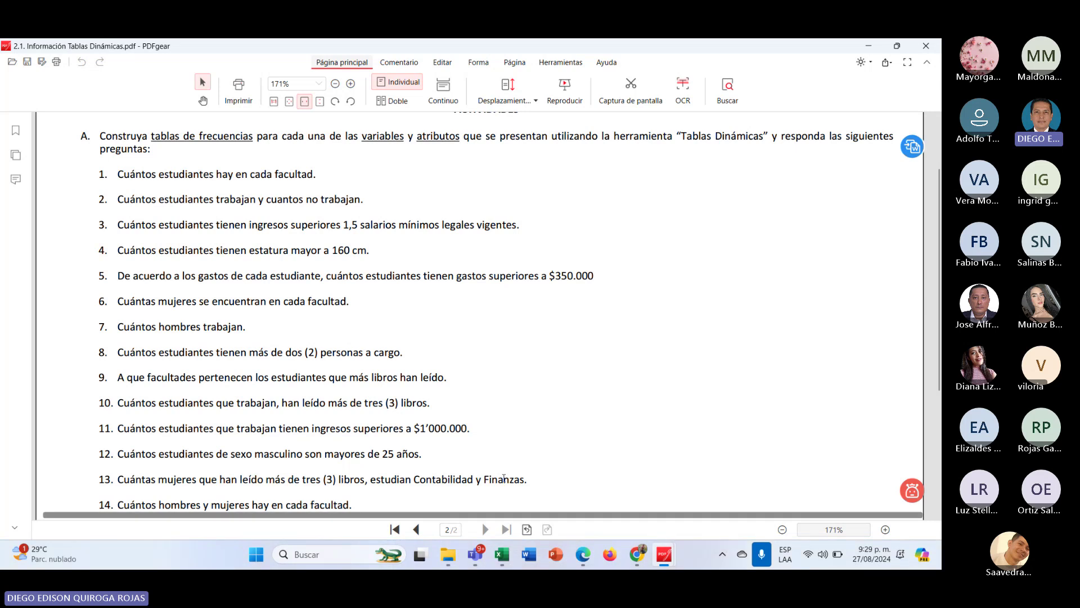
mouse_move(476, 565)
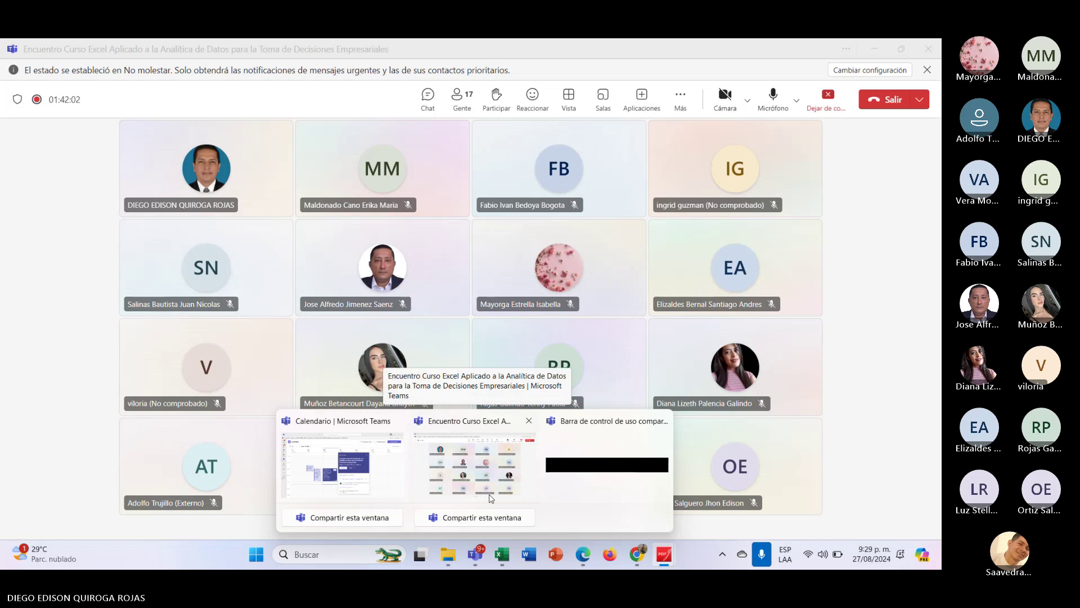
left_click(491, 495)
left_click(774, 97)
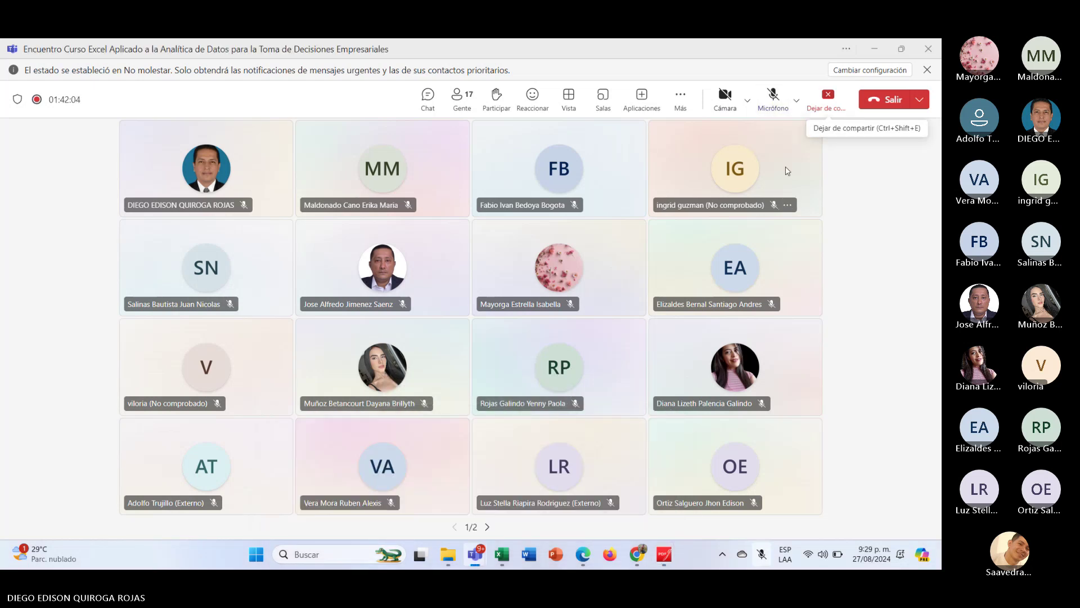
key("alt+Tab")
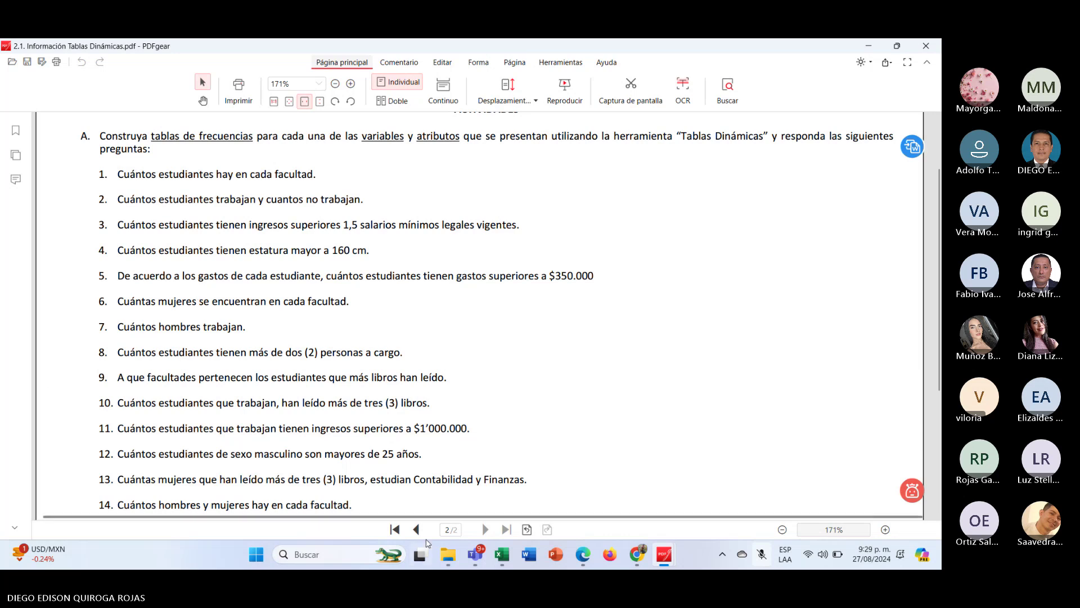
Unmute the microphone in the Teams meeting and go back to the PDF's activity questions.
mouse_move(468, 567)
left_click(482, 458)
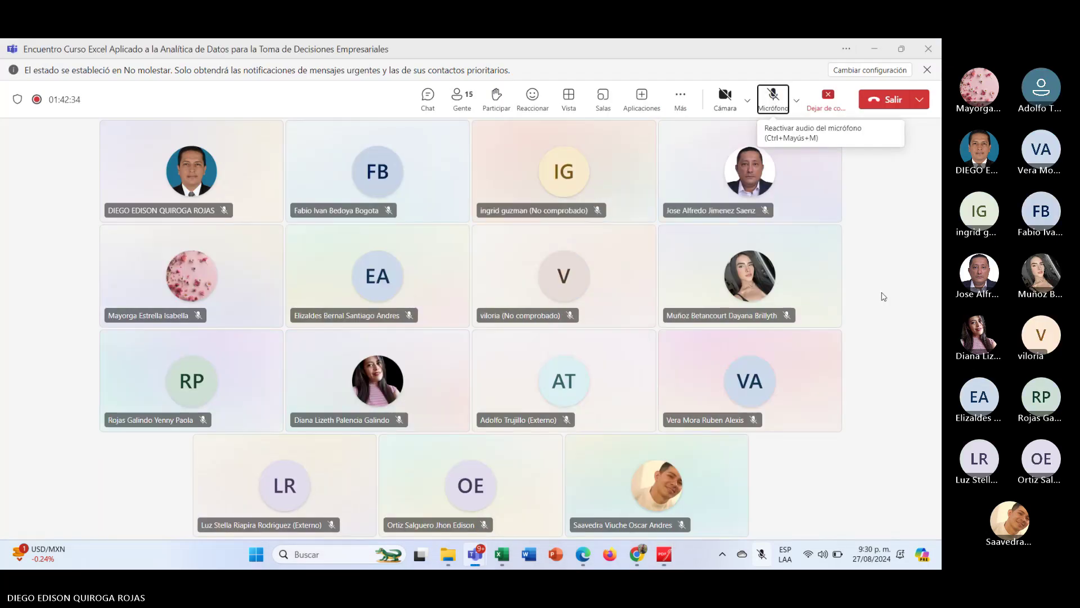
key("alt+Tab")
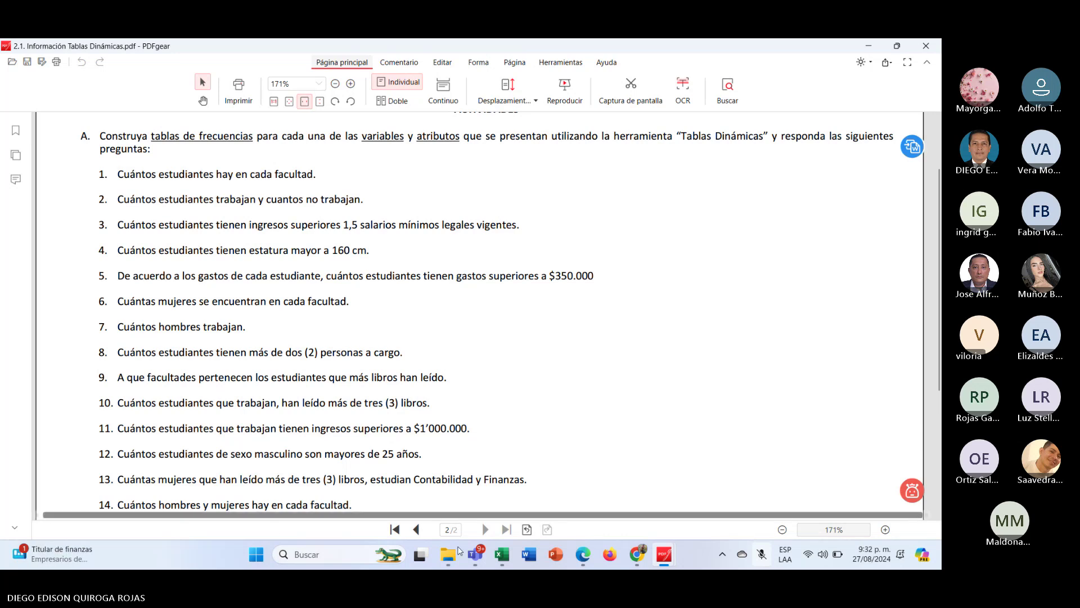
mouse_move(475, 554)
left_click(485, 495)
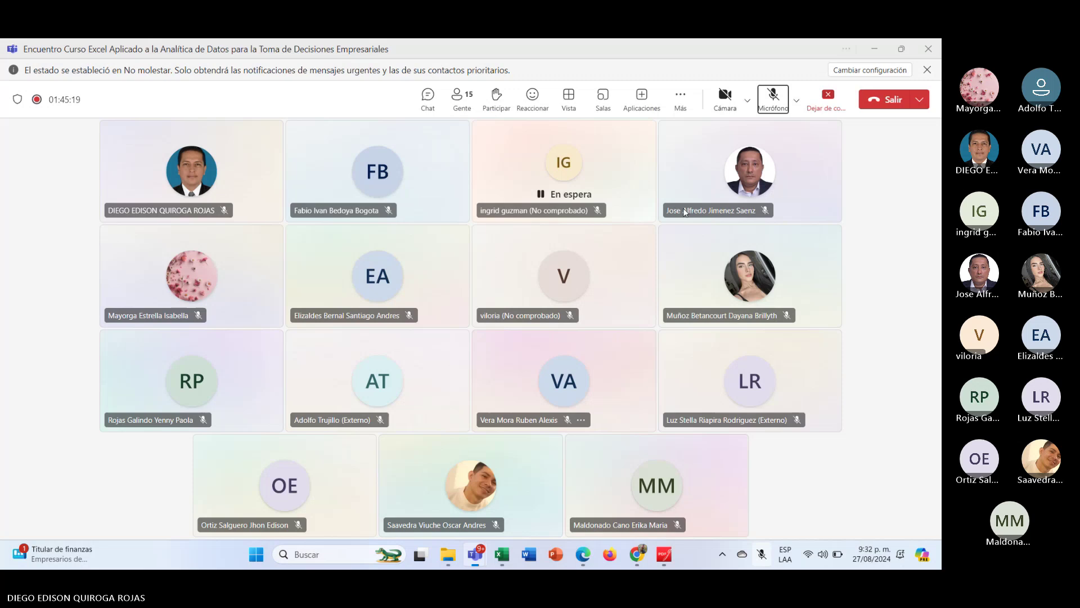
left_click(774, 96)
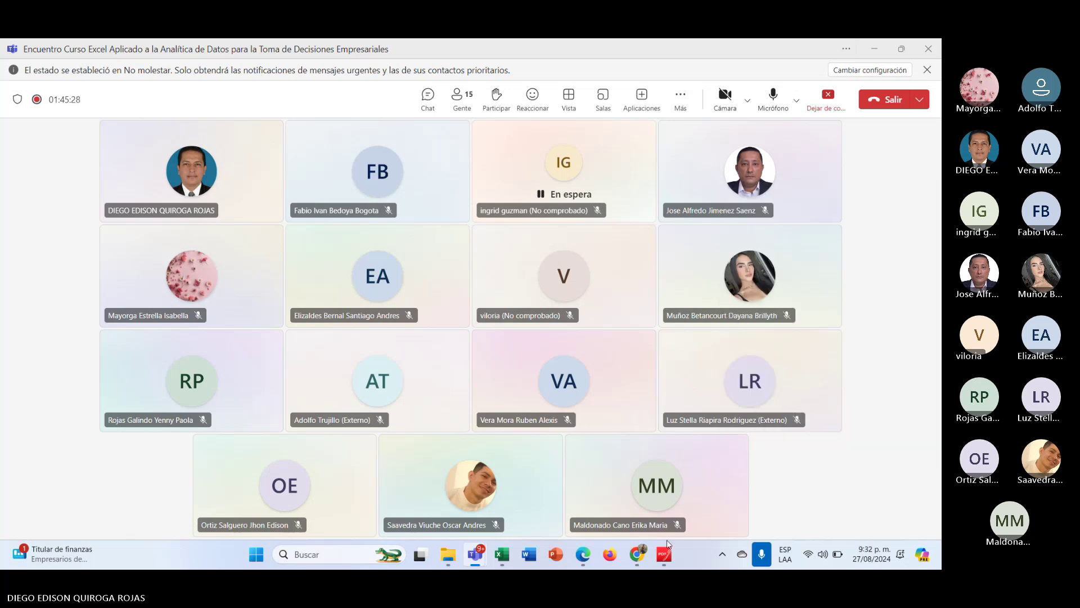
mouse_move(670, 554)
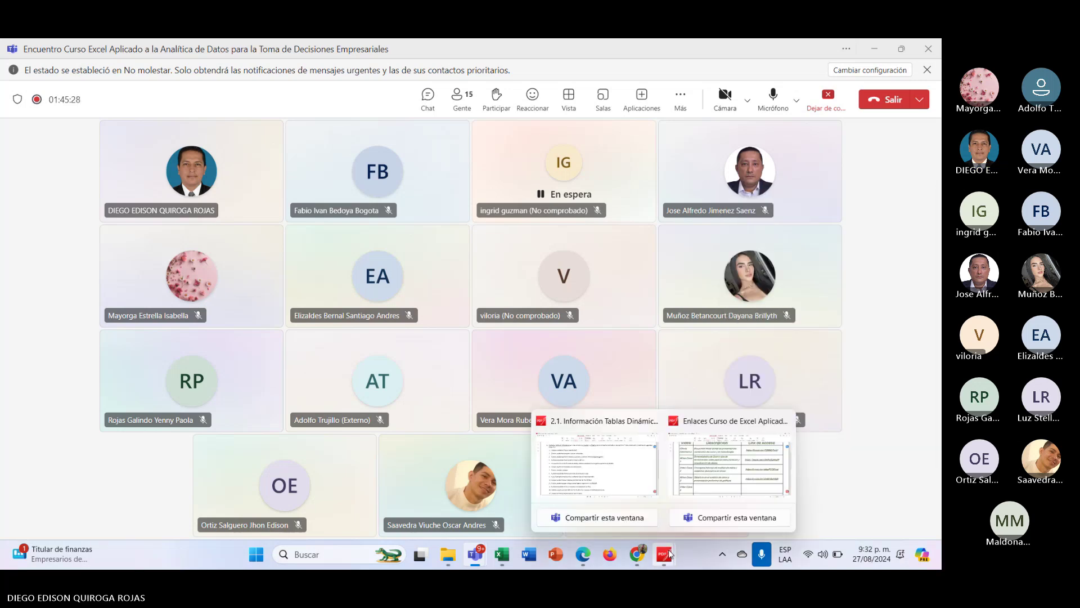
left_click(621, 473)
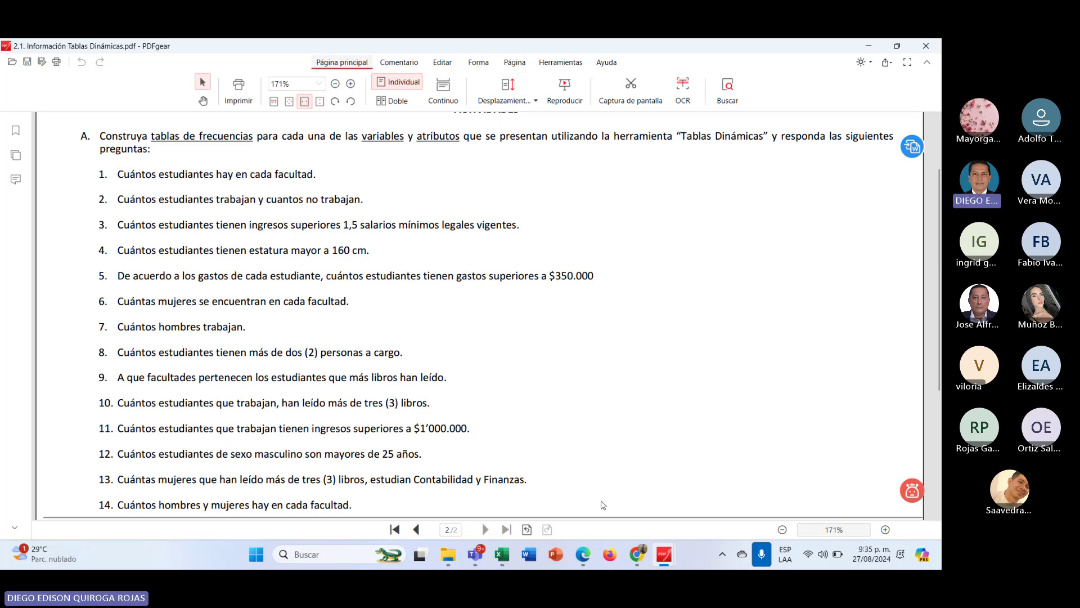
Stop sharing the screen in the Teams meeting.
mouse_move(476, 554)
left_click(485, 480)
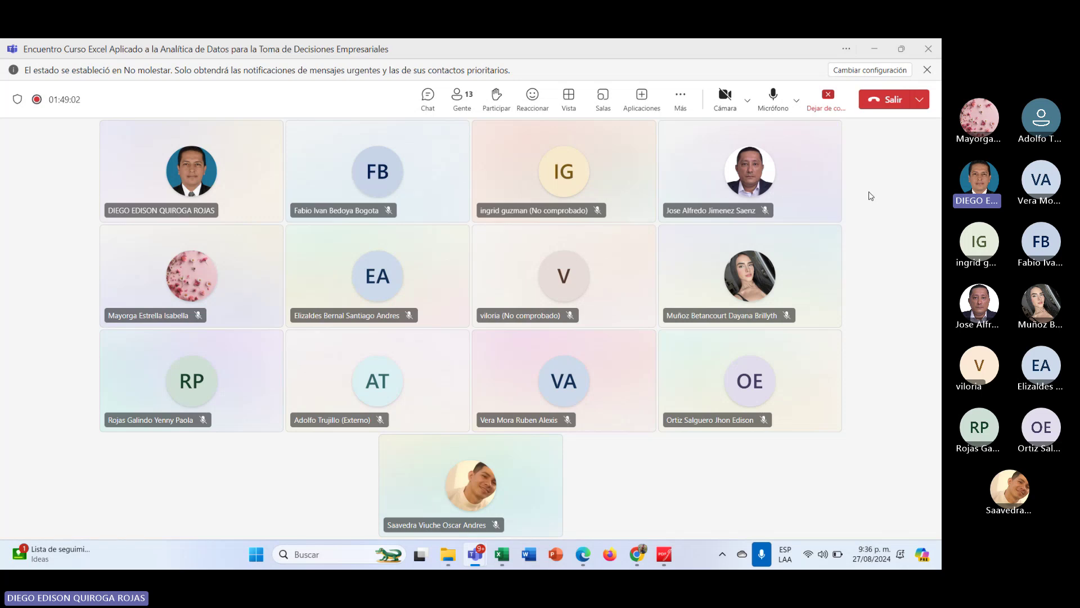
left_click(831, 98)
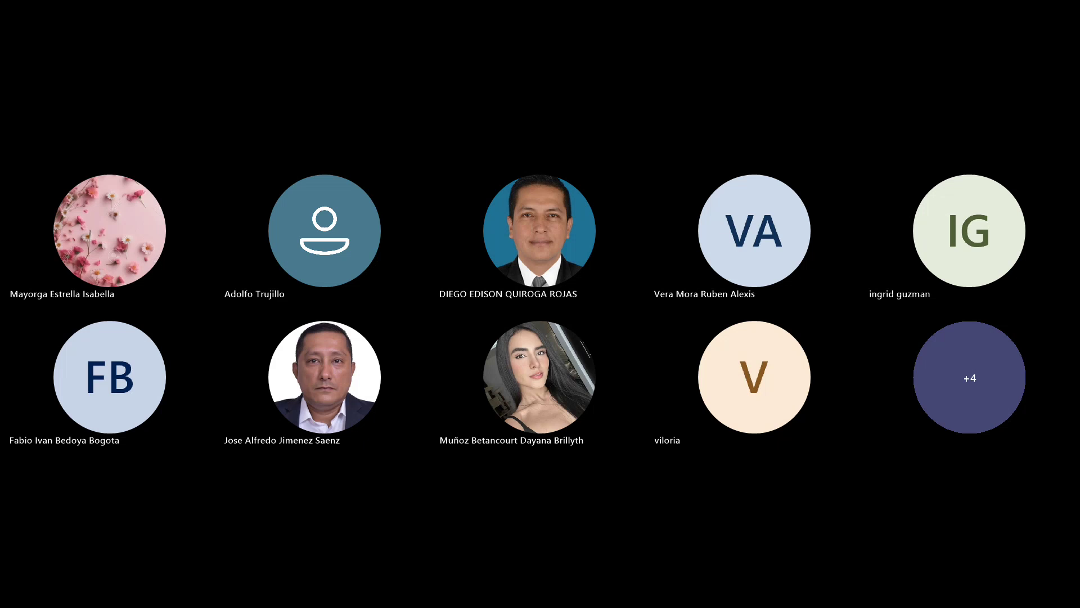
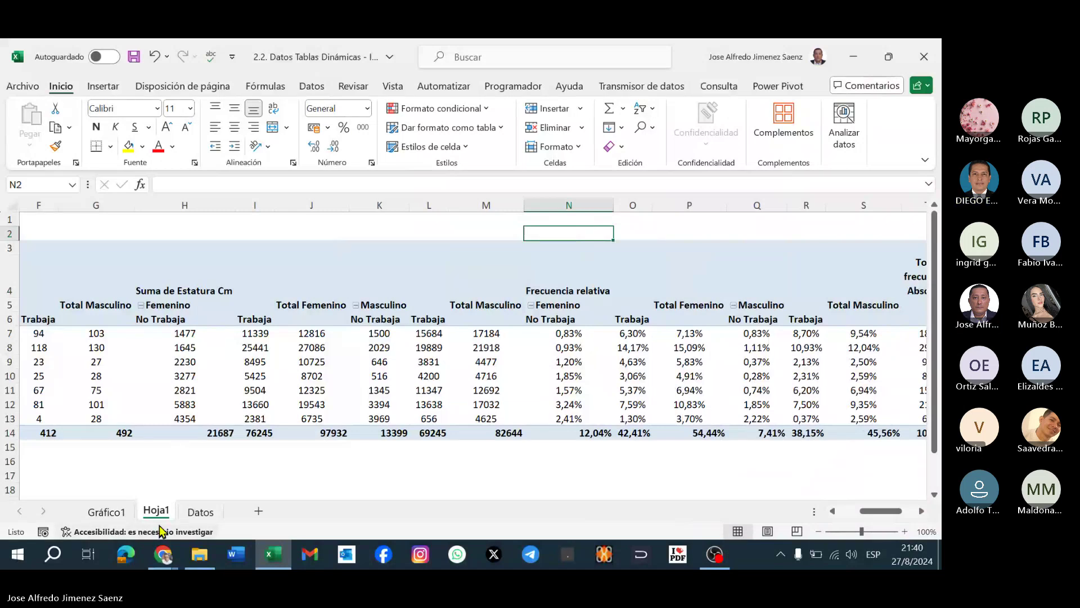
Create a pivot table on a new worksheet from the Datos sheet's range A1:L1081.
left_click(193, 513)
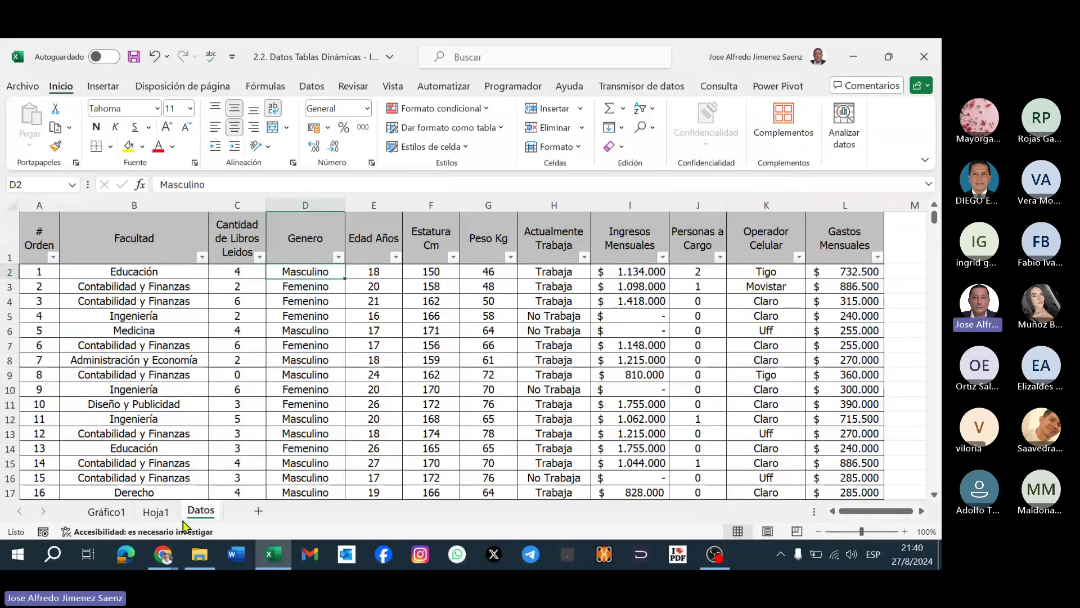
left_click(237, 360)
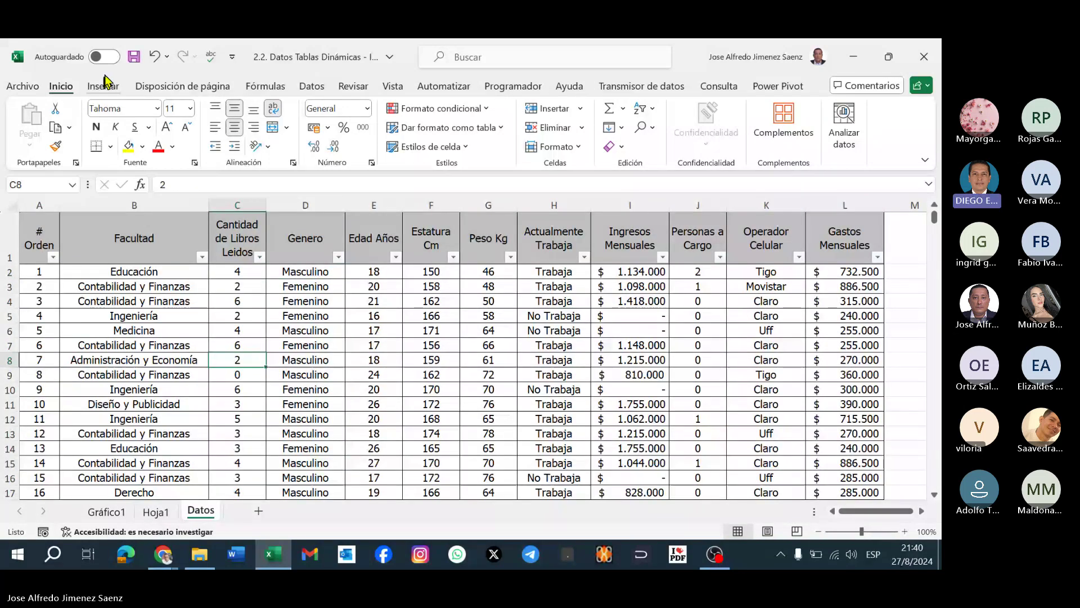
left_click(105, 84)
left_click(46, 140)
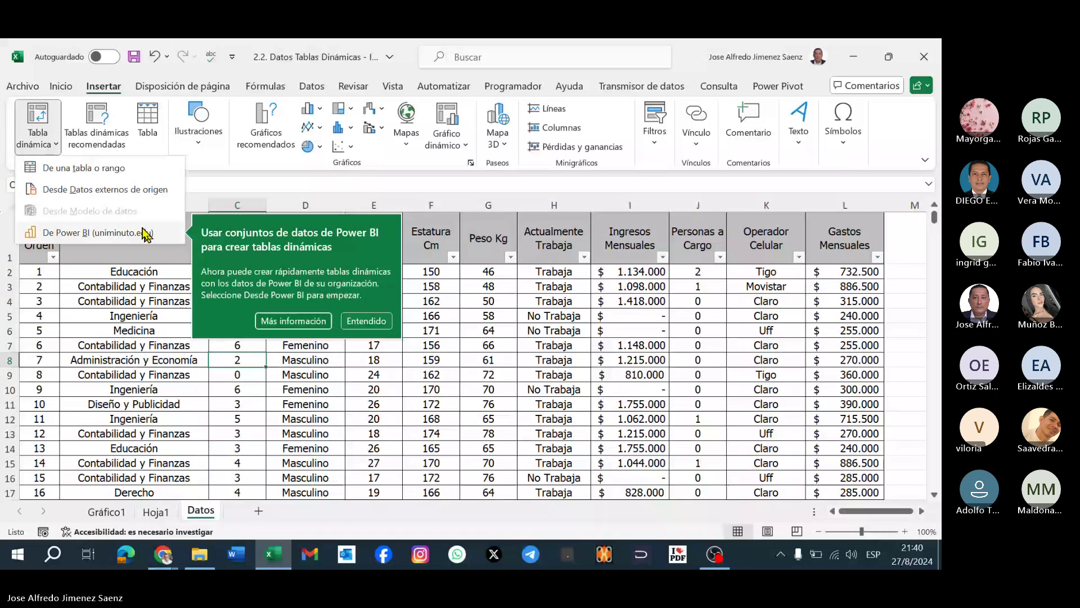
left_click(50, 131)
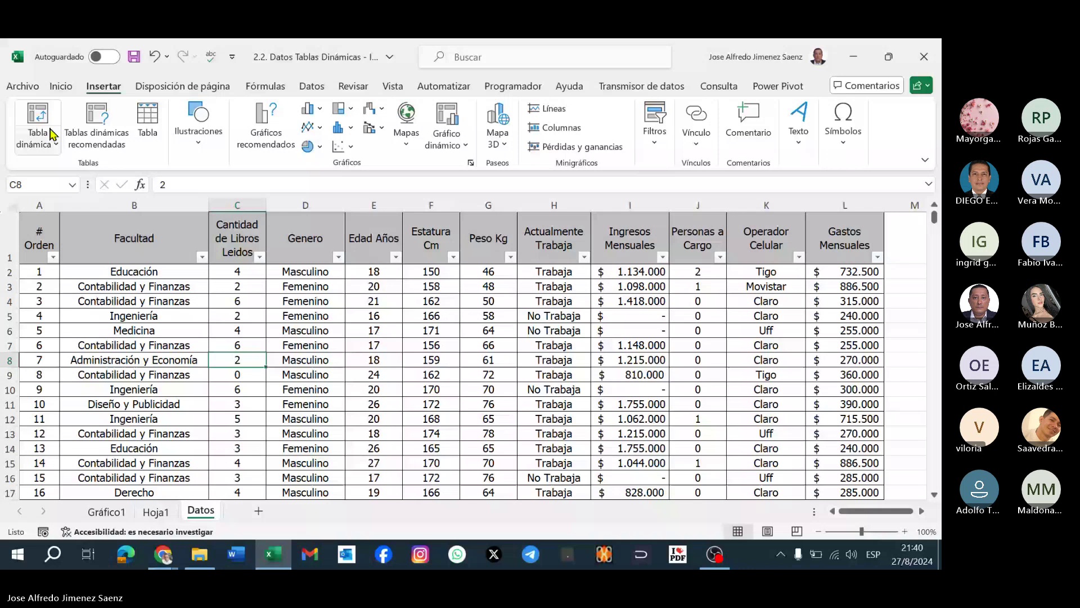
left_click(50, 131)
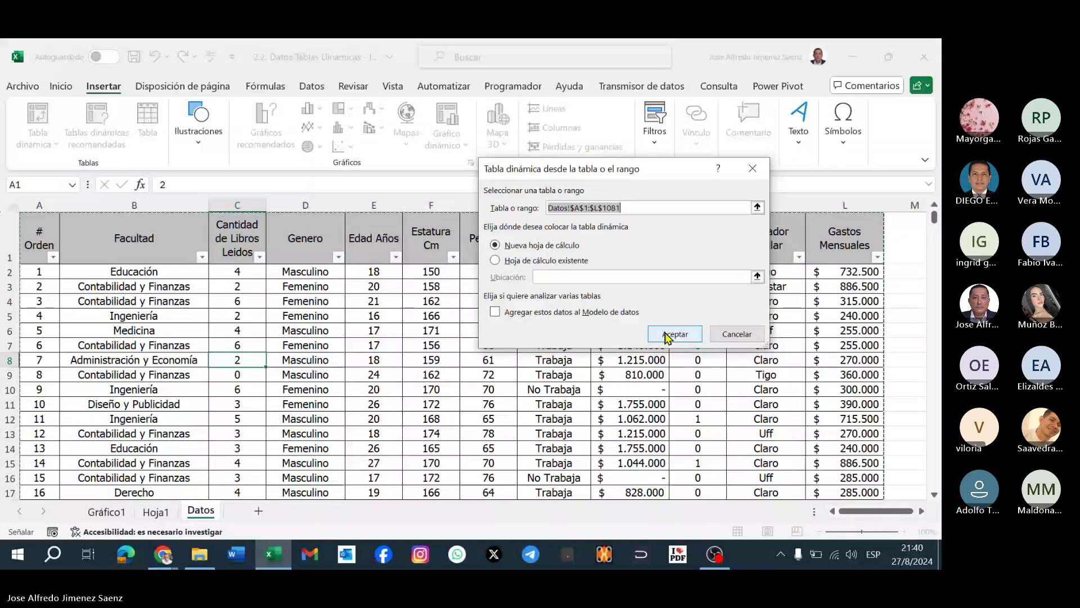
left_click(667, 336)
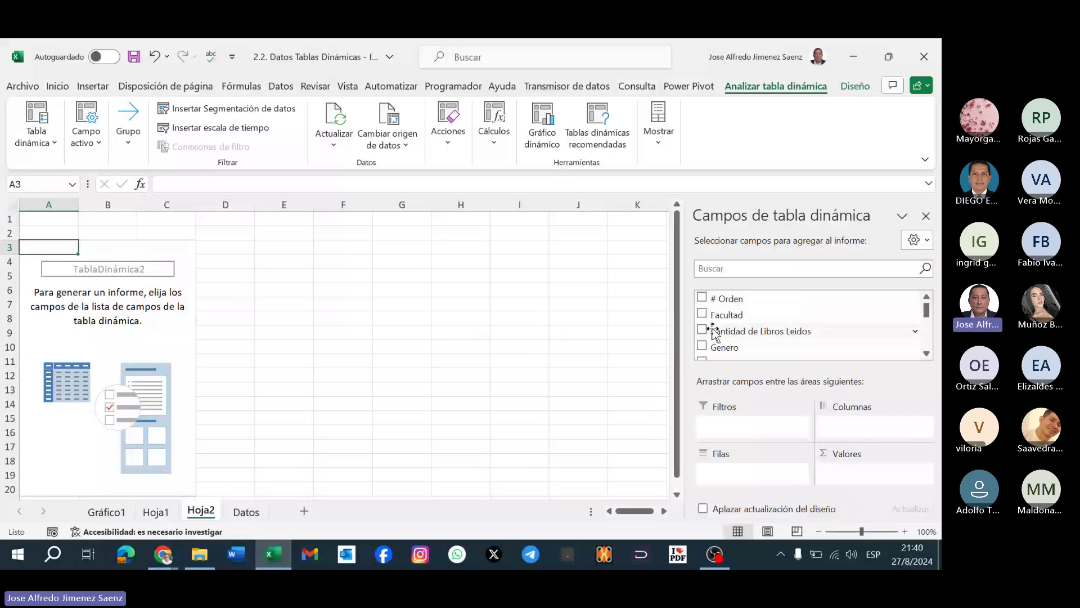
Add the Estatura Cm field to the pivot table's rows.
left_click(927, 353)
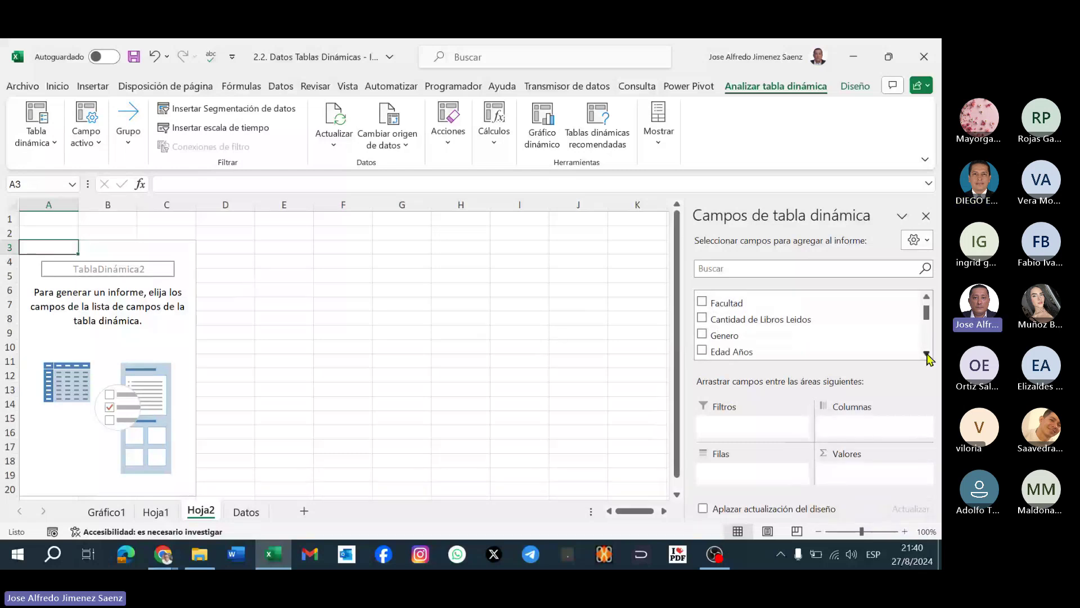
left_click(927, 354)
left_click(927, 353)
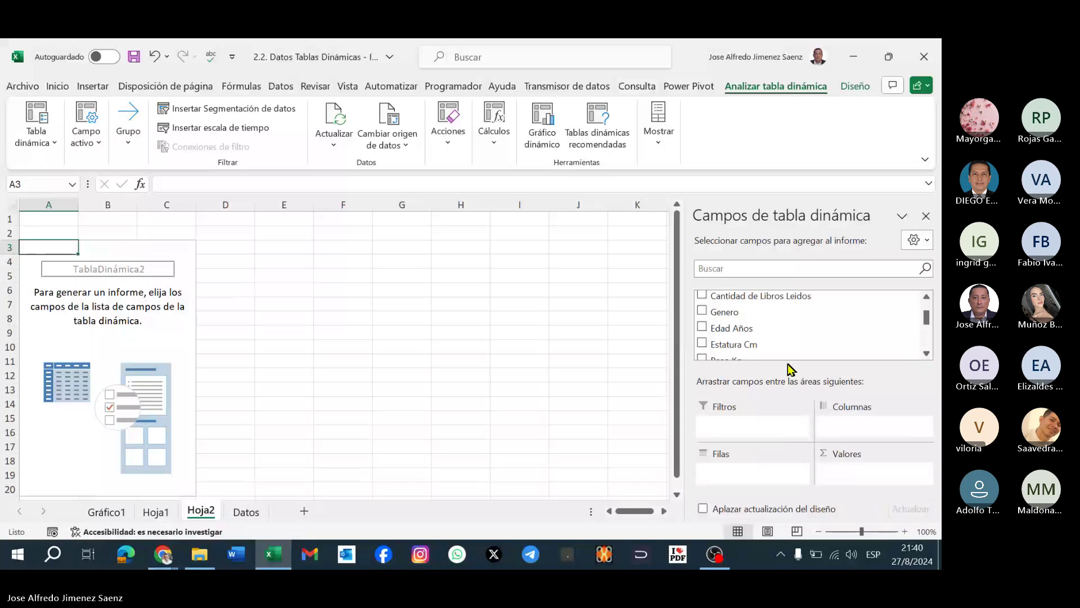
left_click_drag(754, 347, 771, 475)
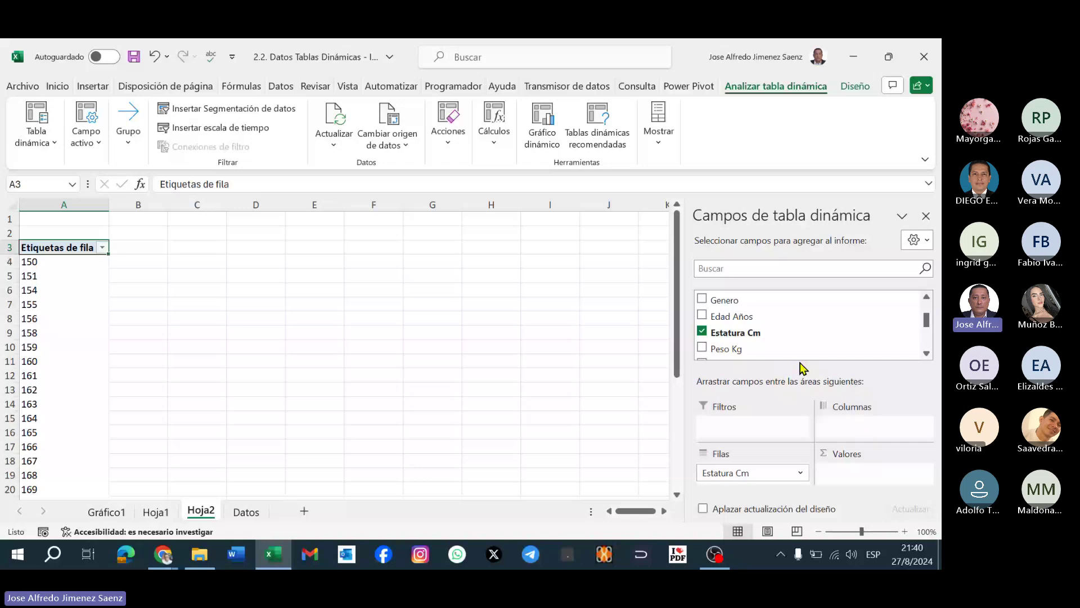
Add Estatura Cm to the pivot table's values twice, as two separate sum columns.
scroll(928, 353, "down", 1)
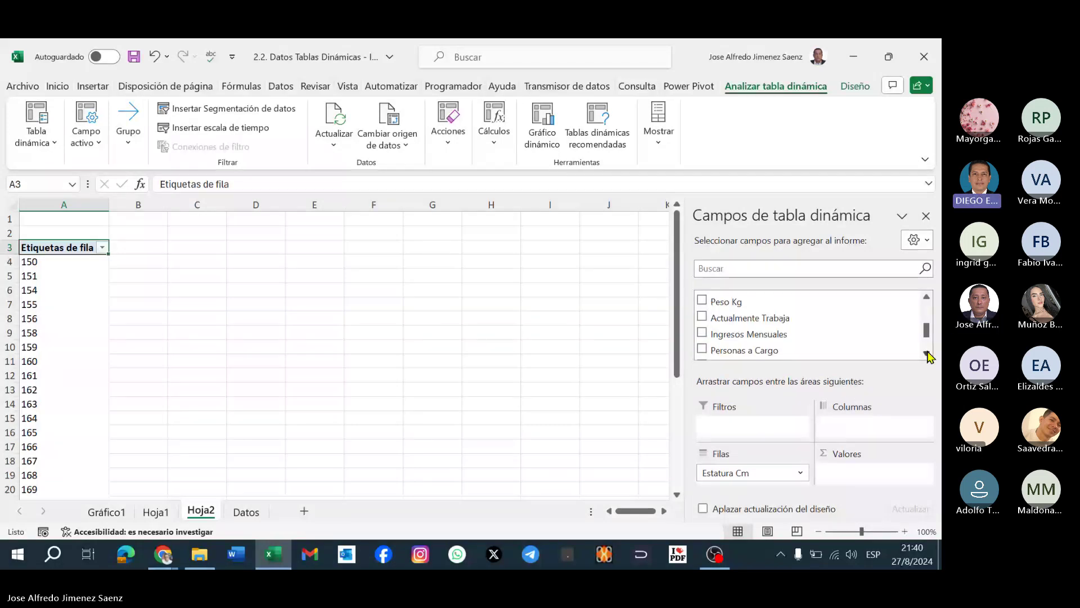
scroll(928, 353, "down", 1)
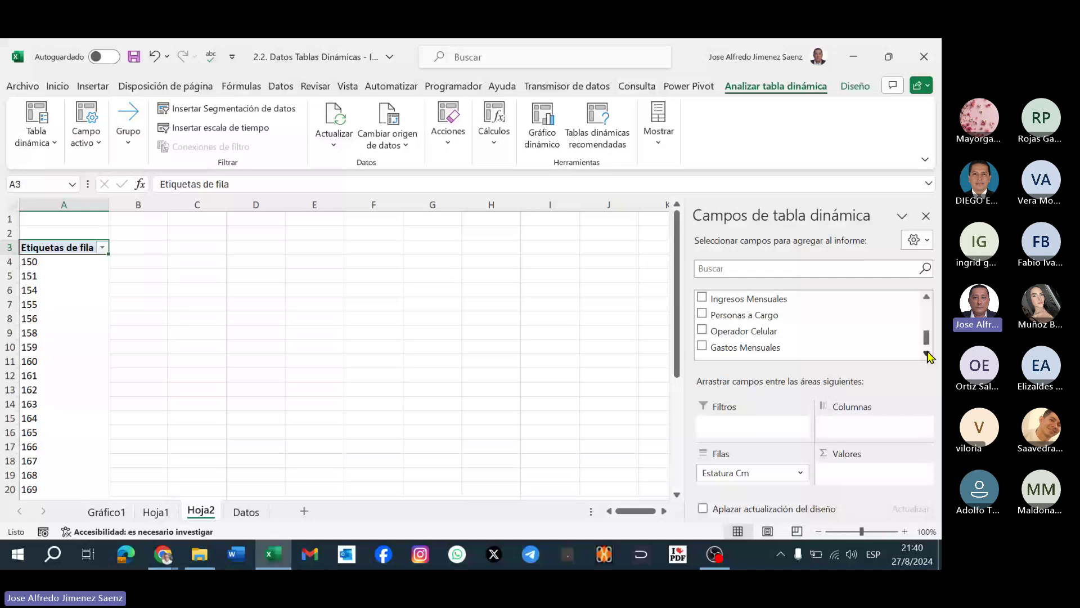
left_click_drag(731, 473, 873, 458)
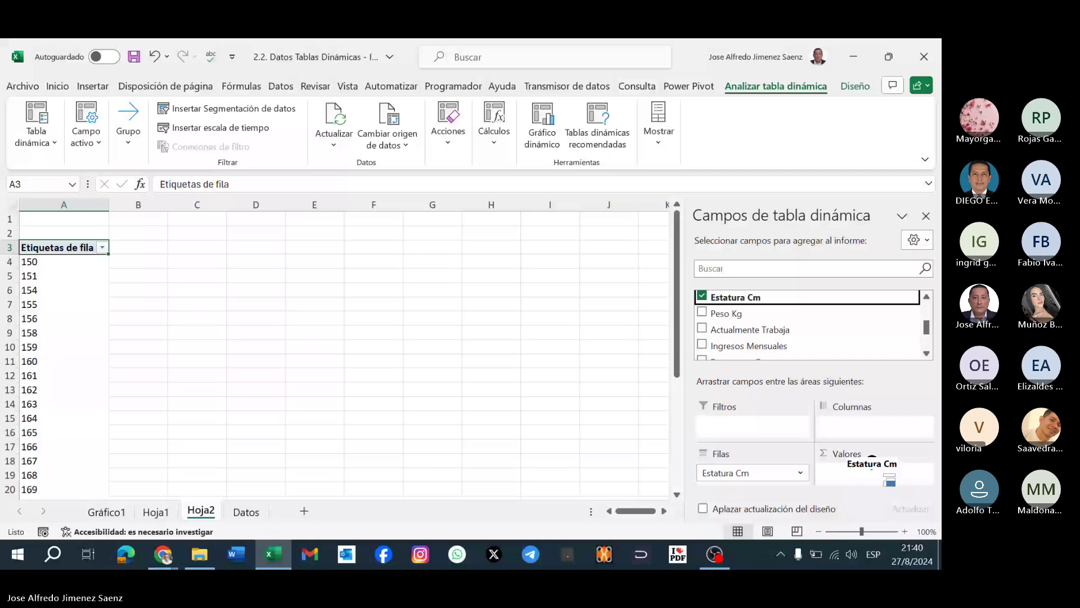
left_click_drag(873, 458, 874, 459)
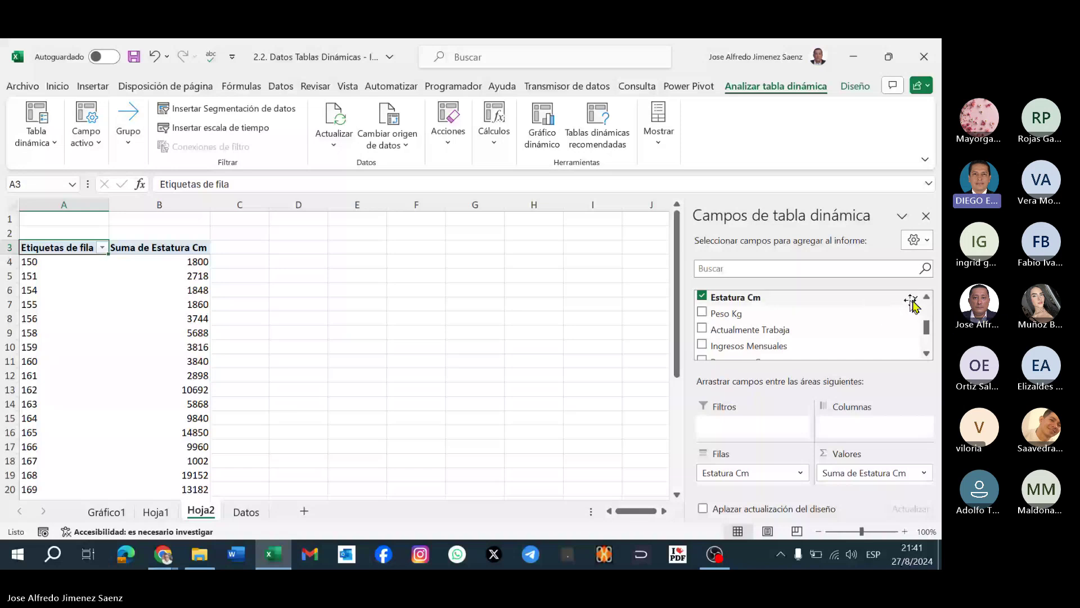
scroll(737, 317, "up", 1)
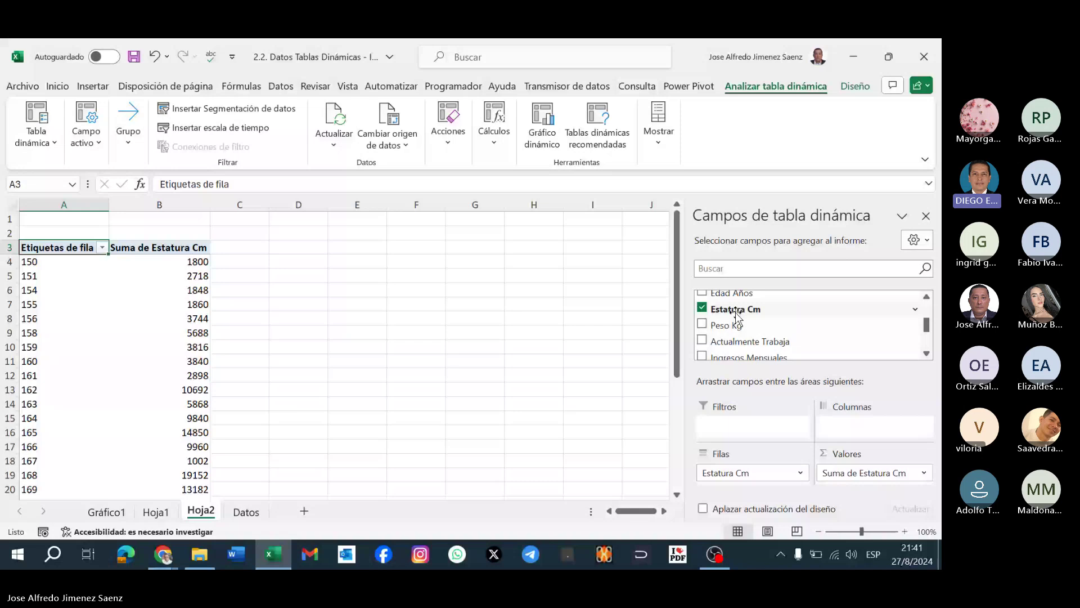
left_click_drag(737, 315, 877, 479)
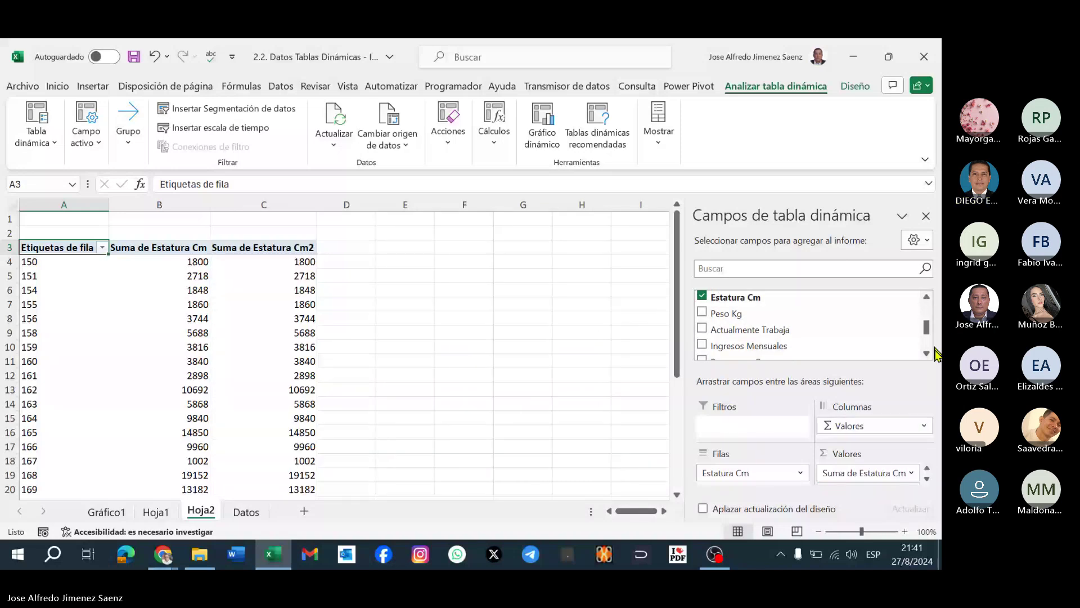
Show the first Suma de Estatura Cm value field as a percentage of the total.
left_click(912, 473)
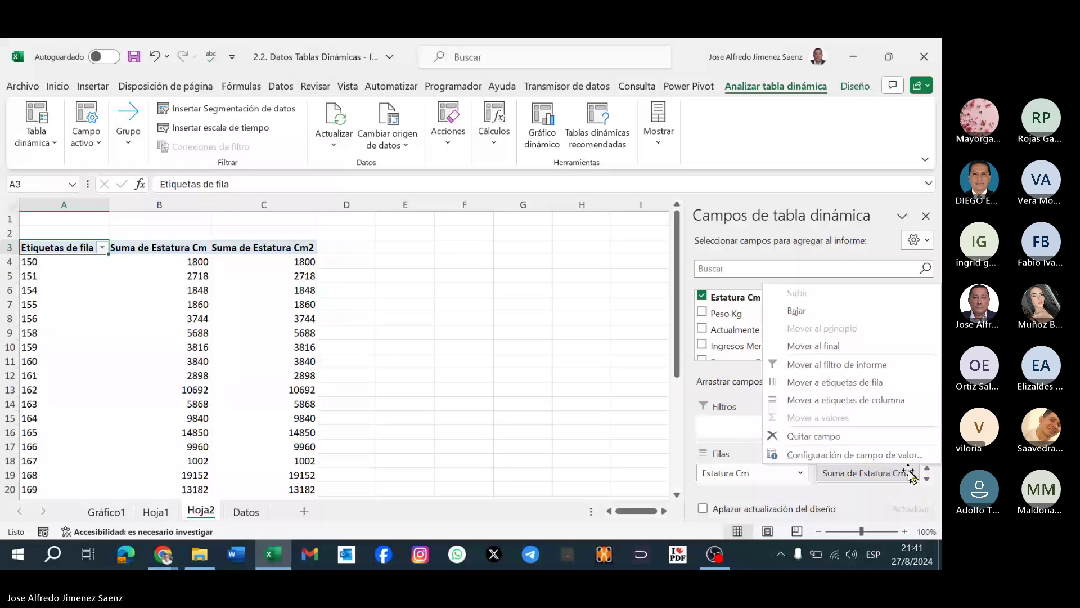
left_click(855, 455)
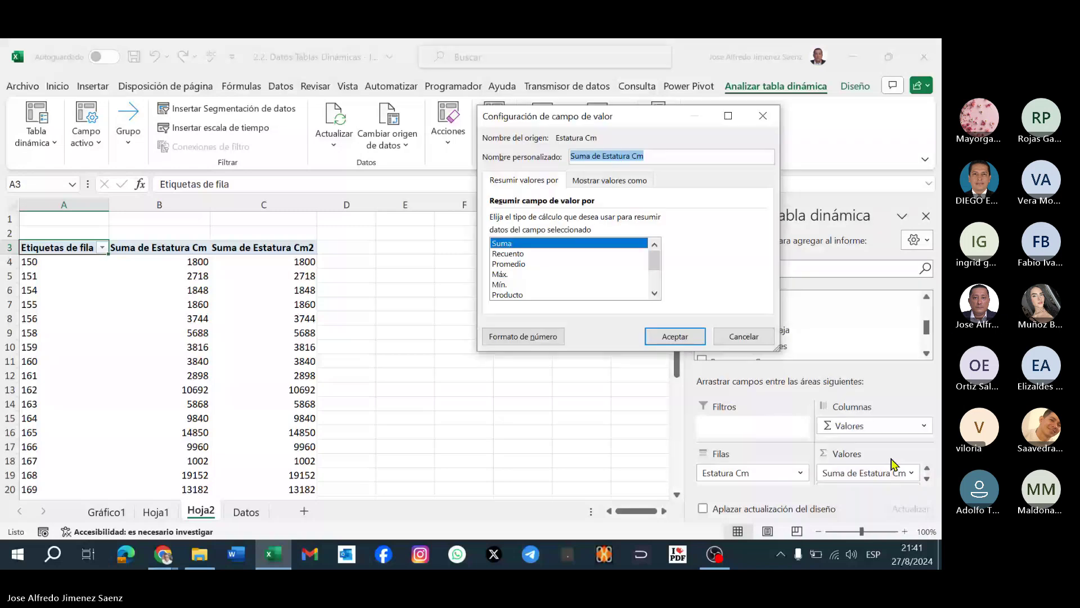
left_click(634, 180)
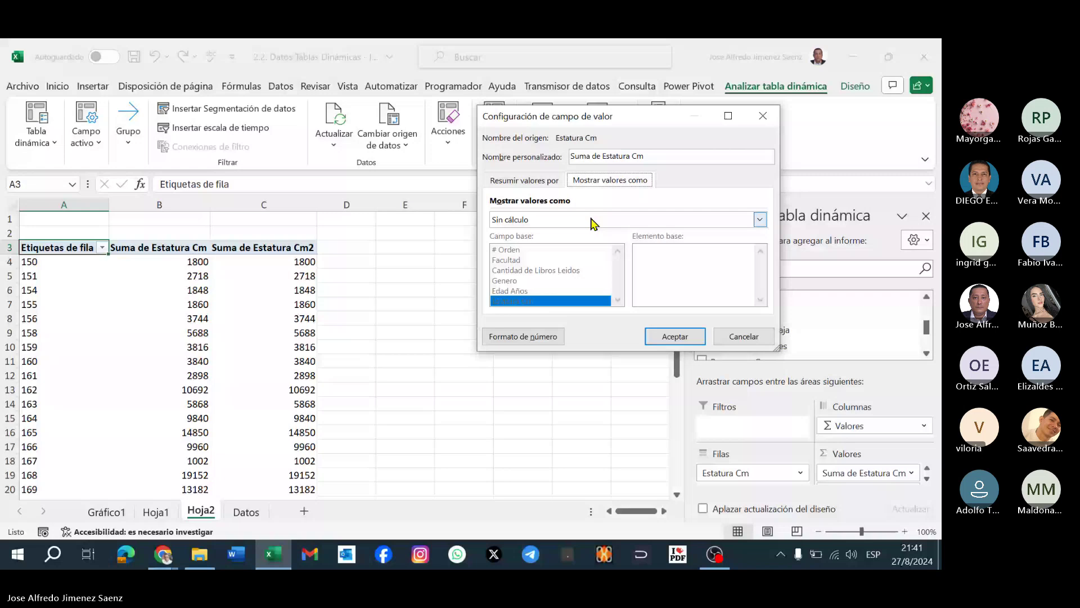
left_click(592, 220)
left_click(559, 232)
left_click(675, 336)
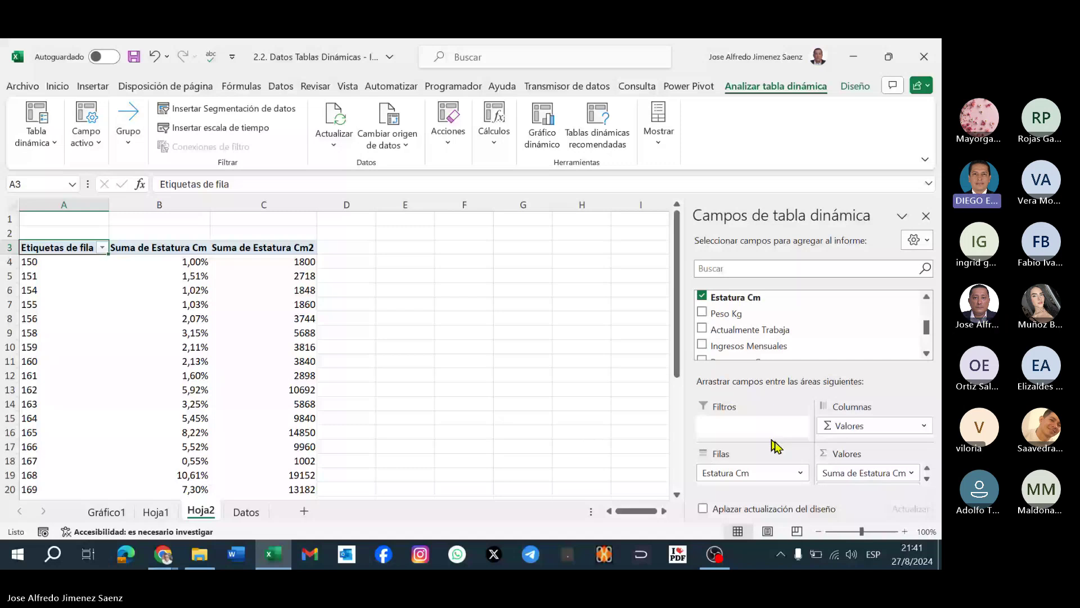
left_click(911, 472)
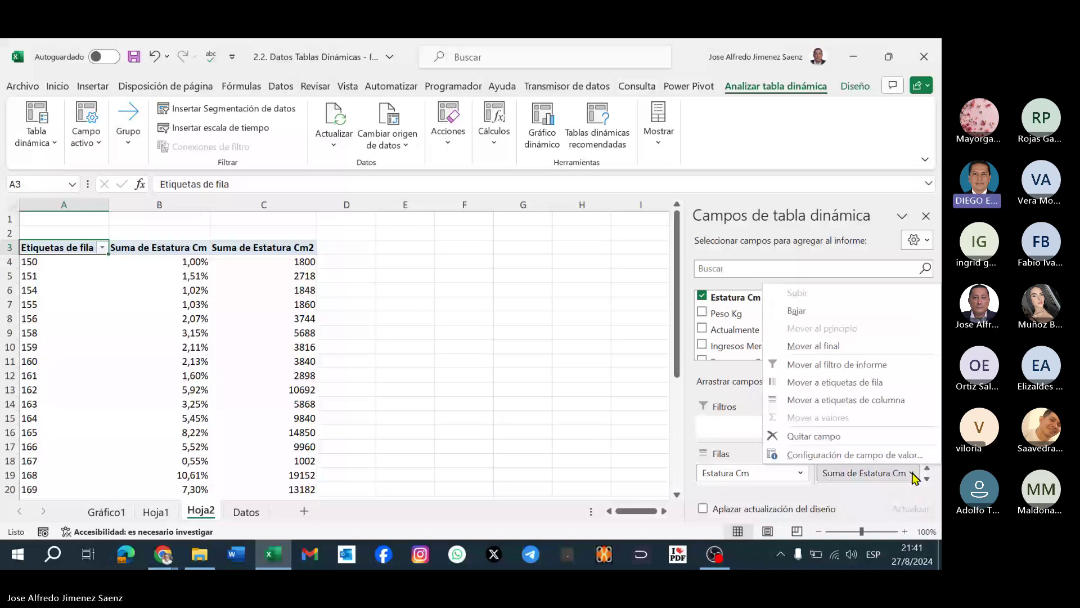
left_click(915, 478)
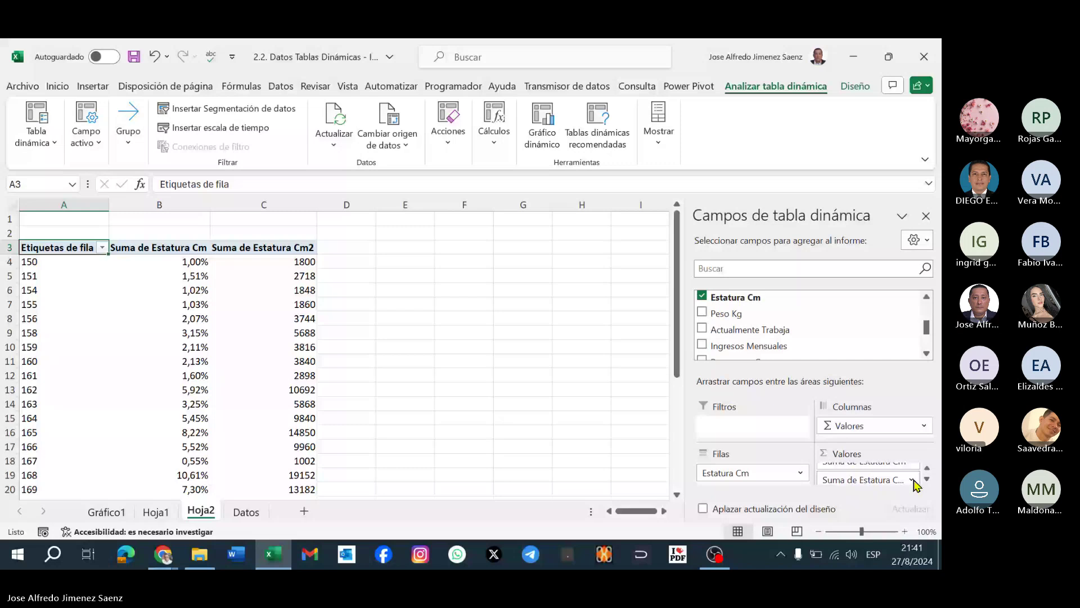
left_click(912, 481)
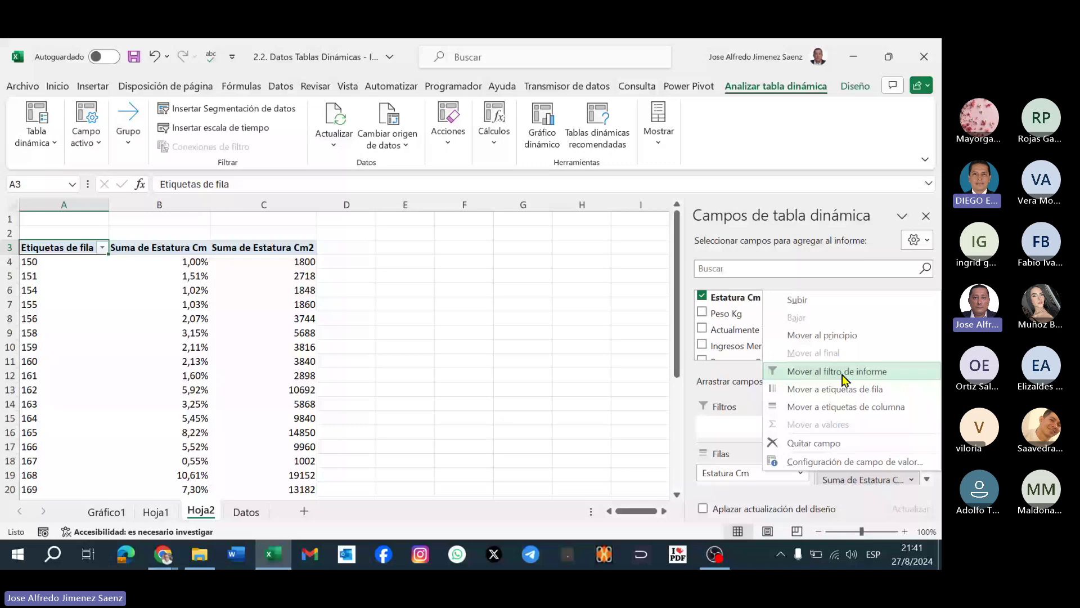
left_click(914, 483)
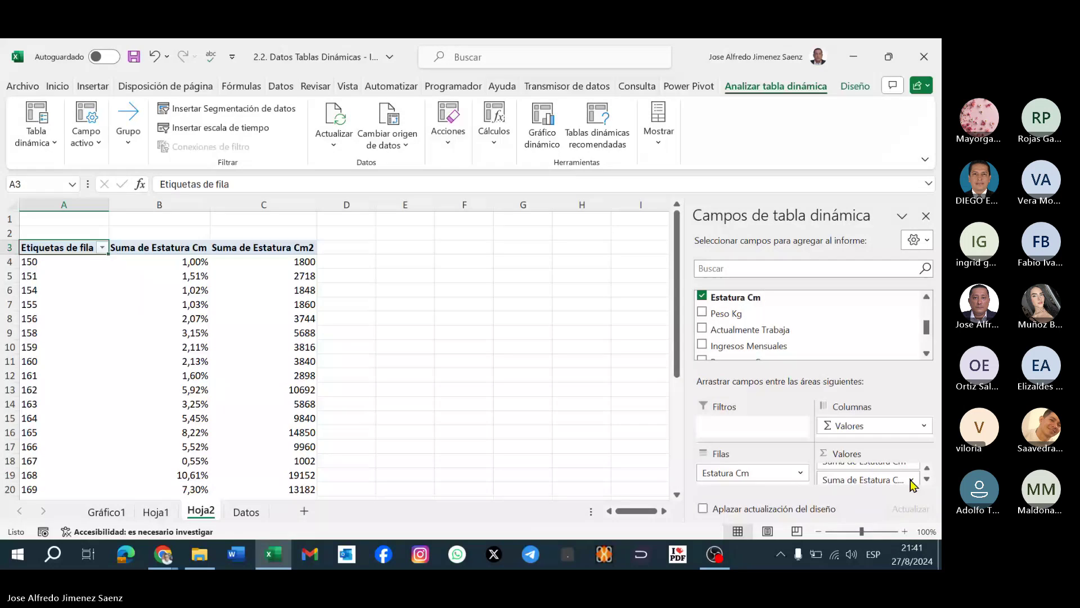
Move the percentage field Suma de Estatura Cm down one place in the pivot table's values, after Suma de Estatura Cm2.
left_click(926, 479)
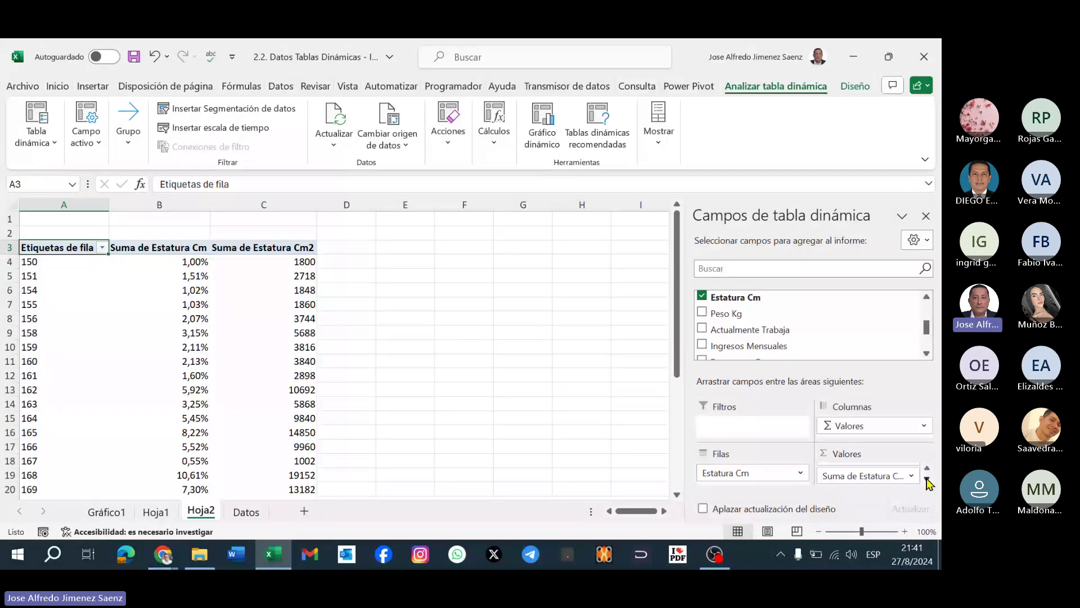
left_click(927, 479)
left_click(913, 470)
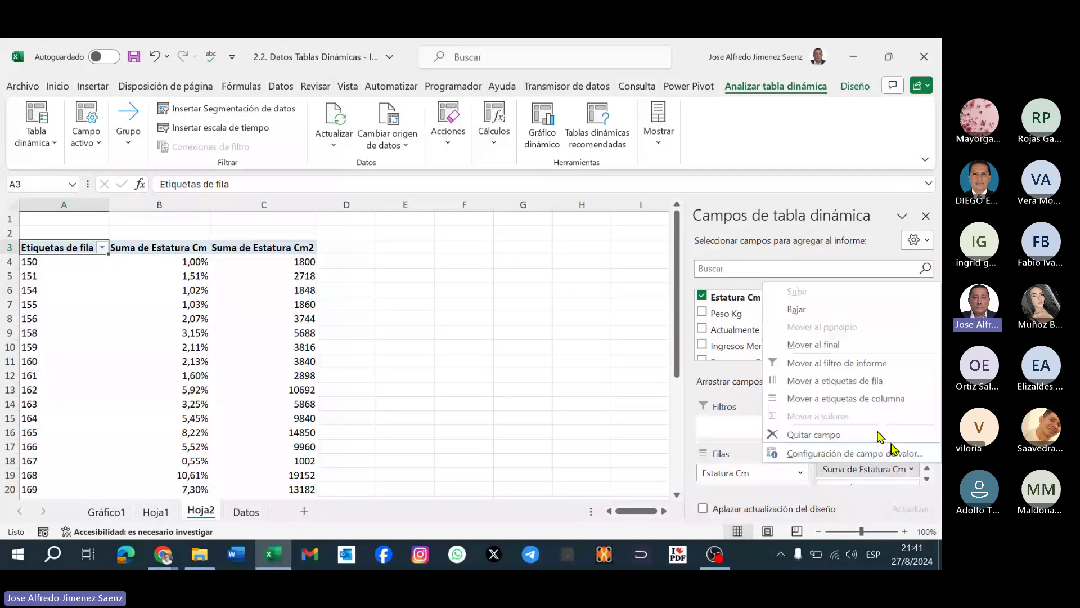
left_click(797, 309)
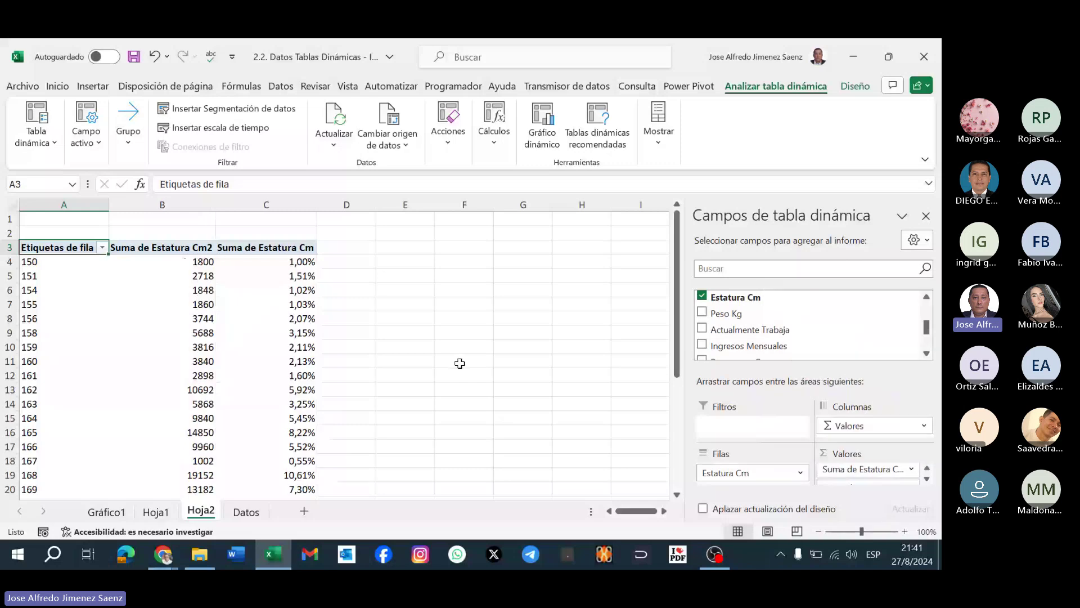
left_click(460, 363)
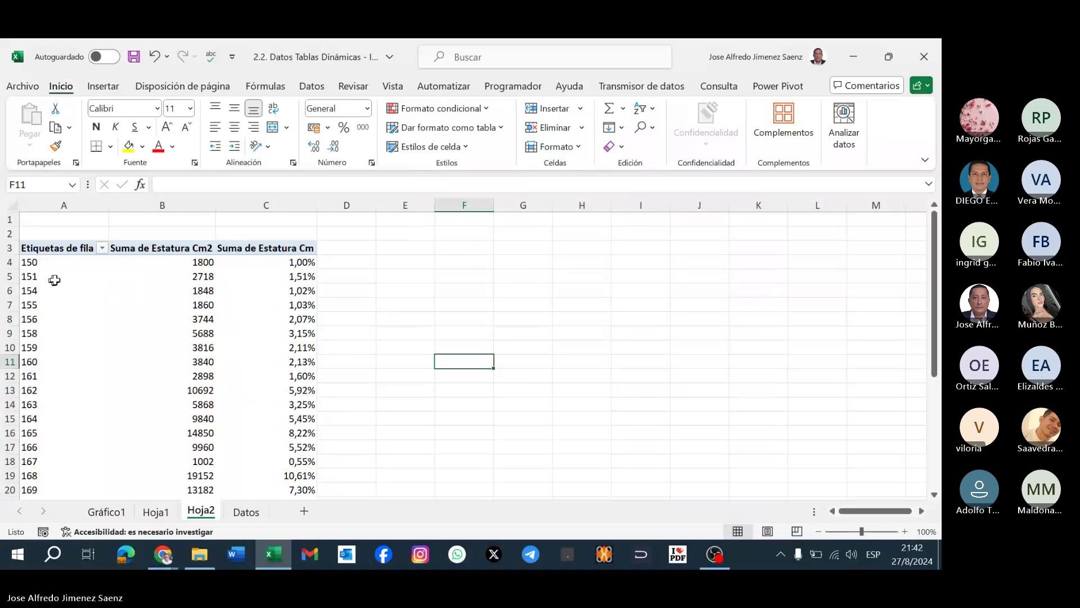
Group the height row labels 150 through 160 in the pivot table and collapse that group.
left_click(61, 263)
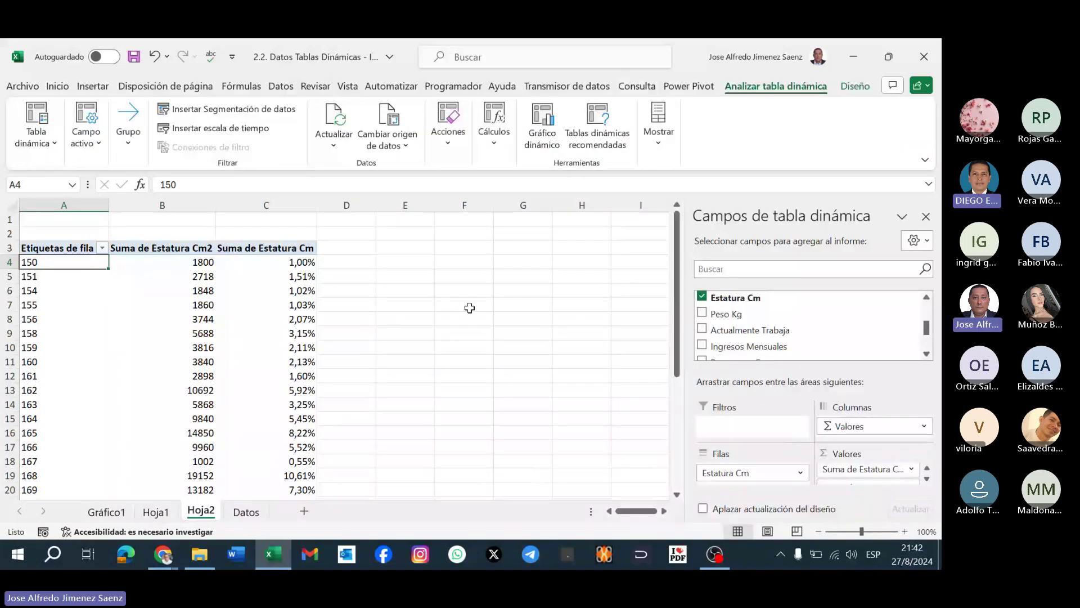
scroll(94, 329, "down", 8)
scroll(93, 327, "up", 2)
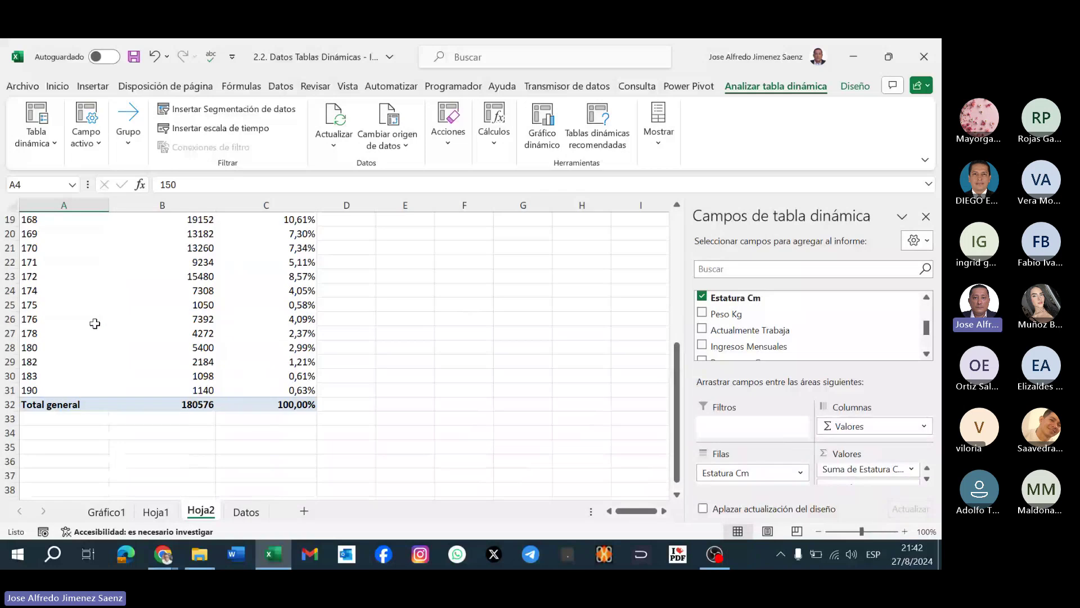
scroll(98, 320, "up", 4)
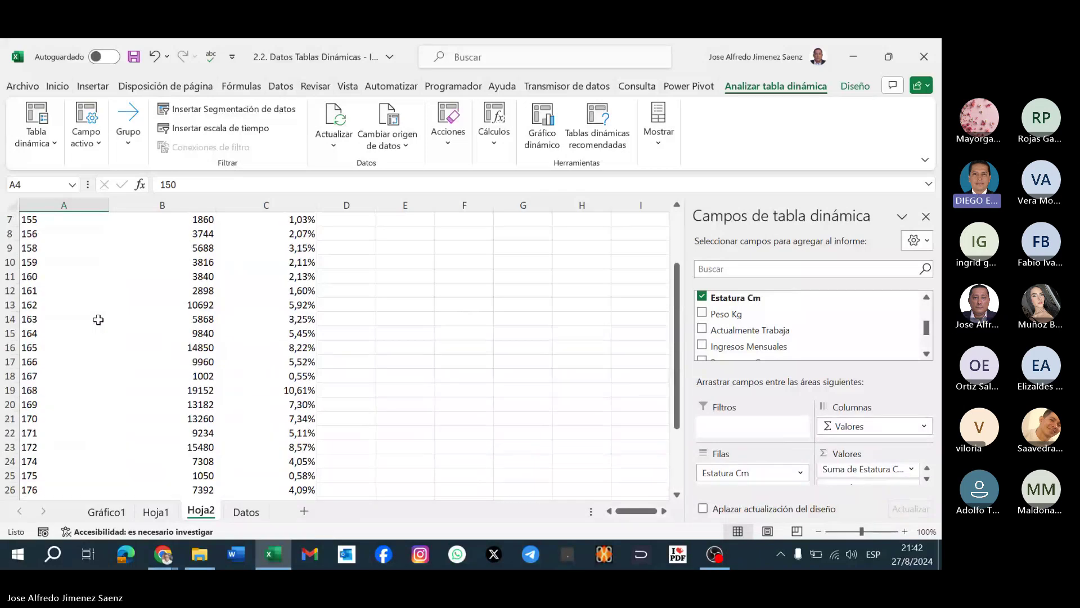
scroll(98, 320, "up", 2)
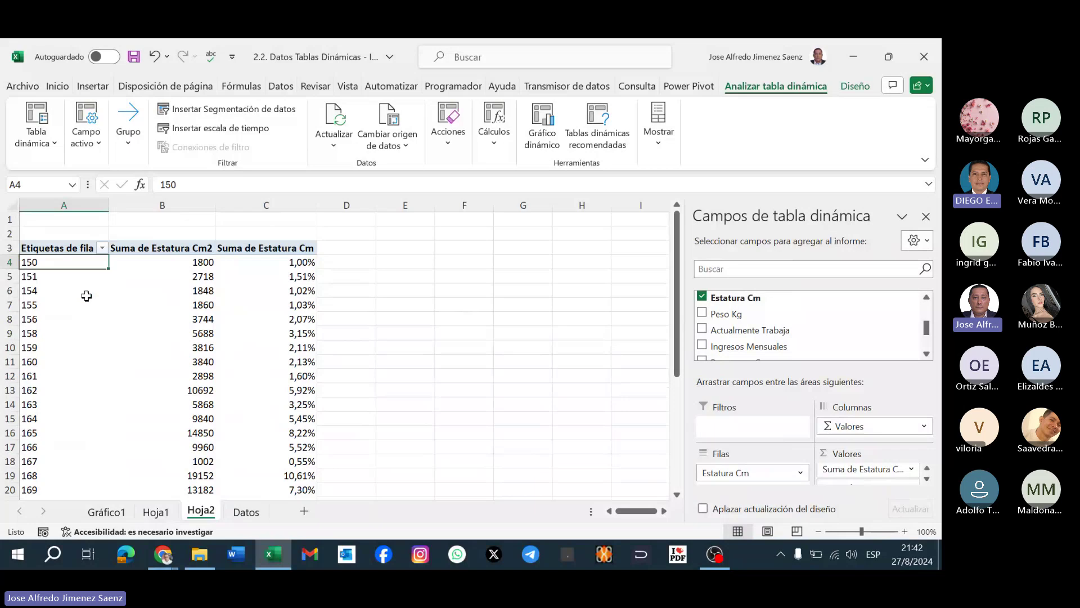
left_click(71, 267)
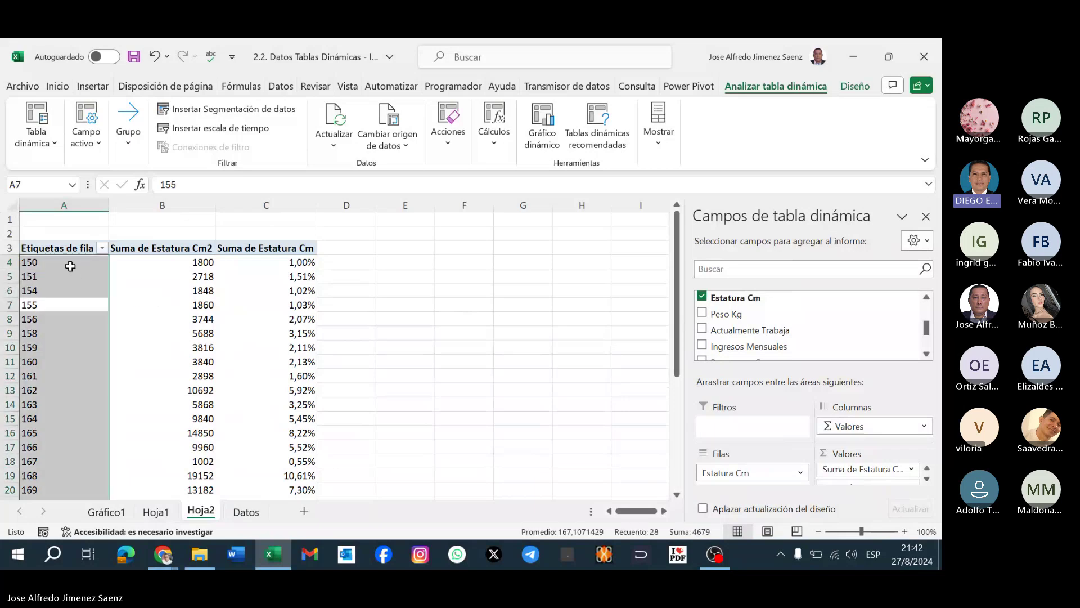
left_click(70, 266)
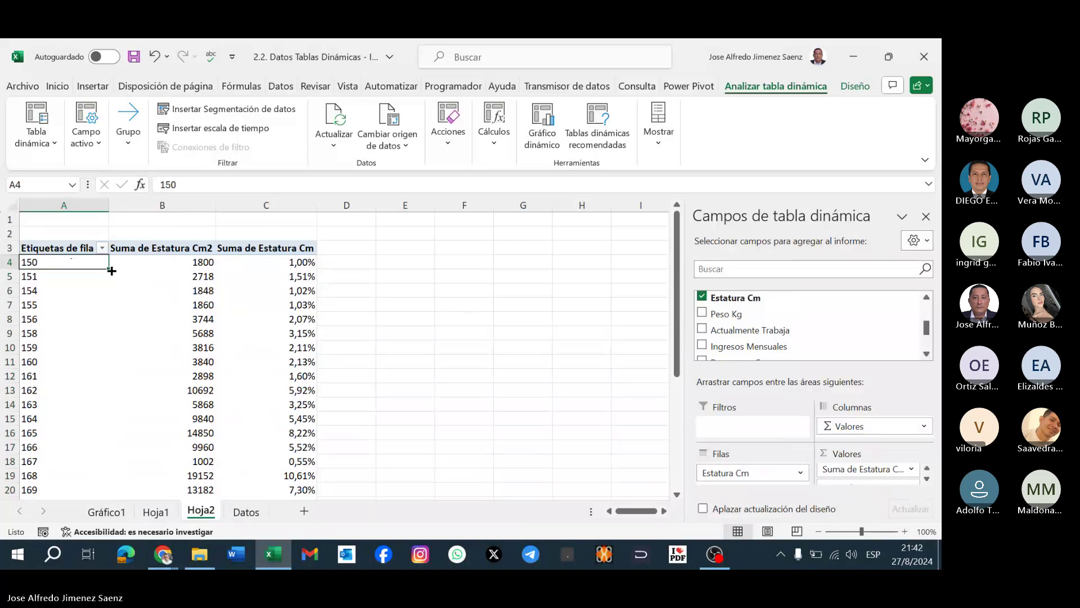
left_click_drag(109, 269, 107, 364)
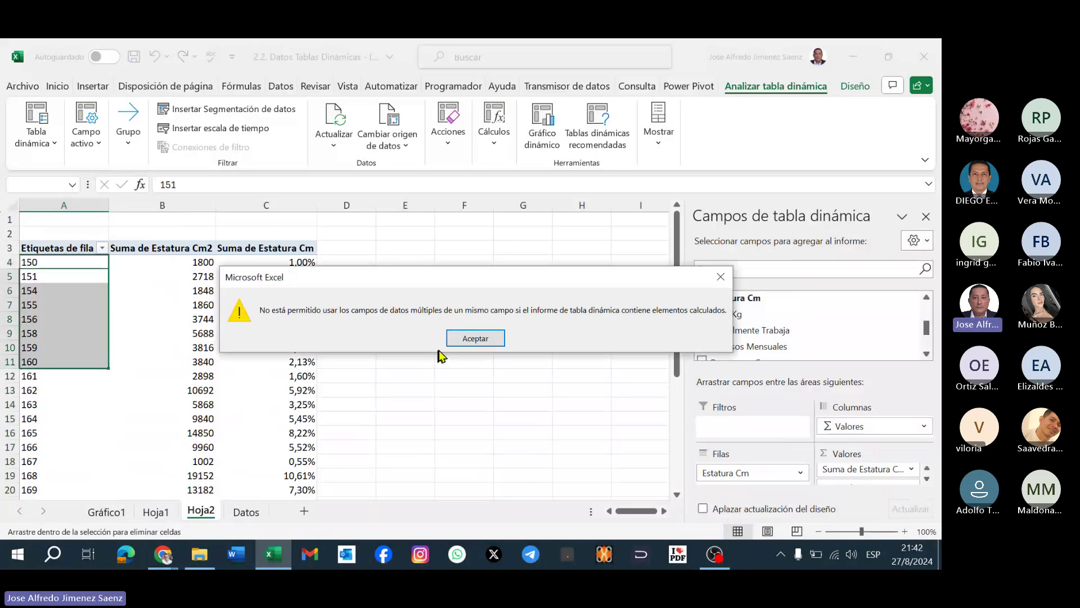
left_click(475, 338)
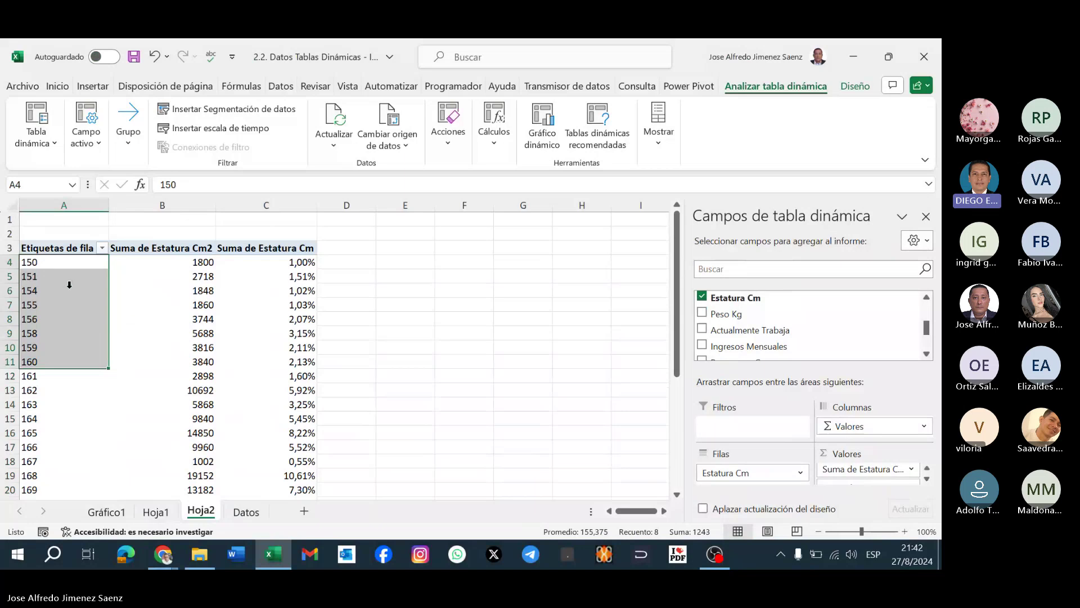
right_click(74, 286)
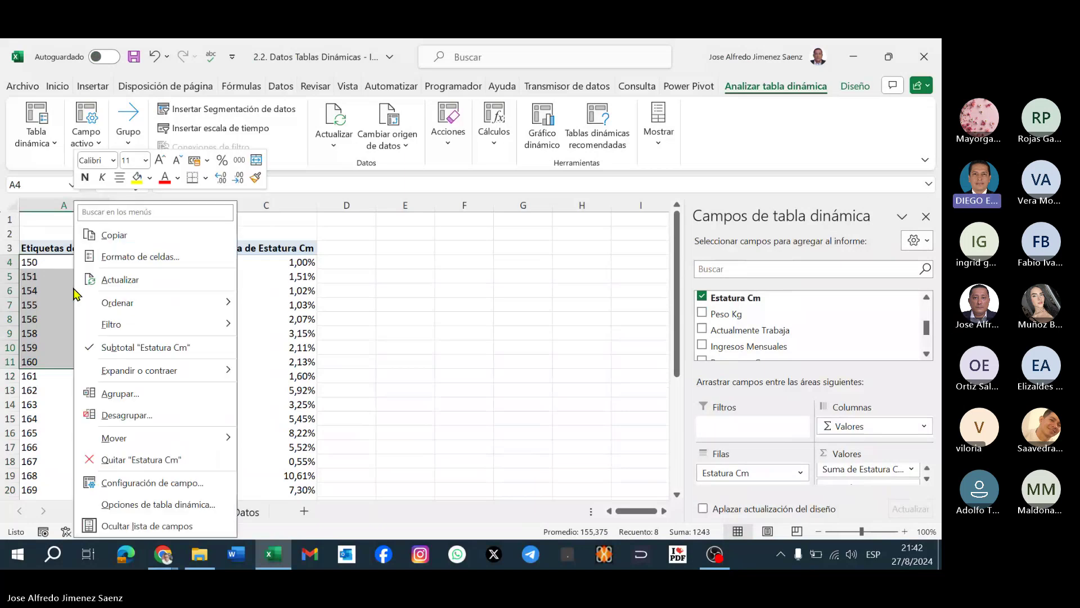
left_click(119, 394)
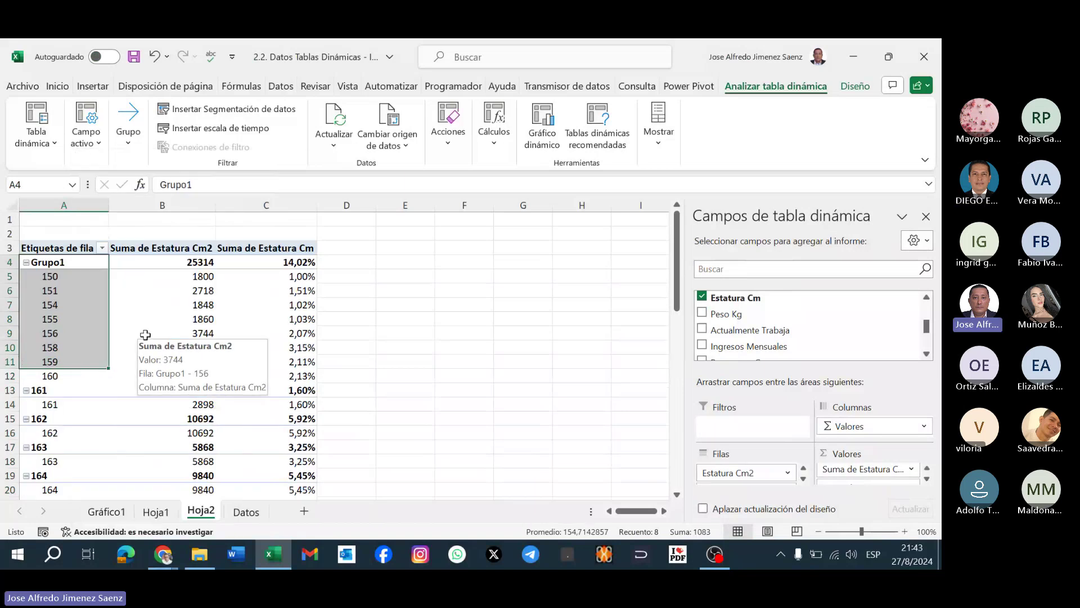
scroll(152, 335, "down", 1)
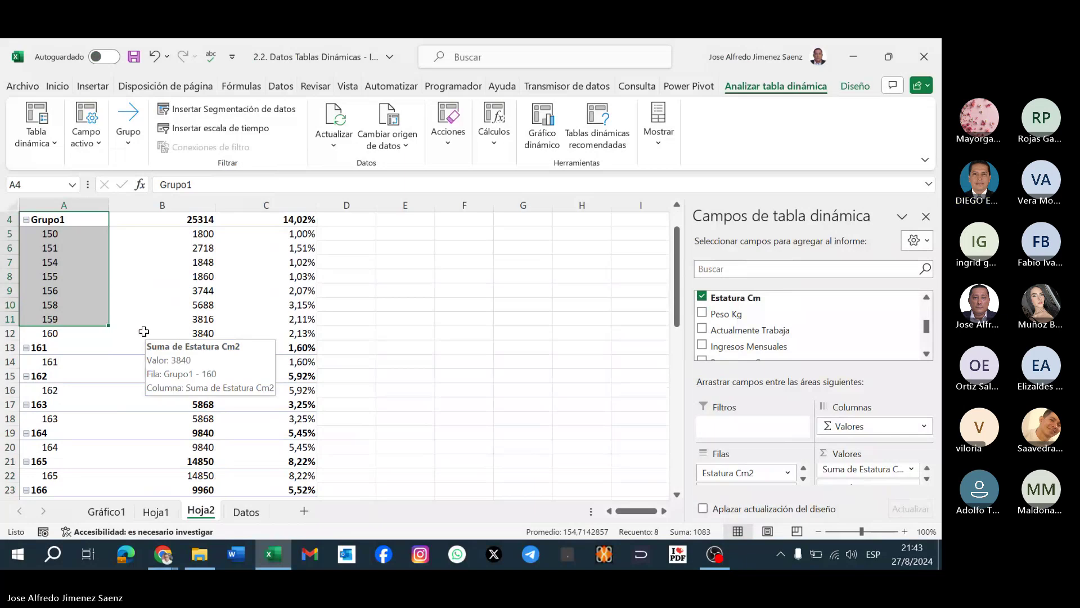
scroll(105, 340, "up", 1)
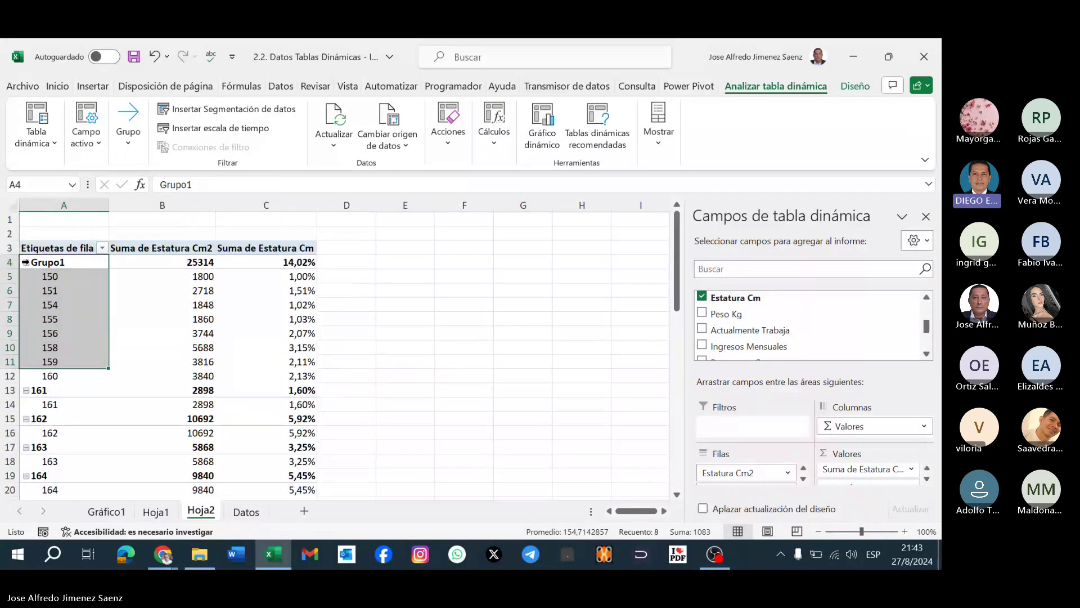
left_click(26, 264)
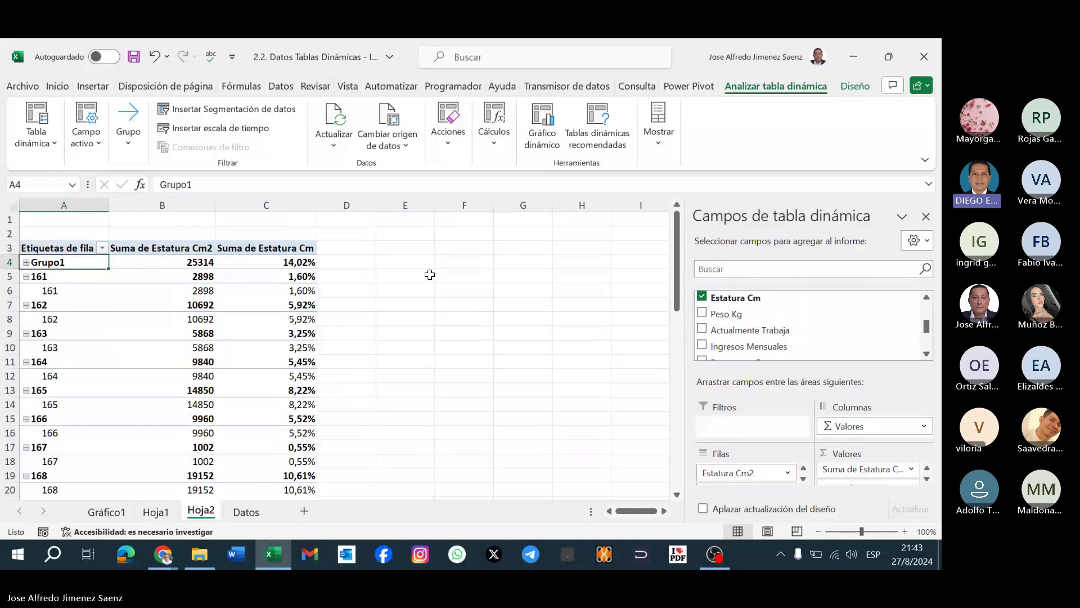
Group the height row labels 161 through 170 and collapse that group.
scroll(169, 340, "down", 6)
scroll(163, 341, "up", 4)
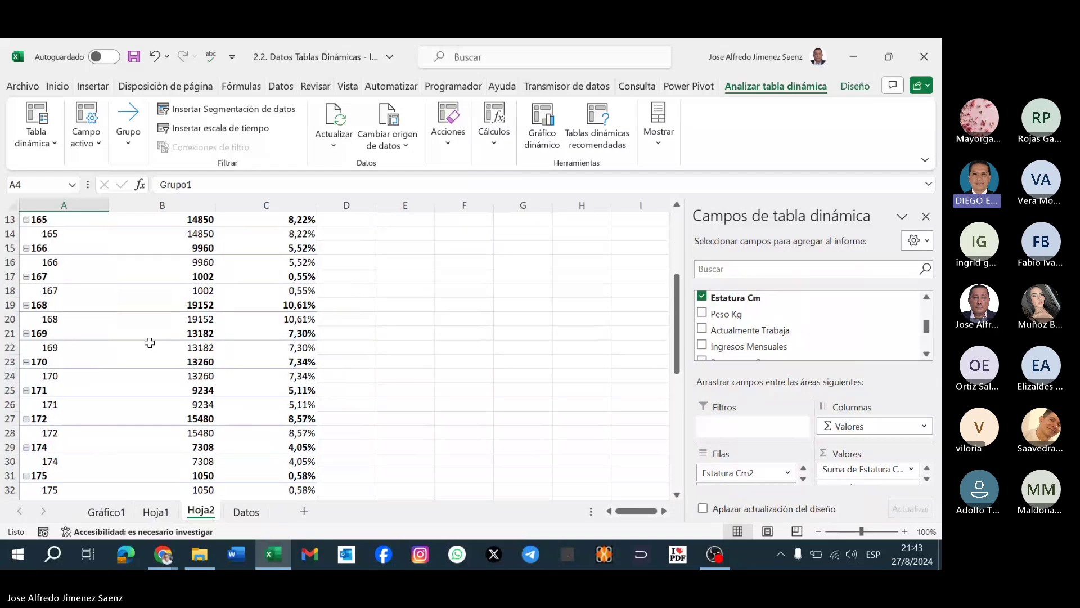
scroll(149, 341, "up", 2)
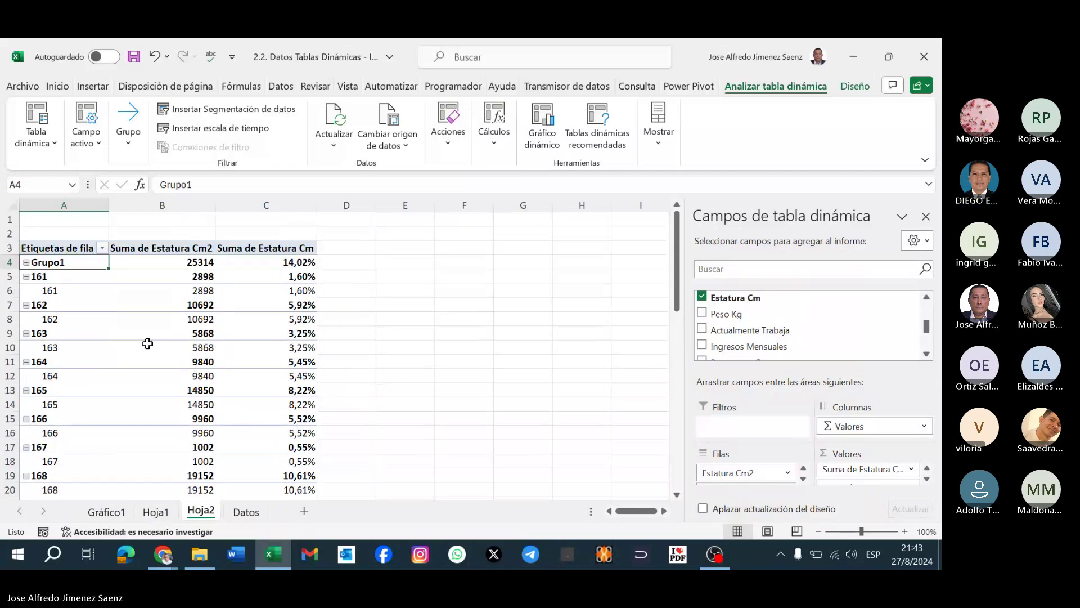
left_click_drag(35, 281, 45, 402)
right_click(66, 295)
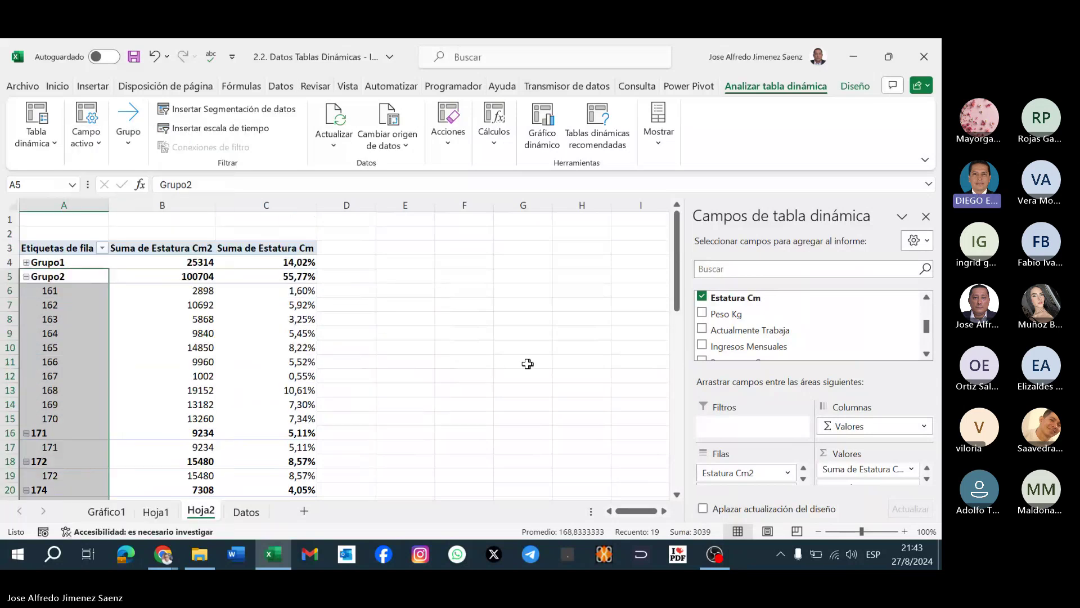
left_click(26, 276)
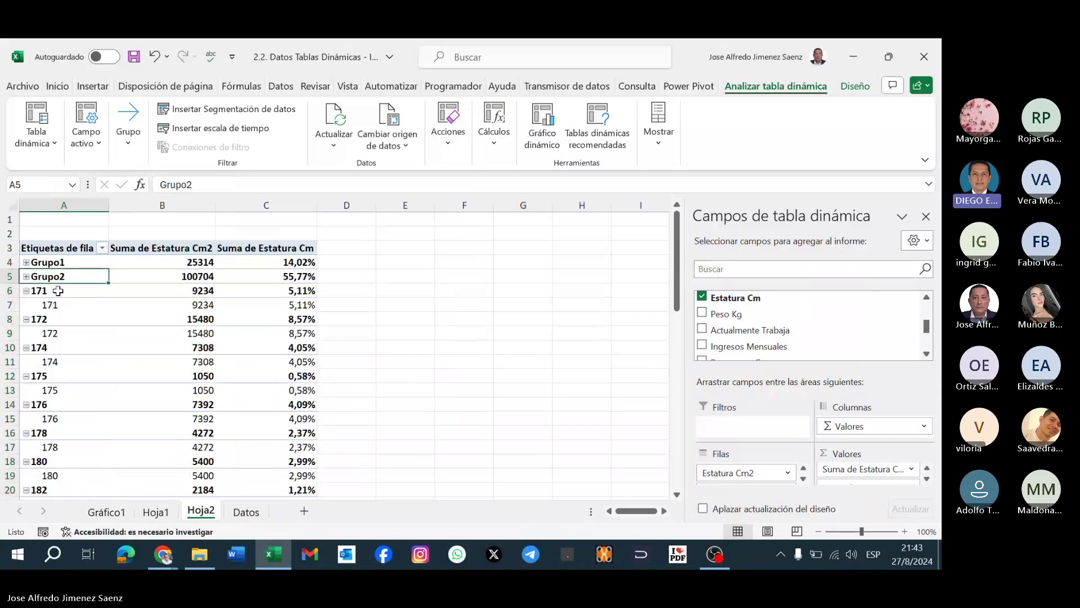
Group the height row labels 171 through 180 and collapse that group.
left_click_drag(51, 291, 53, 404)
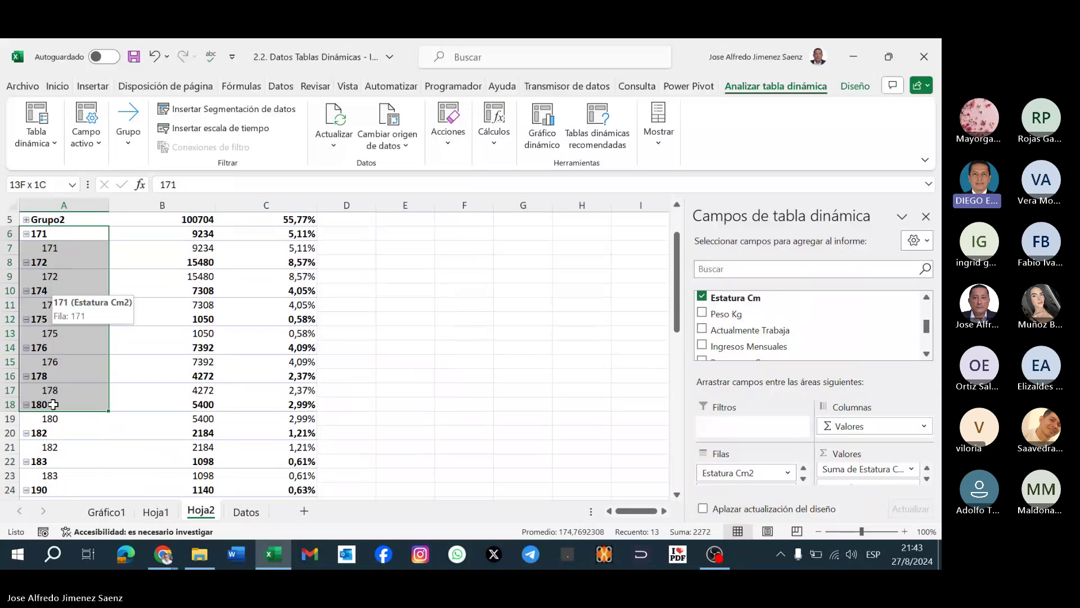
right_click(84, 310)
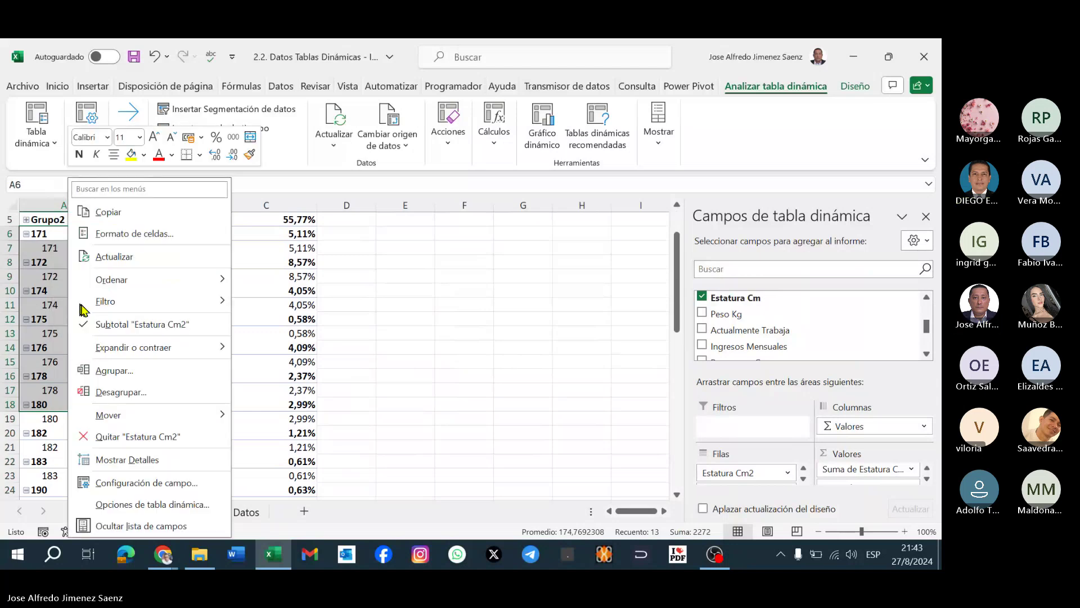
left_click(119, 371)
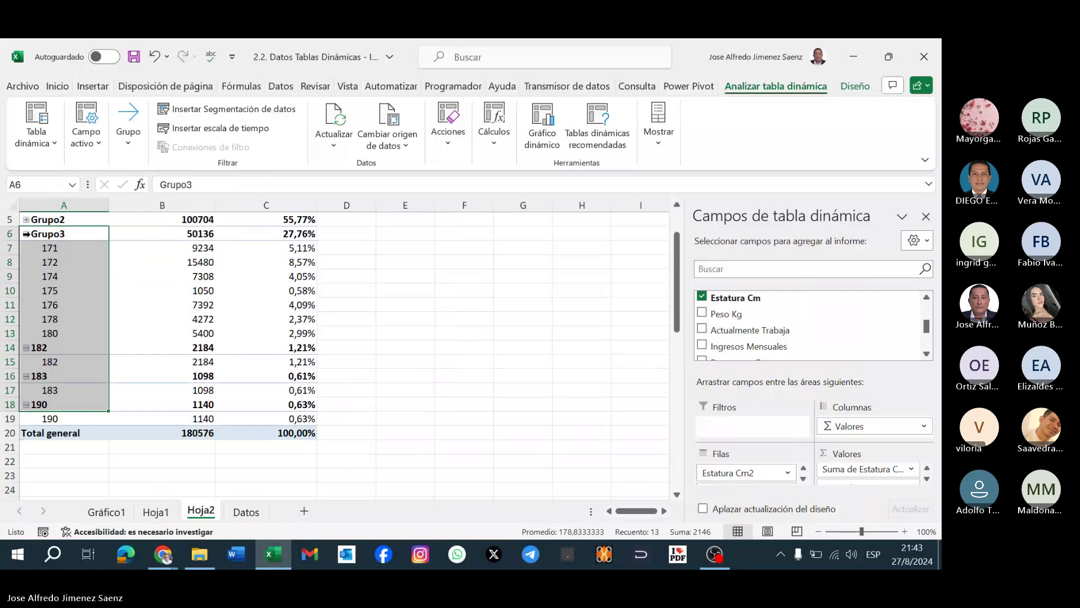
left_click(26, 233)
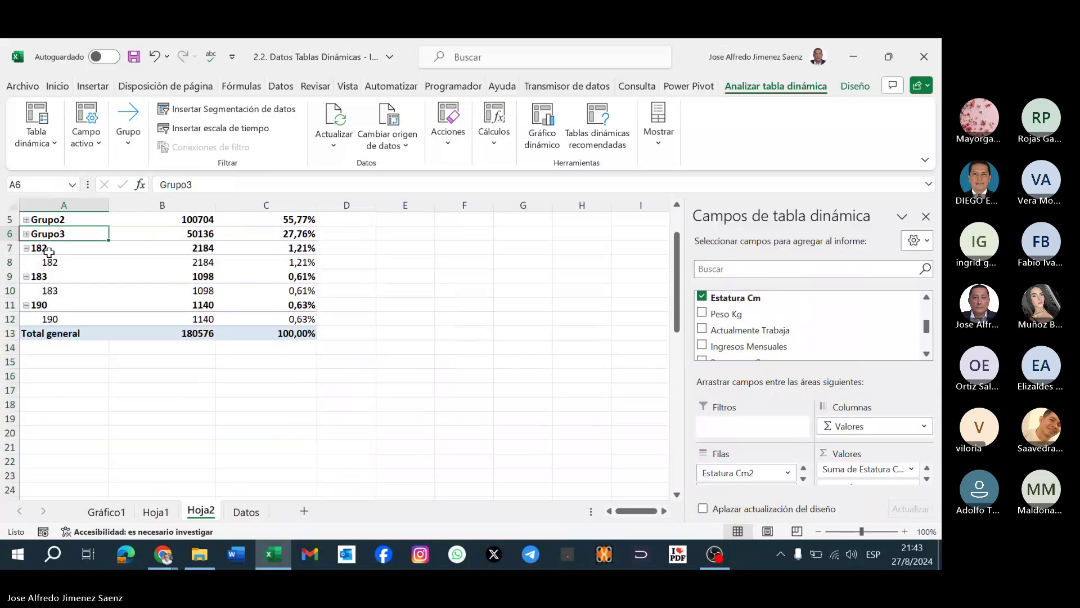
left_click(56, 248)
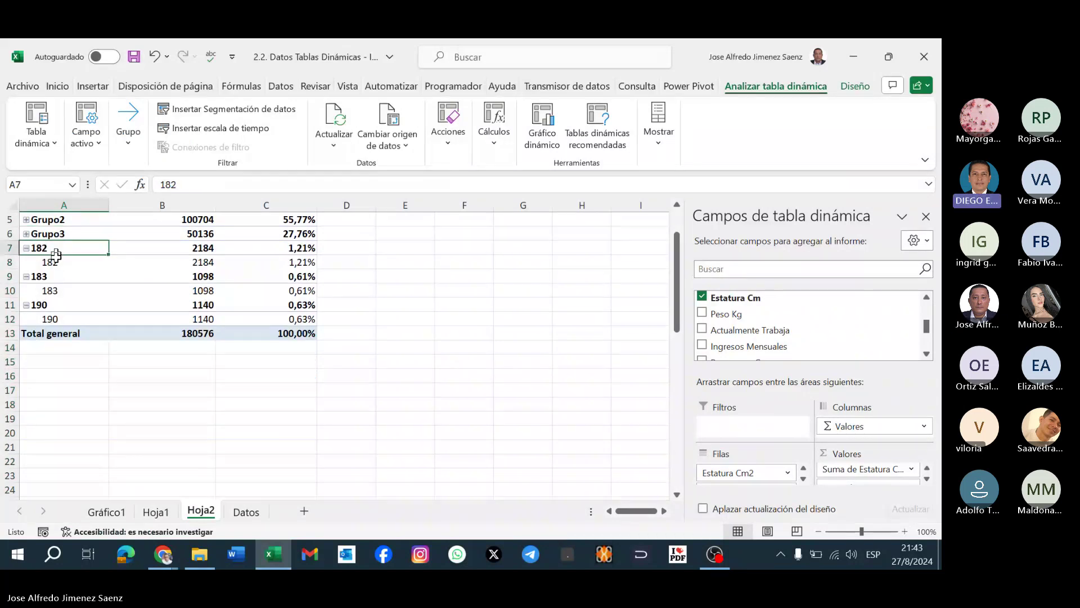
left_click_drag(56, 247, 59, 305)
right_click(62, 270)
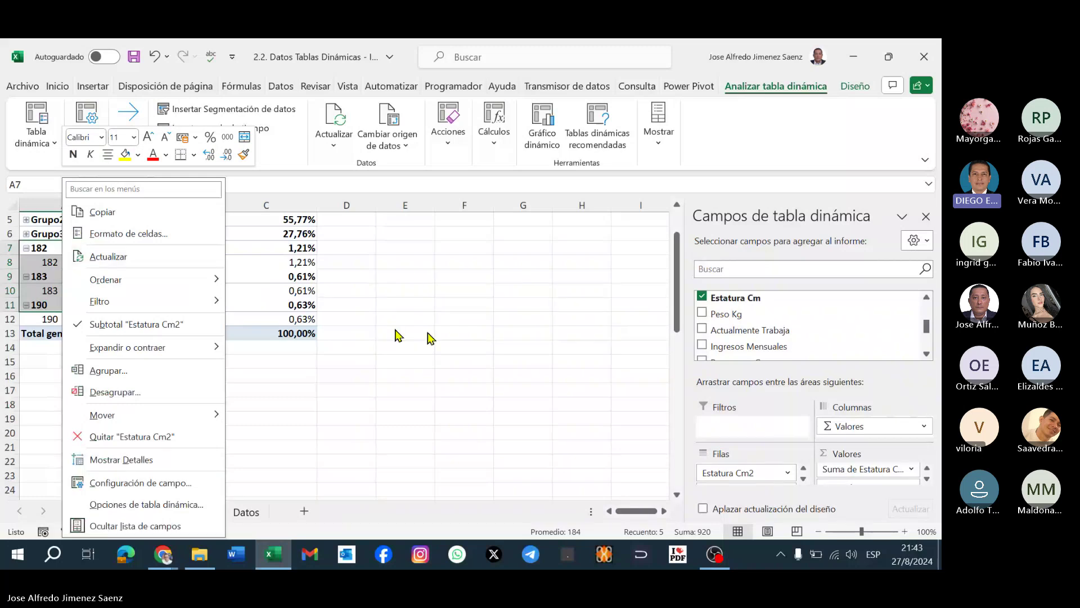
key("Escape")
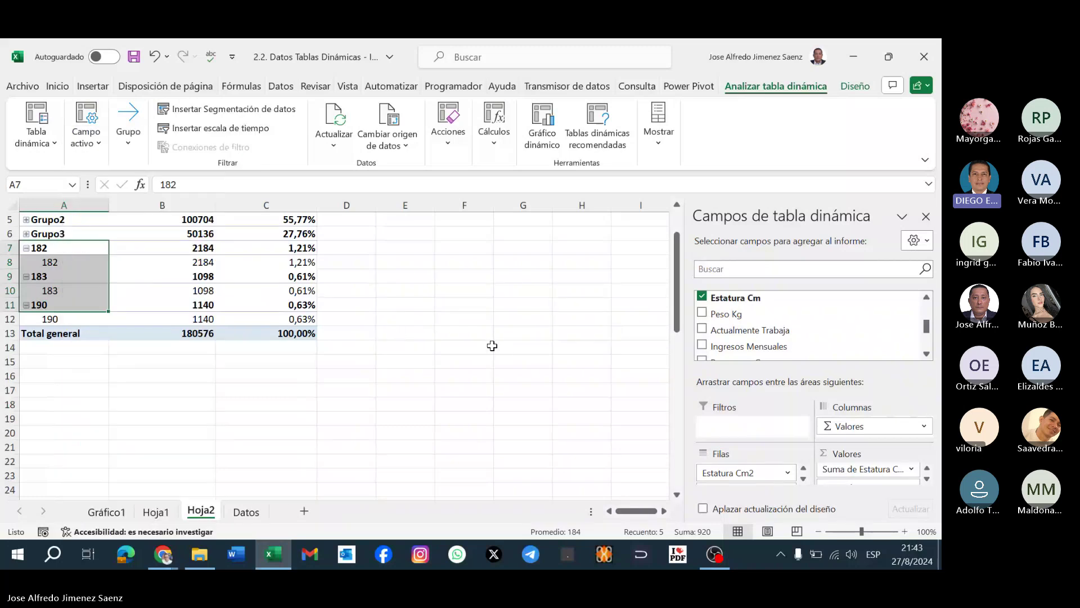
left_click(309, 407)
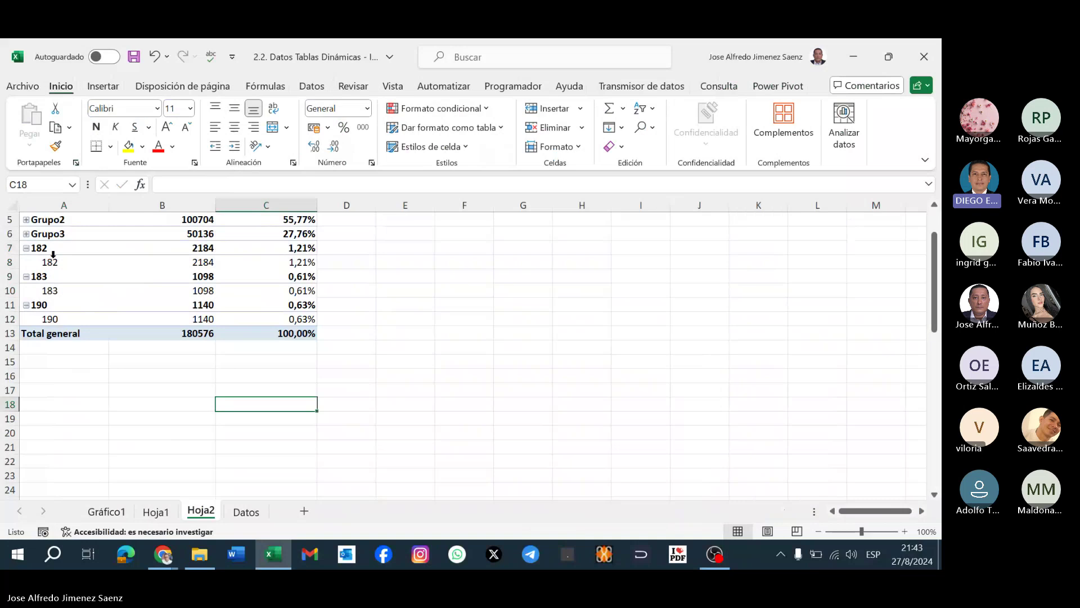
Group the remaining height row labels 182, 183 and 190 and collapse that group.
left_click_drag(53, 252, 67, 305)
right_click(63, 287)
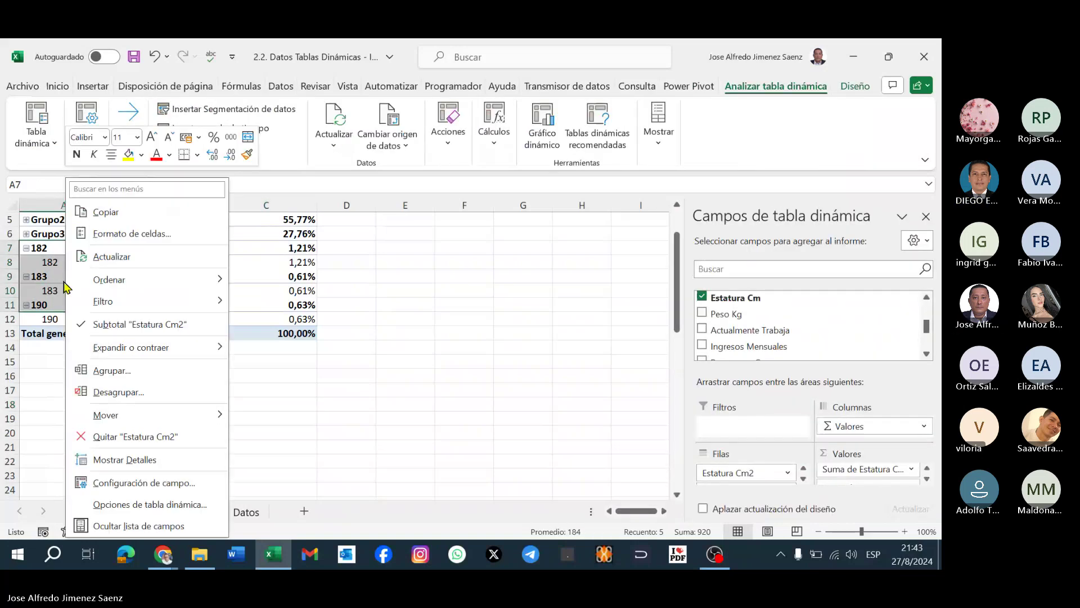
left_click(107, 370)
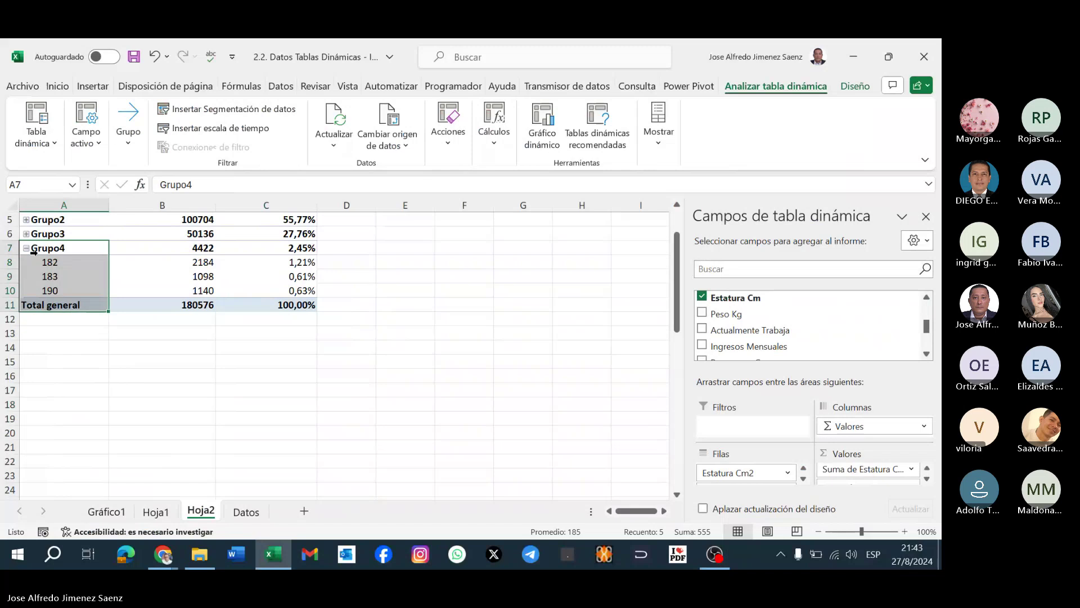
left_click(26, 248)
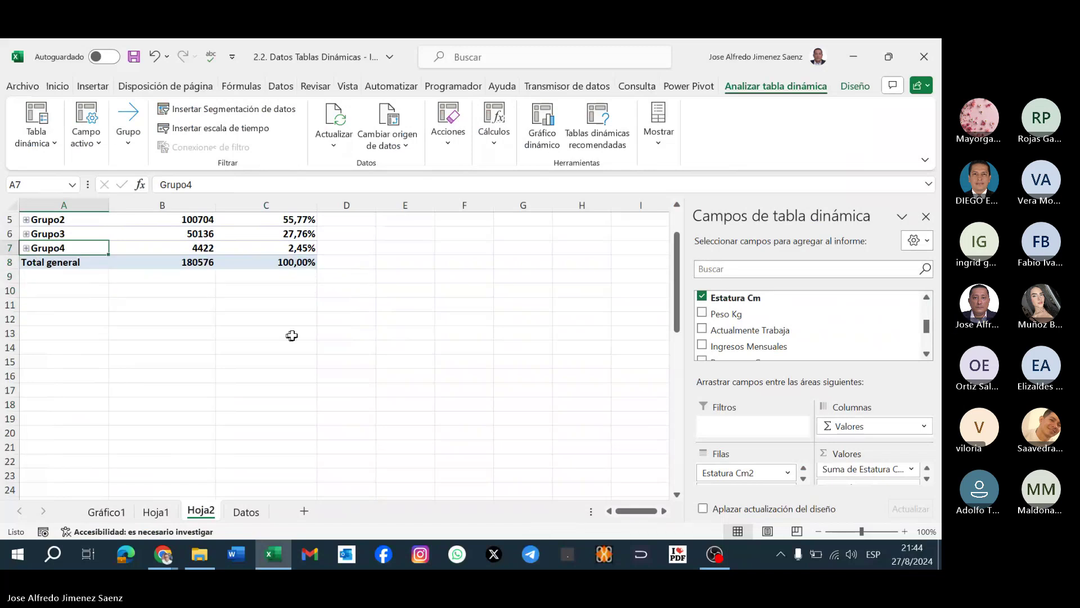
scroll(292, 336, "up", 2)
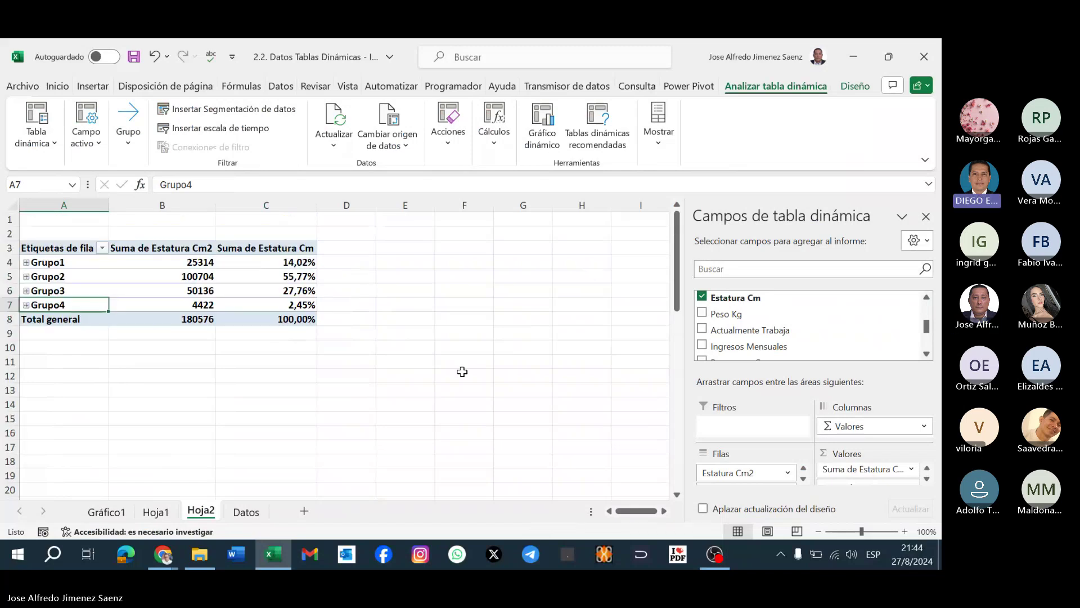
Center the four groups' sum and percentage values in B4:C7 horizontally and vertically.
left_click_drag(141, 264, 258, 308)
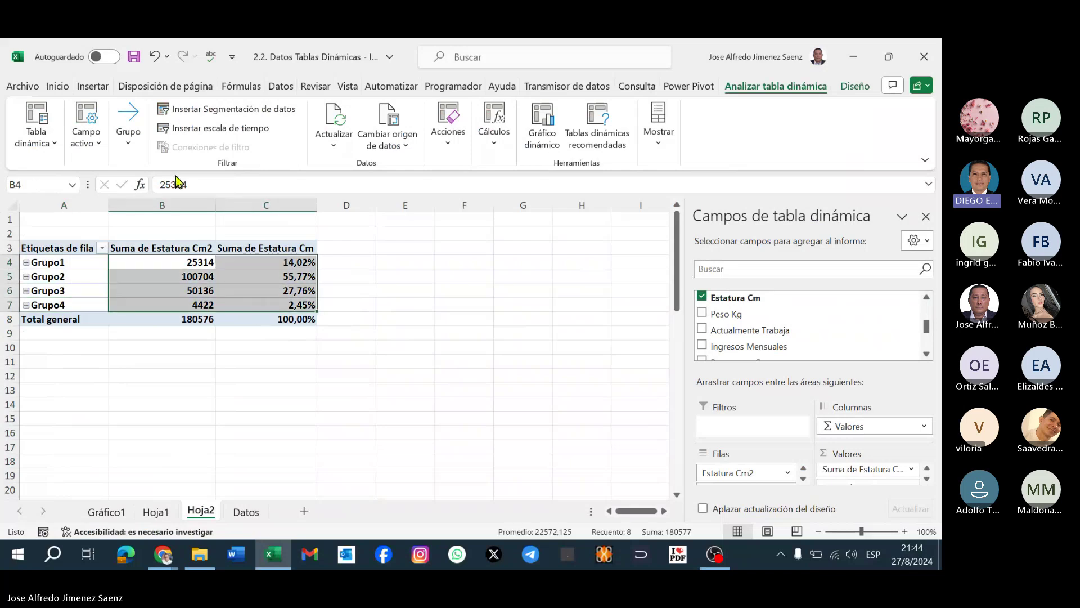
left_click(61, 88)
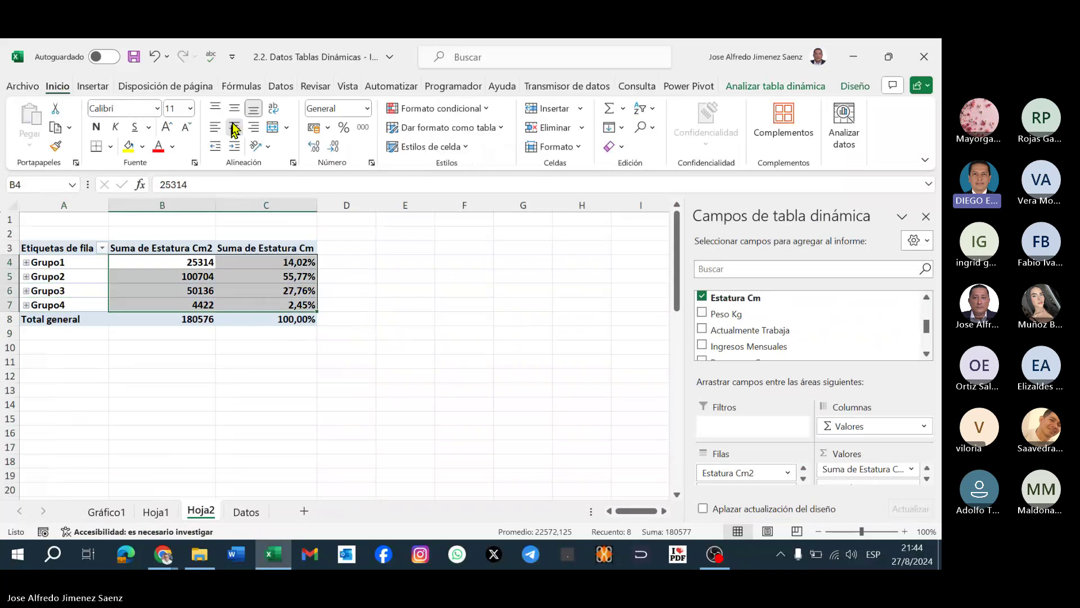
left_click(436, 290)
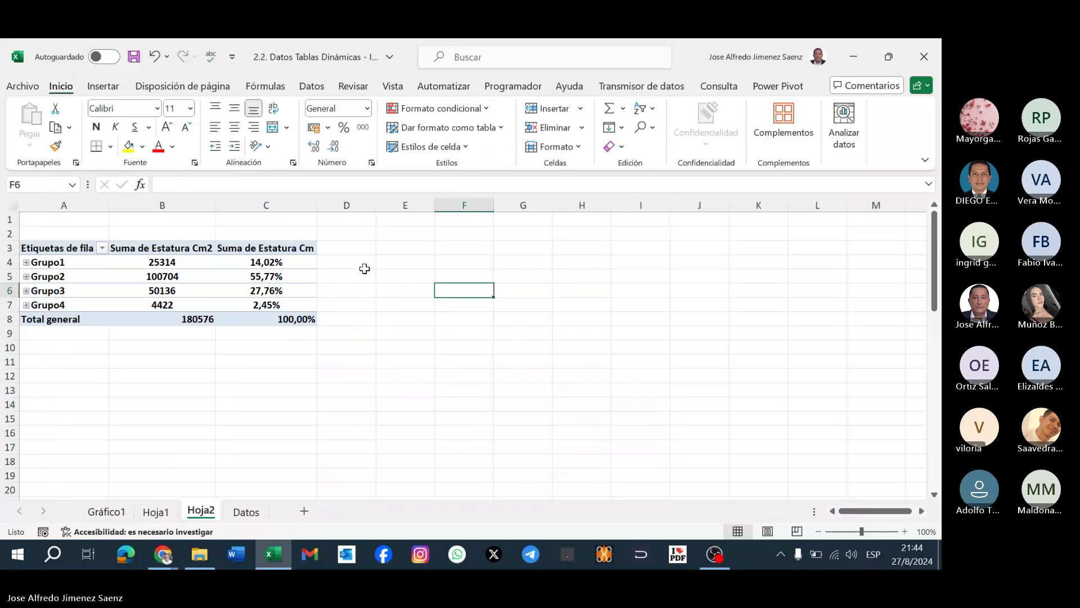
left_click(192, 261)
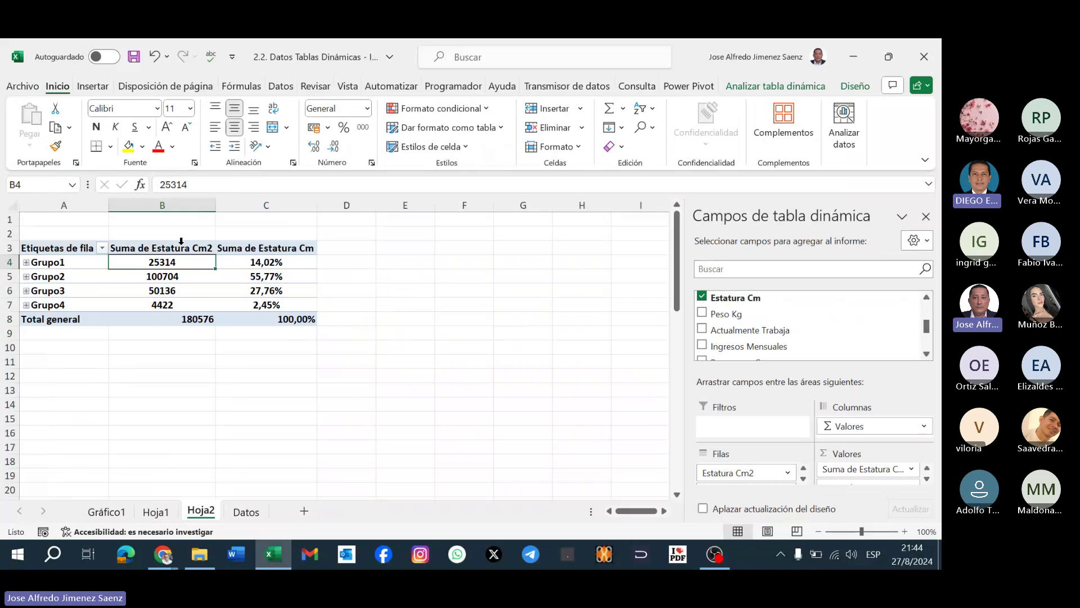
left_click(178, 248)
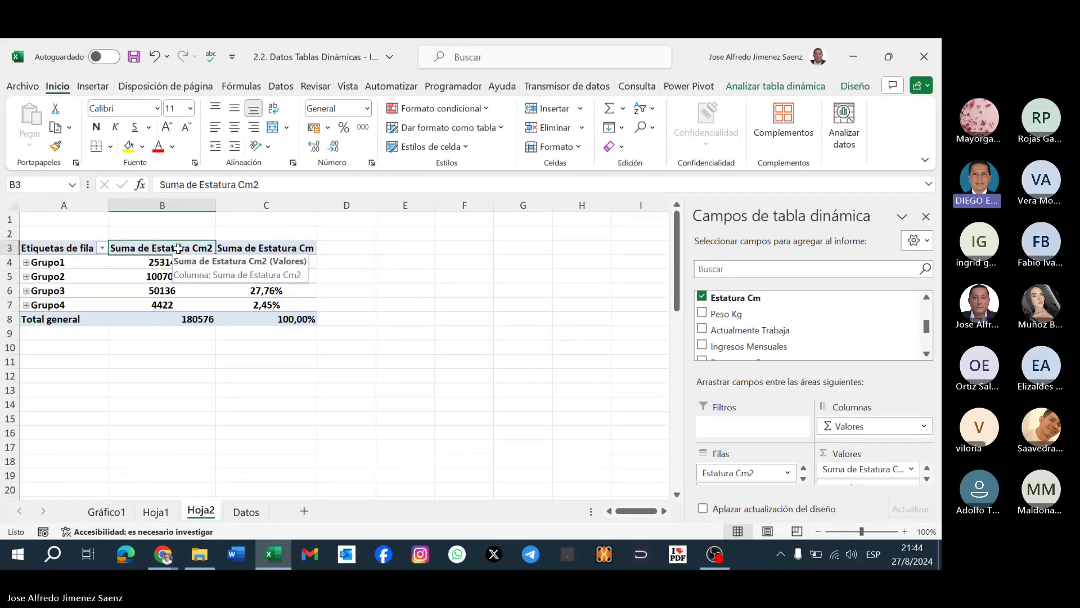
left_click(203, 320)
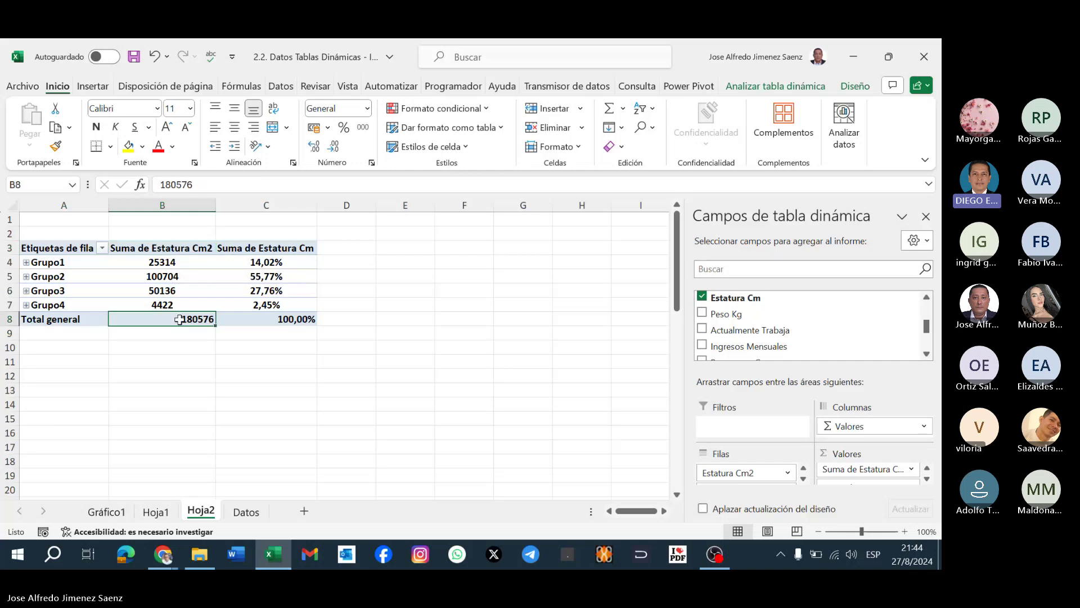
Change the Suma de Estatura Cm2 value field to summarize the heights by Recuento instead of a sum.
mouse_move(193, 320)
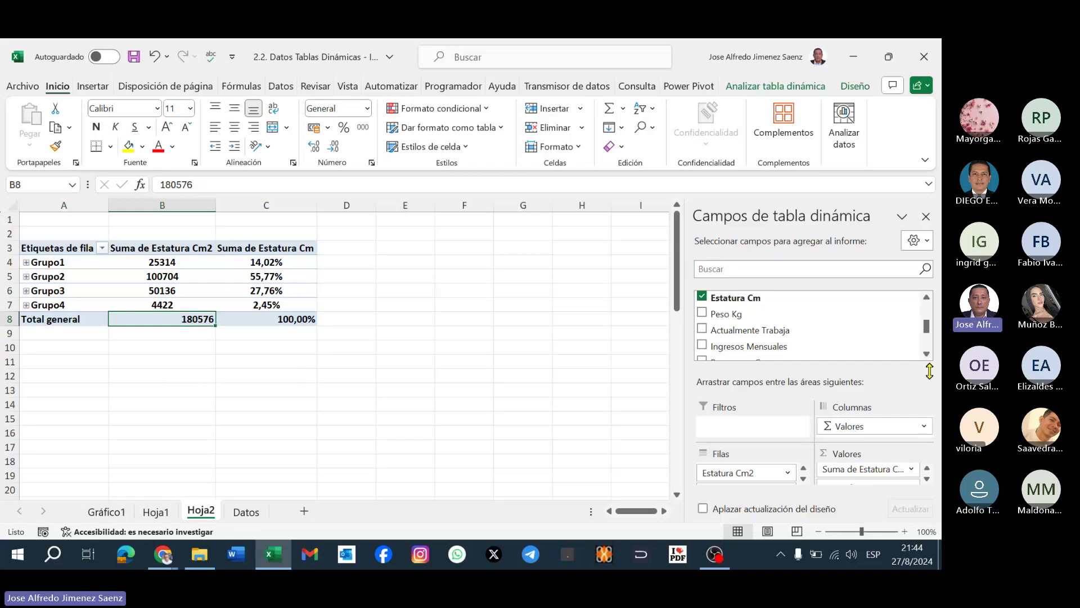
left_click(927, 478)
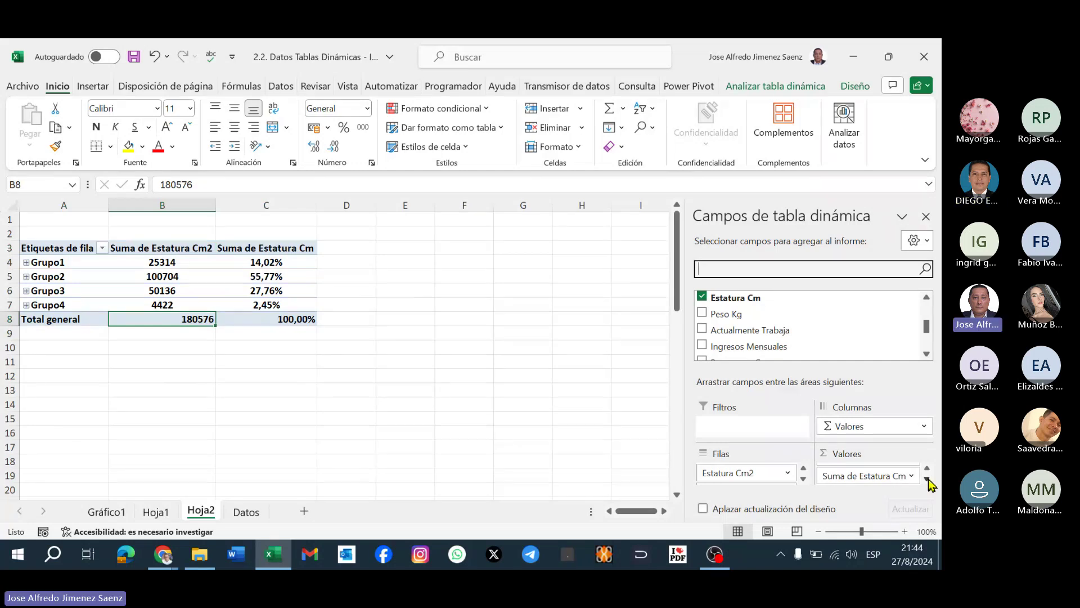
left_click(890, 474)
left_click(890, 474)
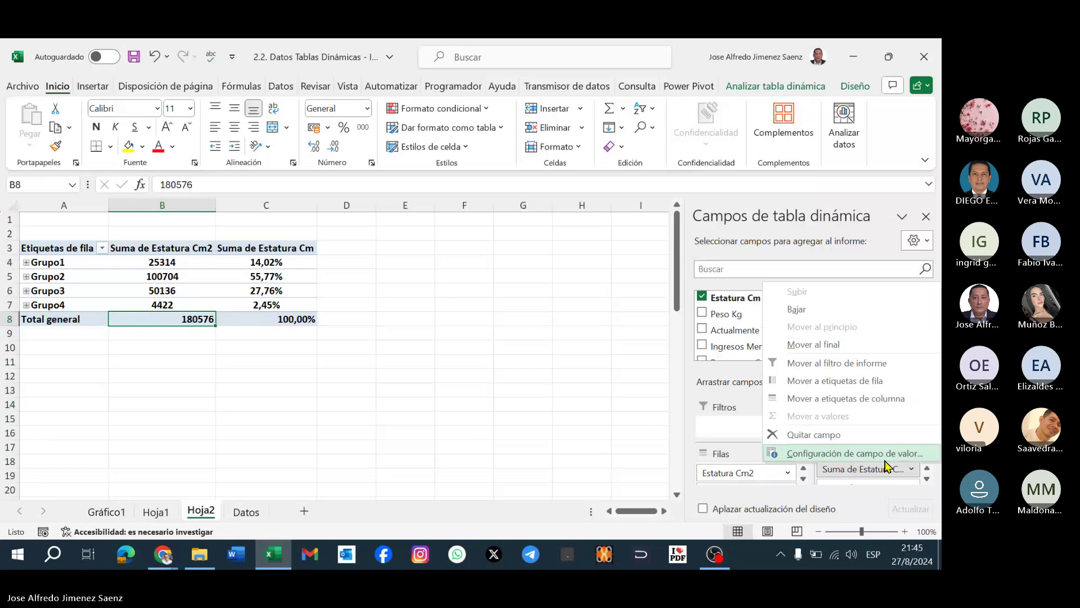
left_click(884, 454)
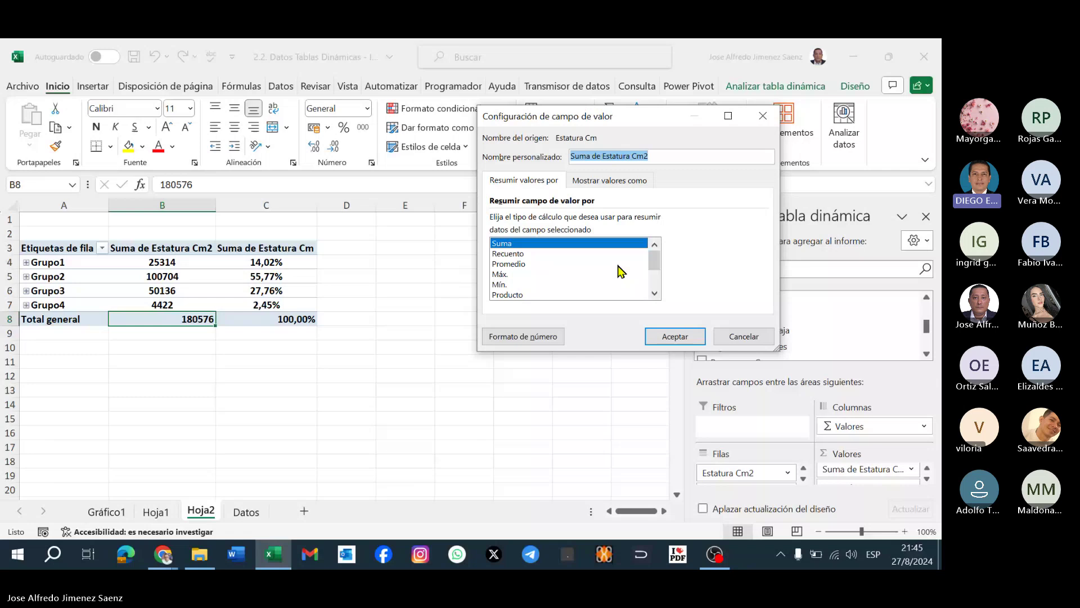
left_click(508, 253)
left_click(675, 336)
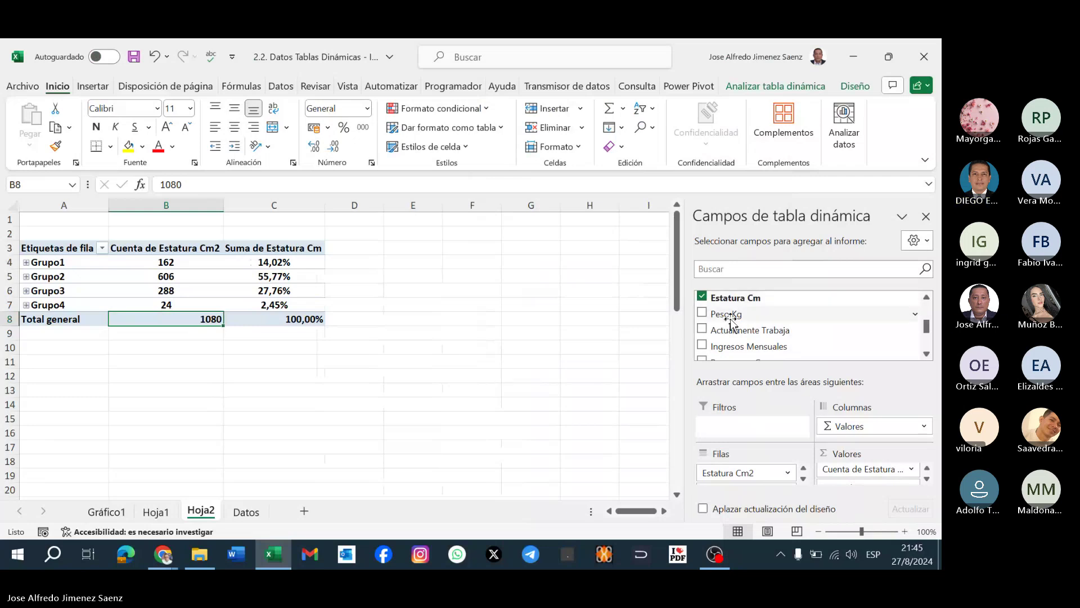
Add the Peso Kg field to the pivot table's columns and review the widened table across to its grand totals.
left_click_drag(732, 316, 857, 426)
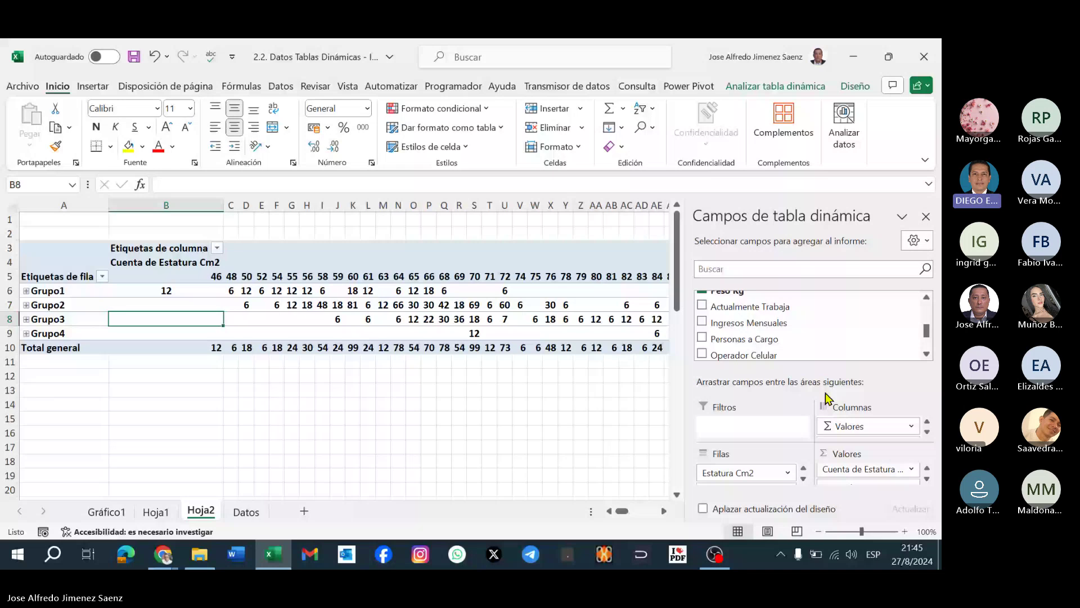
left_click(663, 511)
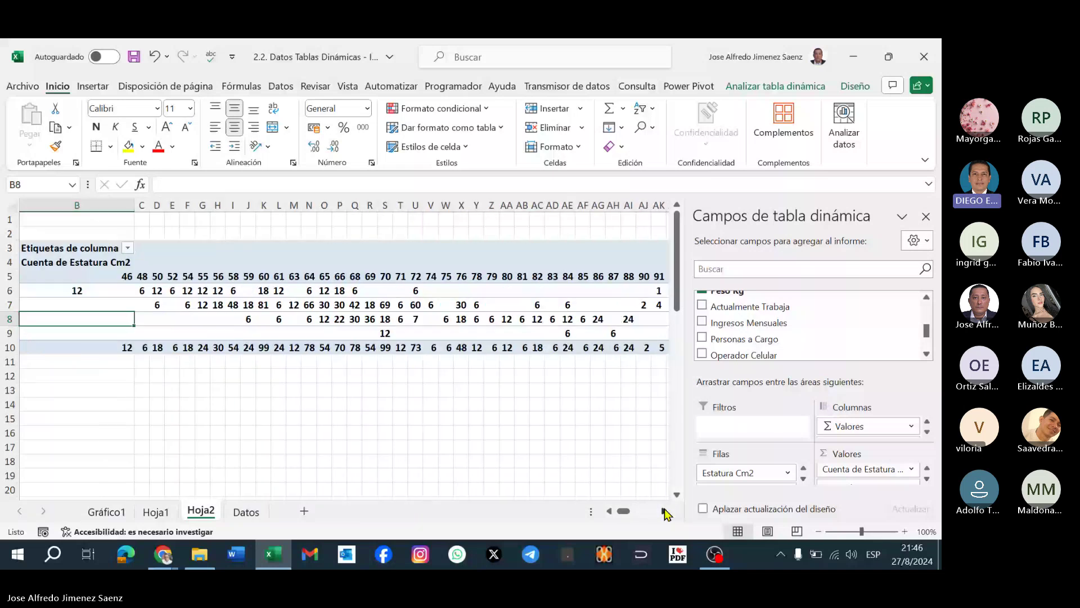
left_click(664, 512)
left_click(664, 512)
left_click(664, 512)
left_click(664, 512)
left_click(664, 512)
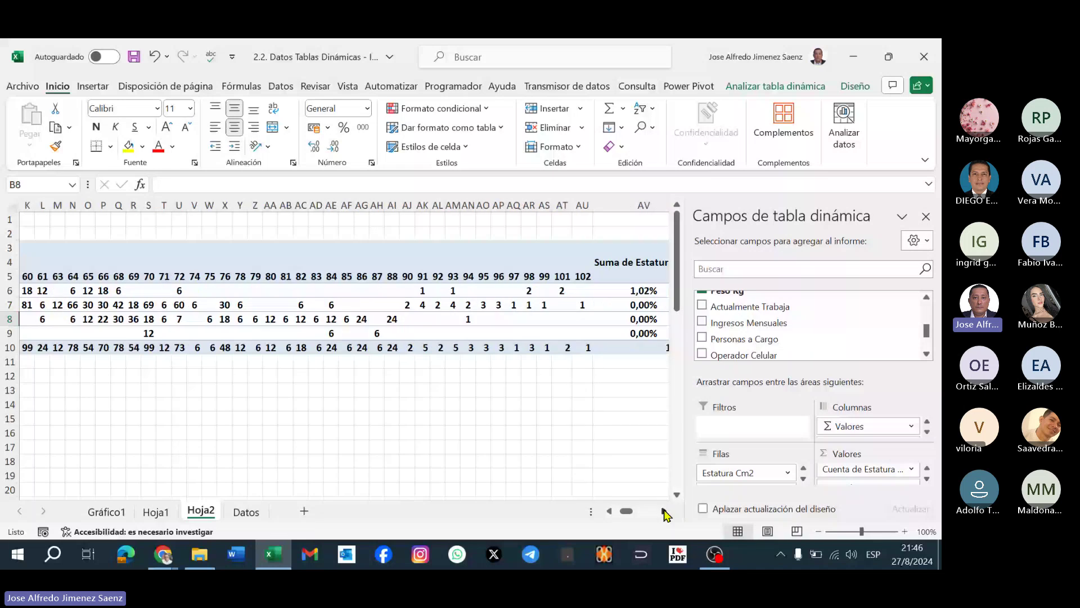
left_click(664, 513)
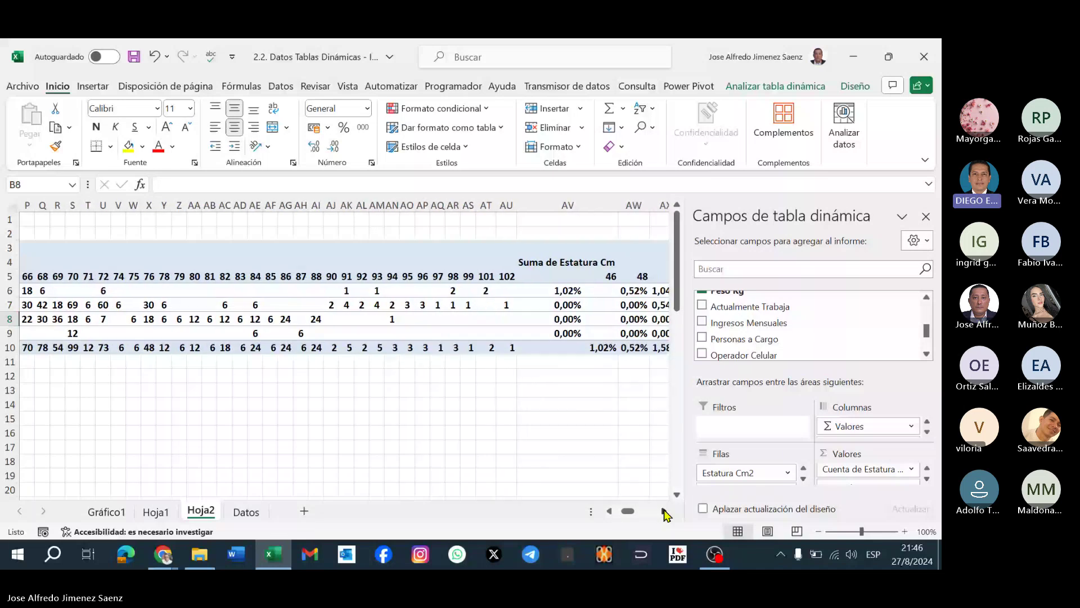
left_click_drag(632, 512, 610, 514)
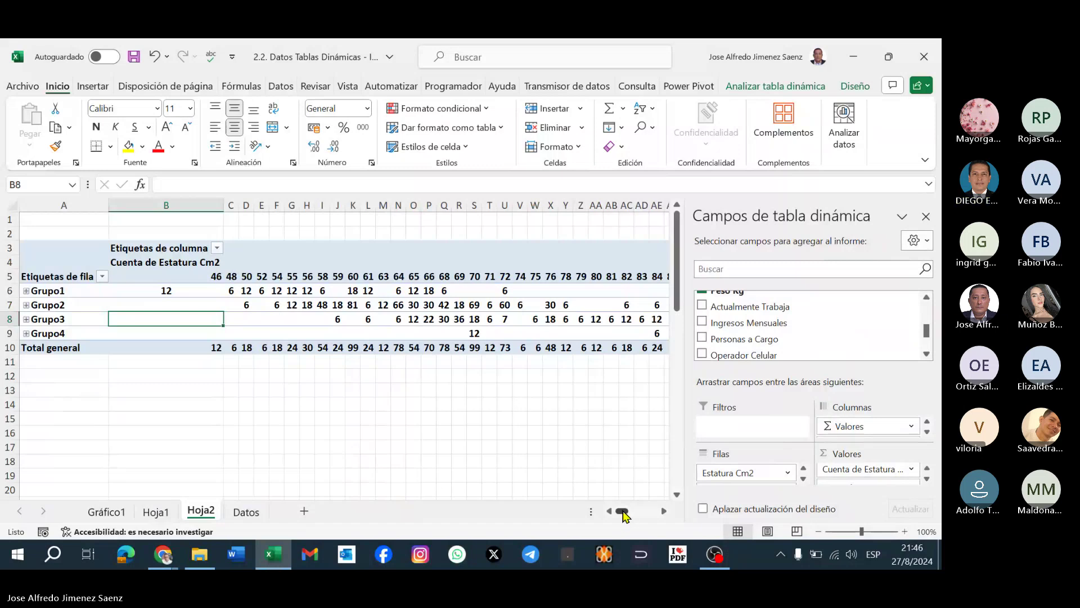
left_click_drag(622, 511, 667, 505)
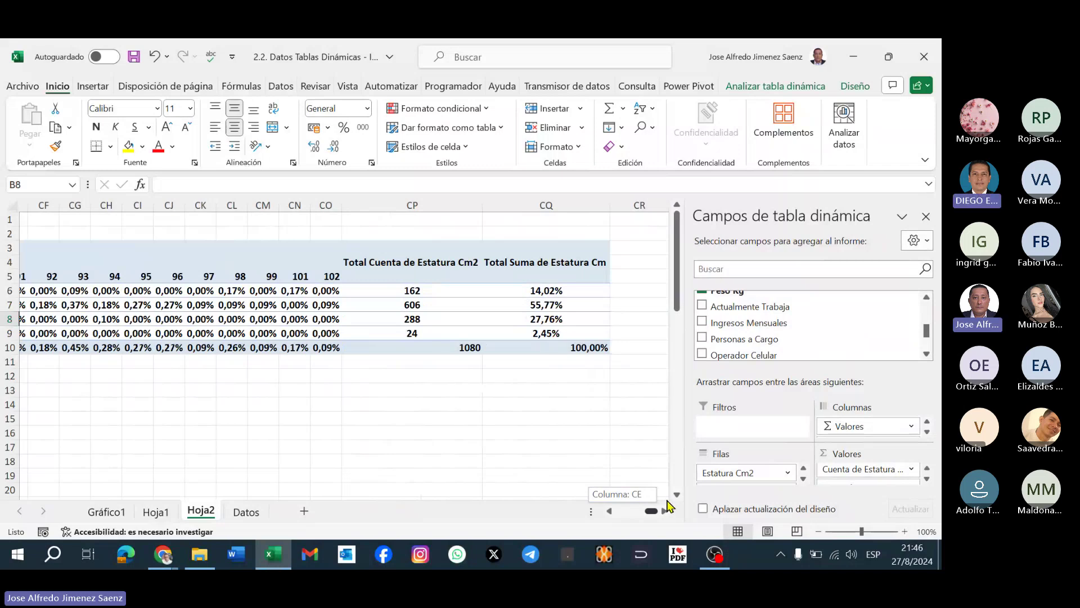
left_click_drag(667, 506, 635, 508)
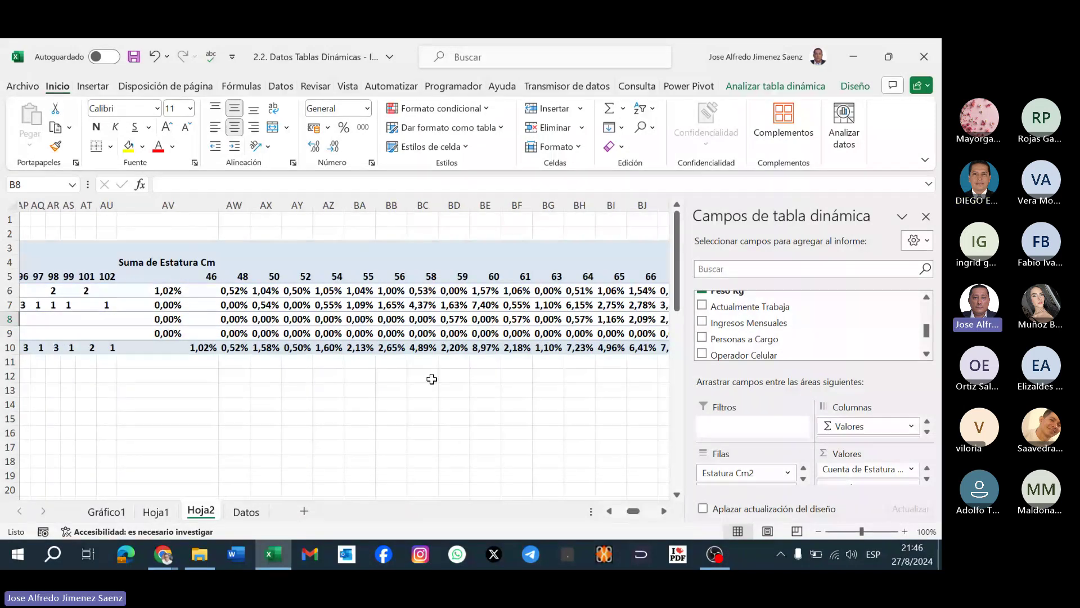
Group the weight column labels 46 through 58 and collapse that group.
left_click(213, 276)
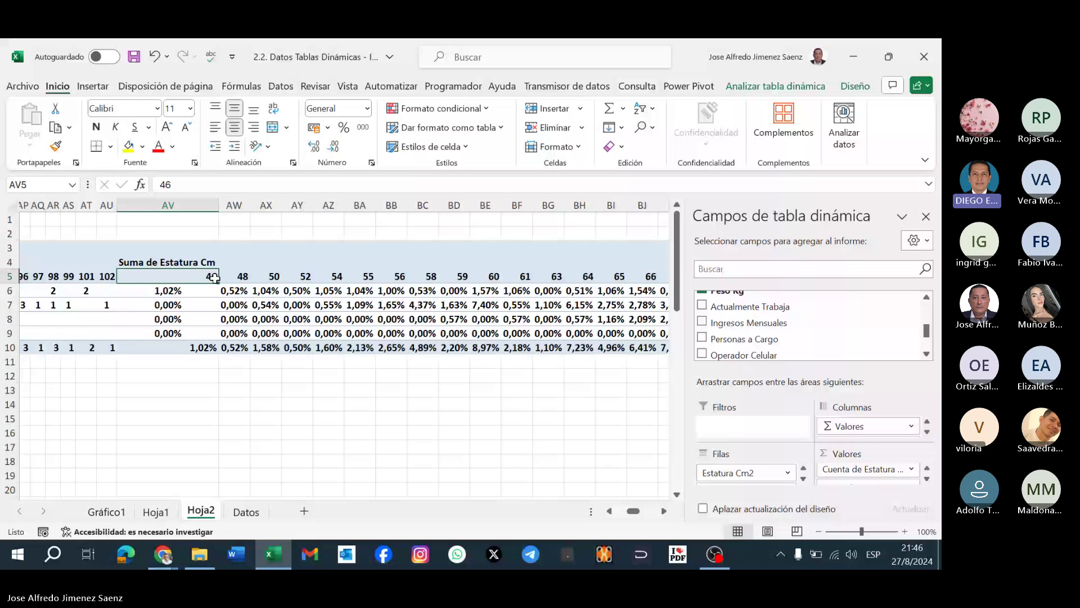
left_click_drag(214, 276, 469, 276)
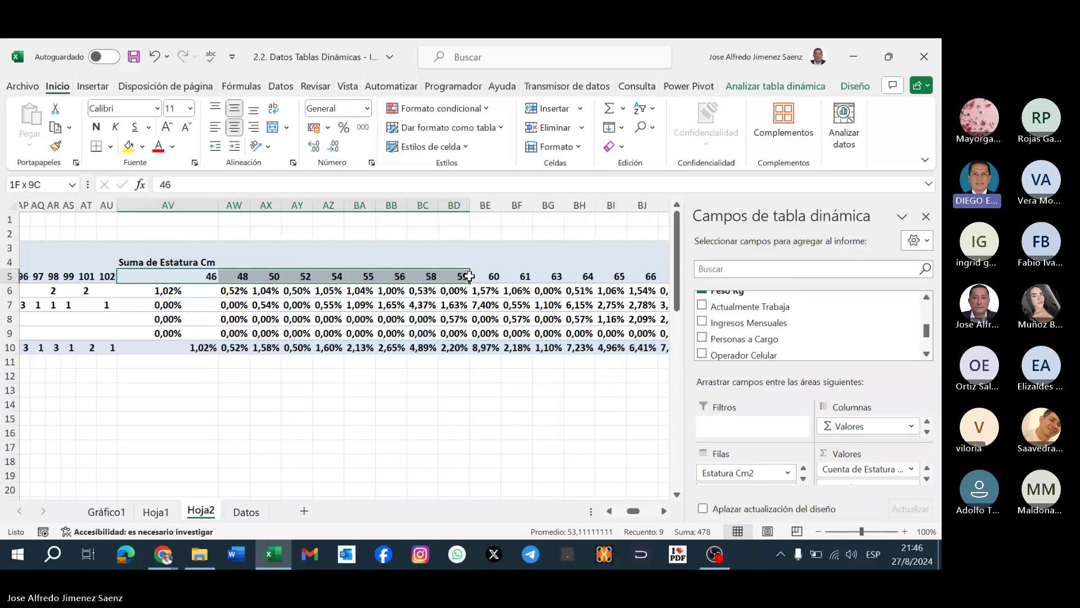
left_click_drag(469, 275, 480, 275)
left_click_drag(448, 279, 428, 282)
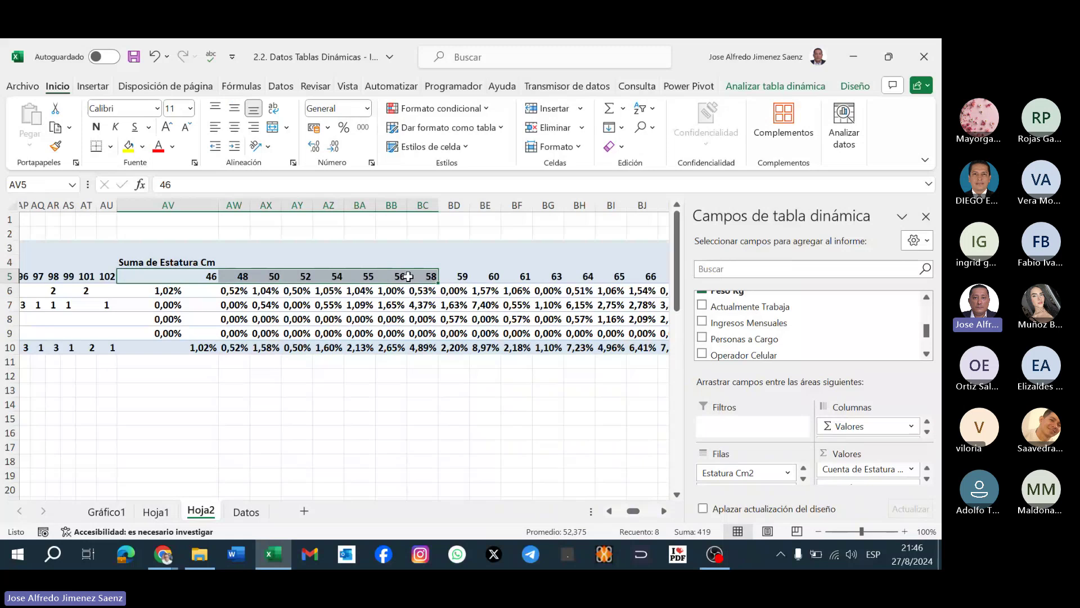
right_click(410, 281)
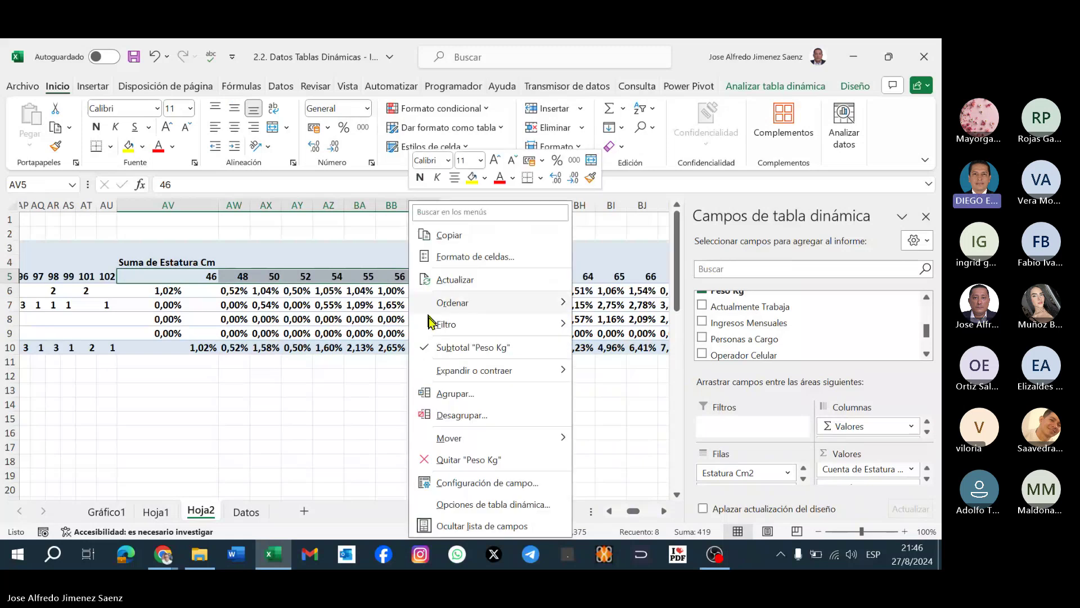
left_click(448, 394)
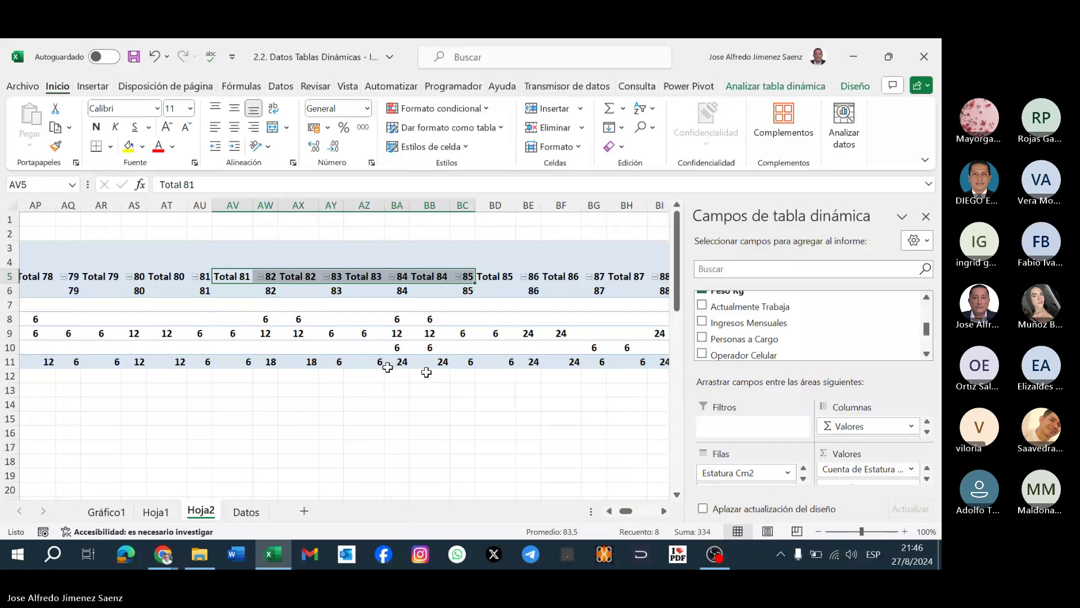
left_click(609, 510)
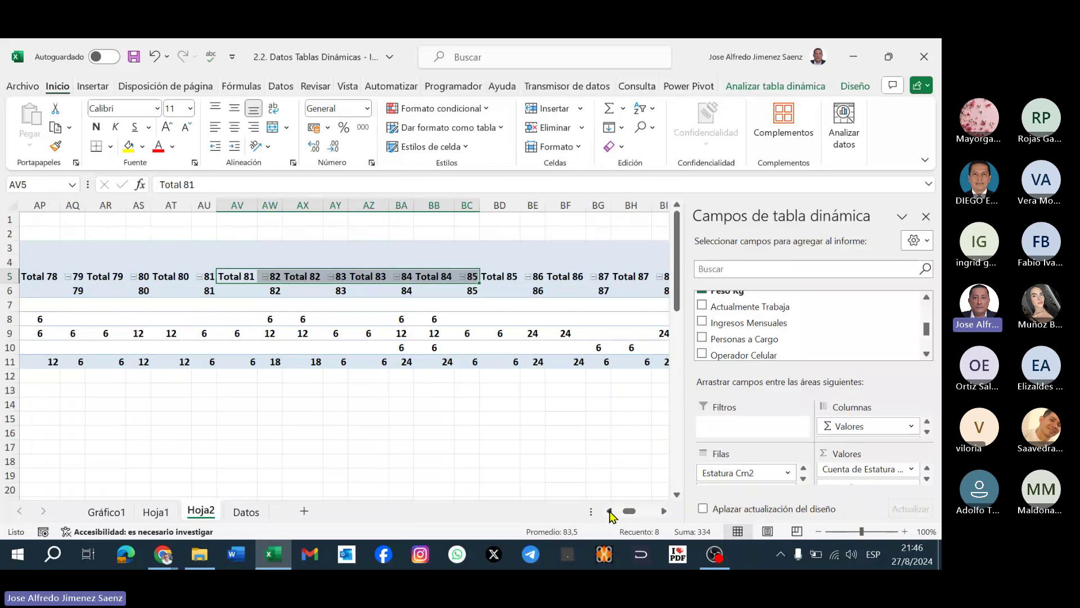
left_click(609, 510)
left_click(609, 510)
left_click(609, 510)
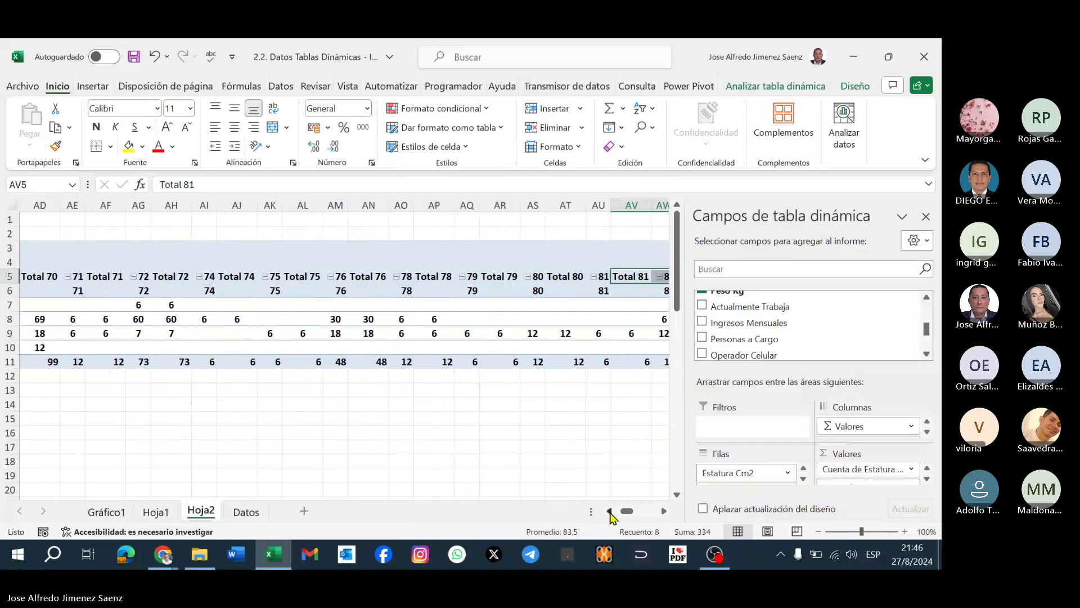
left_click(609, 510)
left_click(609, 511)
left_click(609, 510)
left_click(609, 510)
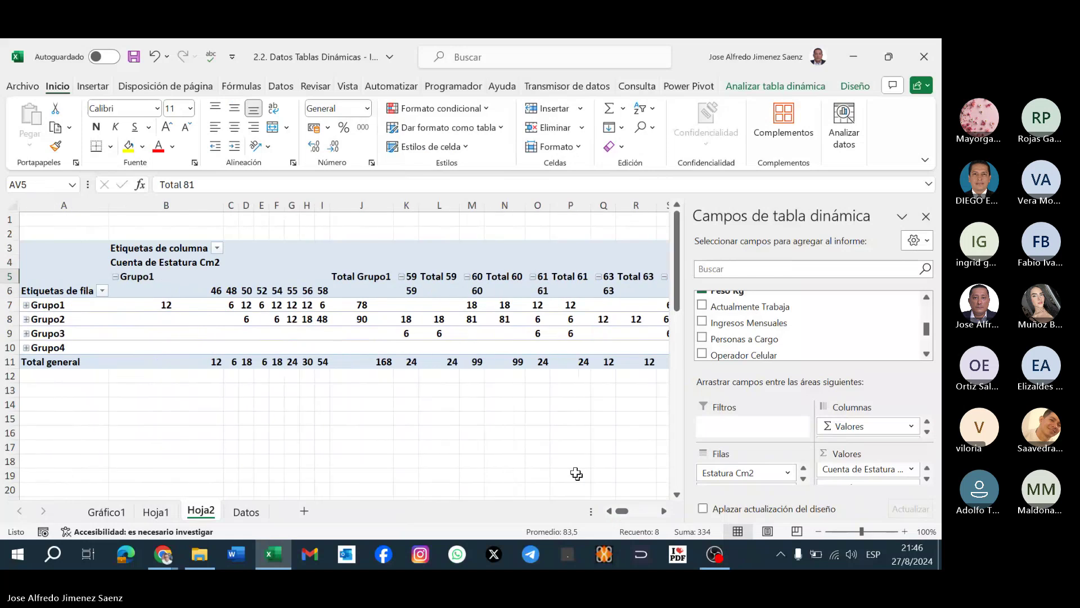
left_click(401, 277)
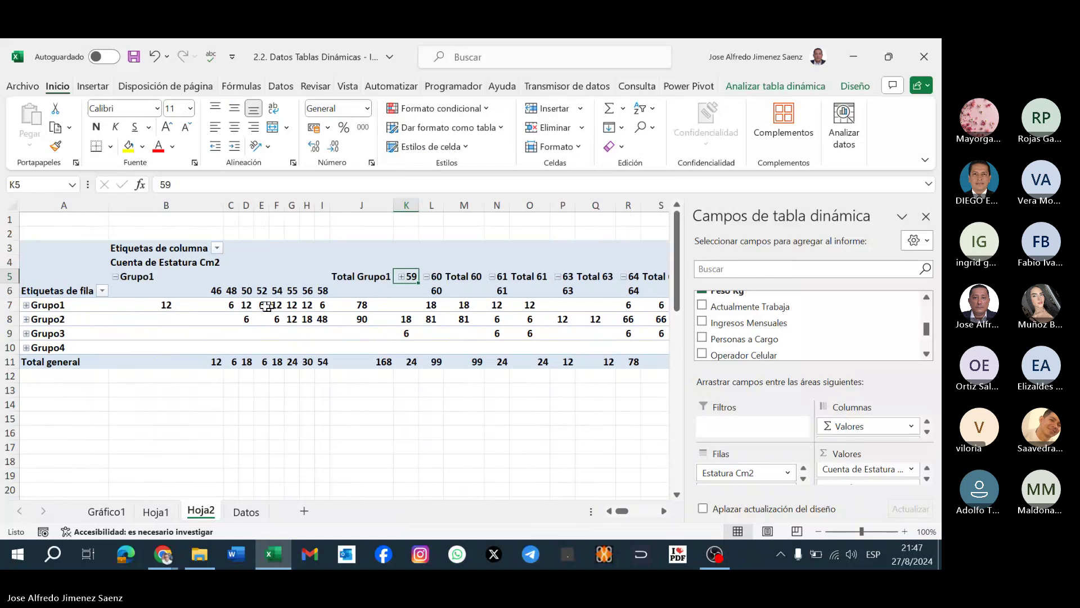
left_click(115, 277)
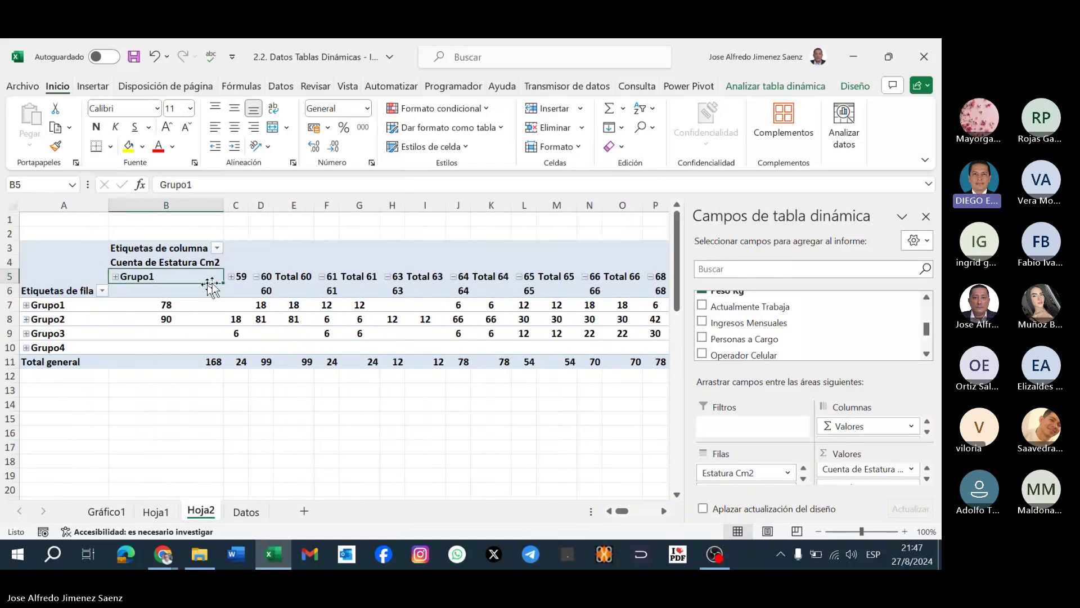
Expand the weight label 59 again, group the column labels 59 through 70 and collapse that group.
left_click(250, 280)
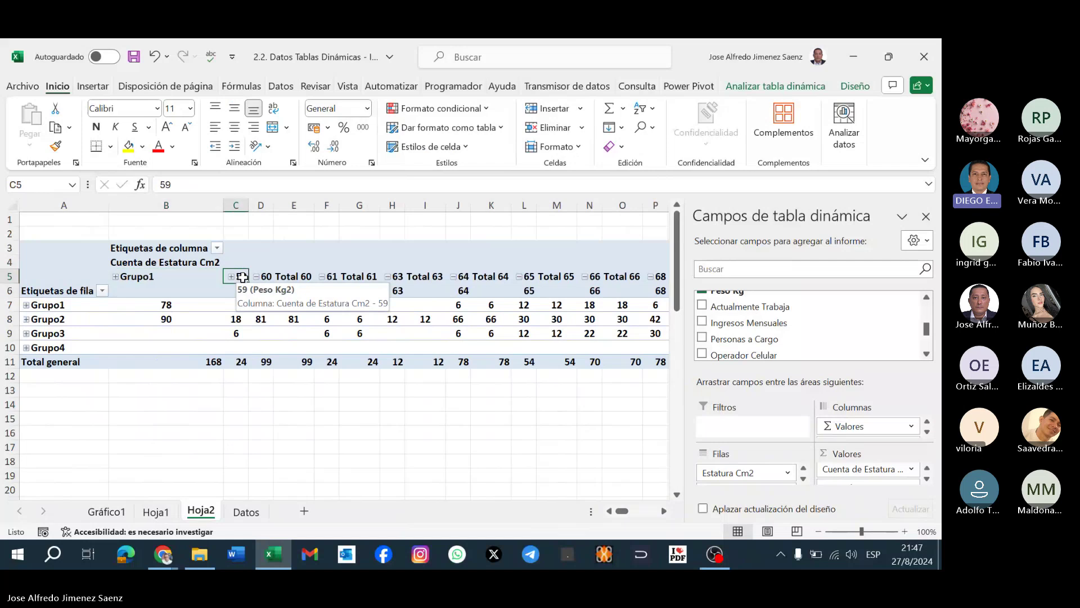
left_click(231, 277)
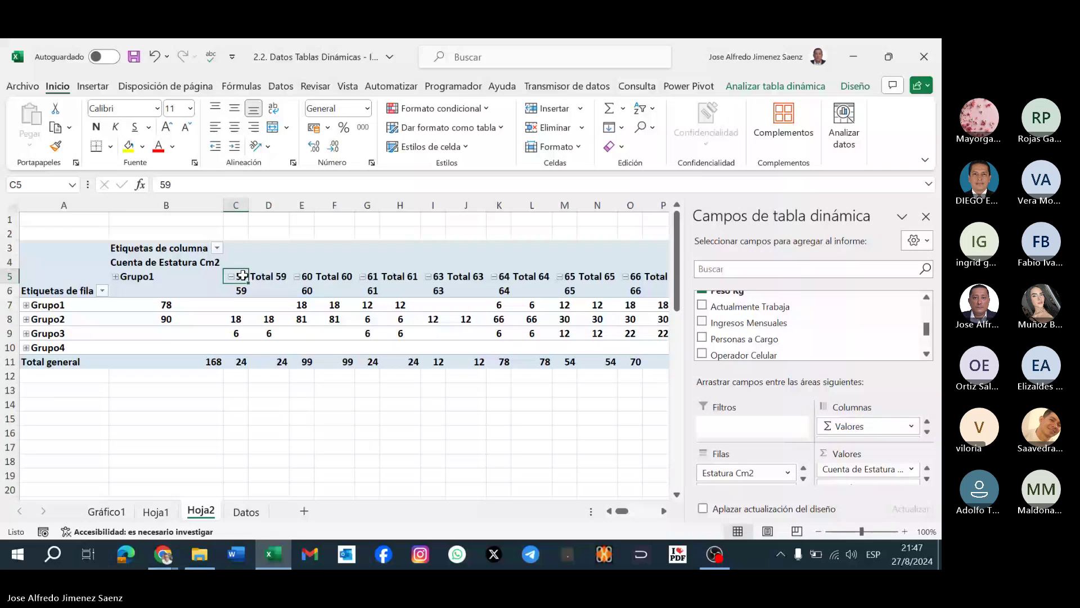
left_click_drag(242, 275, 446, 280)
right_click(425, 277)
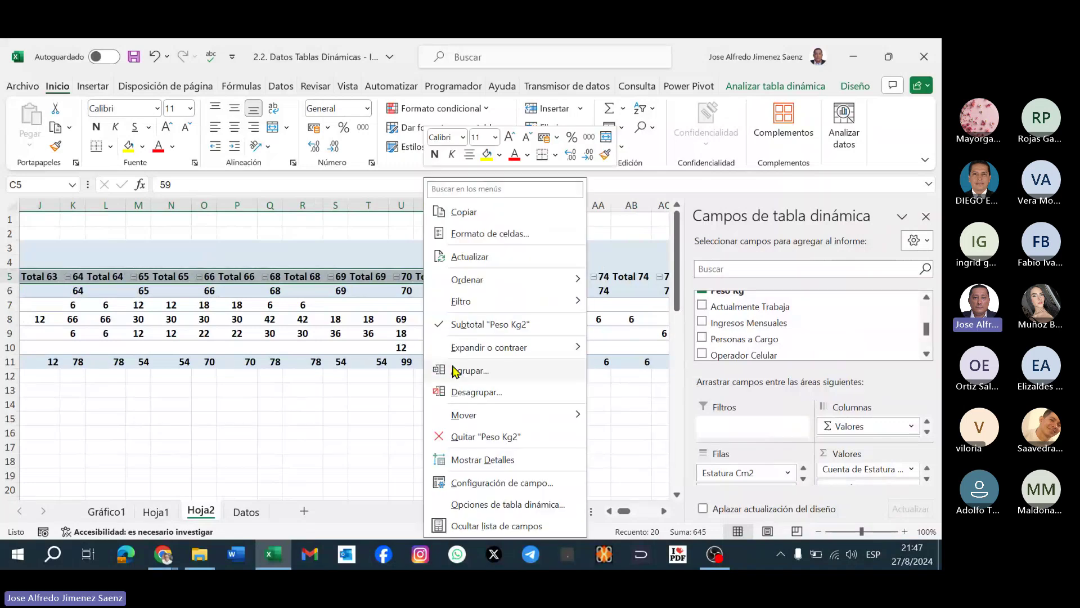
left_click(470, 371)
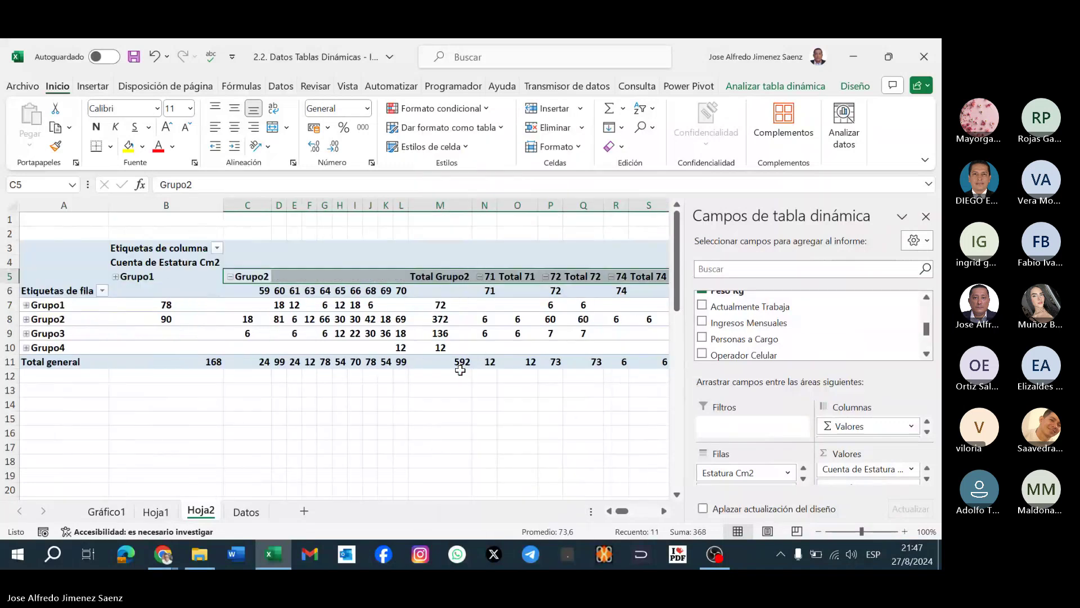
left_click(230, 278)
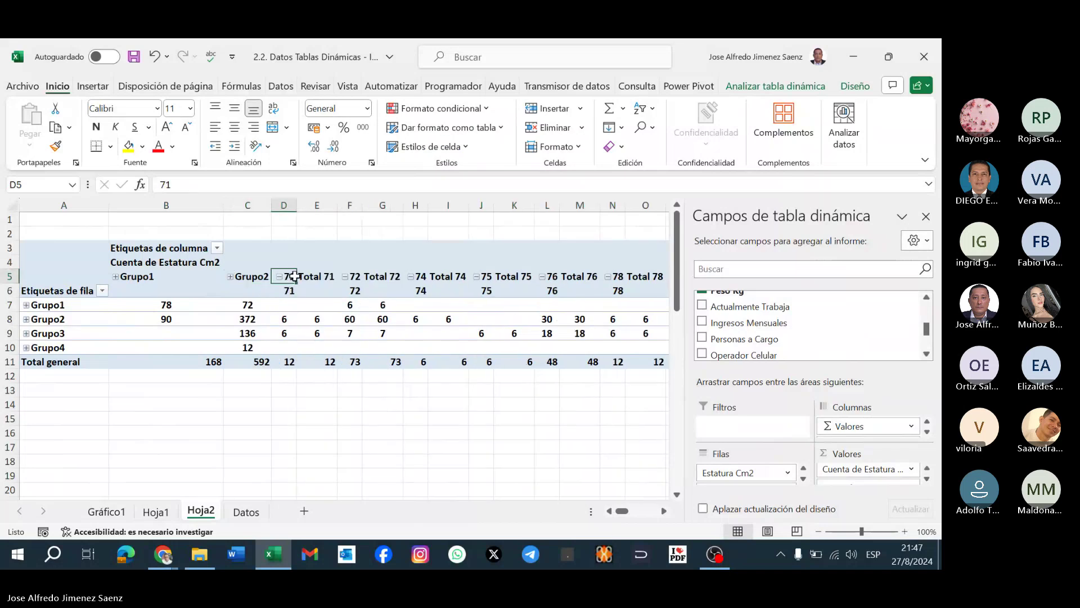
Group the weight column labels 71 through 82 and collapse that group.
left_click_drag(291, 275, 571, 279)
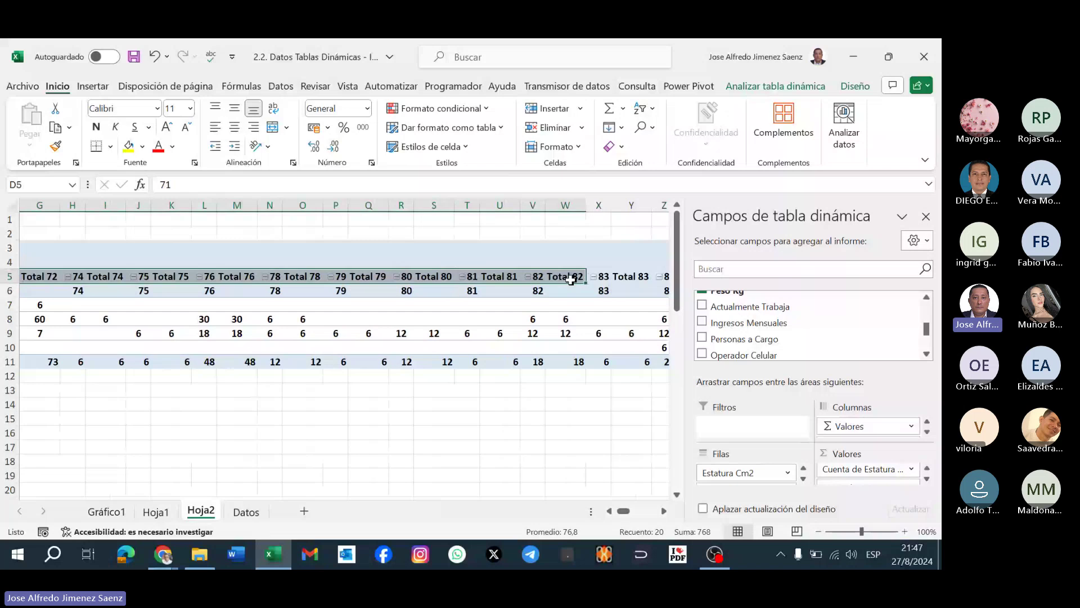
right_click(571, 279)
left_click(614, 370)
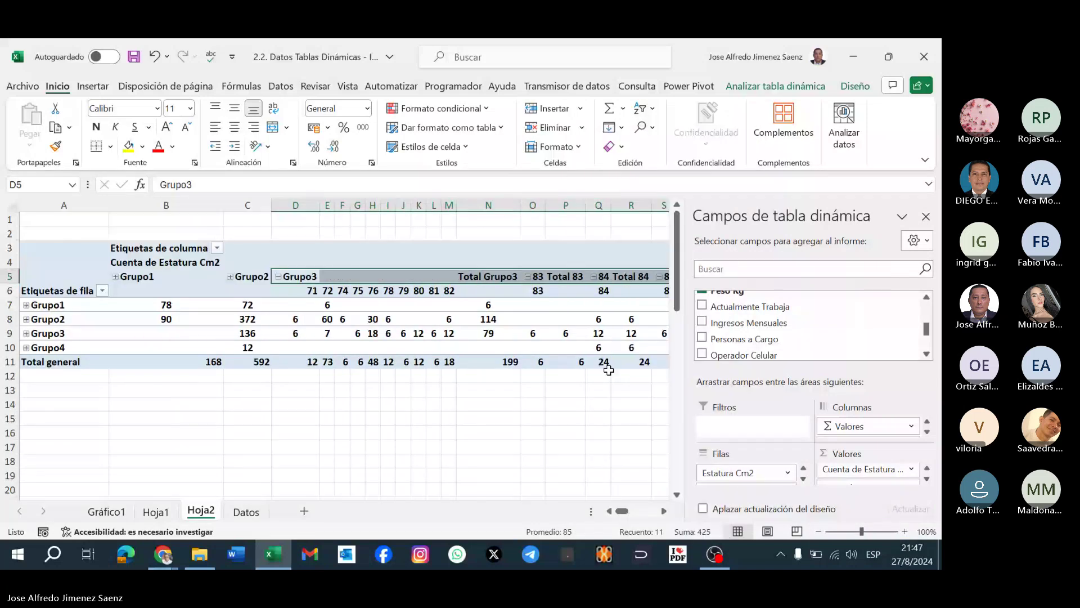
left_click(277, 277)
Group the weight column labels 83 through 94 and collapse that group.
left_click_drag(336, 276, 596, 276)
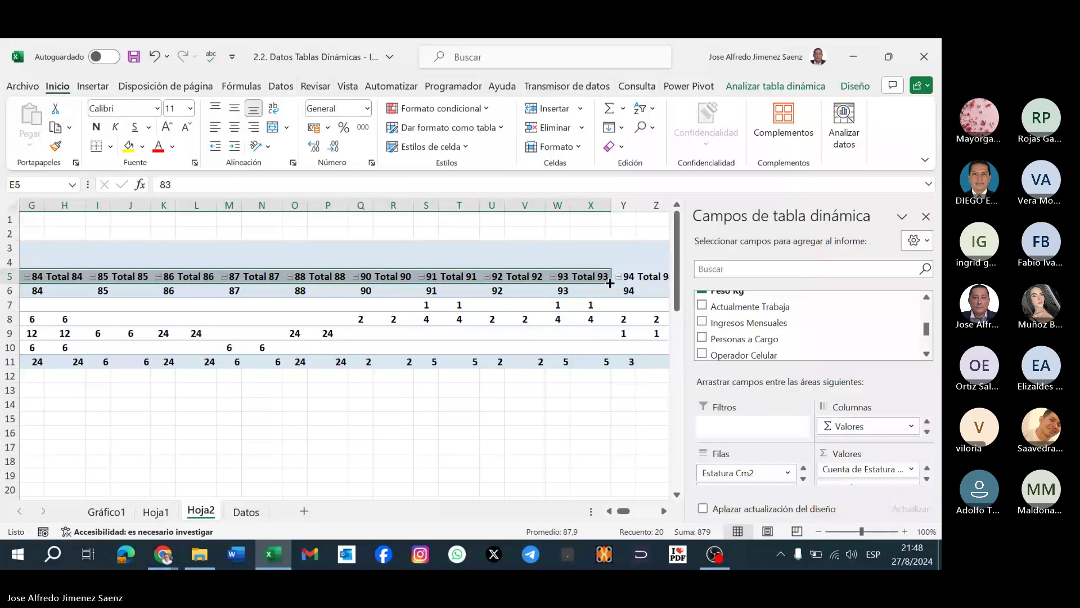
left_click_drag(609, 284, 630, 280)
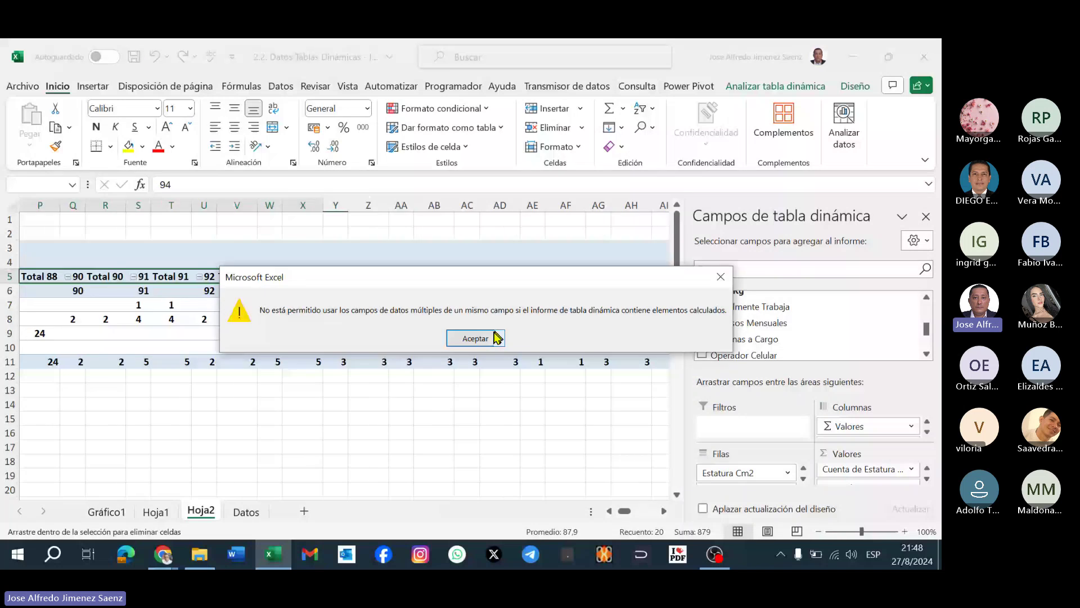
left_click(497, 337)
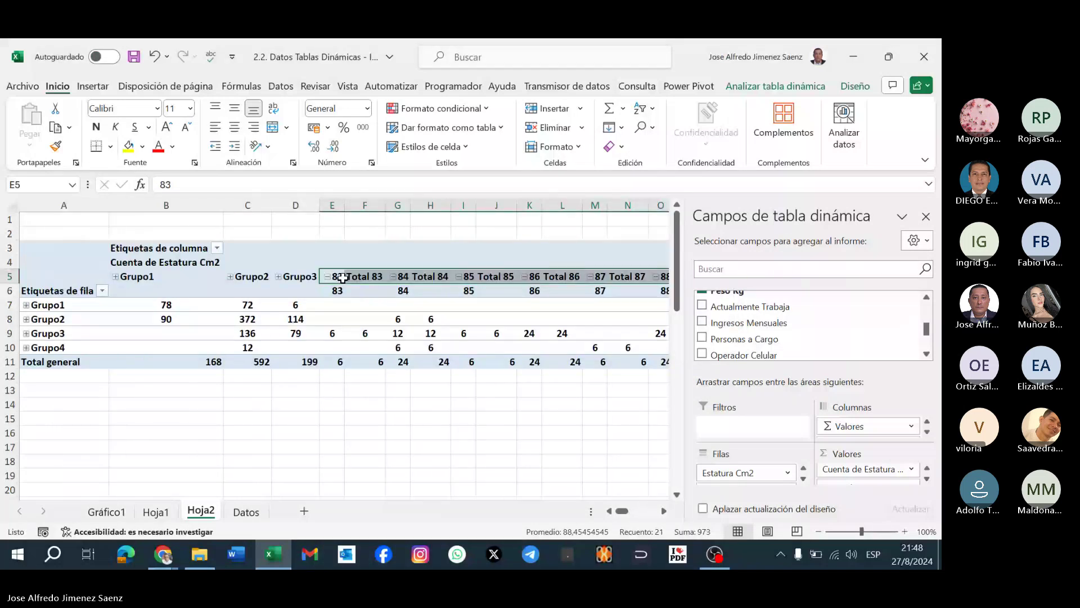
key("alt+shift+Right")
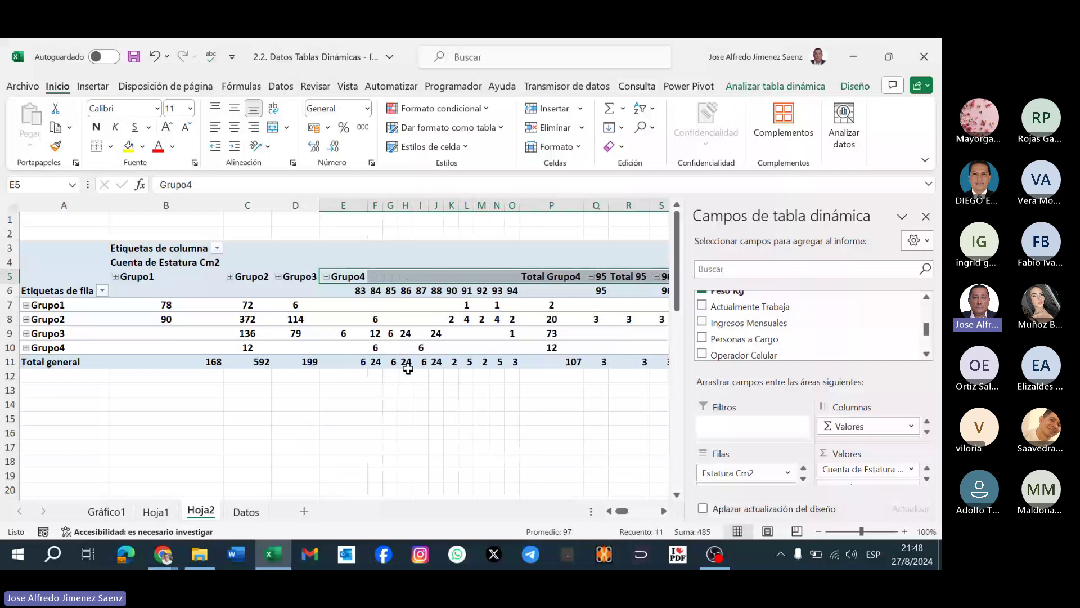
left_click(326, 277)
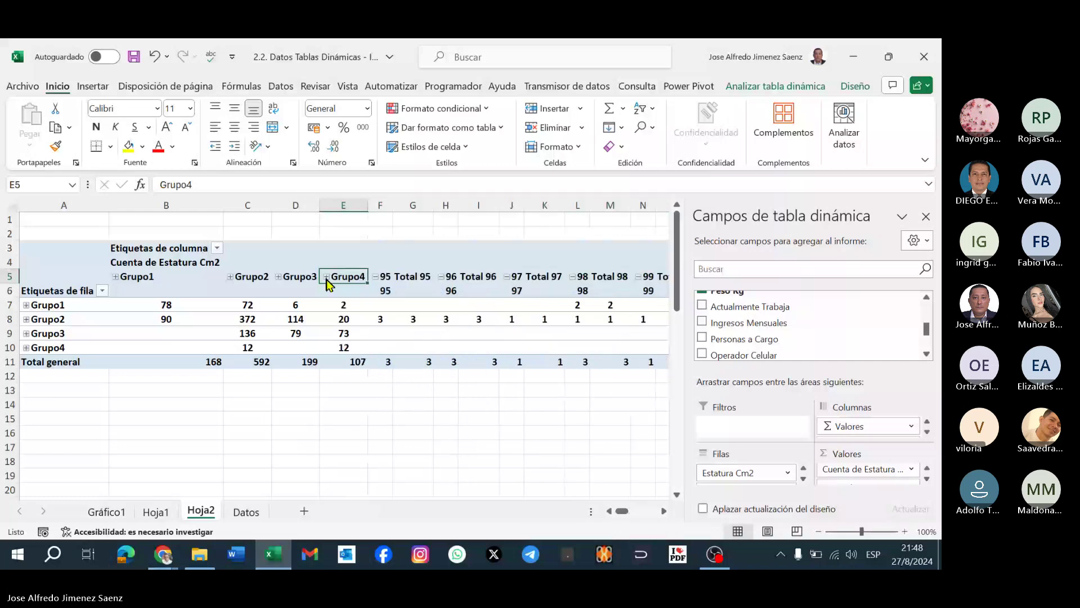
Group the weight column labels 95 through 102 and collapse that group.
left_click_drag(381, 276, 483, 283)
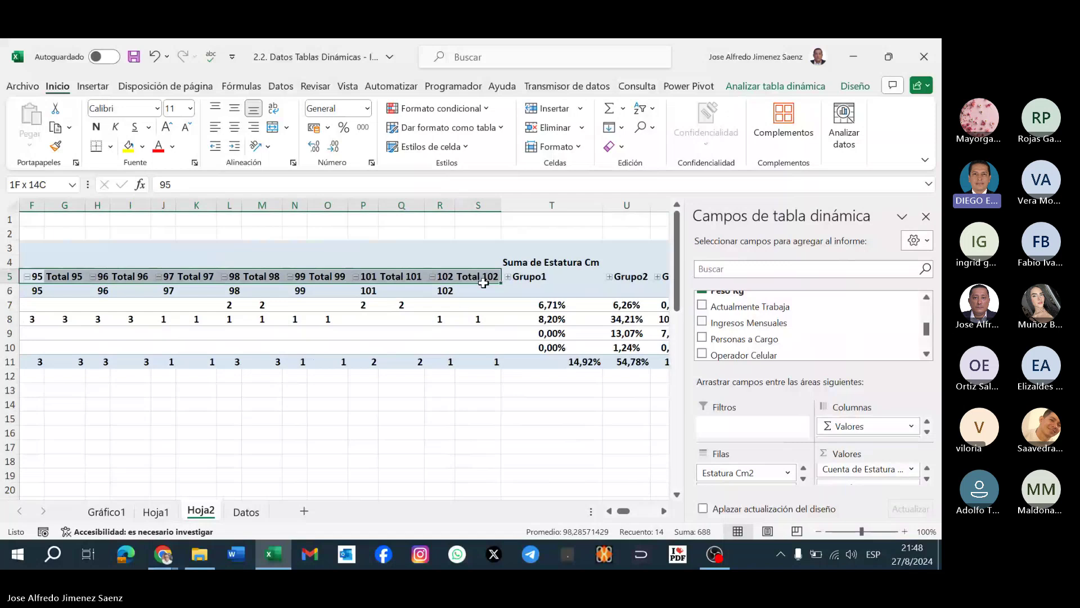
right_click(483, 282)
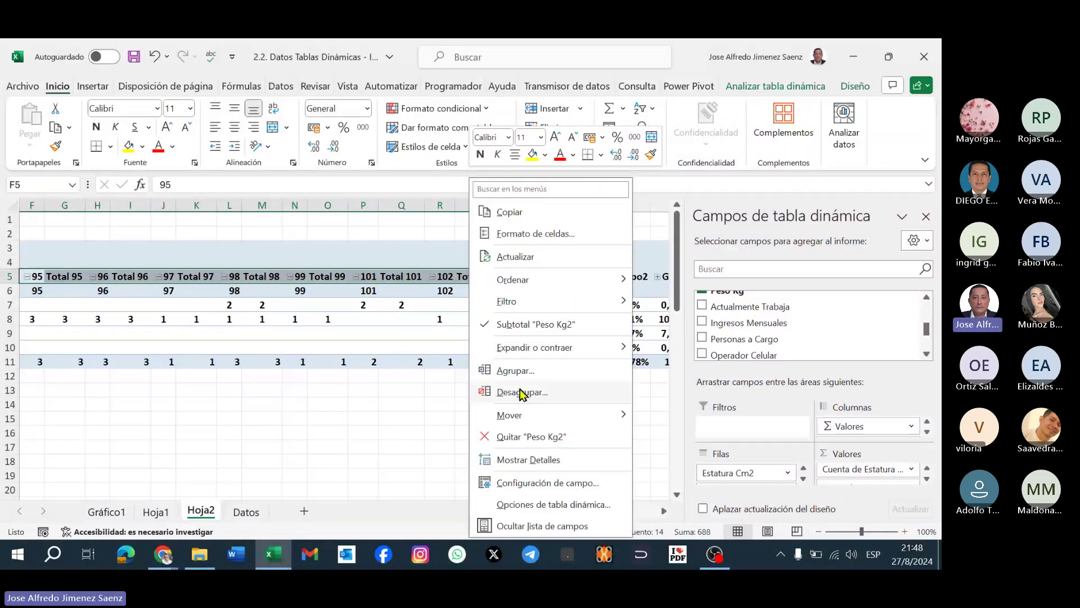
left_click(515, 370)
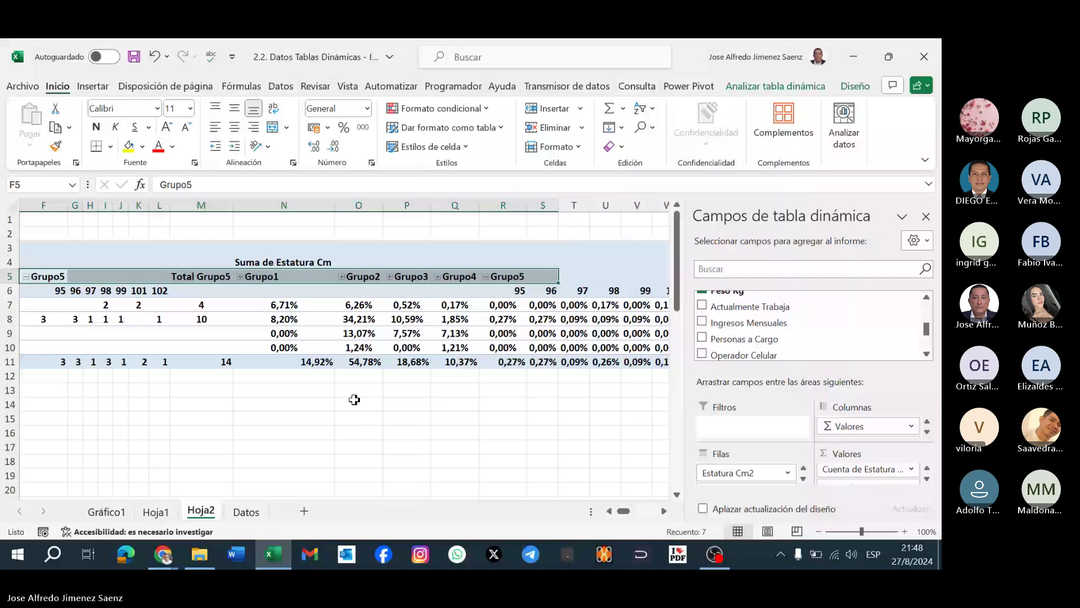
left_click(330, 402)
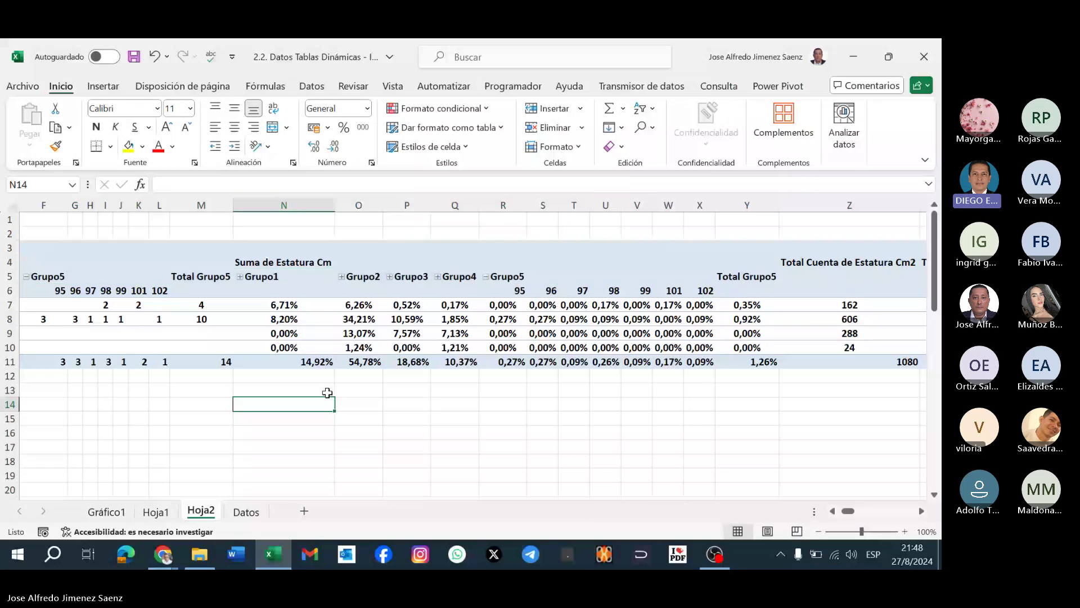
left_click(415, 332)
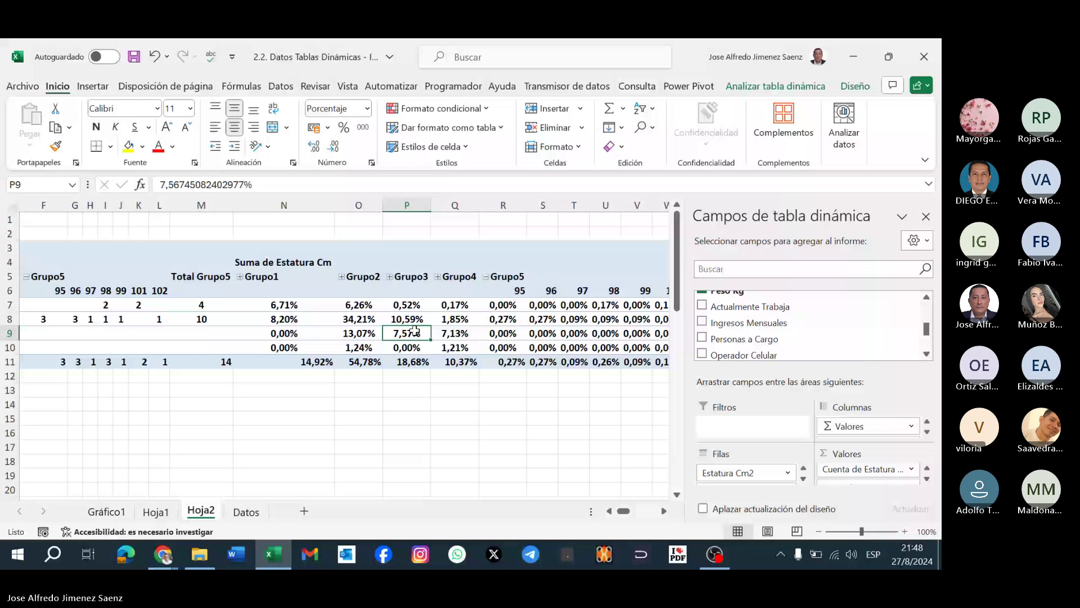
left_click(665, 511)
left_click(665, 511)
left_click(665, 511)
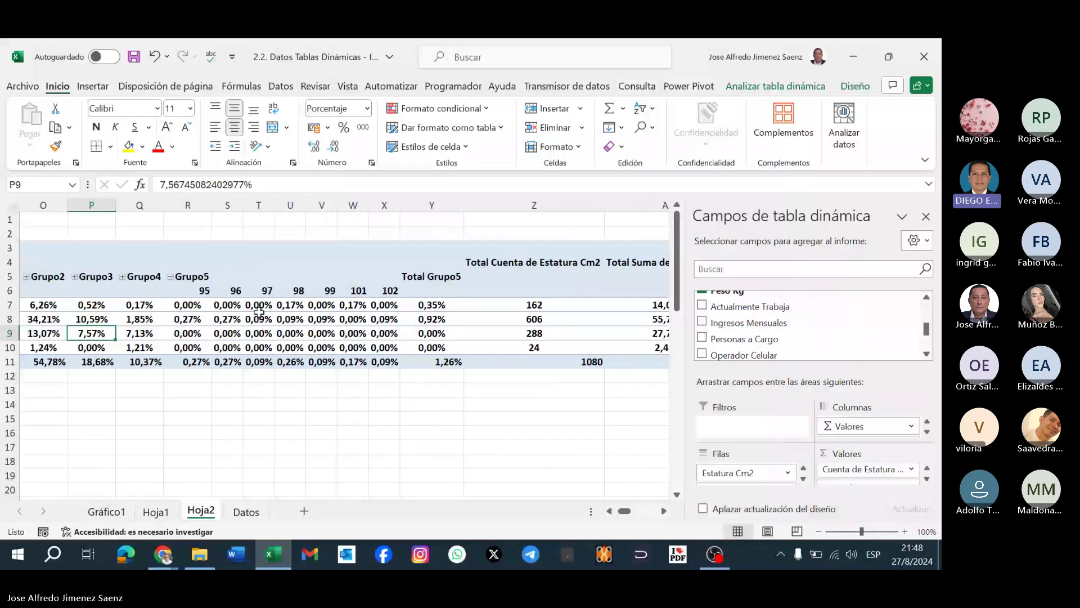
left_click(175, 279)
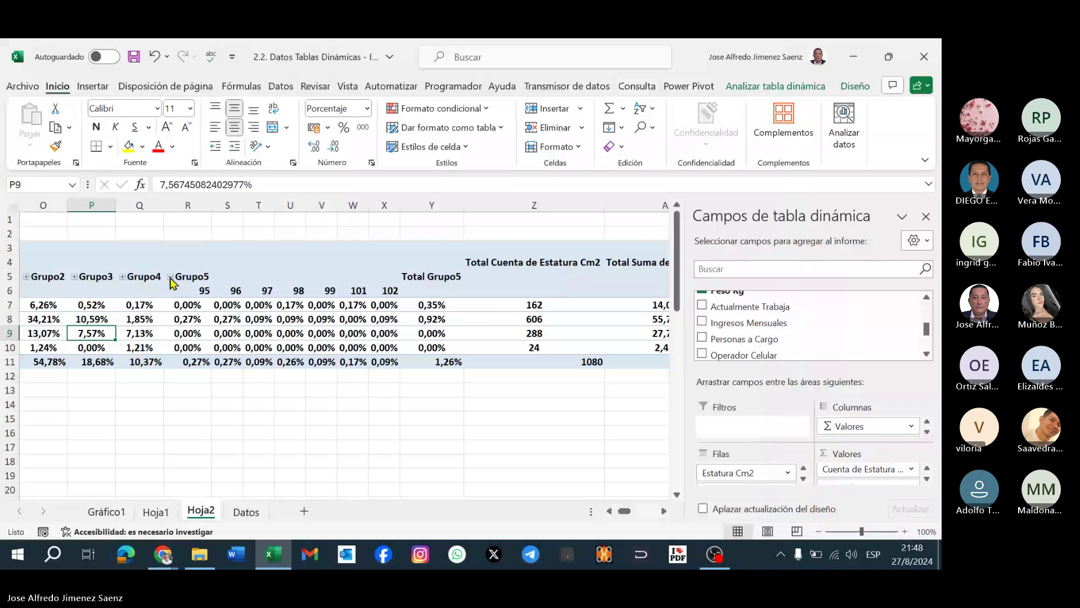
key("ctrl+z")
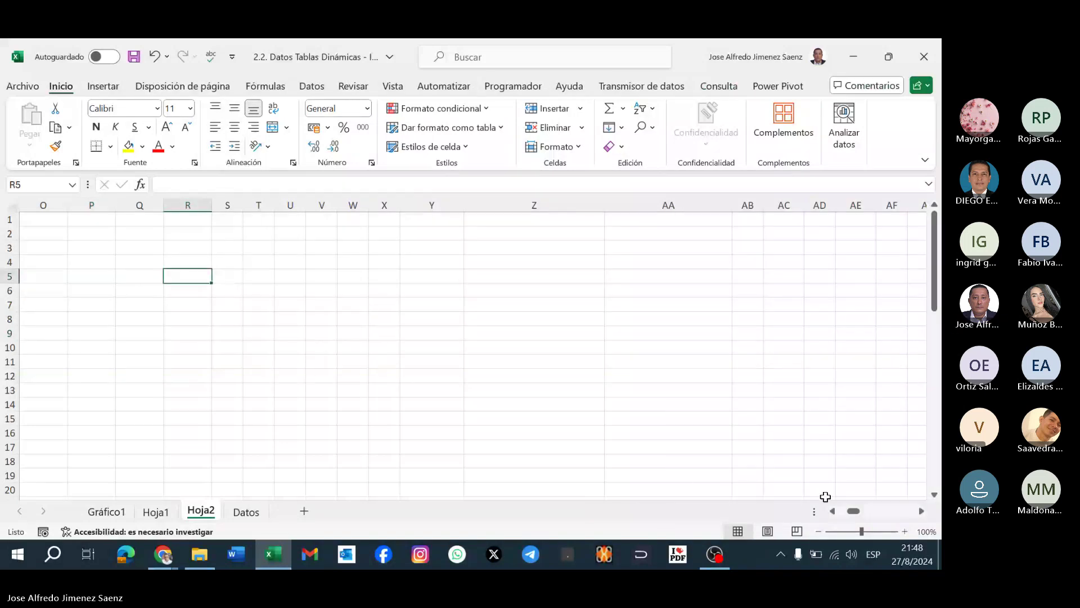
left_click_drag(853, 513, 813, 515)
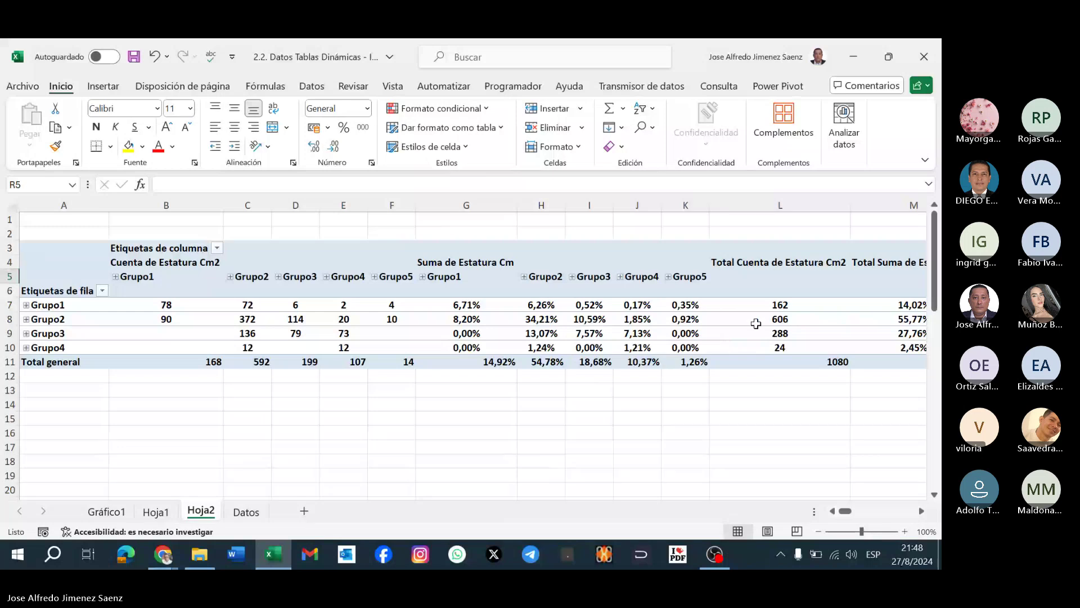
Insert a Combinado pivot chart of the subtype Columna agrupada - Línea from the grouped height and weight pivot table.
mouse_move(749, 322)
mouse_move(571, 312)
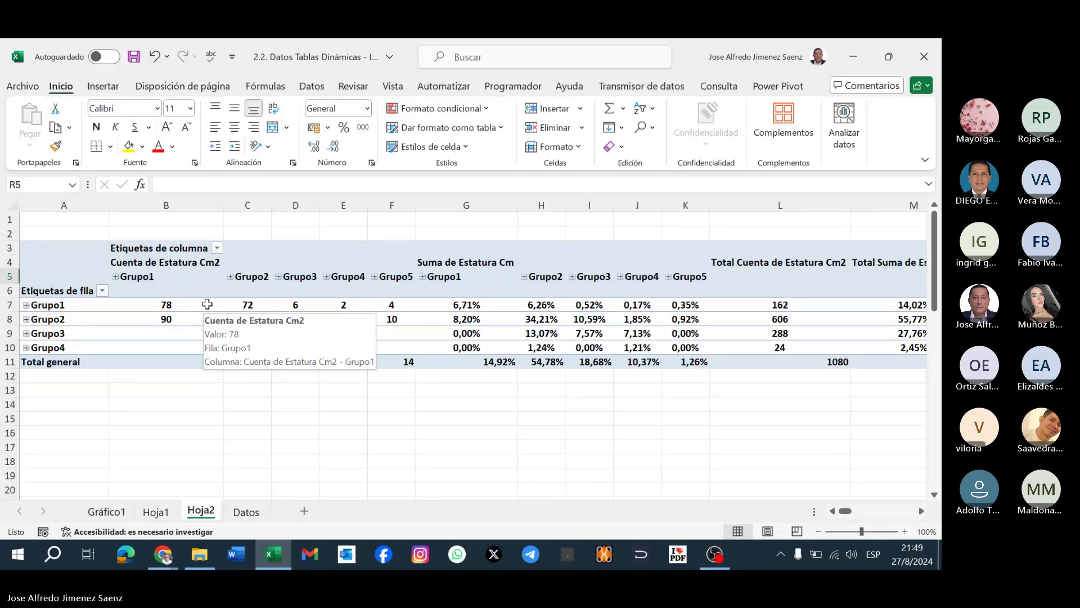
left_click(207, 304)
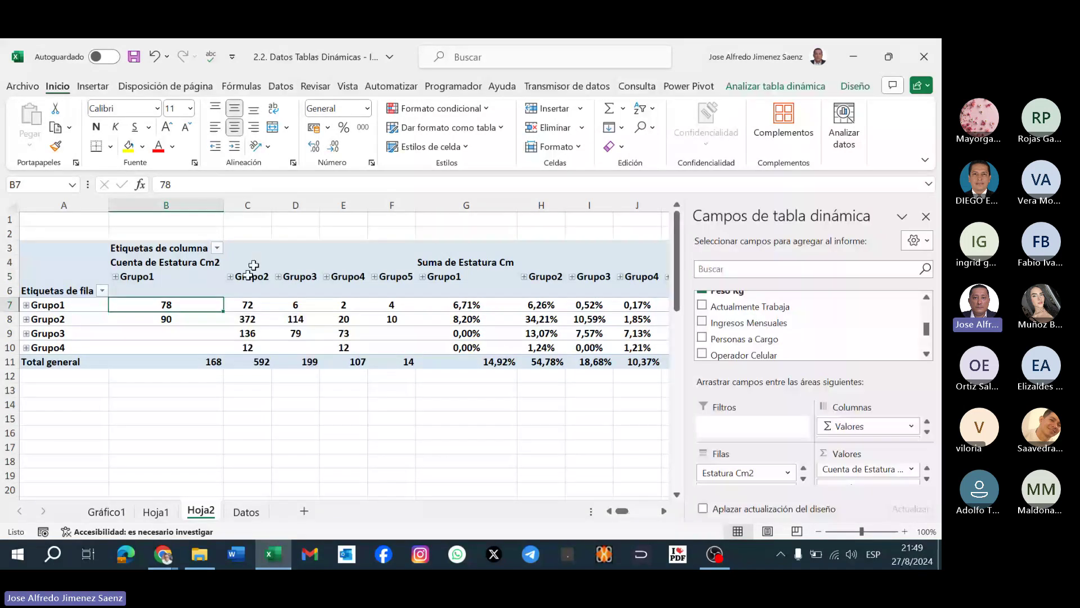
left_click(93, 87)
left_click(266, 134)
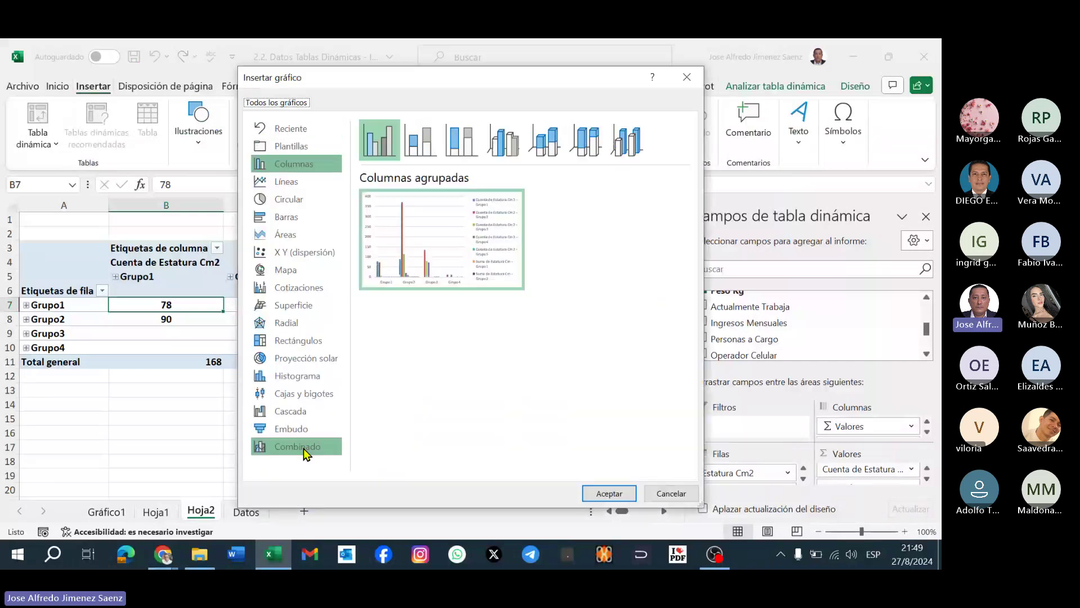
left_click(305, 450)
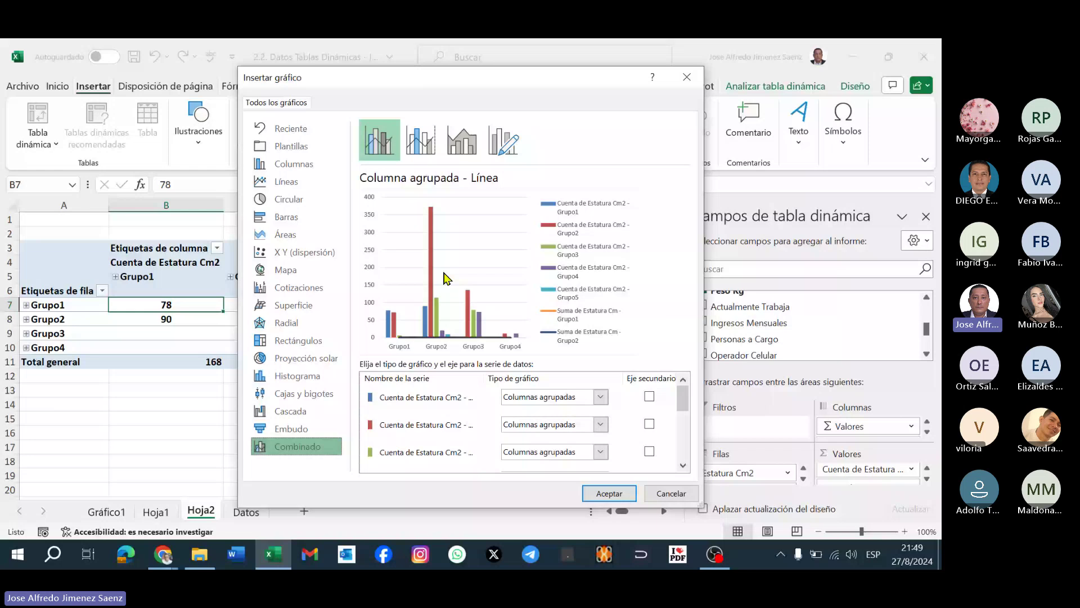
left_click(683, 466)
left_click(683, 465)
left_click(683, 465)
left_click(683, 465)
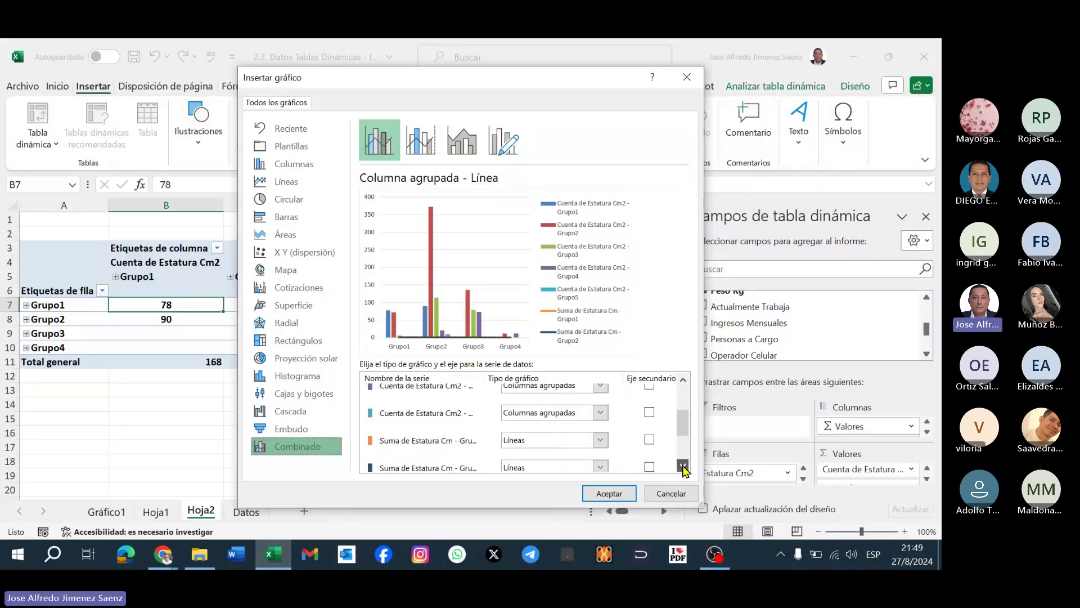
left_click(683, 465)
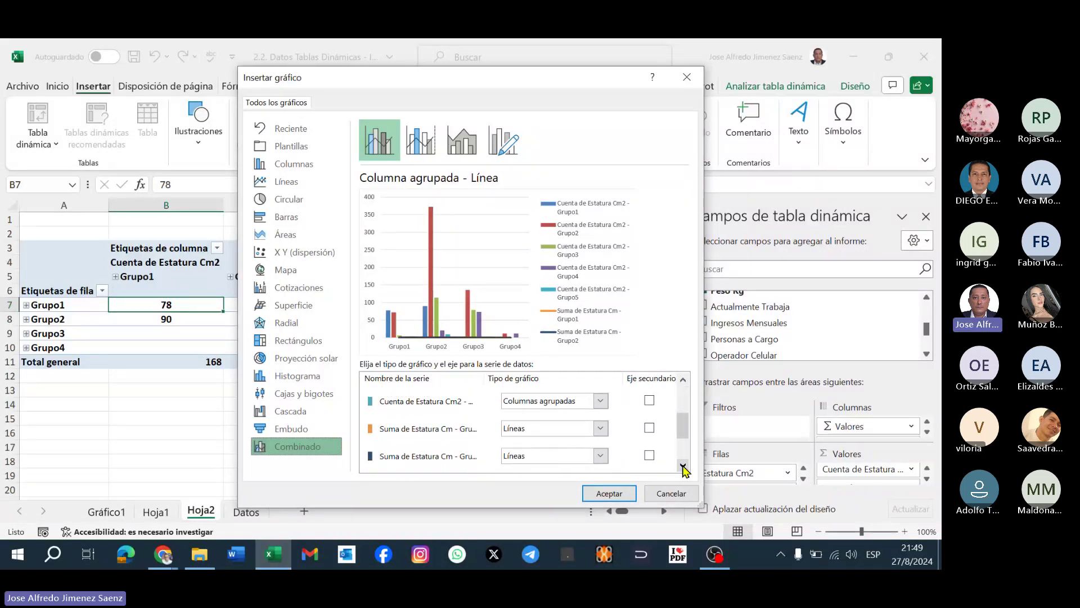
left_click(613, 490)
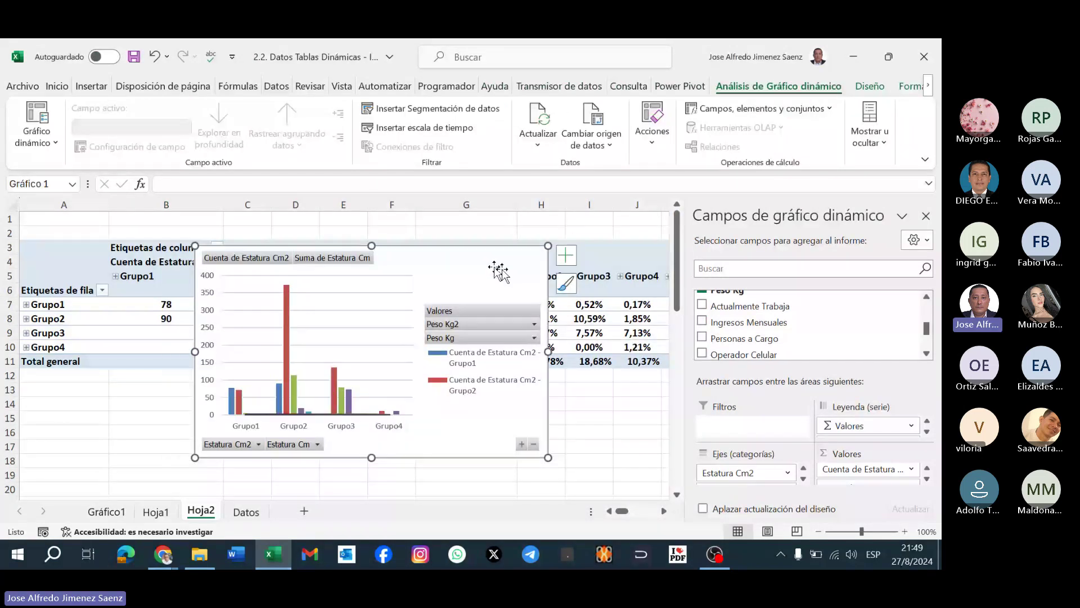
left_click(589, 446)
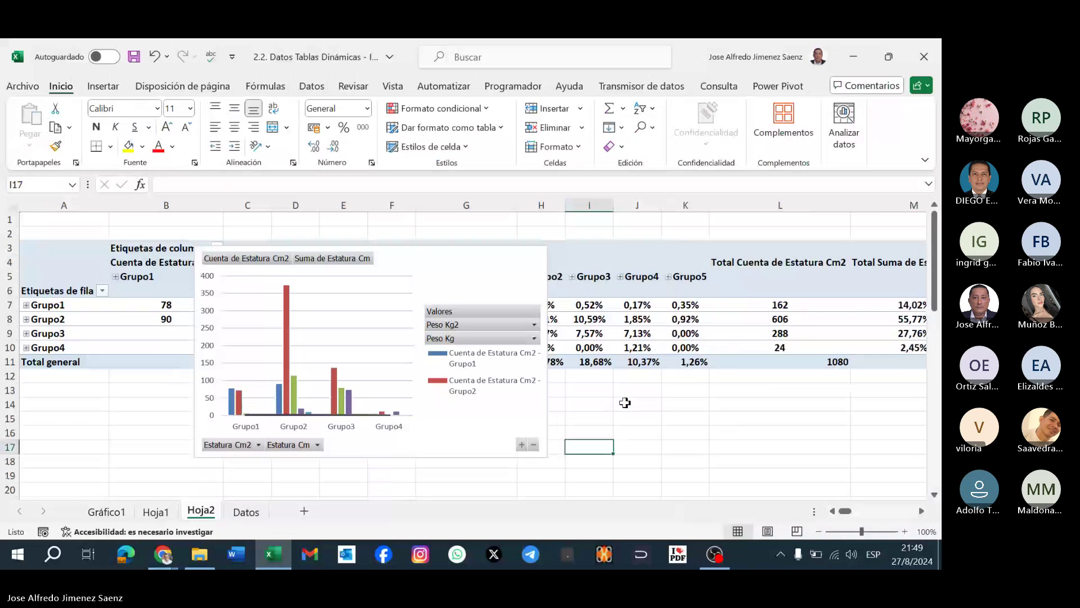
Move the combined pivot chart from Hoja2 to its own new chart sheet.
left_click(460, 269)
right_click(460, 268)
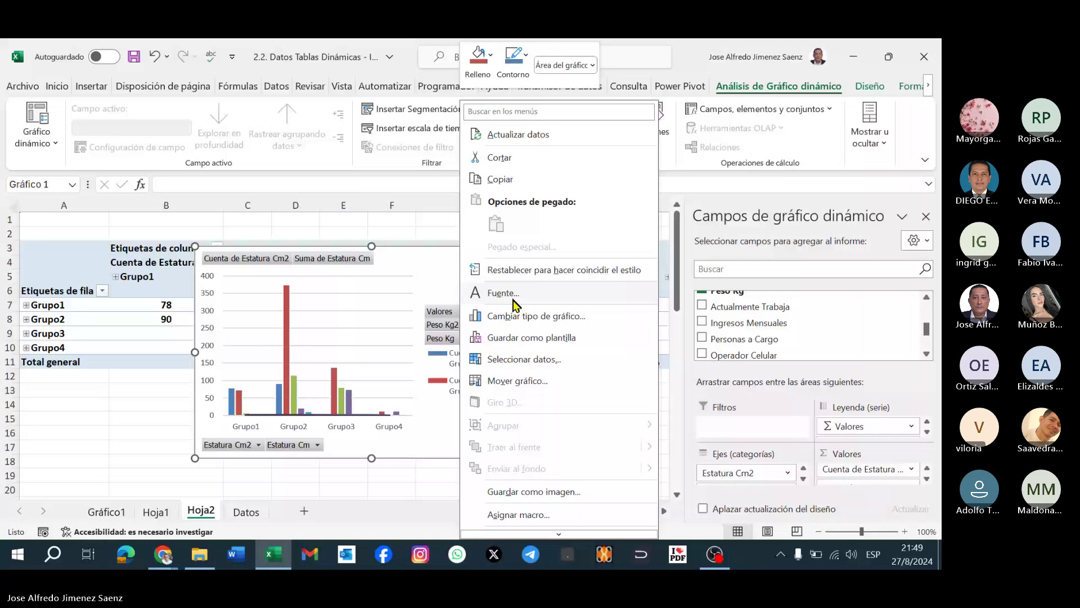
left_click(516, 380)
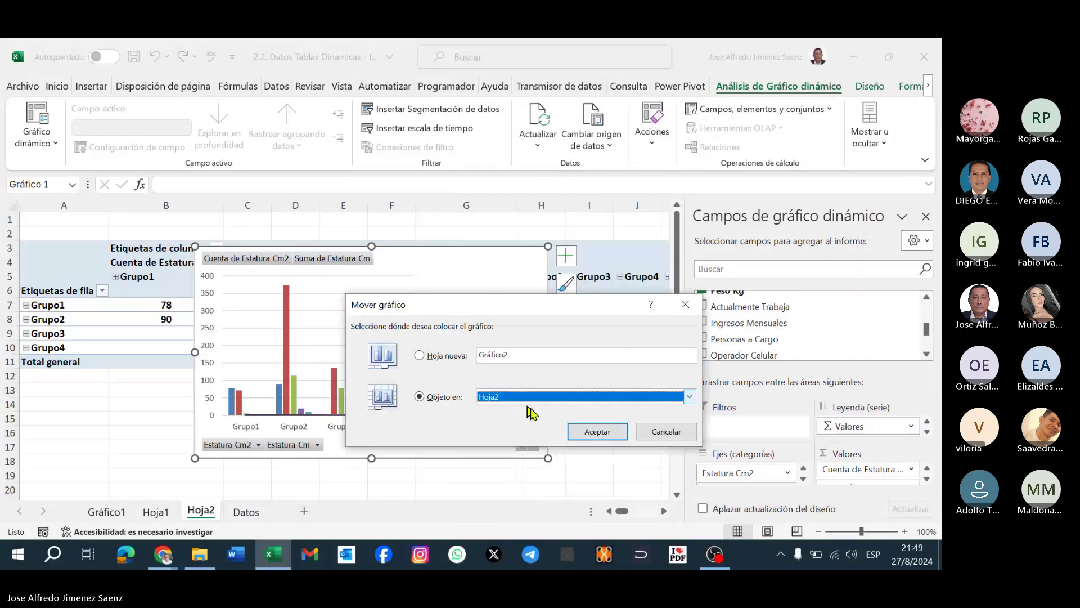
left_click(490, 356)
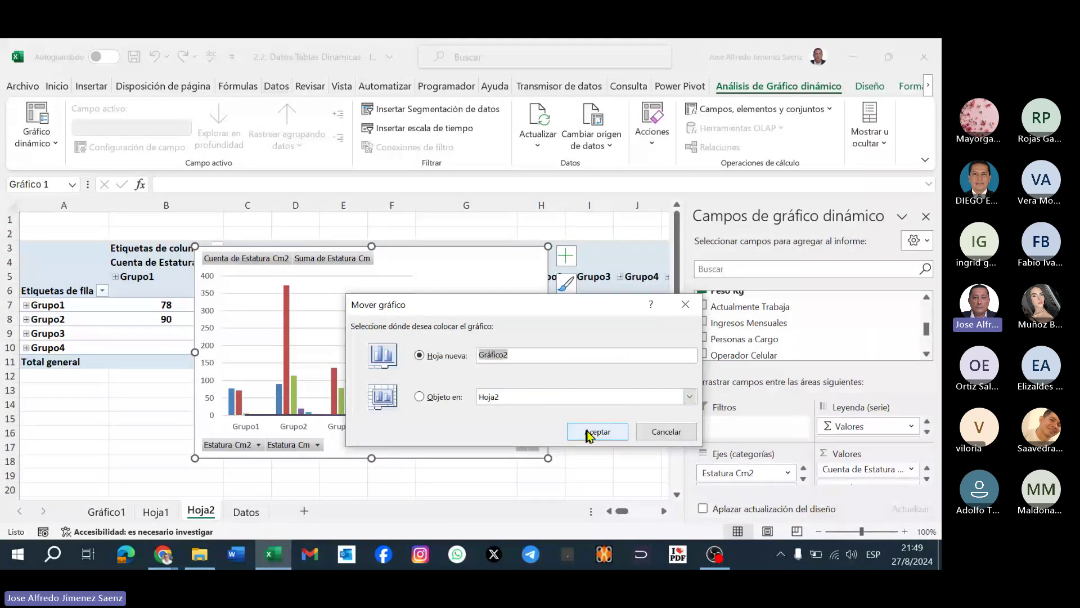
left_click(588, 433)
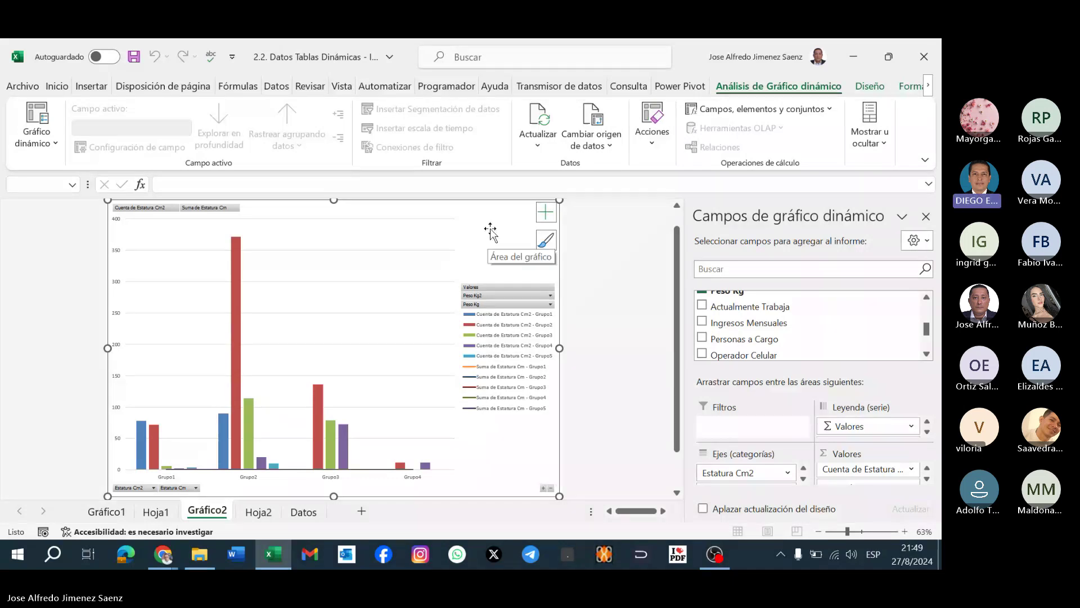
Change the chart type of the Cuenta de Estatura Cm2 - Grupo2 series to Líneas and plot it on the secondary axis.
right_click(516, 445)
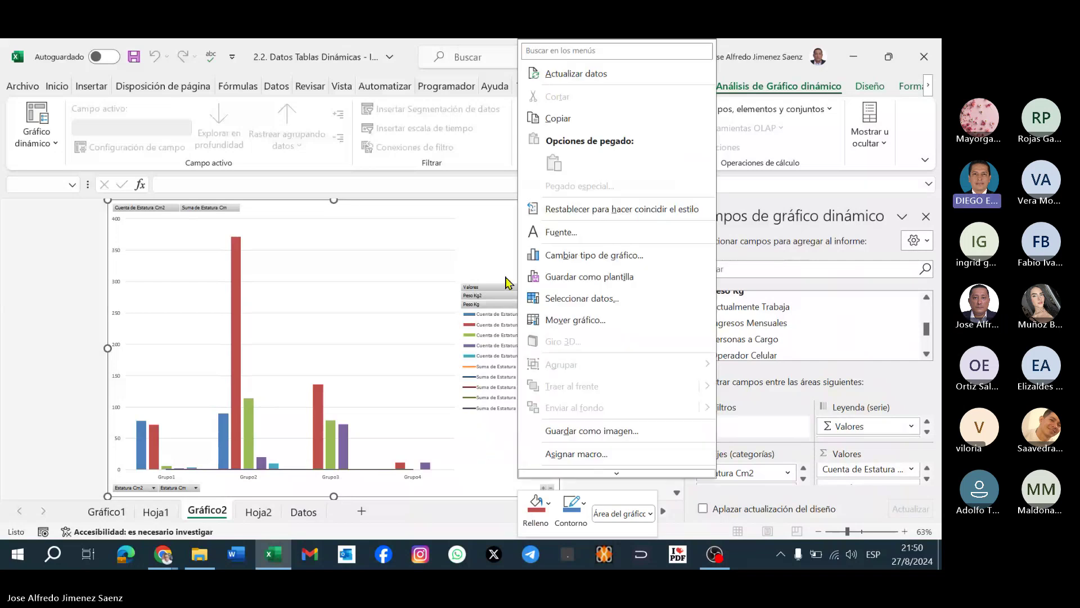
left_click(574, 256)
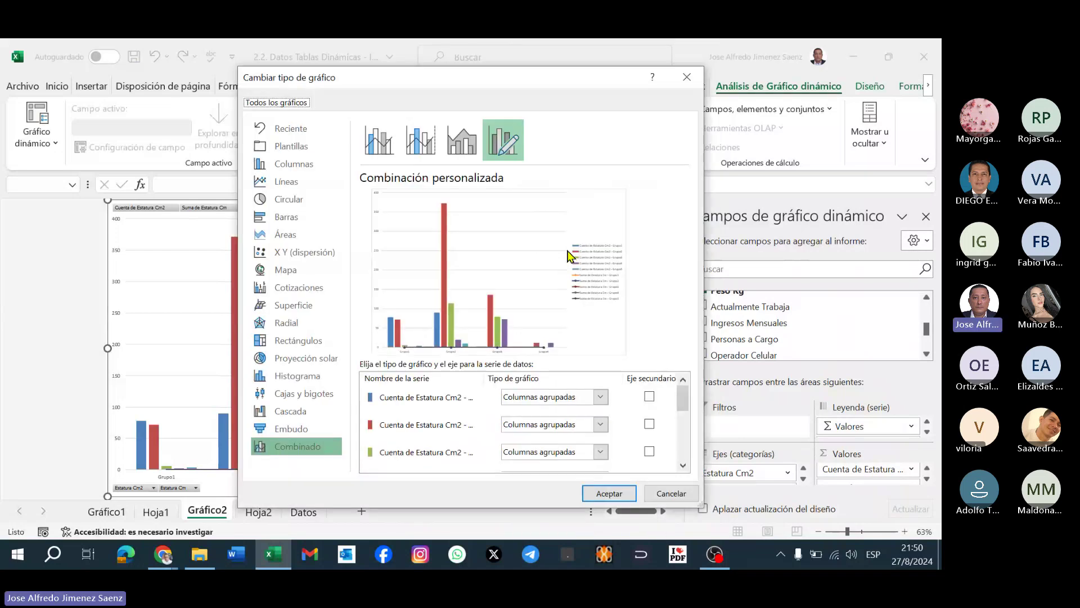
left_click(683, 466)
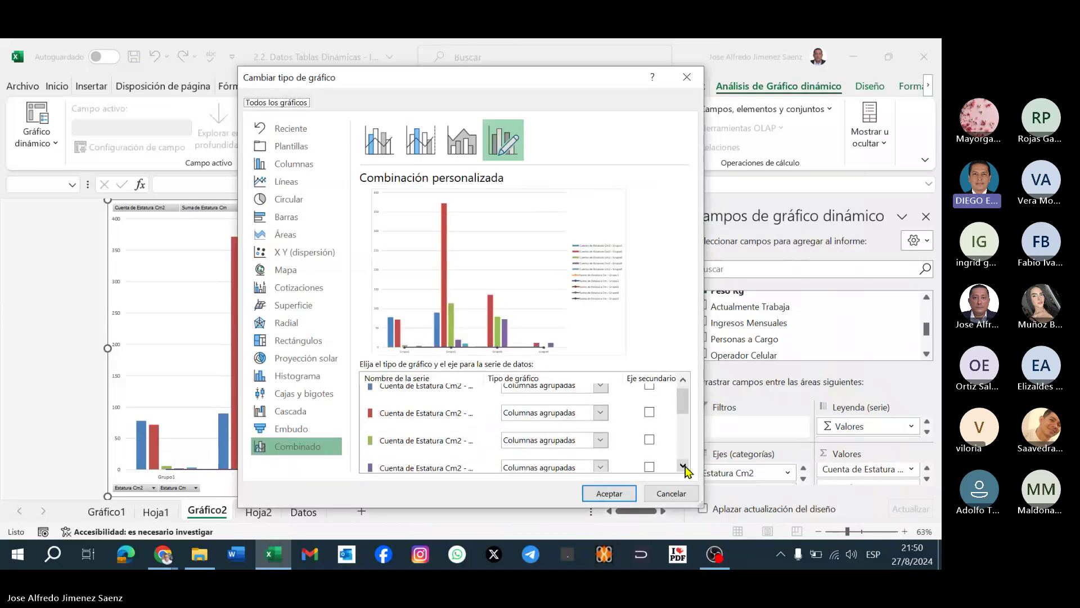
left_click(683, 466)
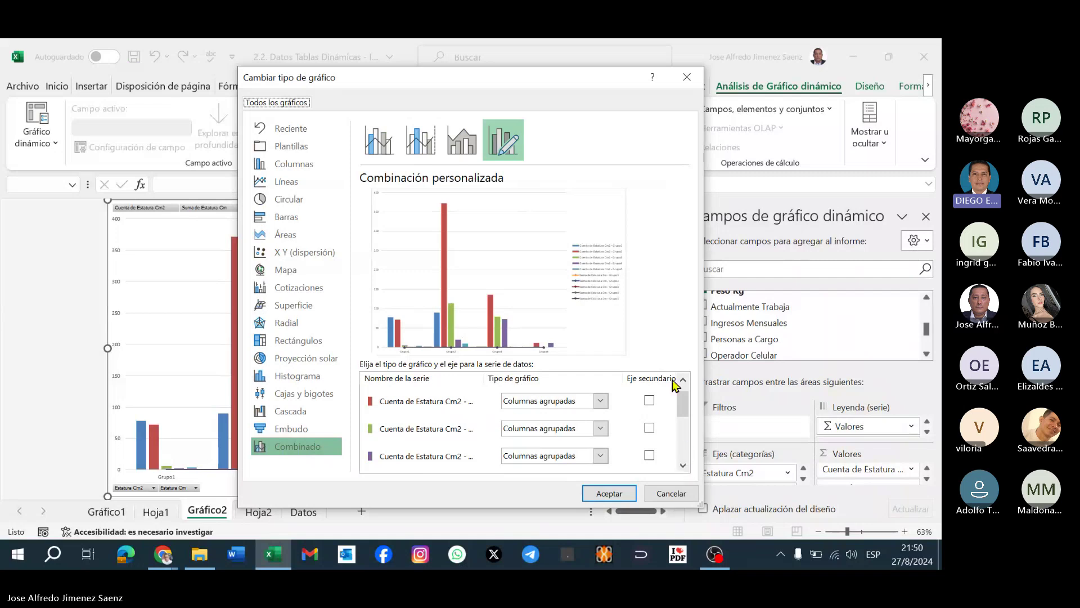
scroll(683, 396, "up", 1)
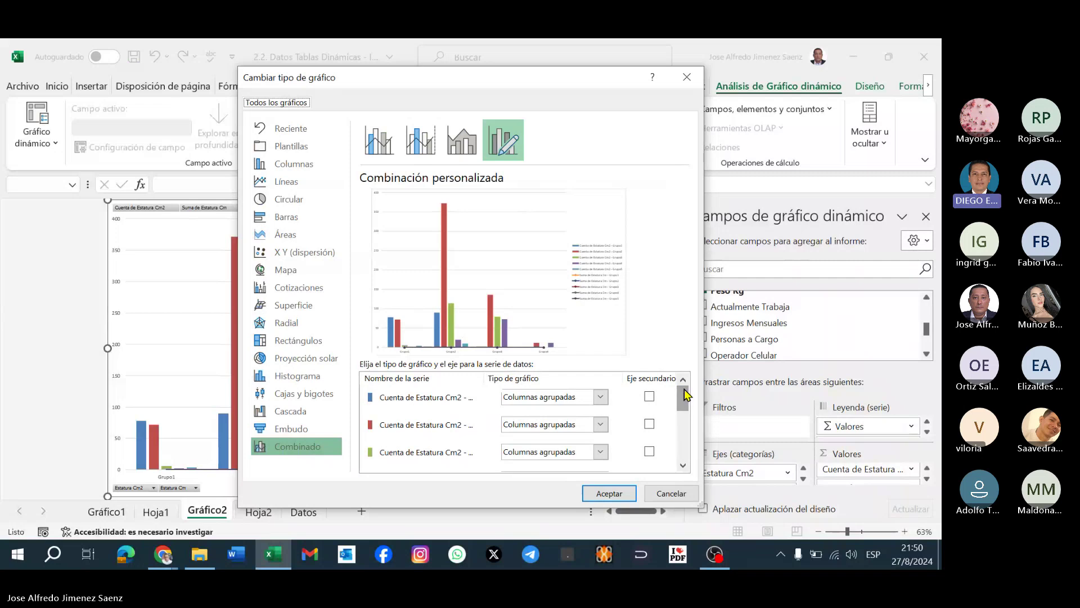
left_click(601, 425)
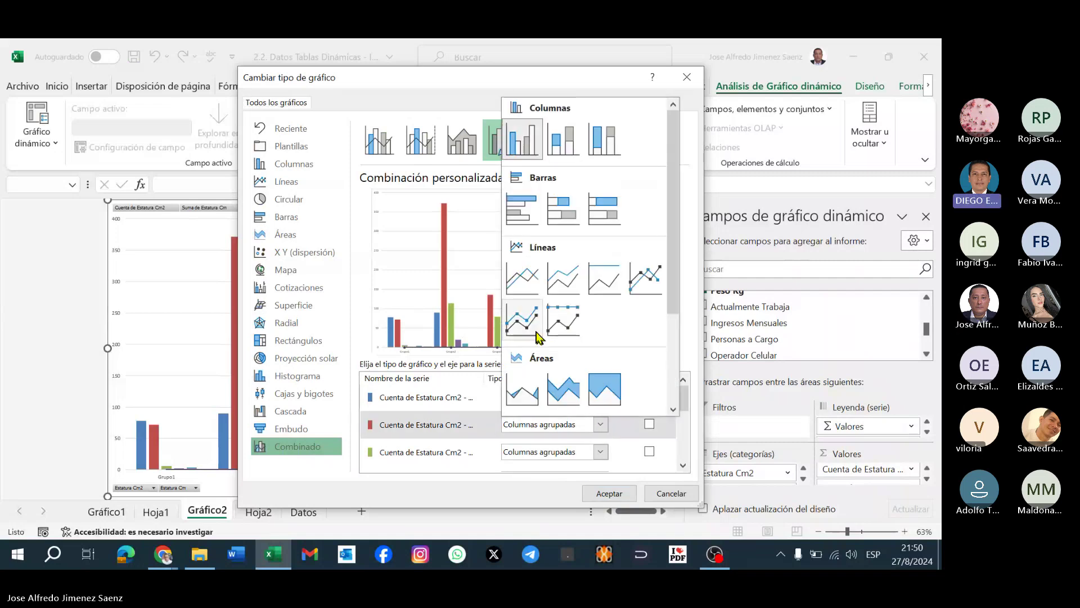
left_click(523, 282)
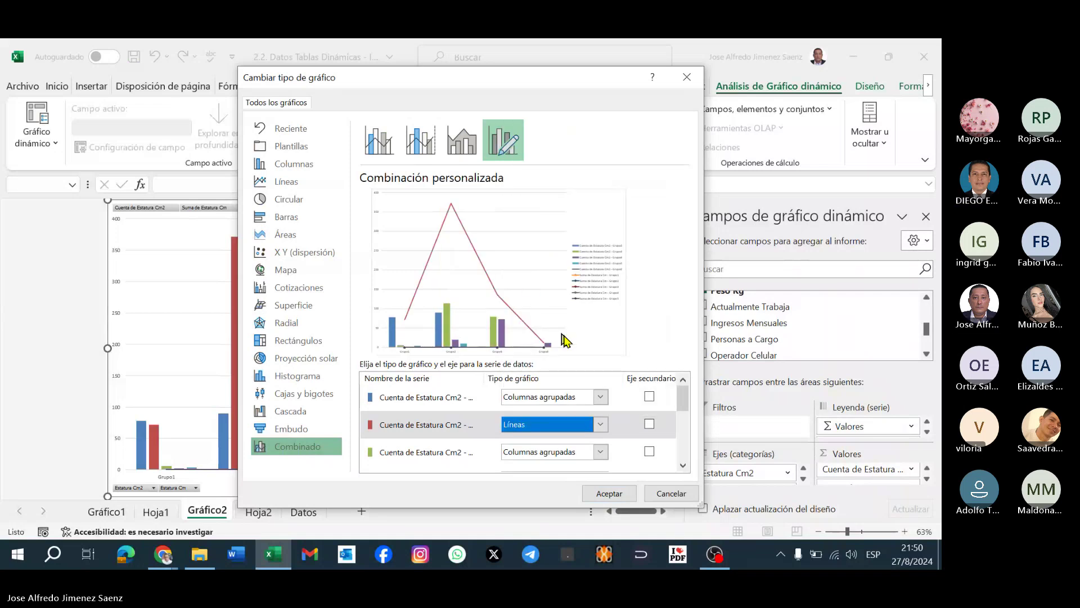
left_click(650, 425)
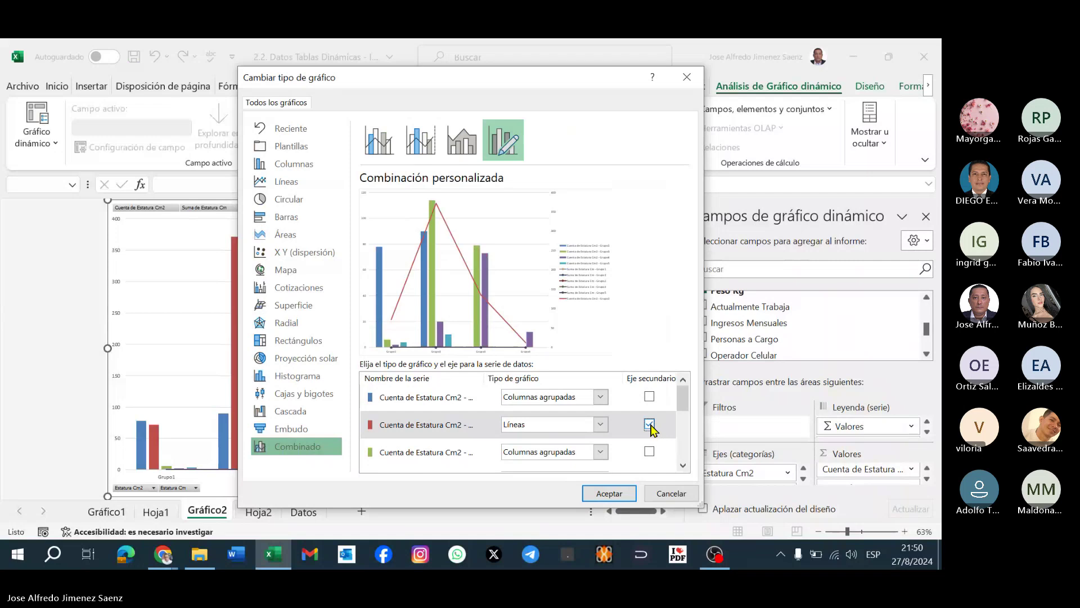
Change the purple Cuenta de Estatura Cm2 - Grupo4 series to Líneas and plot it on the secondary axis.
left_click(683, 465)
left_click(683, 465)
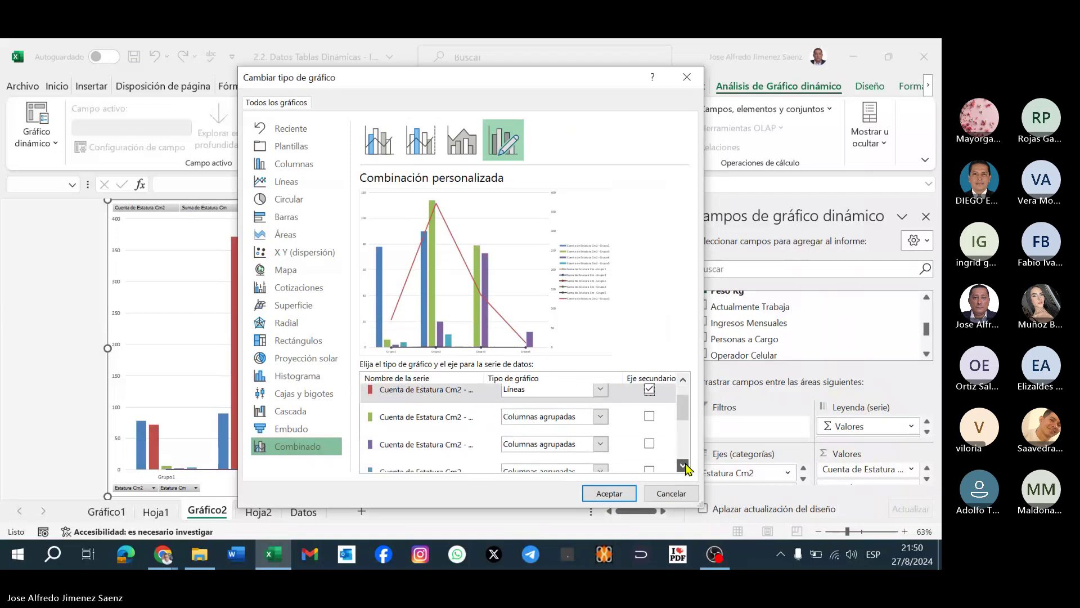
left_click(683, 465)
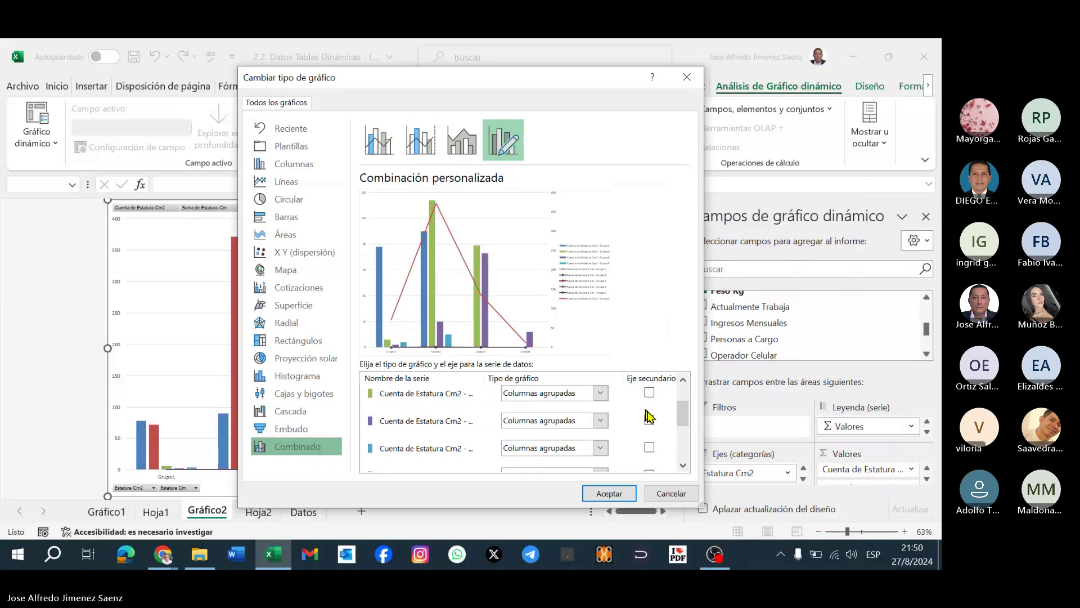
left_click(683, 382)
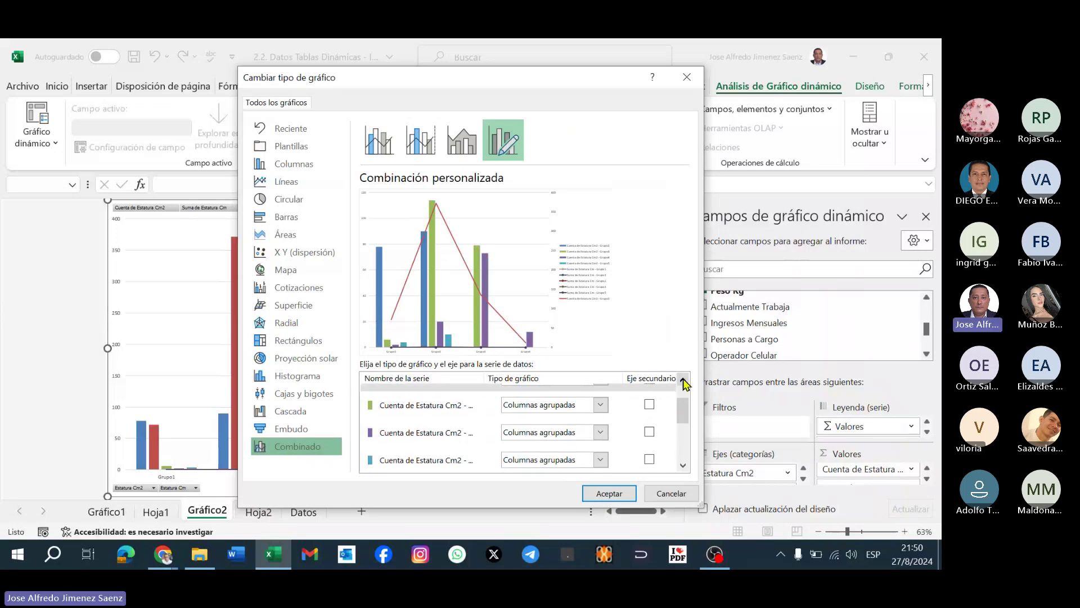
left_click(683, 381)
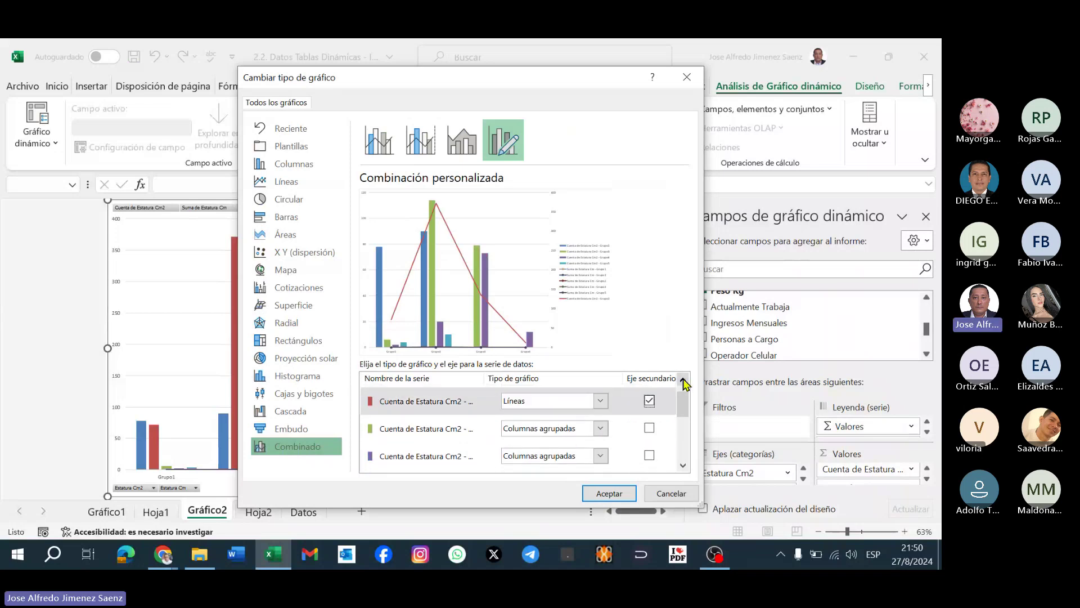
left_click(601, 459)
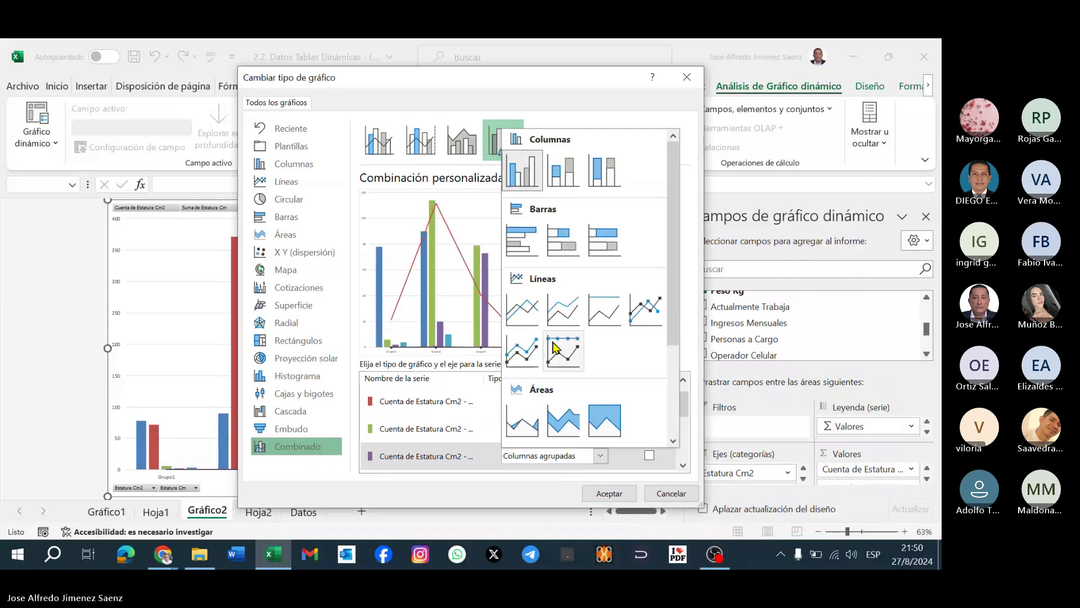
left_click(522, 311)
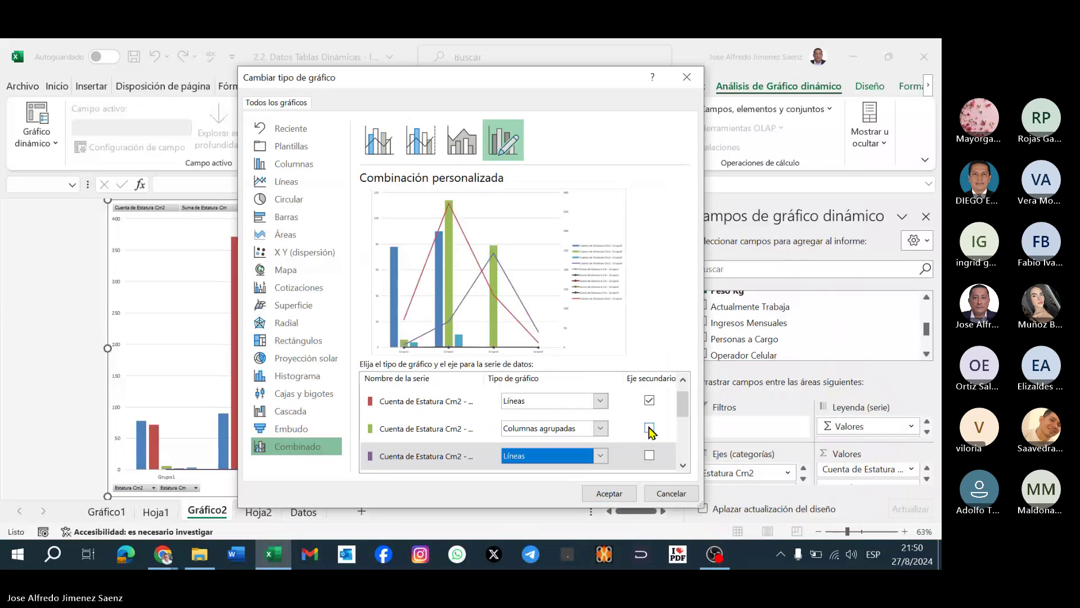
left_click(650, 456)
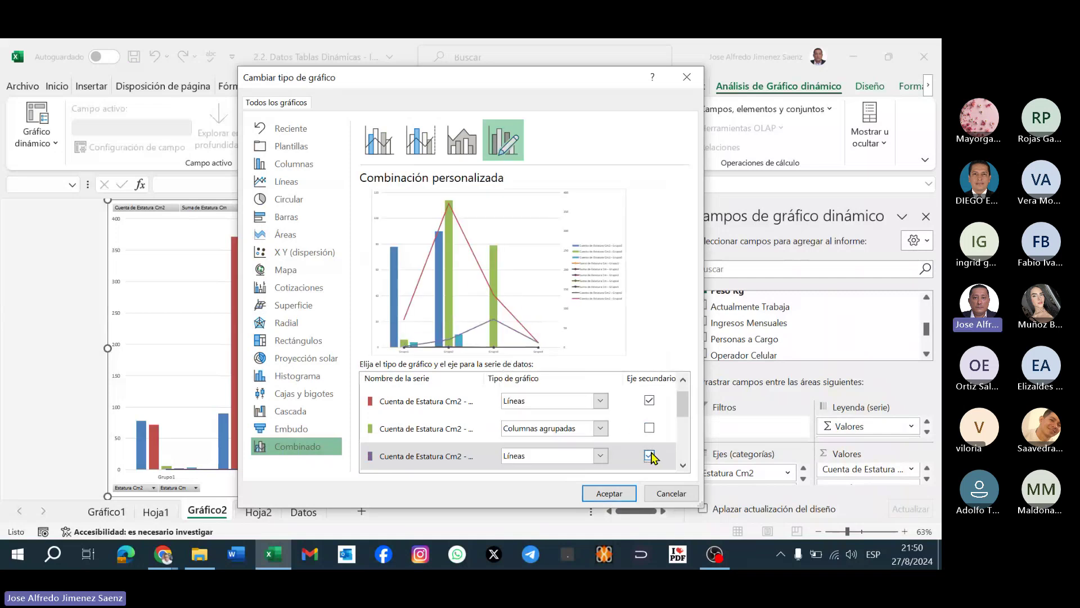
Set the orange Suma de Estatura Cm - Grupo1 series to Líneas on the secondary axis.
left_click(684, 466)
left_click(683, 465)
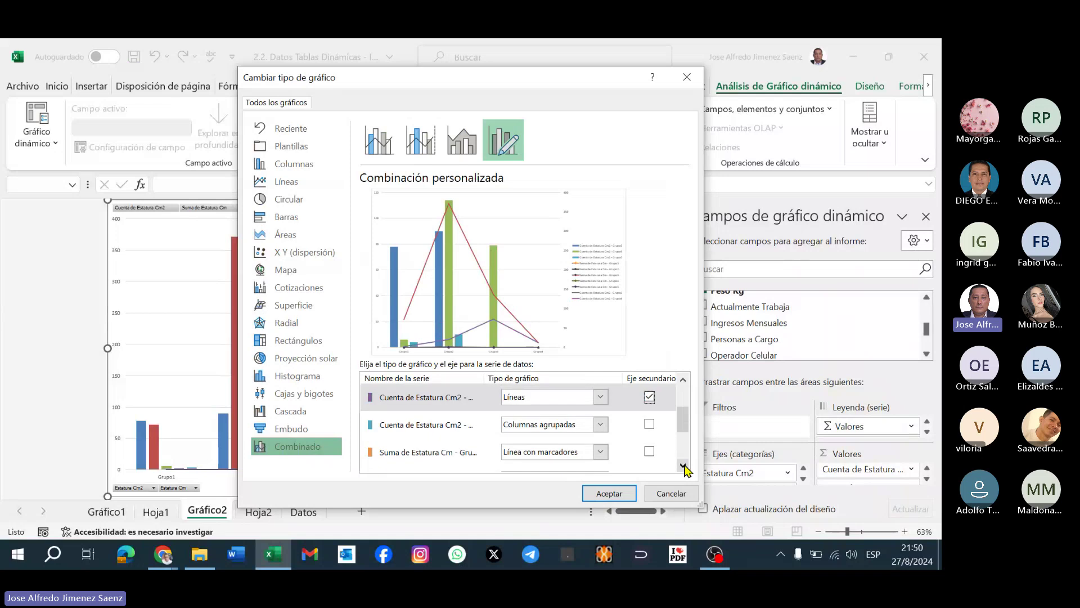
left_click(684, 465)
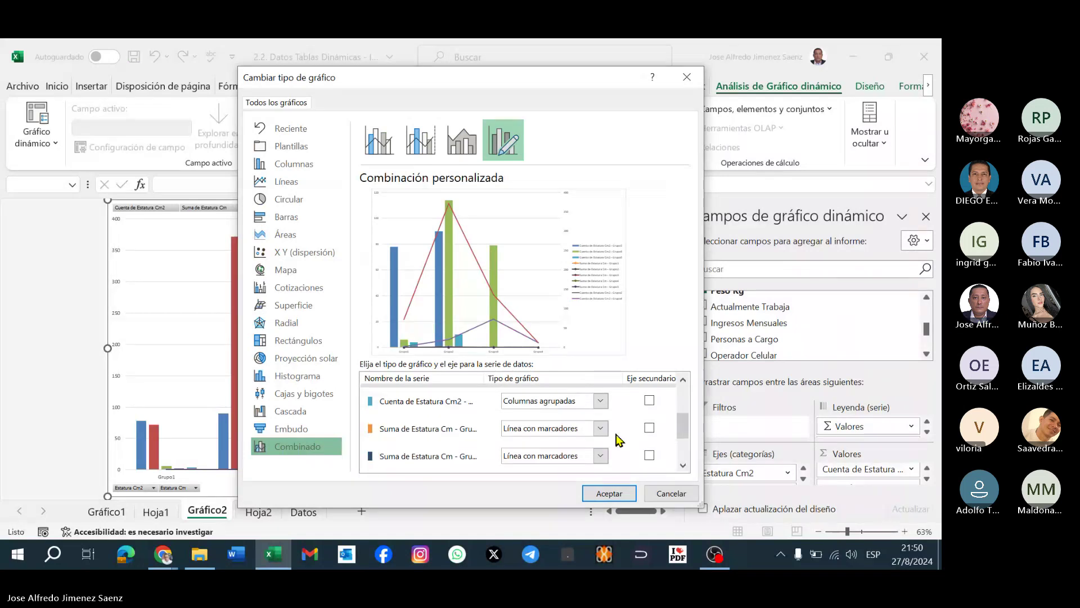
left_click(601, 428)
key("Escape")
key("Up")
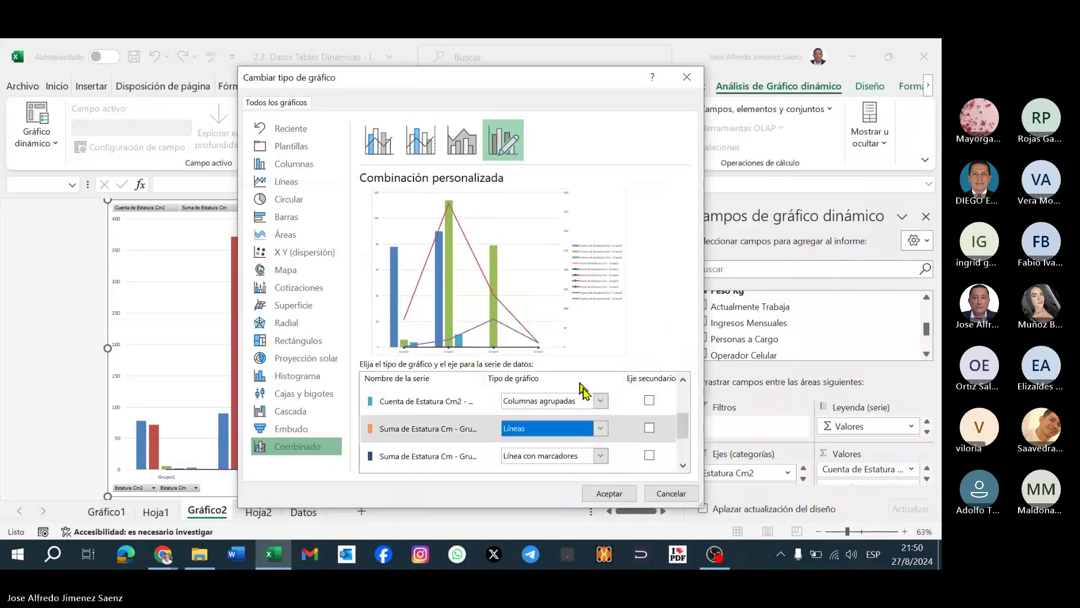
left_click(649, 428)
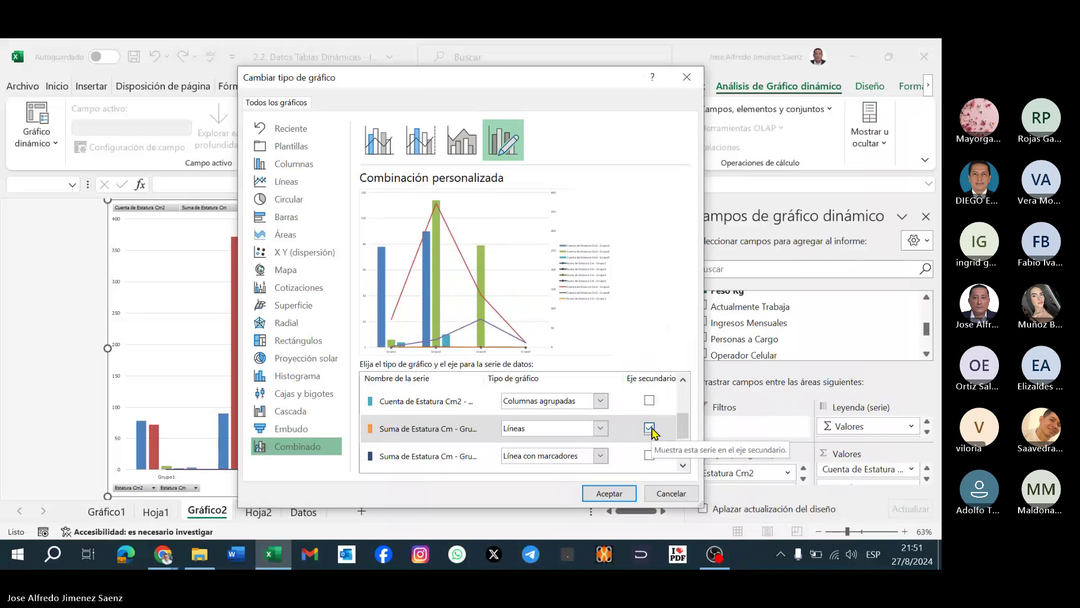
Set the dark red Suma de Estatura Cm - Grupo3 series to Líneas on the secondary axis.
left_click(683, 380)
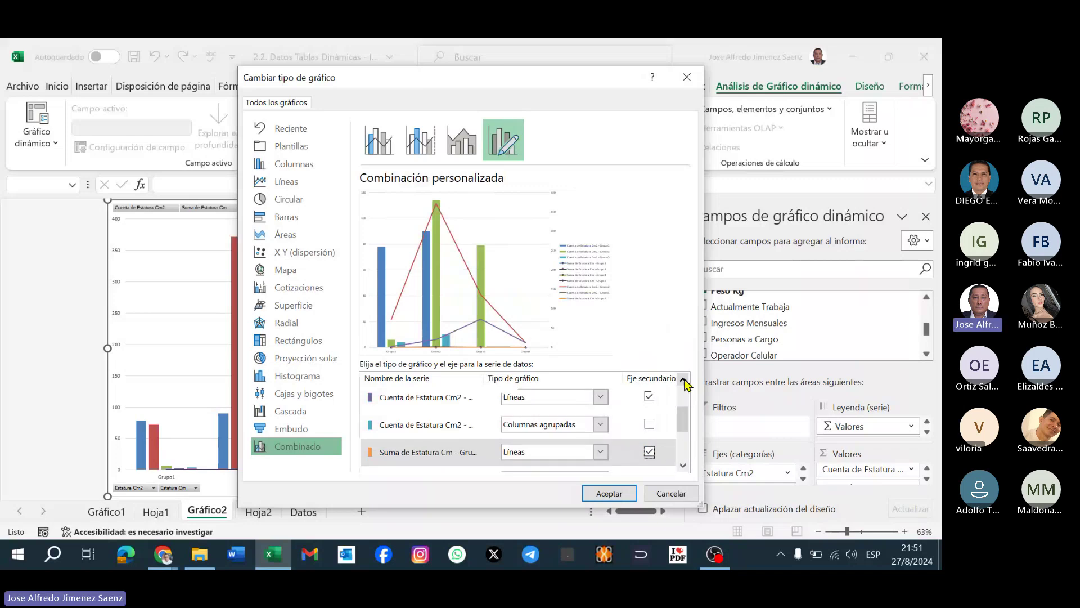
left_click(684, 465)
left_click(683, 465)
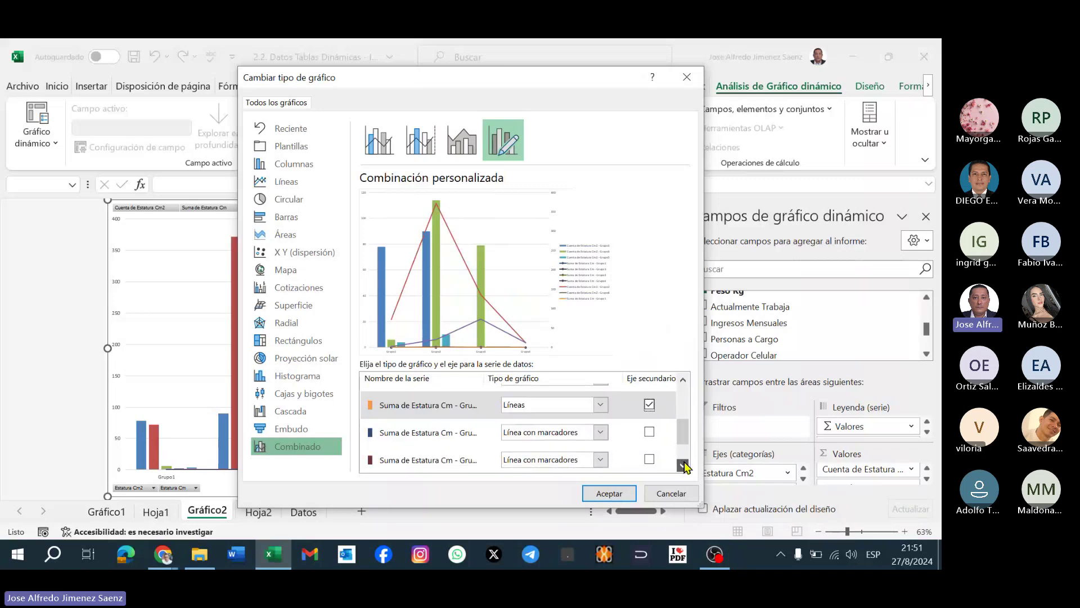
left_click(683, 465)
left_click_drag(686, 442, 686, 442)
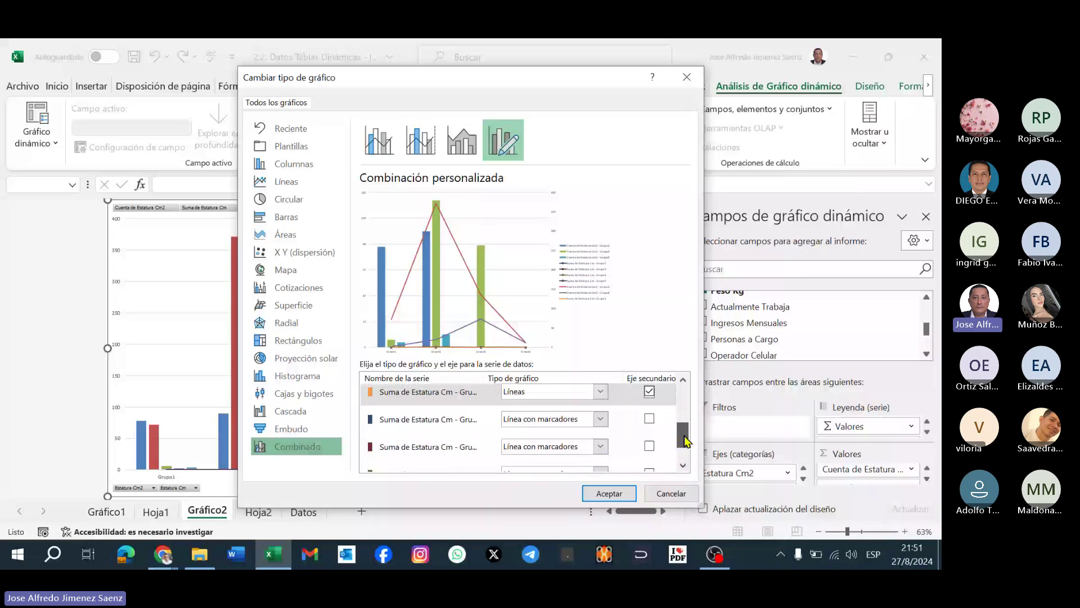
left_click(601, 447)
left_click(533, 294)
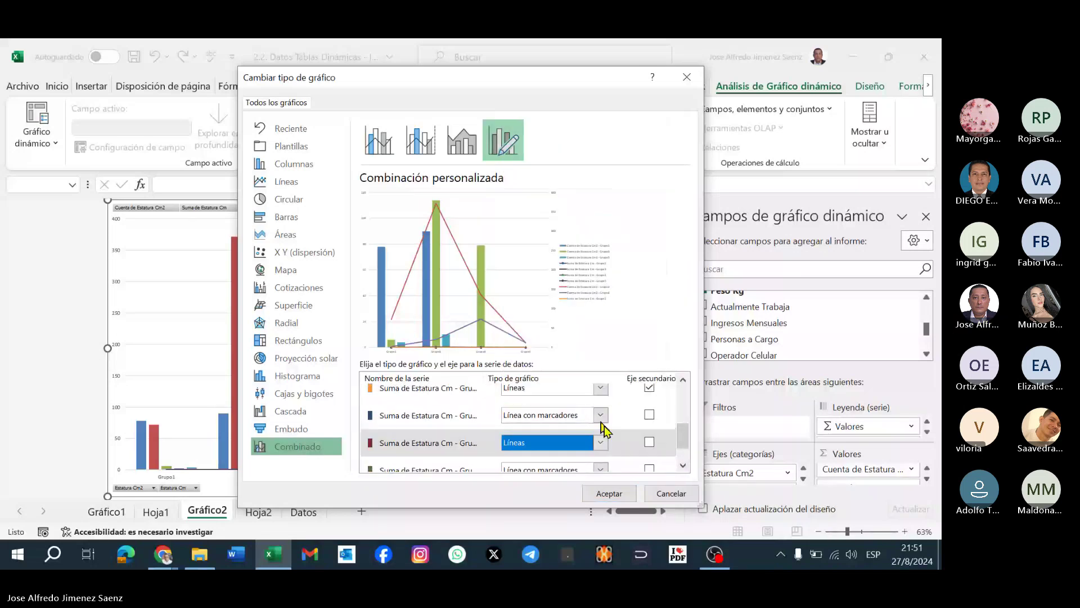
left_click(650, 443)
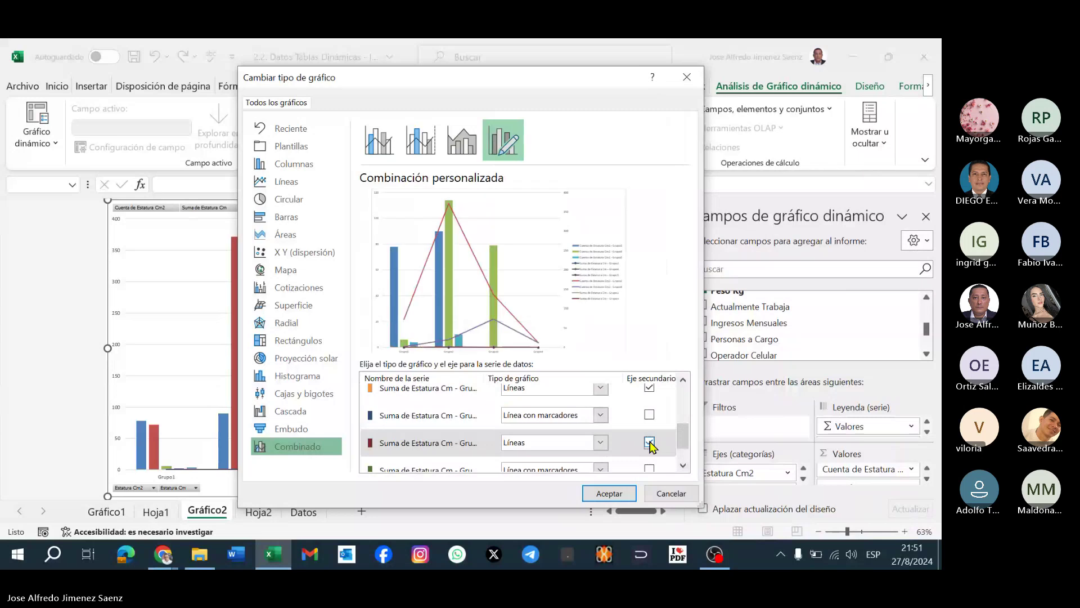
Set the last series, Suma de Estatura Cm - Grupo5, to Línea apilada on the secondary axis and apply the custom combination to the chart.
left_click(683, 465)
left_click(685, 467)
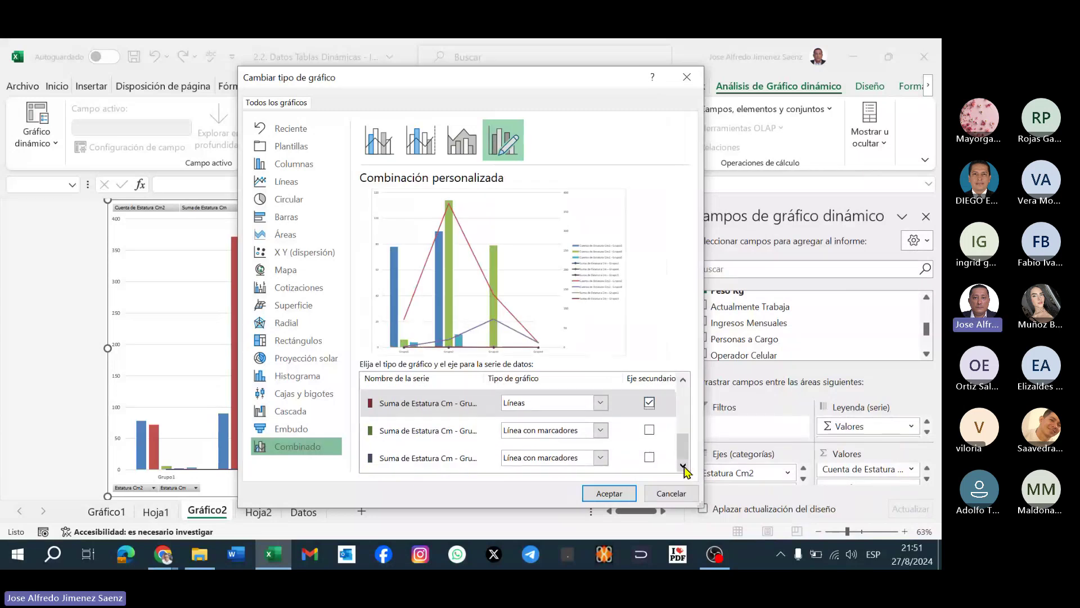
left_click(601, 459)
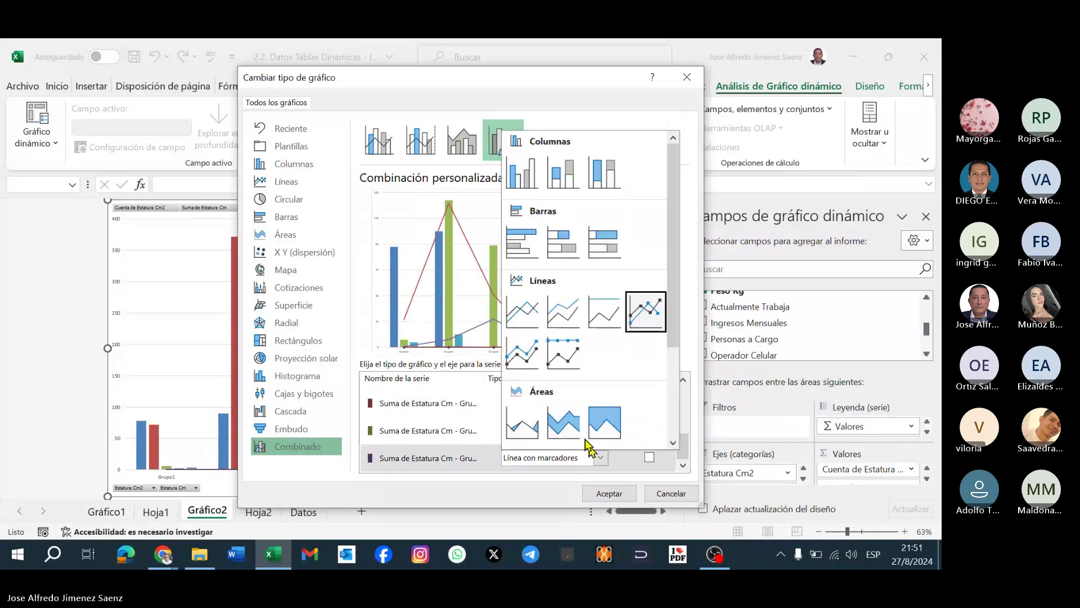
left_click(559, 321)
left_click(647, 464)
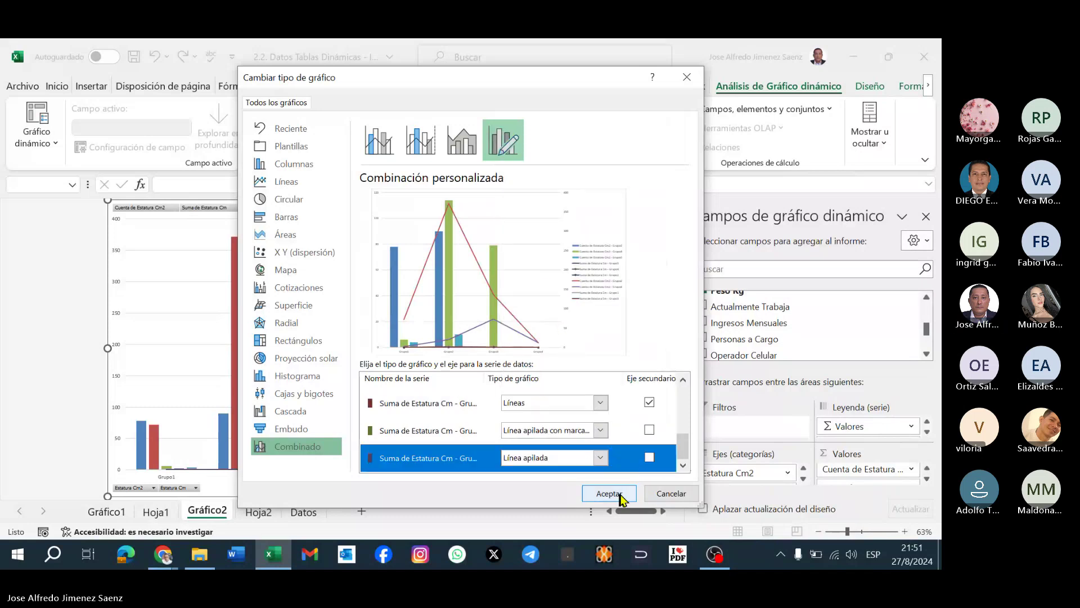
left_click(649, 457)
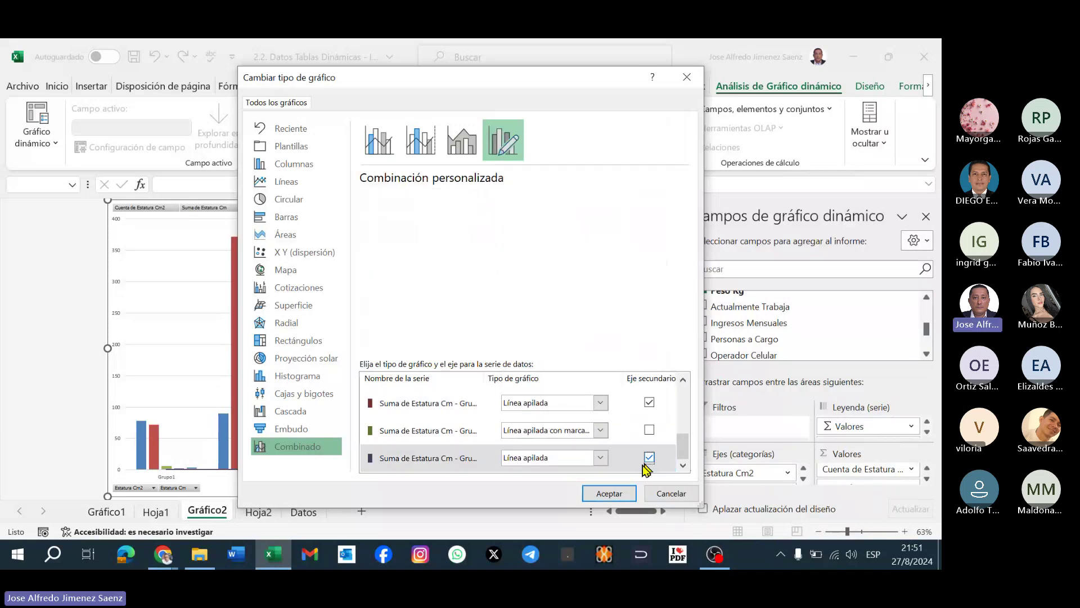
left_click(618, 495)
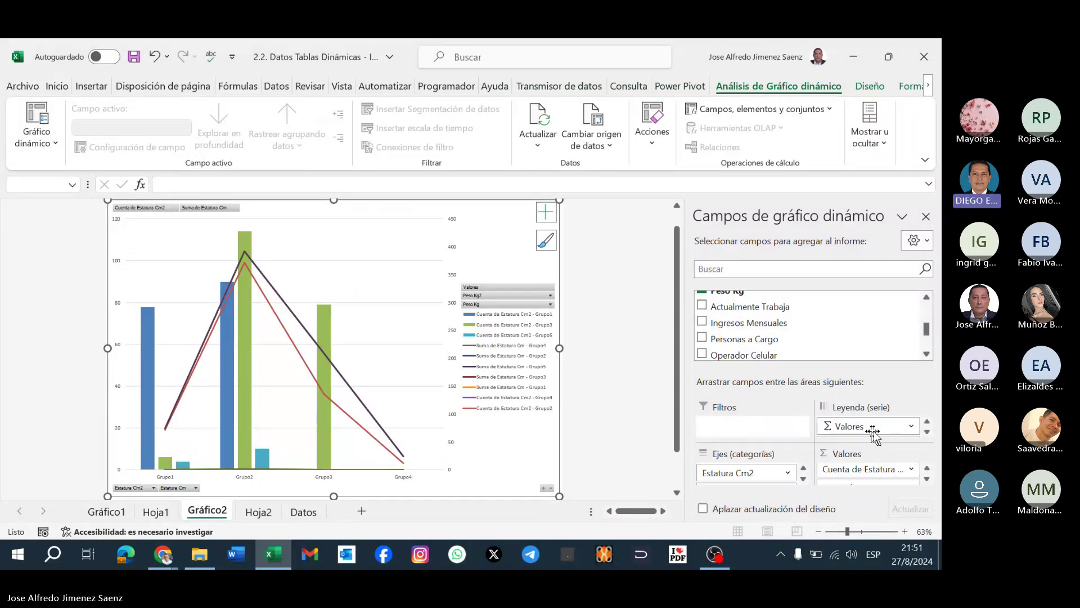
left_click(912, 427)
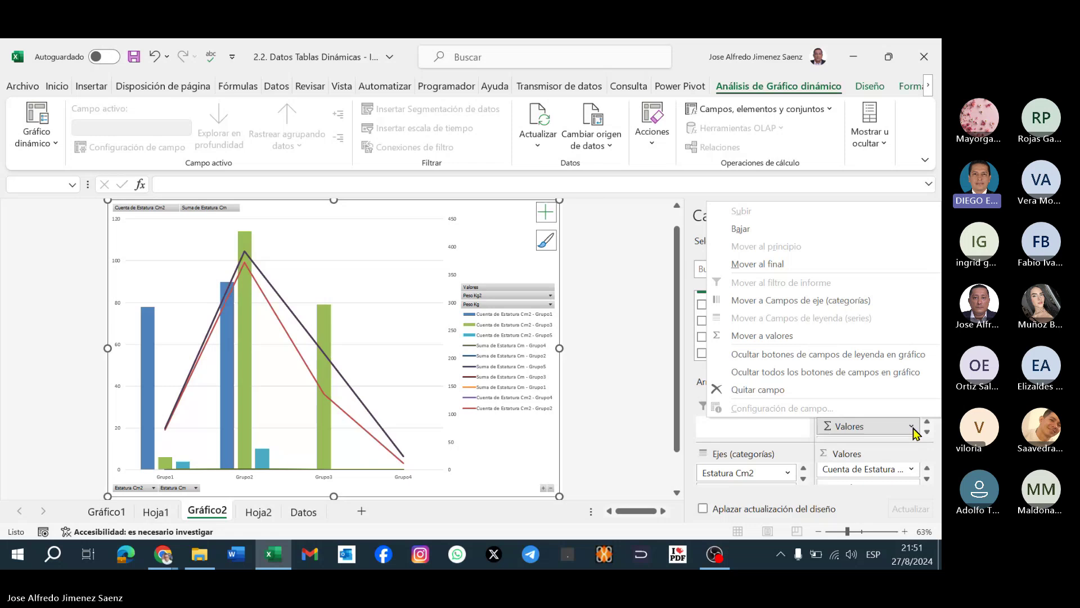
left_click(927, 431)
left_click(928, 432)
left_click(927, 432)
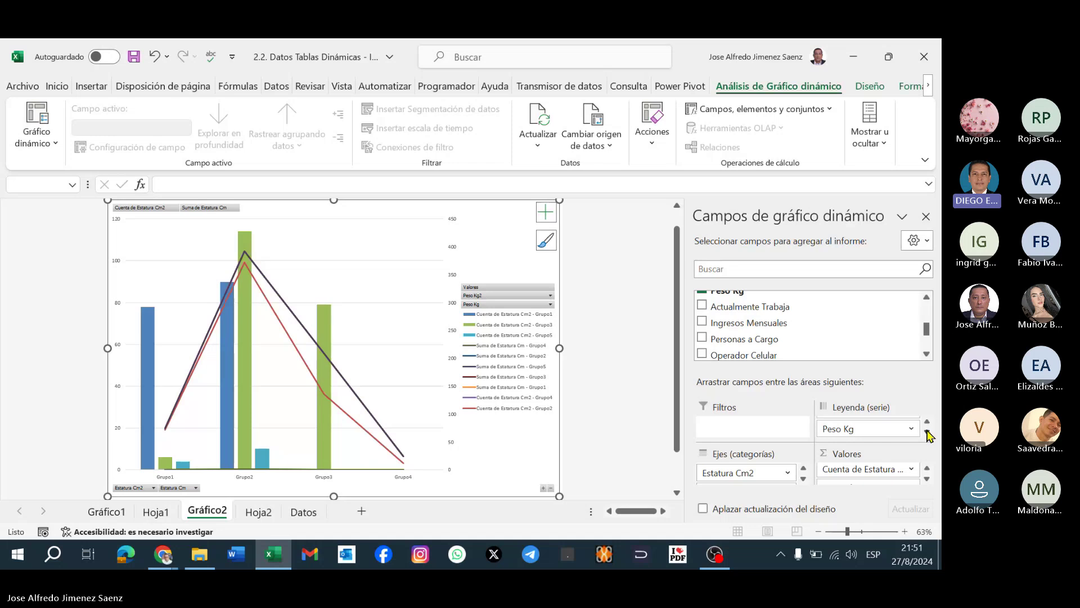
Summarize the Suma de Estatura Cm value field by Recuento instead of Suma.
left_click(928, 479)
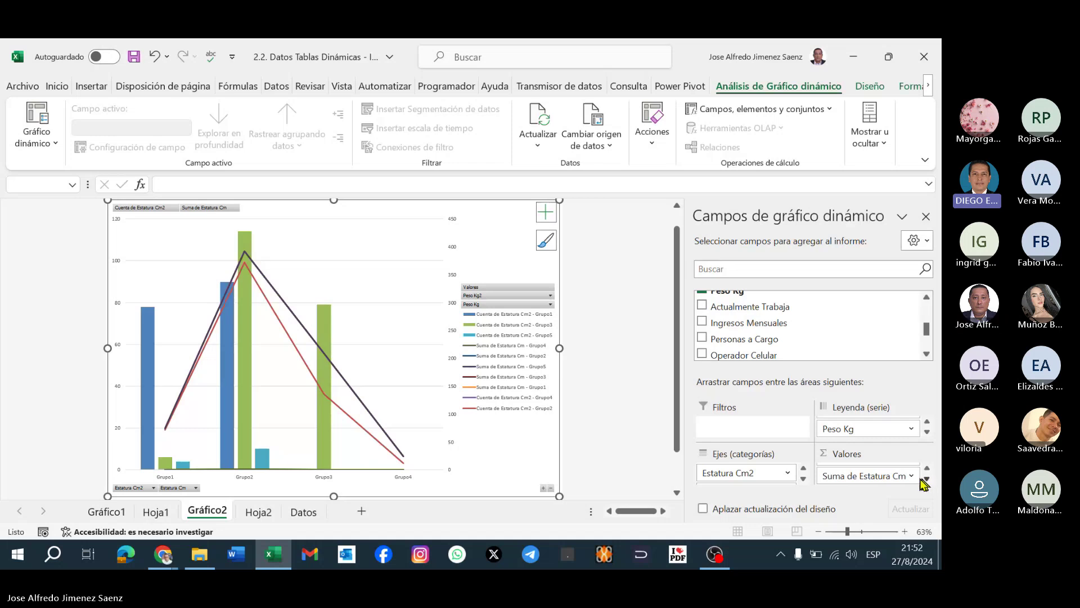
left_click(911, 476)
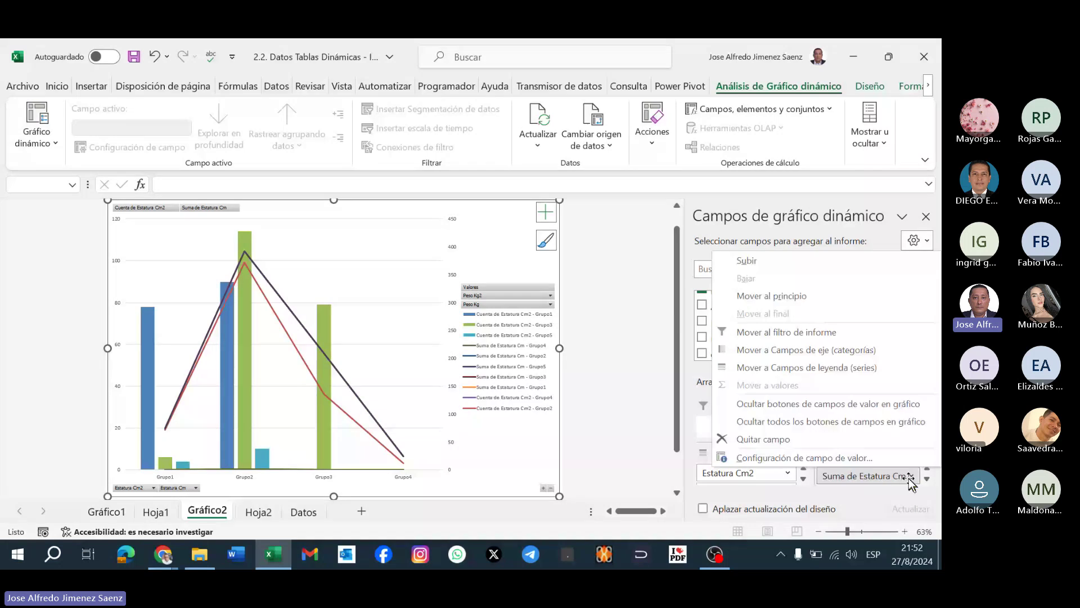
left_click(814, 458)
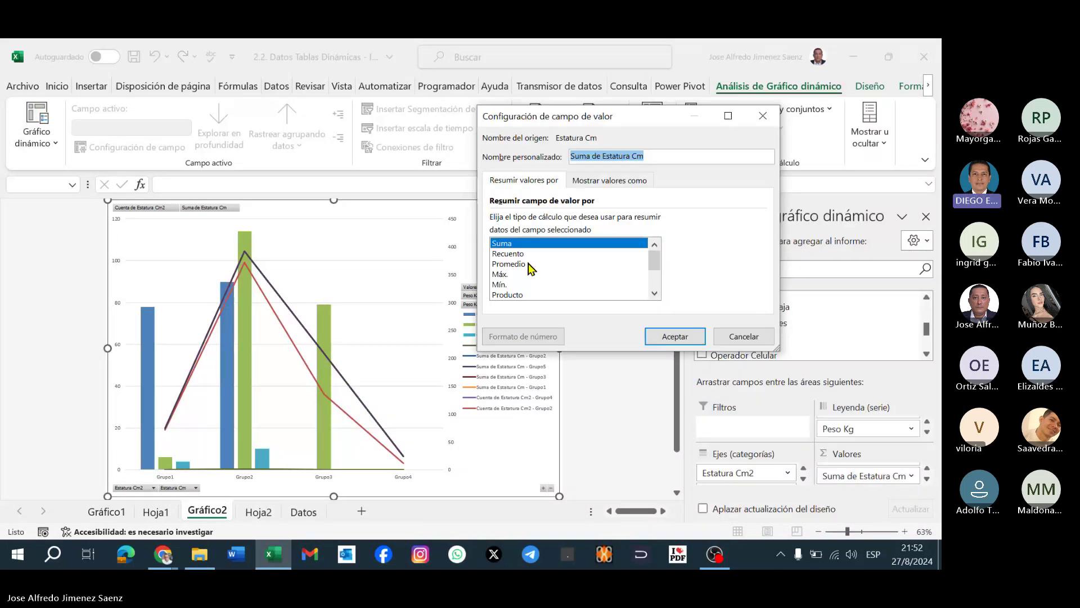
left_click(655, 293)
left_click(655, 293)
left_click(655, 294)
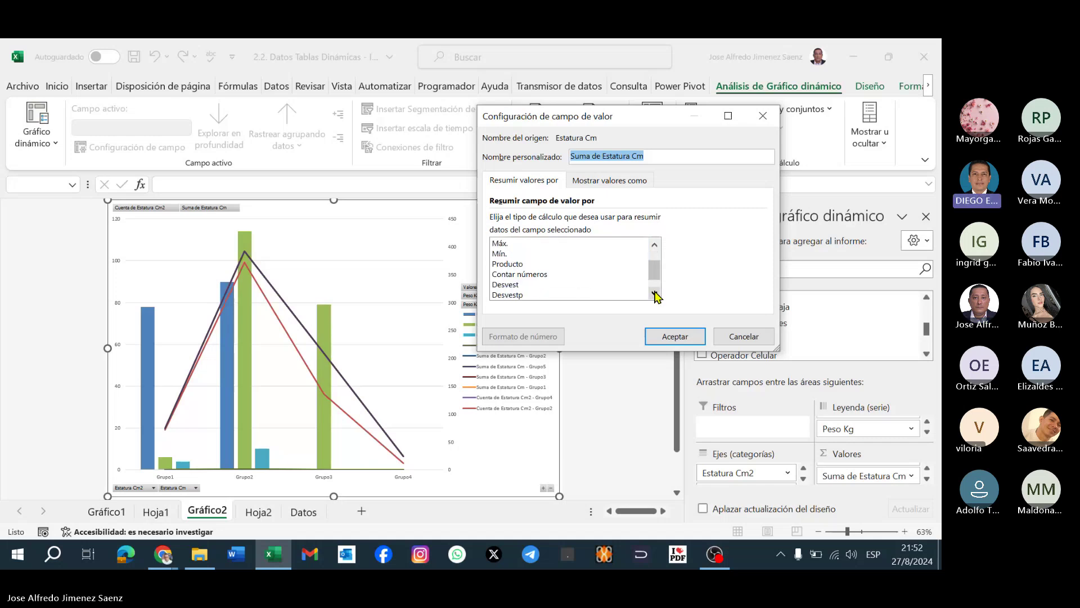
left_click(655, 243)
left_click(655, 244)
left_click(655, 244)
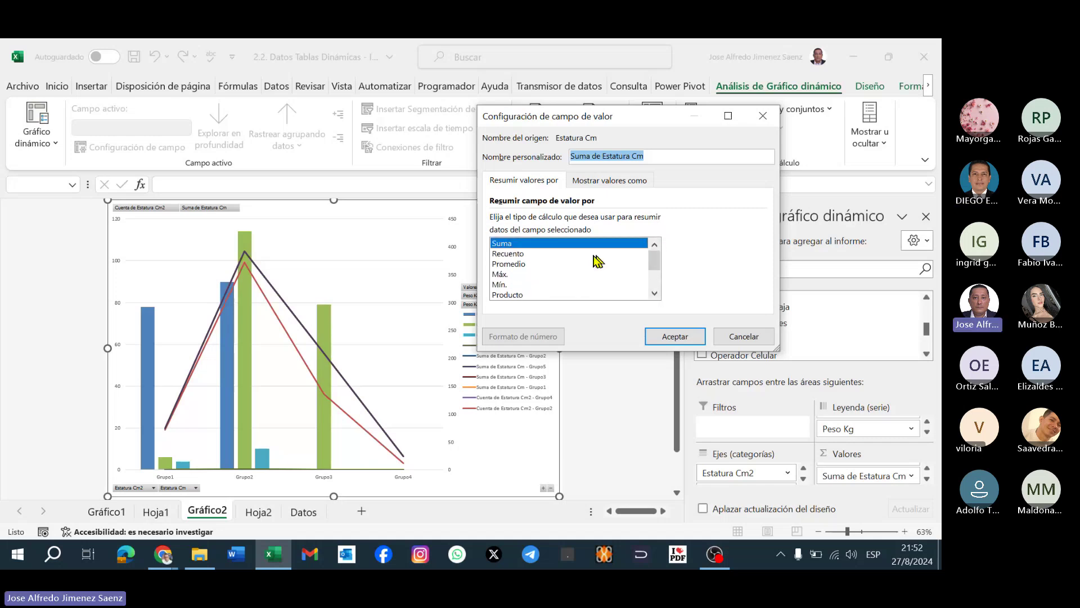
left_click(528, 255)
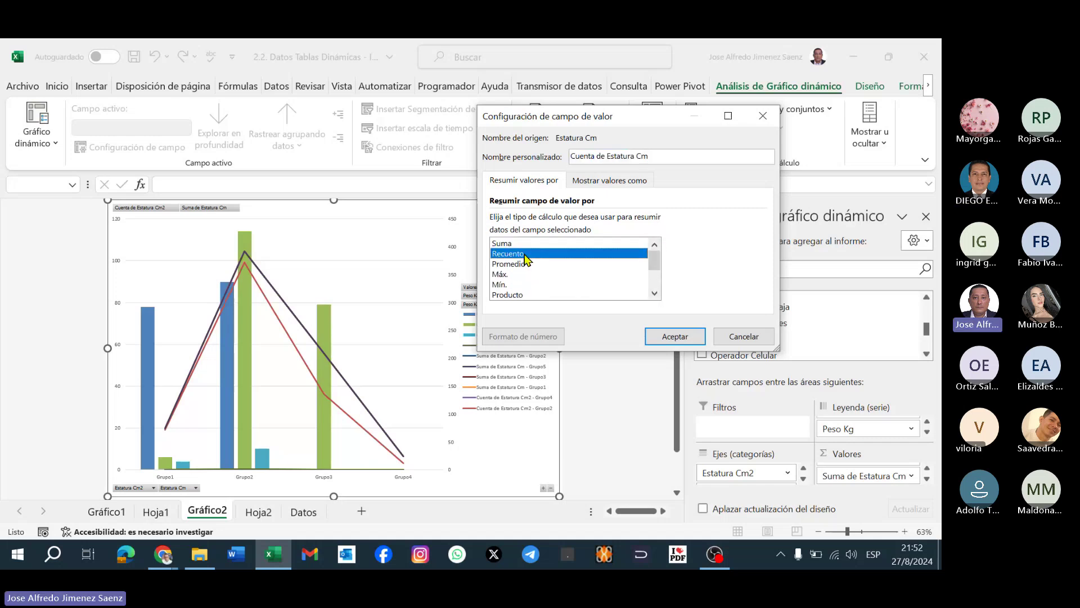
left_click(670, 337)
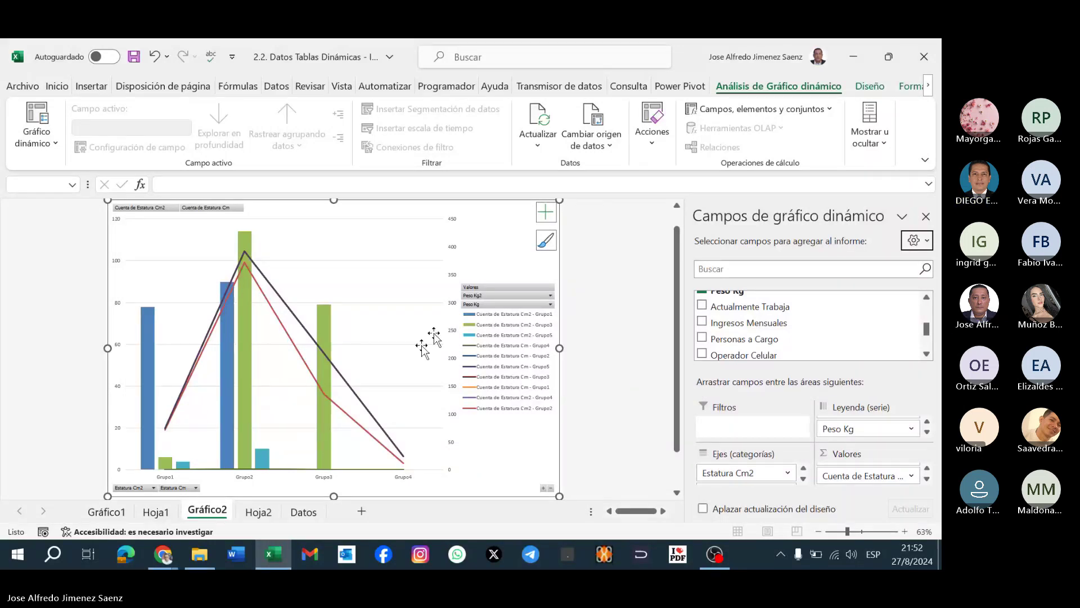
Reopen the chart's custom combination settings and set the dark blue Cuenta de Estatura Cm - Grupo2 series to Columnas agrupadas.
right_click(503, 229)
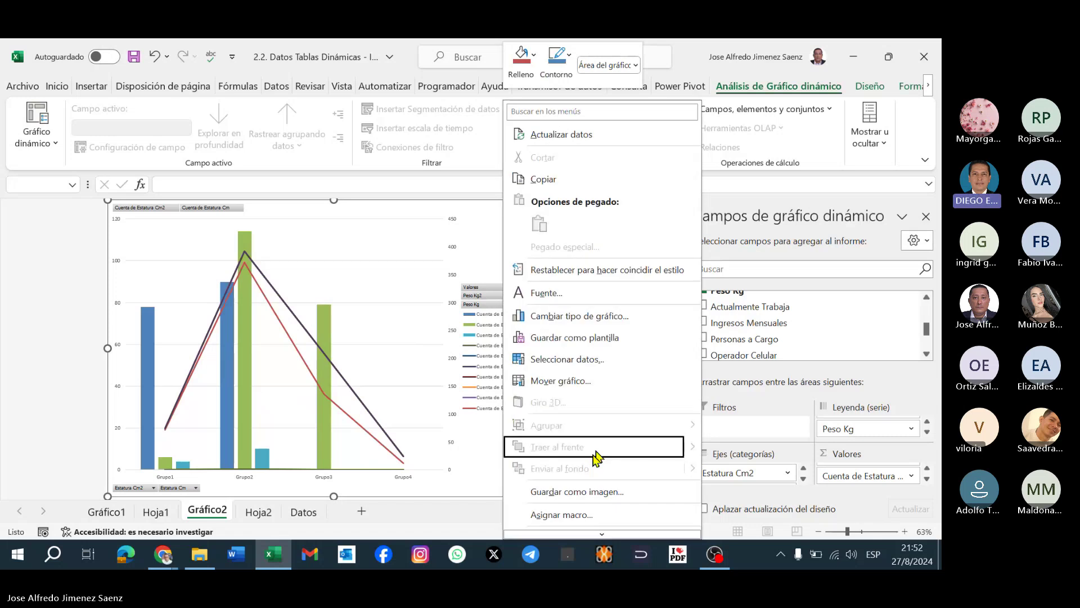
left_click(564, 320)
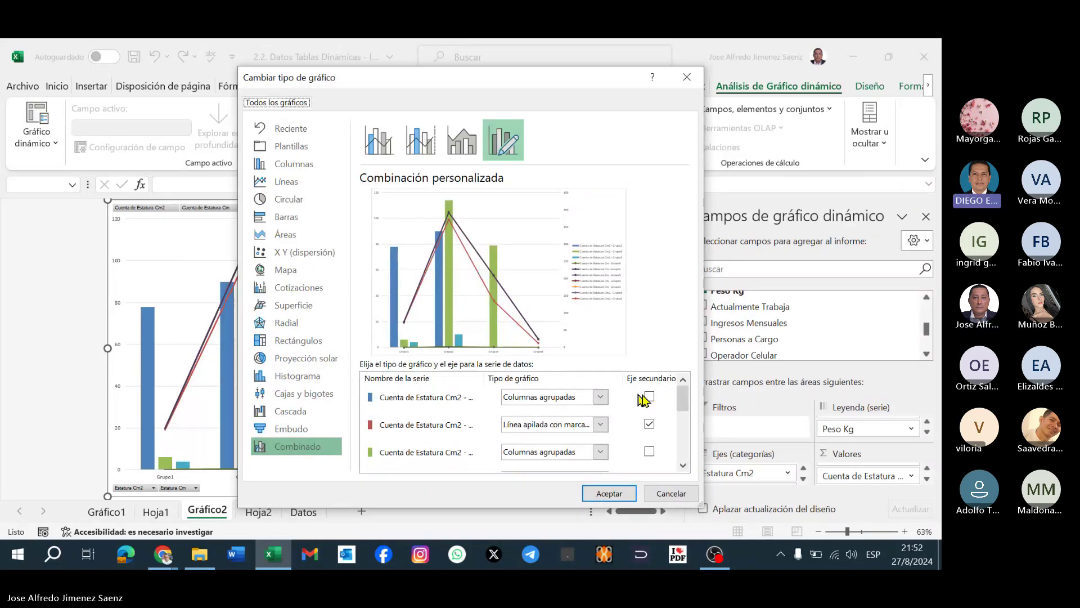
left_click(683, 467)
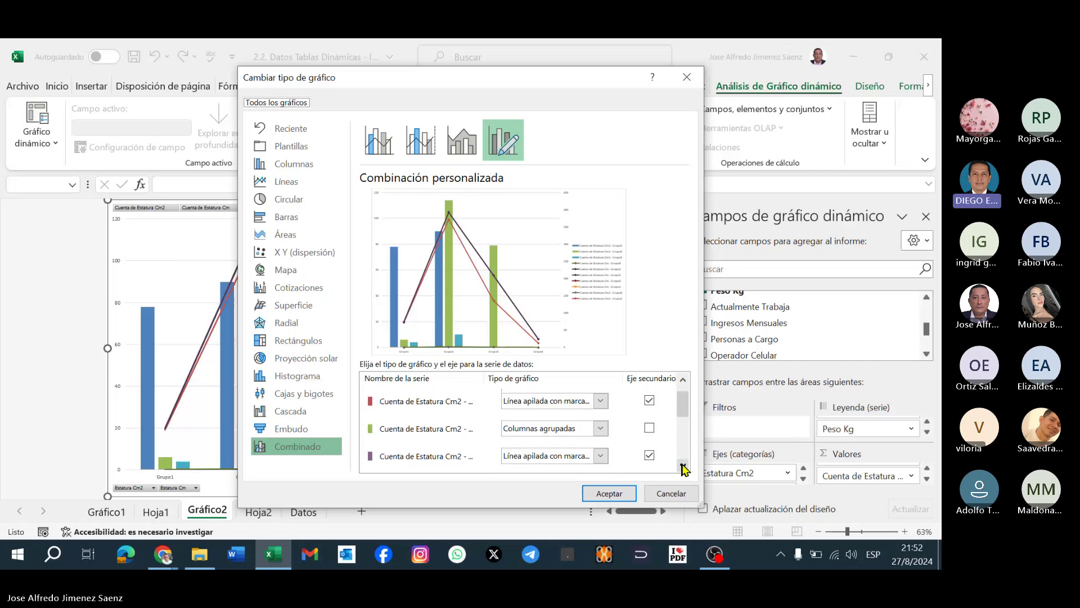
left_click(682, 467)
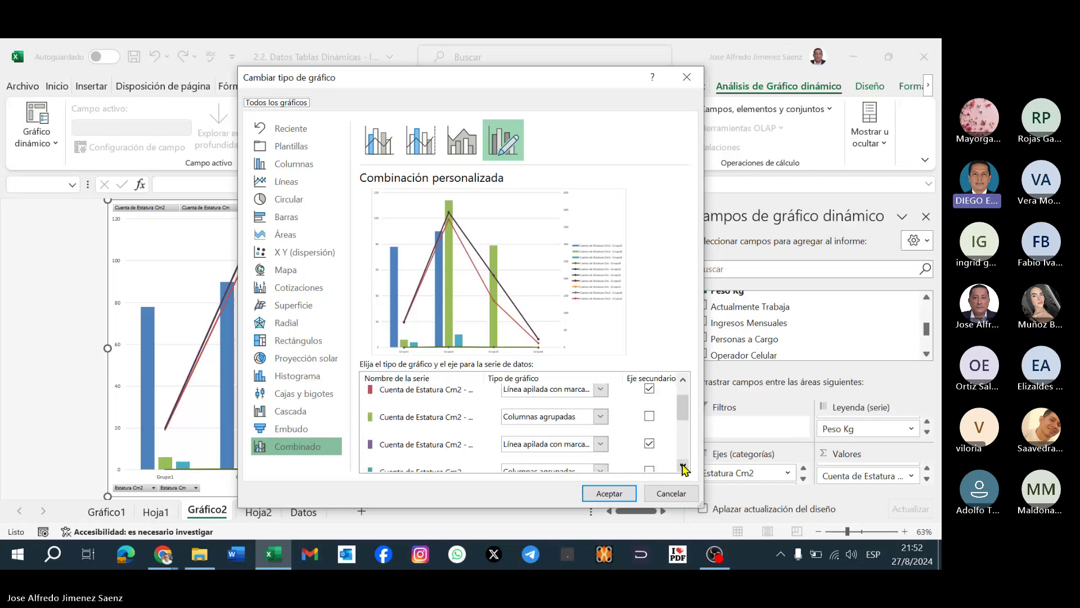
left_click(682, 467)
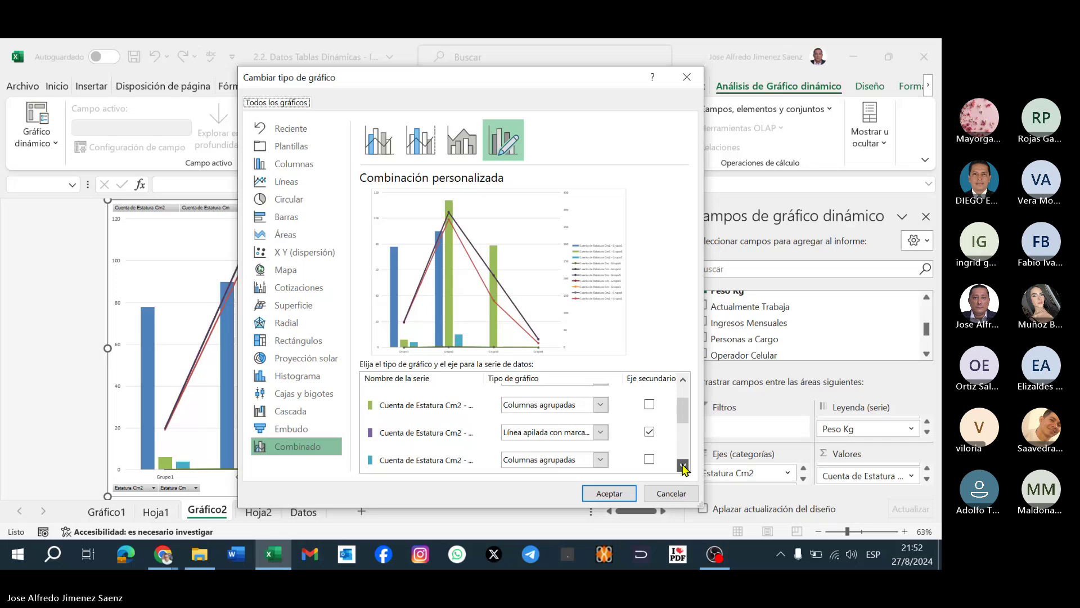
left_click(682, 467)
left_click(683, 467)
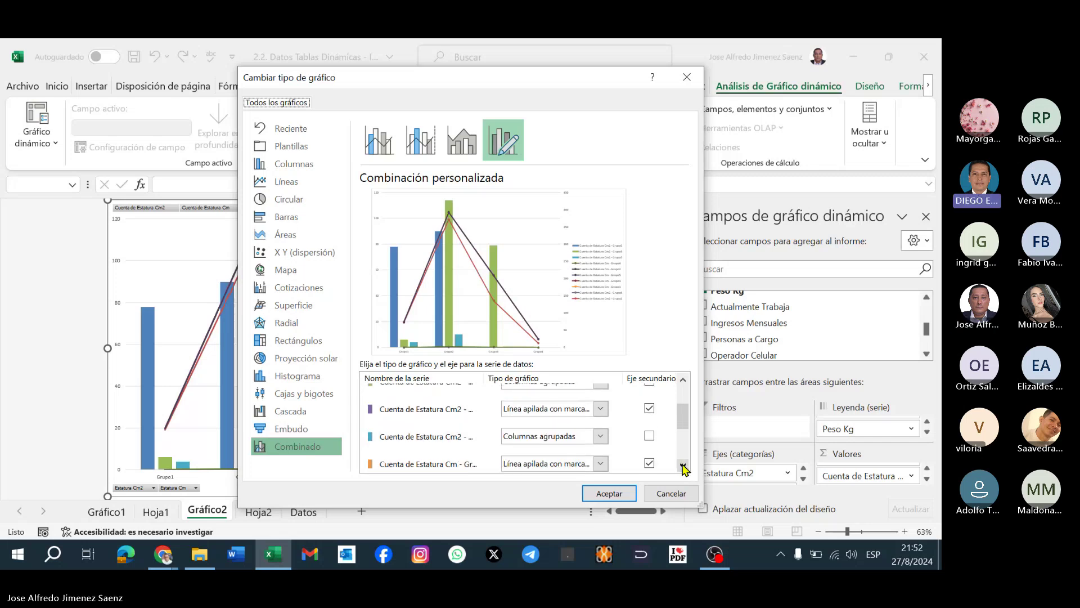
left_click(683, 467)
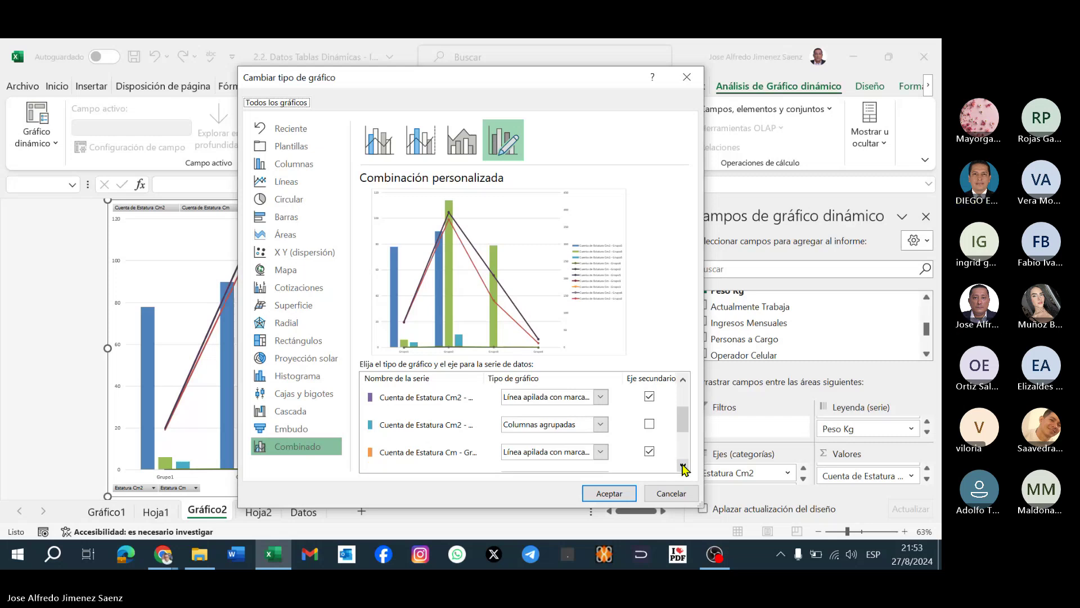
left_click(684, 466)
left_click(683, 466)
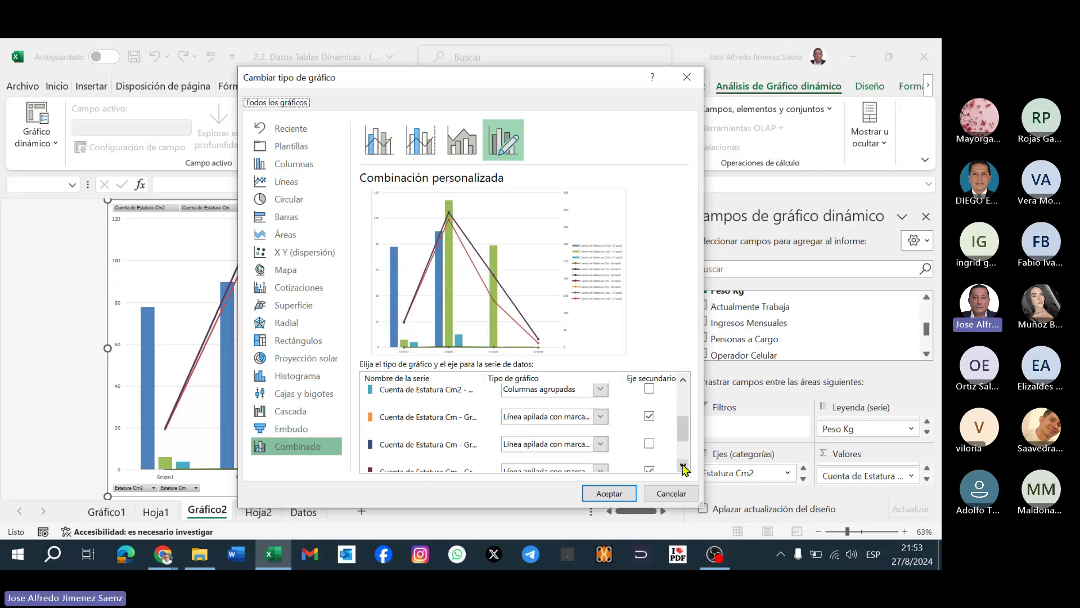
left_click(601, 444)
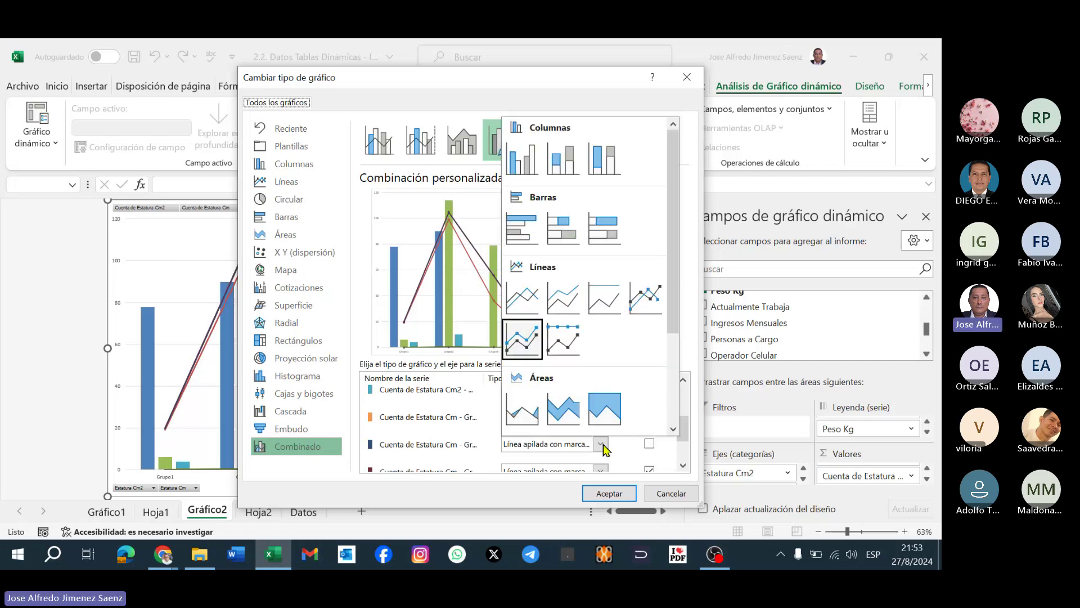
left_click(525, 169)
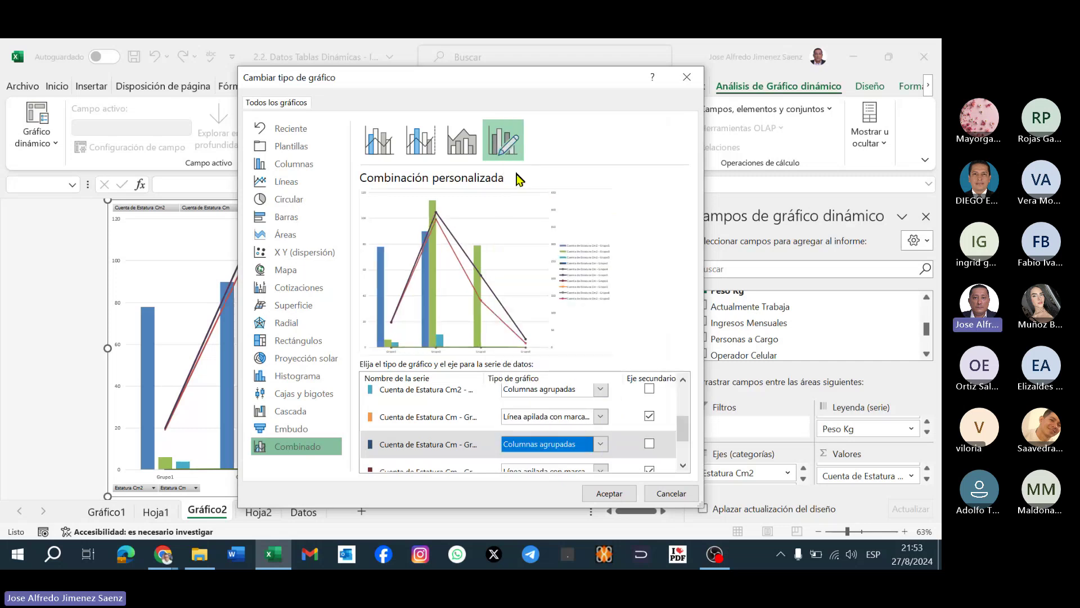
Set the dark green Cuenta de Estatura Cm - Grupo4 series to Columnas agrupadas and apply the combination to the chart.
left_click(683, 466)
left_click(683, 466)
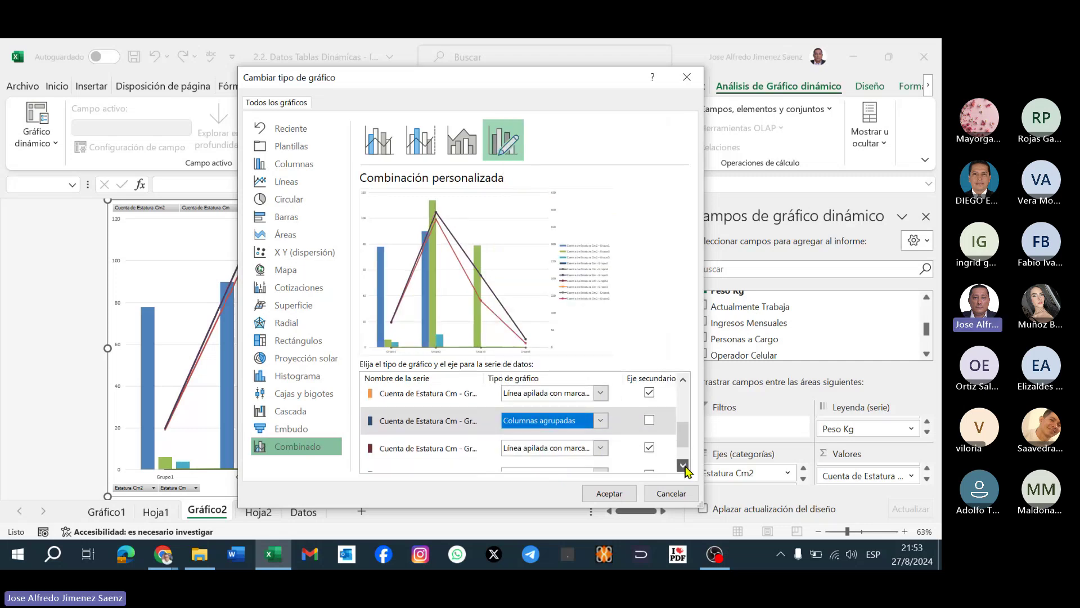
left_click(683, 465)
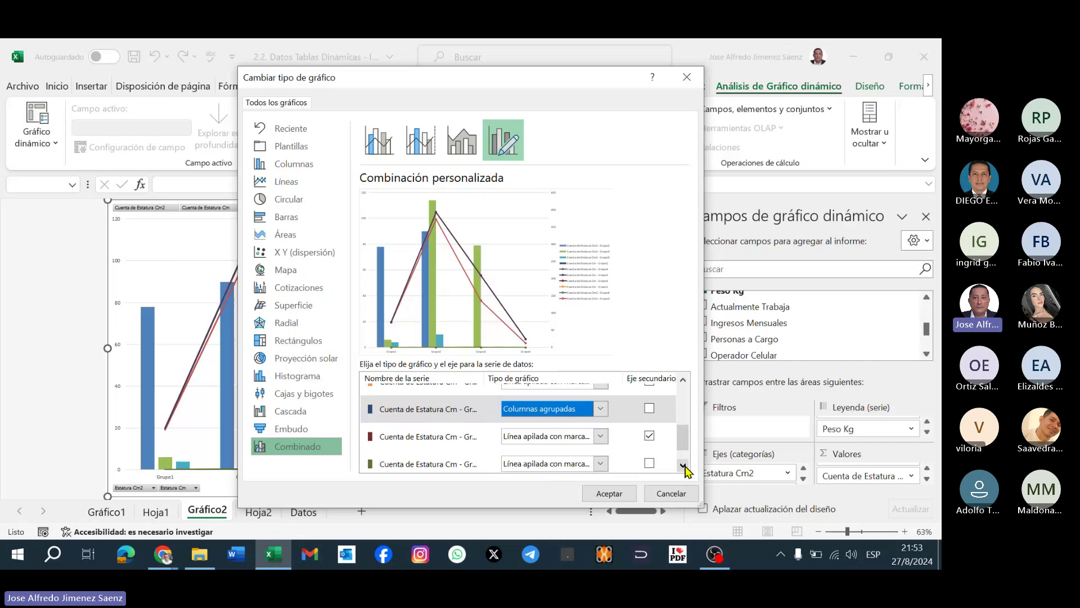
left_click(683, 465)
left_click(683, 465)
left_click(684, 466)
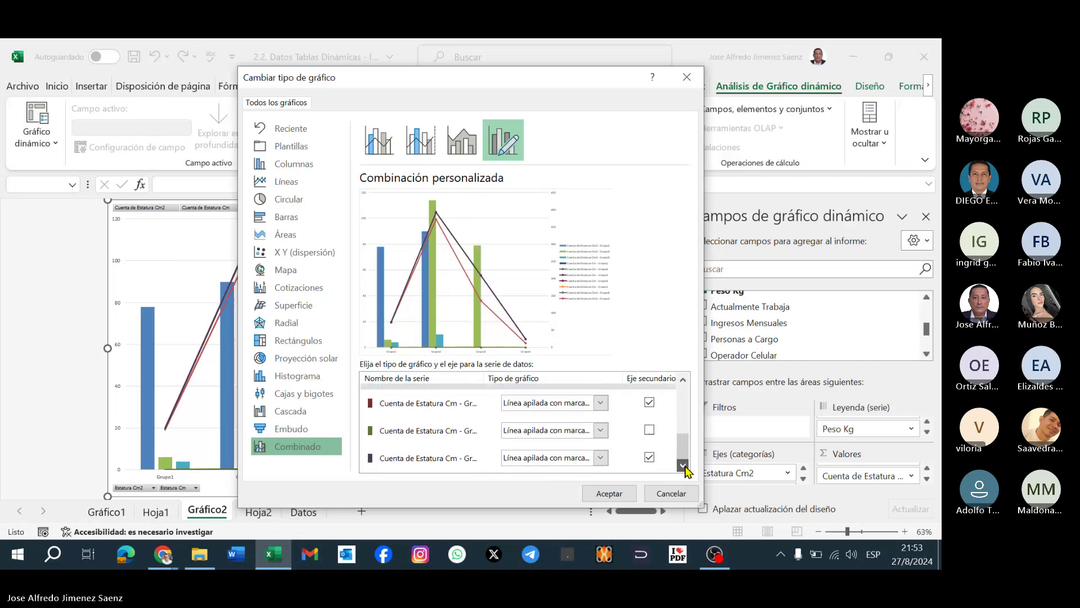
left_click(650, 458)
left_click(600, 430)
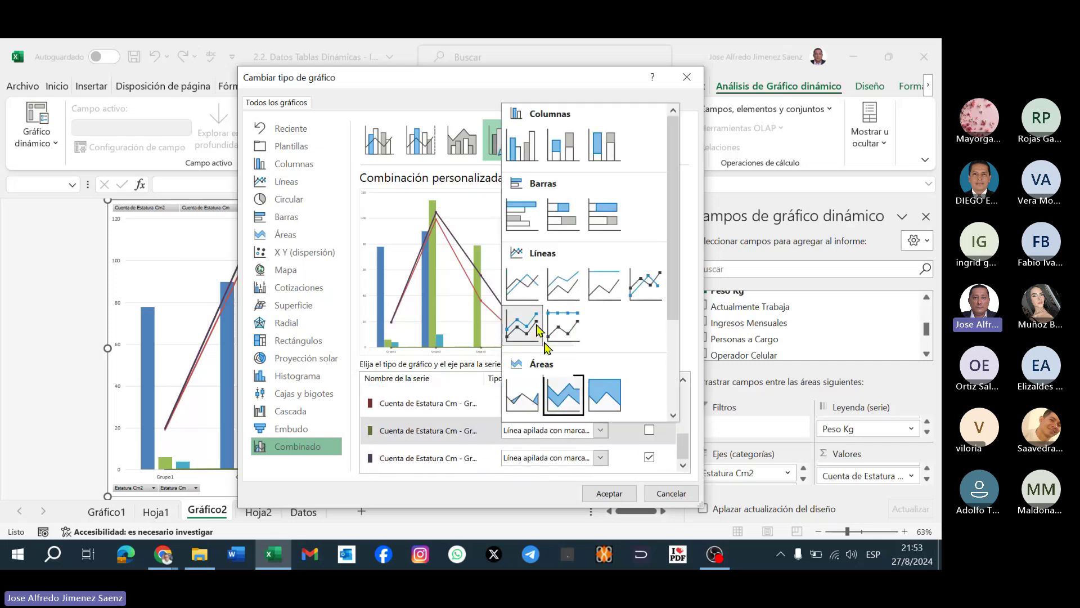
left_click(522, 145)
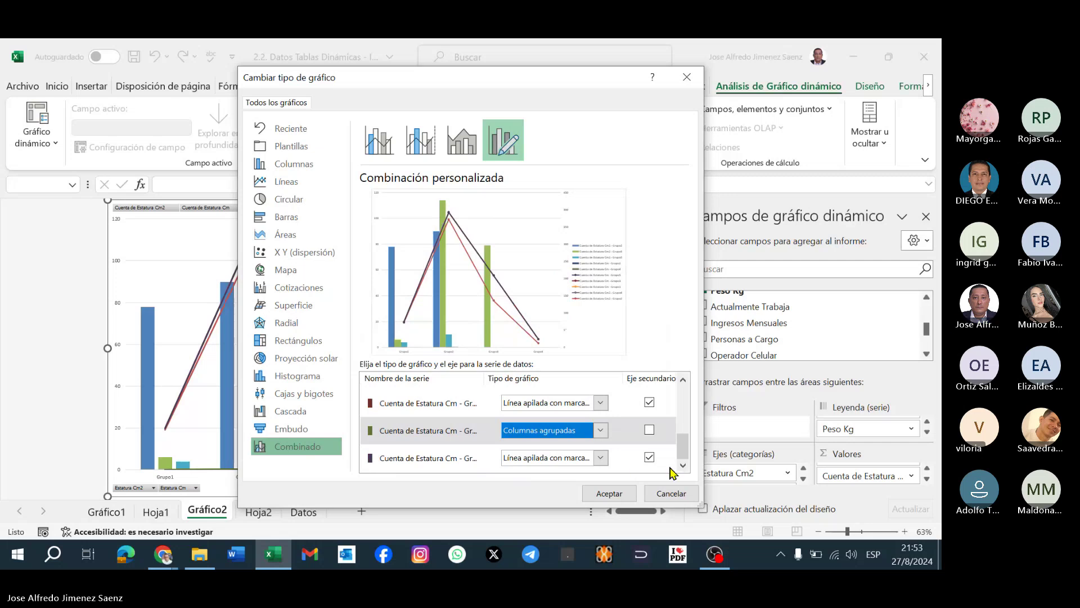
left_click(609, 492)
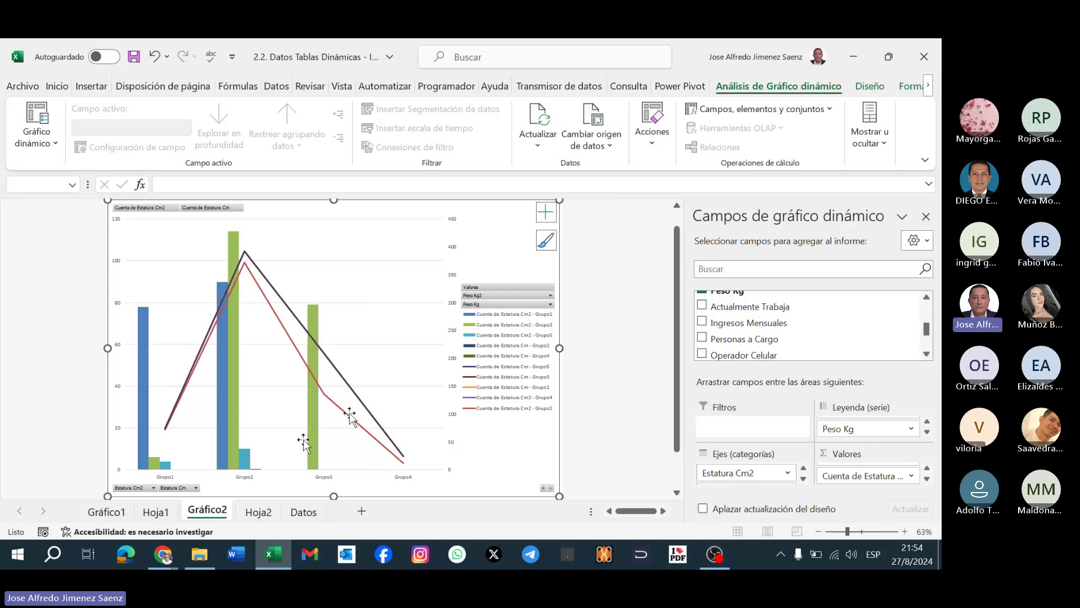
Stop sharing the screen in the Microsoft Teams meeting.
mouse_move(163, 557)
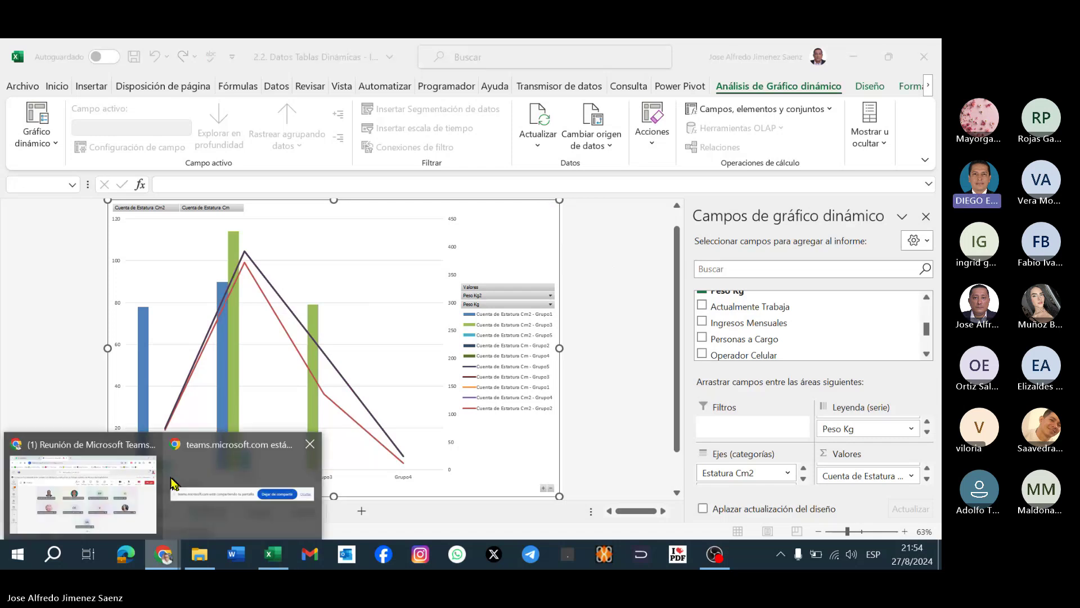
left_click(233, 498)
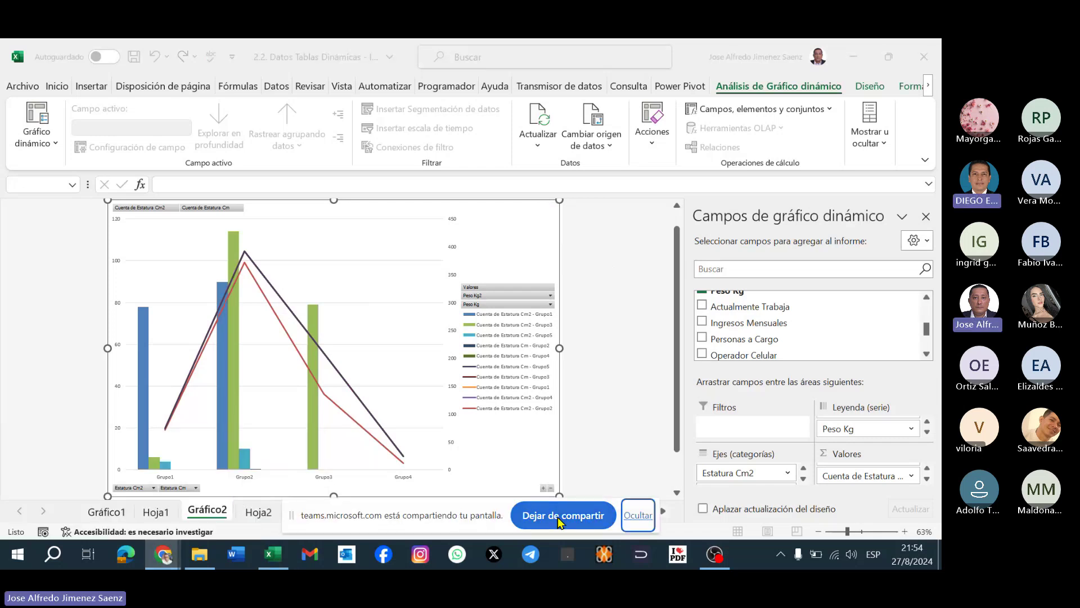
left_click(558, 517)
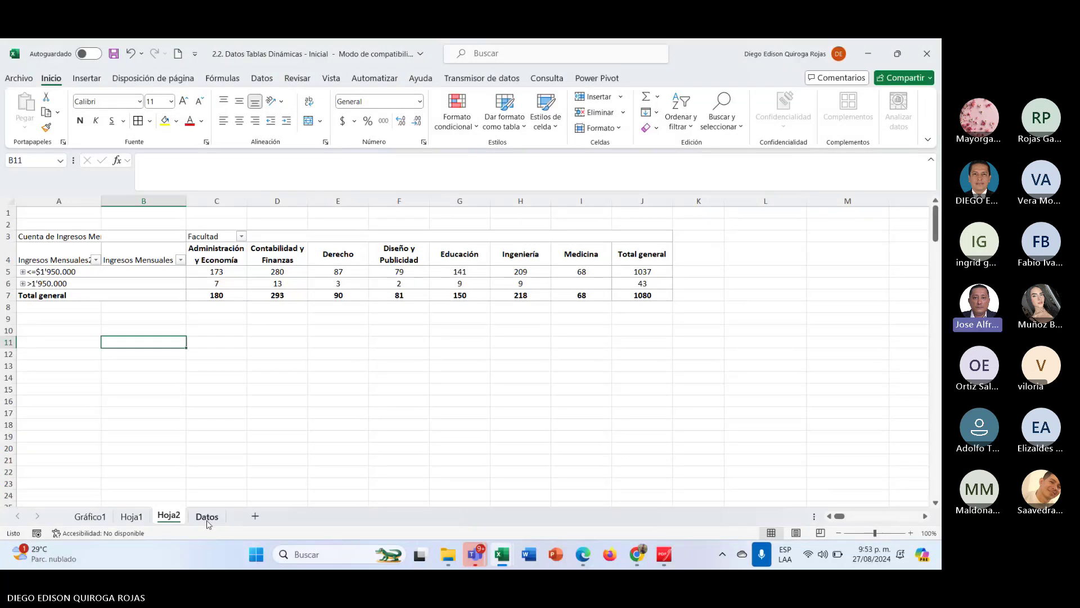
Create a pivot table from the data on the Datos sheet, placed in a new worksheet.
left_click(207, 517)
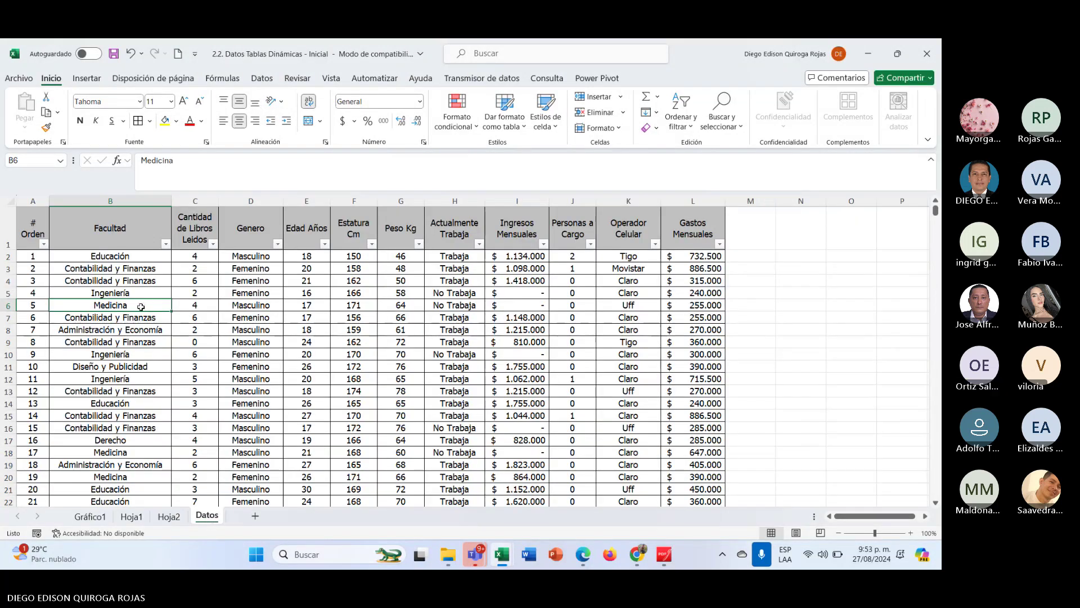
left_click(137, 328)
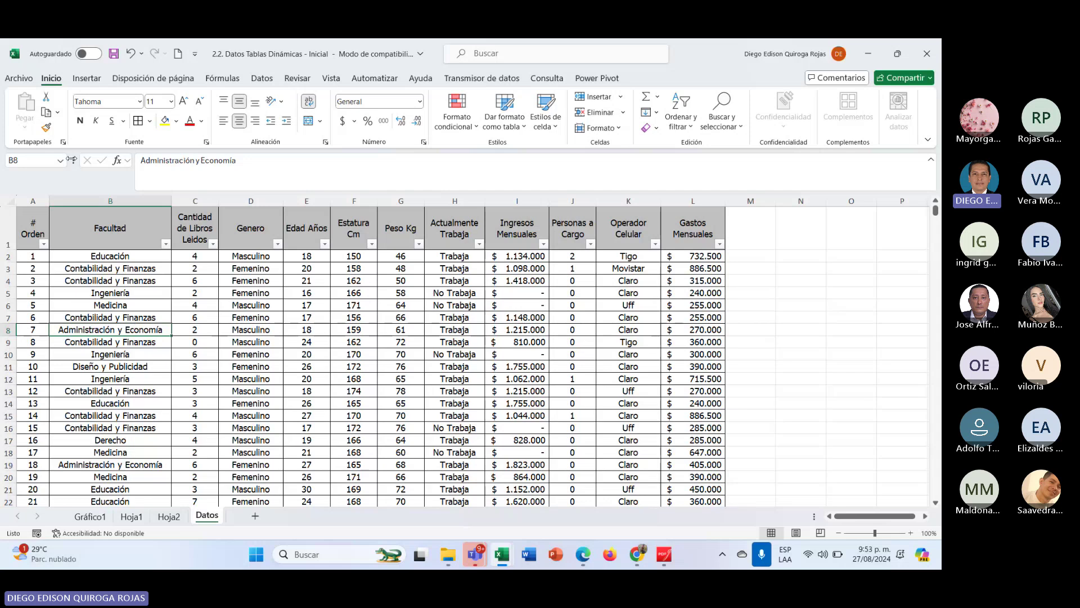
left_click(84, 78)
left_click(31, 104)
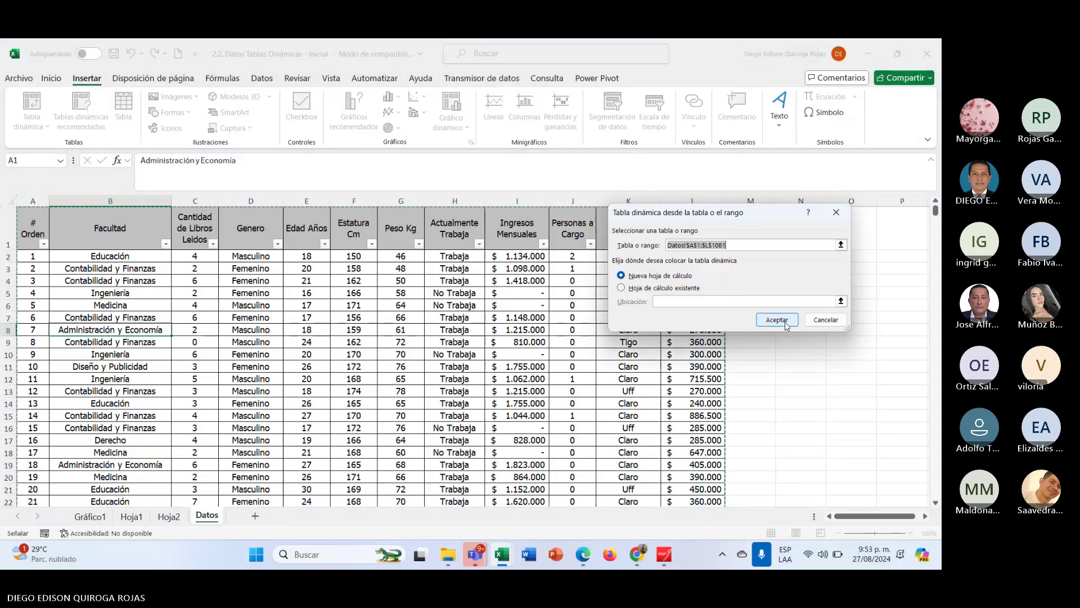
left_click(786, 324)
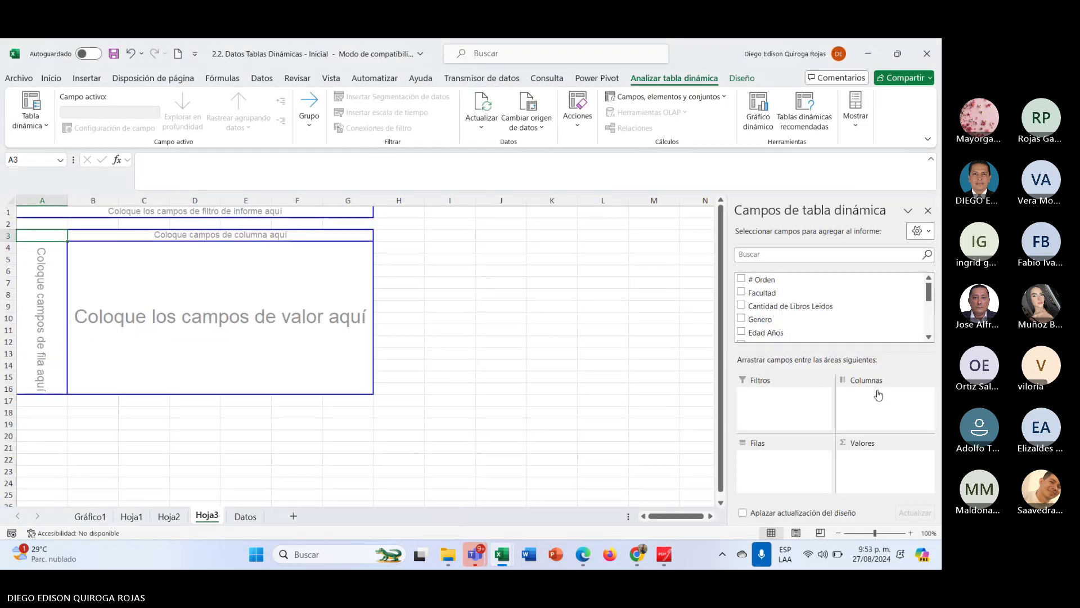
Try to place the Estatura Cm field in the pivot table's column area.
scroll(802, 324, "down", 1)
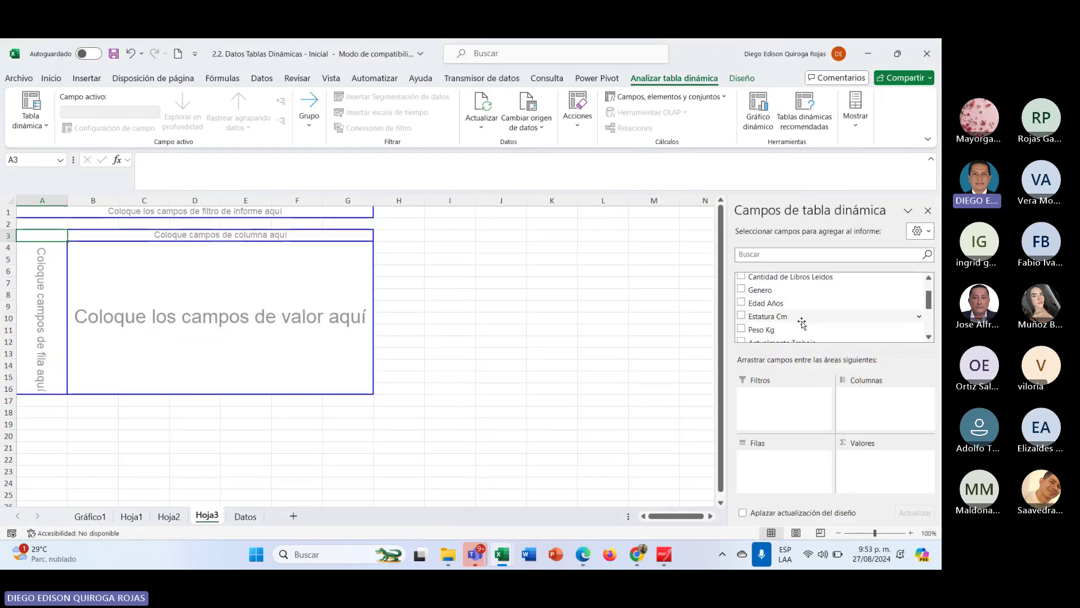
scroll(802, 323, "up", 1)
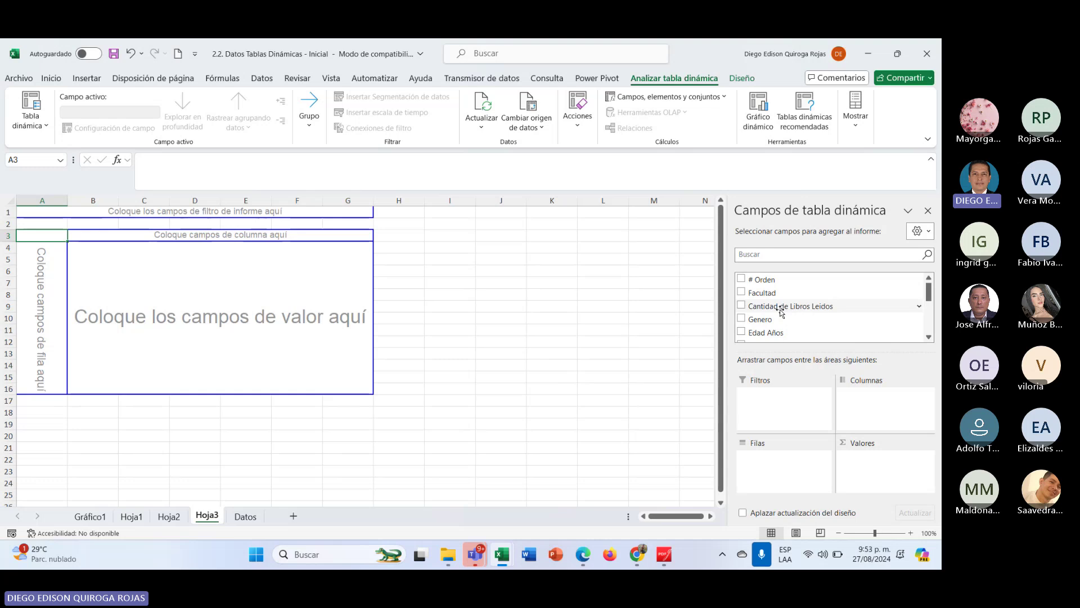
scroll(781, 313, "down", 1)
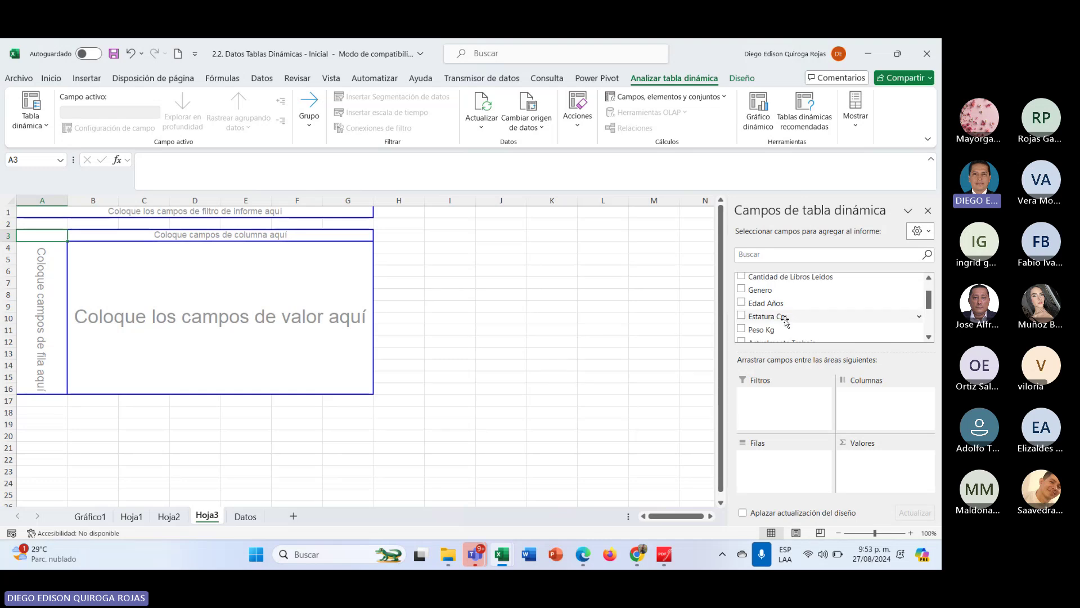
left_click_drag(786, 321, 891, 381)
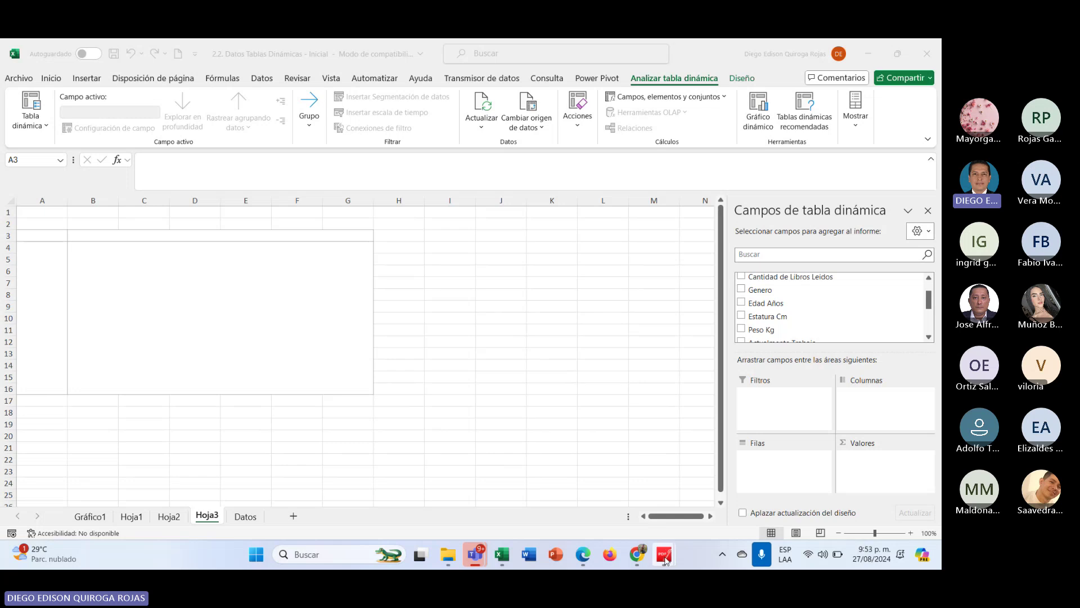
Switch to the PDF 2.1. Información Tablas Dinámicas to read the activity questions, and return to the Excel workbook.
mouse_move(664, 555)
left_click(613, 456)
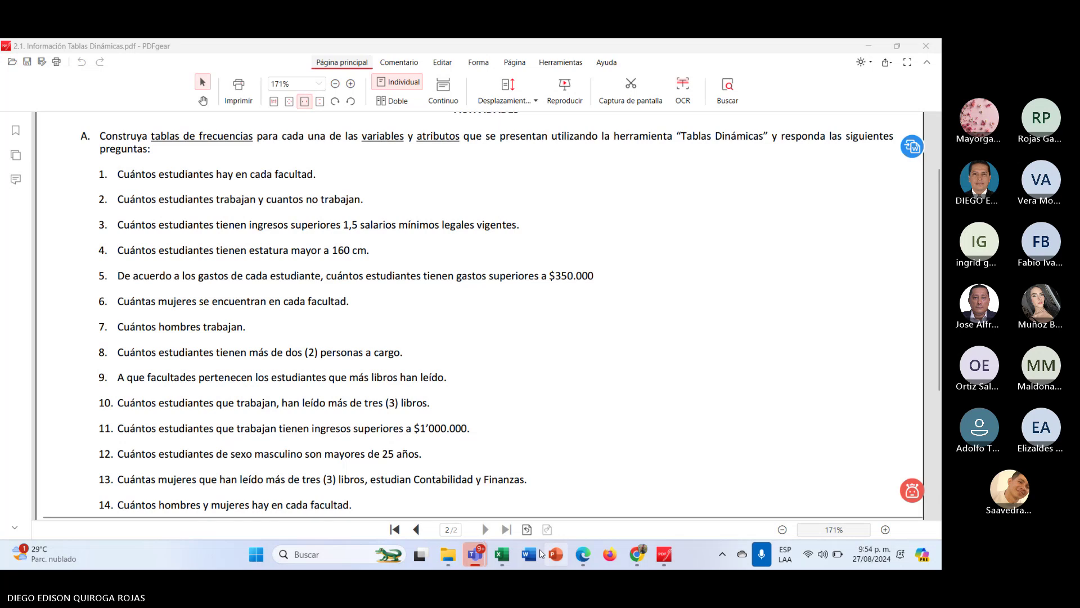
mouse_move(502, 554)
left_click(643, 478)
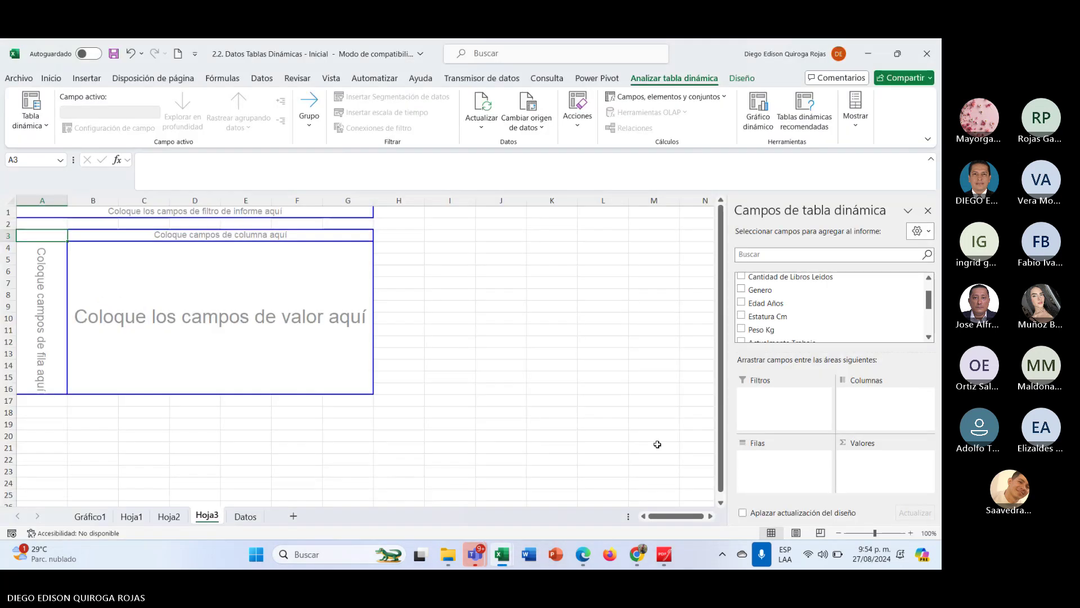
Lay out the pivot table with Estatura Cm as rows and Peso Kg as columns.
left_click_drag(769, 316, 787, 471)
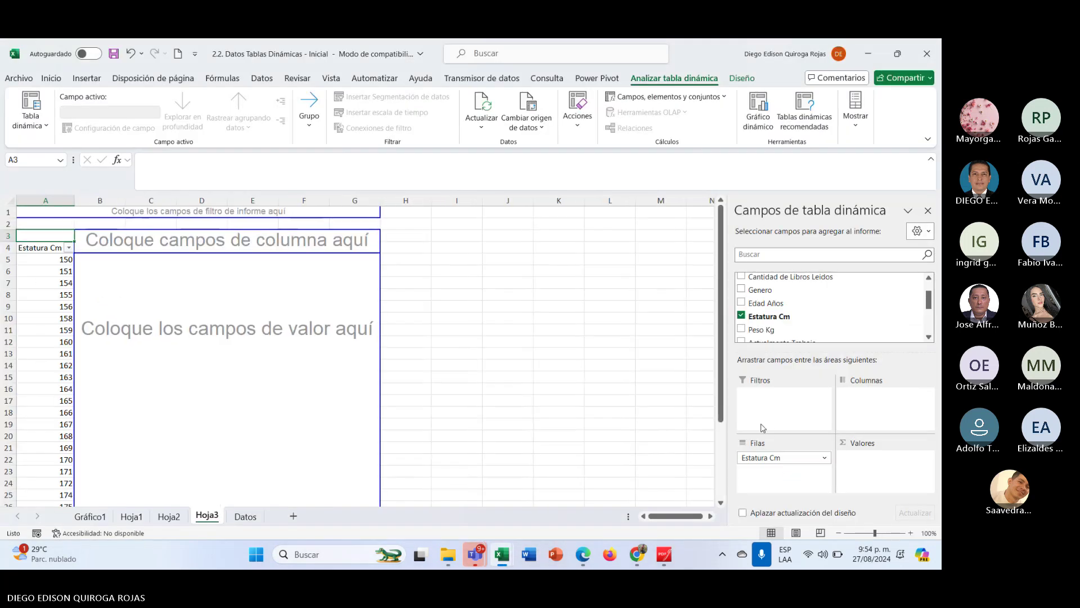
left_click_drag(835, 362, 871, 408)
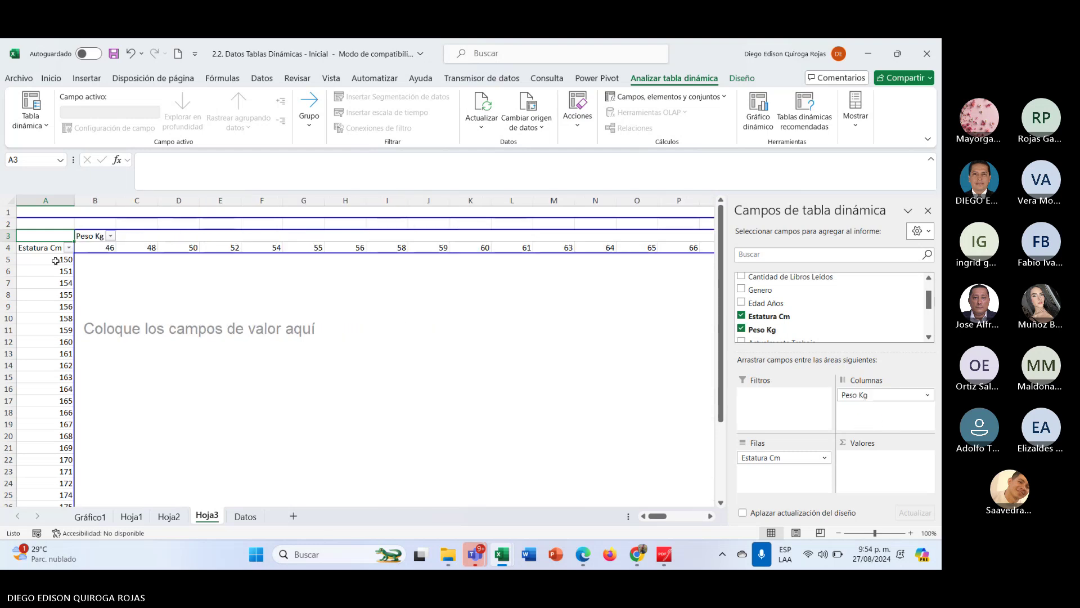
Group the Estatura Cm row values from 150 to 160.
left_click_drag(57, 260, 61, 340)
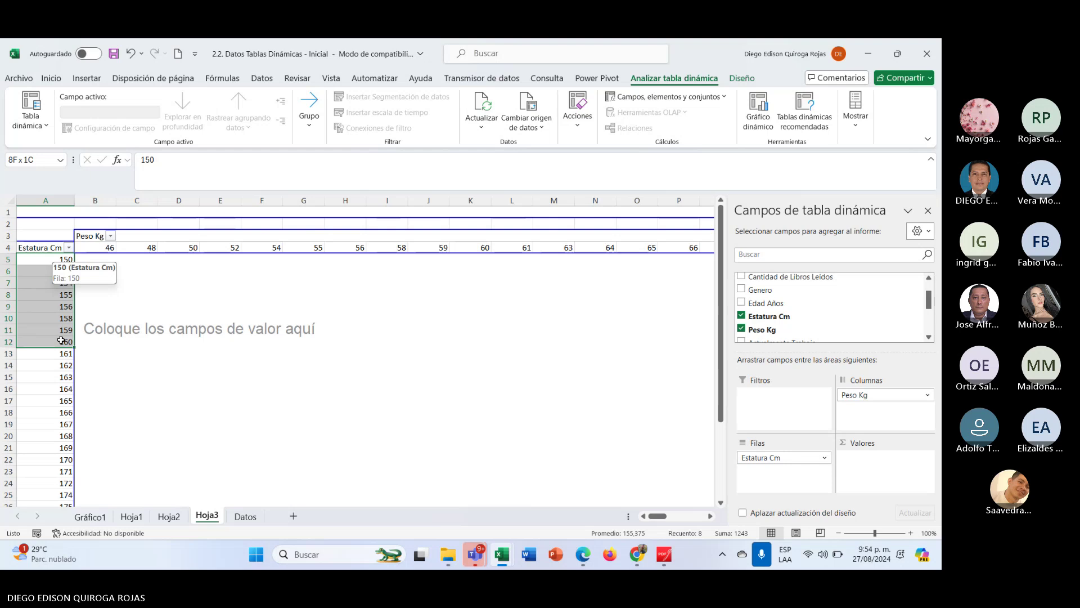
right_click(61, 341)
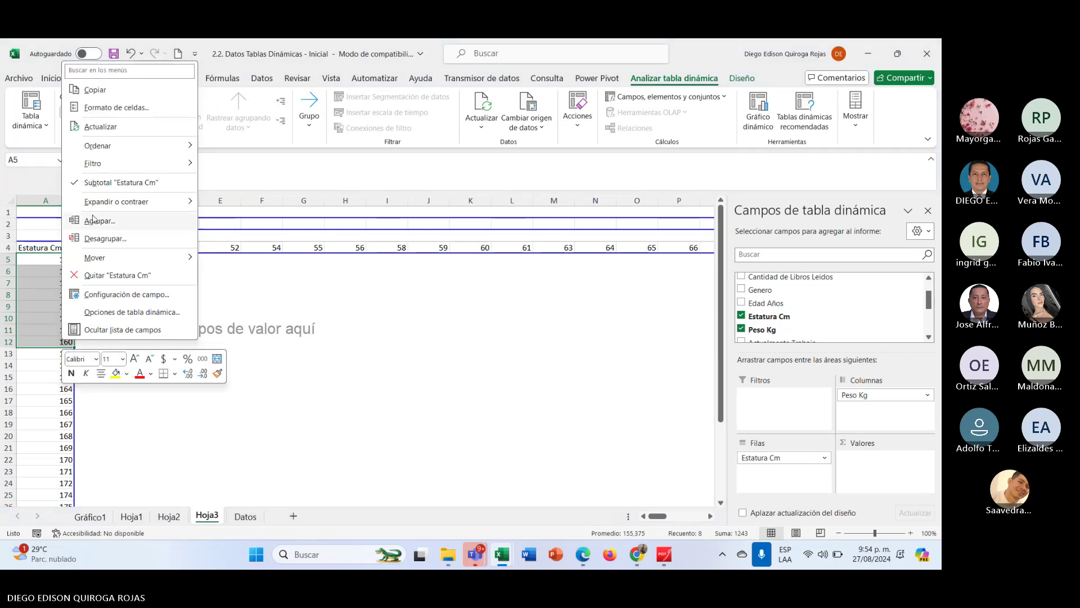
left_click(92, 222)
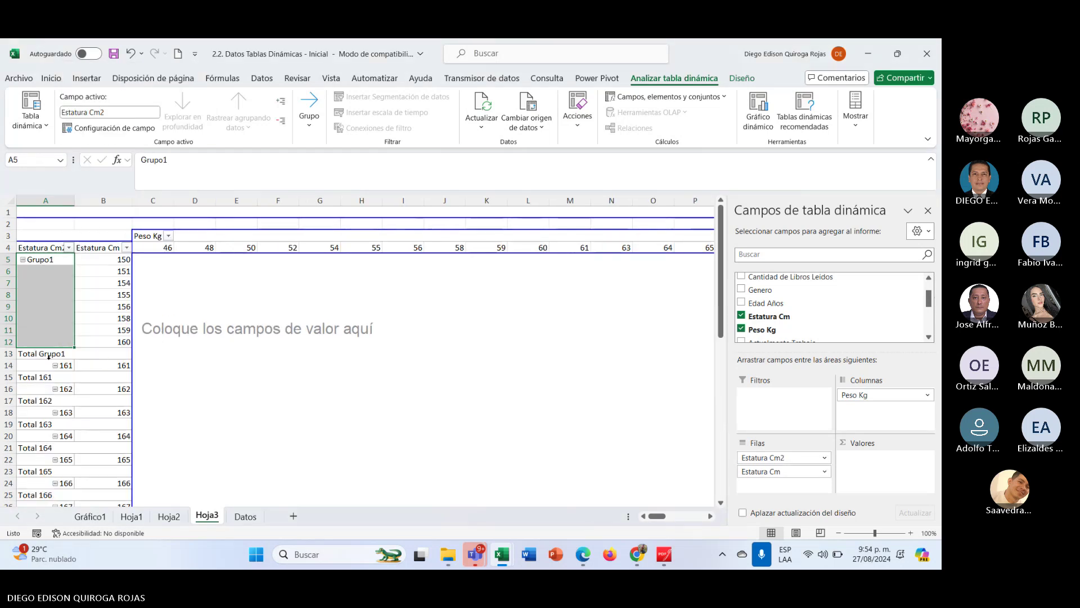
Group the Estatura Cm row values from 161 to 170 and collapse the first two height groups.
left_click(111, 366)
left_click_drag(111, 365, 111, 412)
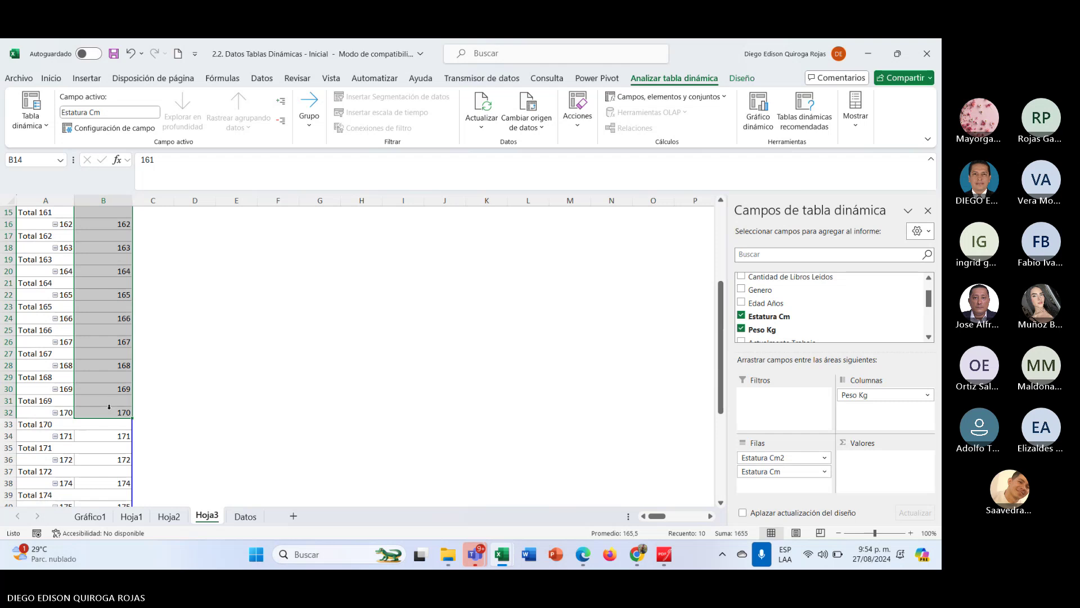
right_click(111, 412)
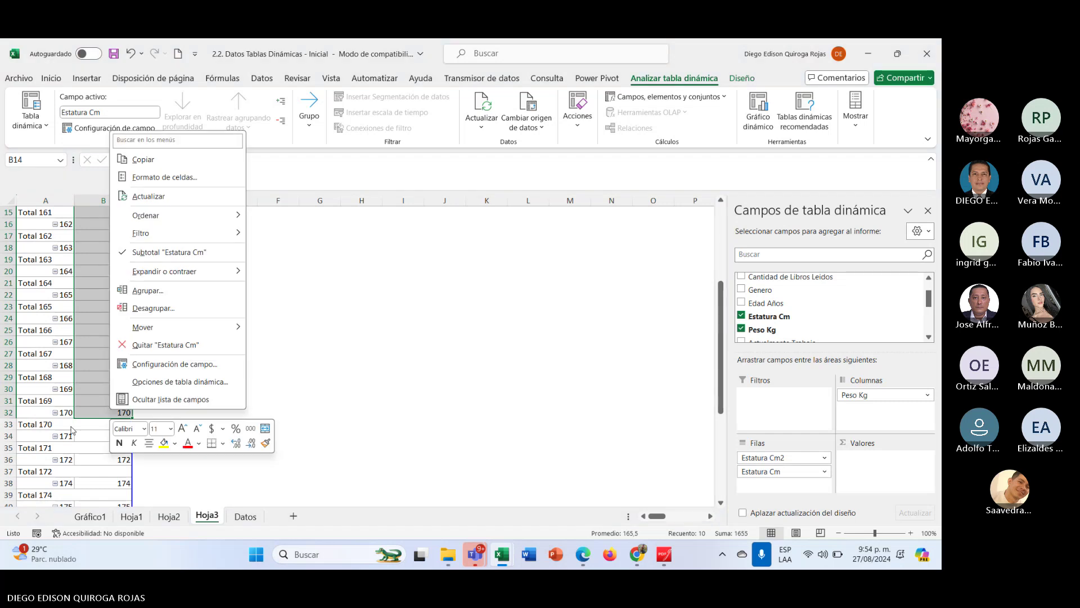
left_click(148, 291)
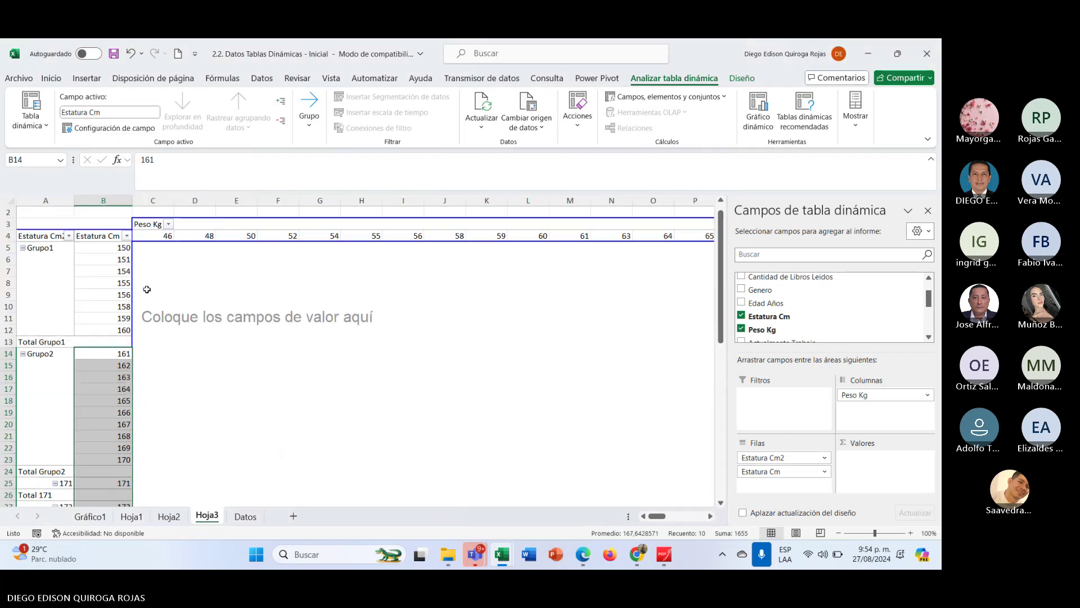
left_click(23, 354)
left_click(24, 248)
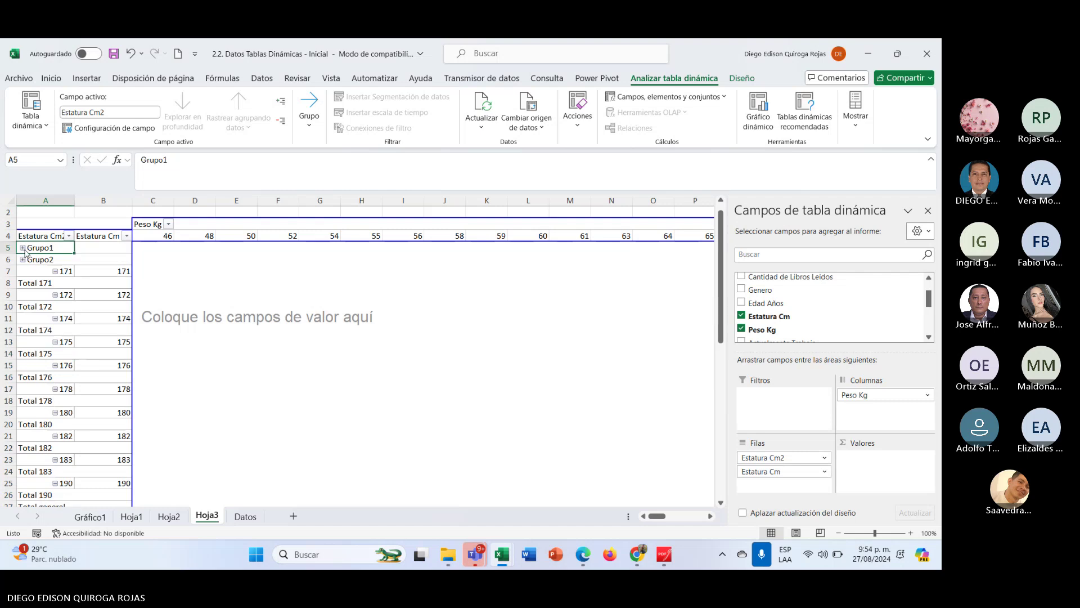
Group the Estatura Cm row values from 171 to 180 and collapse the new group.
left_click_drag(103, 271, 109, 414)
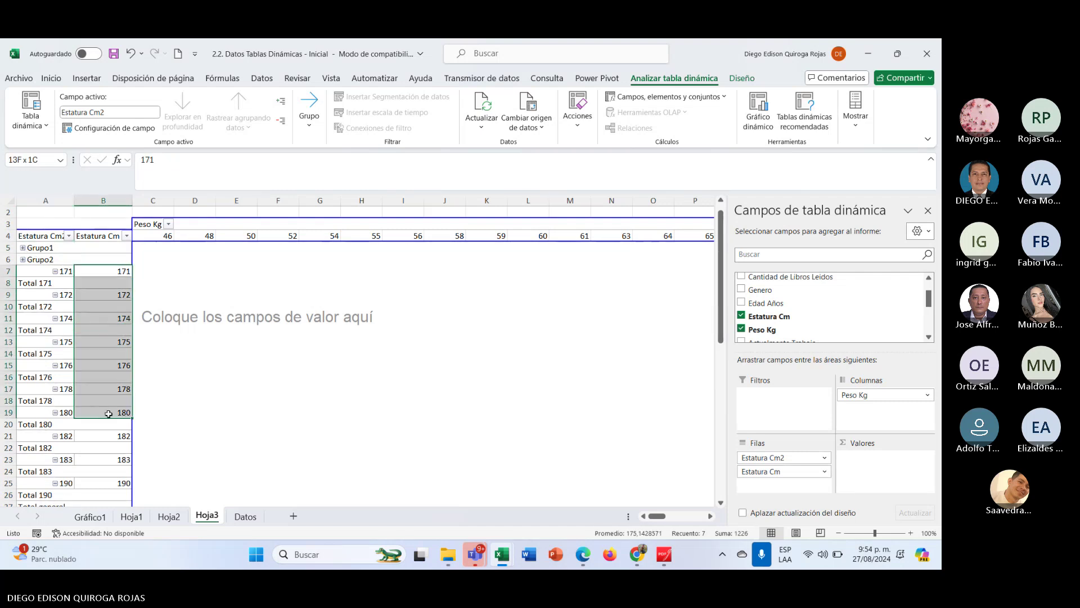
right_click(88, 334)
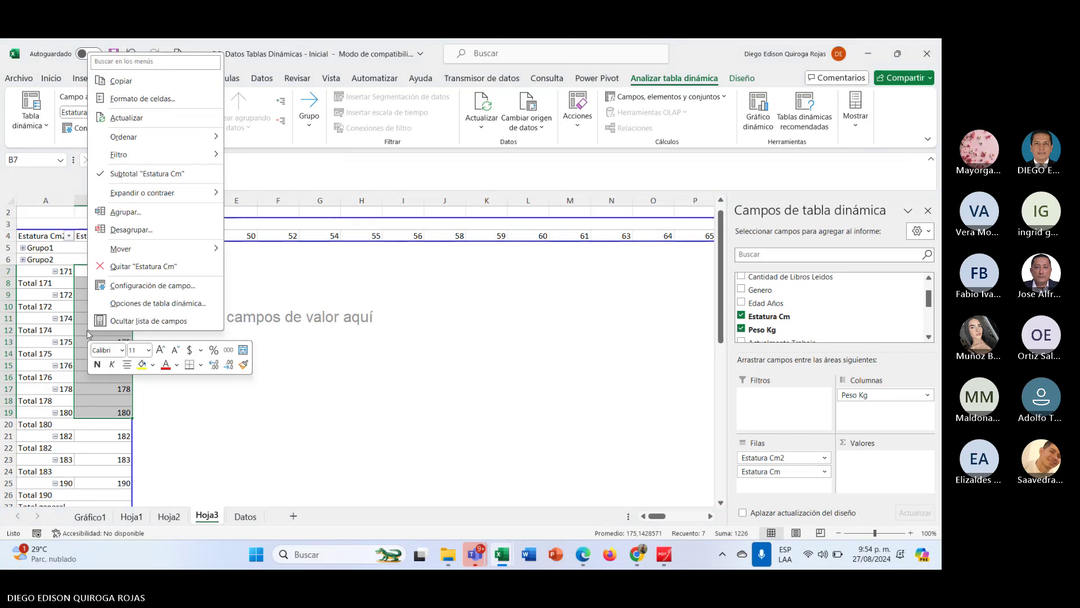
left_click(126, 218)
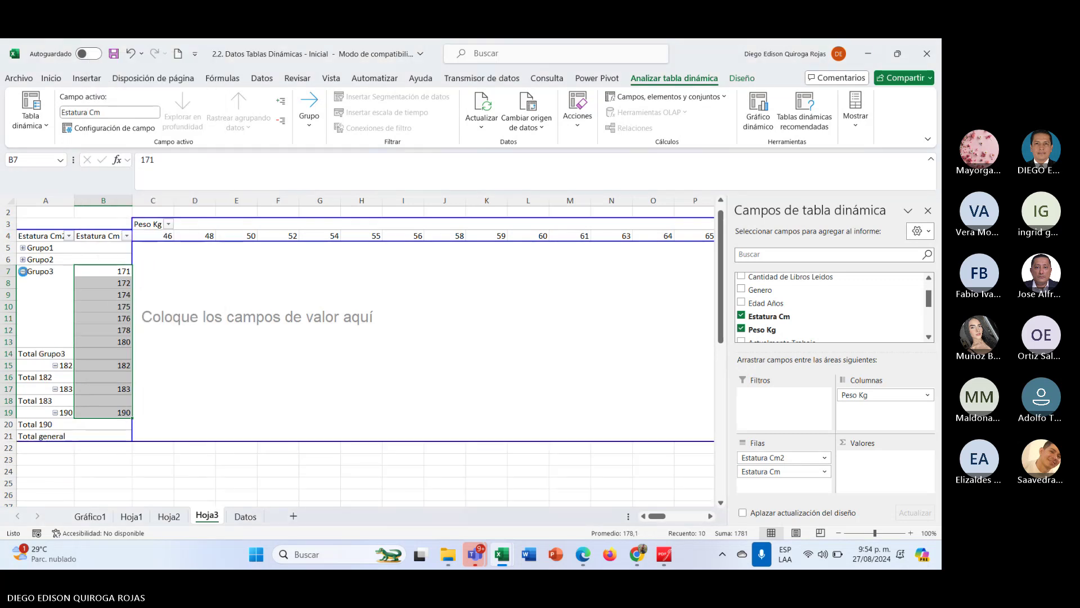
left_click(23, 271)
Group the remaining Estatura Cm row values from 182 to 190 and collapse that group.
left_click(121, 283)
left_click_drag(121, 284, 118, 330)
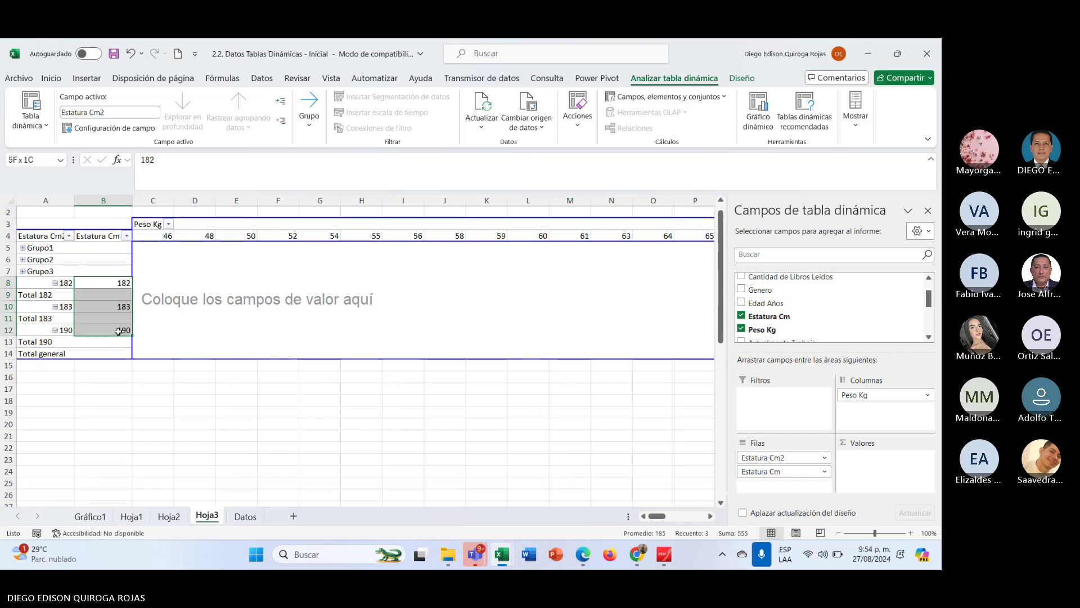
right_click(98, 311)
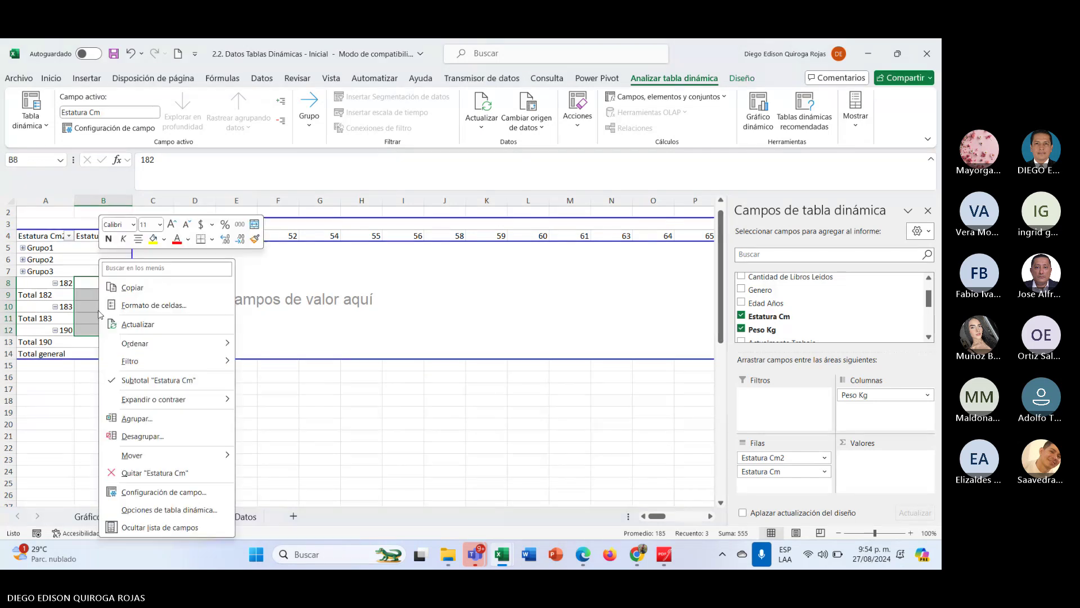
left_click(133, 419)
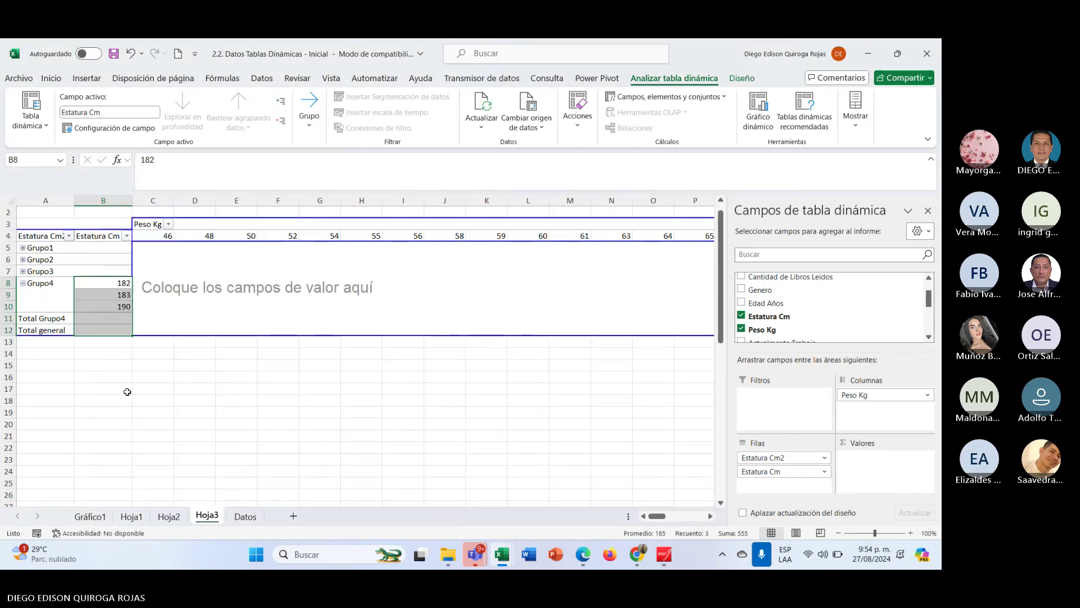
left_click(23, 283)
left_click(224, 351)
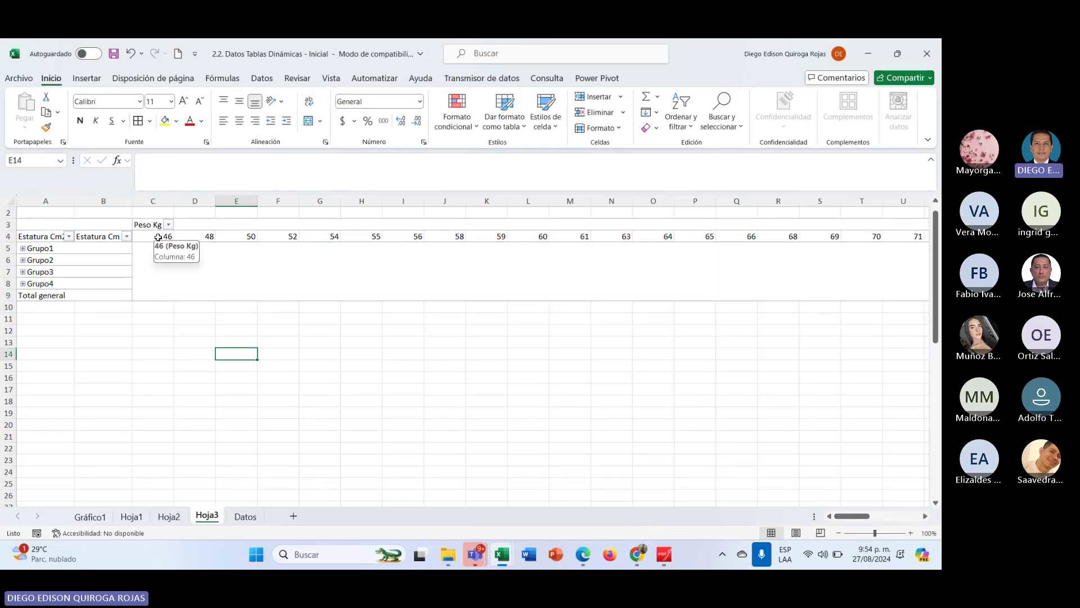
Group the Peso Kg column values from 46 to 56 and collapse the new weight group.
left_click_drag(158, 237, 458, 237)
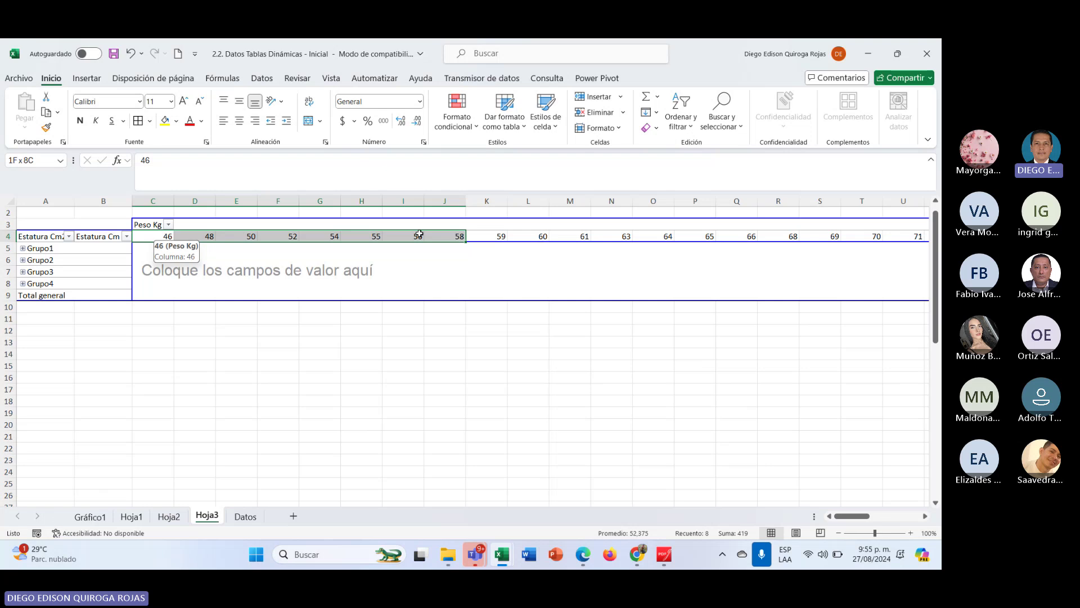
mouse_move(419, 234)
left_mouse_down()
mouse_move(395, 236)
mouse_move(453, 236)
mouse_move(355, 236)
mouse_move(414, 236)
left_mouse_up()
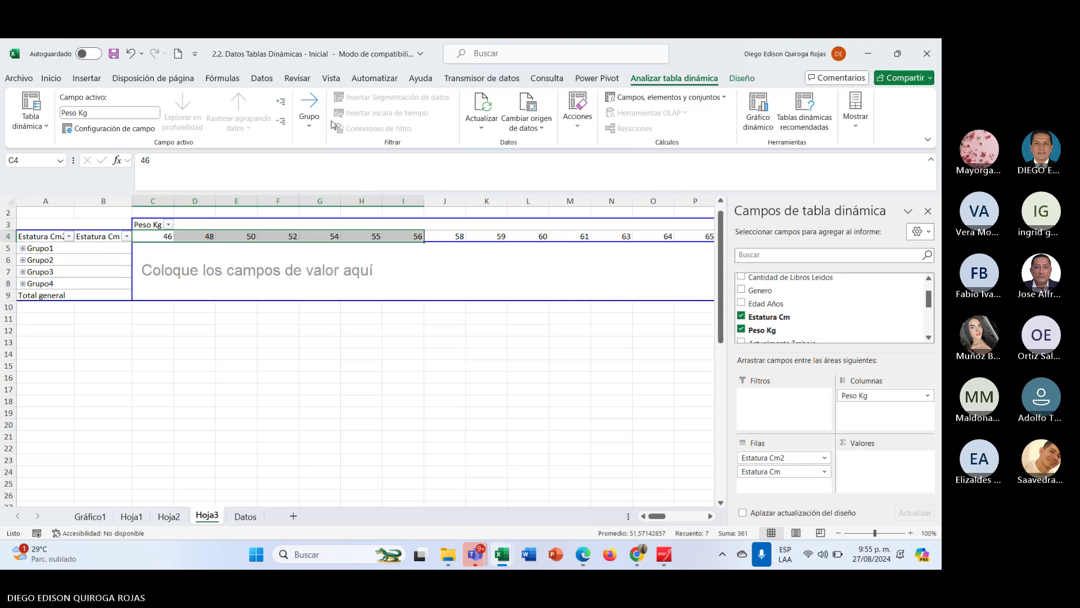
right_click(349, 237)
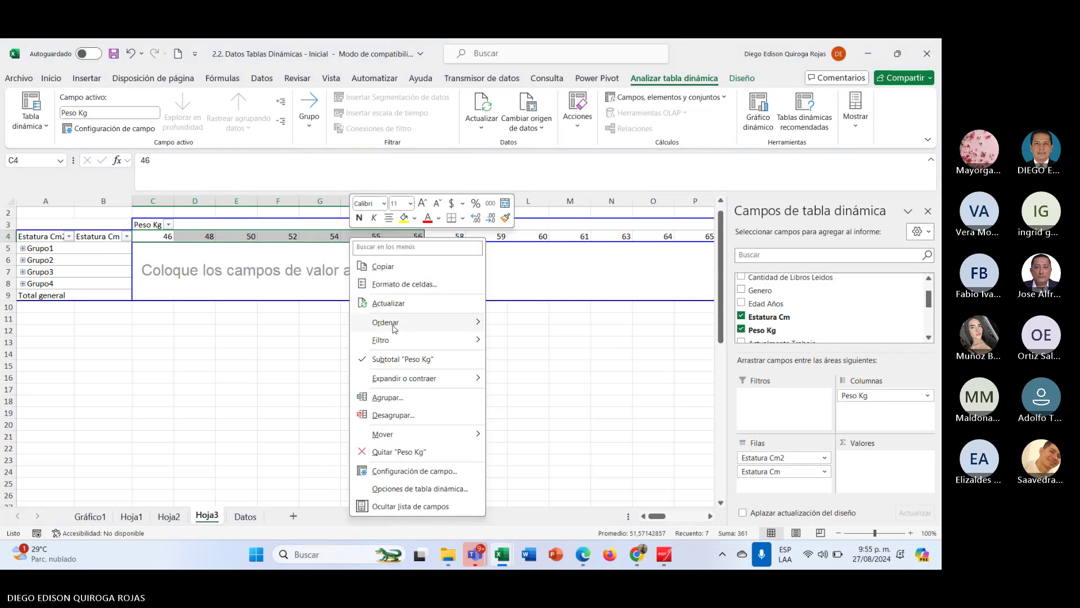
left_click(384, 397)
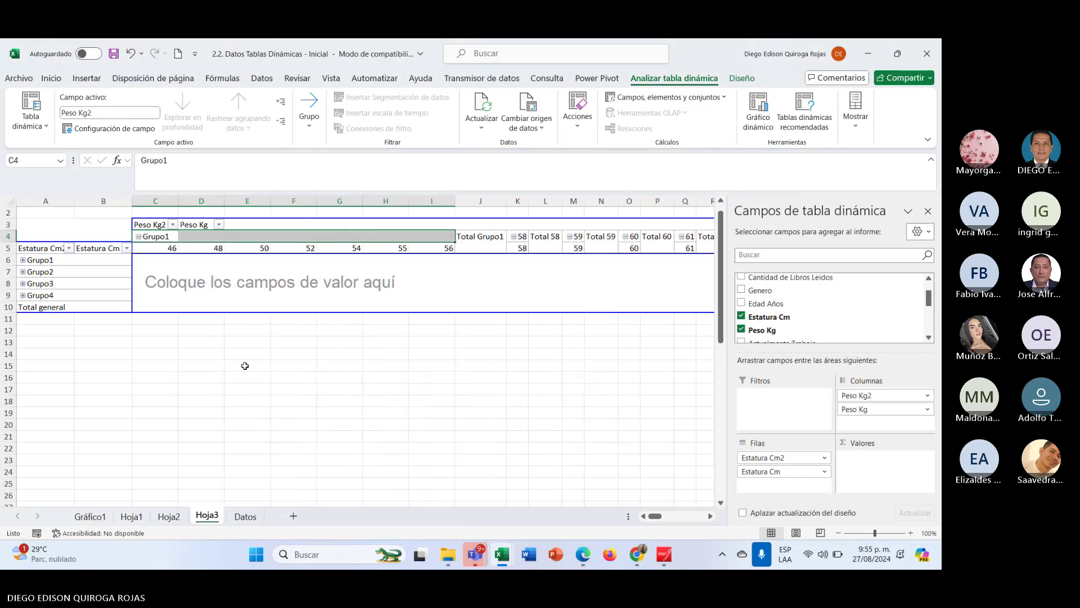
left_click(138, 237)
left_click(198, 243)
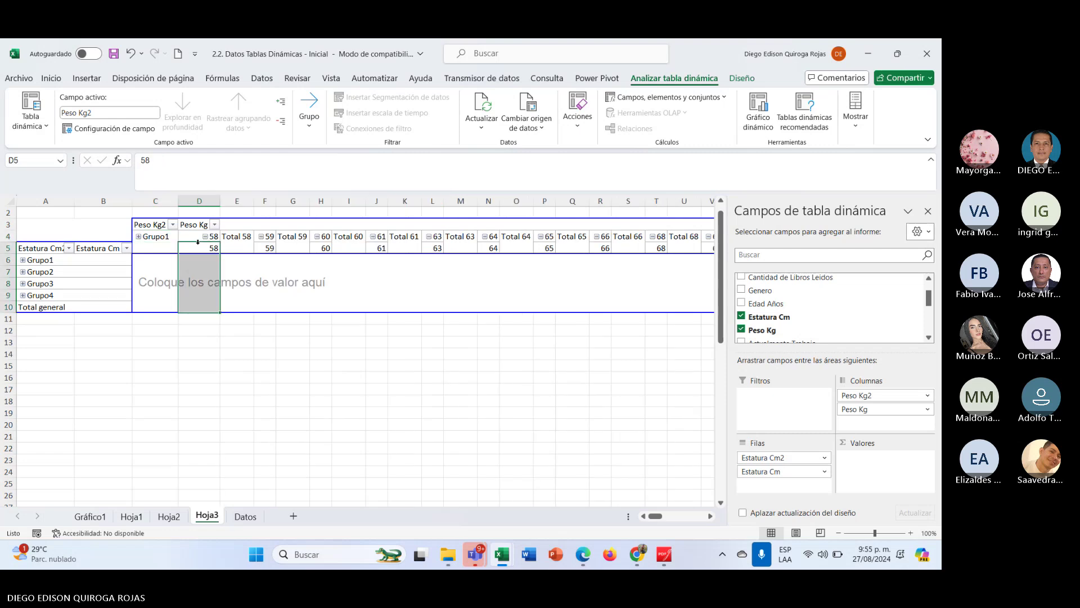
left_click_drag(199, 248, 675, 248)
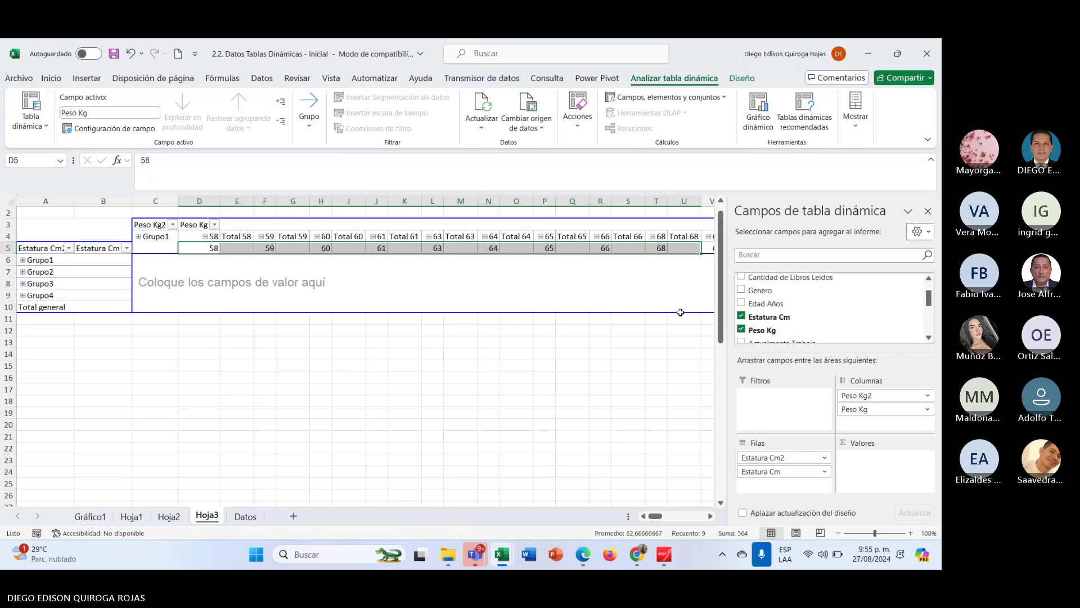
left_click_drag(680, 312, 675, 311)
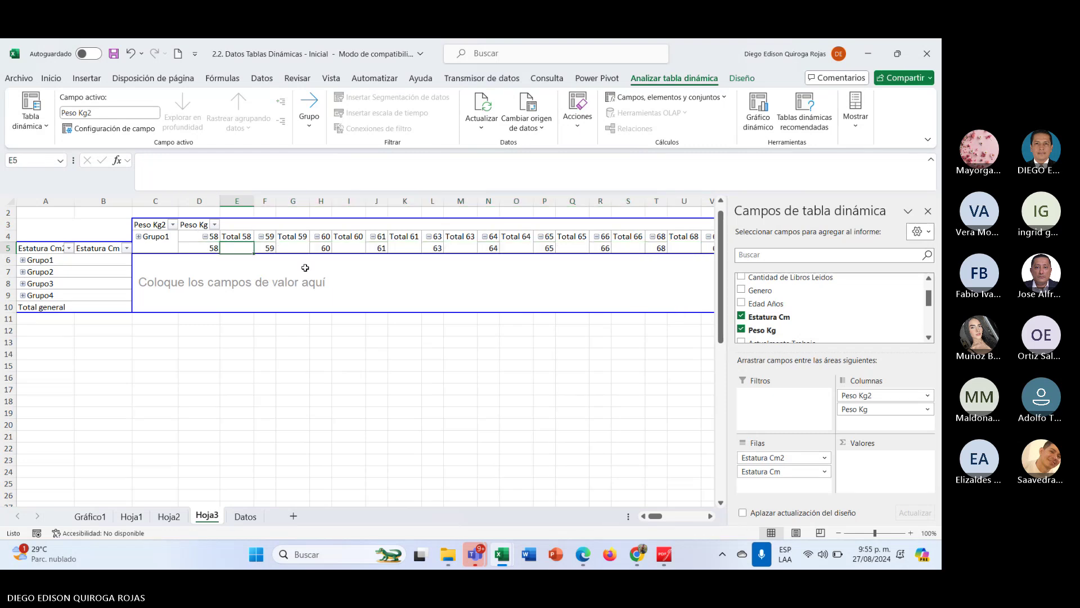
left_click(139, 236)
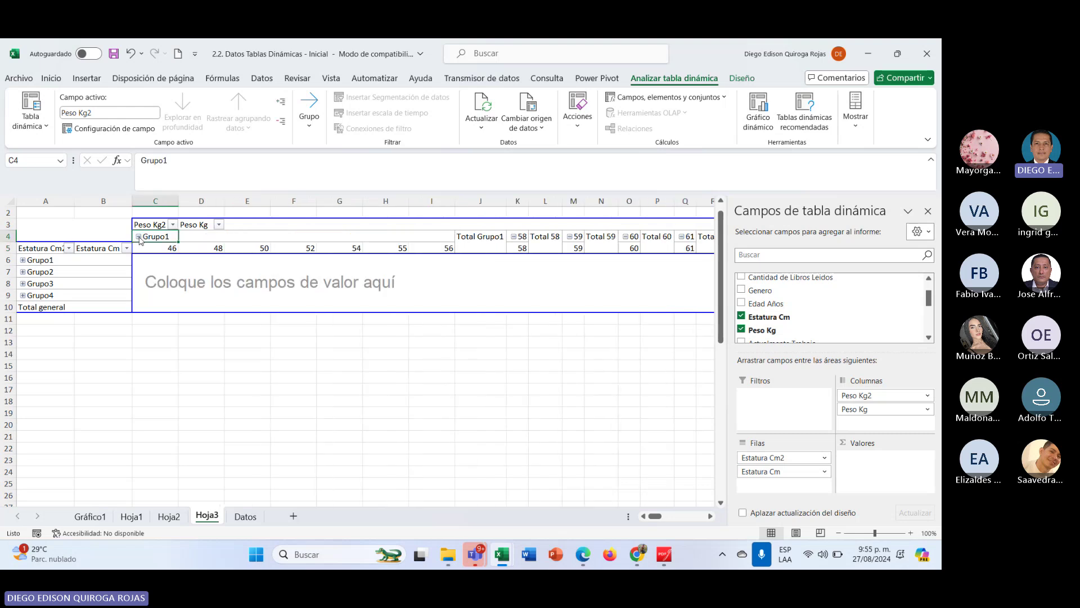
left_click(522, 248)
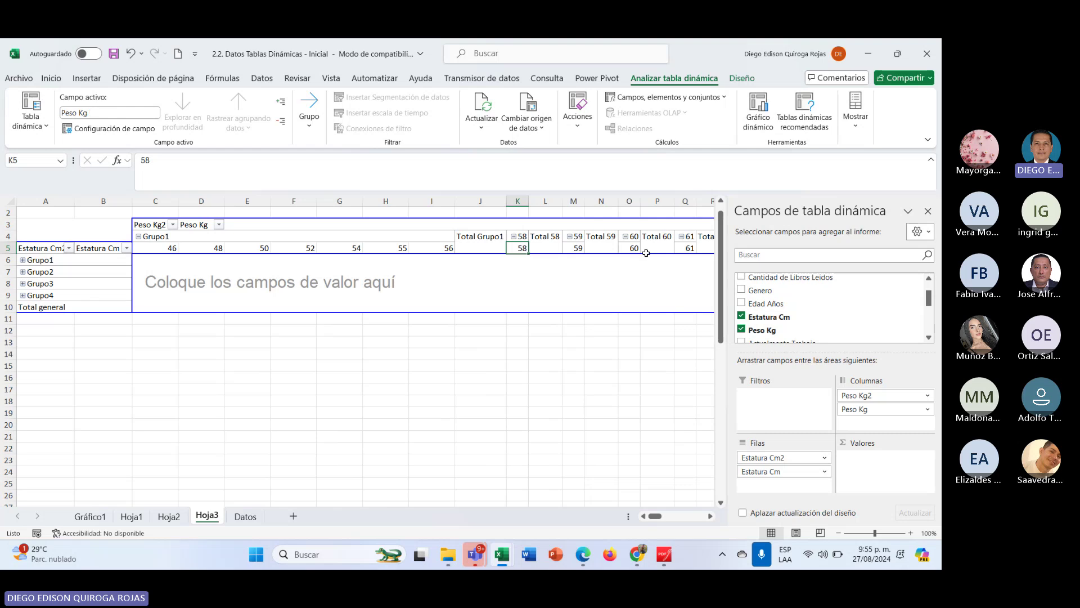
left_click(138, 237)
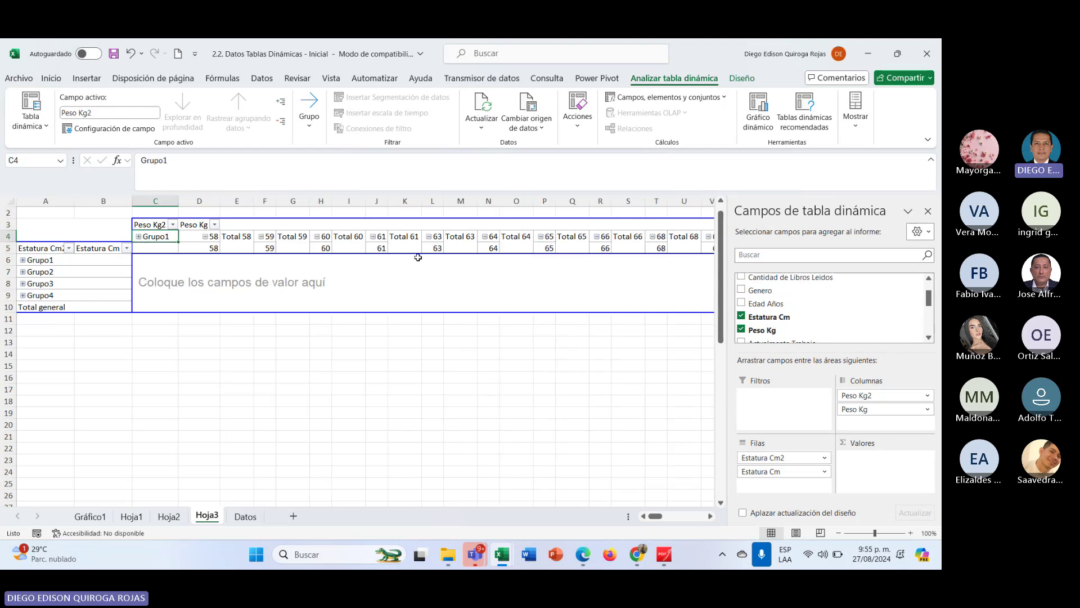
Group the Peso Kg column values from 58 to 66 and collapse this second weight group.
key("Down")
key("Right")
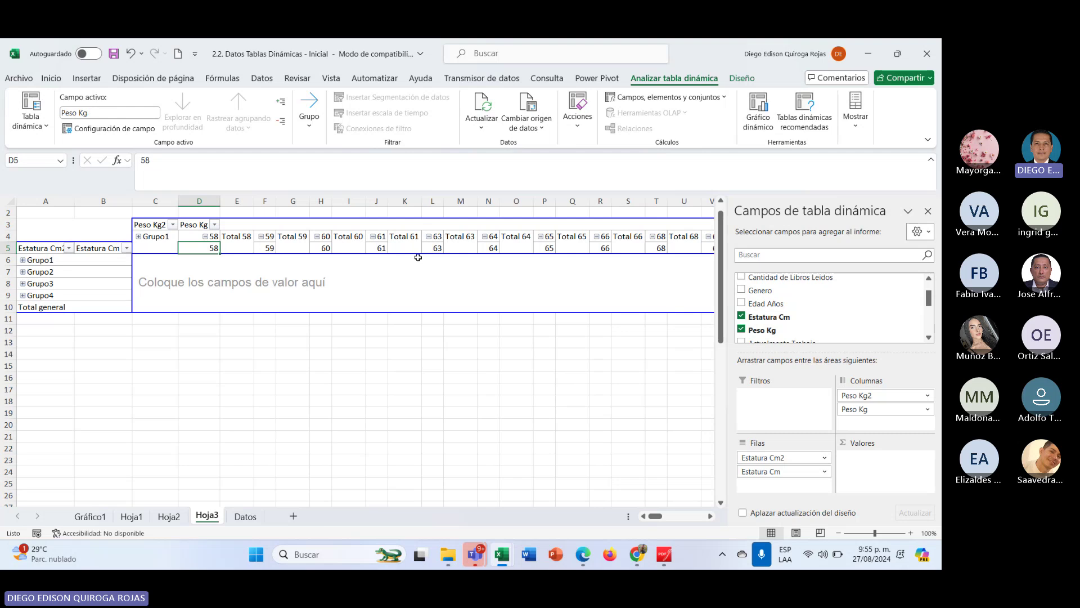
key("shift+Right")
key("shift+Right")
key("shift+Right")
key("shift+Right")
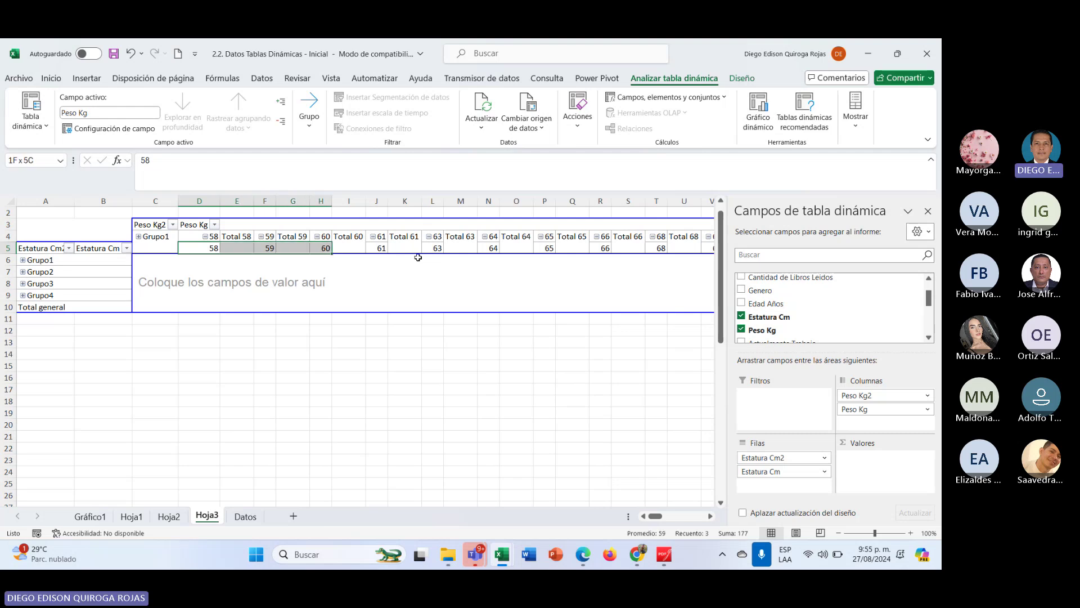
key("shift+Right")
key("shift+Right")
key("shift+Right")
key("shift+Right")
key("shift+Right")
key("shift+Right")
key("shift+Right")
key("shift+Right")
key("shift+Right")
key("shift+Right")
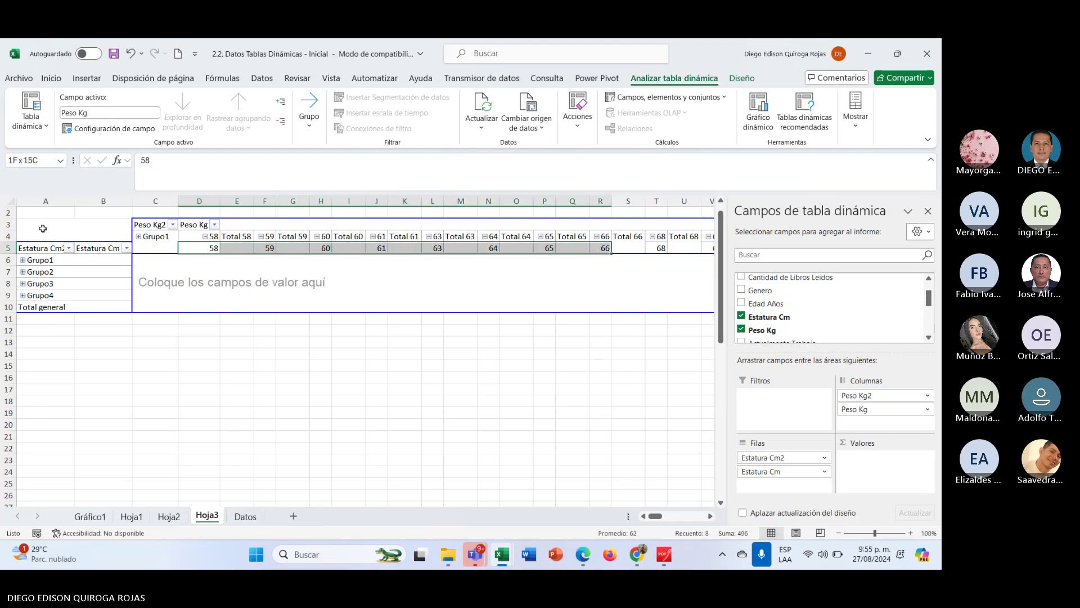
right_click(237, 250)
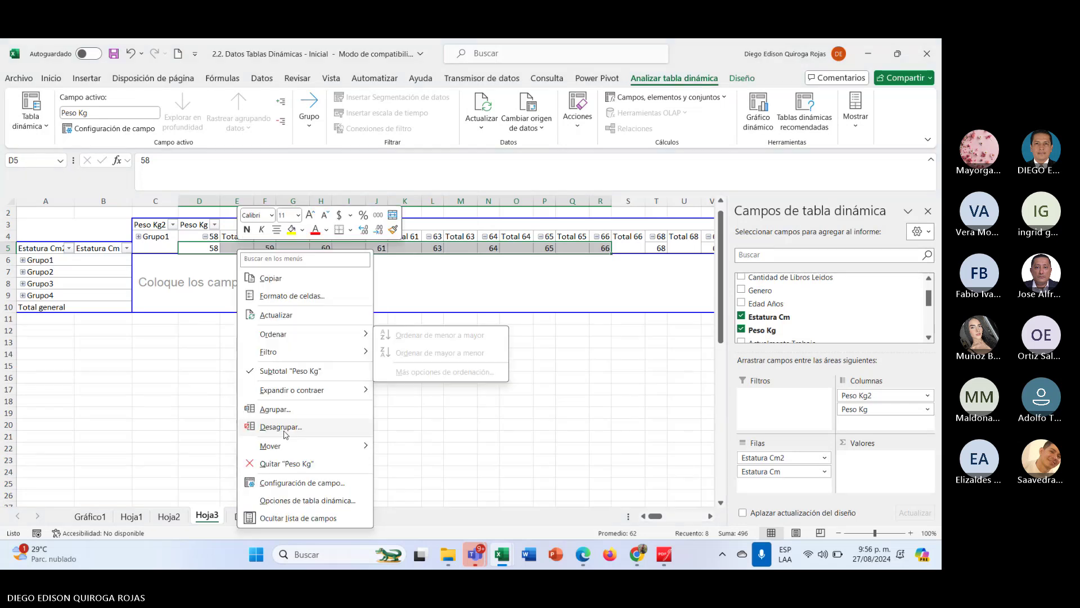
left_click(279, 408)
left_click(184, 236)
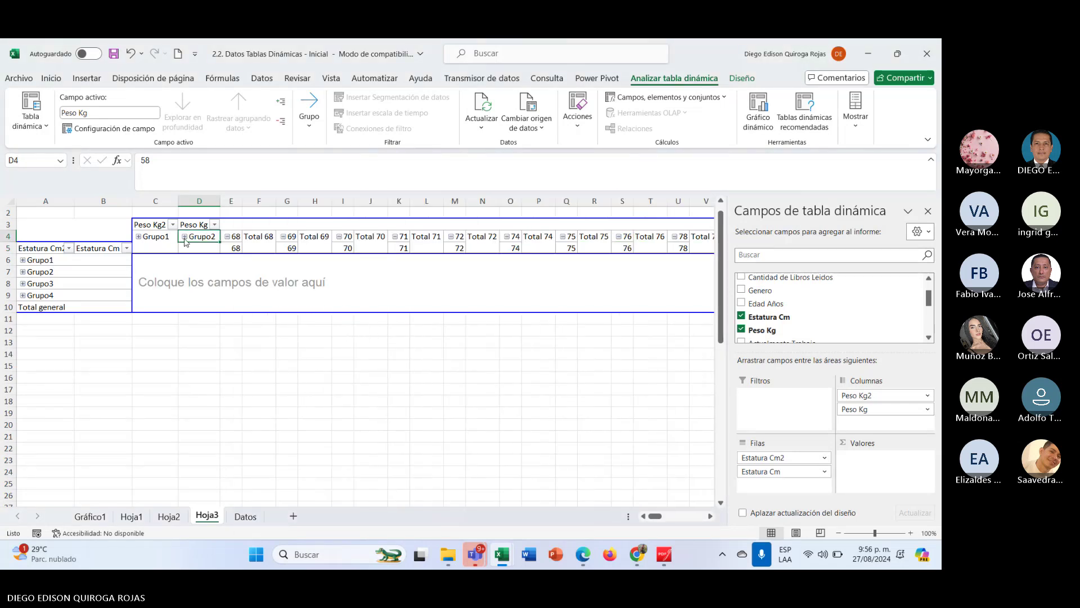
Group the Peso Kg column values from 68 to 76 and collapse this third weight group.
left_click_drag(237, 250, 395, 249)
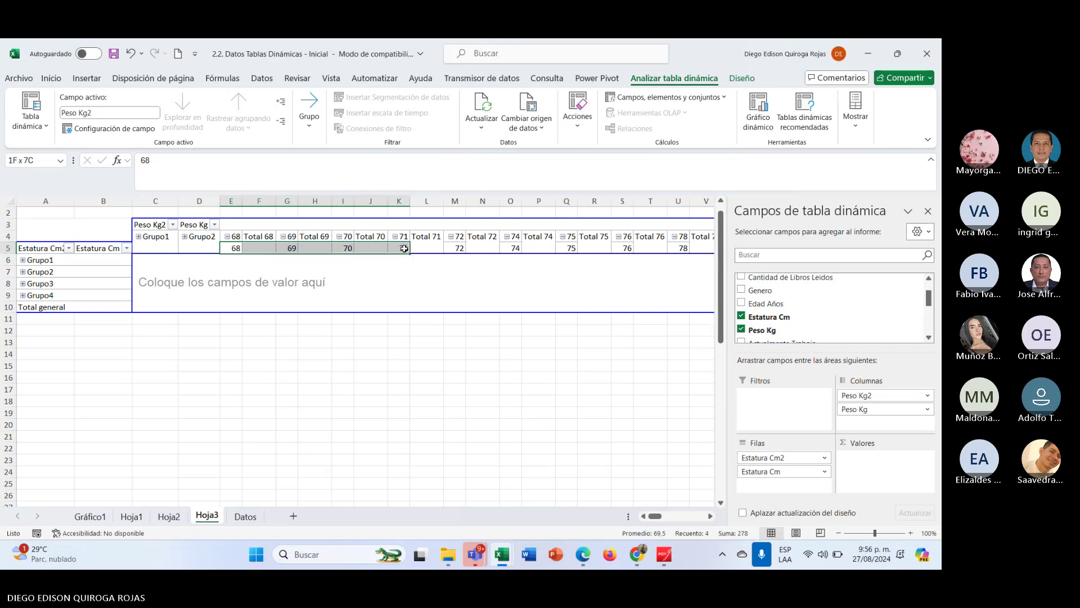
left_click_drag(404, 249, 624, 250)
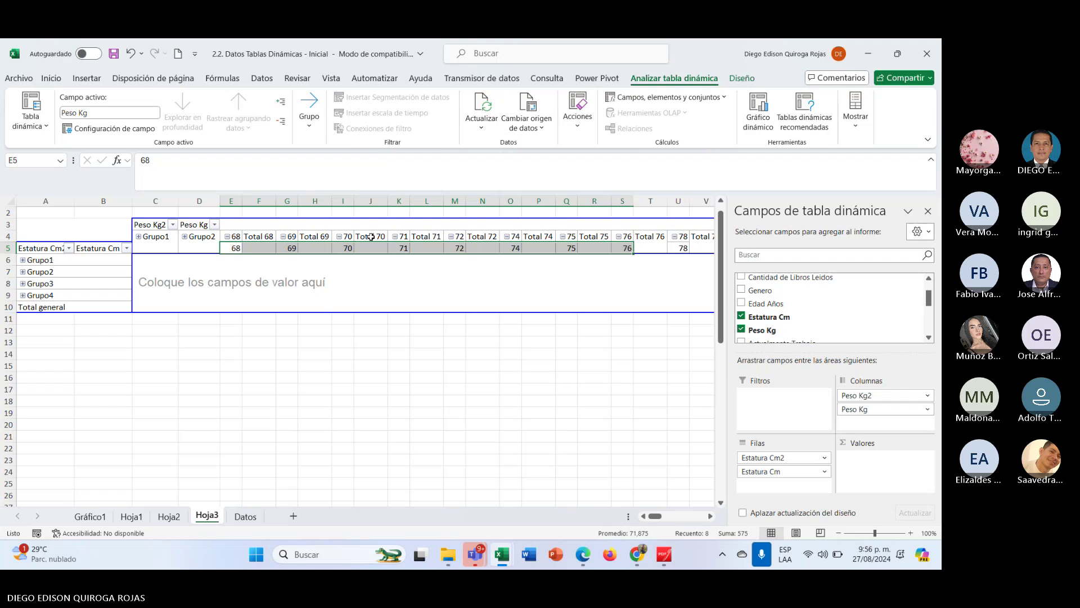
right_click(260, 250)
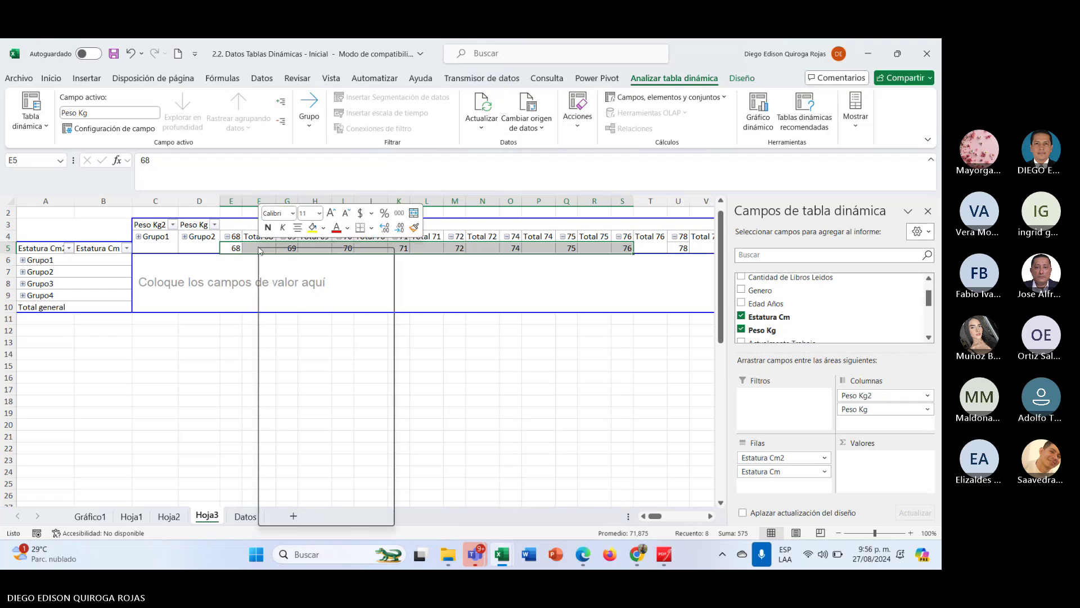
left_click(300, 314)
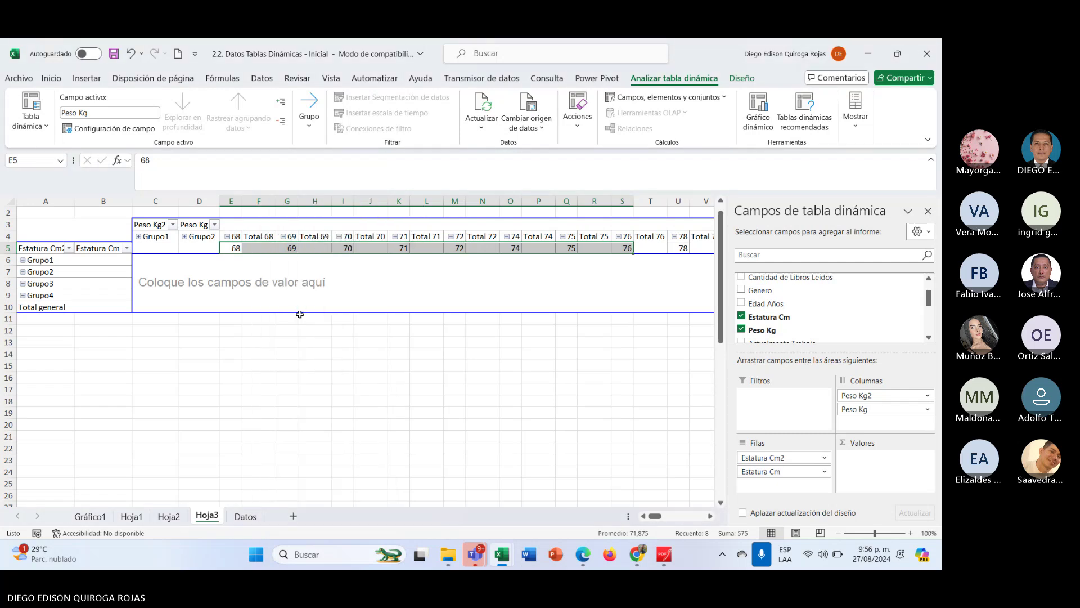
right_click(251, 251)
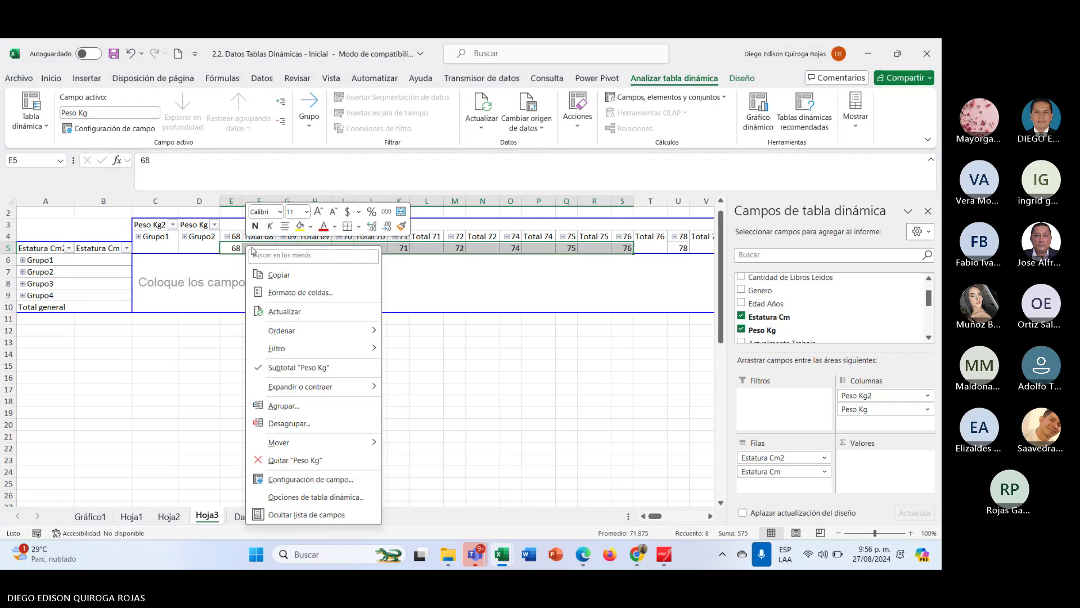
left_click(267, 406)
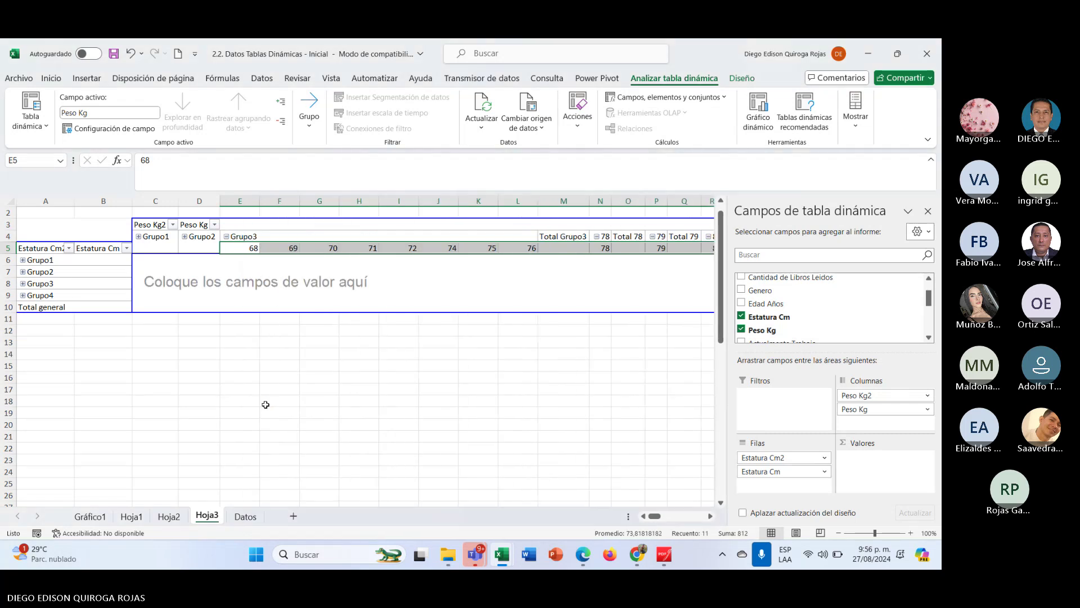
left_click(226, 237)
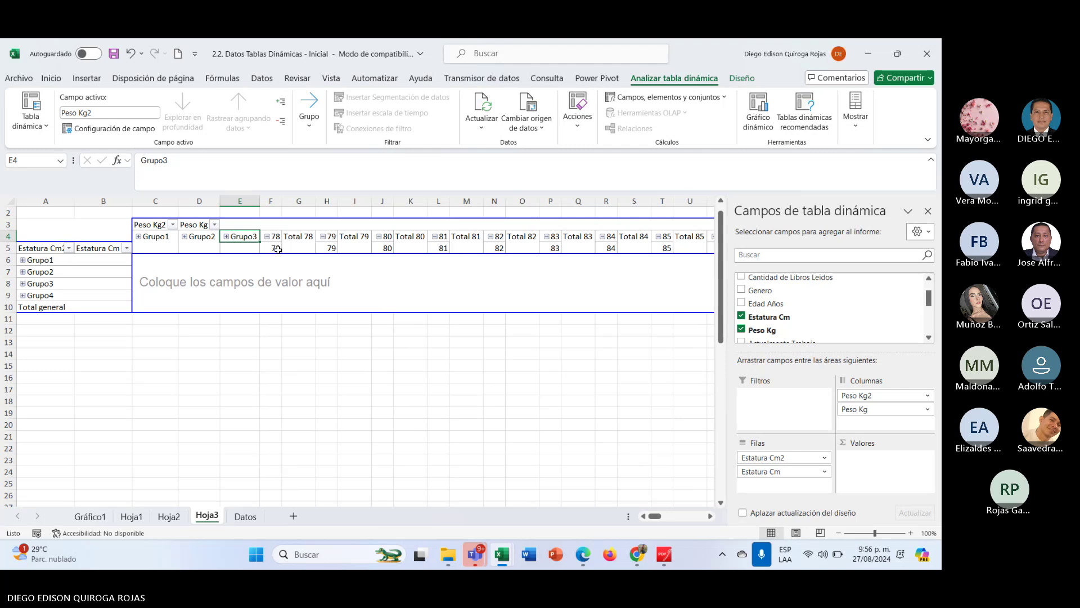
Group the Peso Kg column values from 78 to 86 and collapse this fourth weight group.
left_click_drag(276, 248, 608, 250)
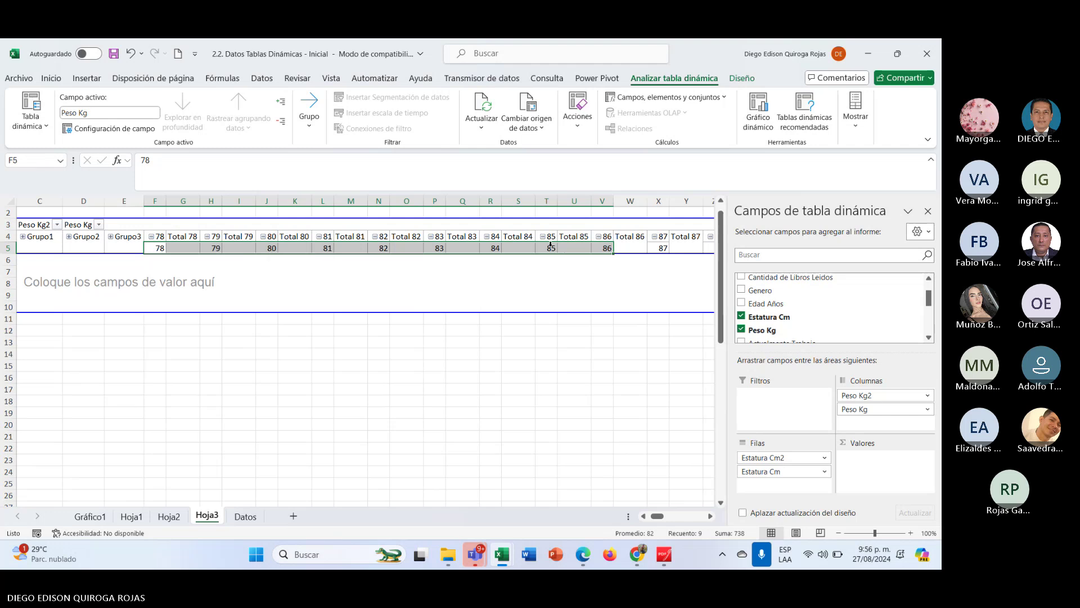
right_click(556, 249)
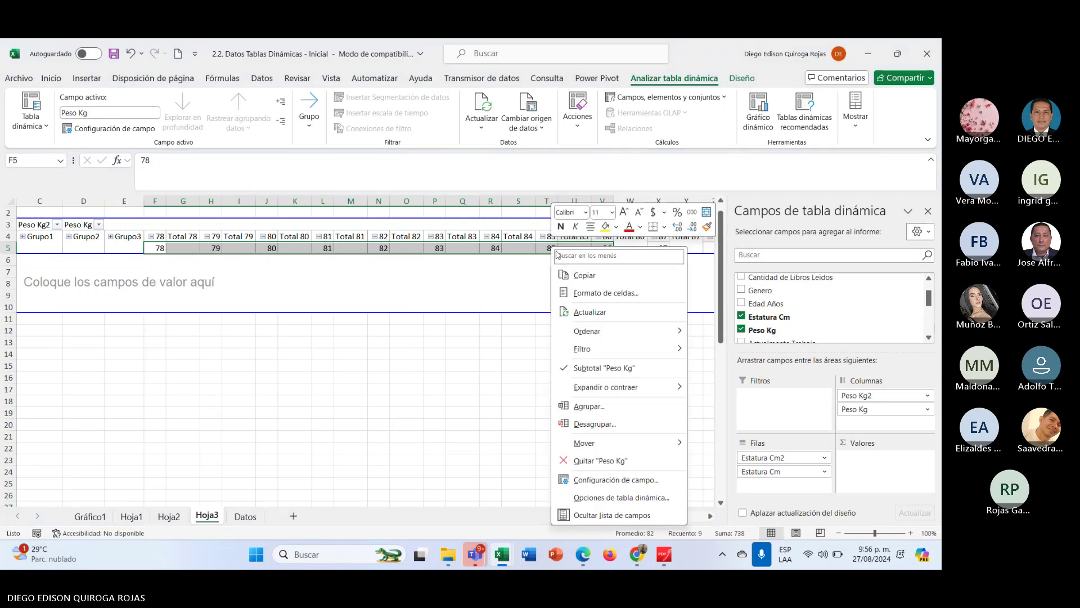
left_click(588, 407)
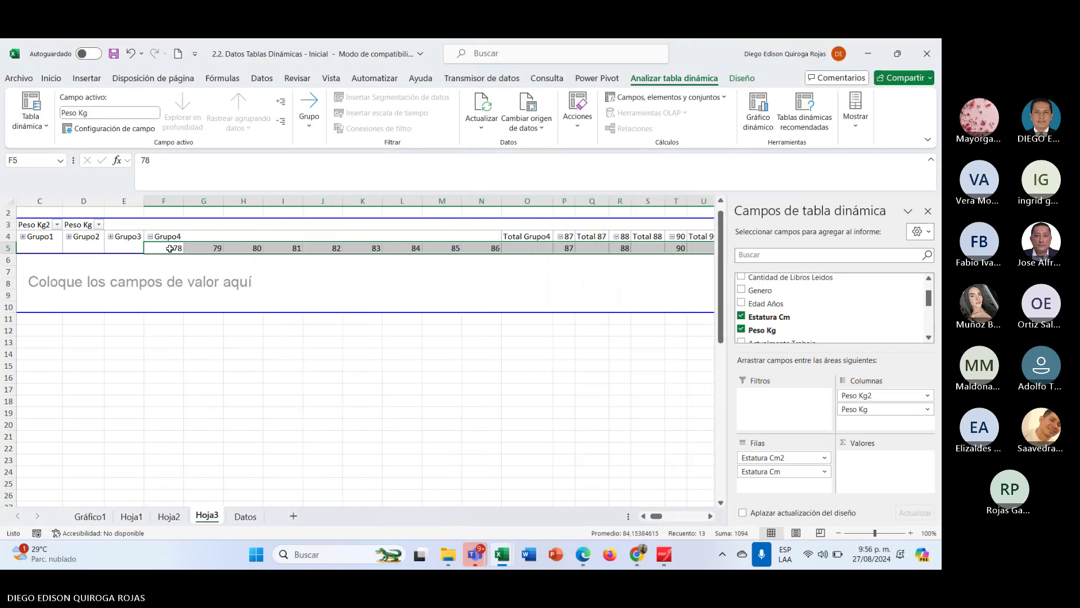
left_click(150, 236)
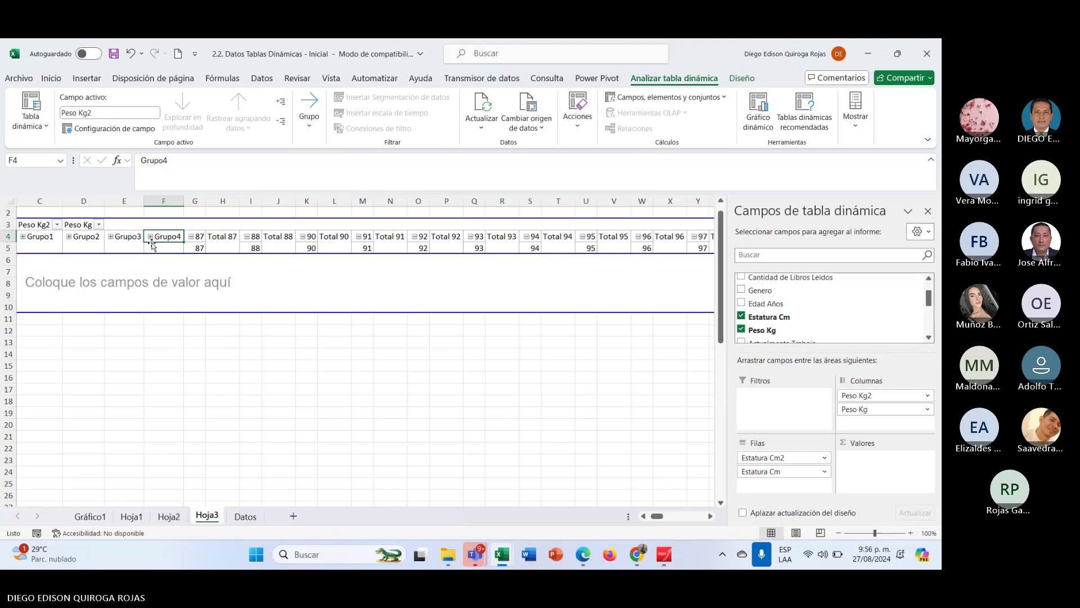
Group the Peso Kg column values from 87 to 96 and collapse this fifth weight group.
left_click(203, 248)
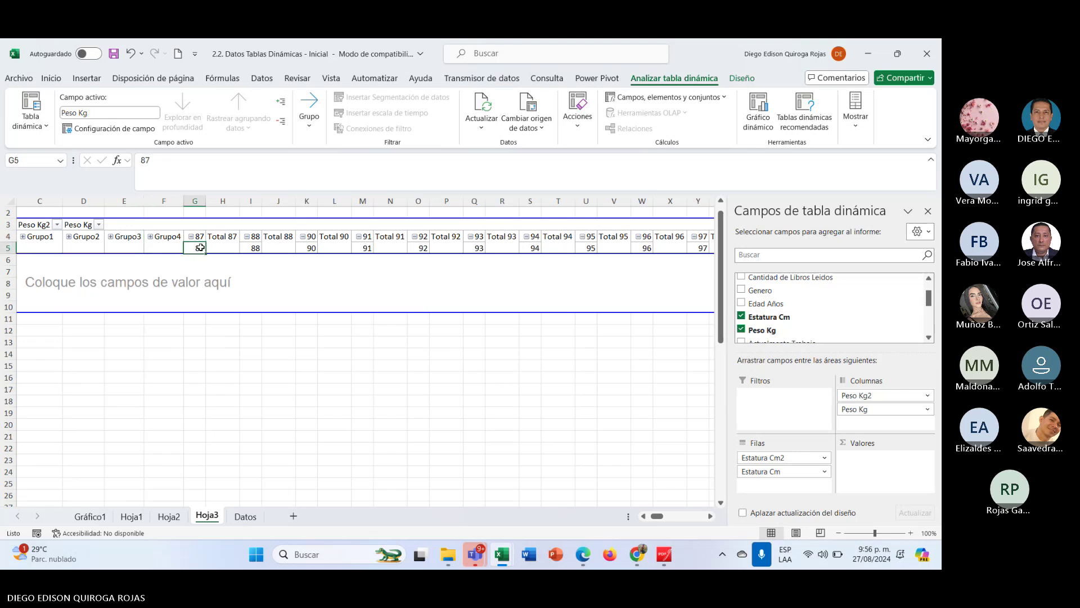
left_click_drag(201, 248, 639, 248)
right_click(561, 249)
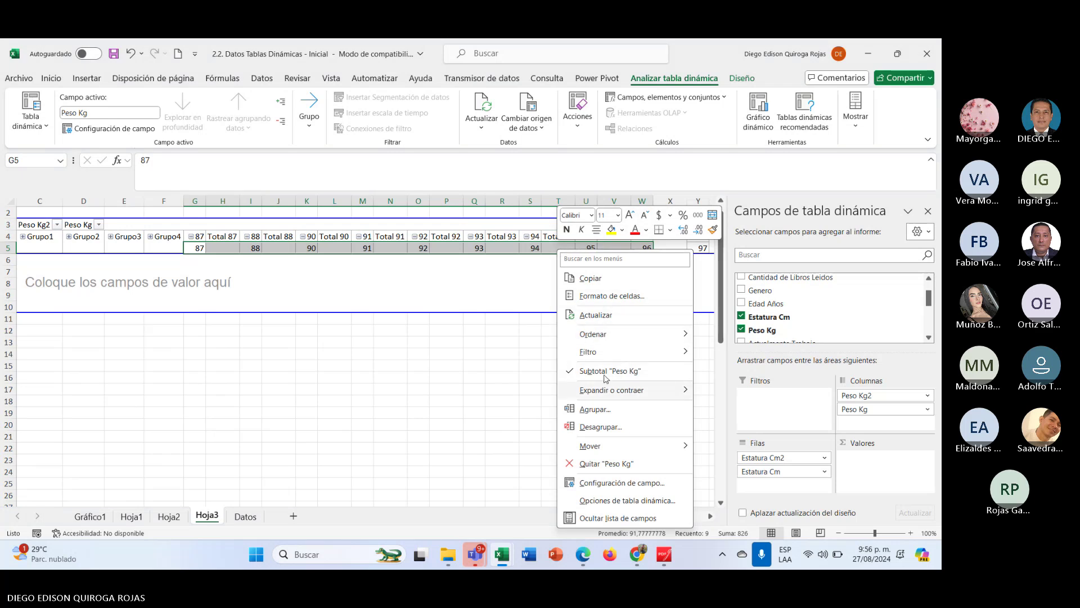
left_click(602, 410)
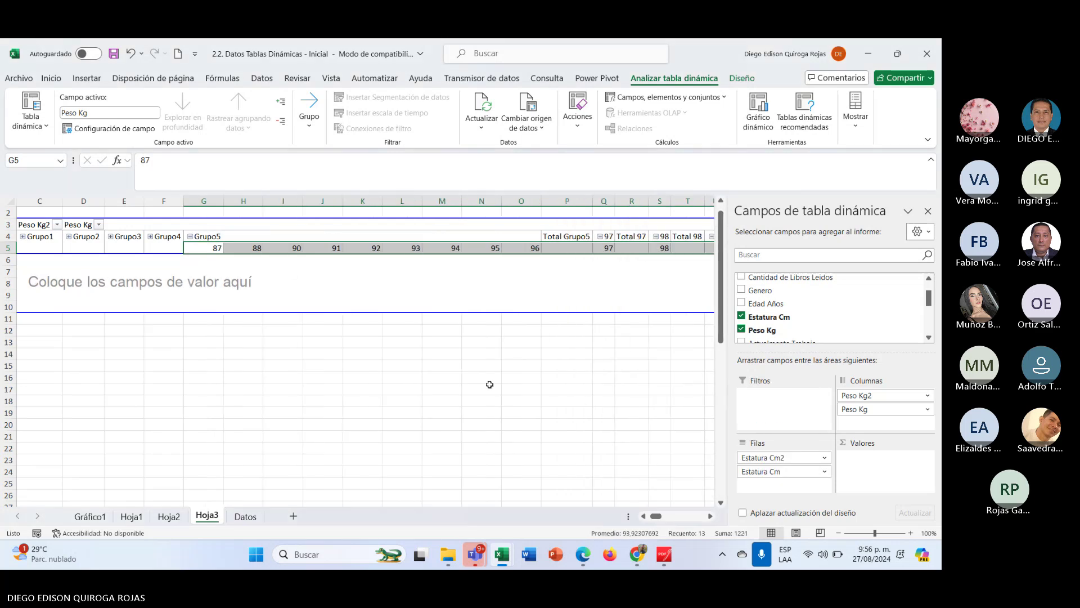
left_click(191, 237)
Group the remaining Peso Kg column values from 97 to 102 and collapse this sixth weight group.
left_click_drag(241, 250, 469, 249)
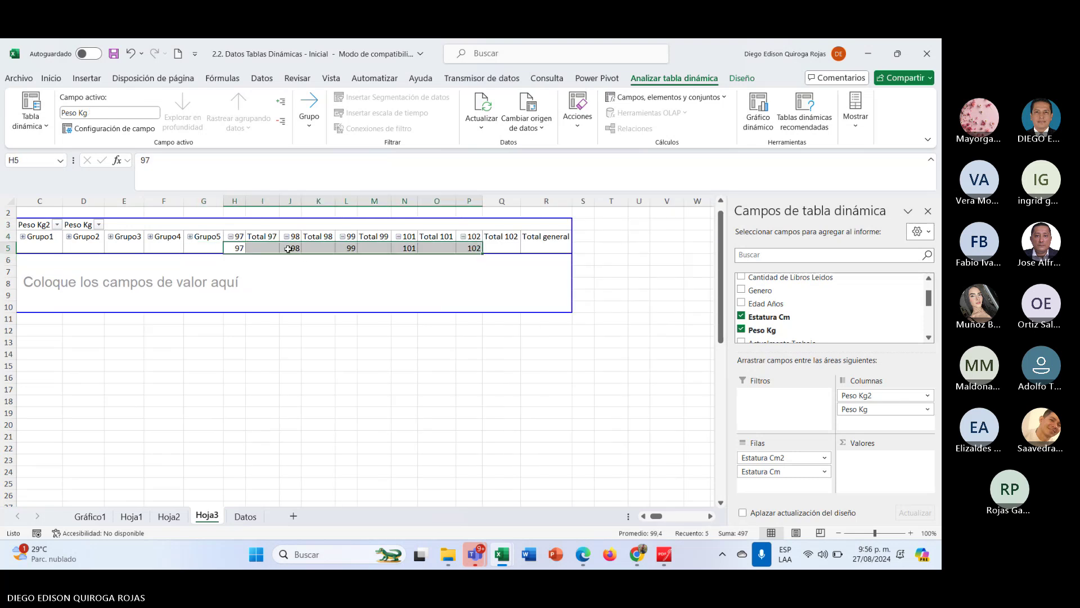
right_click(264, 251)
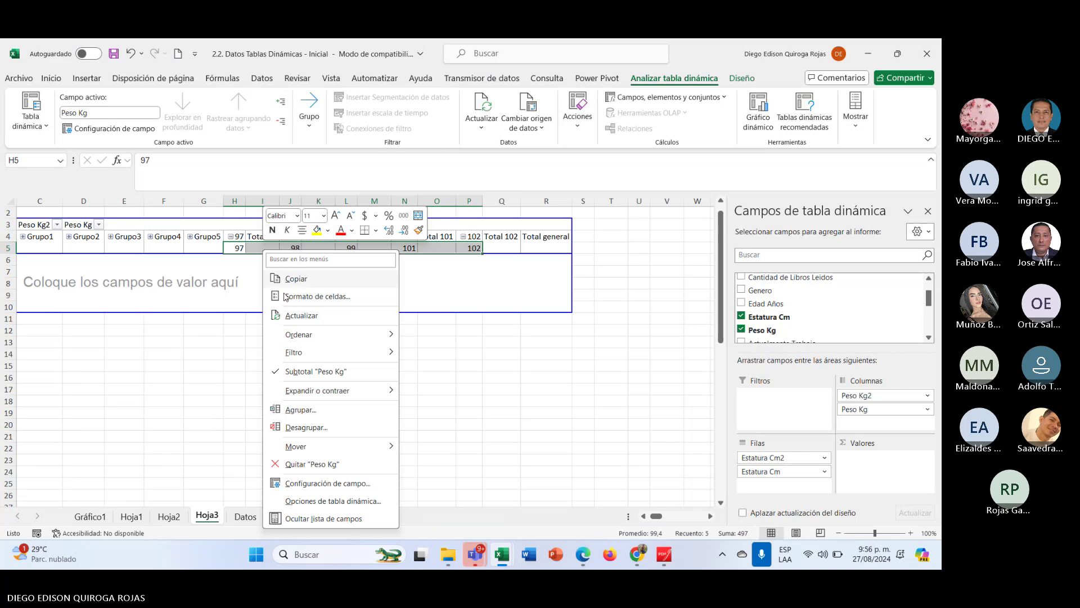
left_click(309, 415)
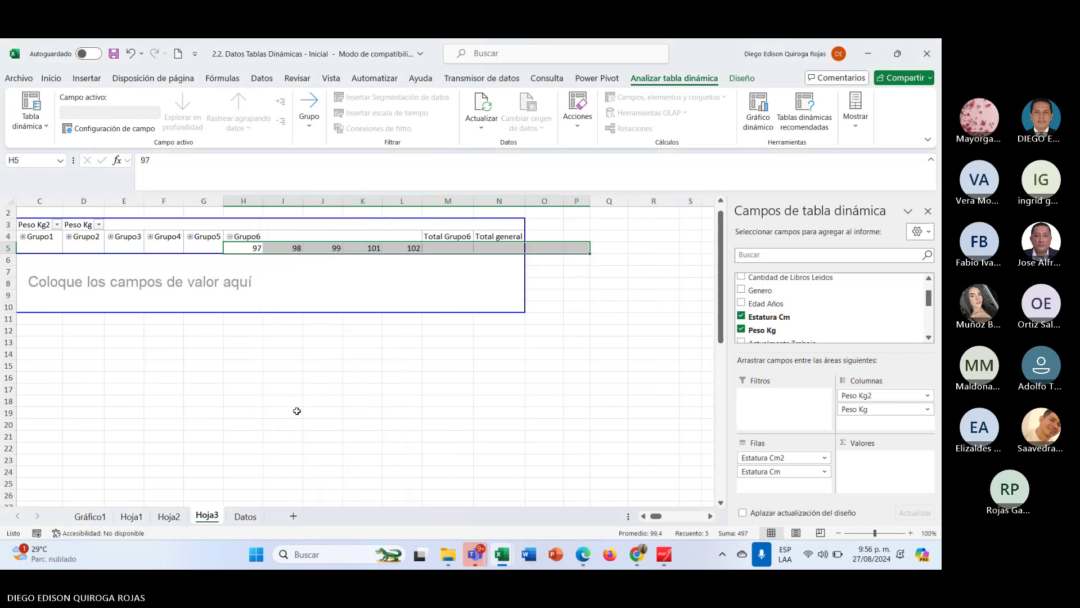
left_click(230, 237)
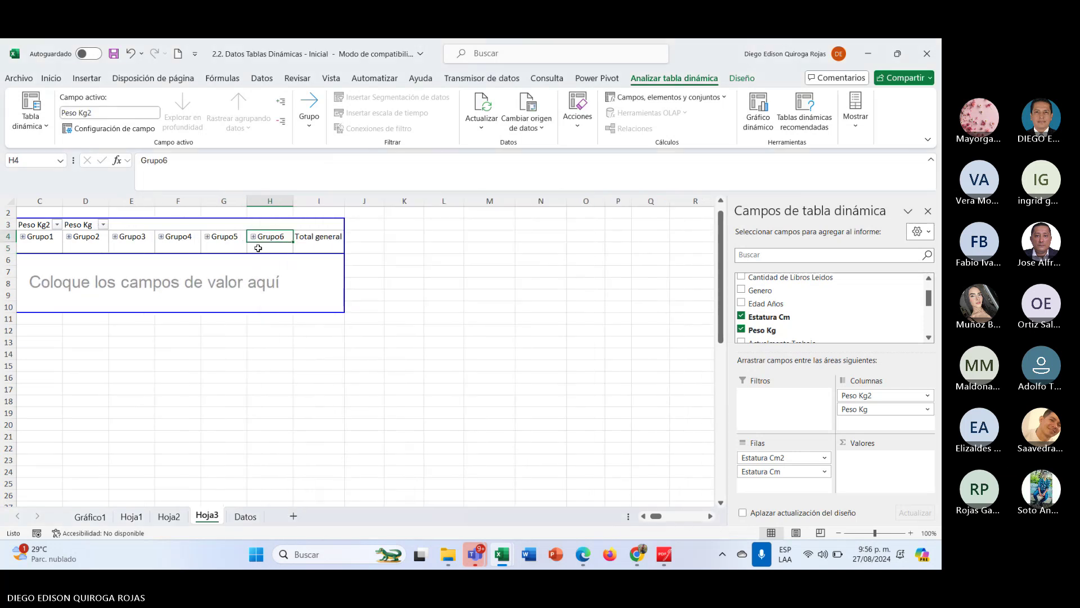
Add the Estatura Cm field to the values area of the pivot table.
left_click(422, 283)
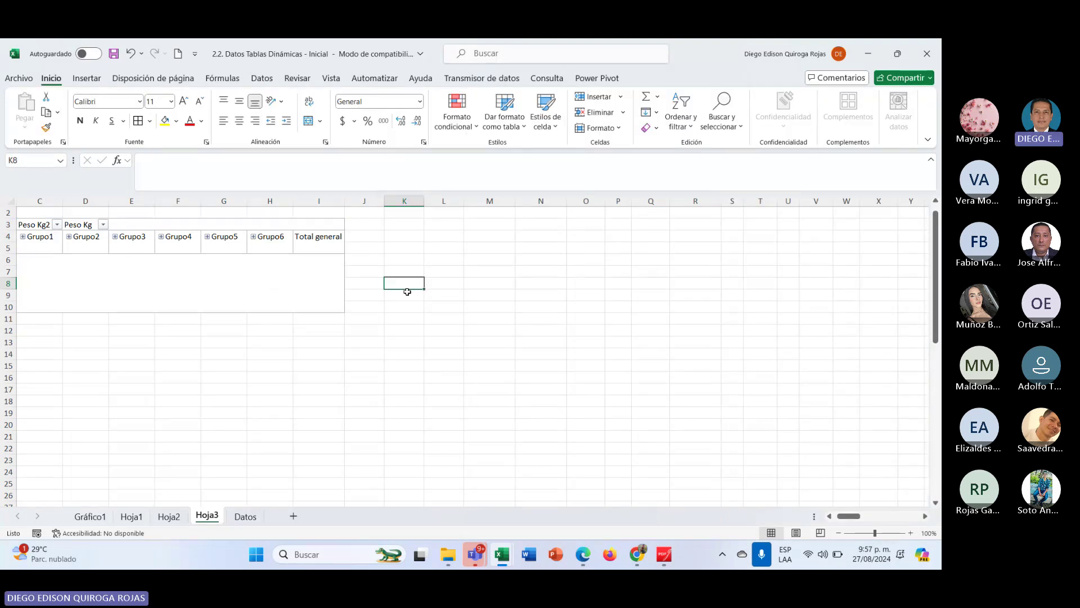
key("ctrl+z")
key("ctrl+z")
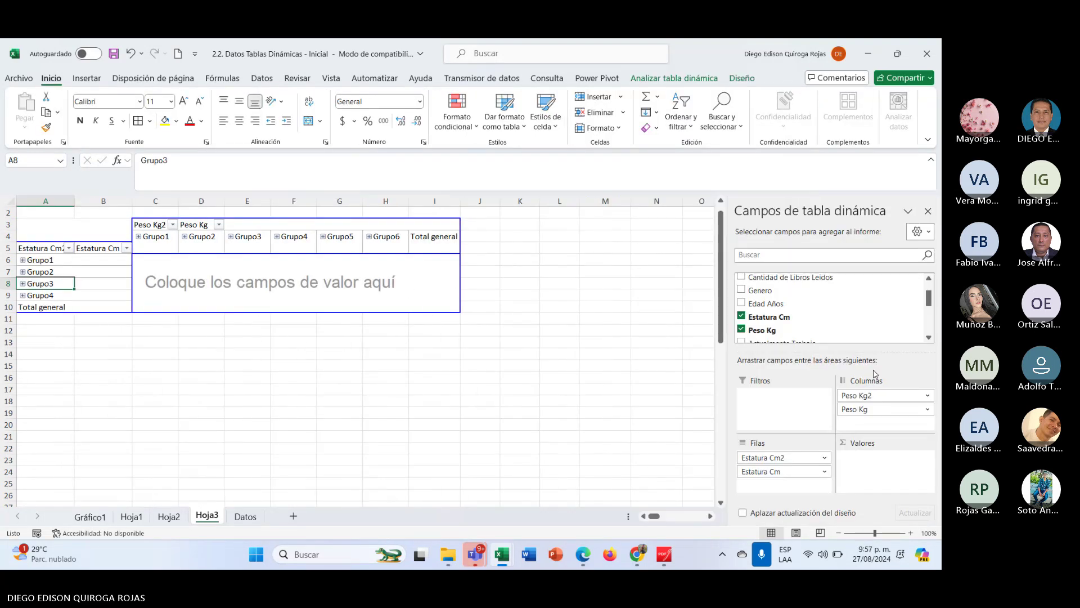
left_click_drag(771, 320, 880, 472)
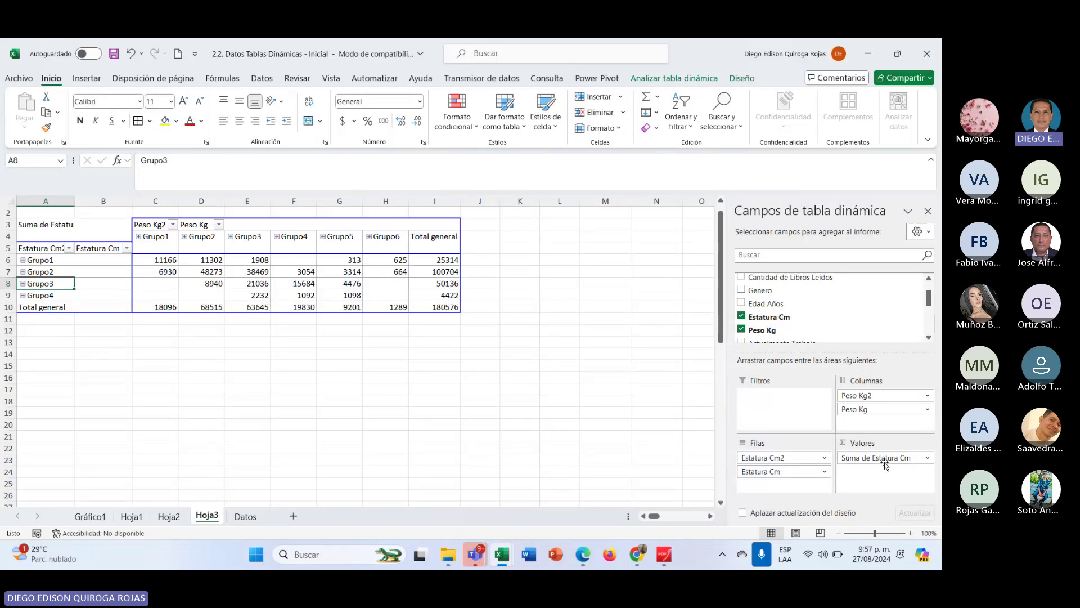
Summarize the Estatura Cm value field by count (Recuento) instead of sum.
left_click(928, 458)
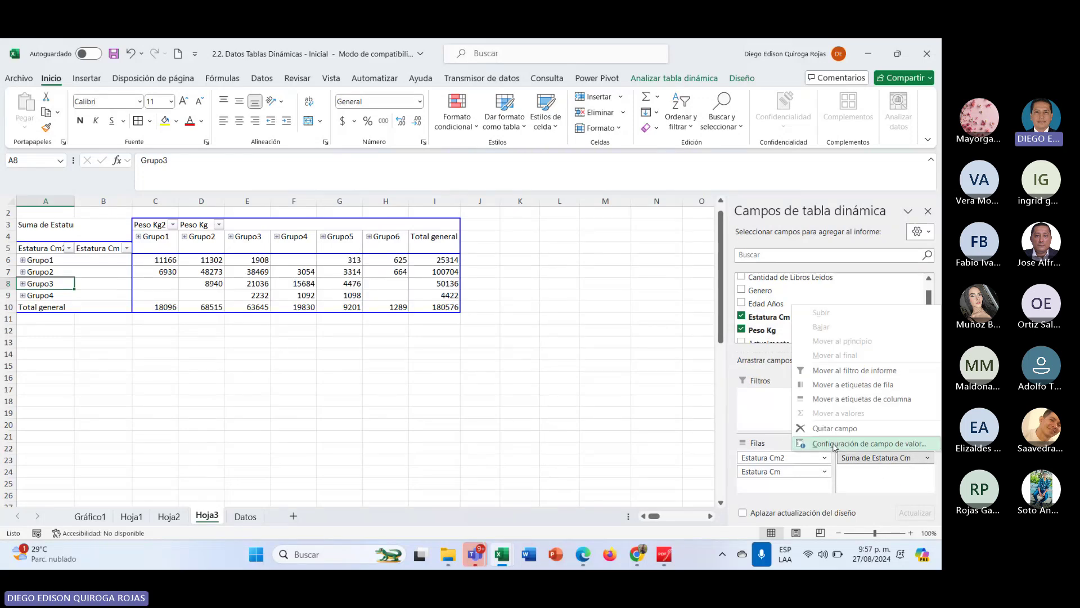
left_click(835, 444)
left_click(622, 267)
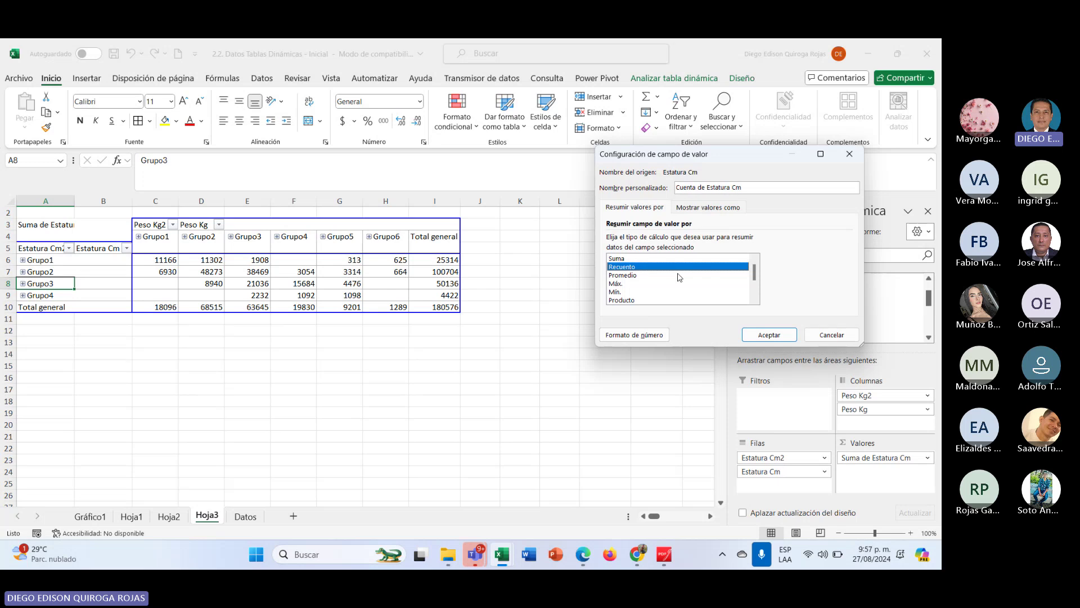
left_click(770, 335)
left_click(335, 367)
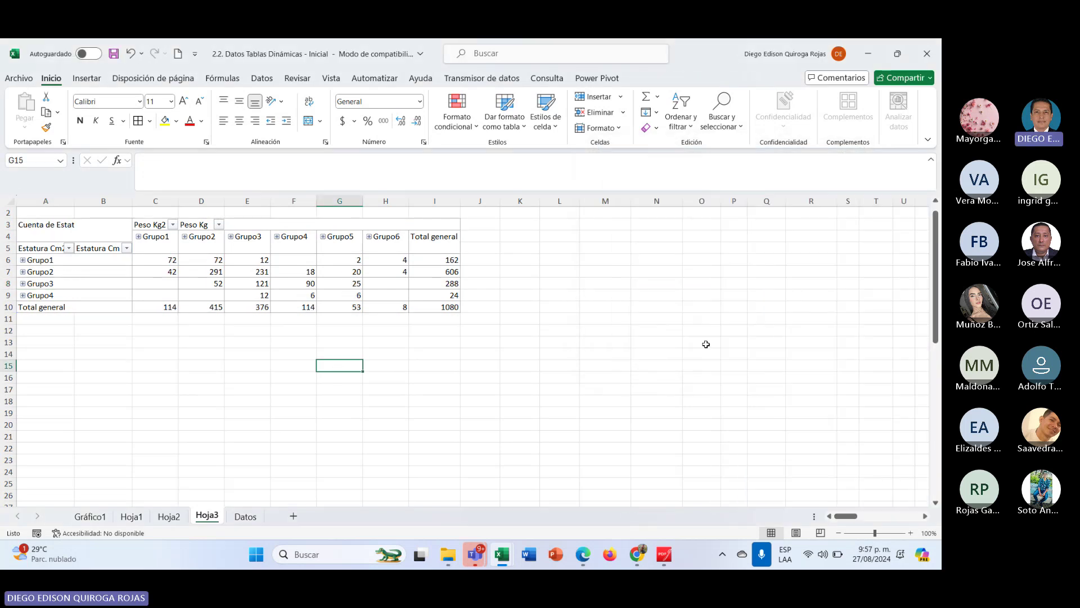
Add Estatura Cm to the values a second time and show it as a percentage of the grand total.
left_click(326, 285)
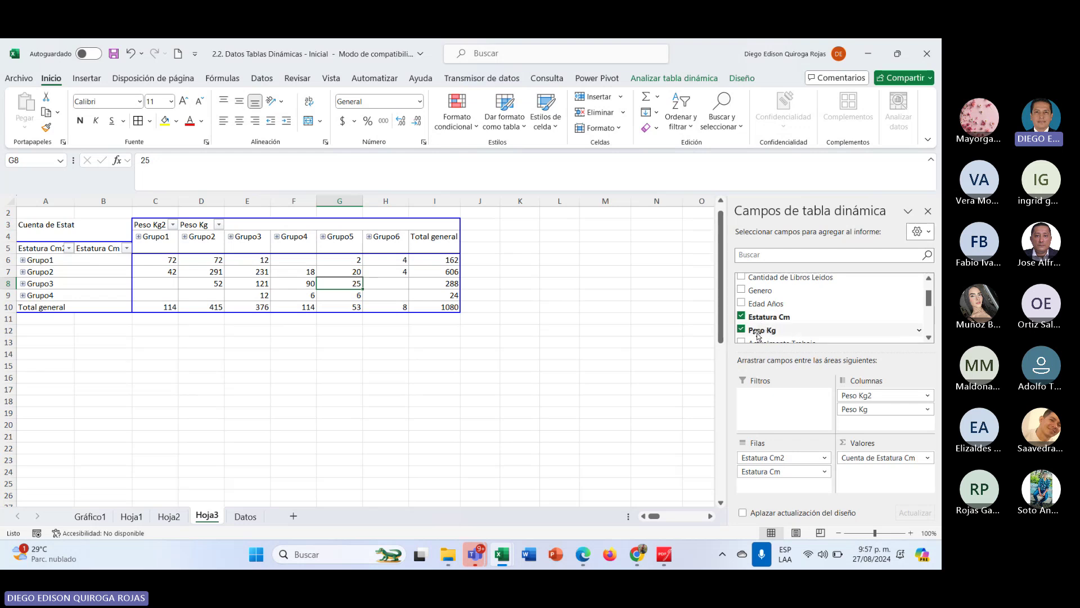
mouse_move(764, 329)
left_mouse_down()
mouse_move(884, 484)
mouse_move(763, 332)
mouse_move(765, 294)
mouse_move(893, 482)
left_mouse_up()
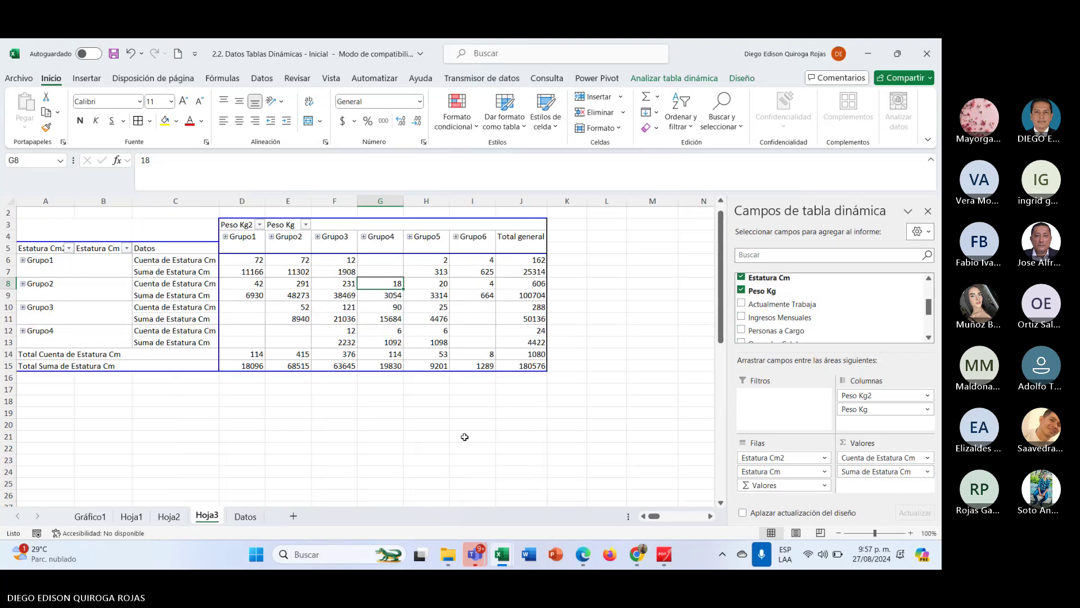
left_click(928, 472)
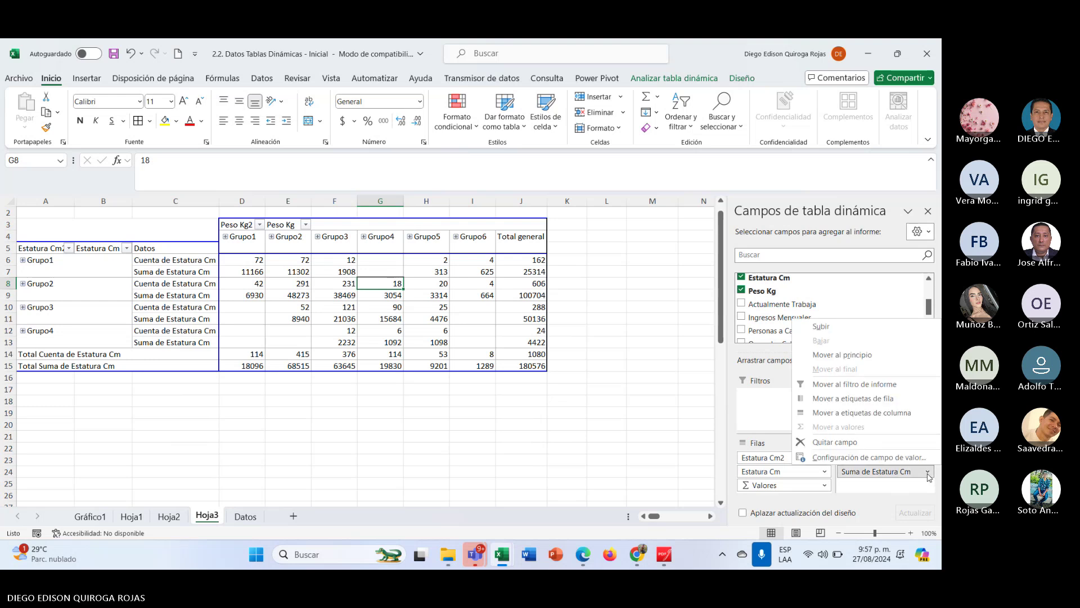
left_click(851, 457)
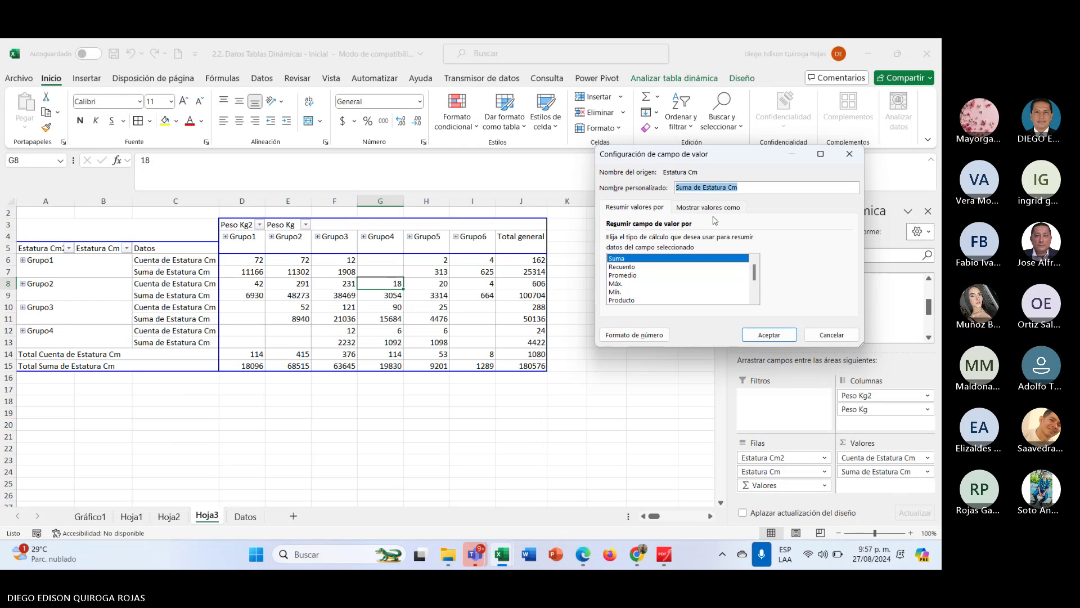
left_click(707, 207)
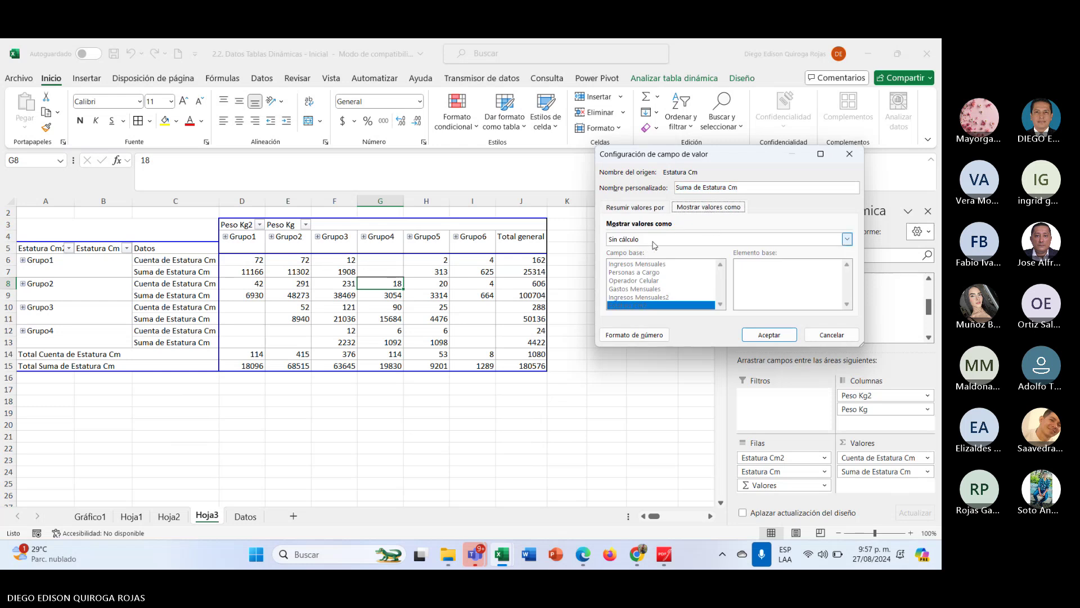
left_click(847, 239)
left_click(638, 262)
left_click(775, 337)
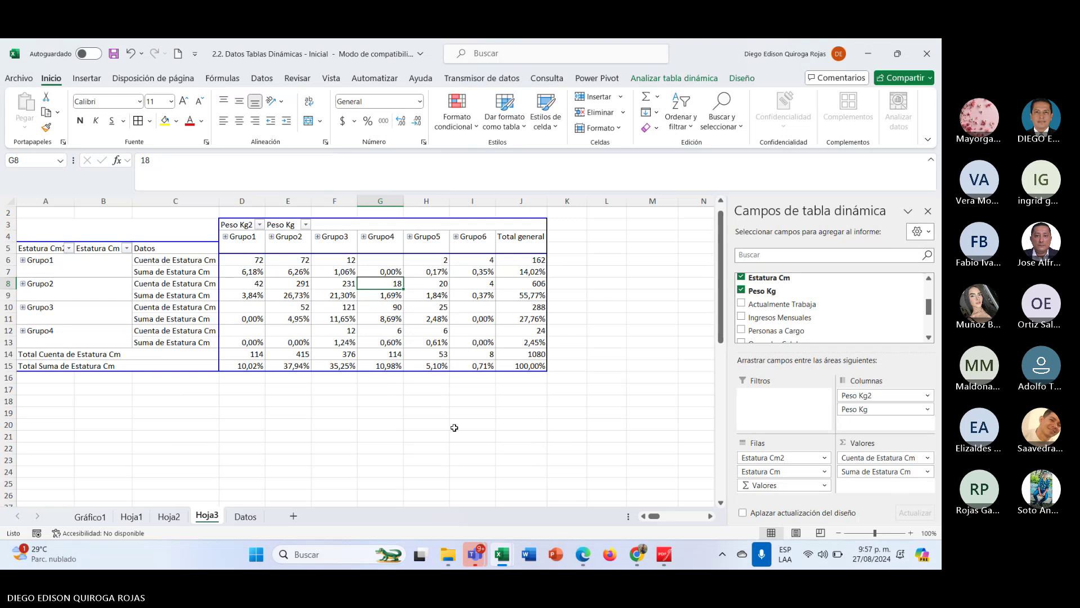
Summarize the second Estatura Cm value field by count (Recuento).
left_click(928, 473)
left_click(825, 459)
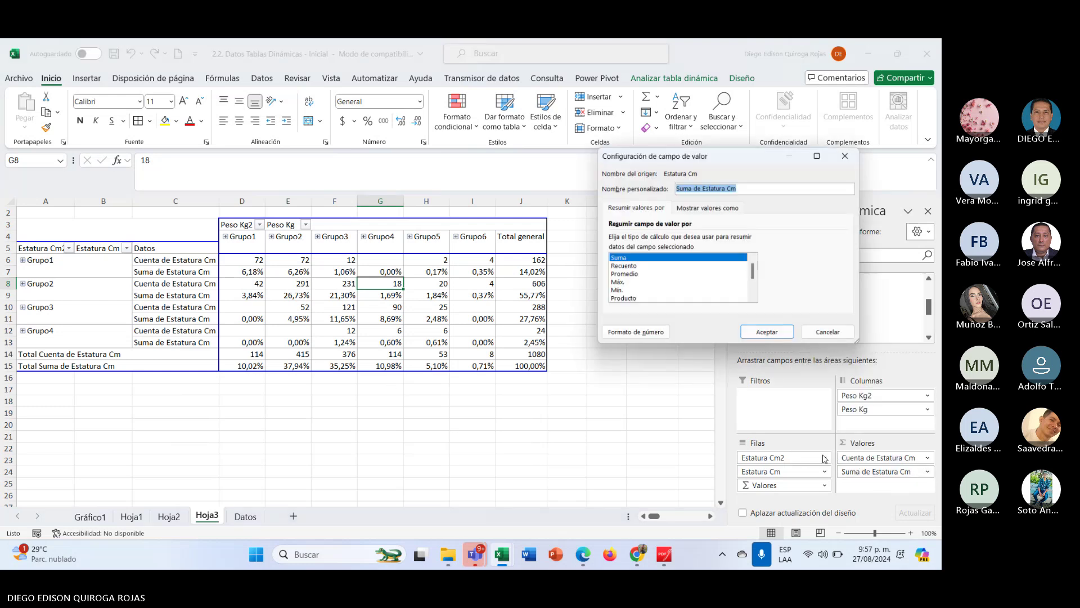
left_click(629, 267)
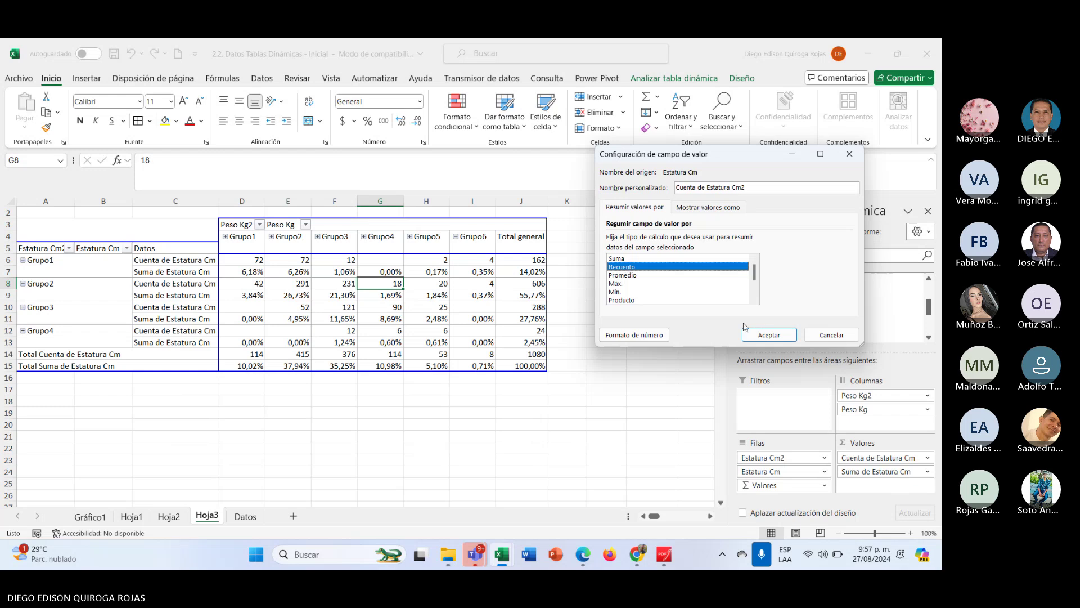
left_click(769, 335)
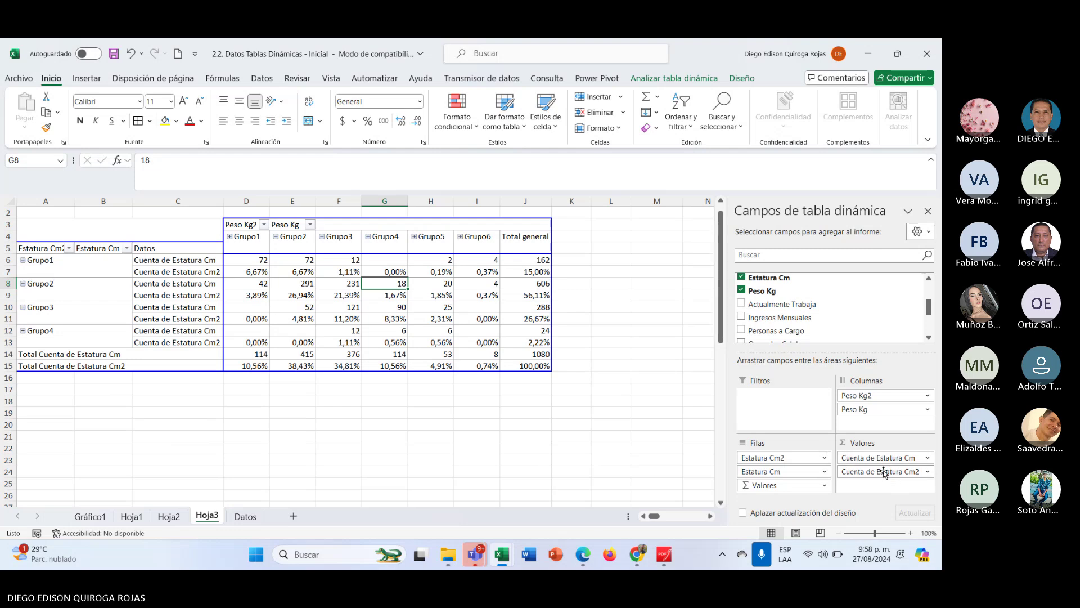
Replace the second Estatura Cm value field with Peso Kg and remove it again from the values area.
mouse_move(884, 471)
left_mouse_down()
mouse_move(813, 334)
mouse_move(751, 312)
mouse_move(788, 325)
mouse_move(851, 379)
mouse_move(895, 476)
left_mouse_up()
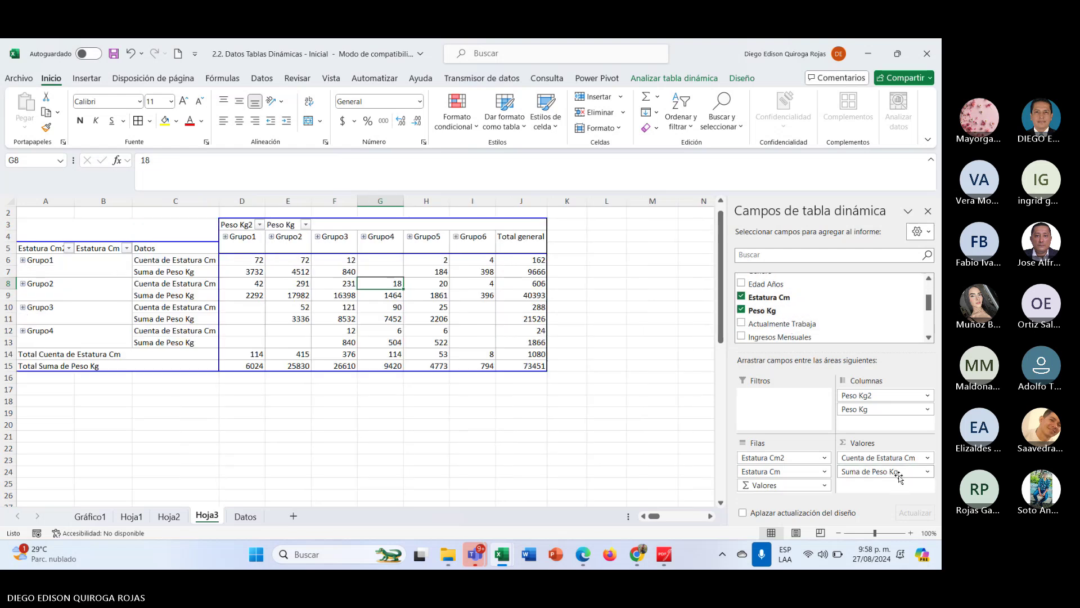
left_click(929, 473)
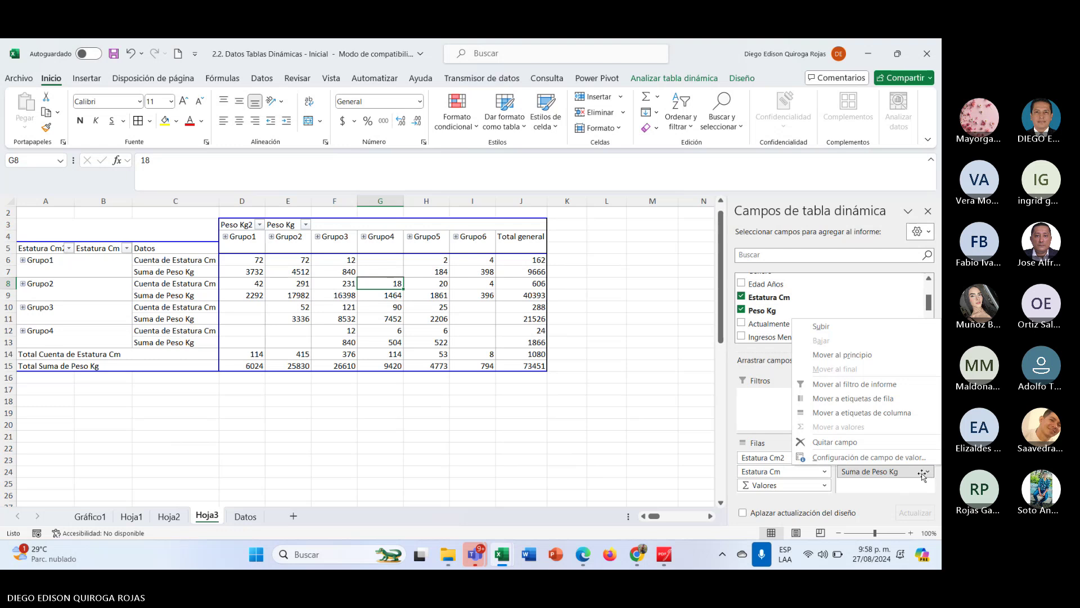
left_click(838, 442)
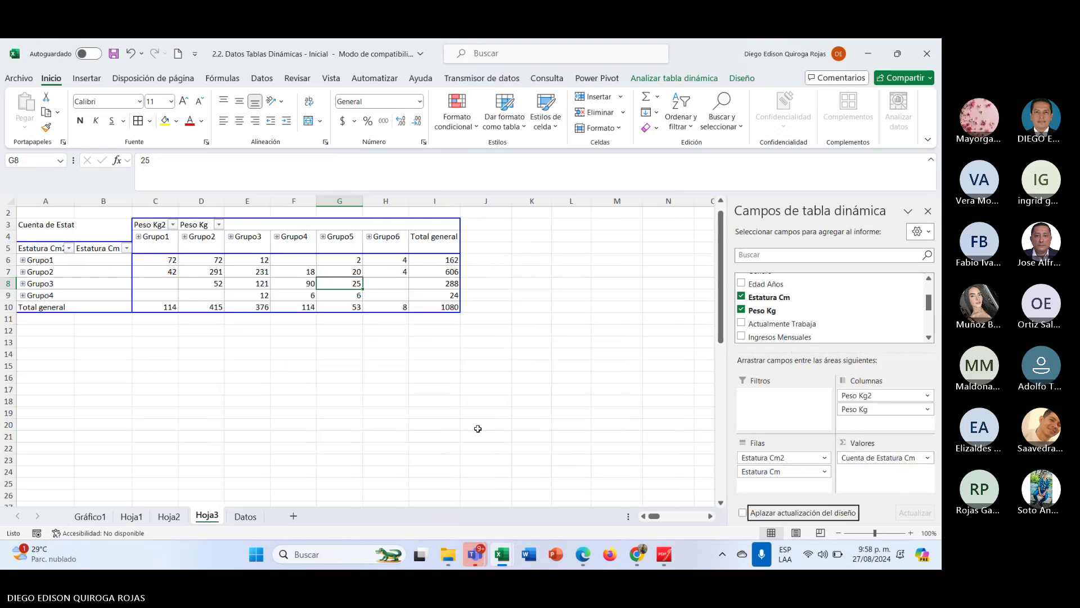
Put Peso Kg twice in the values area as a sum, taking out the Estatura Cm count.
left_click(248, 341)
left_click(220, 272)
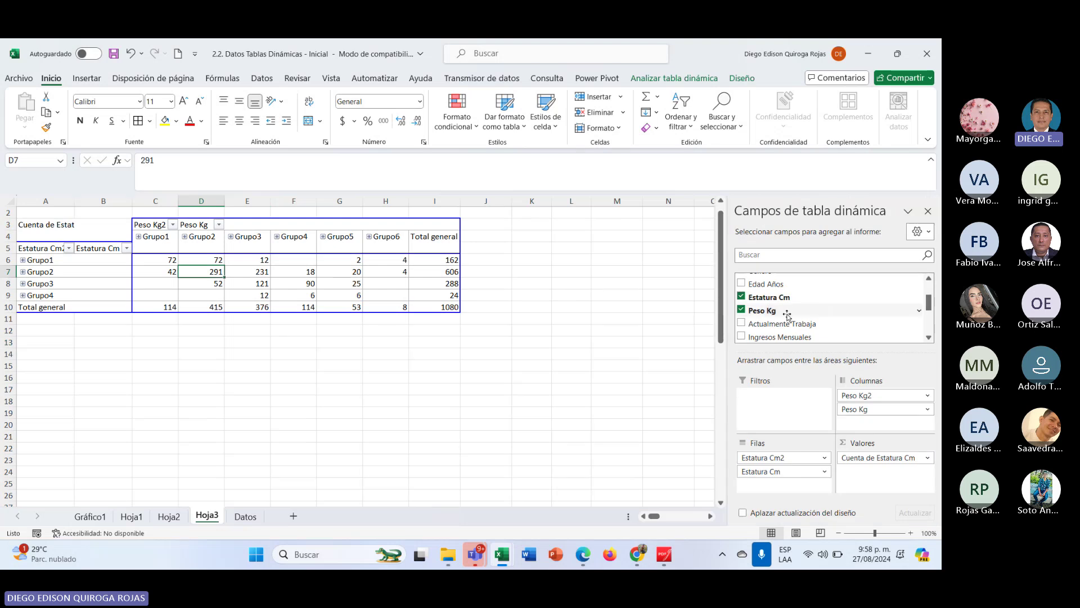
left_click_drag(760, 313, 877, 472)
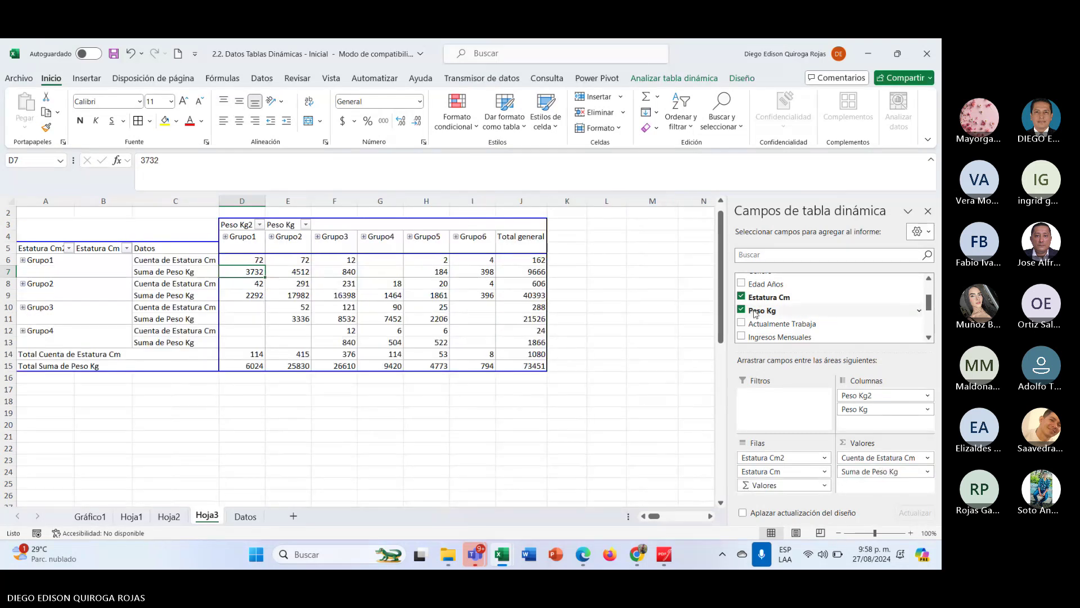
mouse_move(756, 313)
left_mouse_down()
mouse_move(870, 484)
mouse_move(763, 315)
left_mouse_up()
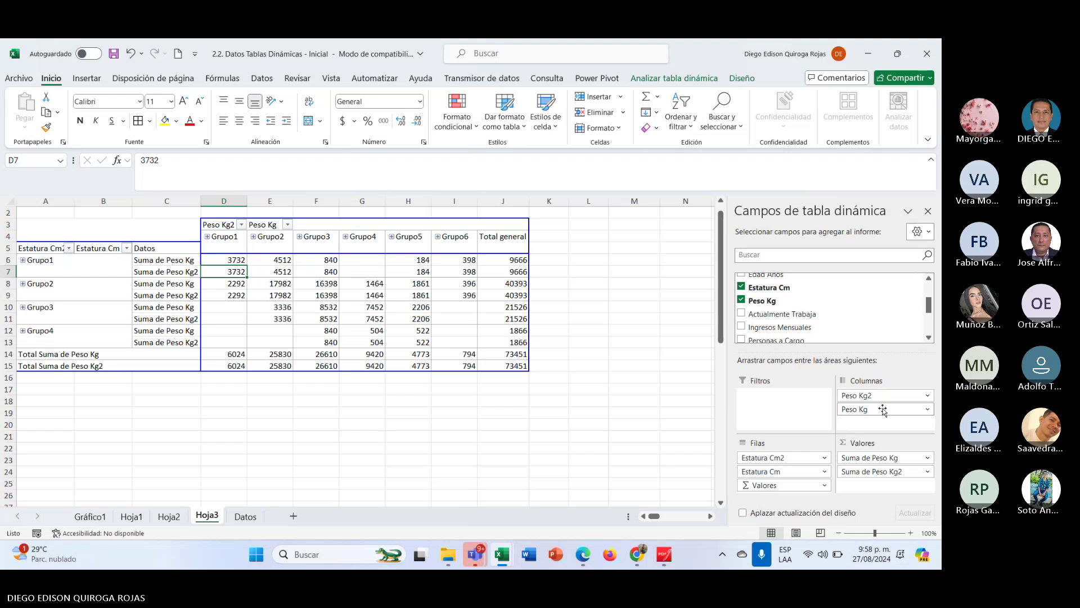
Remove the grouped Peso Kg2 field from the pivot table columns, keeping only the Peso Kg field there.
left_click_drag(883, 410, 789, 309)
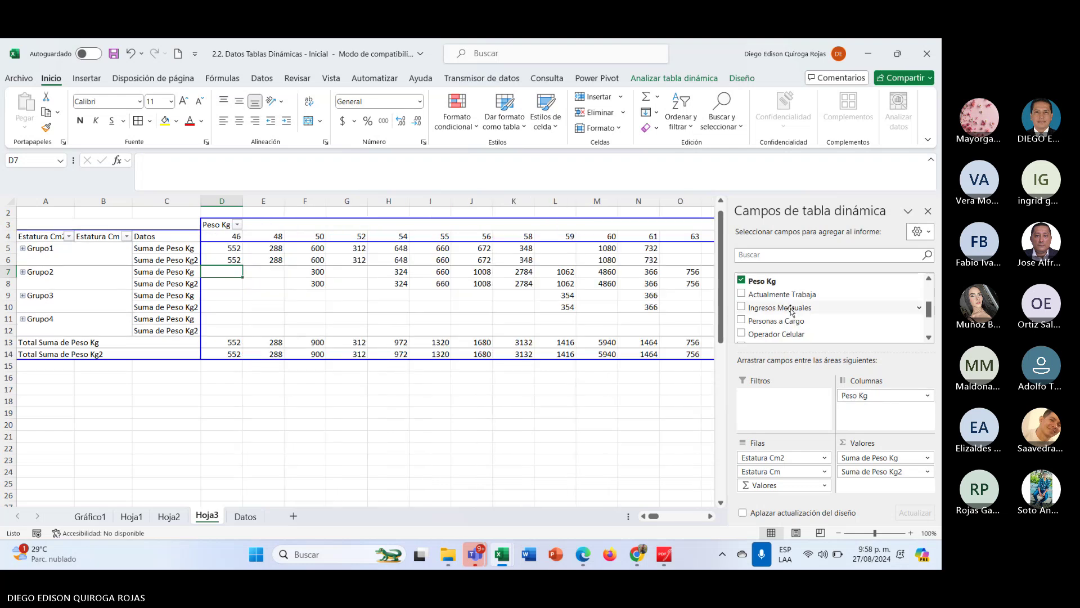
scroll(485, 371, "up", 1)
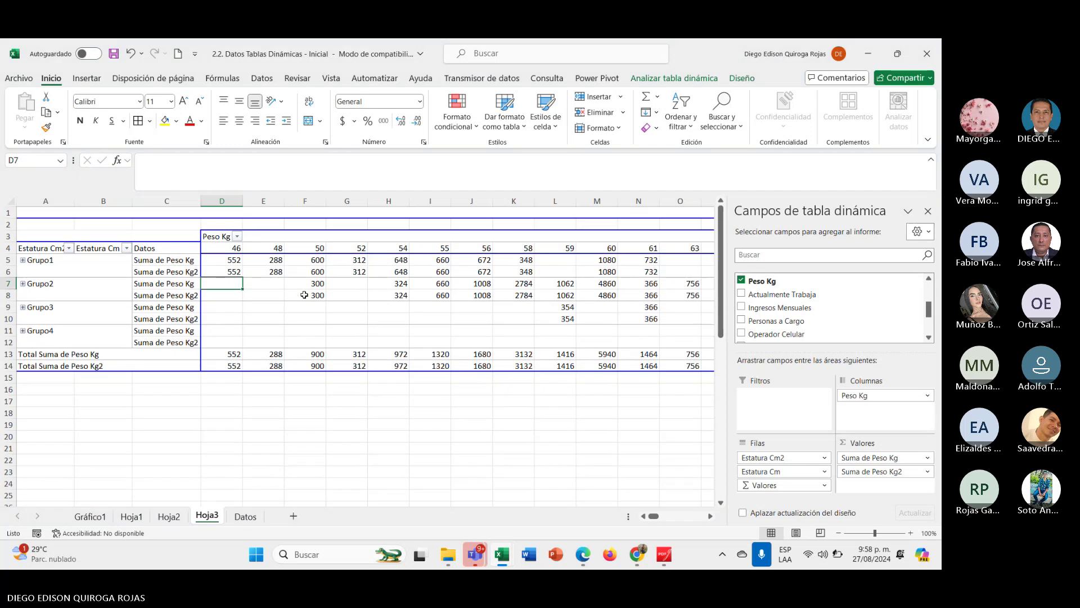
left_click(388, 319)
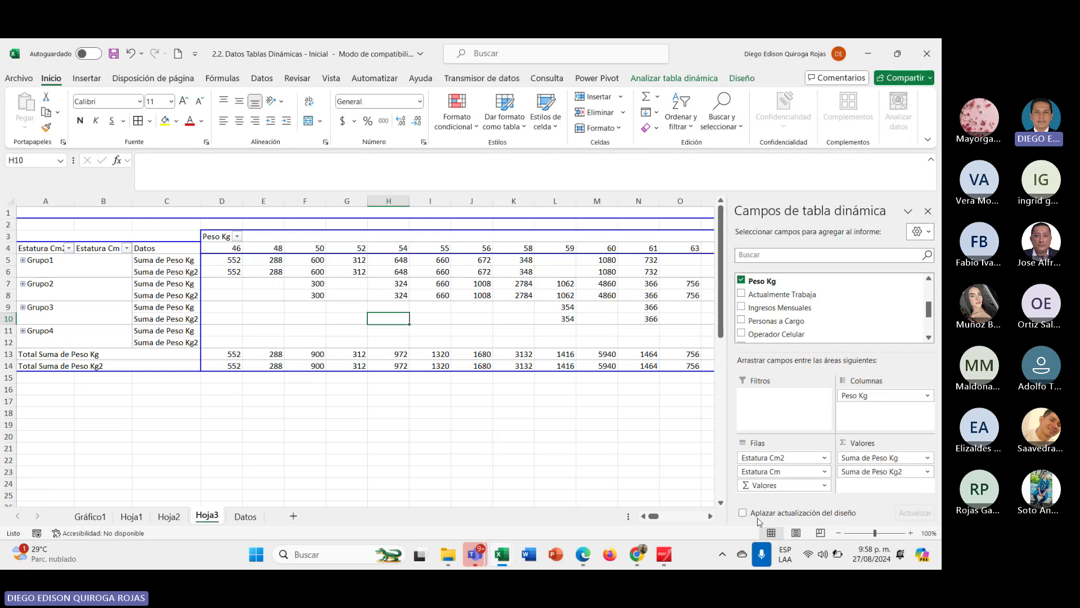
Undo the removal of the grouped Peso Kg2 field from the pivot table columns.
key("ctrl+z")
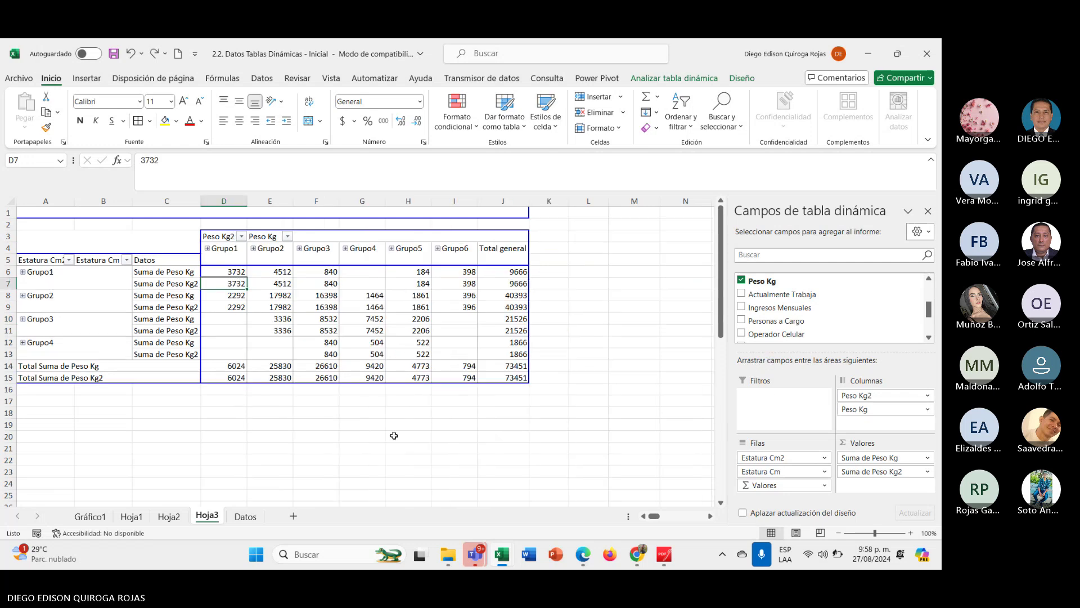
left_click(264, 307)
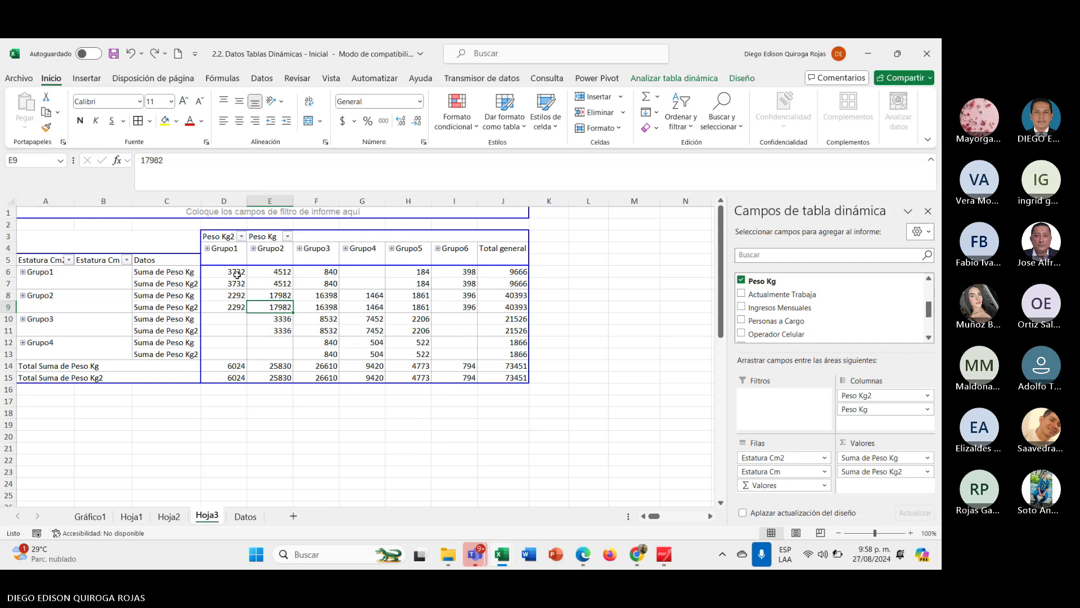
Summarize both Peso Kg value fields by count (Recuento) instead of sum.
left_click(928, 459)
left_click(858, 442)
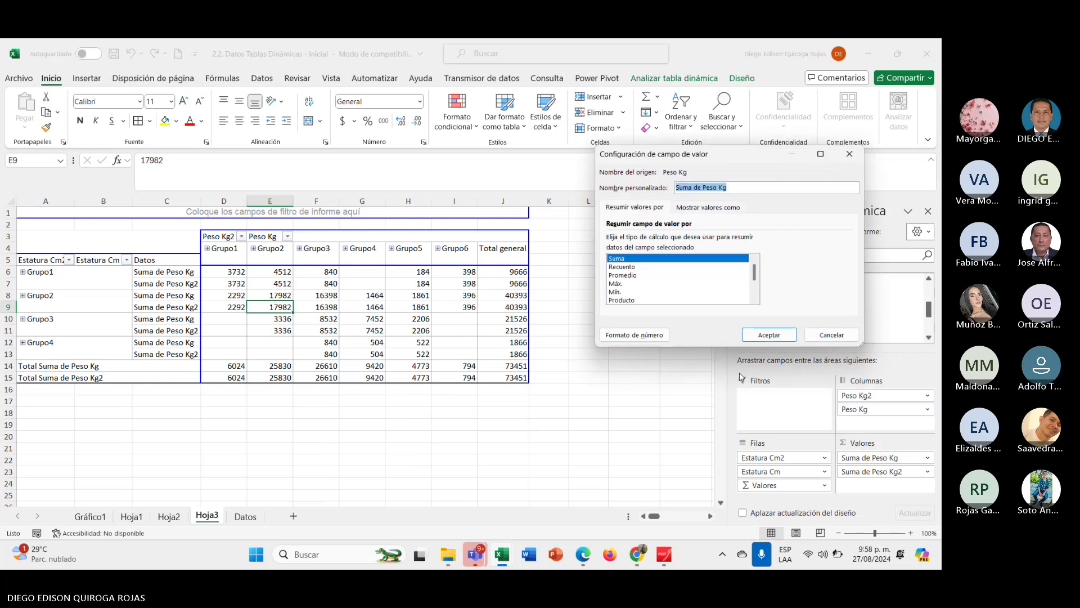
left_click(650, 268)
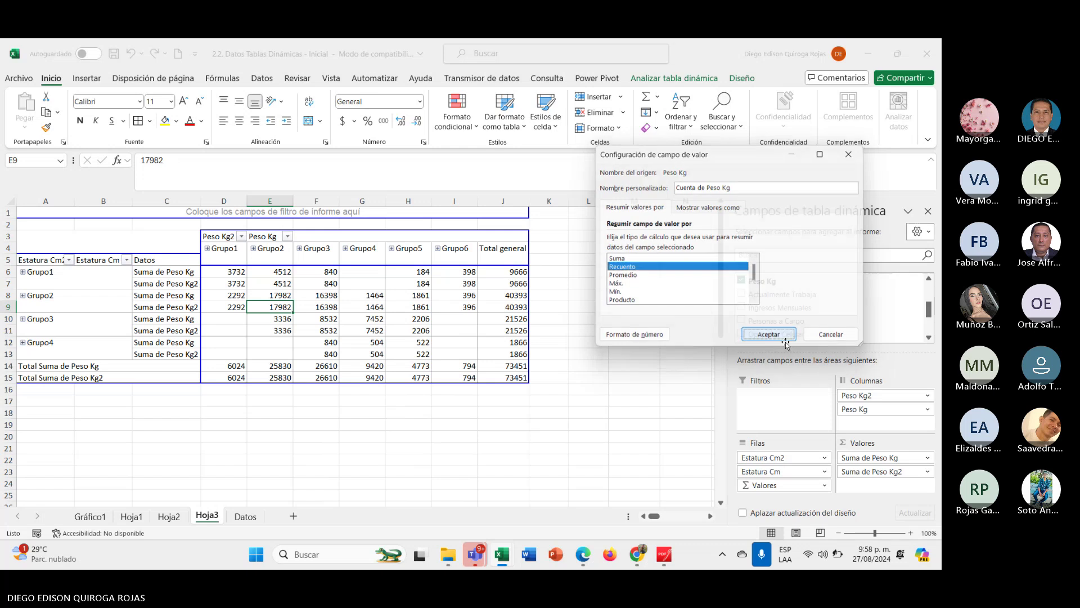
left_click(759, 336)
left_click(928, 473)
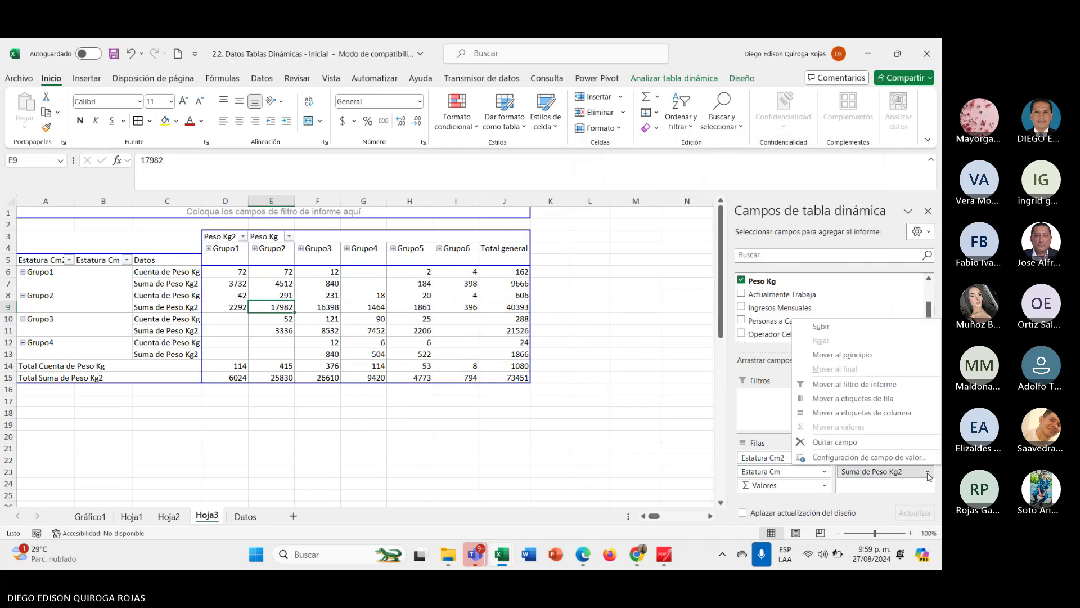
left_click(841, 461)
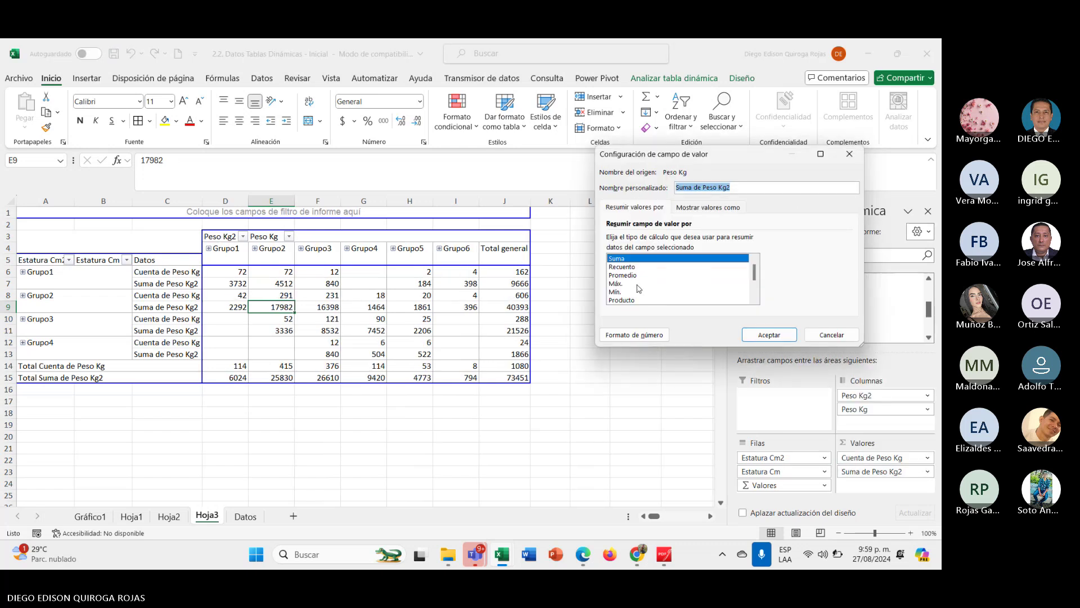
left_click(645, 268)
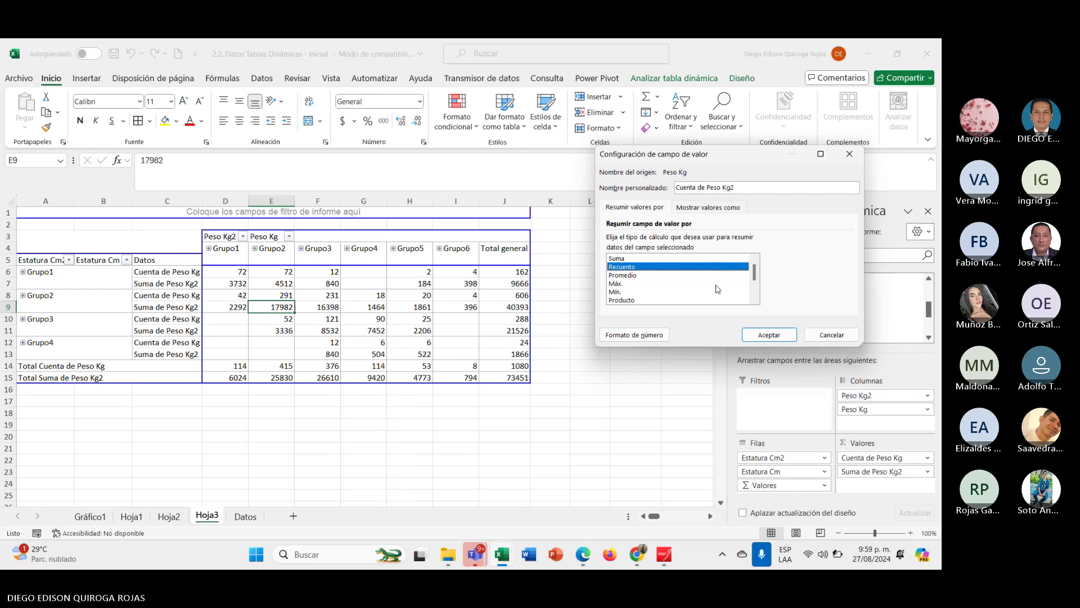
left_click(769, 335)
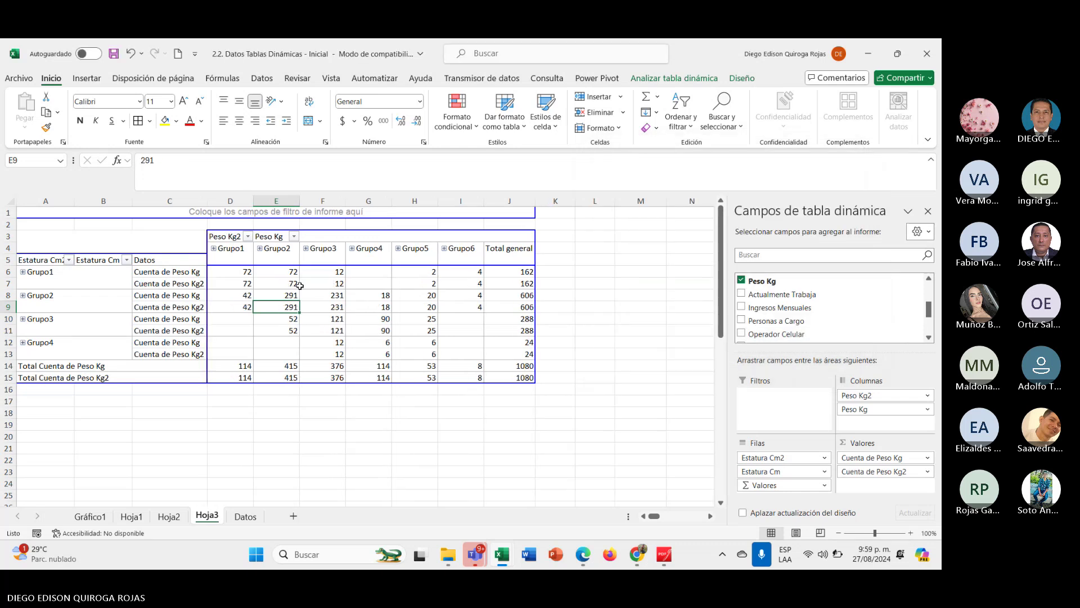
left_click(283, 339)
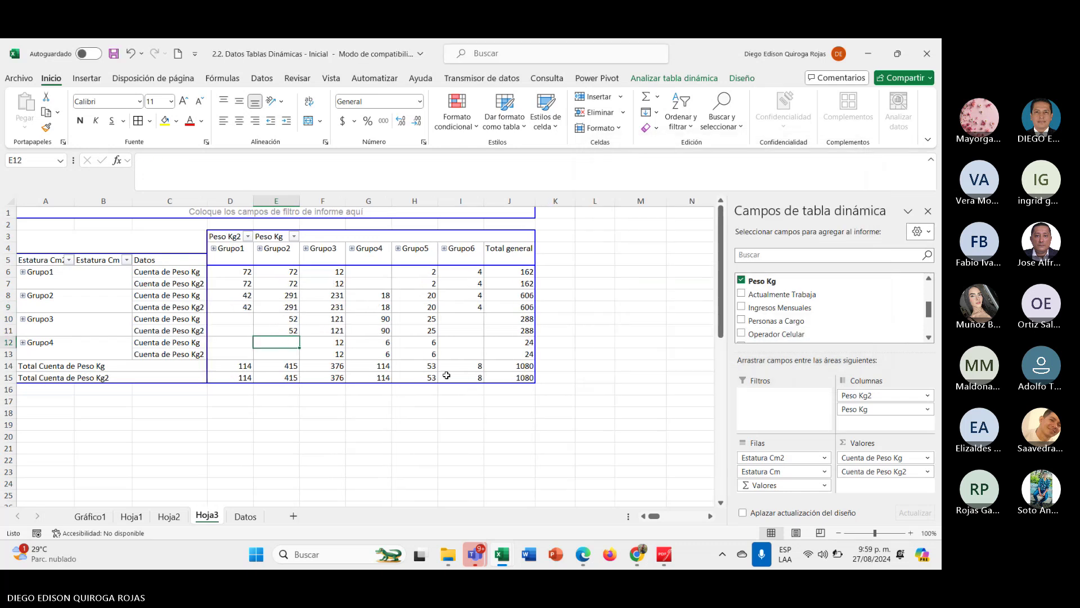
Center the pivot table values in D6:J15 both horizontally and vertically.
left_click_drag(243, 272, 529, 375)
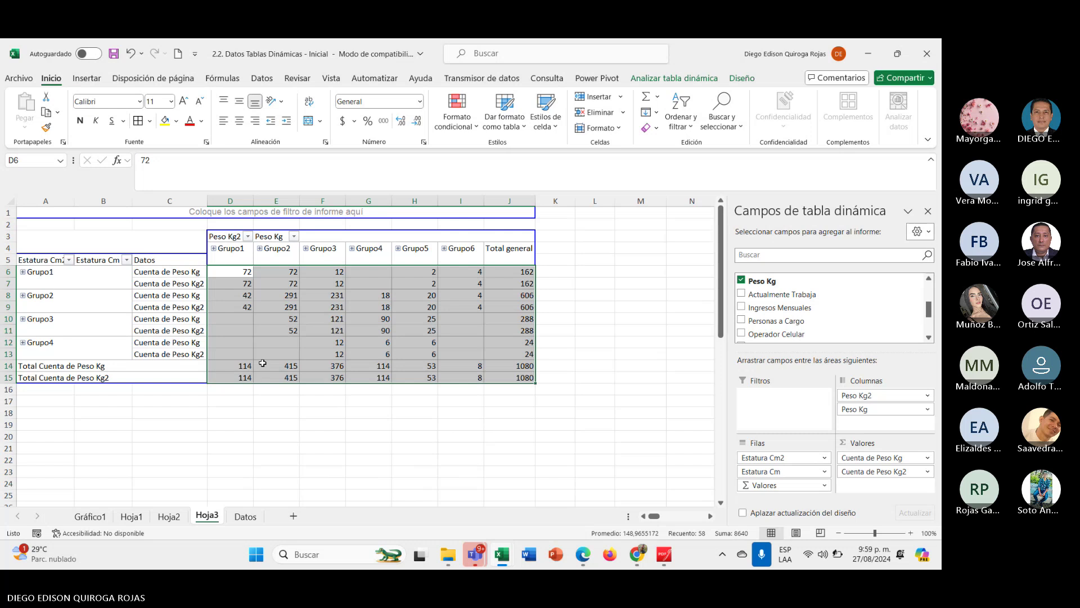
left_click(240, 120)
left_click(239, 101)
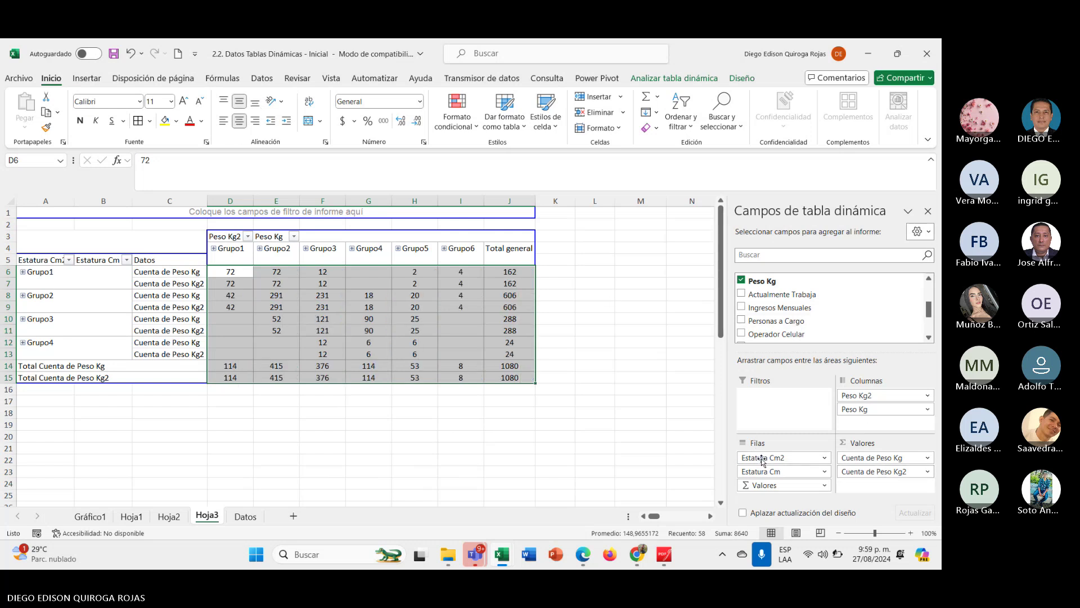
left_click(415, 437)
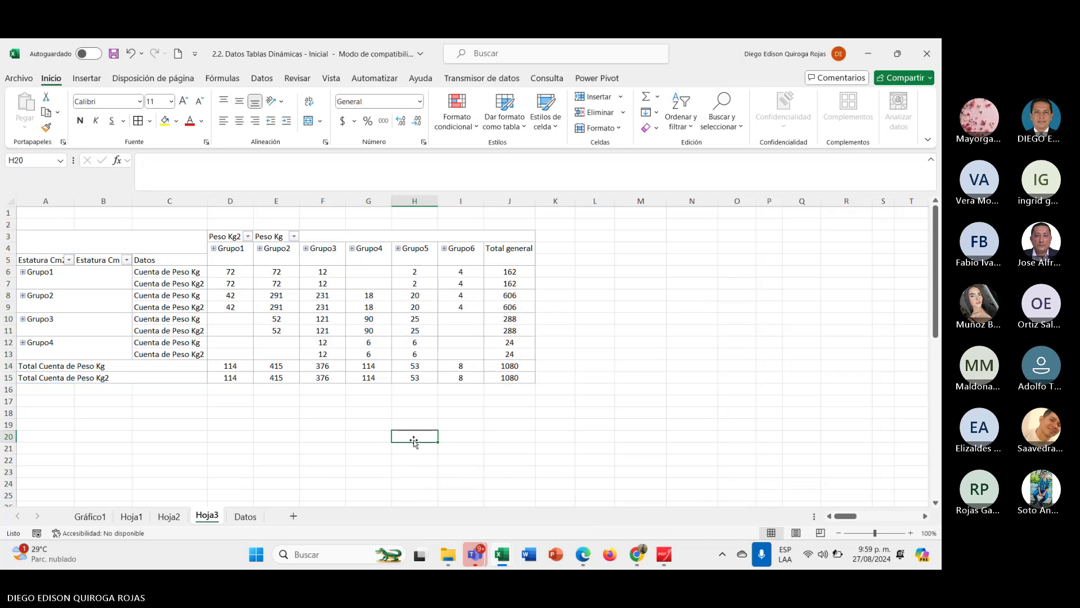
Take the Valores item out of the rows area to clear both value fields, and put Peso Kg back in the values area once.
left_click(292, 347)
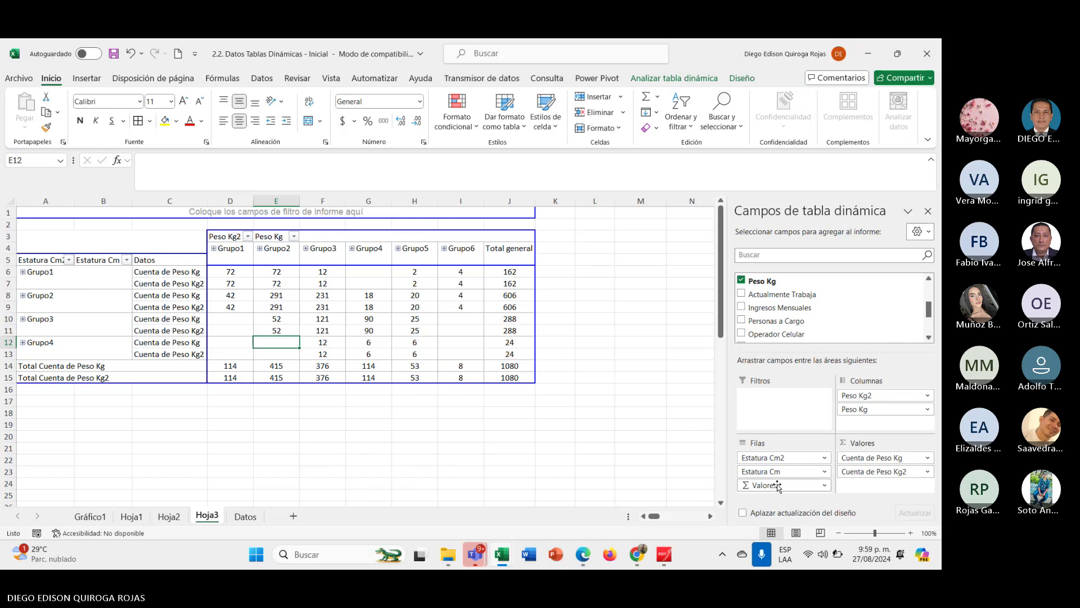
left_click_drag(777, 485, 777, 309)
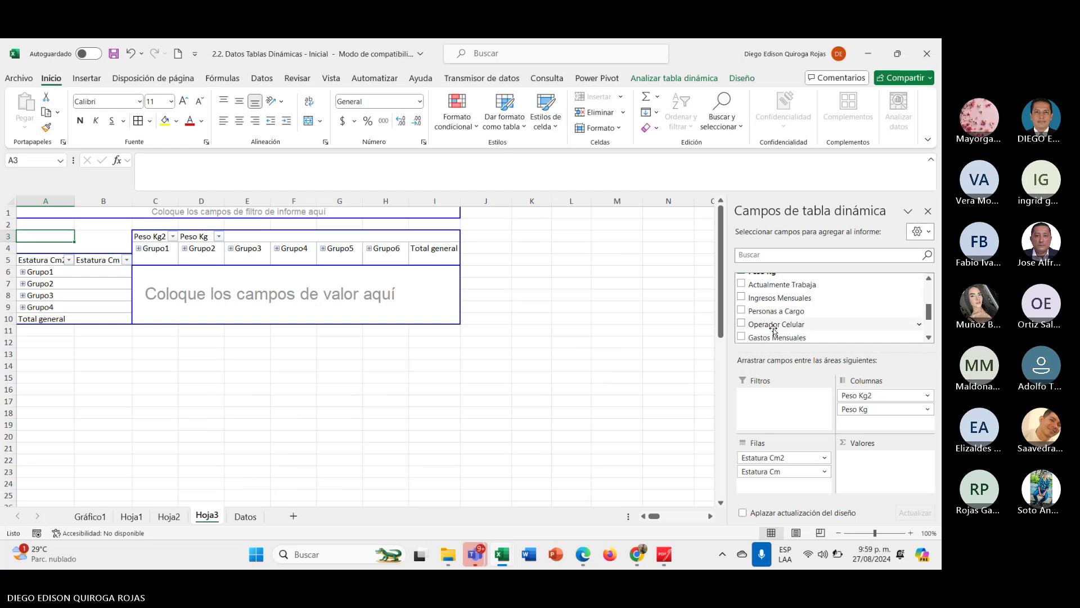
scroll(808, 290, "up", 2)
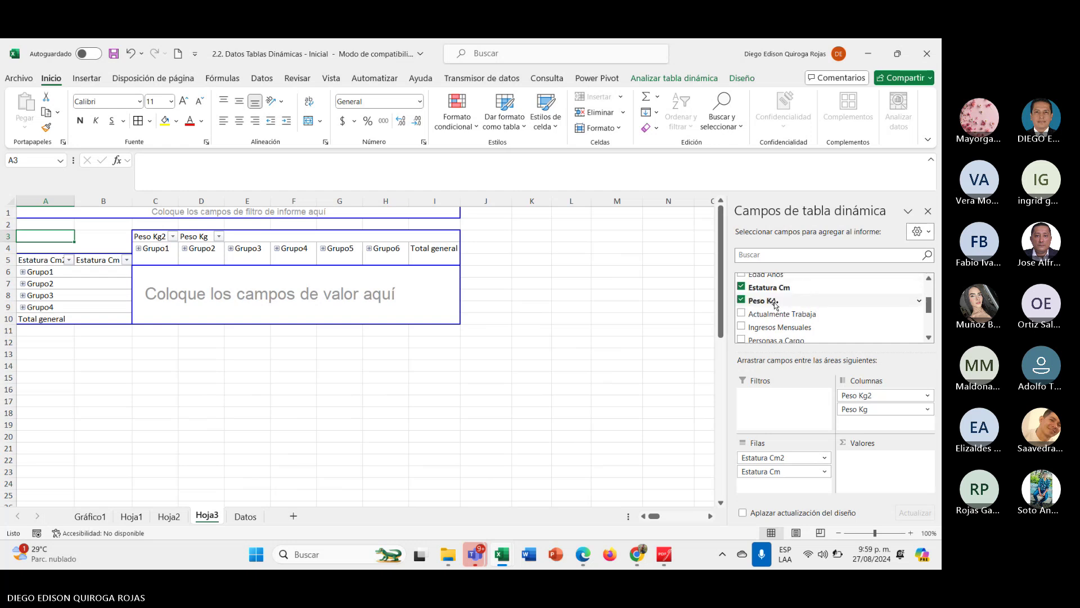
left_click_drag(763, 304, 869, 471)
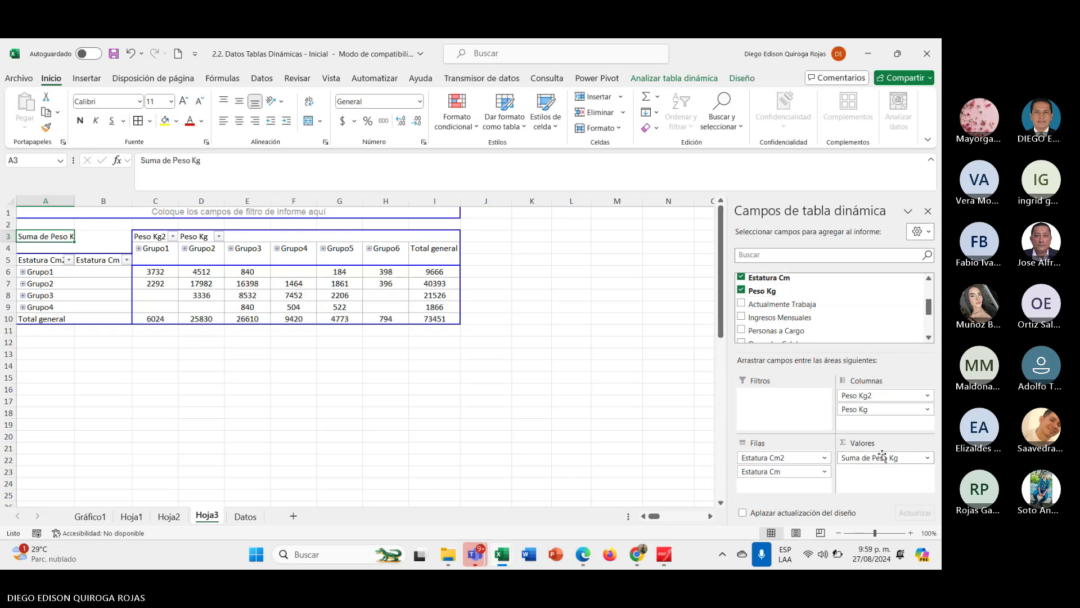
Summarize the single Peso Kg value field by count (Recuento).
left_click(915, 457)
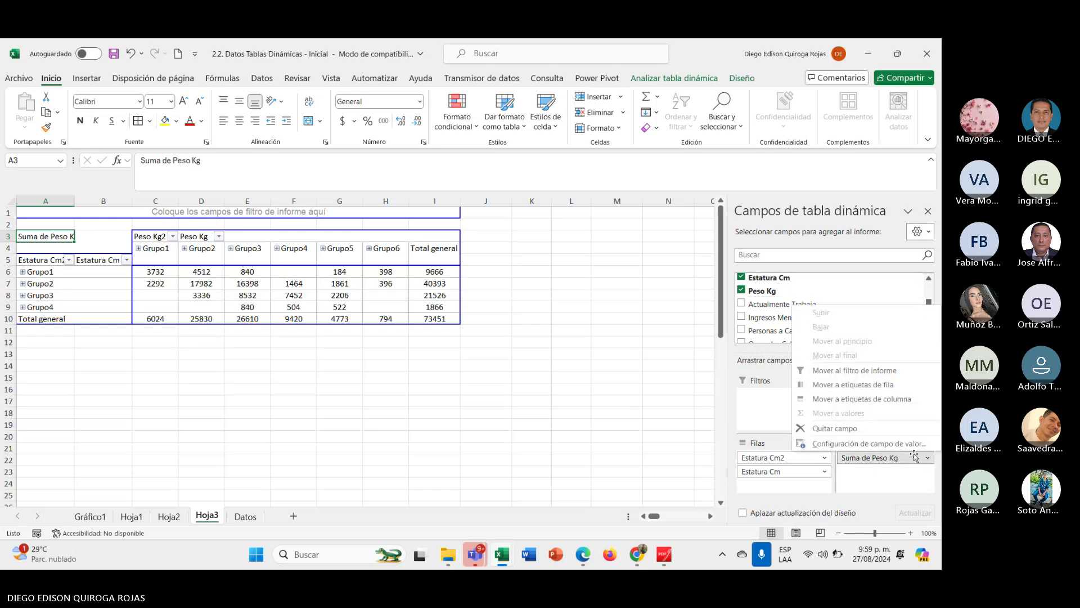
left_click(860, 445)
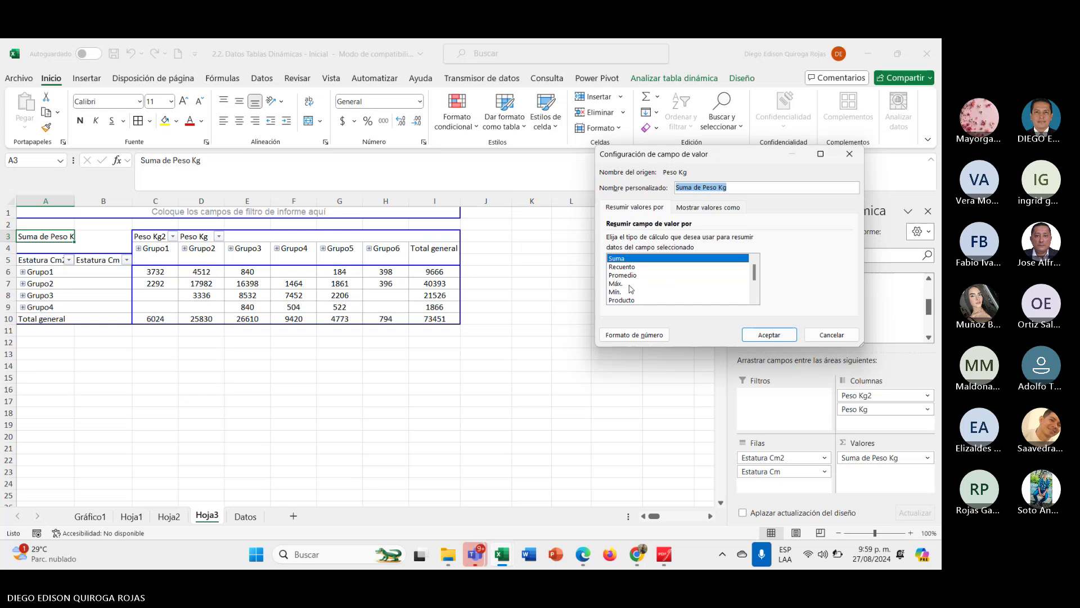
left_click(634, 268)
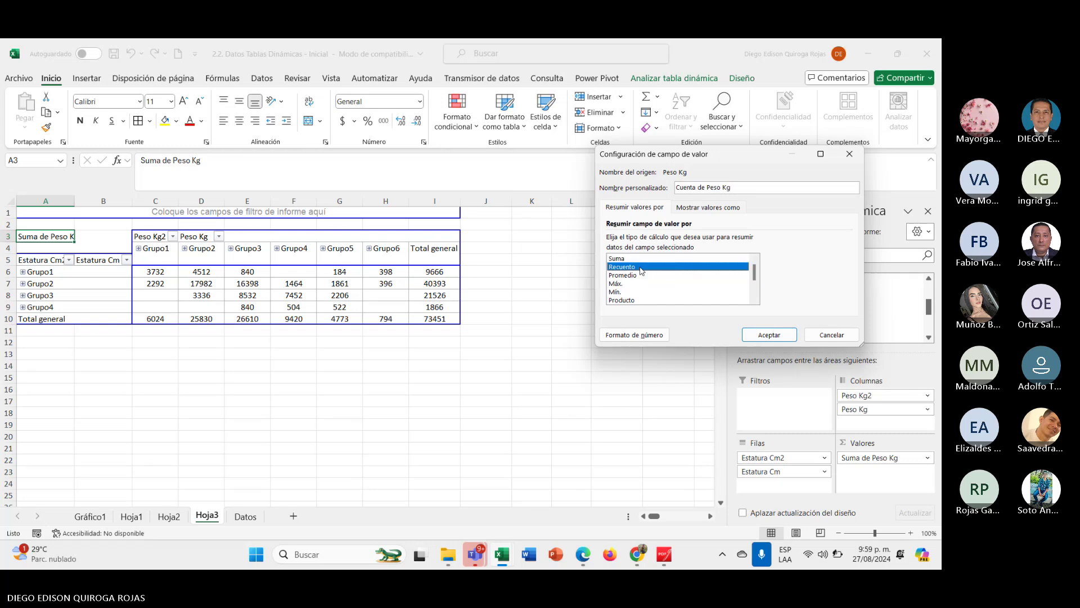
left_click(794, 339)
left_click(340, 401)
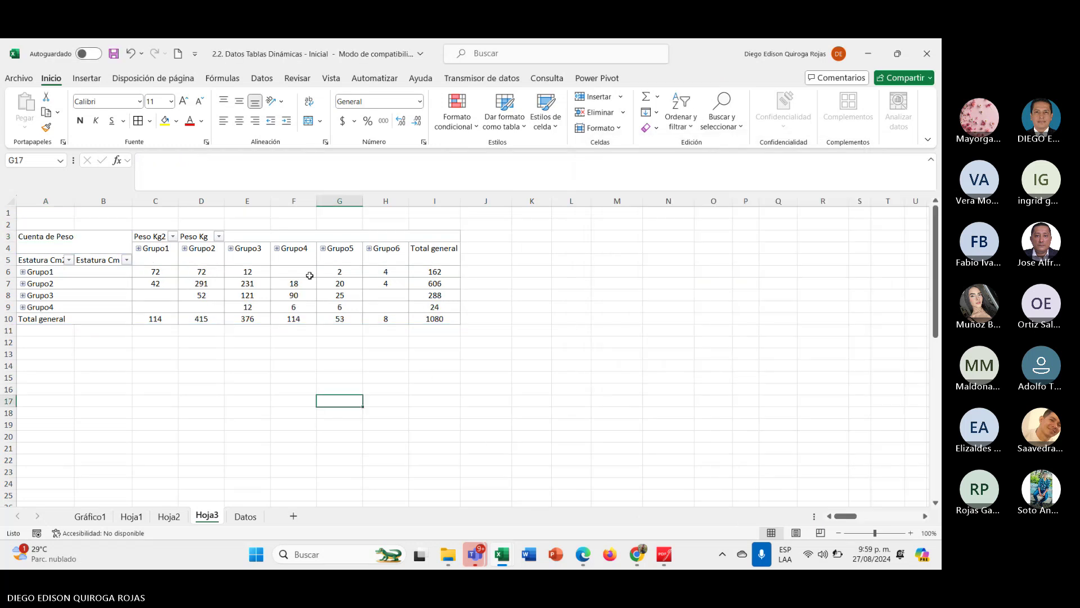
Add Peso Kg to the values area a second time and summarize it by count (Recuento).
left_click(295, 294)
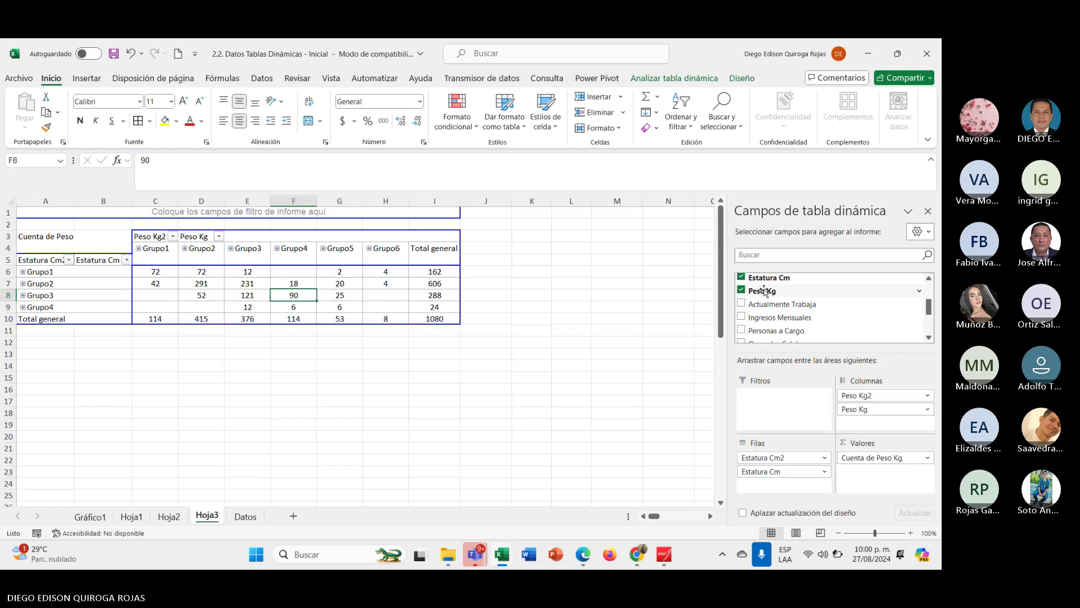
left_click_drag(767, 293, 904, 479)
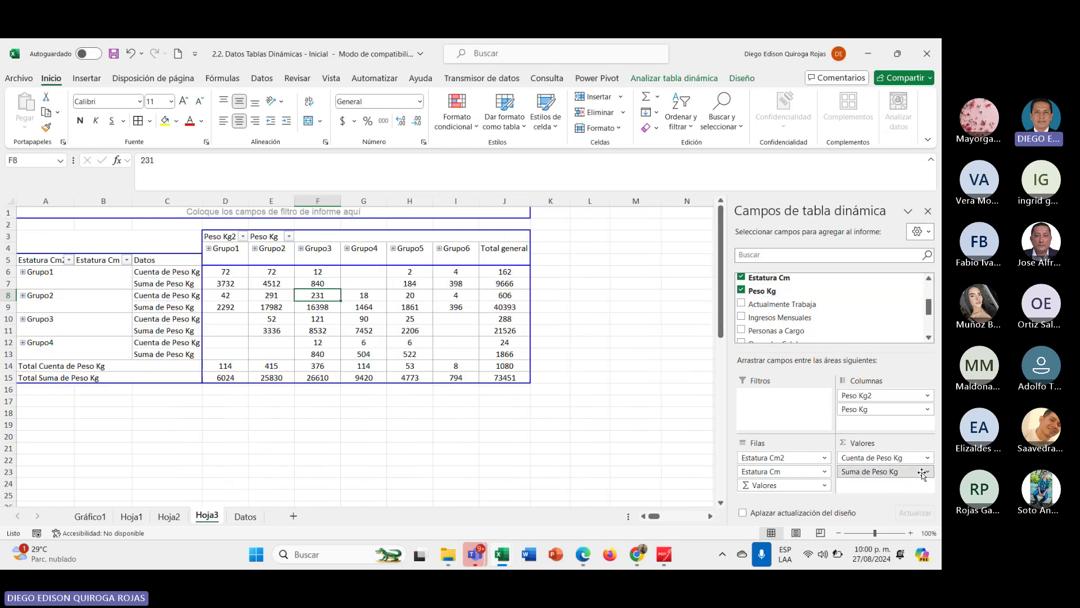
left_click(924, 473)
left_click(845, 457)
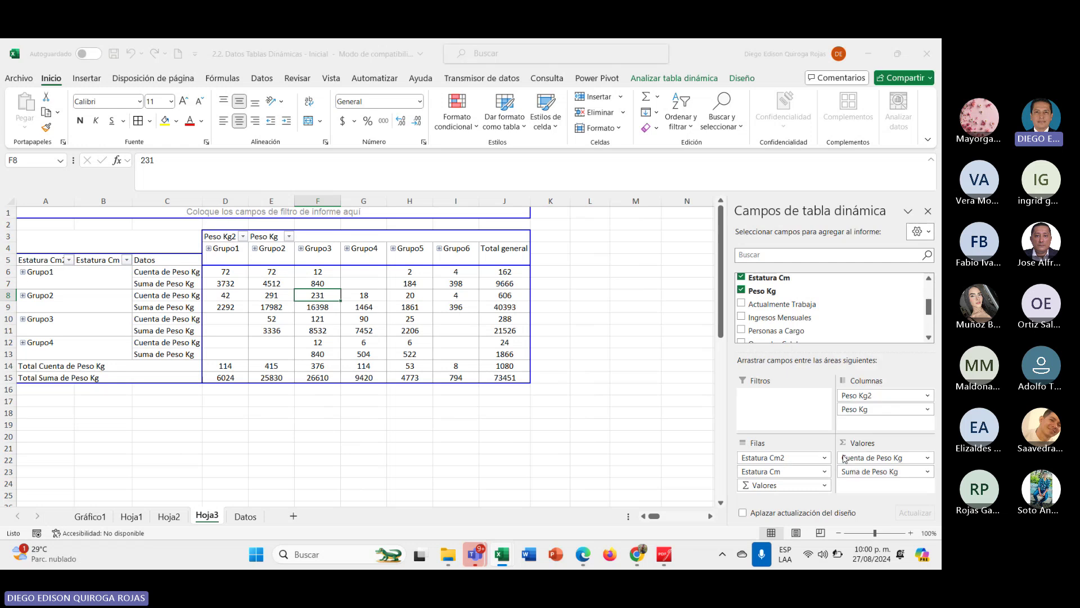
left_click(622, 266)
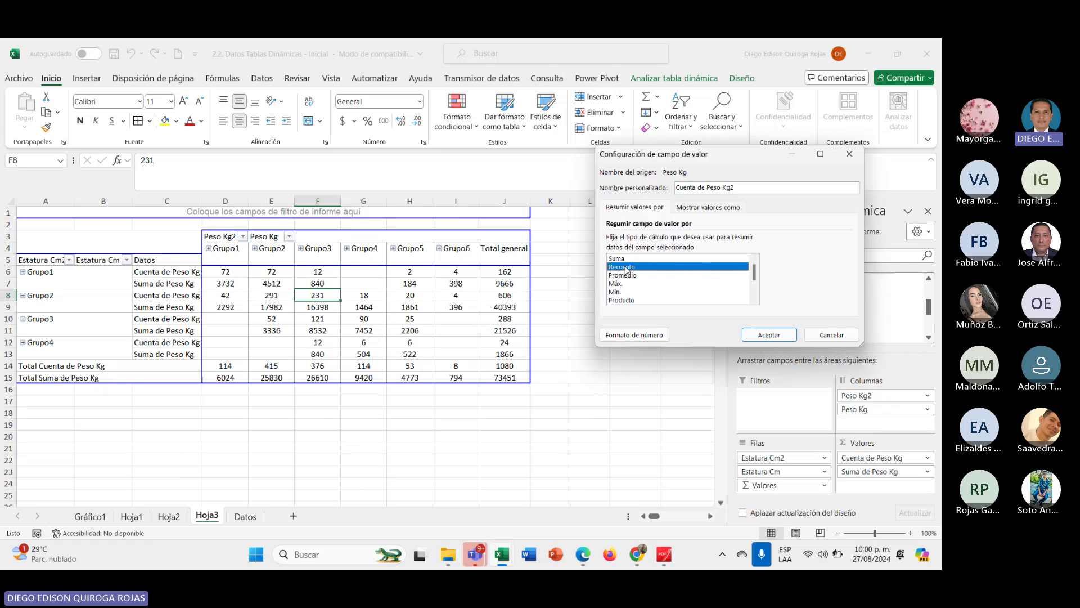
left_click(775, 334)
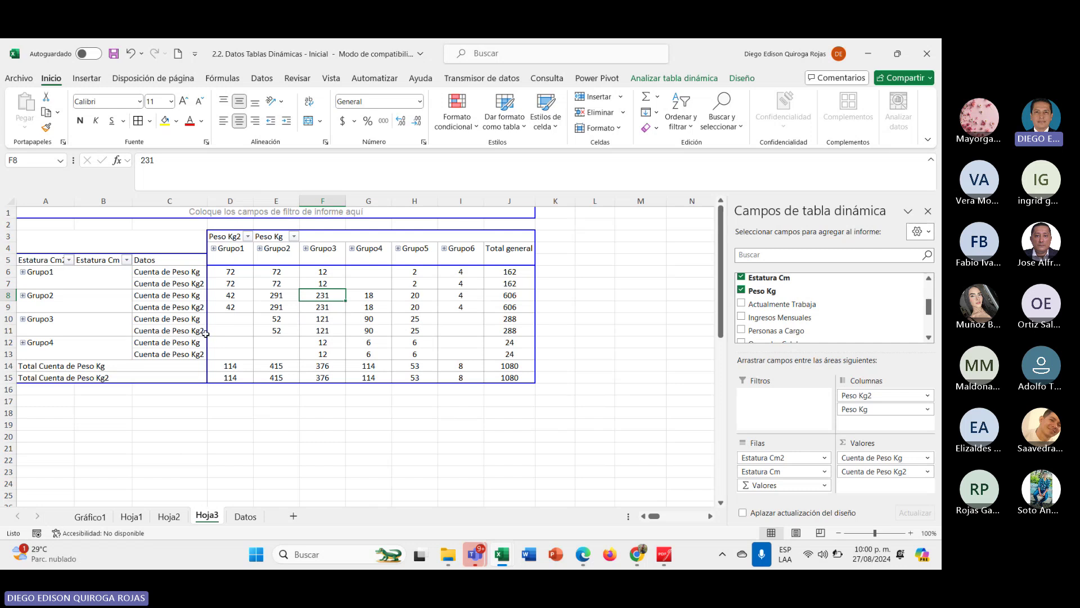
Show the second Peso Kg count as a percentage of the grand total (% del total general).
left_click(240, 283)
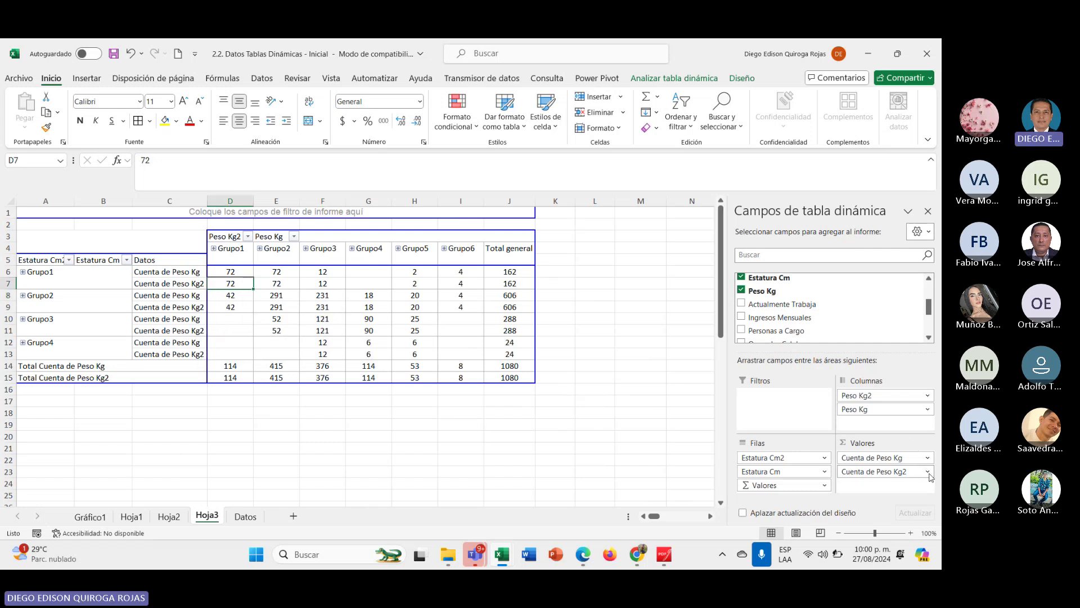
left_click(859, 457)
left_click(860, 457)
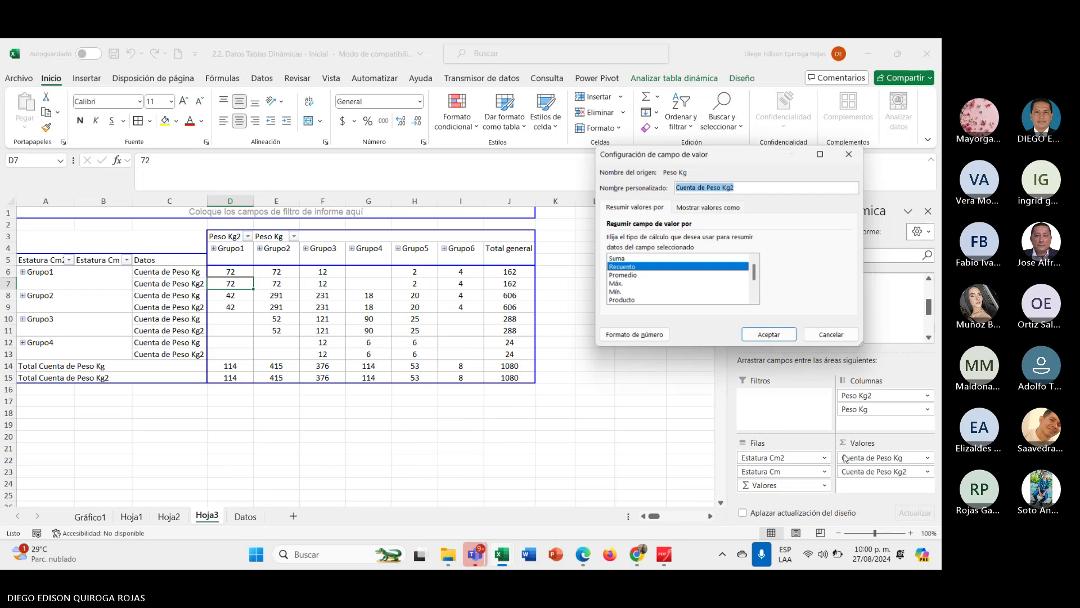
left_click(709, 207)
left_click(635, 239)
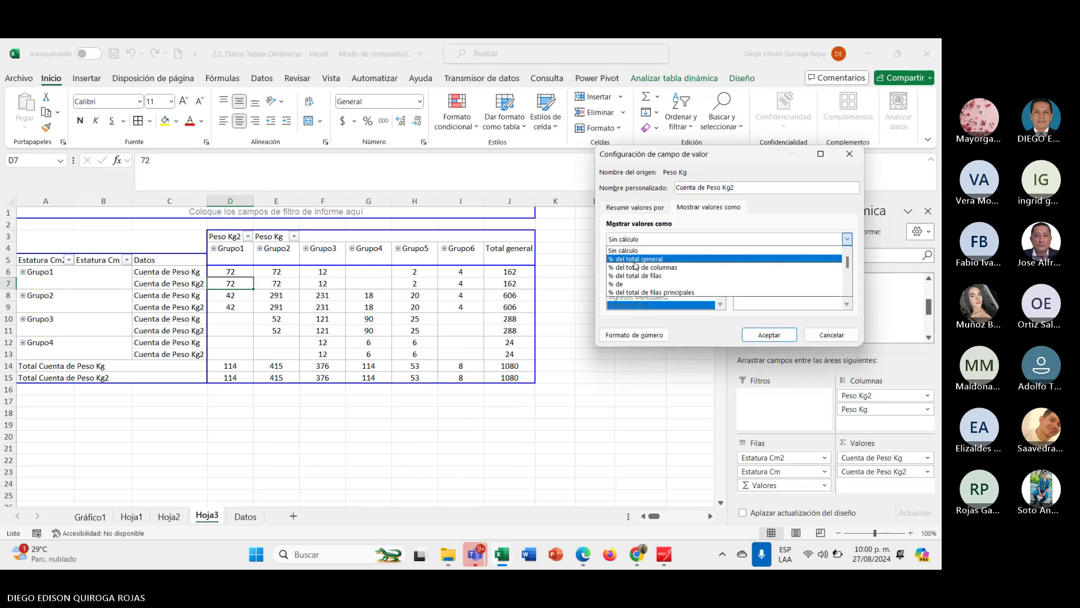
left_click(635, 261)
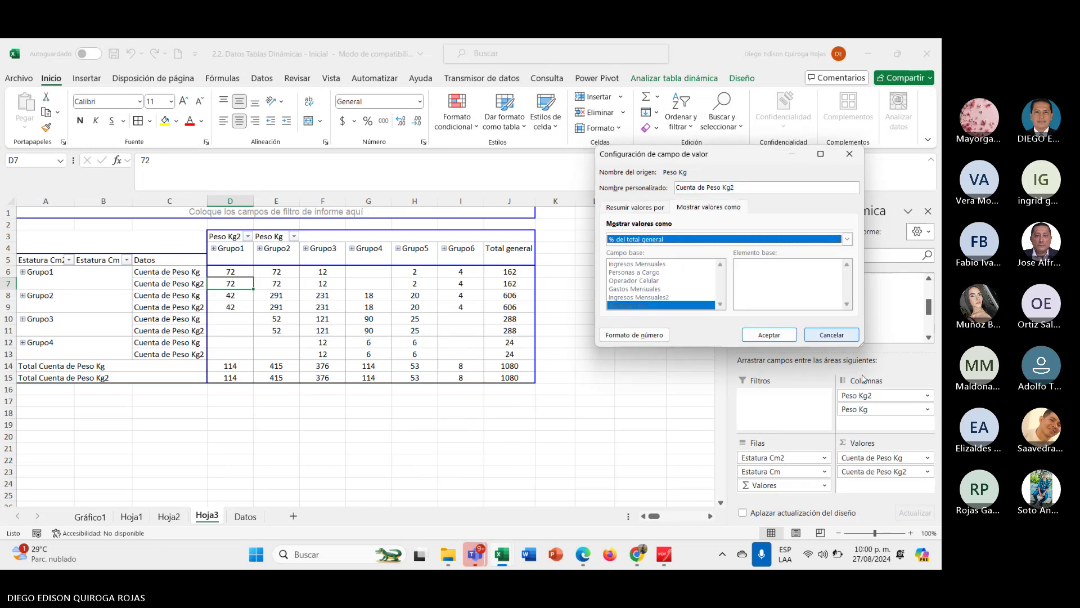
left_click(770, 335)
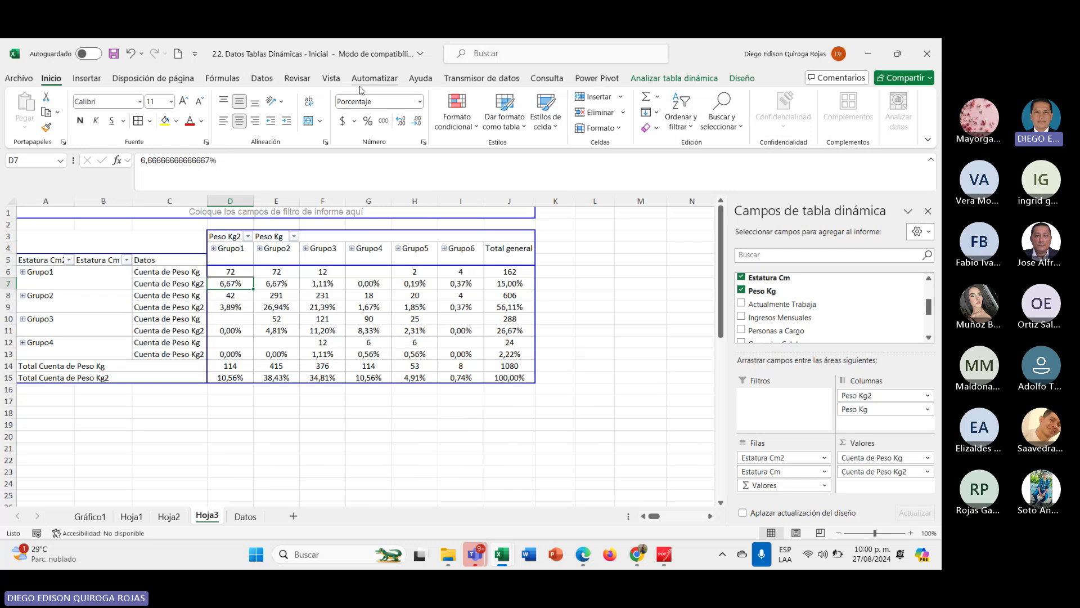
Set up a combined chart (Combinado) from the pivot table, with the Grupo4 series as clustered columns (Columnas agrupadas).
left_click(86, 80)
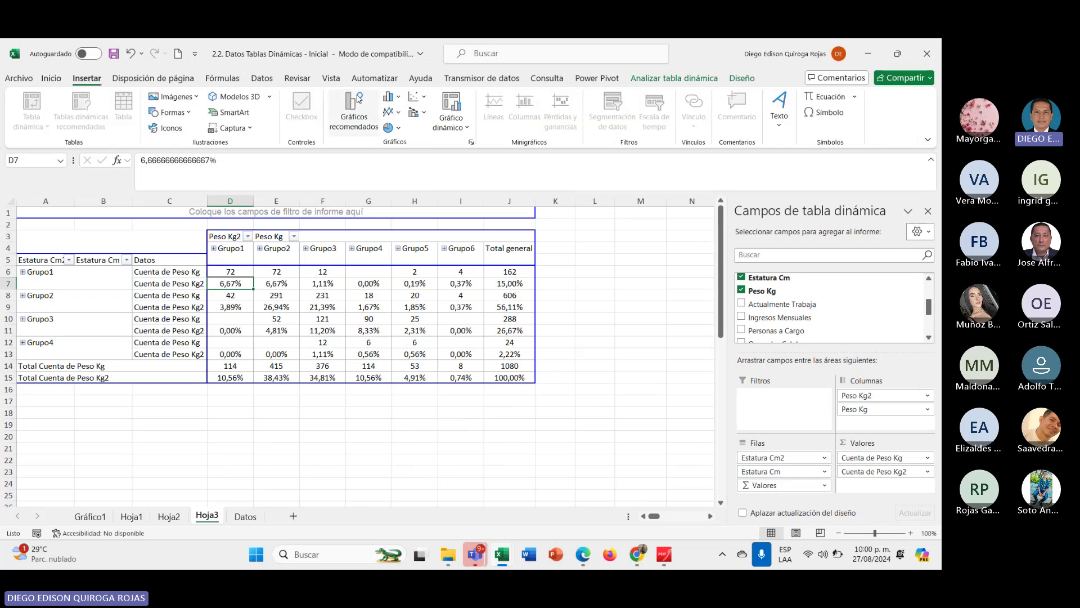
left_click(356, 112)
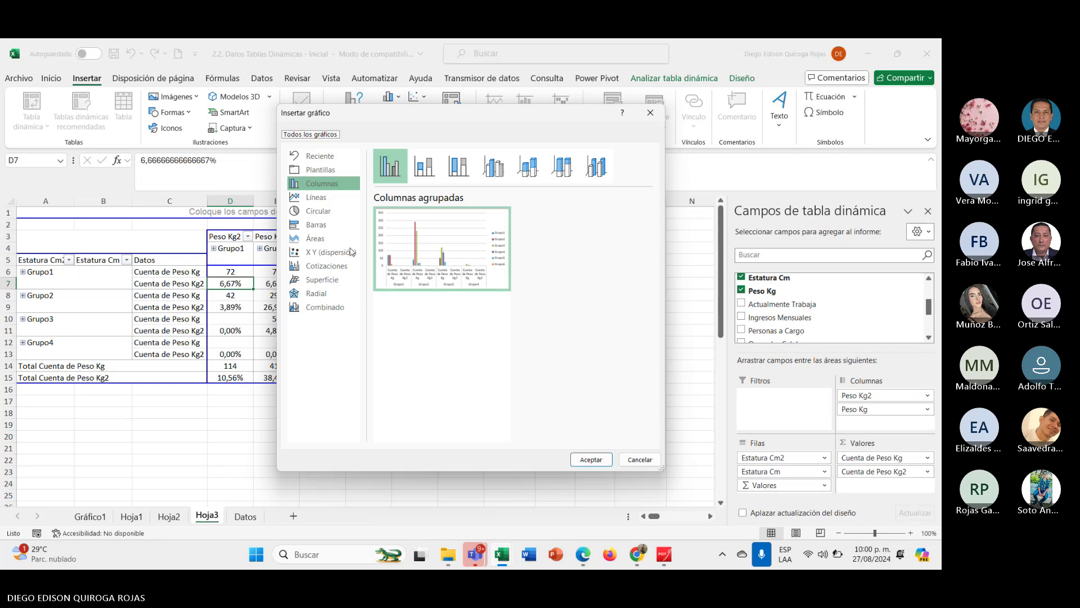
left_click(325, 307)
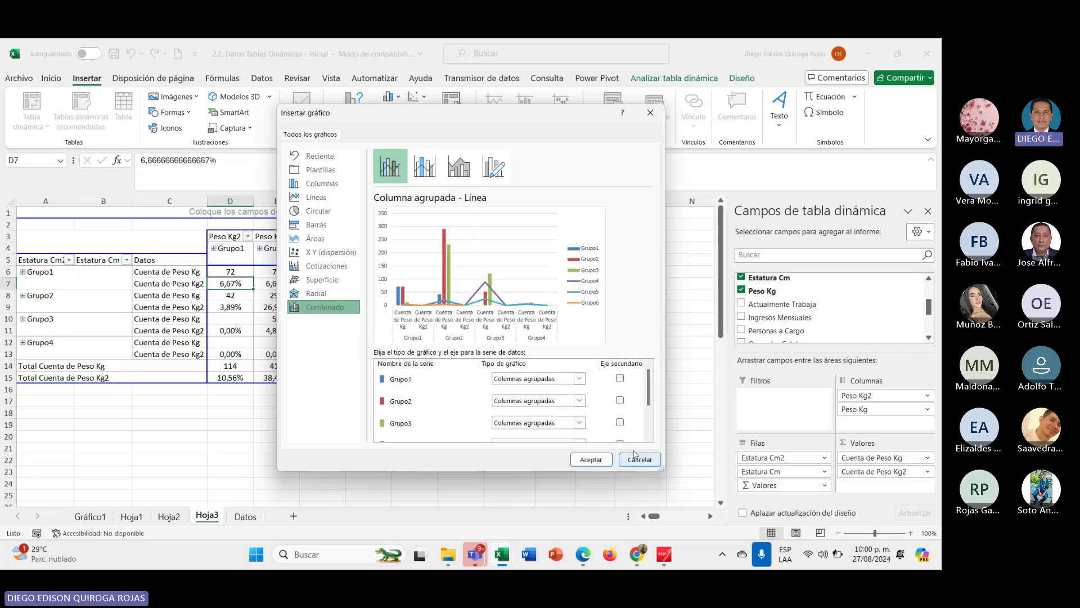
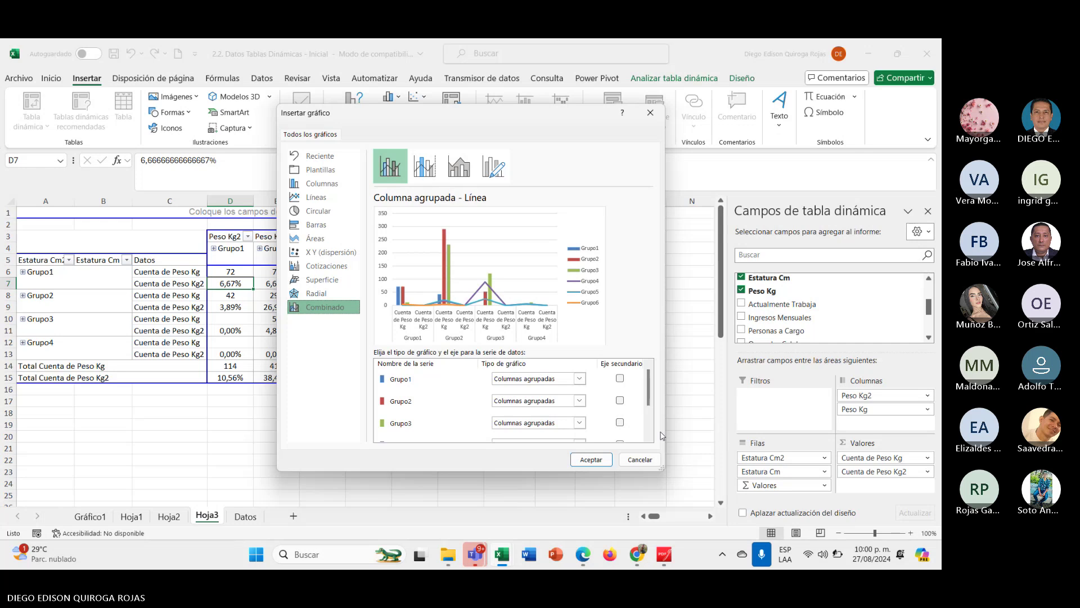
mouse_move(649, 397)
left_mouse_down()
mouse_move(649, 426)
mouse_move(648, 376)
left_mouse_up()
scroll(587, 385, "down", 3)
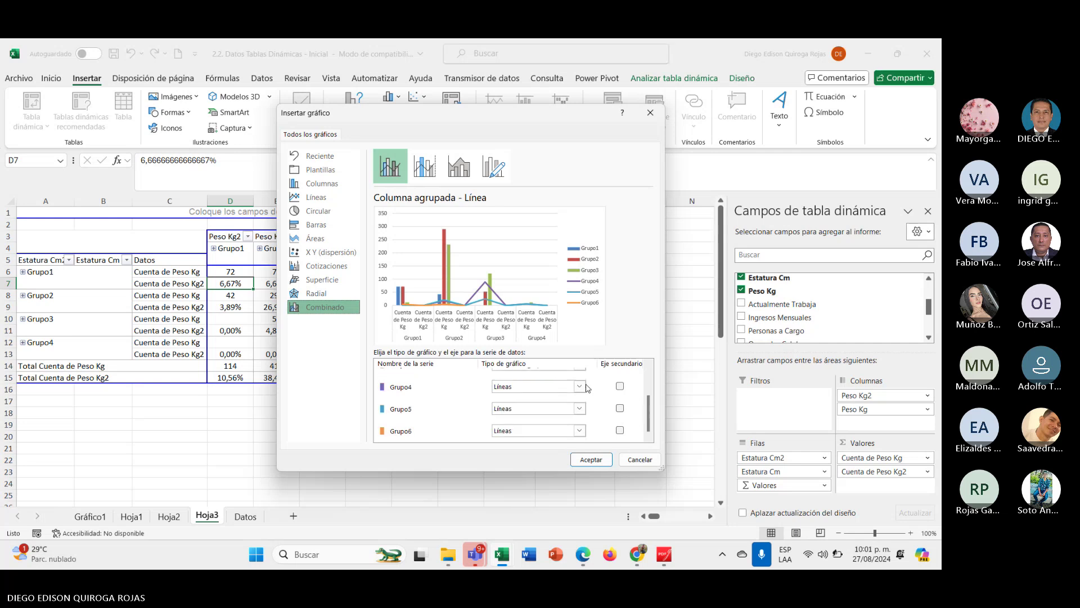
left_click(579, 387)
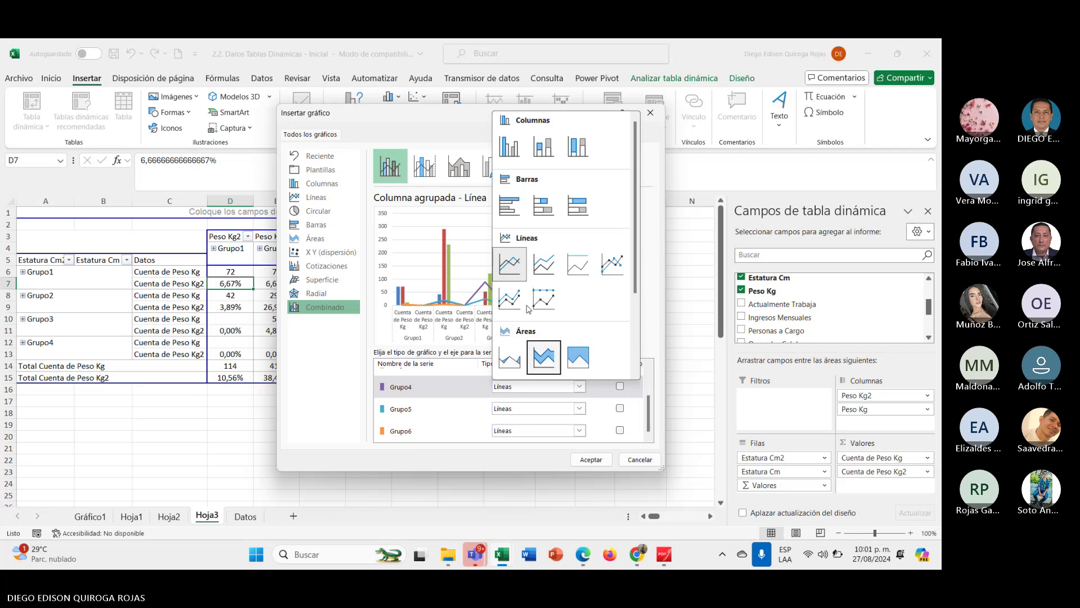
left_click(510, 148)
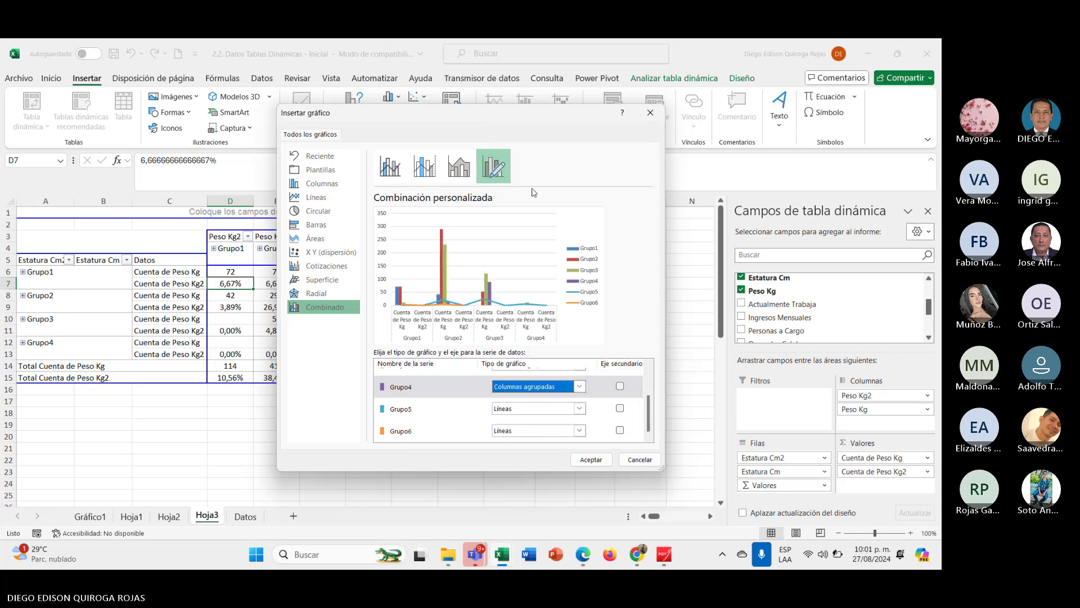
Set the Grupo5 and Grupo6 series to clustered columns (Columnas agrupadas) and insert the chart.
left_click(580, 409)
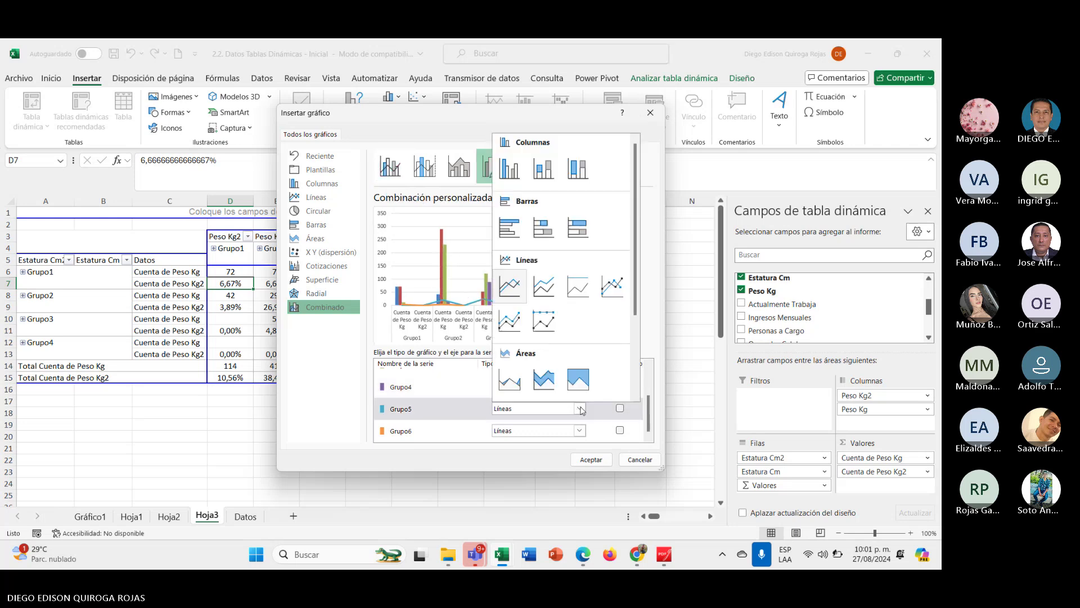
left_click(508, 167)
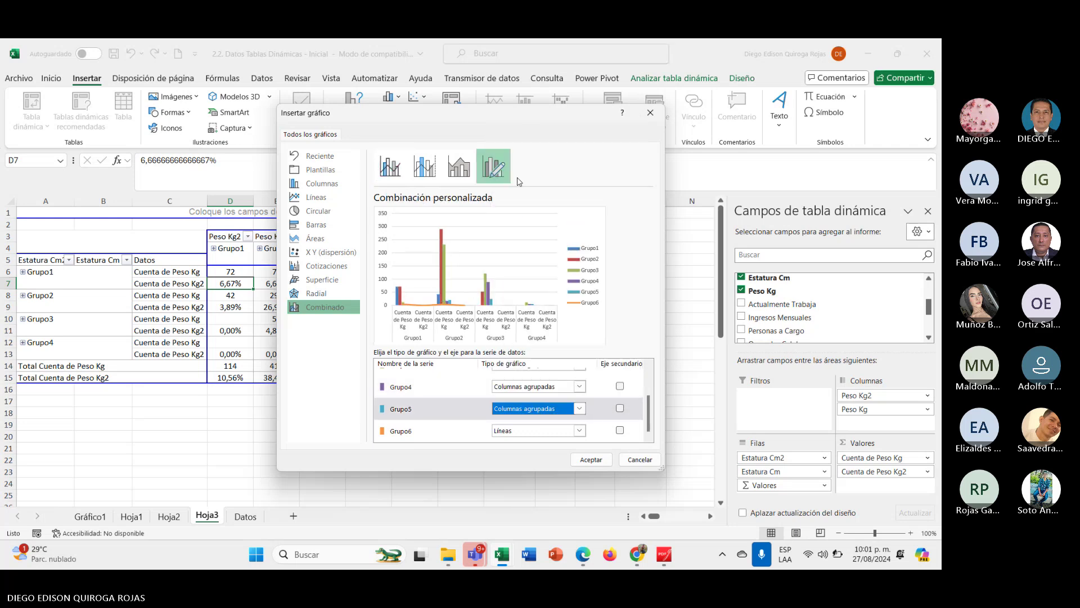
left_click(585, 431)
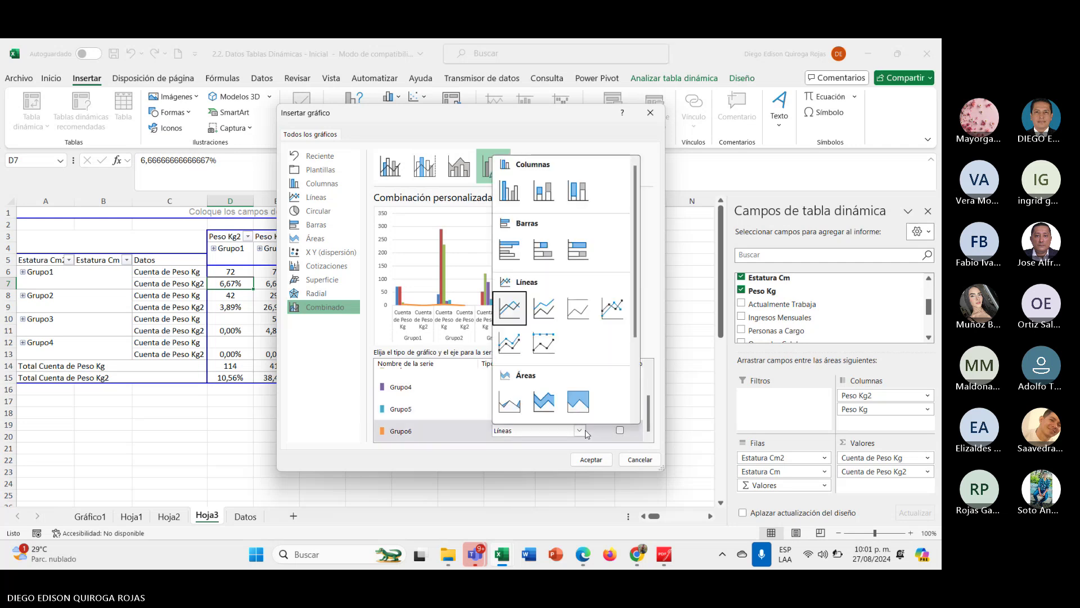
left_click(509, 189)
scroll(456, 397, "up", 3)
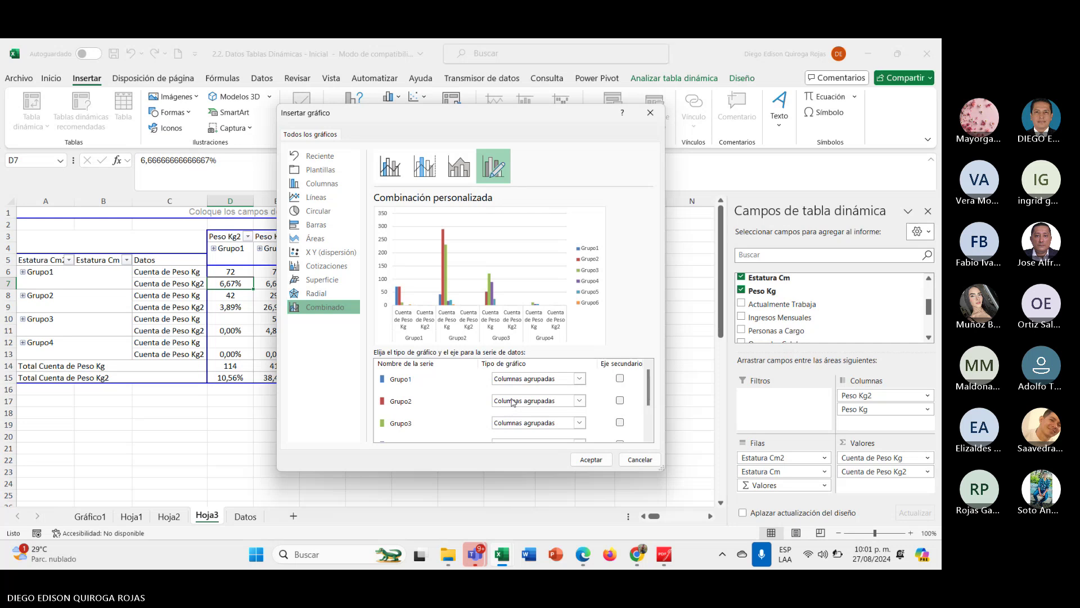
left_click(598, 460)
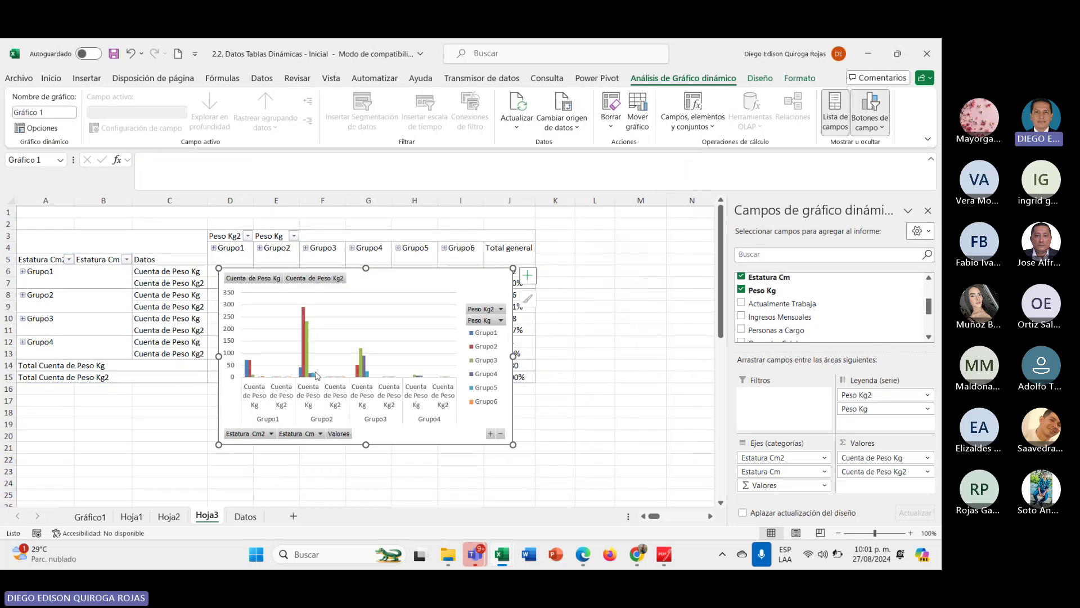
Swap the chart's rows and columns in its data source so the weight groups form the horizontal axis.
right_click(422, 281)
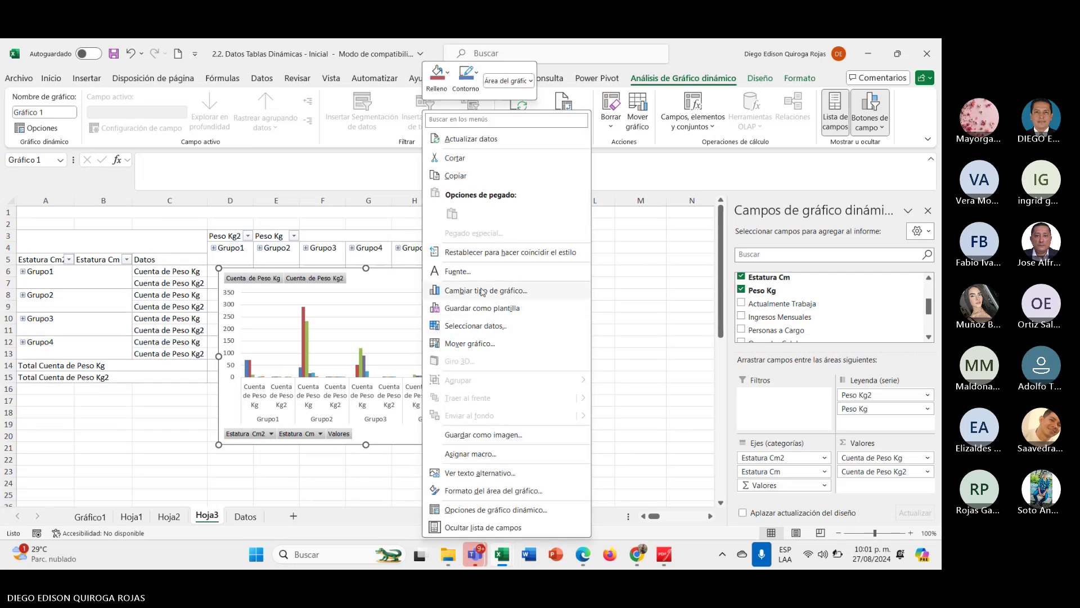
left_click(476, 327)
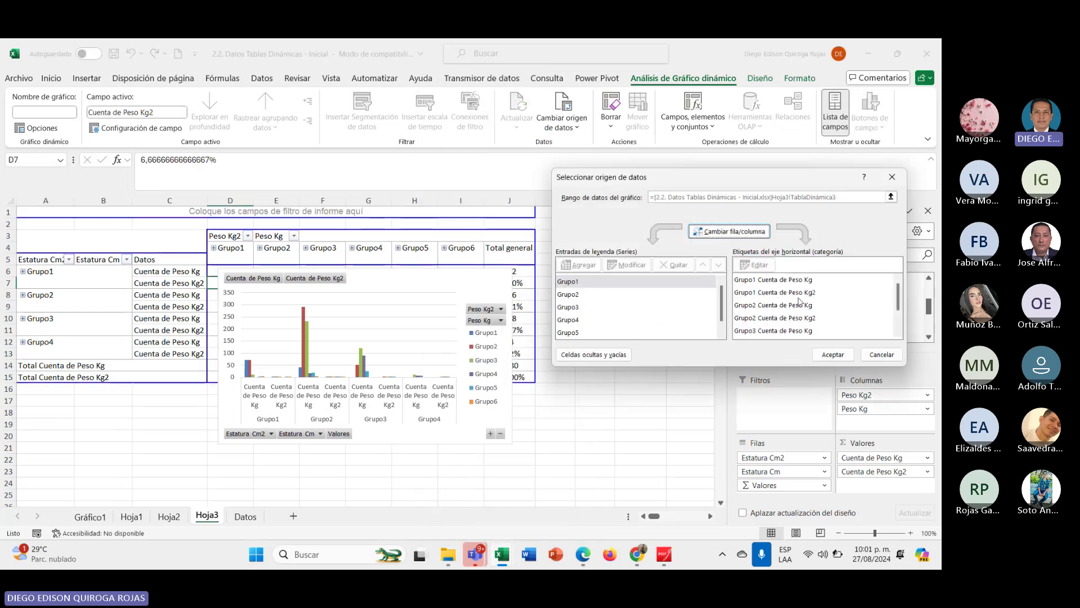
scroll(793, 312, "down", 1)
scroll(786, 326, "up", 1)
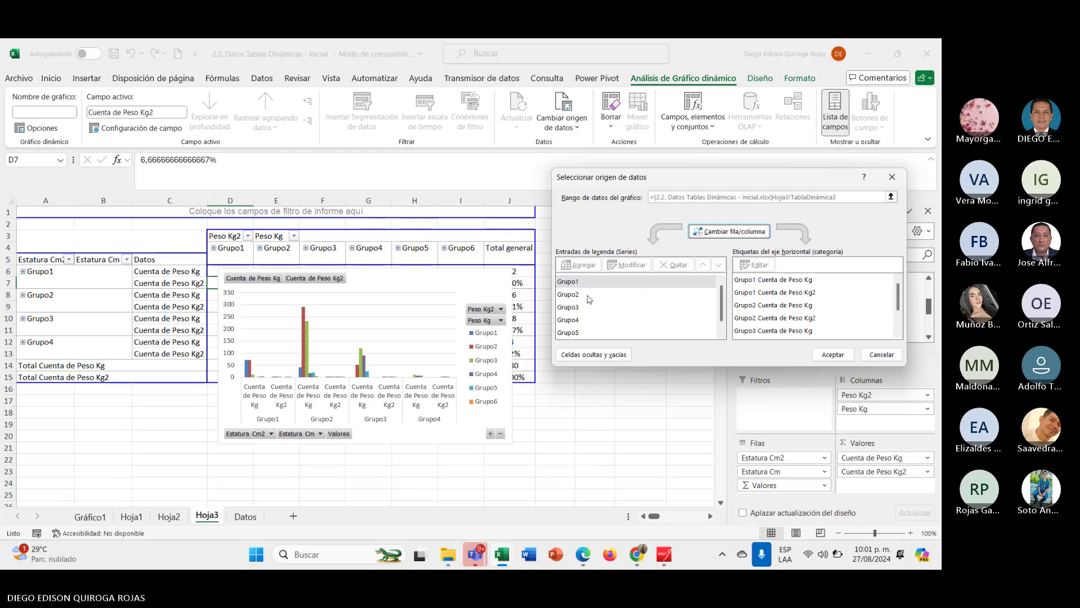
scroll(592, 302, "down", 1)
scroll(605, 311, "up", 1)
left_click(726, 233)
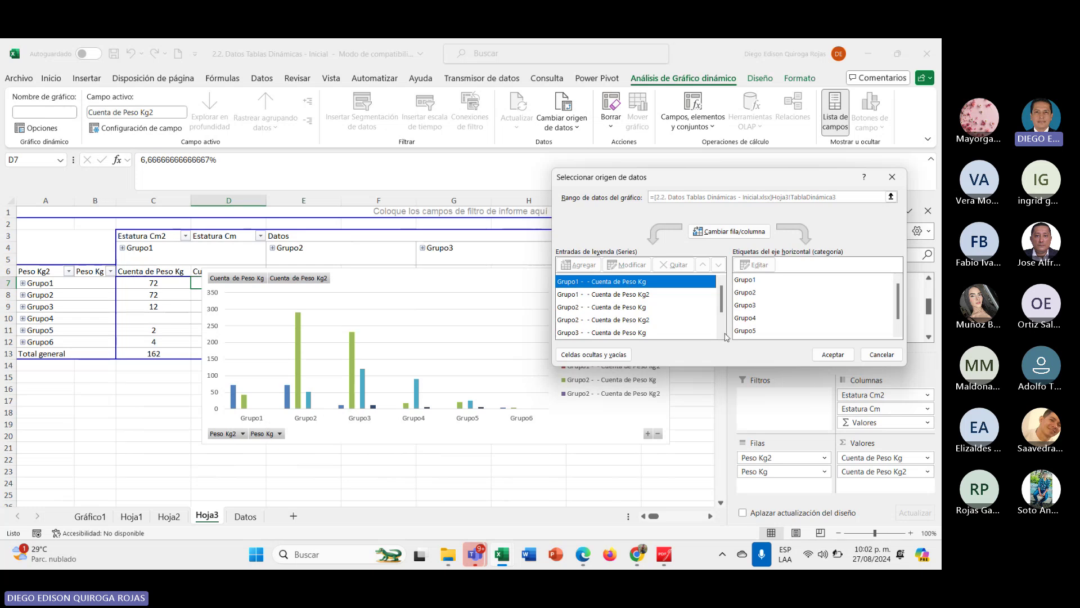
left_click(833, 356)
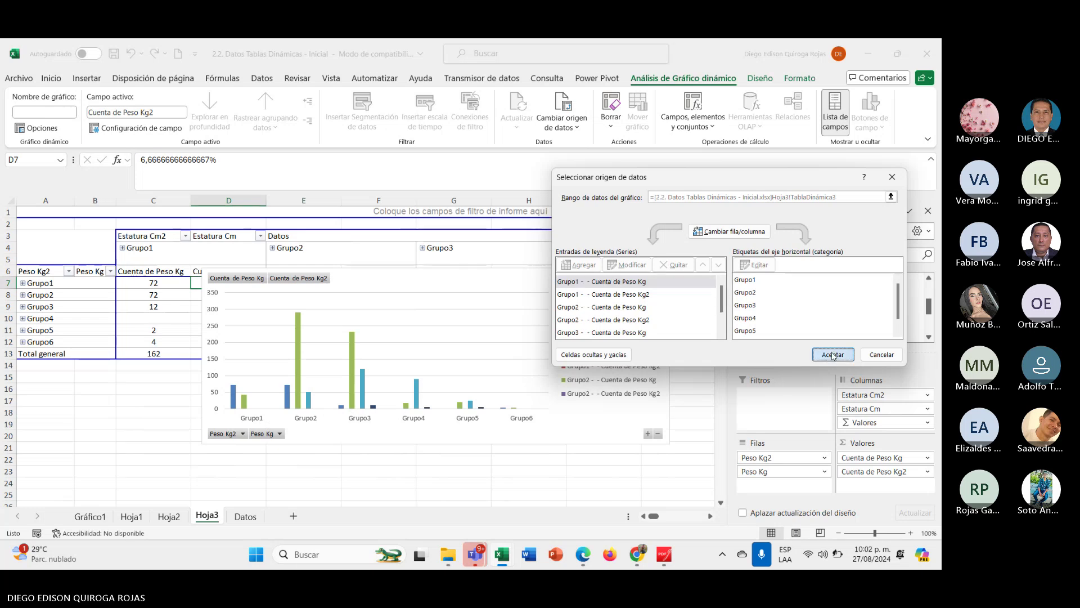
Change the chart type to combined, with the Grupo1 Cuenta de Peso Kg2 series as a line with markers on the secondary axis.
right_click(570, 293)
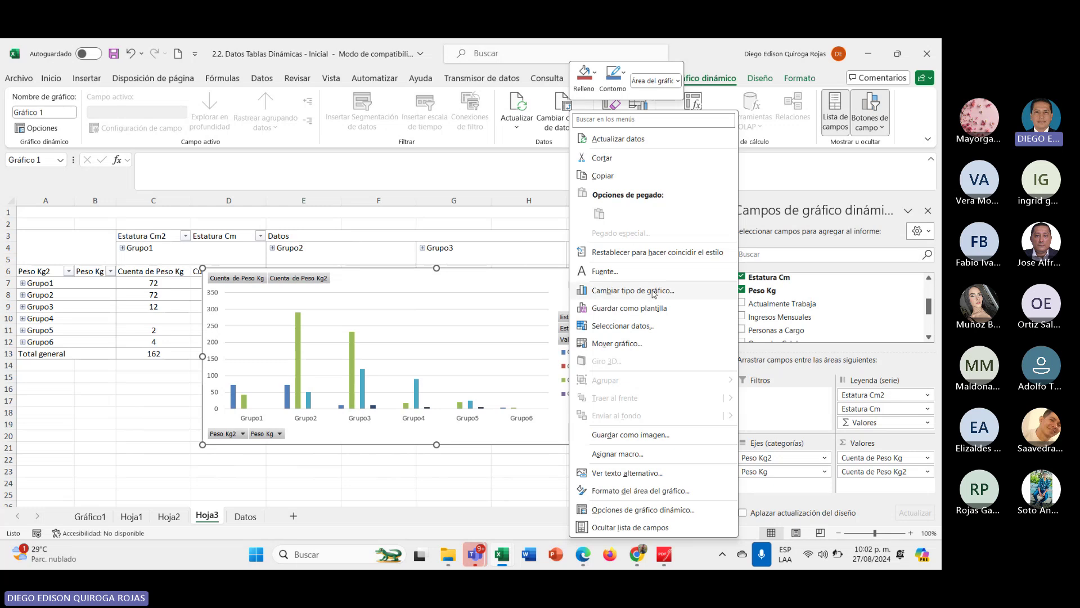
left_click(619, 290)
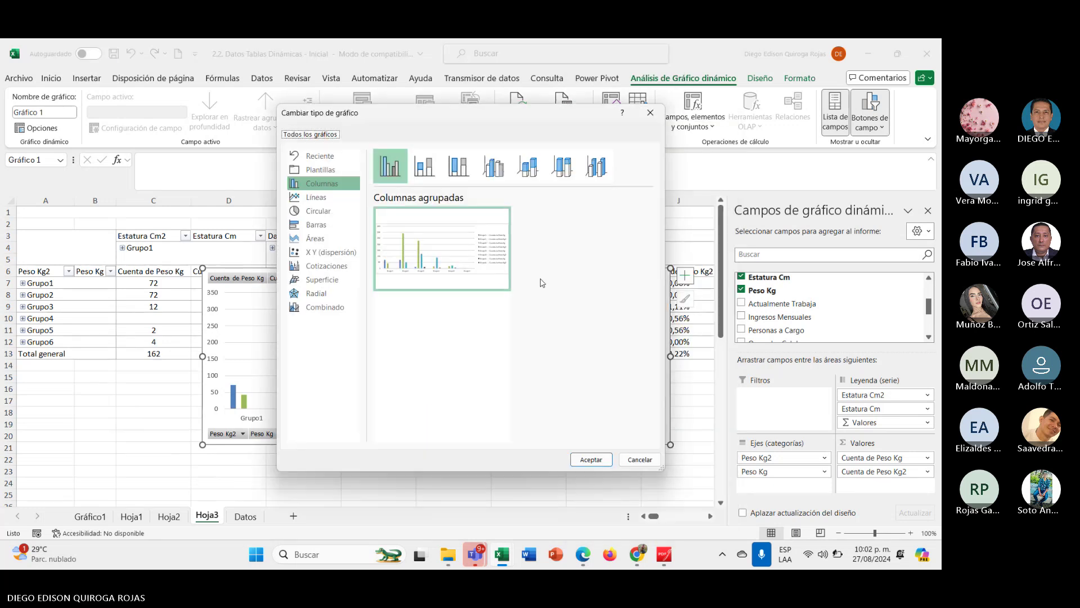
left_click(318, 307)
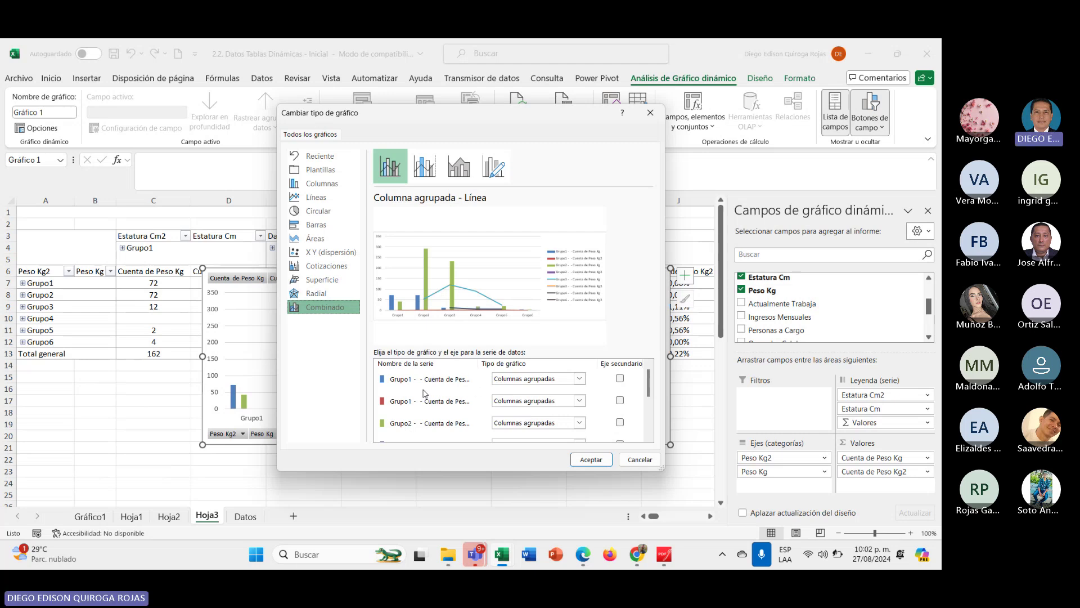
left_click(580, 400)
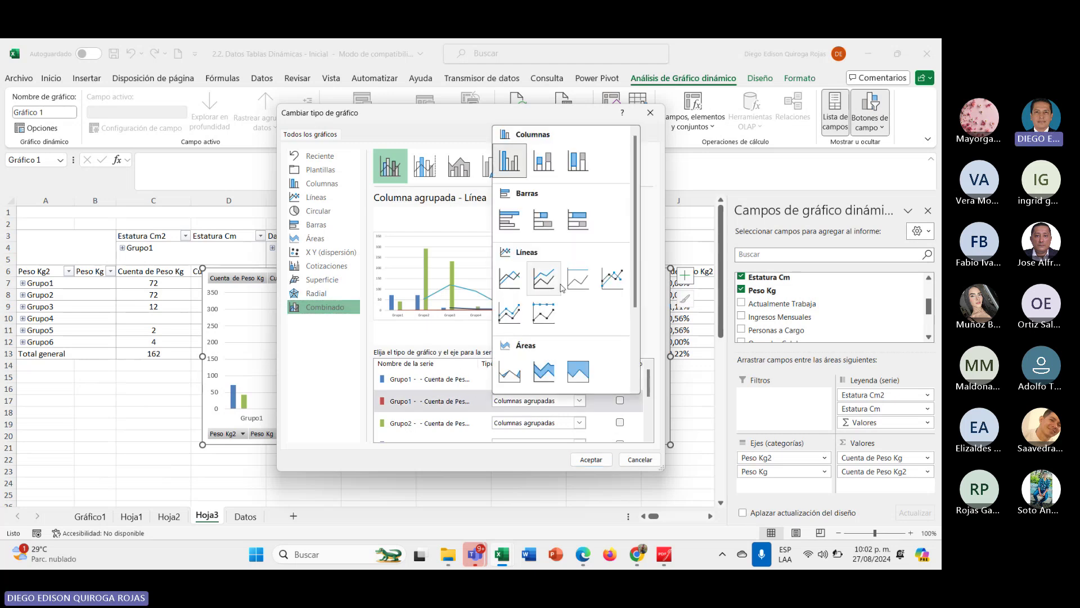
left_click(612, 278)
left_click(620, 401)
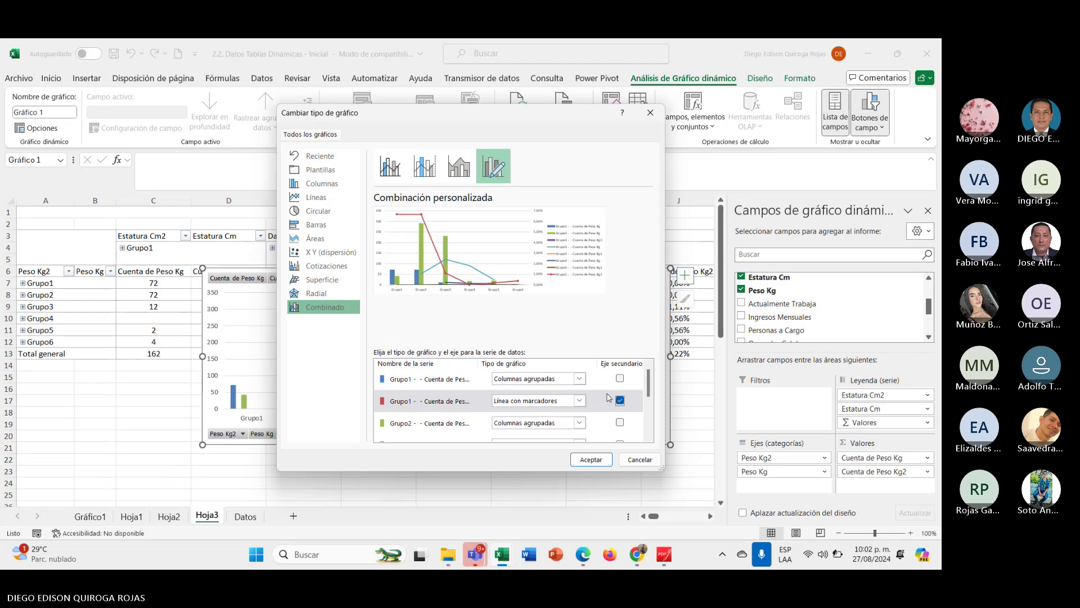
Set the Grupo2 Cuenta de Peso Kg2 series to a line with markers on the secondary axis.
scroll(593, 426, "down", 1)
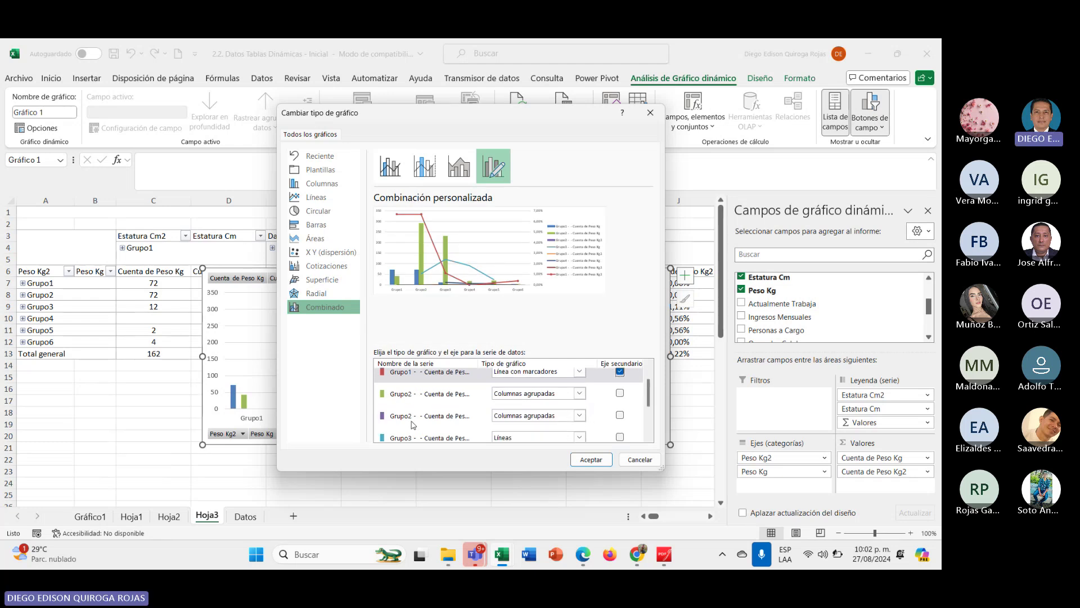
left_click(579, 415)
left_click(614, 293)
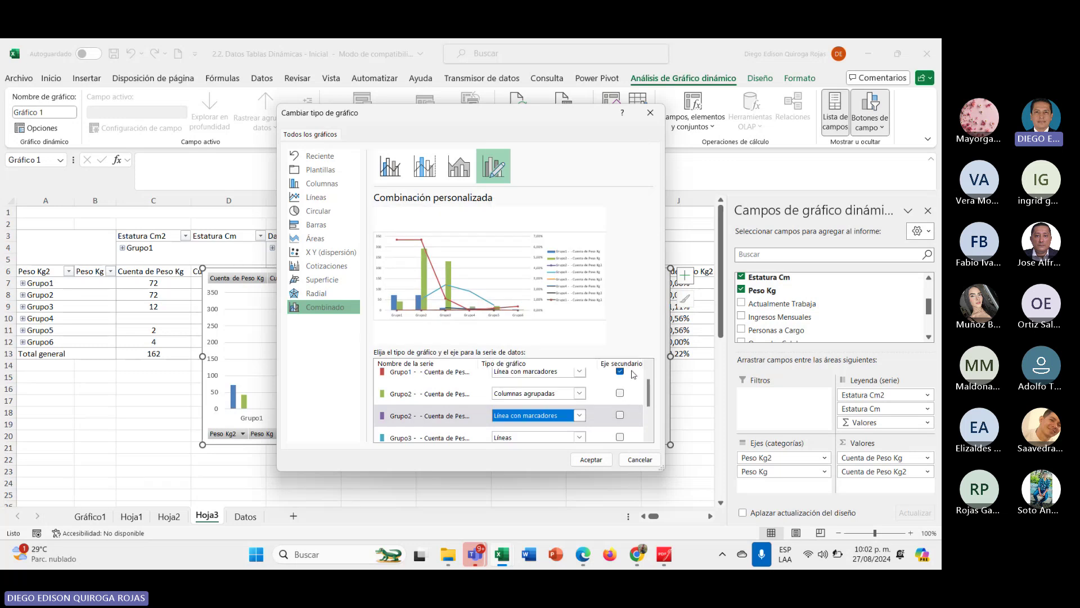
left_click(620, 415)
Set the Grupo3 Cuenta de Peso Kg2 series to a line with markers on the secondary axis.
scroll(447, 421, "down", 1)
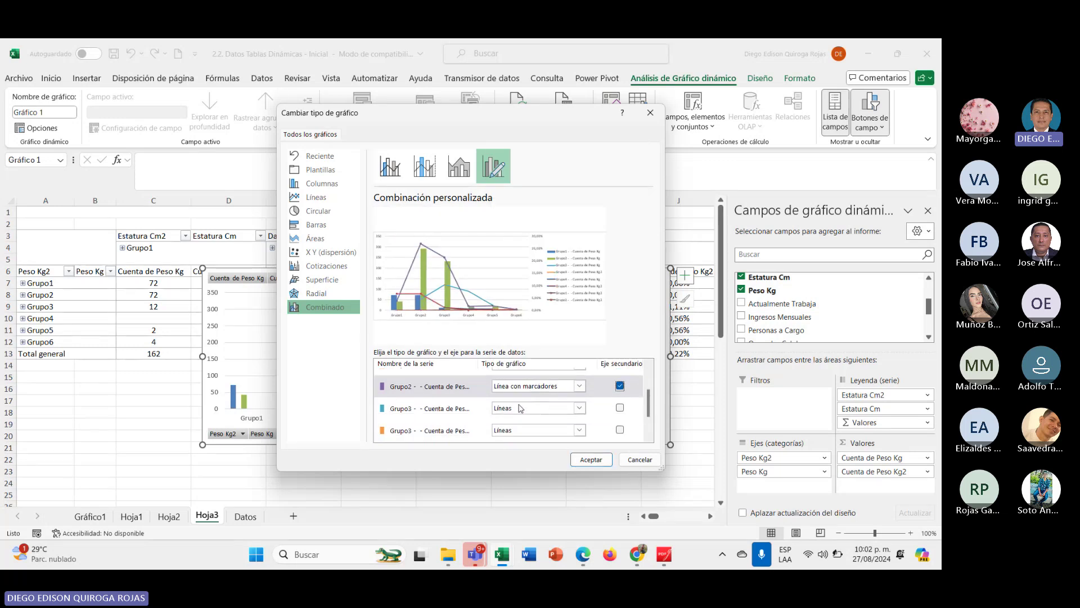
scroll(433, 428, "down", 1)
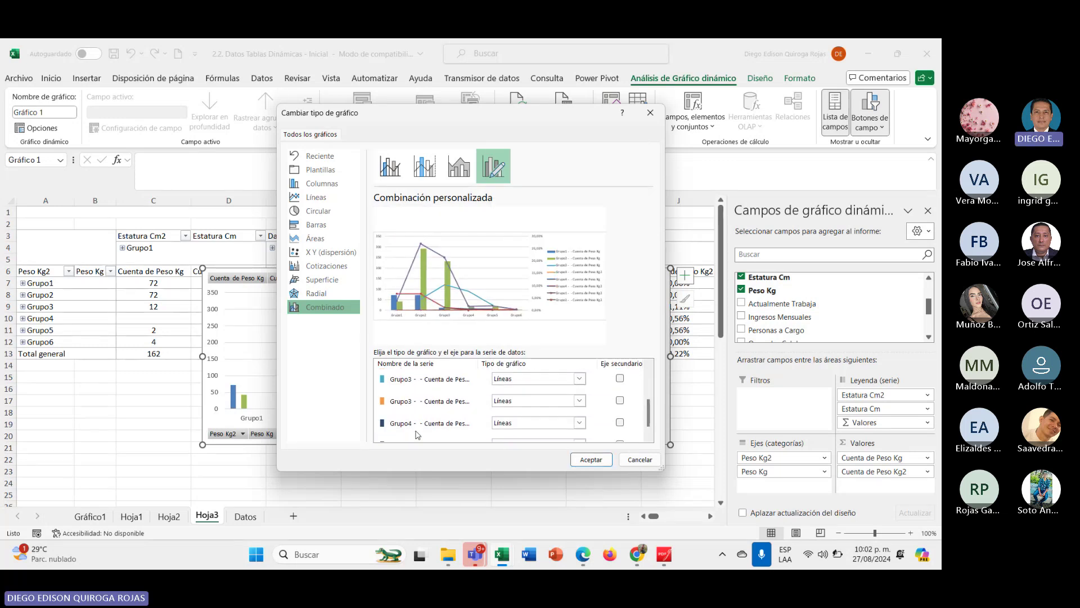
left_click(584, 403)
left_click(613, 278)
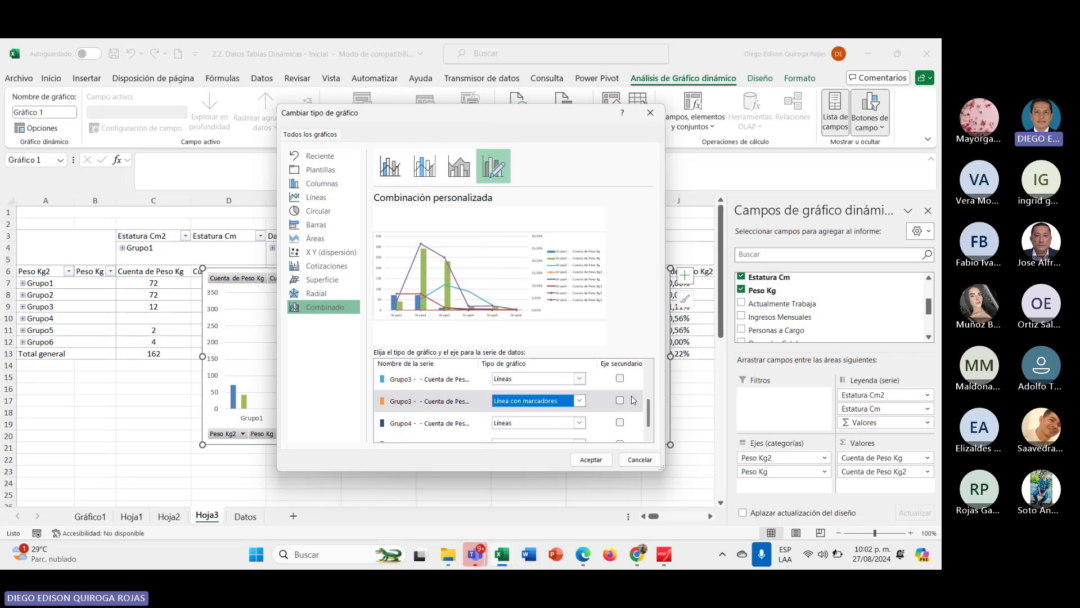
left_click(620, 401)
Set the Grupo4 Cuenta de Peso Kg2 series to a line with markers on the secondary axis and apply the combined chart type.
scroll(533, 387, "down", 1)
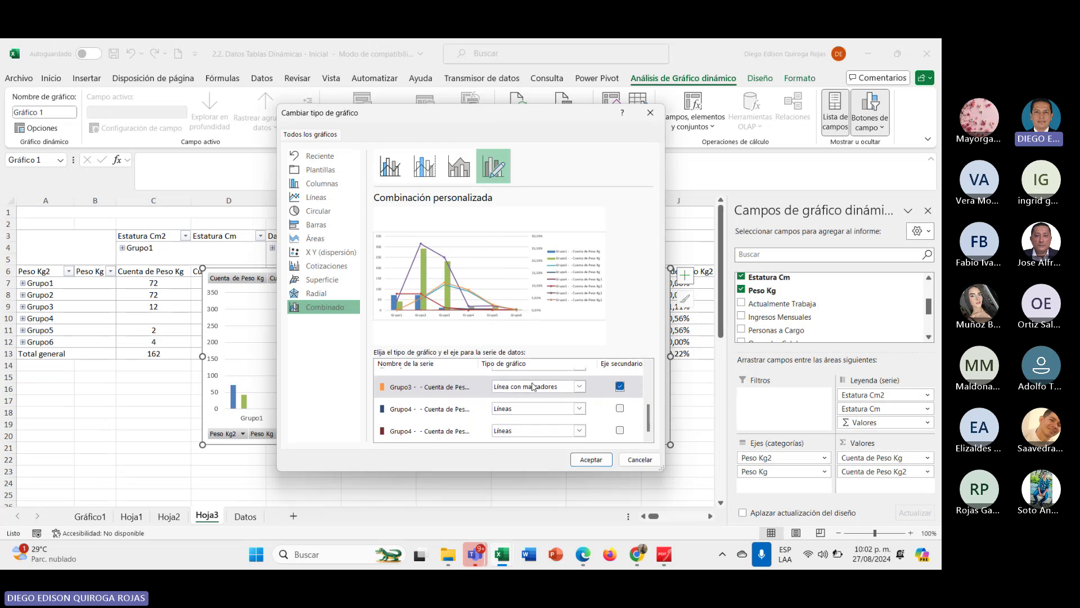
left_click(579, 431)
left_click(616, 309)
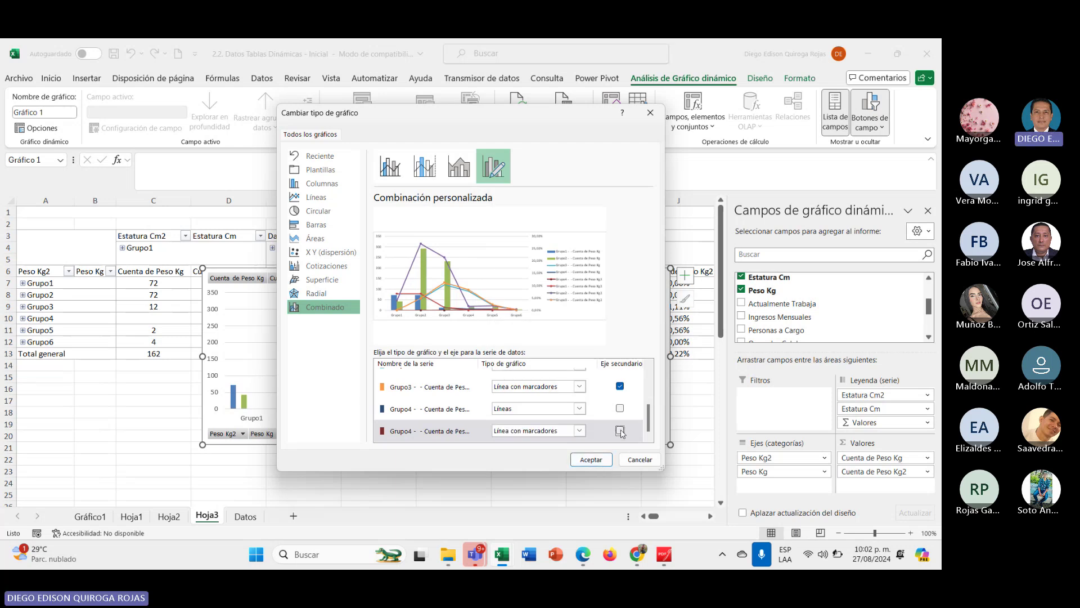
left_click(620, 431)
left_click(591, 460)
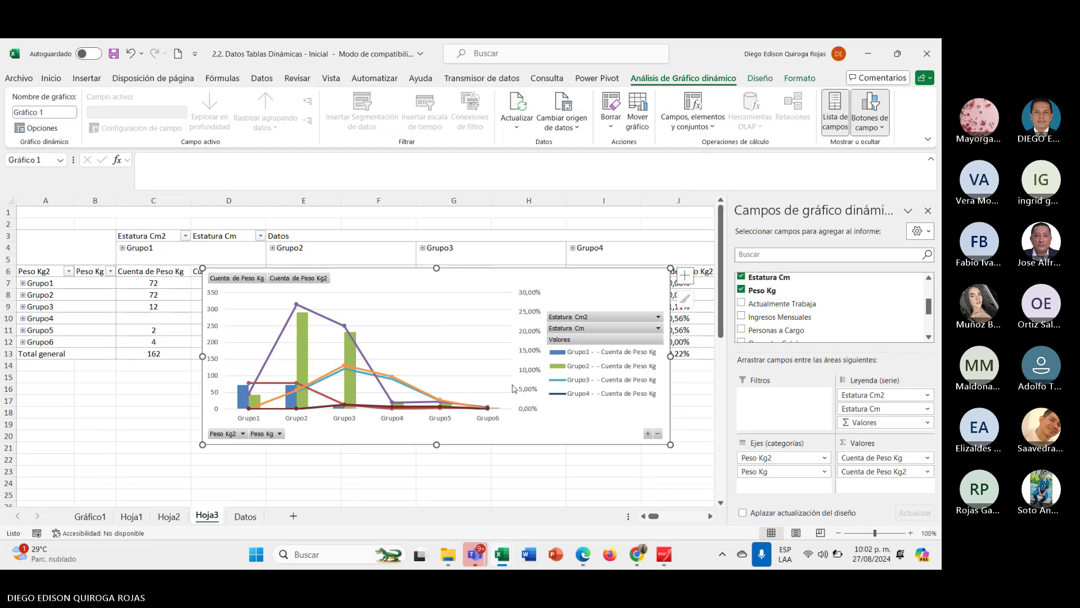
Move the combined pivot chart to its own new sheet (Hoja nueva).
right_click(547, 427)
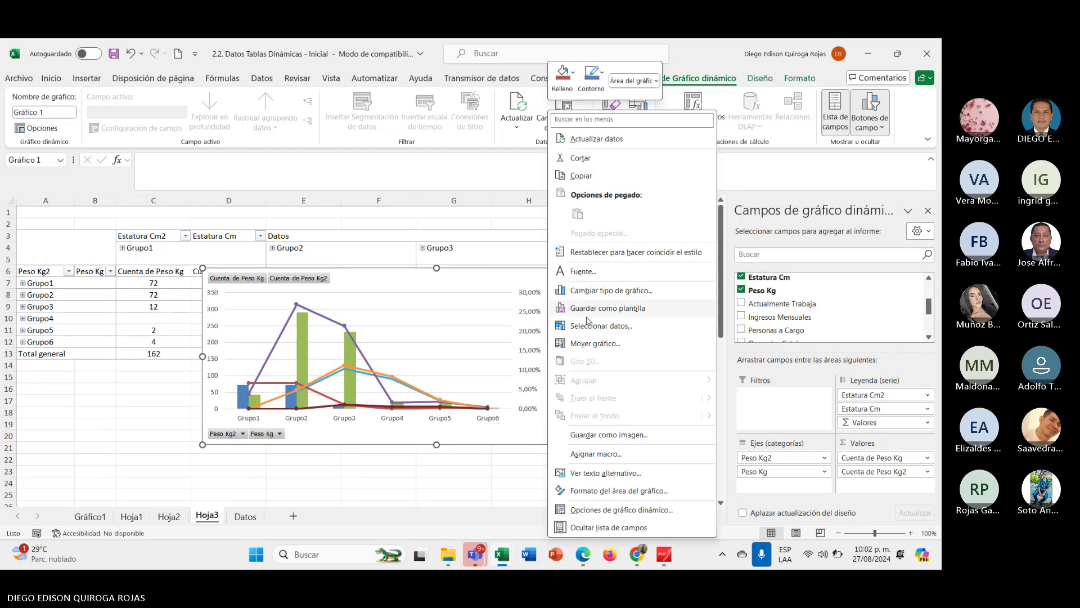
left_click(587, 342)
left_click(493, 321)
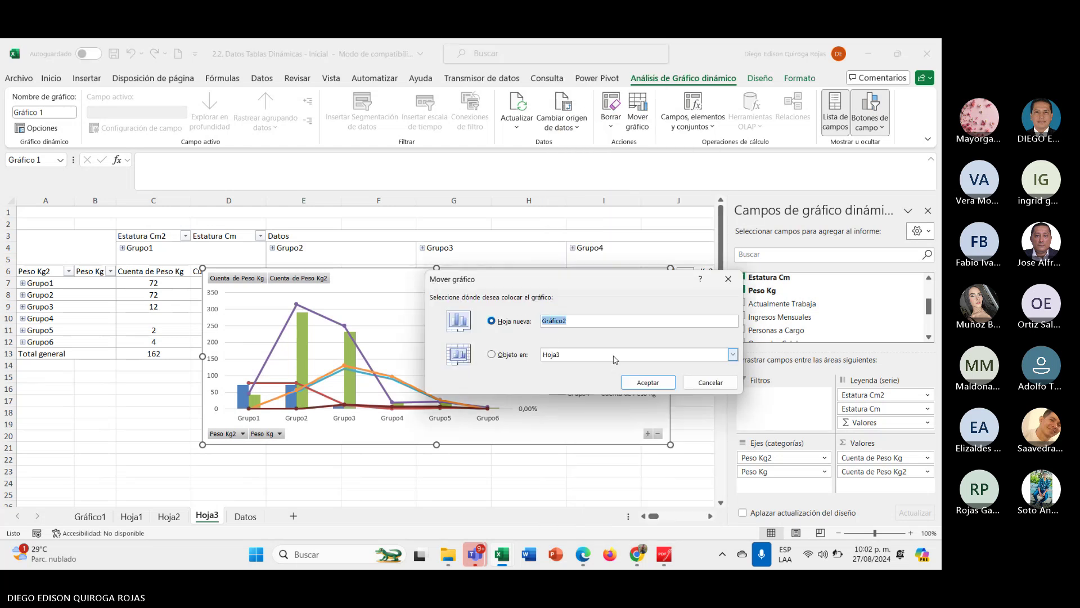
left_click(635, 384)
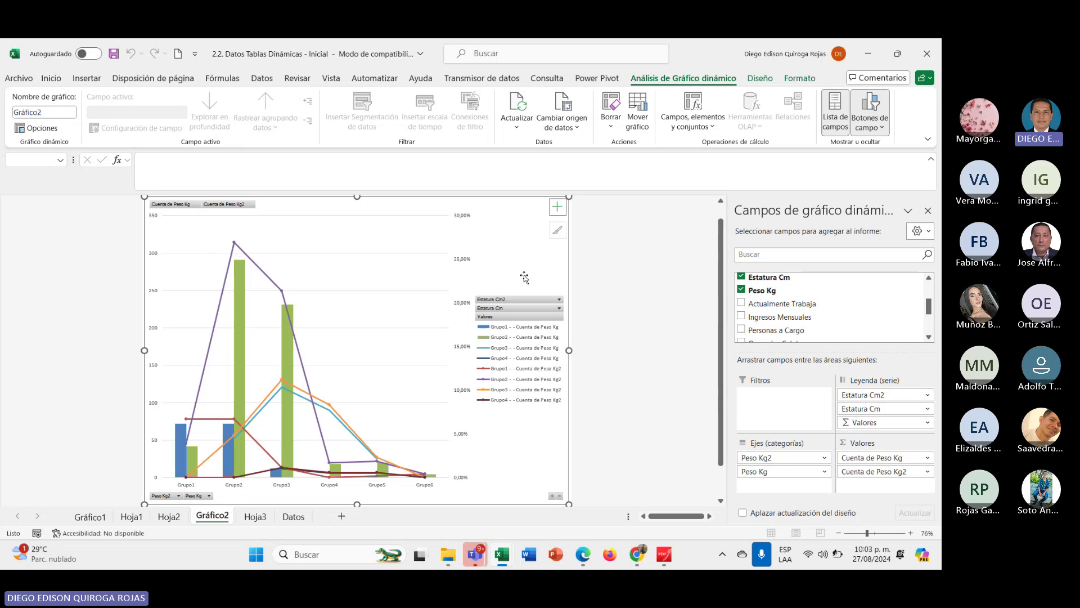
Place the chart's legend below the plot area (Inferior).
left_click(564, 208)
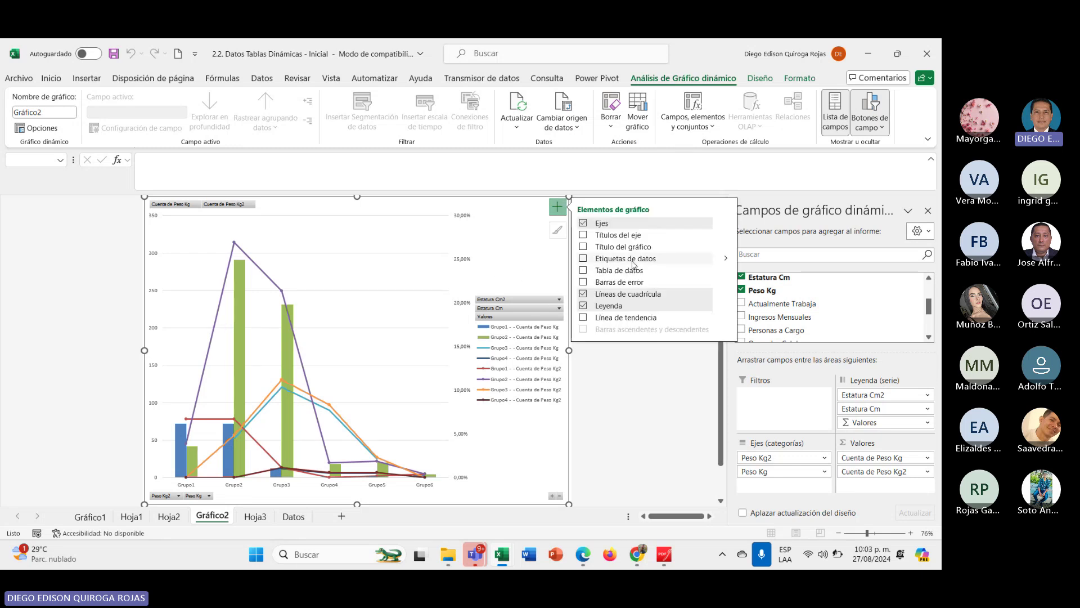
left_click(725, 307)
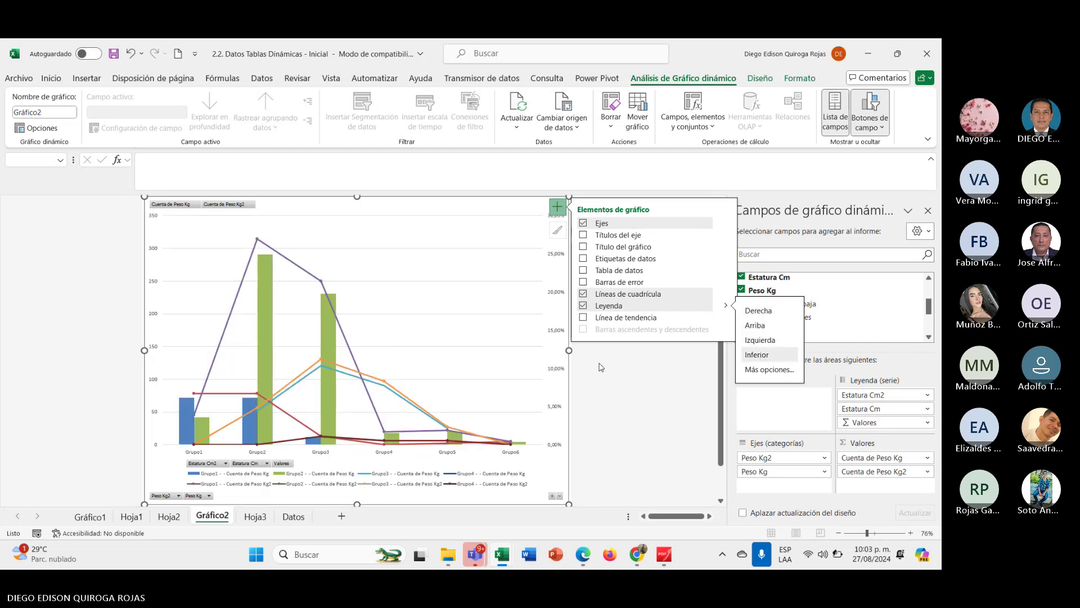
Deselect the combined chart on Gráfico2 and examine its legend and the Grupo1 Cuenta de Peso Kg columns.
left_click(601, 386)
left_click(142, 400)
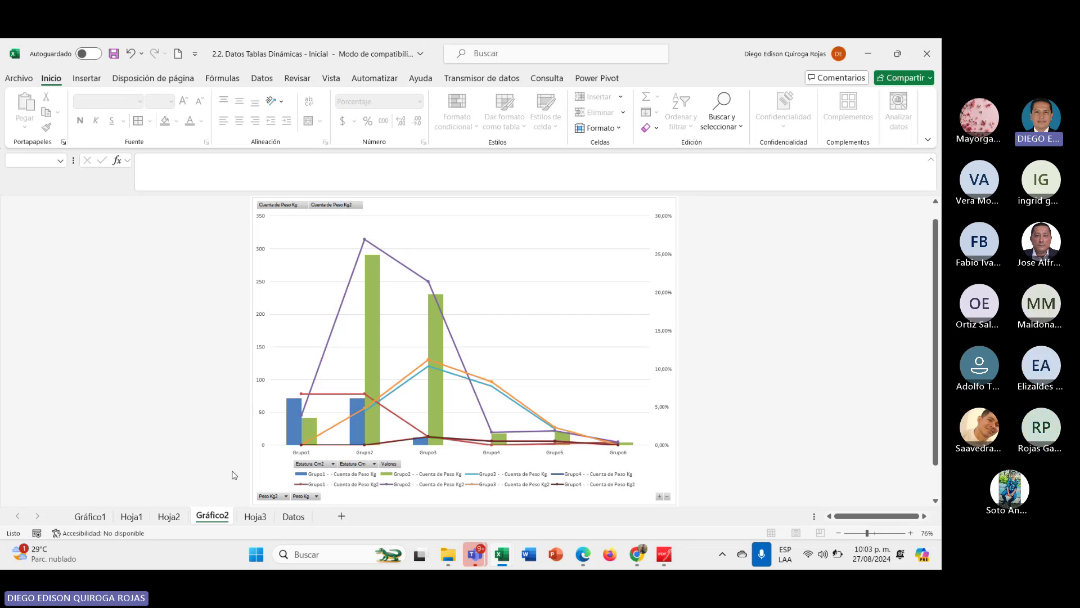
mouse_move(293, 419)
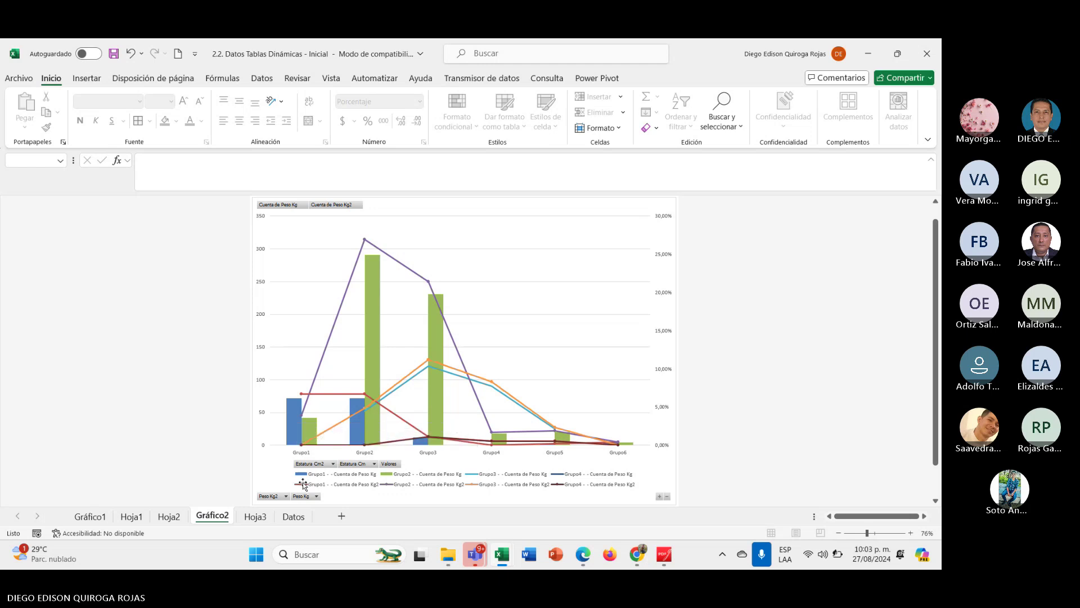
mouse_move(300, 453)
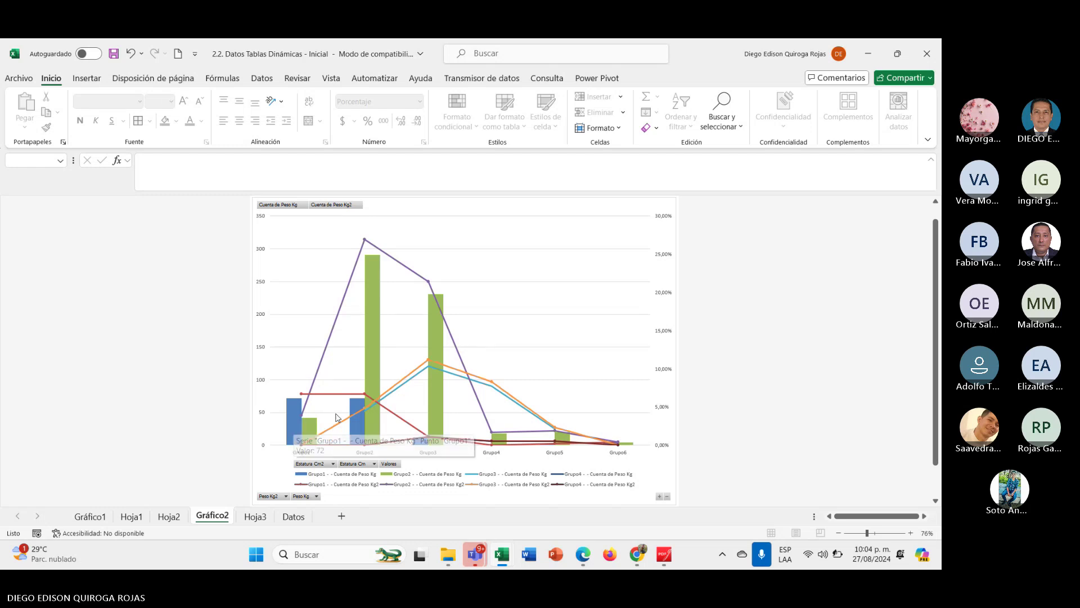
mouse_move(356, 426)
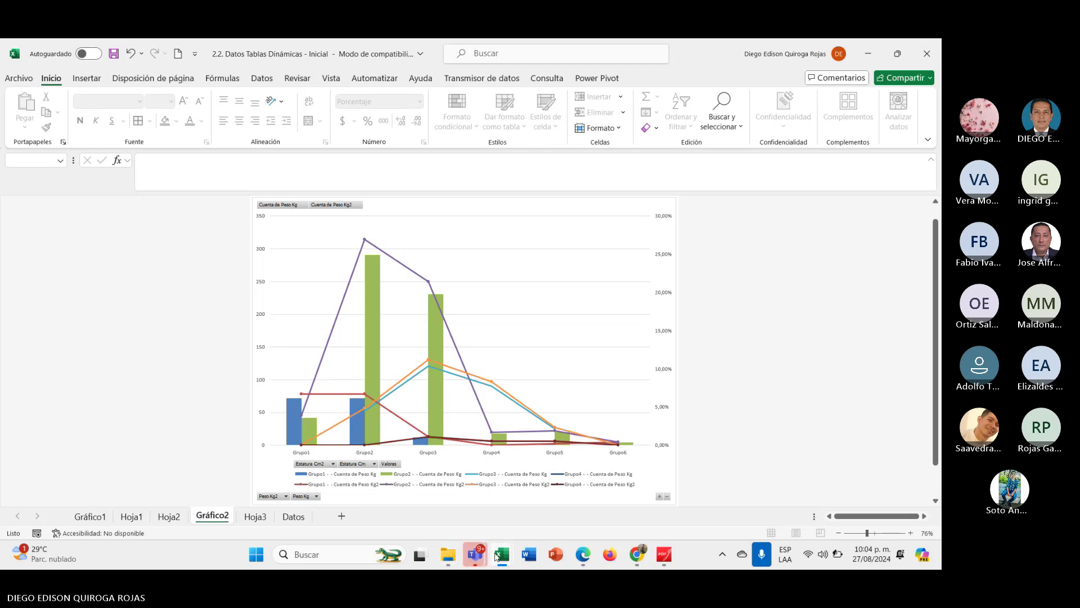
mouse_move(501, 555)
Review the chart type and secondary axis setting of each series in the custom combination chart settings.
right_click(579, 224)
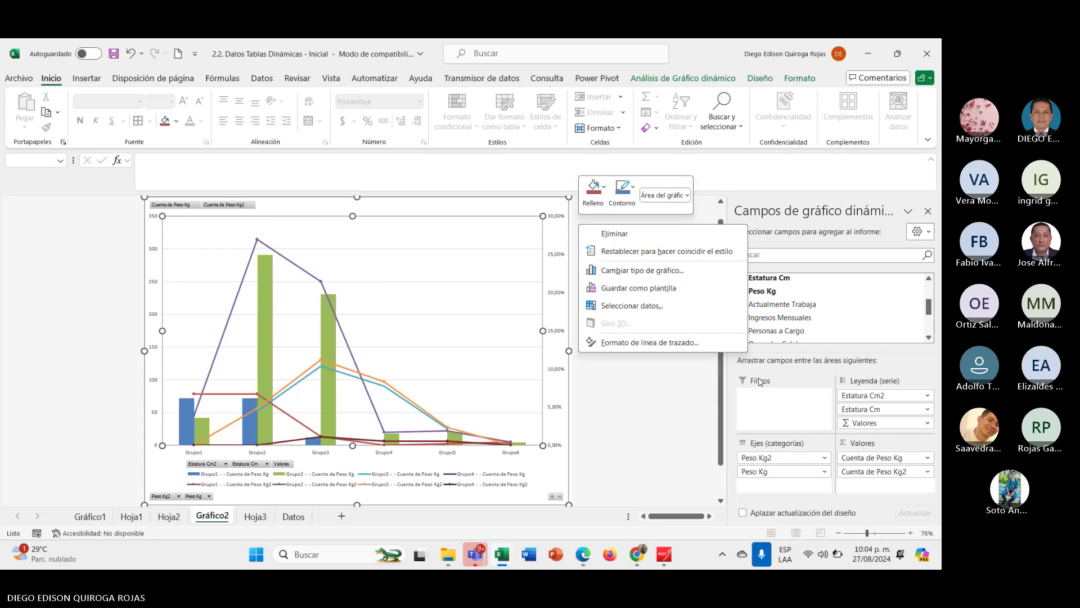
left_click(624, 386)
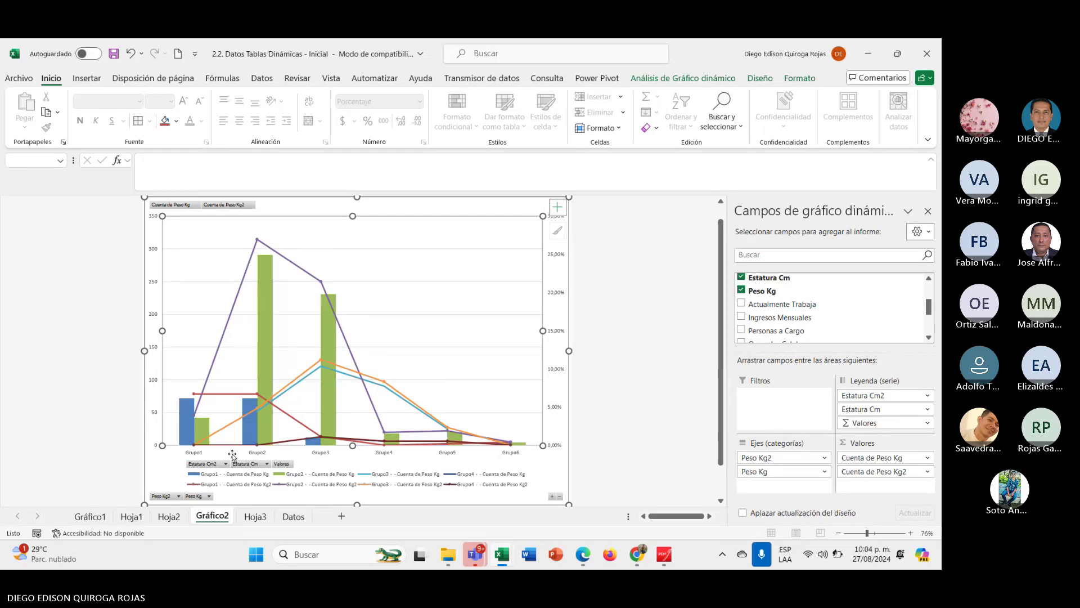
right_click(488, 230)
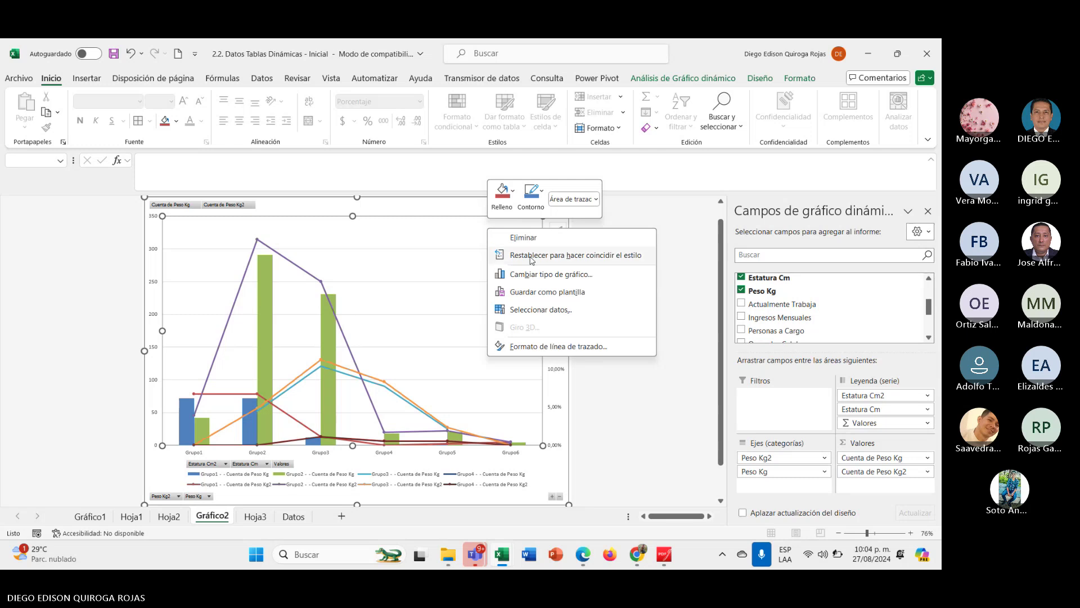
left_click(533, 274)
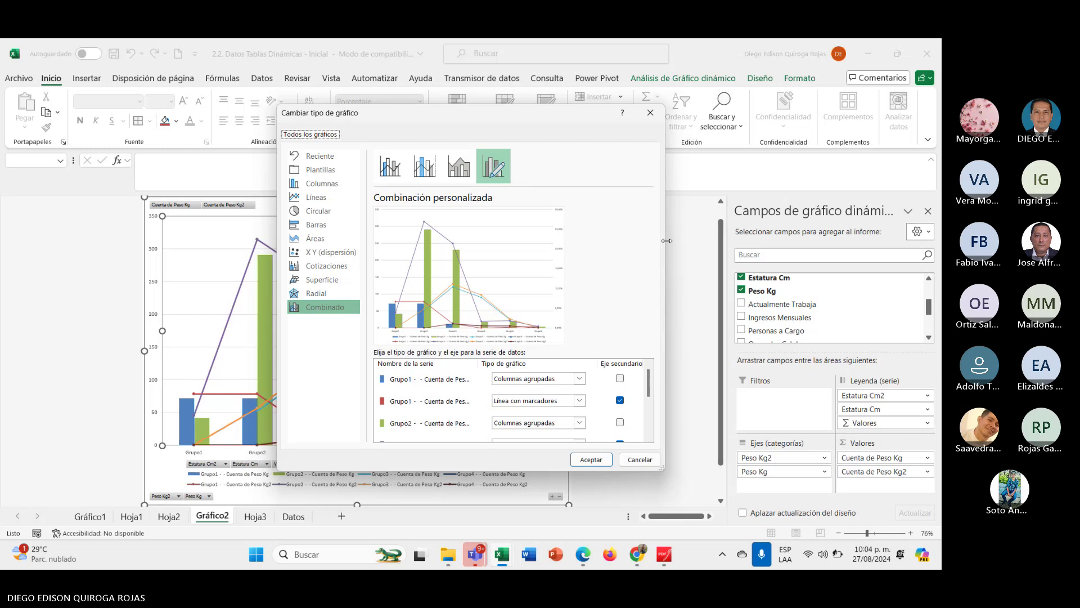
left_click_drag(667, 240, 844, 240)
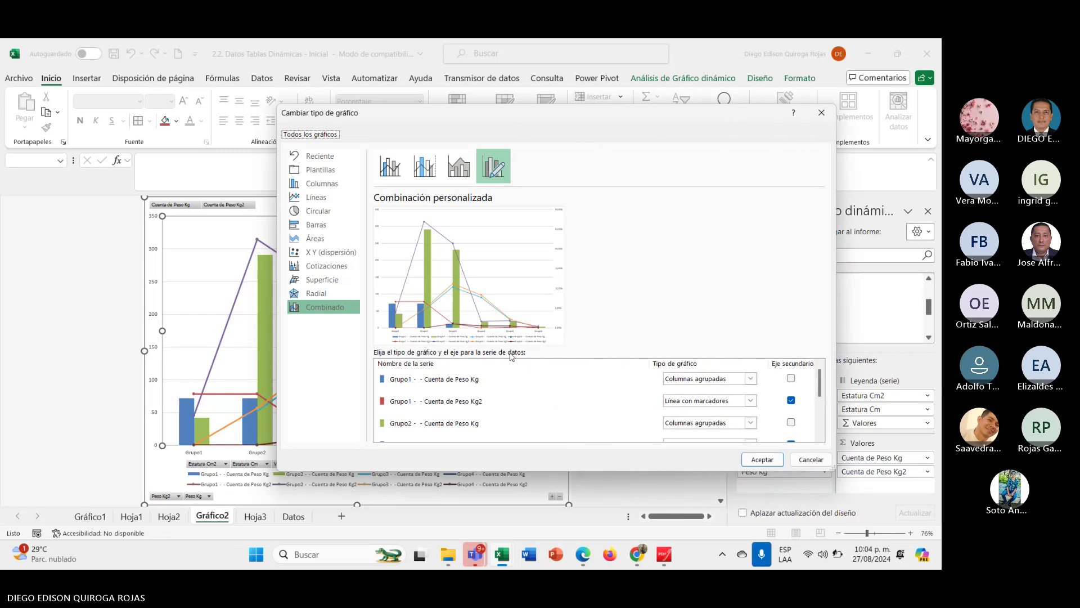
scroll(434, 409, "down", 1)
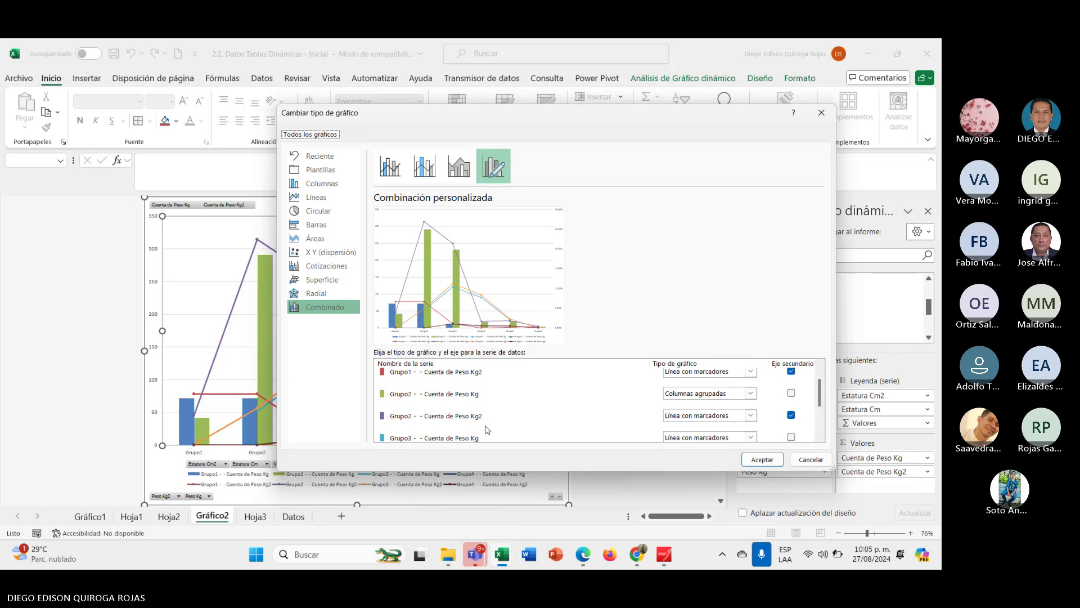
scroll(467, 427, "down", 1)
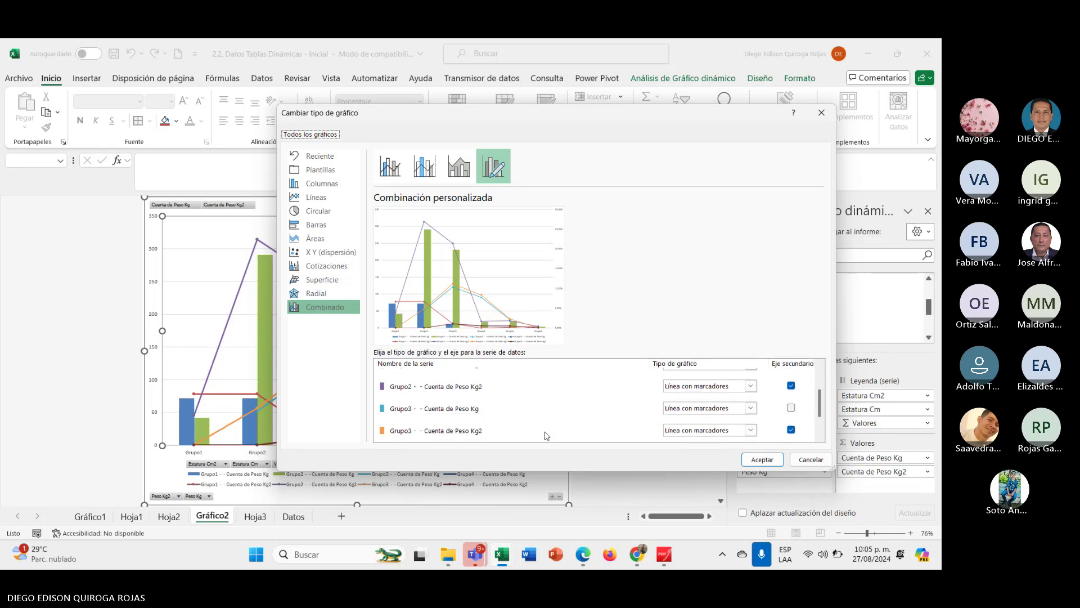
left_click(763, 460)
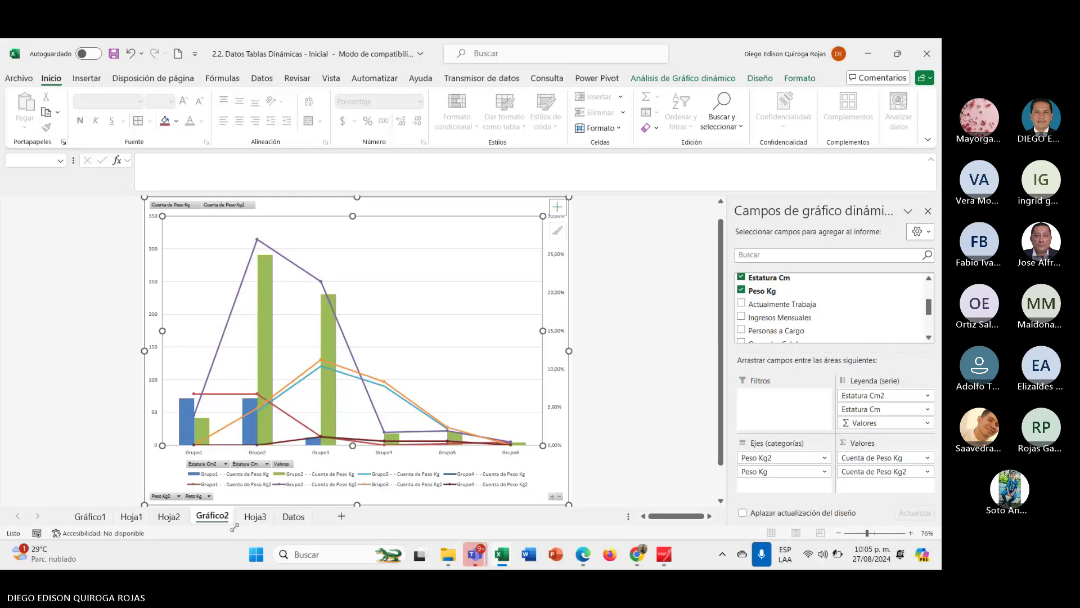
Check the grouped counts and percentages in the Hoja3 pivot table, and save the workbook with the Gráfico2 sheet active.
left_click(254, 517)
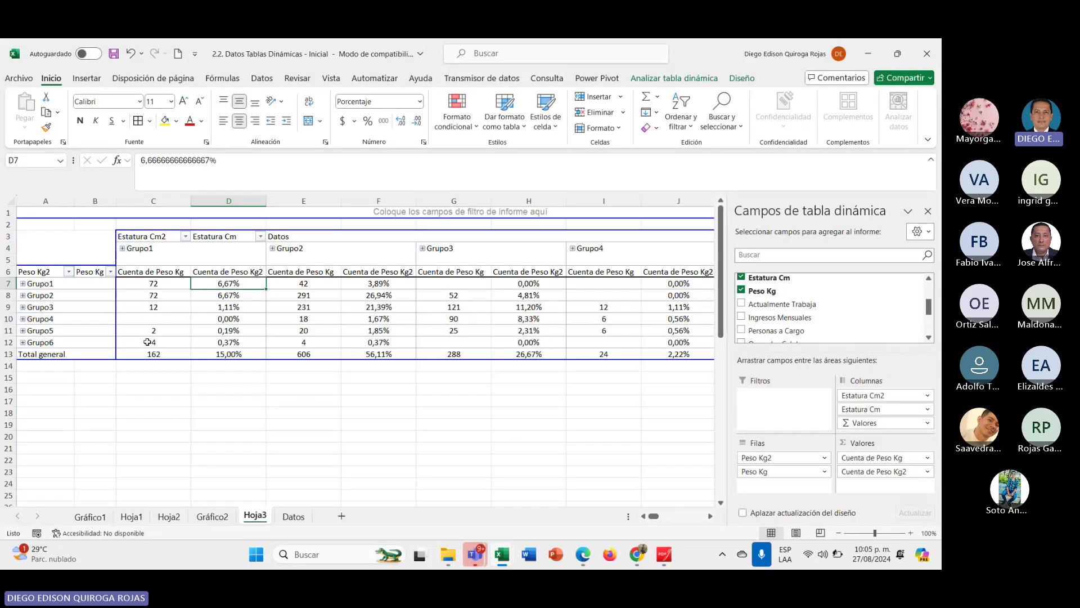
left_click(152, 319)
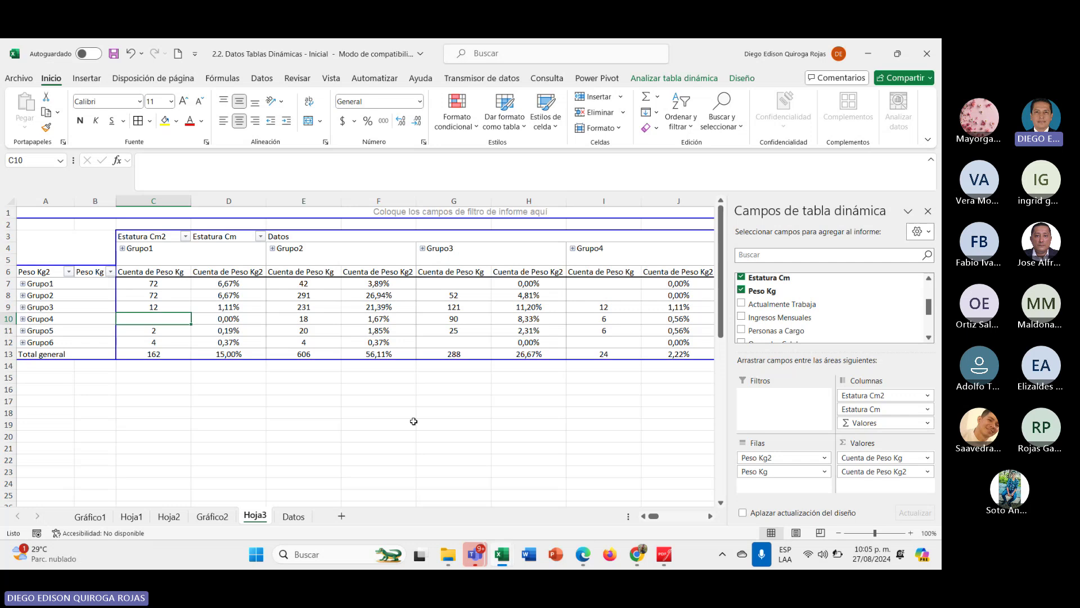
left_click(213, 516)
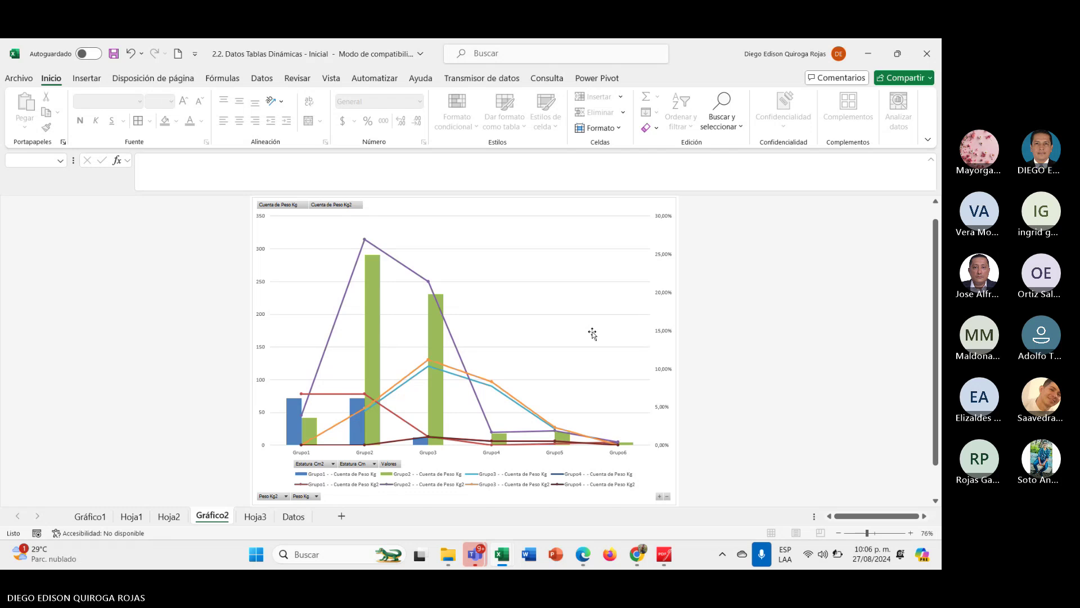
key("ctrl+s")
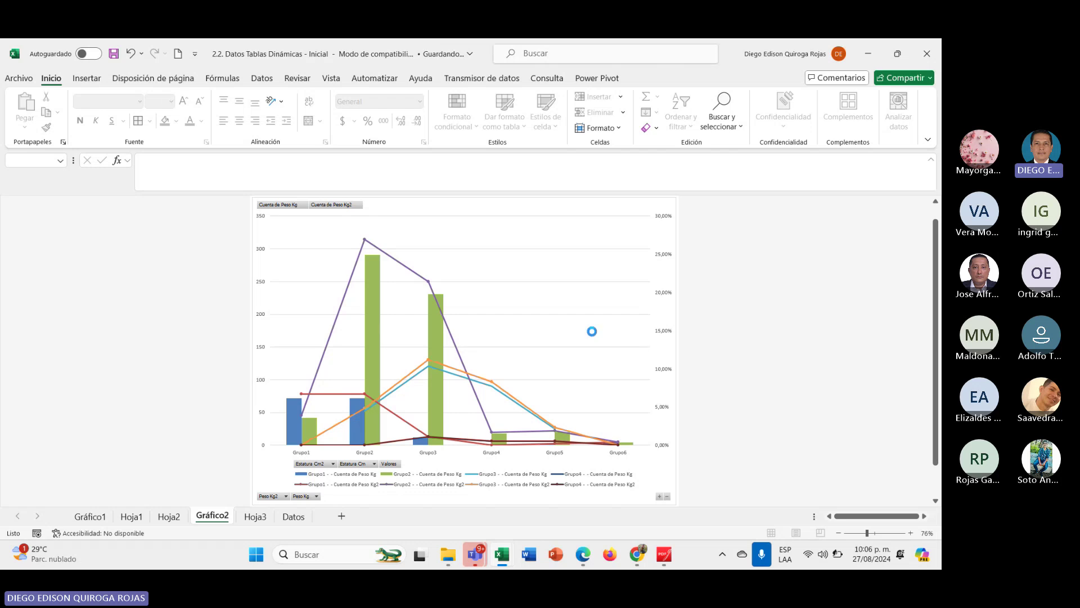
Switch to PDFgear to read the activity questions in 2.1. Información Tablas Dinámicas.pdf, and return to the Excel workbook.
mouse_move(672, 555)
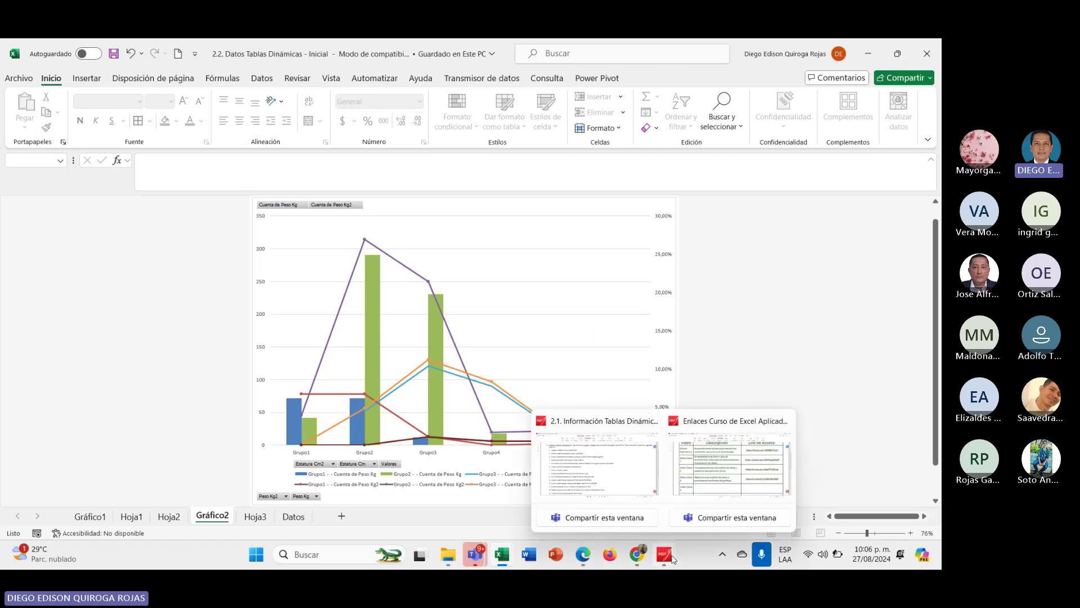
left_click(632, 477)
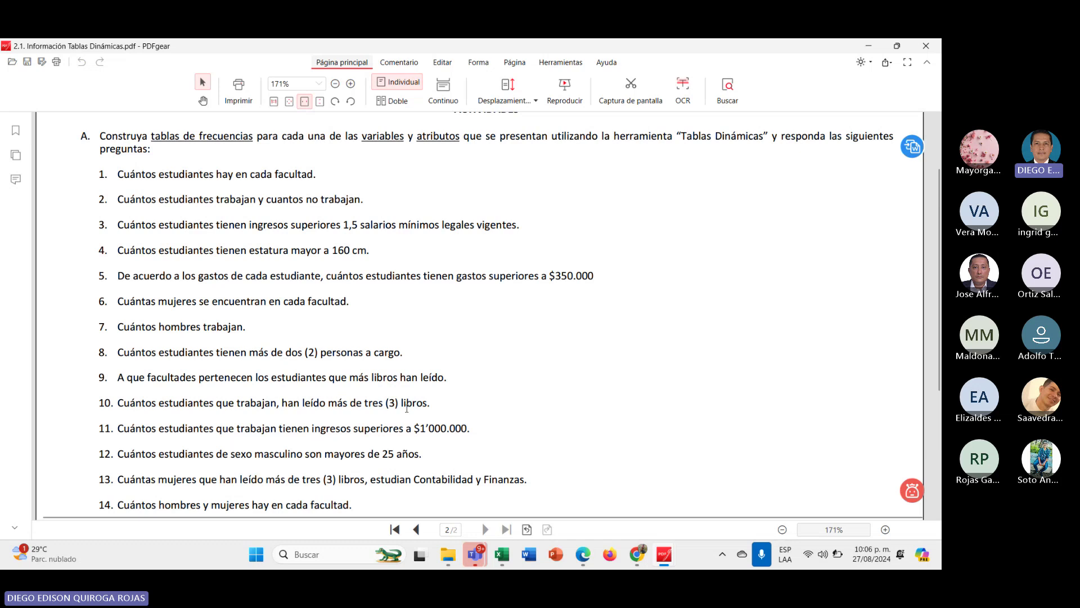
scroll(407, 407, "down", 2)
scroll(391, 407, "up", 2)
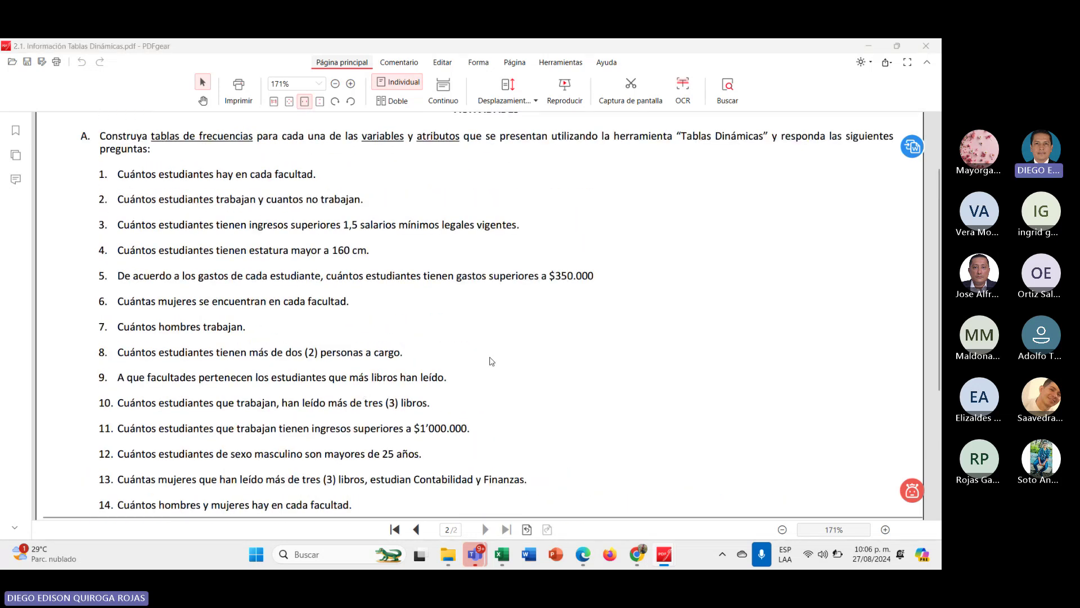
key("alt+Tab")
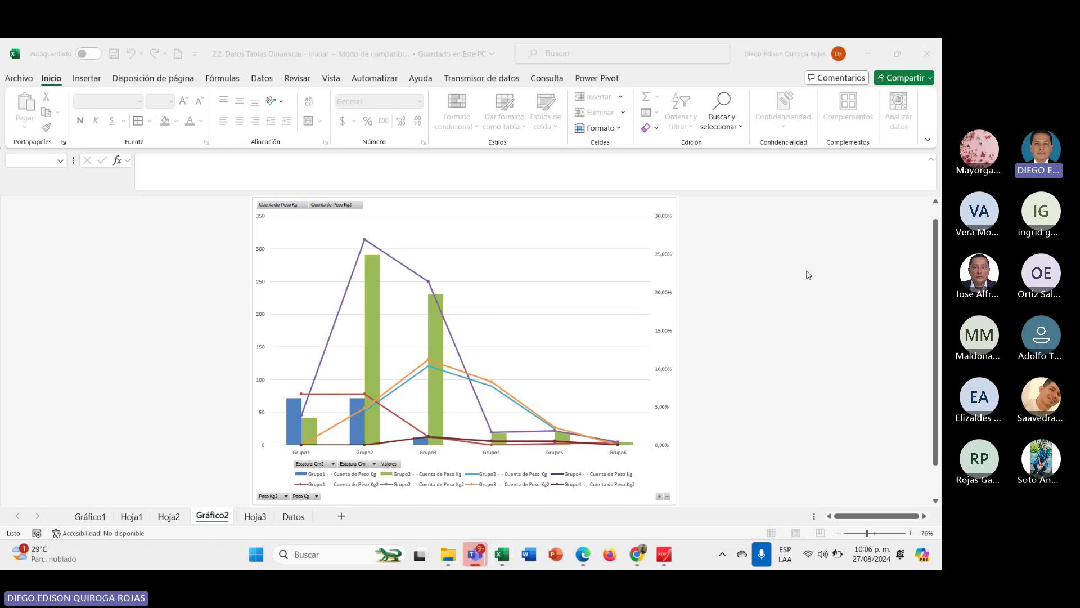
Switch to the Teams window of the Excel course meeting and stop sharing the screen.
mouse_move(476, 556)
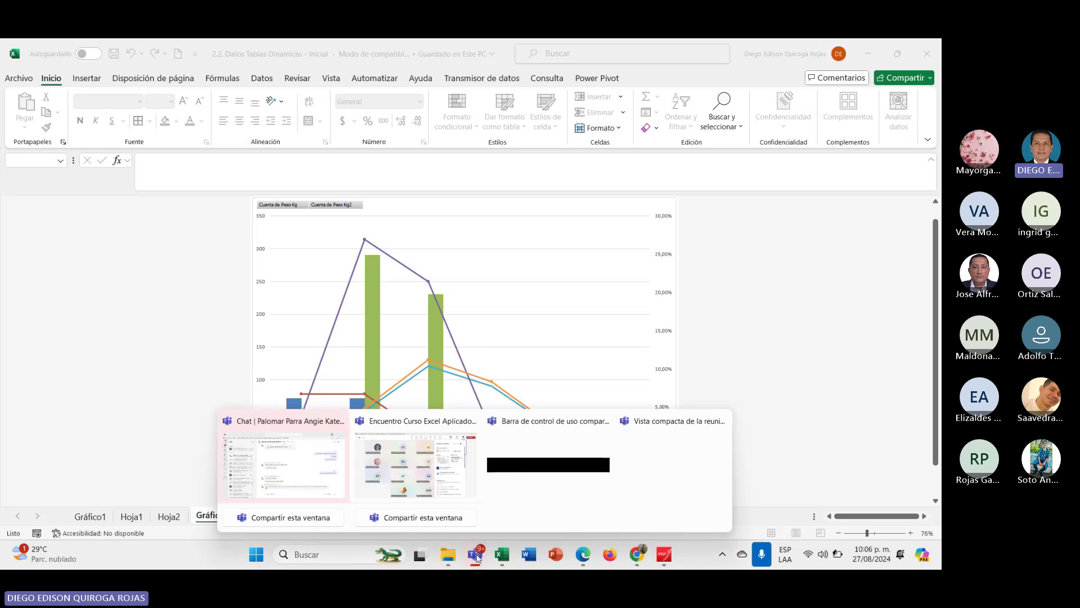
left_click(361, 475)
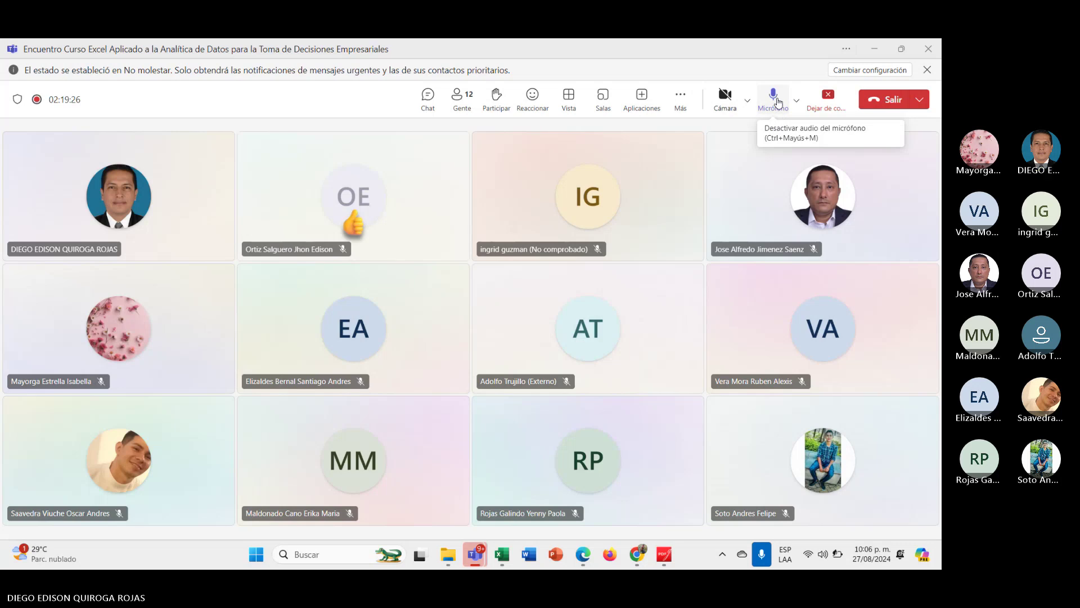
left_click(827, 97)
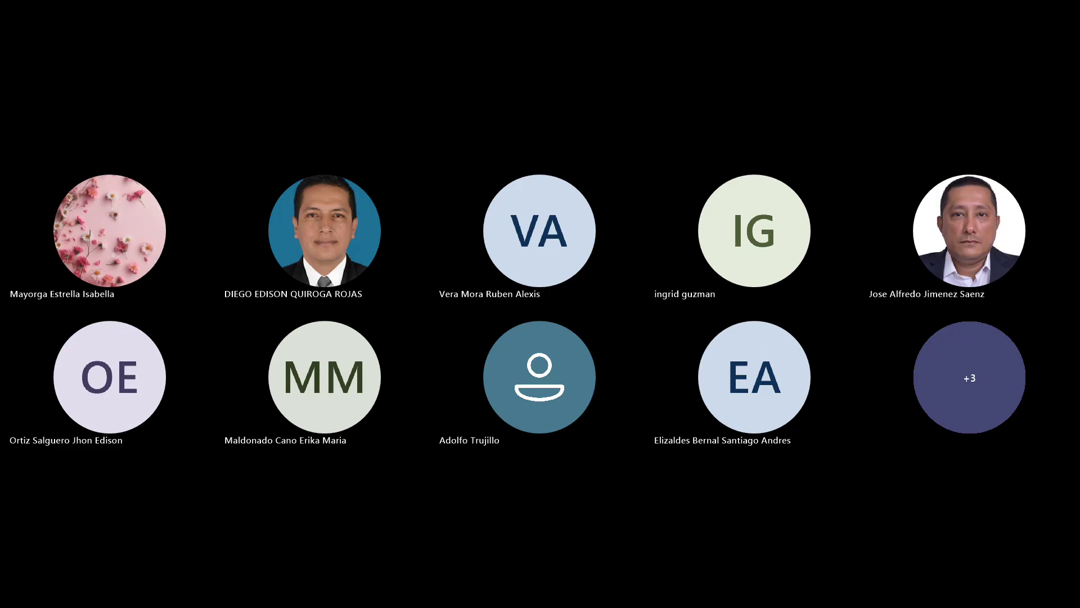